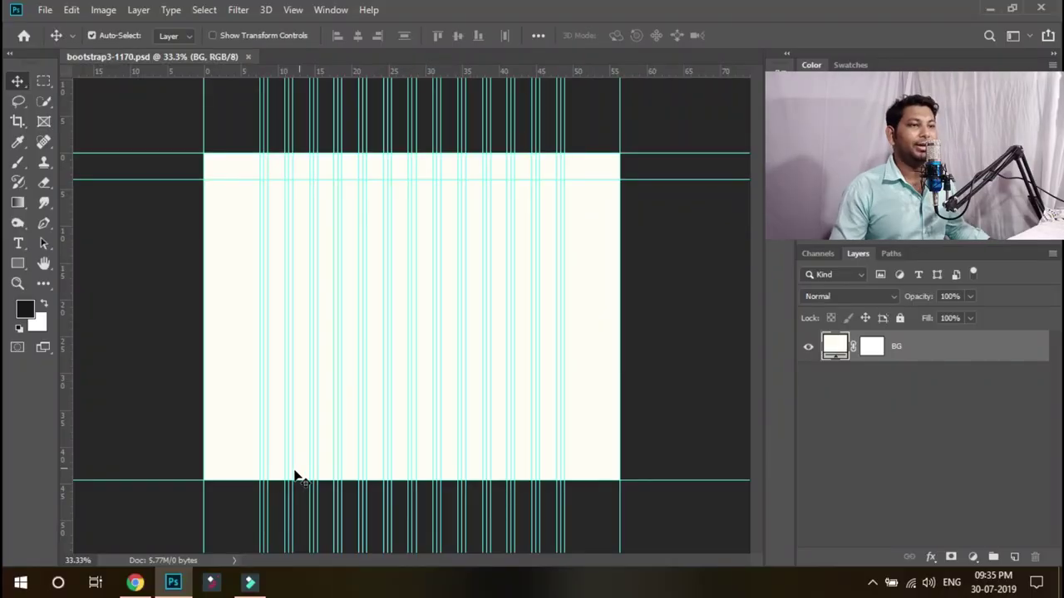
# - Widen the panel dock, zoom in on the 1170-pixel grid layout, and minimize Photoshop
pyautogui.moveTo(794, 213); pyautogui.dragTo(758, 213)
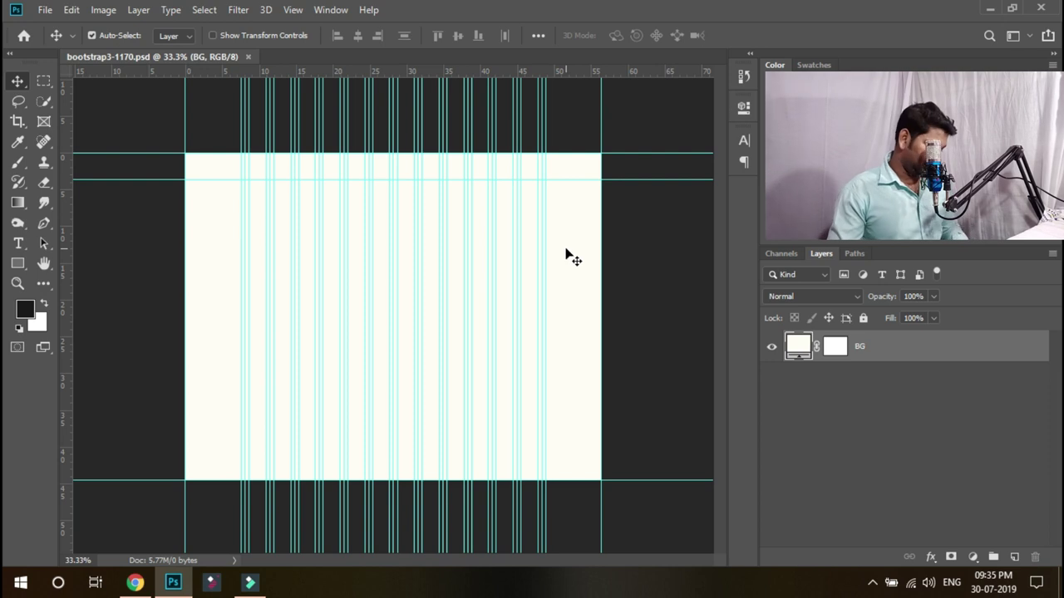
pyautogui.hotkey('ctrl', '+')
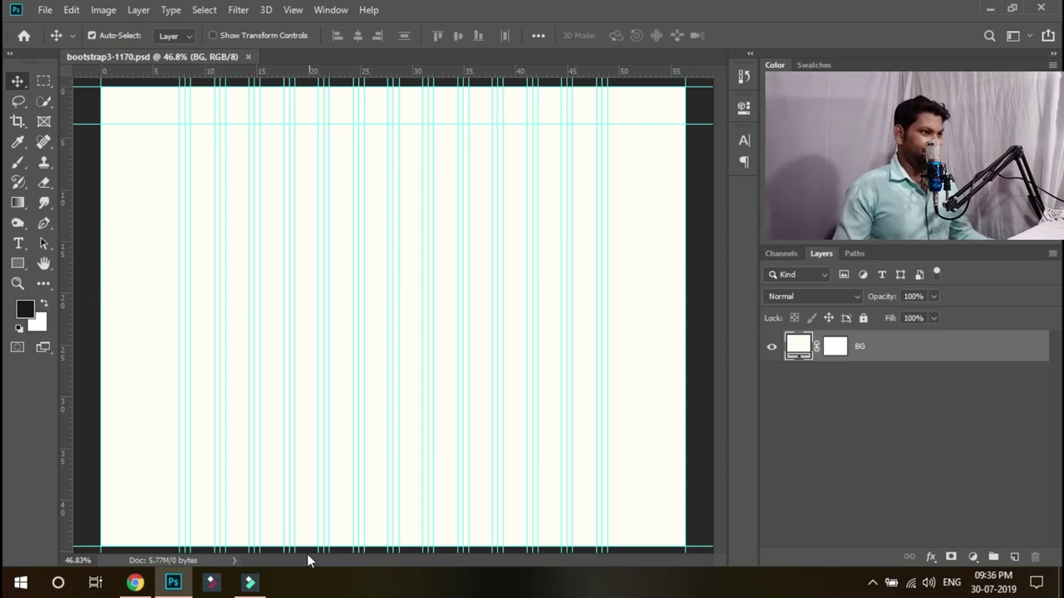
pyautogui.click(989, 9)
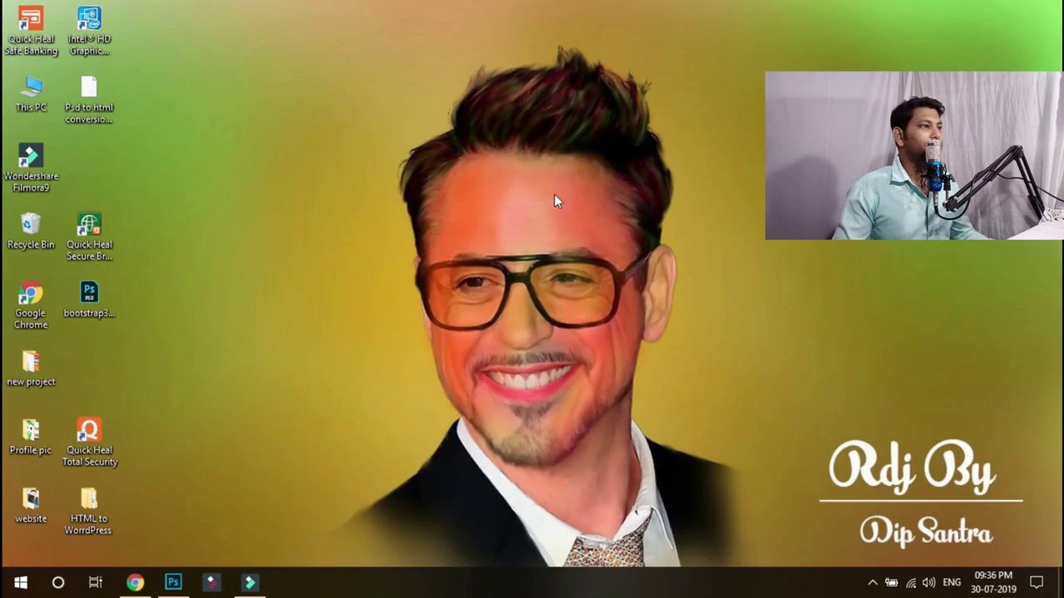
# - Refresh the desktop, open the website folder, peek into psd to html1, then close it
pyautogui.rightClick(408, 172)
pyautogui.click(451, 239)
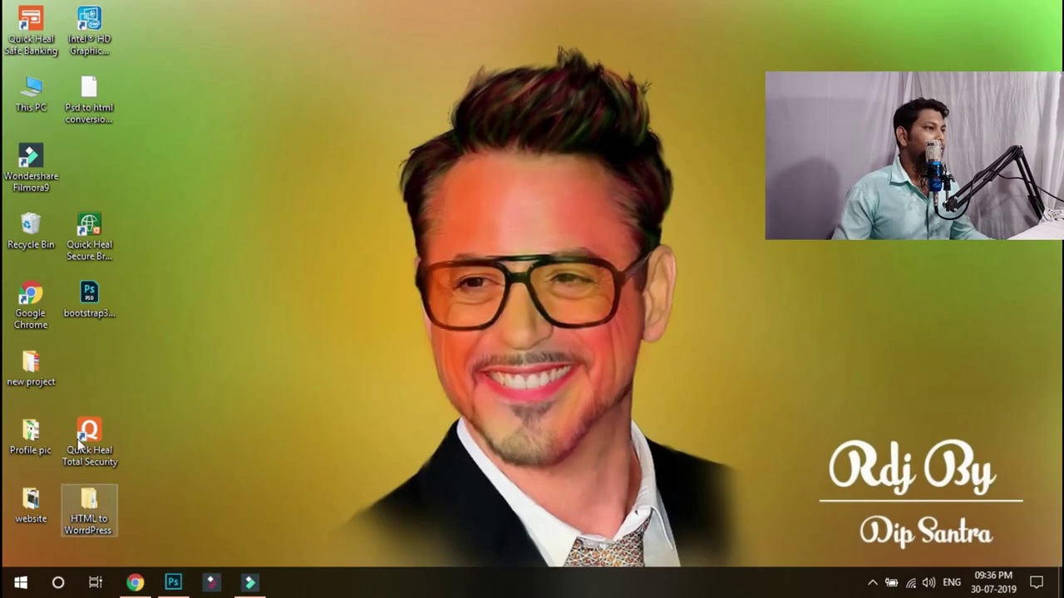
pyautogui.doubleClick(30, 499)
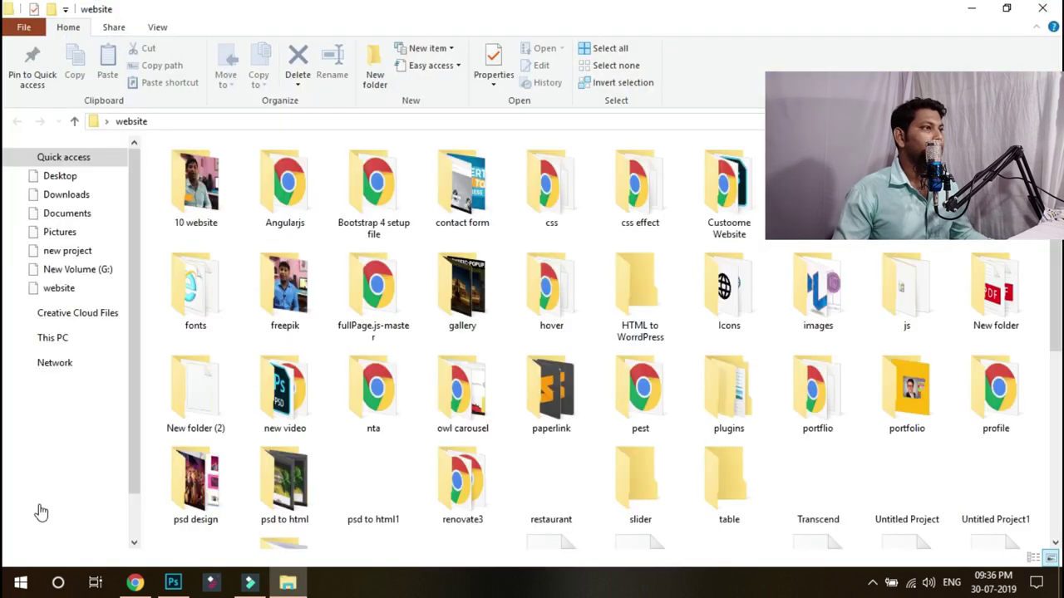
pyautogui.scroll(-2, 570, 276)
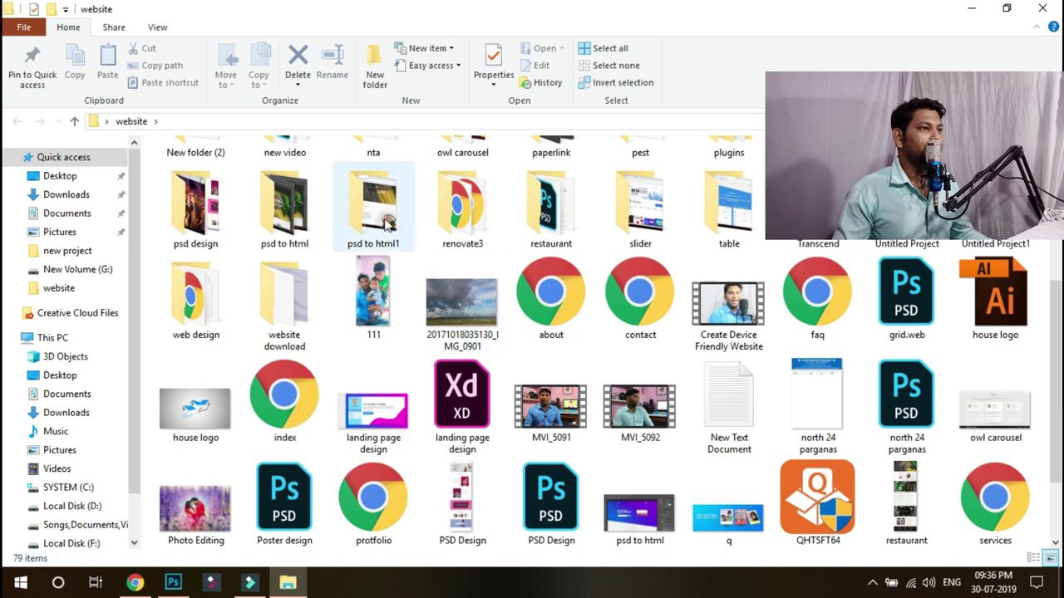
pyautogui.doubleClick(385, 224)
pyautogui.click(12, 120)
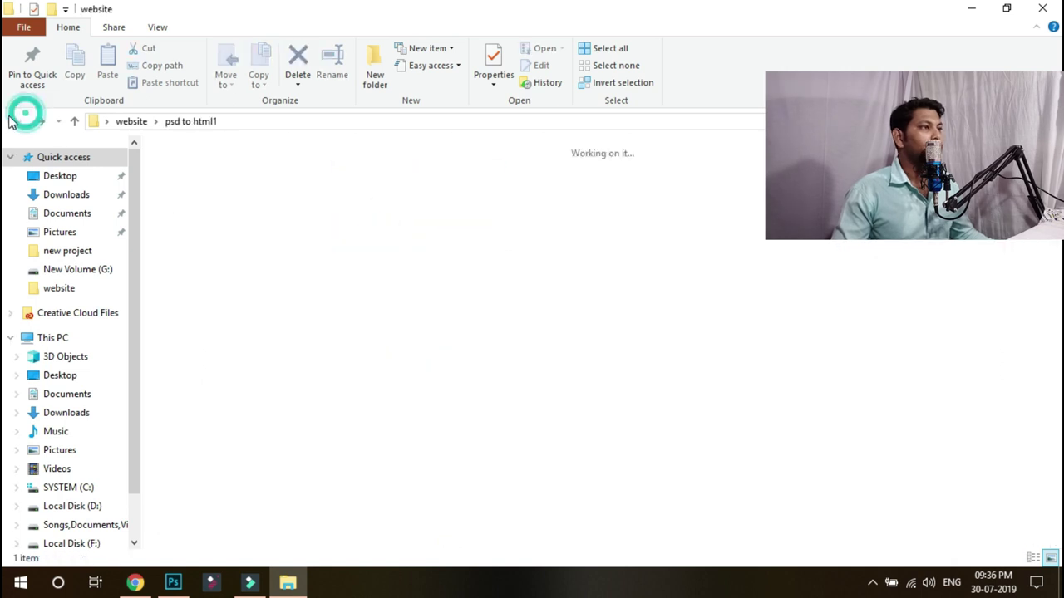
pyautogui.click(1042, 8)
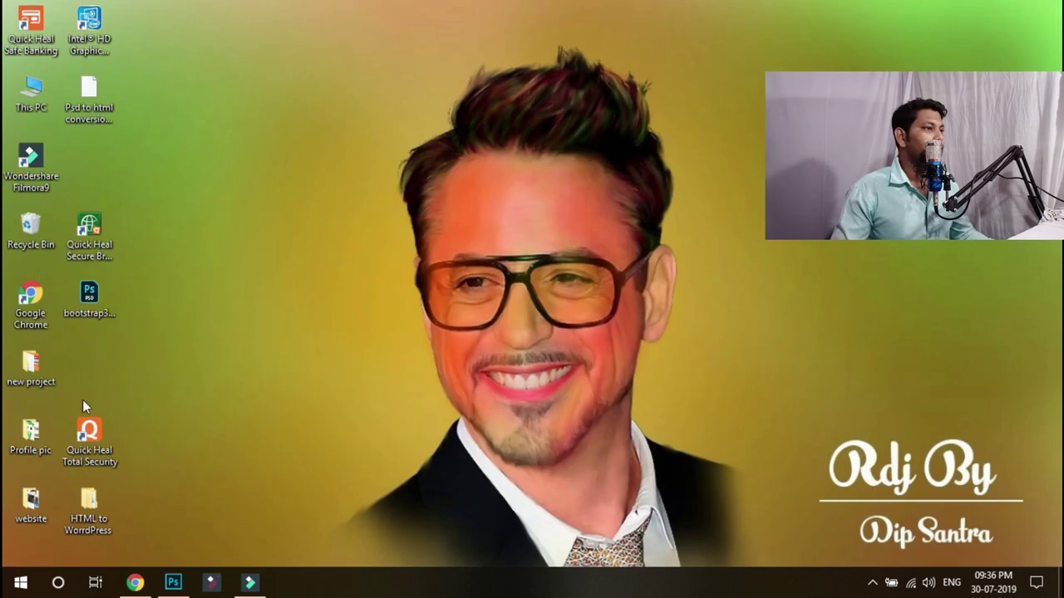
# - Refresh the desktop and briefly check the Profile pic folder before closing it
pyautogui.rightClick(205, 212)
pyautogui.click(257, 279)
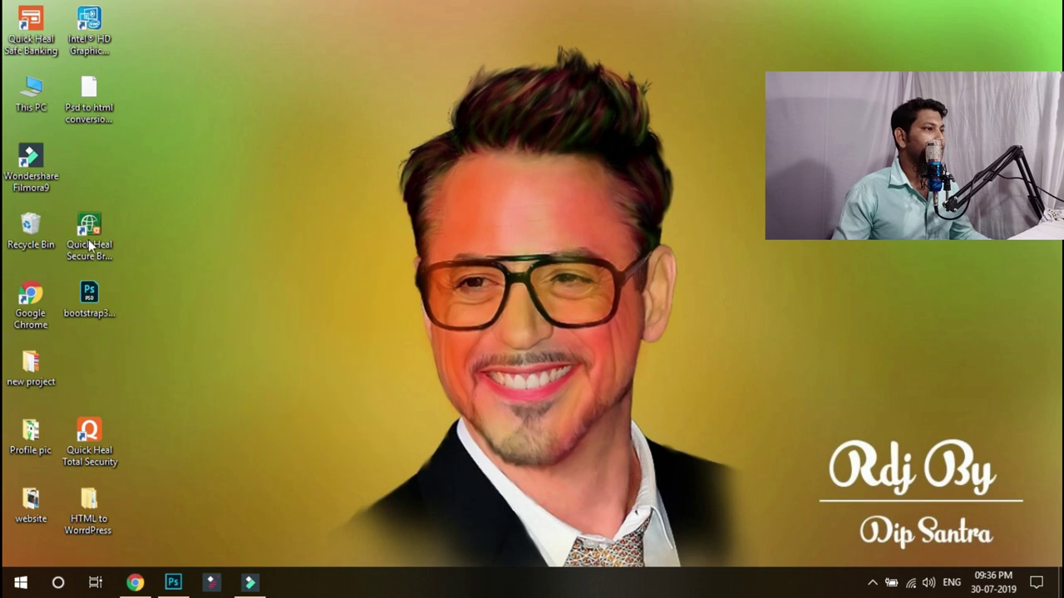
pyautogui.doubleClick(26, 446)
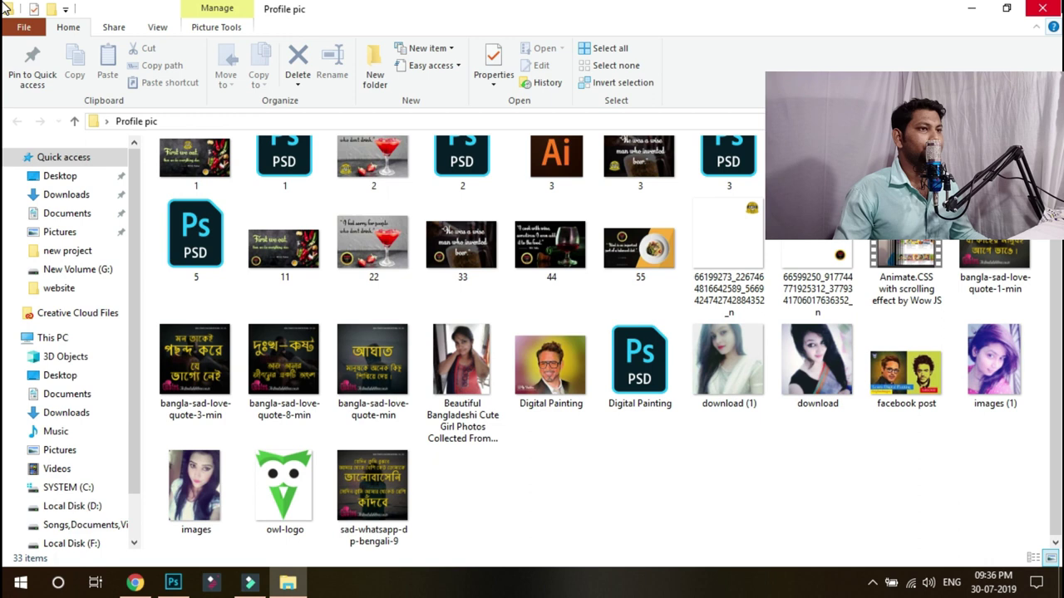
pyautogui.click(1042, 7)
pyautogui.rightClick(703, 180)
pyautogui.click(748, 243)
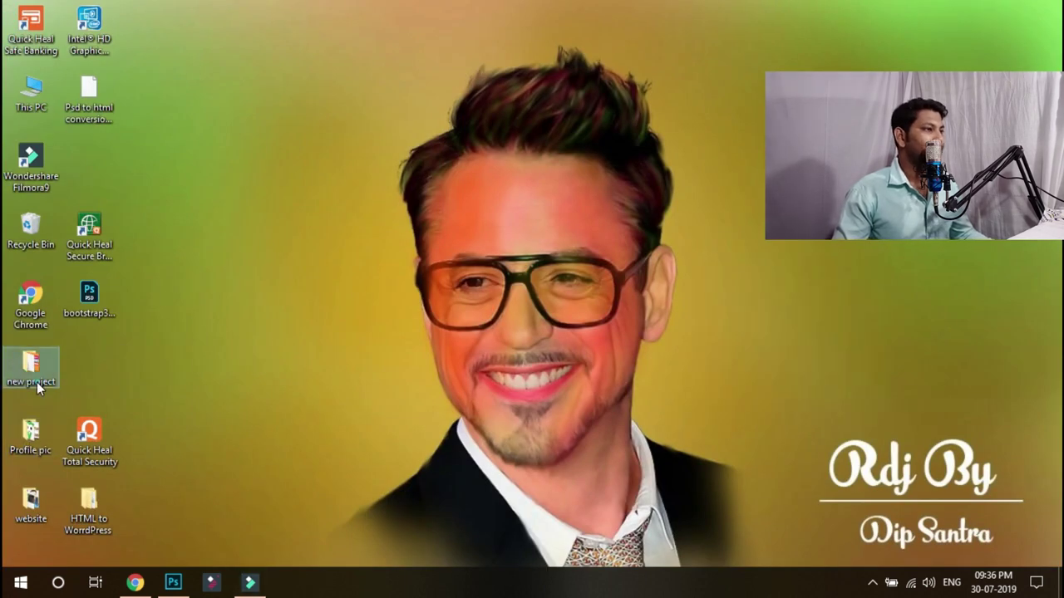
# - Reopen the website folder and scroll through its 79 items to the end
pyautogui.doubleClick(35, 507)
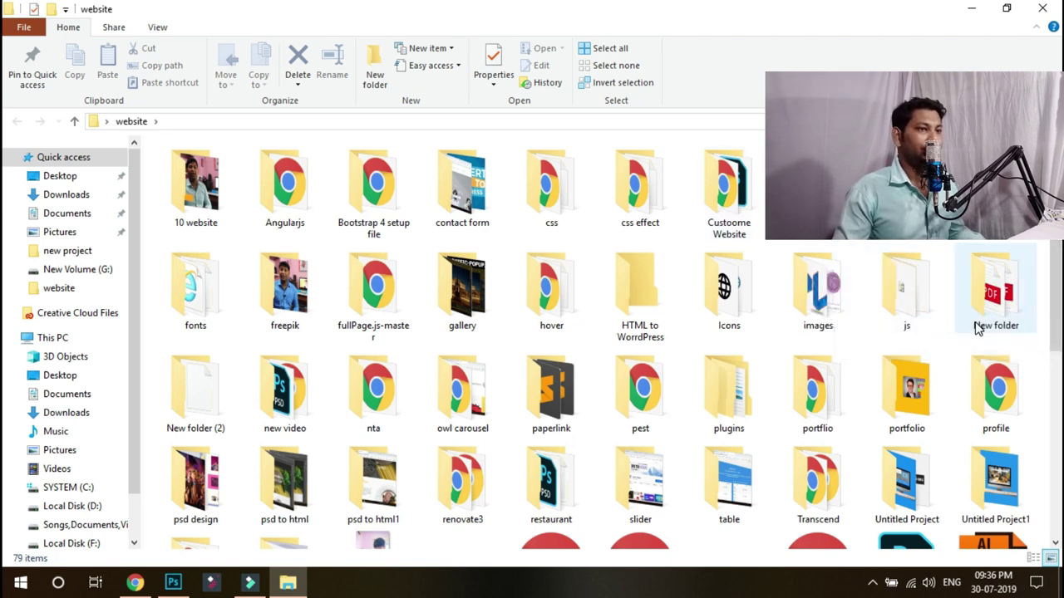
pyautogui.press('f')
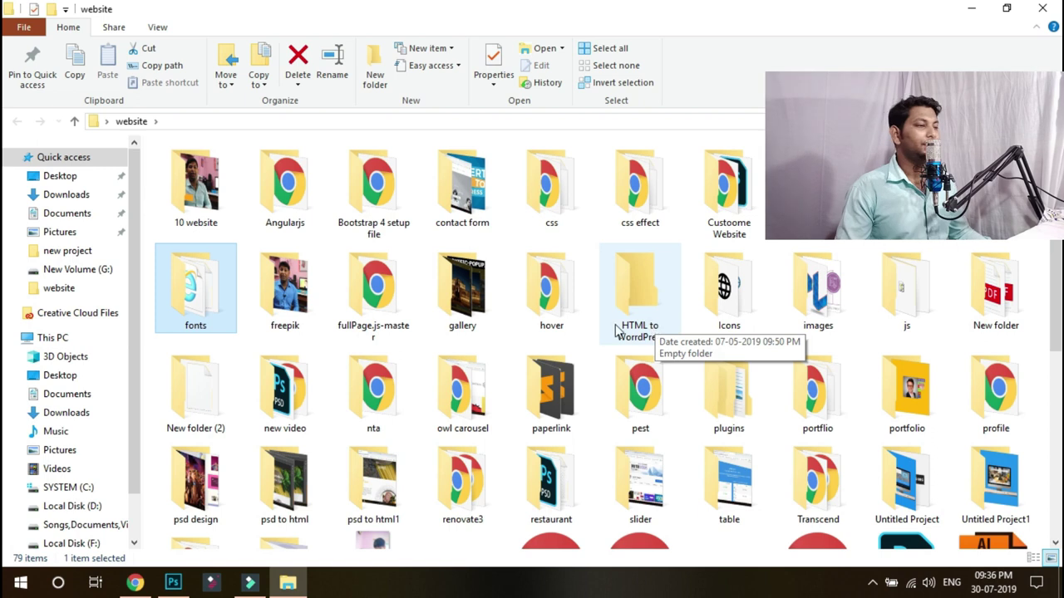
pyautogui.scroll(-3, 482, 366)
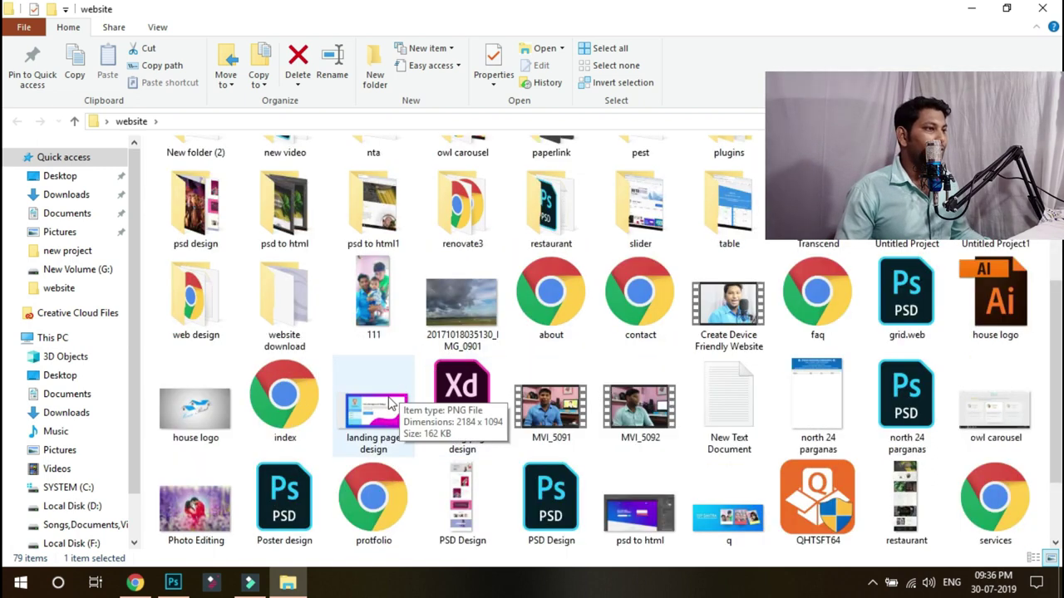
pyautogui.click(208, 220)
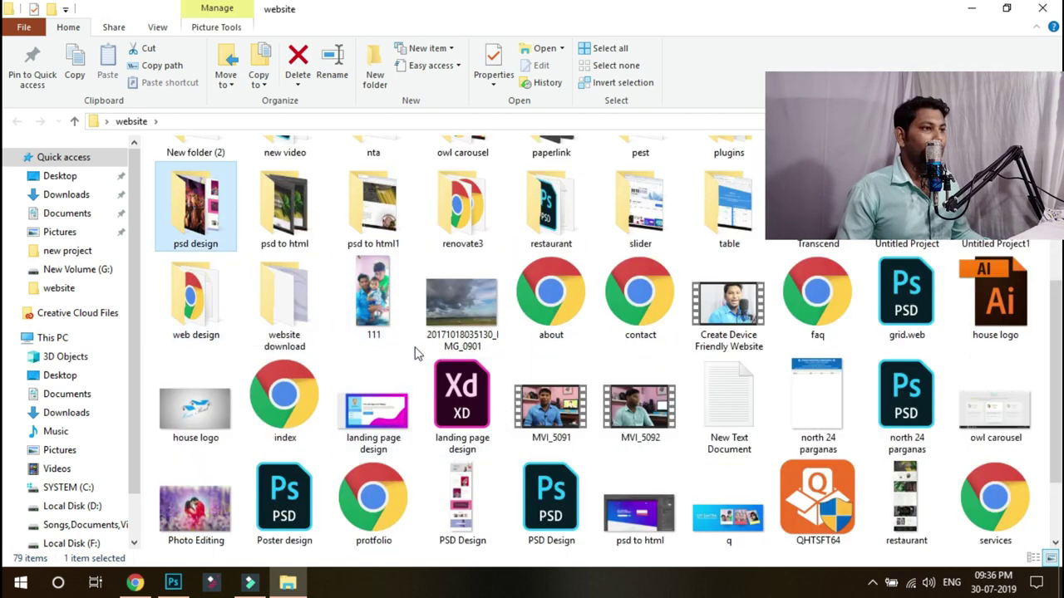
pyautogui.scroll(-1, 460, 371)
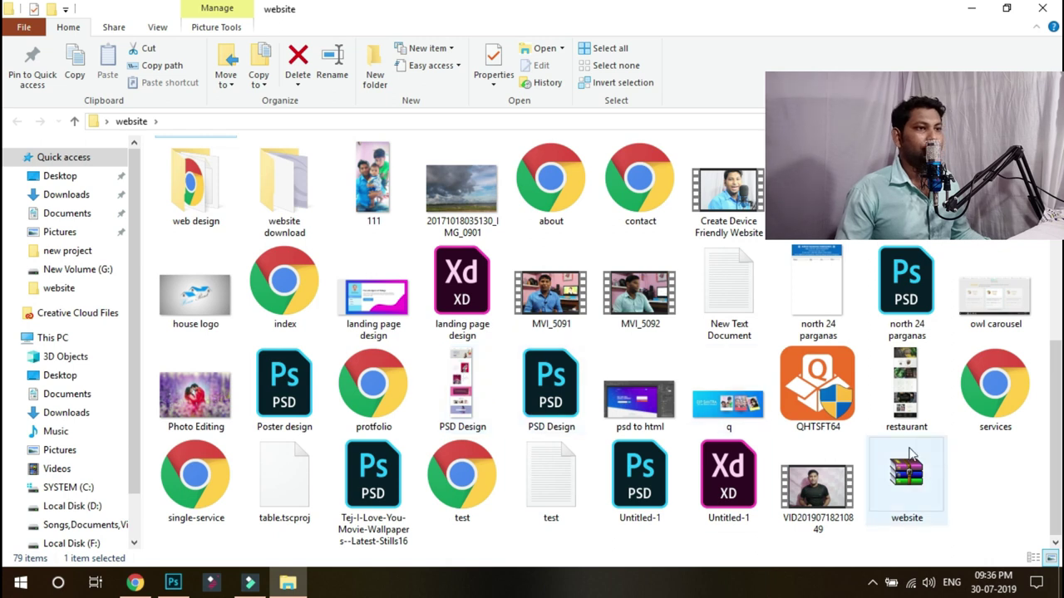
pyautogui.click(1052, 335)
# - Open the images folder in Large icons view and copy footer-logo
pyautogui.doubleClick(818, 286)
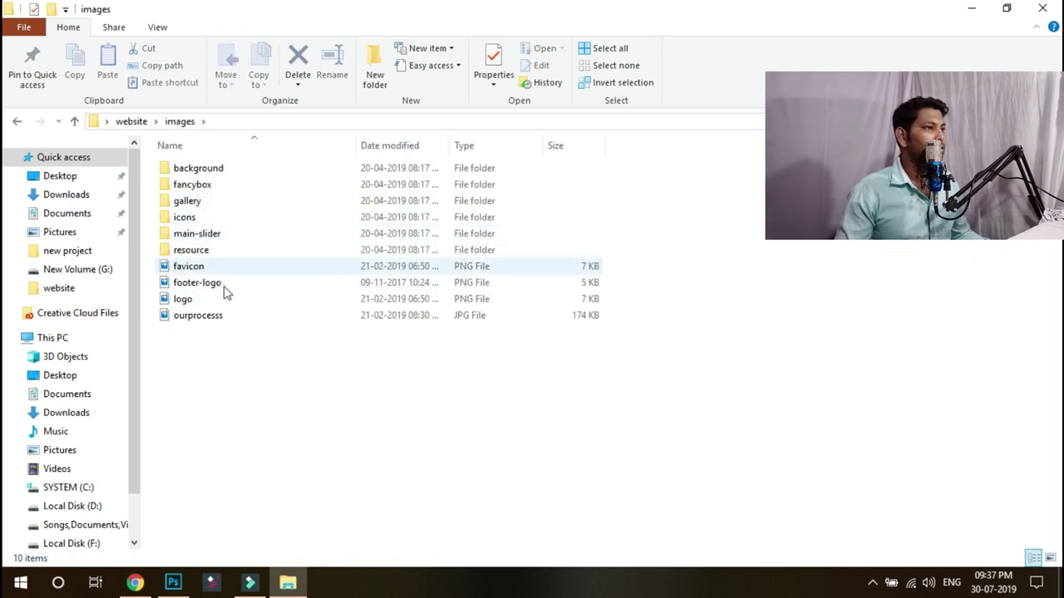
pyautogui.click(233, 300)
pyautogui.click(1049, 559)
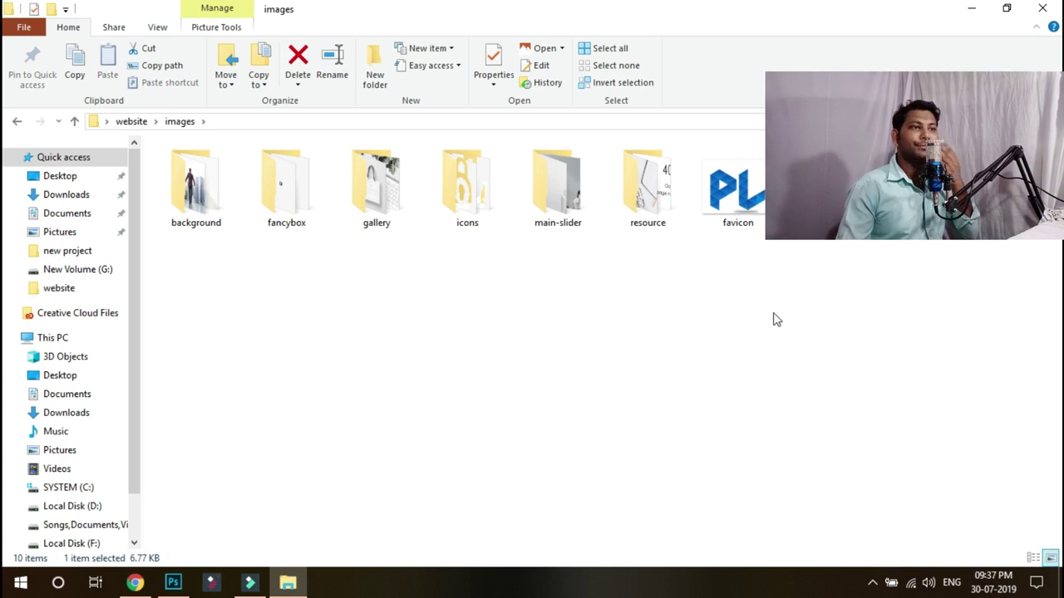
pyautogui.click(919, 187)
pyautogui.rightClick(810, 187)
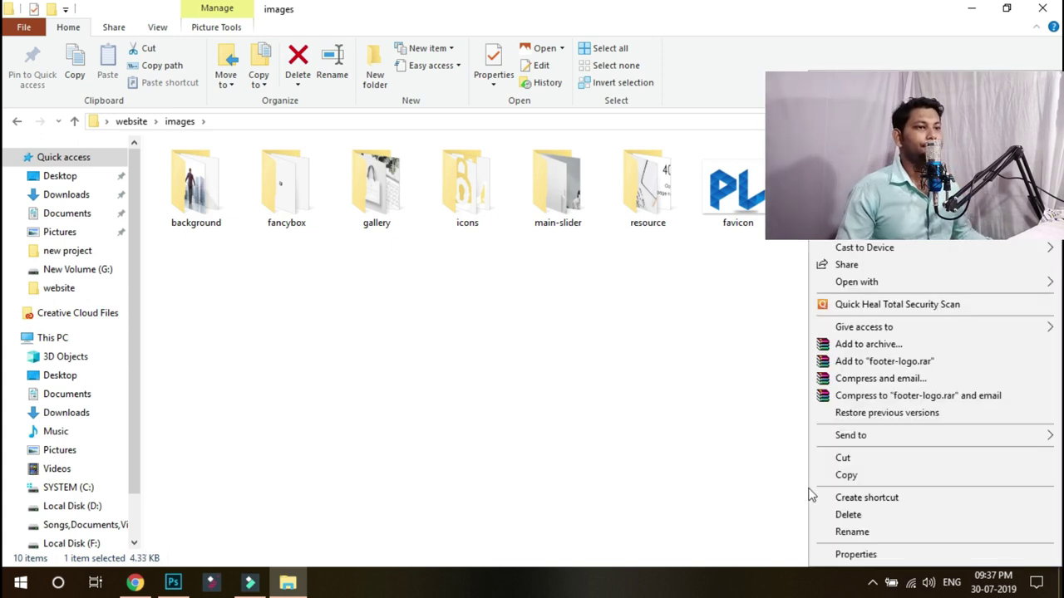
pyautogui.click(846, 476)
# - Paste footer-logo.png onto the desktop and drag it into Photoshop
pyautogui.click(1042, 9)
pyautogui.rightClick(644, 146)
pyautogui.click(703, 236)
pyautogui.moveTo(614, 165); pyautogui.dragTo(790, 164)
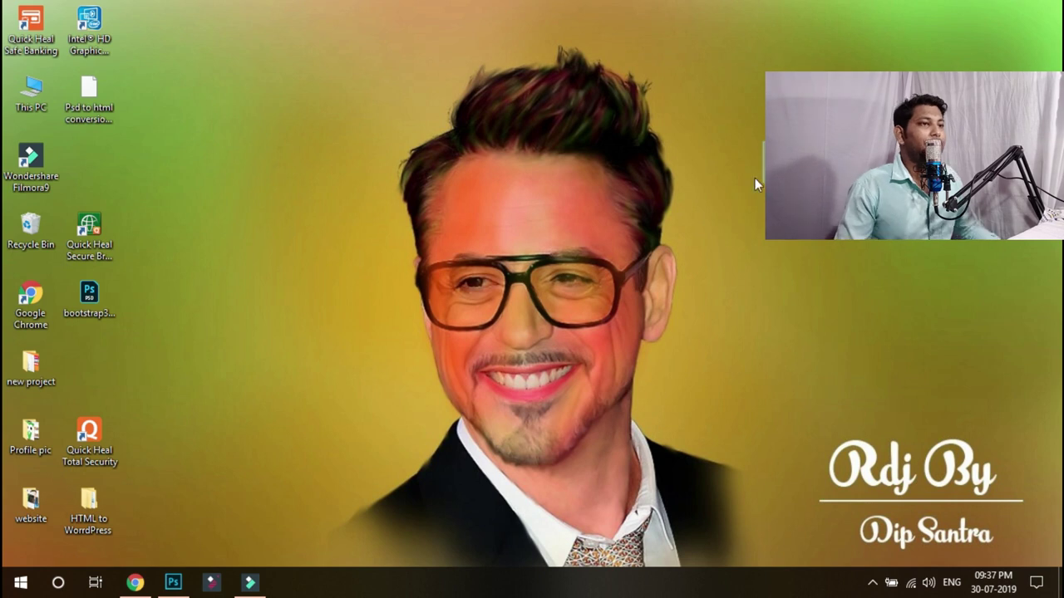
pyautogui.moveTo(478, 452); pyautogui.dragTo(563, 56)
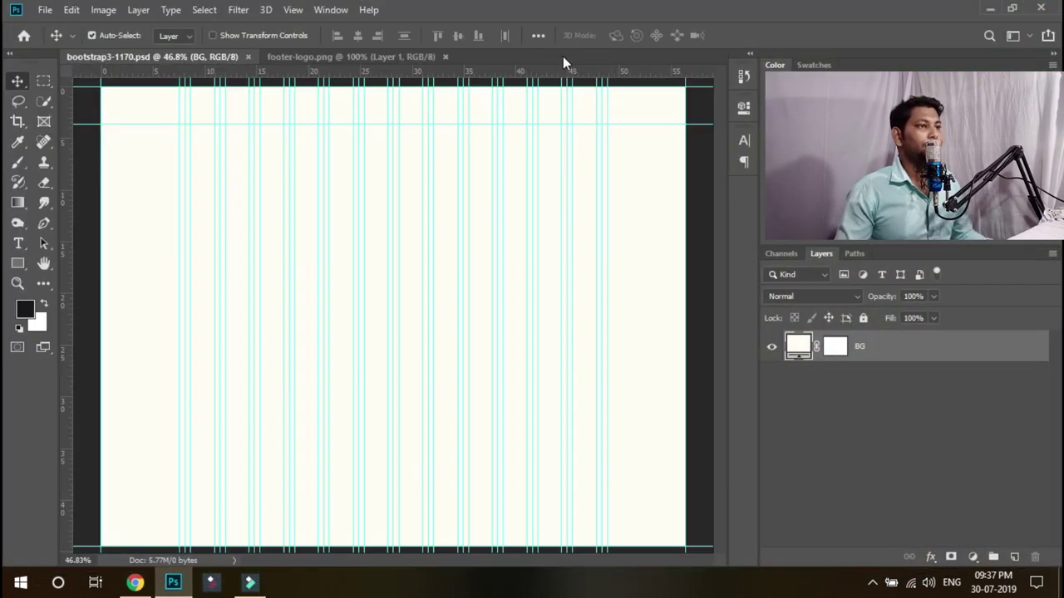
# - Drag the CALENA logo from footer-logo.png into the bootstrap3-1170.psd mockup
pyautogui.click(124, 57)
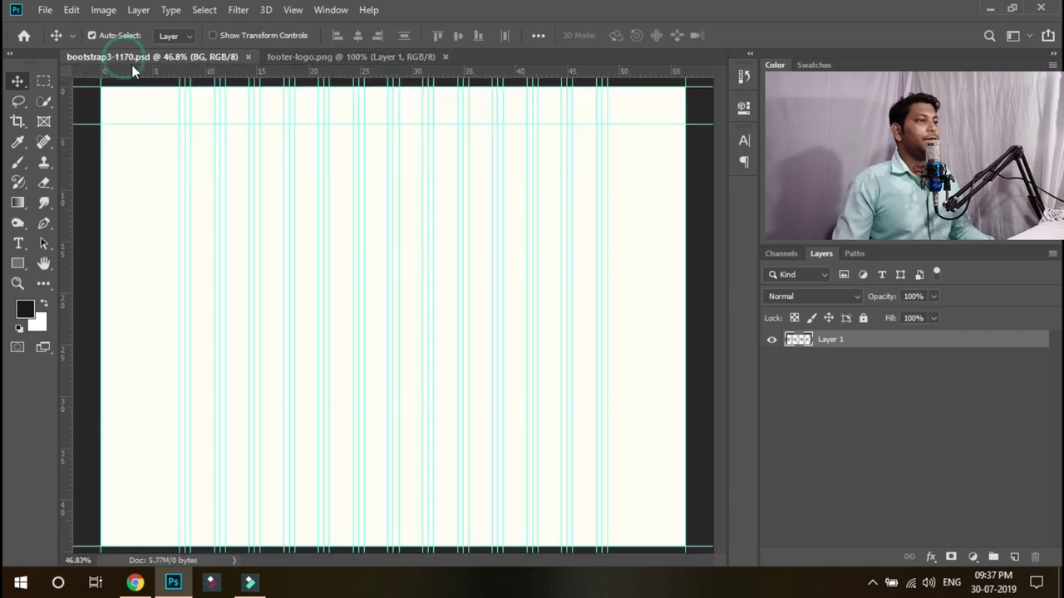
pyautogui.click(404, 56)
pyautogui.moveTo(399, 321); pyautogui.dragTo(188, 56)
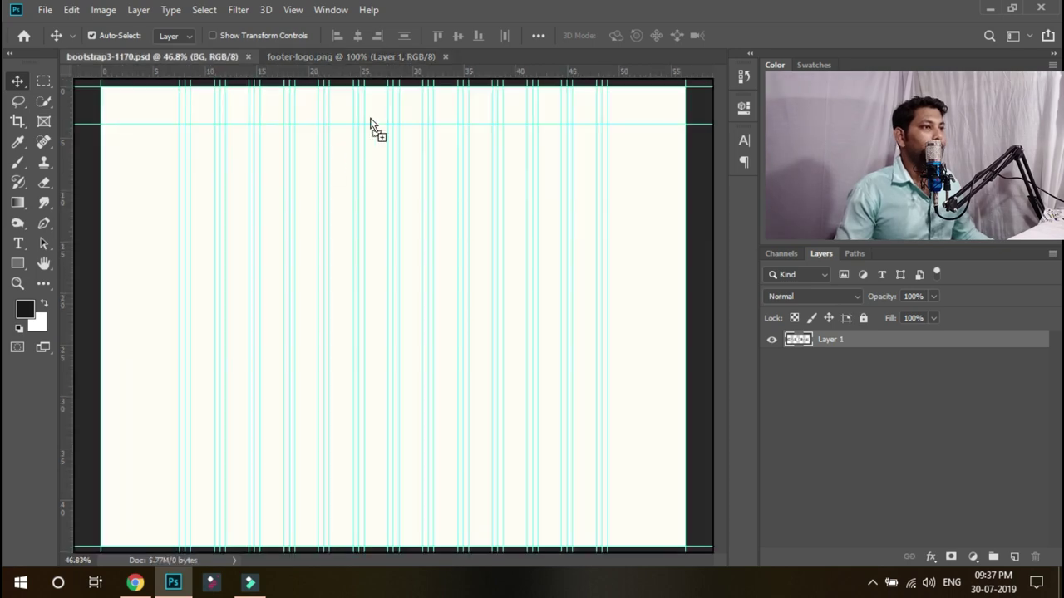
pyautogui.moveTo(188, 56); pyautogui.dragTo(374, 123)
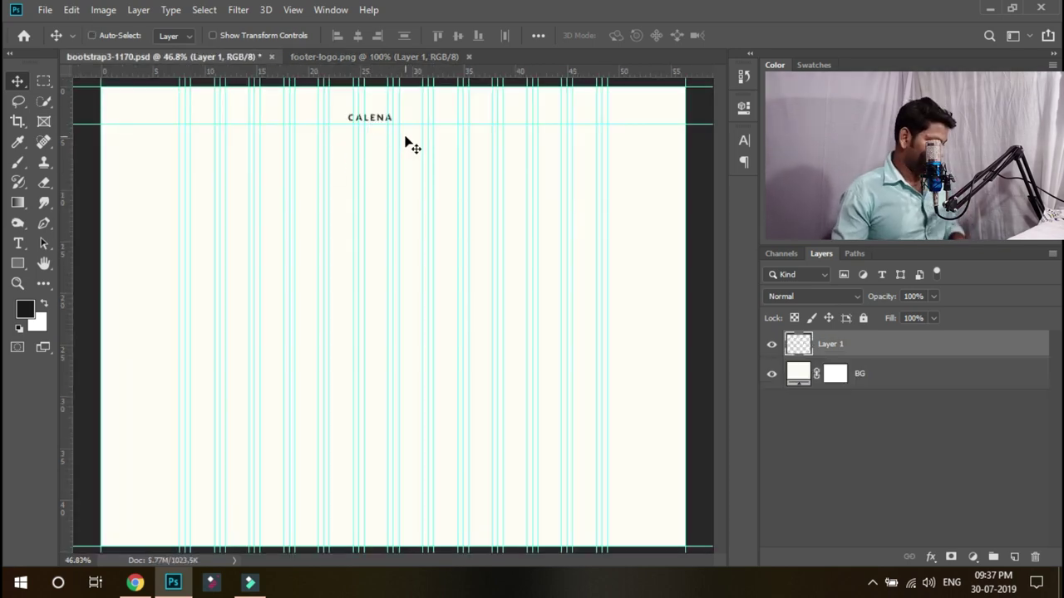
# - Scale the logo up to 135.26% and position it at the top left of the header
pyautogui.hotkey('ctrl', 't')
pyautogui.moveTo(396, 123); pyautogui.dragTo(417, 139)
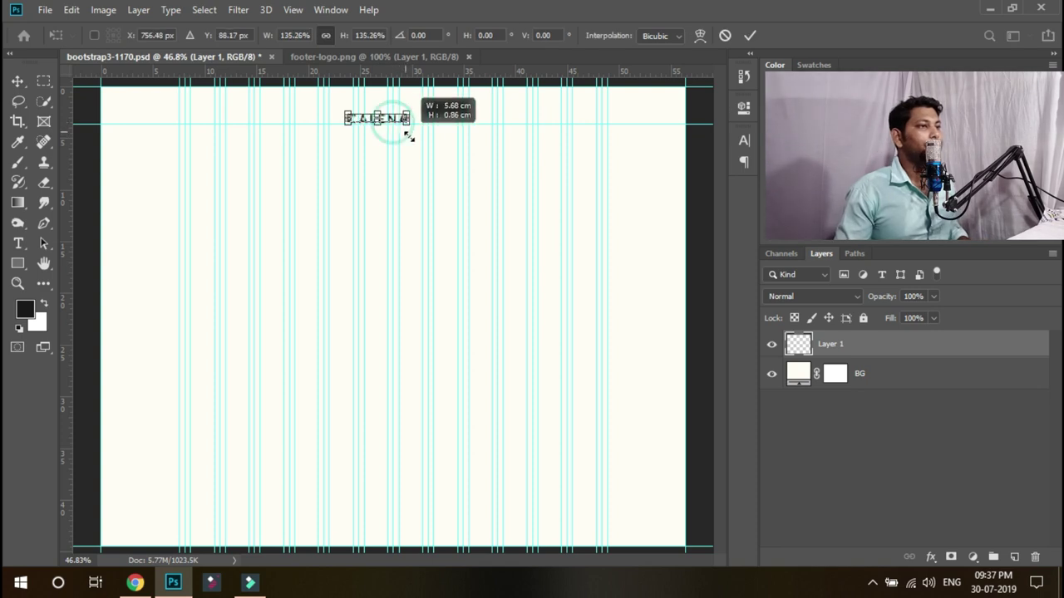
pyautogui.press('Return')
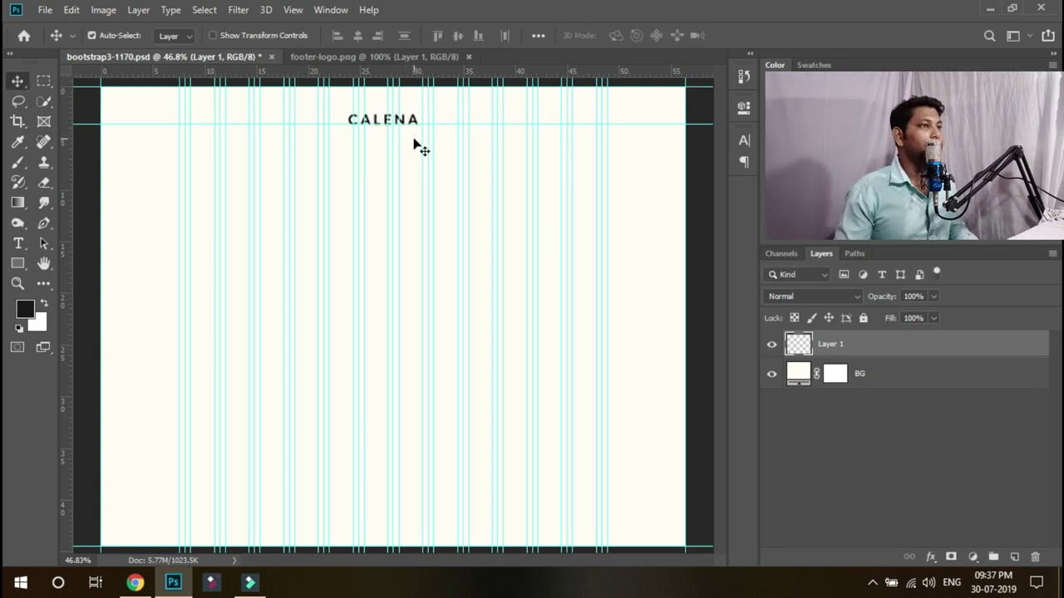
pyautogui.moveTo(411, 123); pyautogui.dragTo(248, 110)
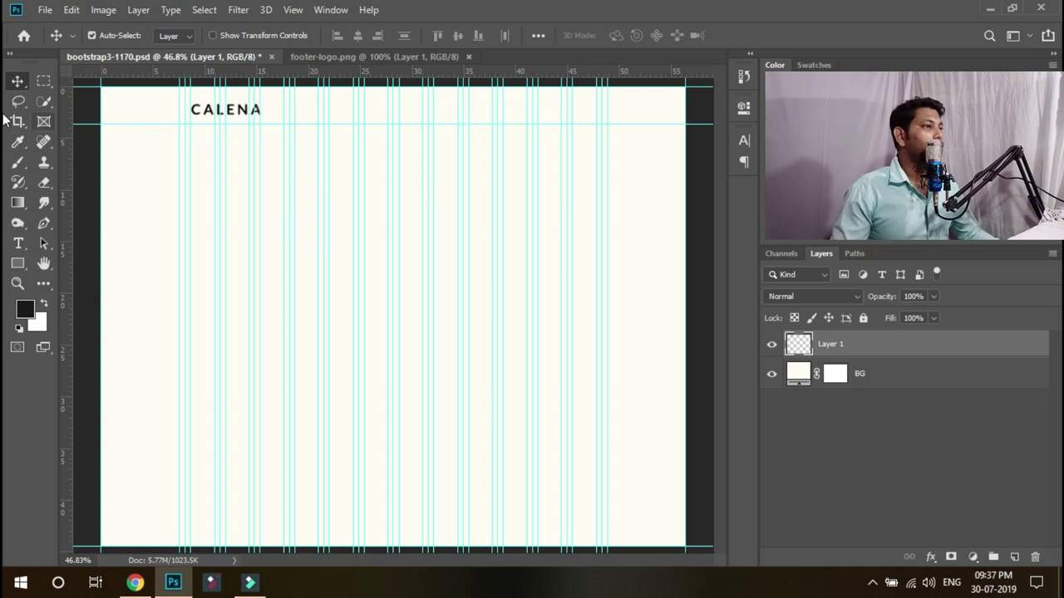
pyautogui.click(246, 119)
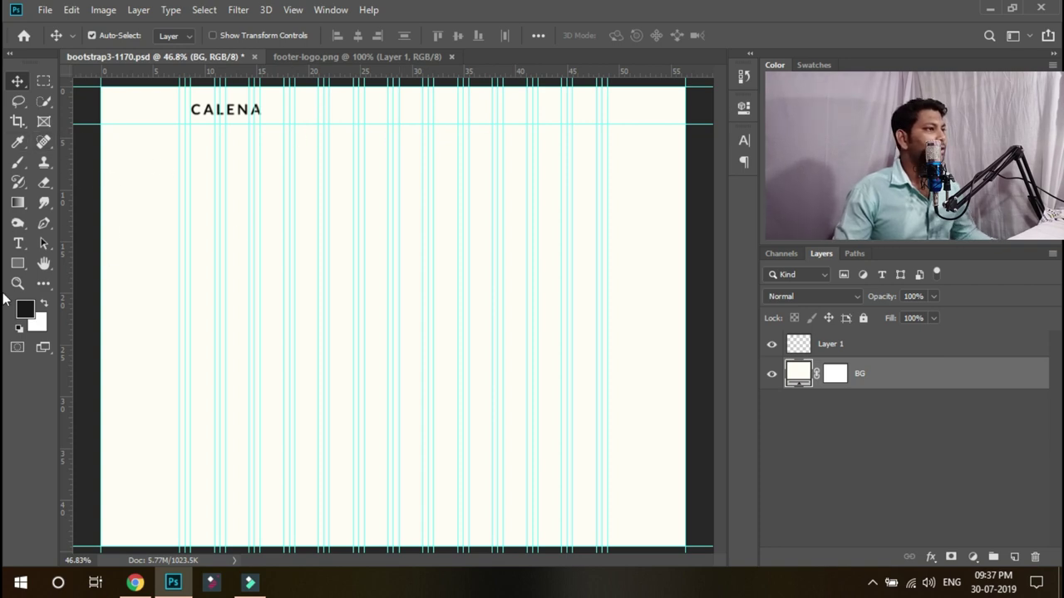
# - Add a HOME text line to the right of the CALENA logo
pyautogui.click(19, 244)
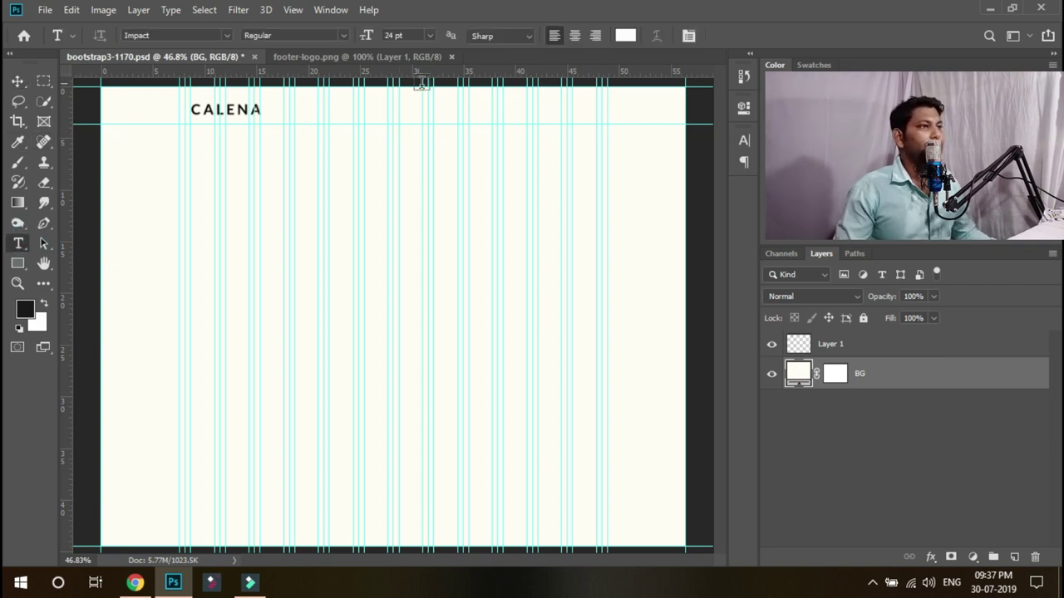
pyautogui.click(367, 111)
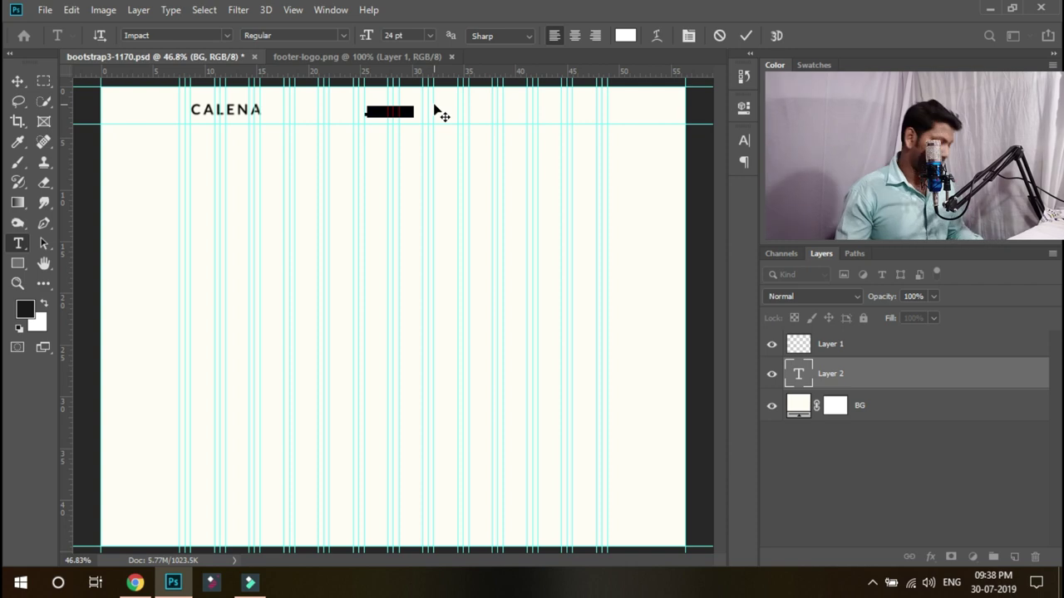
pyautogui.press('BackSpace')
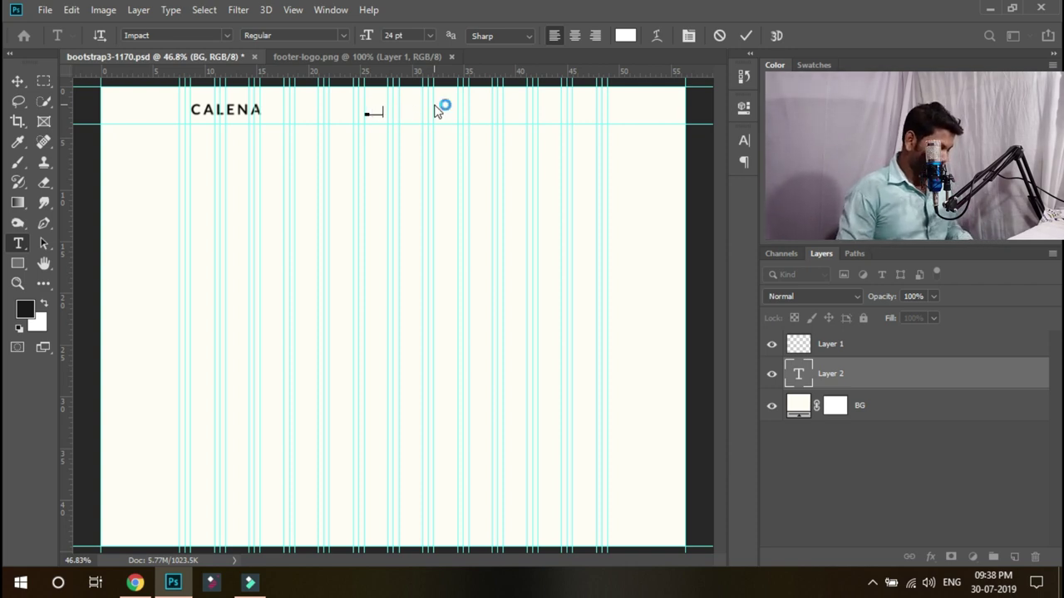
pyautogui.hotkey('ctrl', 'z')
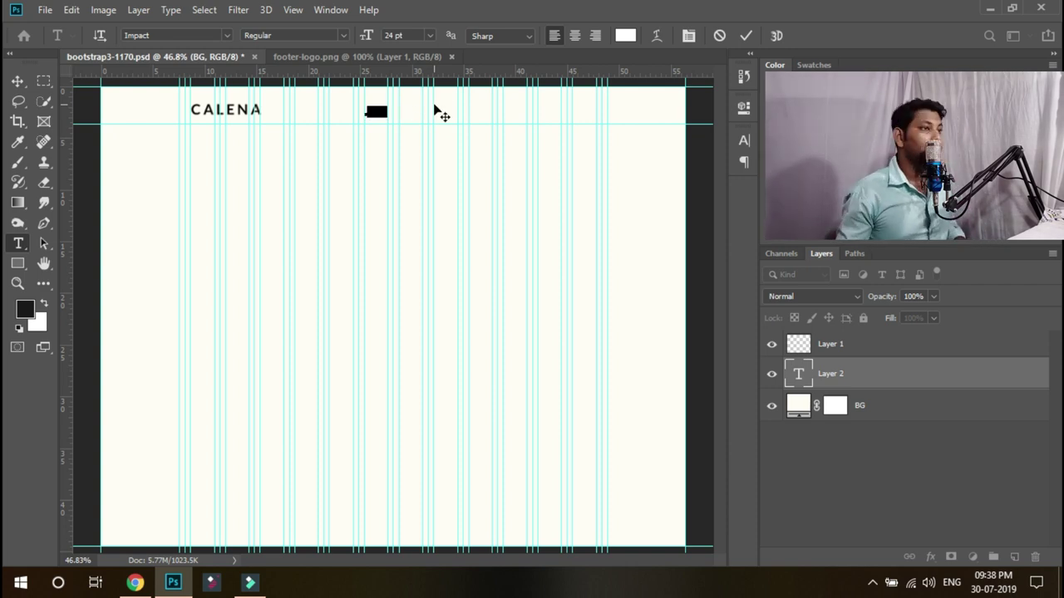
# - Set the HOME text colour to near-black #121212
pyautogui.click(626, 35)
pyautogui.click(682, 265)
pyautogui.write('504c4c')
pyautogui.moveTo(640, 427); pyautogui.dragTo(629, 409)
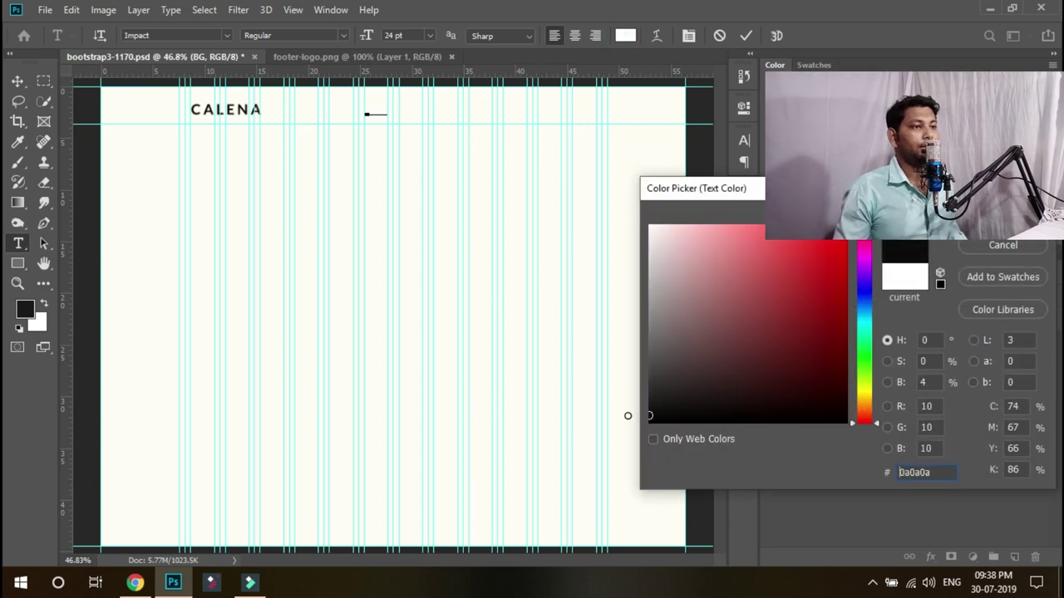
pyautogui.press('Return')
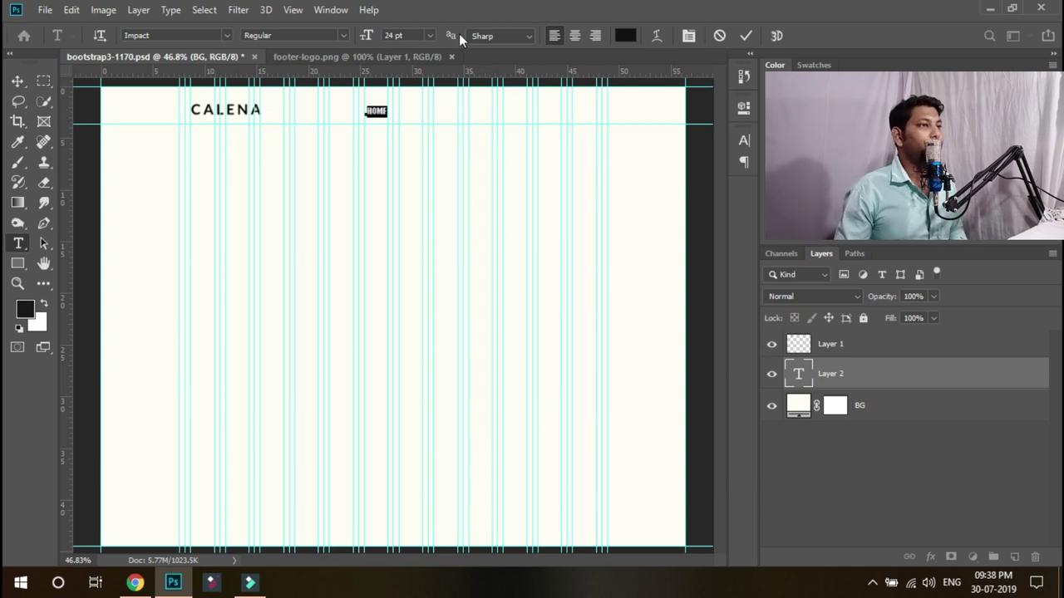
# - Make HOME 29 pt in Open Sans Regular
pyautogui.click(407, 35)
pyautogui.press('Up')
pyautogui.press('Up')
pyautogui.press('Up')
pyautogui.press('Up')
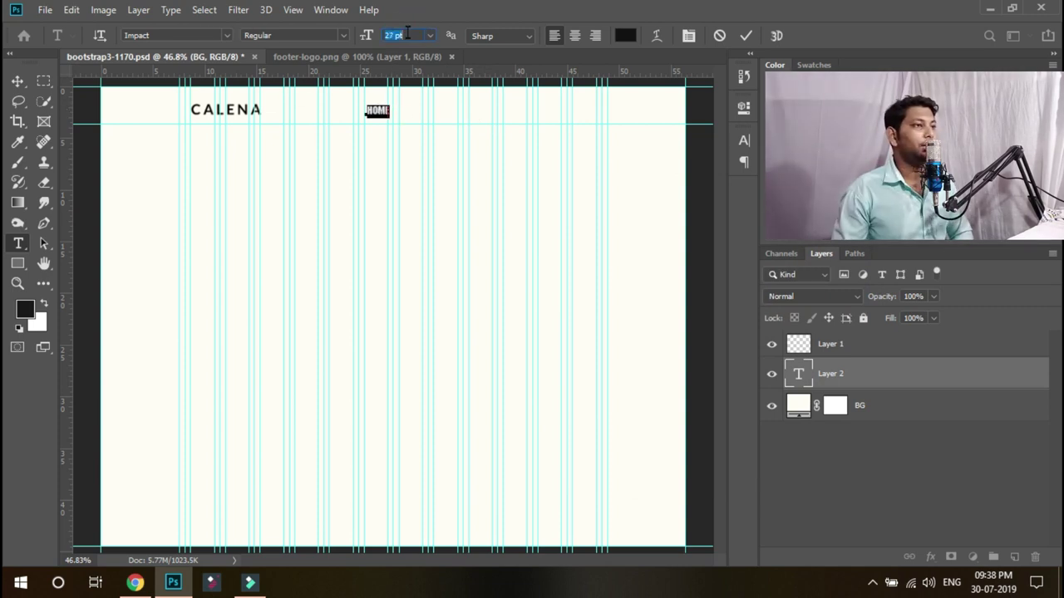
pyautogui.click(379, 112)
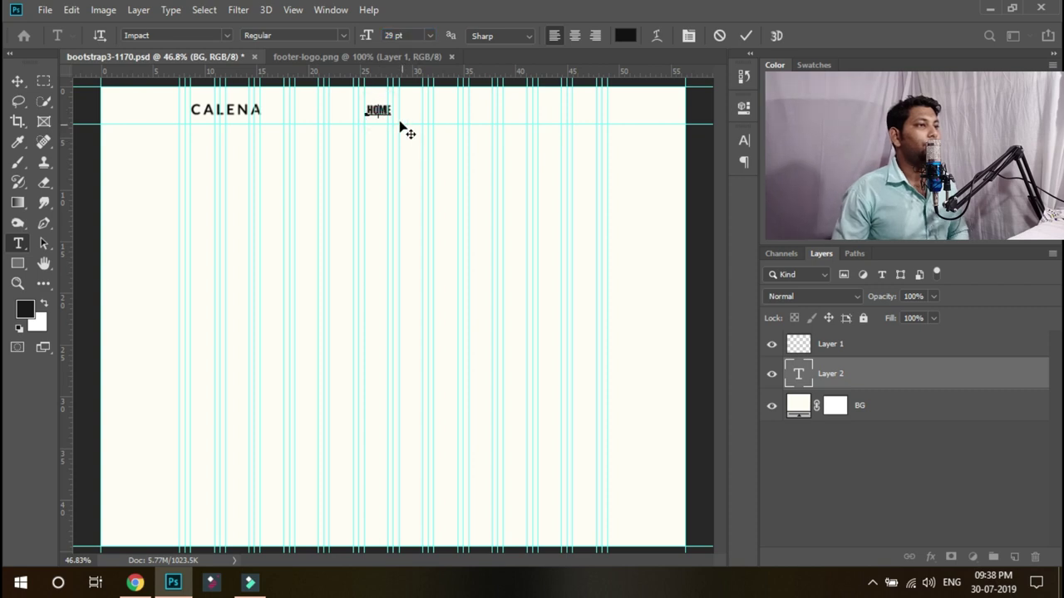
pyautogui.hotkey('ctrl', 'a')
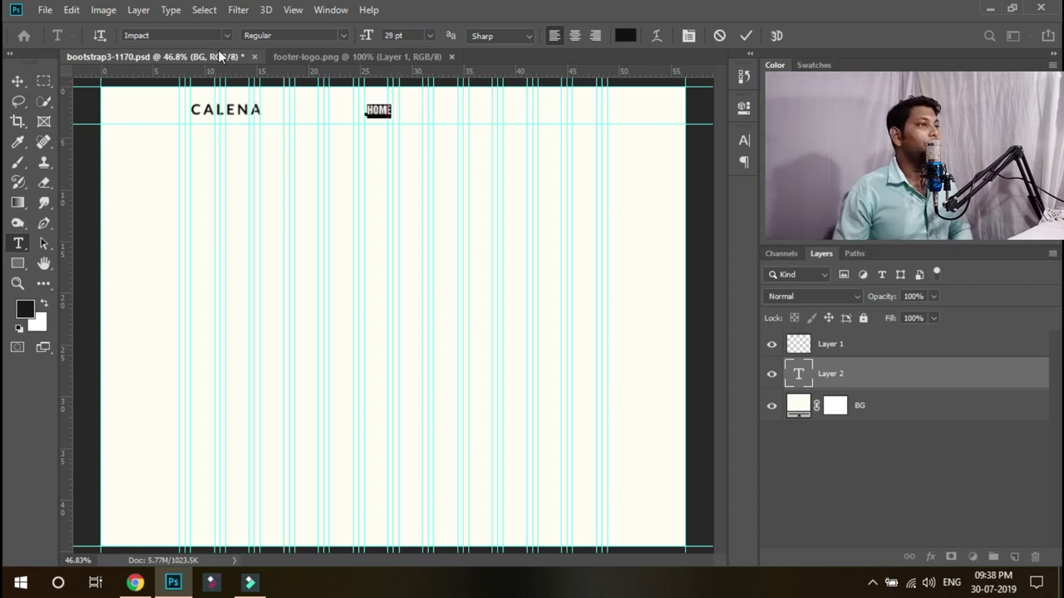
pyautogui.click(207, 35)
pyautogui.click(192, 35)
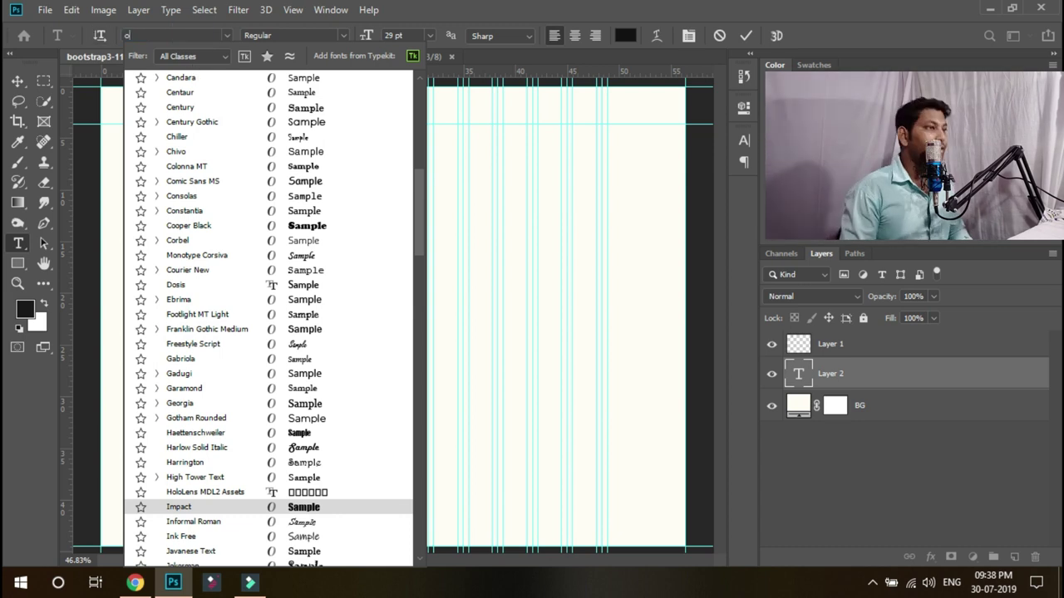
pyautogui.write('op')
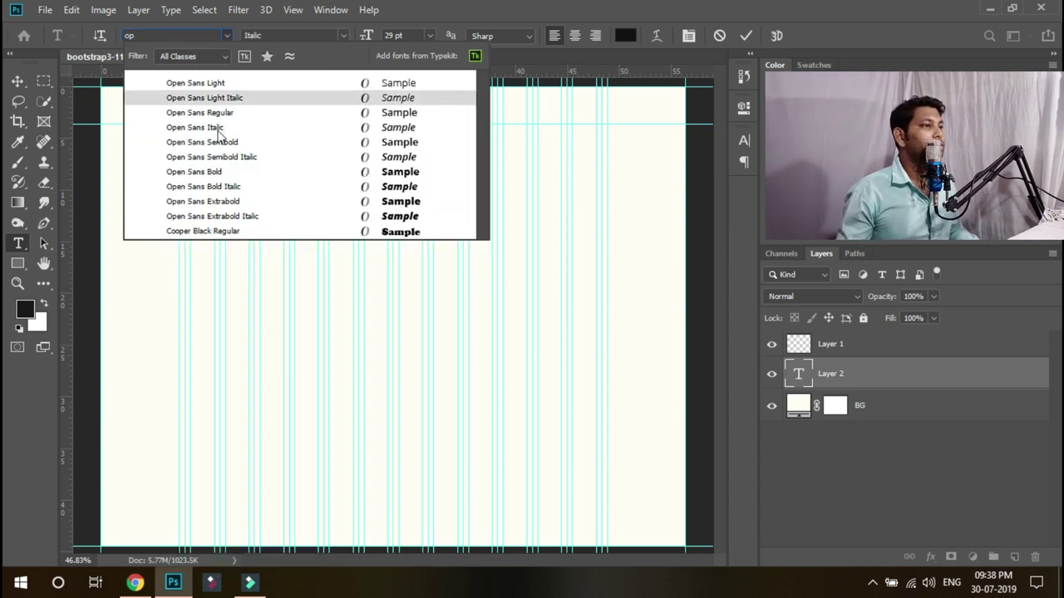
pyautogui.click(219, 112)
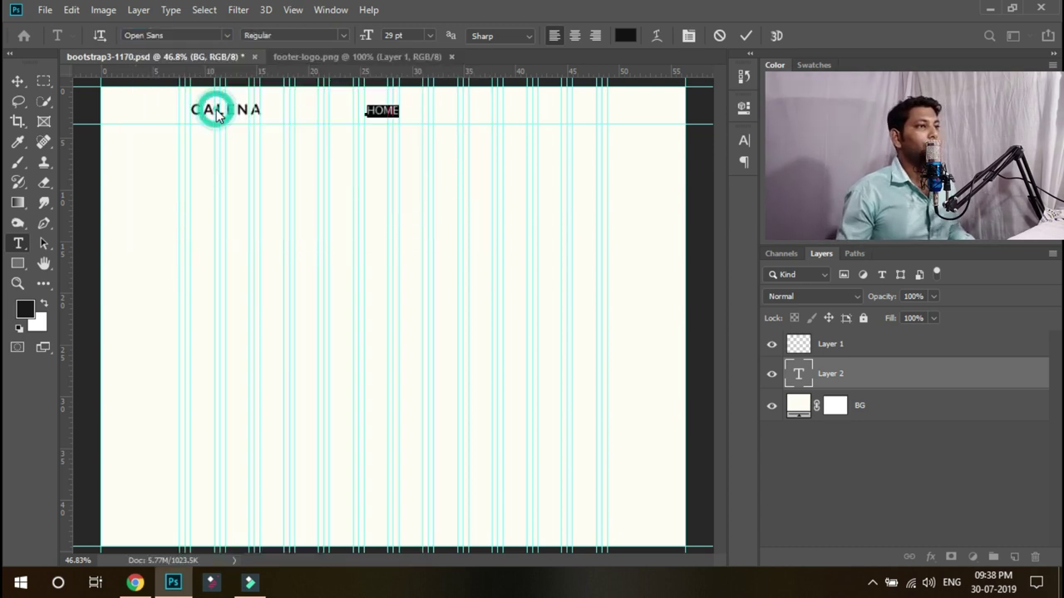
pyautogui.click(394, 109)
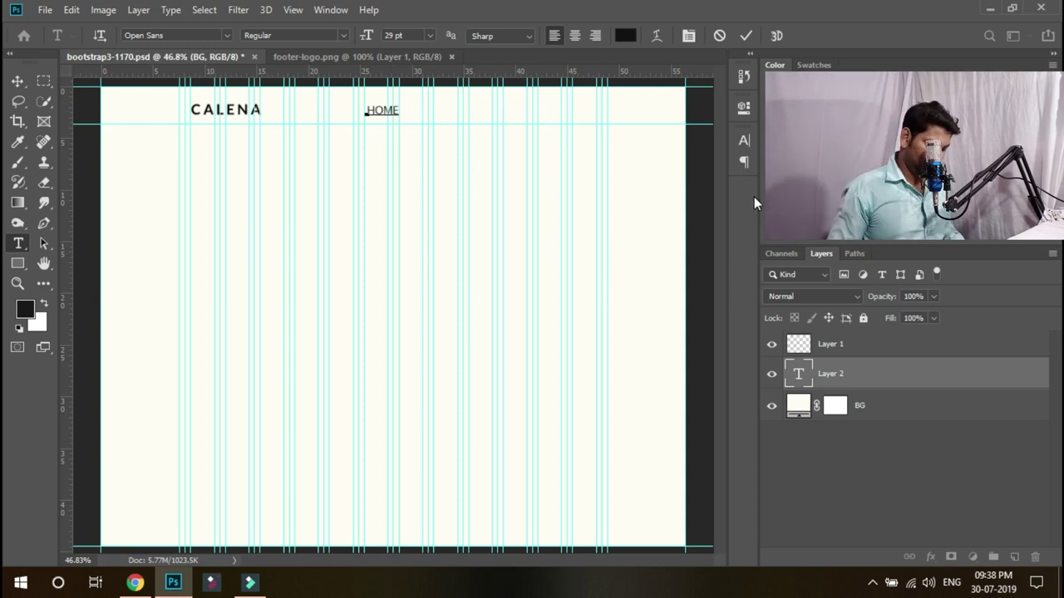
# - Extend the menu after HOME to read ABOUT, SERVICES, GALLERY and contact
pyautogui.hotkey('shift', 'Left')
pyautogui.hotkey('shift', 'Left')
pyautogui.hotkey('shift', 'Left')
pyautogui.hotkey('shift', 'Left')
pyautogui.hotkey('shift', 'Left')
pyautogui.hotkey('shift', 'Left')
pyautogui.hotkey('shift', 'Left')
pyautogui.hotkey('shift', 'Right')
pyautogui.hotkey('shift', 'Right')
pyautogui.hotkey('shift', 'Right')
pyautogui.press('Right')
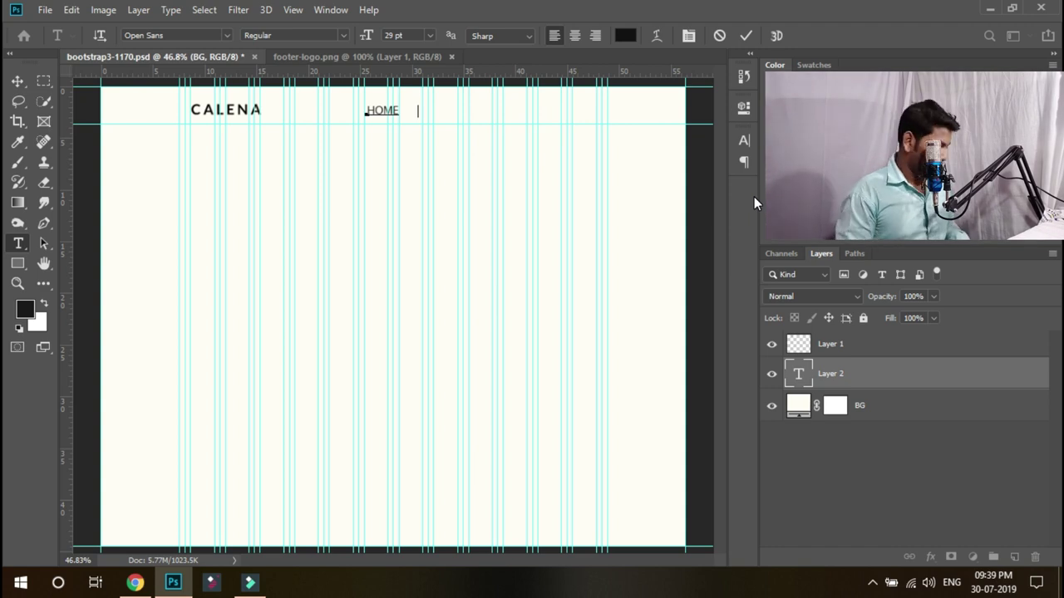
pyautogui.write('ABOUT     ')
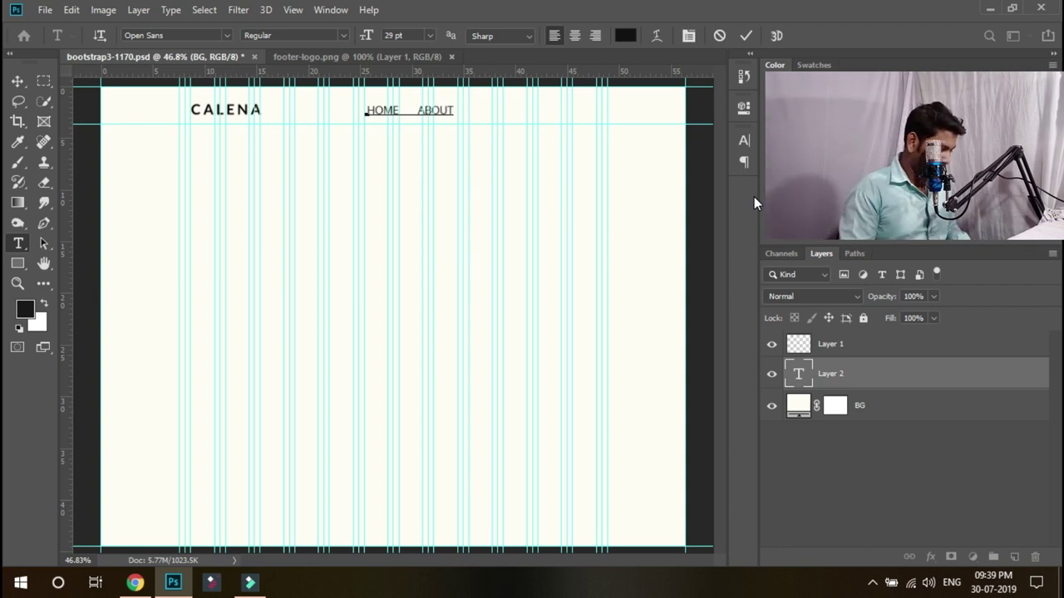
pyautogui.write('BLOG')
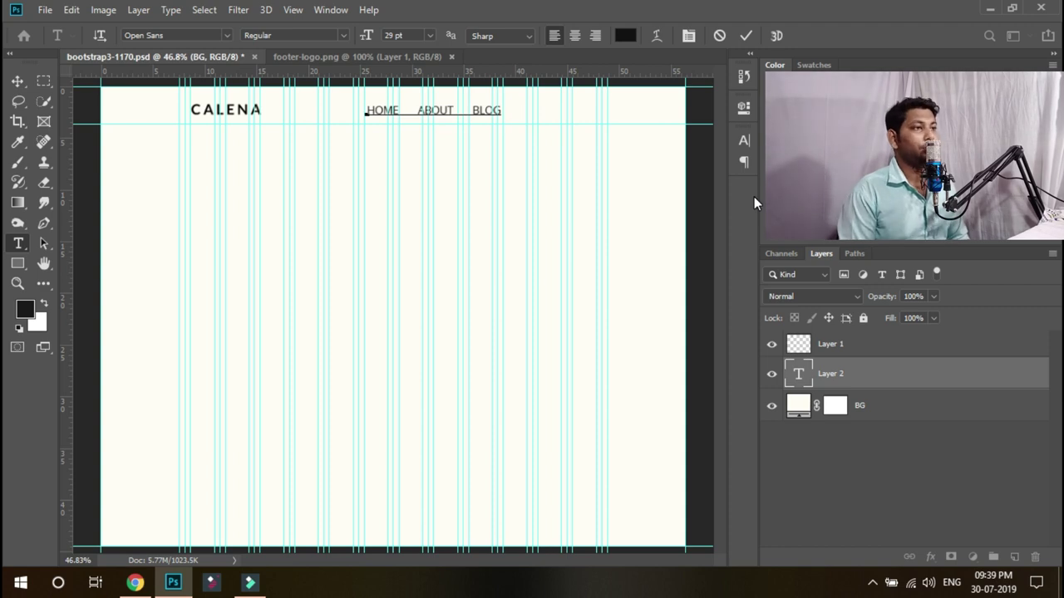
pyautogui.write('     ALLERY')
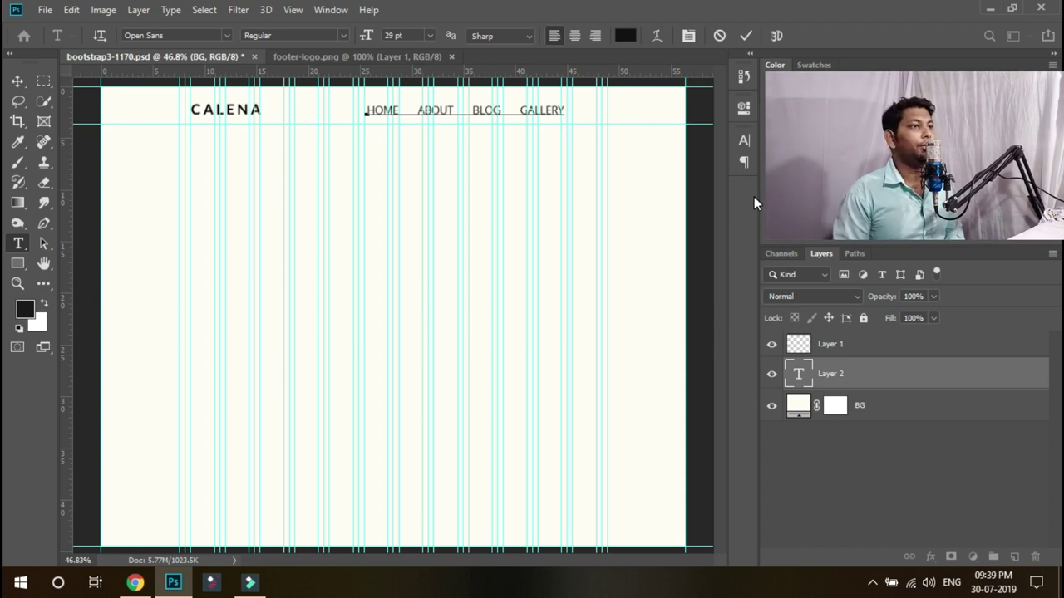
pyautogui.press('Left')
pyautogui.press('Left')
pyautogui.press('Left')
pyautogui.press('Left')
pyautogui.press('Left')
pyautogui.press('Left')
pyautogui.press('Left')
pyautogui.press('Left')
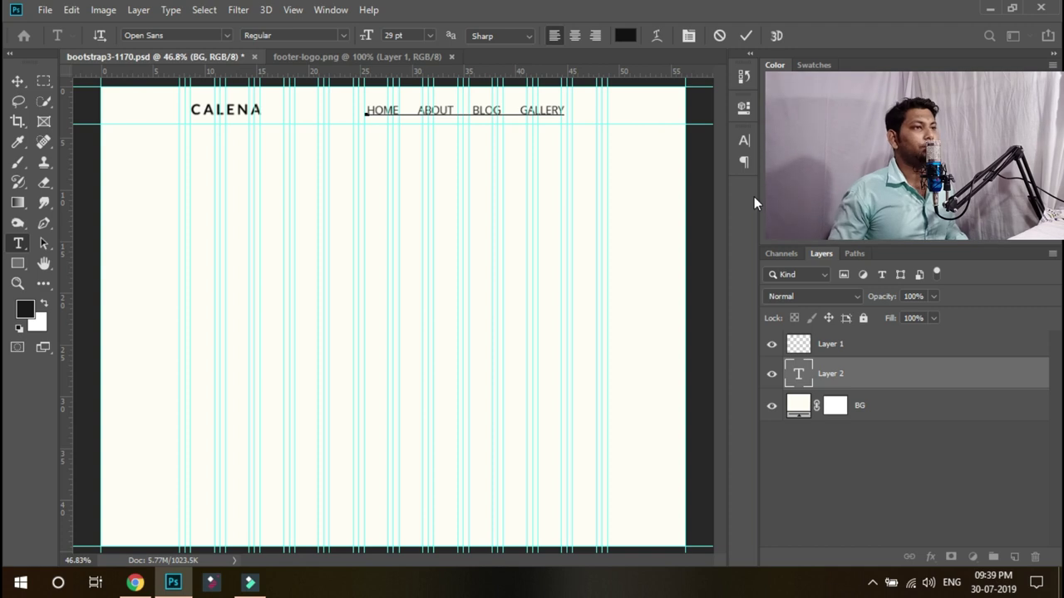
pyautogui.press('BackSpace')
pyautogui.press('BackSpace')
pyautogui.press('BackSpace')
pyautogui.press('BackSpace')
pyautogui.write('SERVICES')
pyautogui.press('Right')
pyautogui.press('Right')
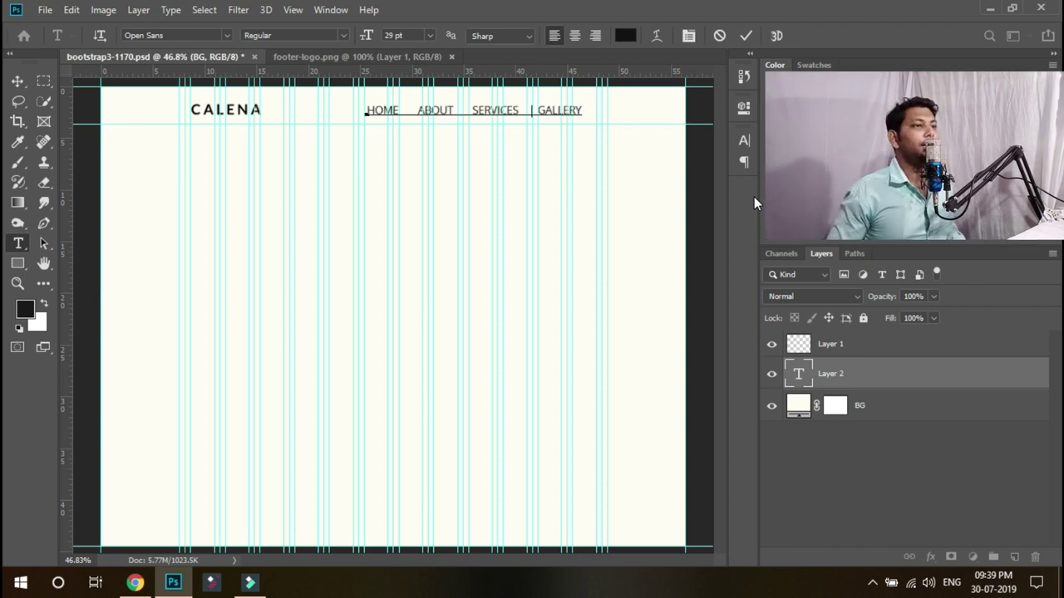
pyautogui.press('Right')
pyautogui.press('Right')
pyautogui.press('Right')
pyautogui.press('Right')
pyautogui.press('Right')
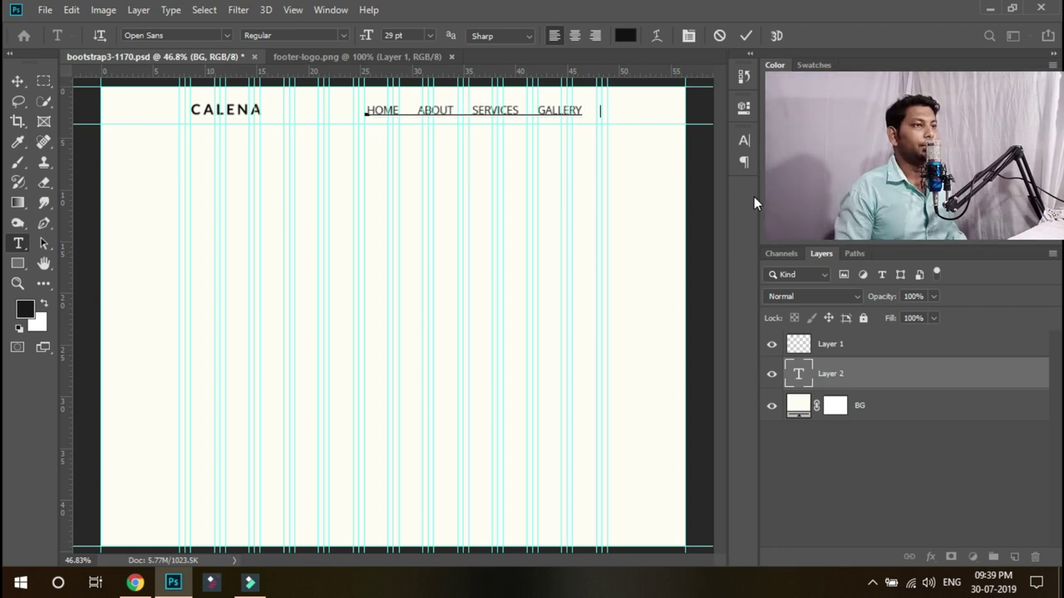
pyautogui.write('COnta')
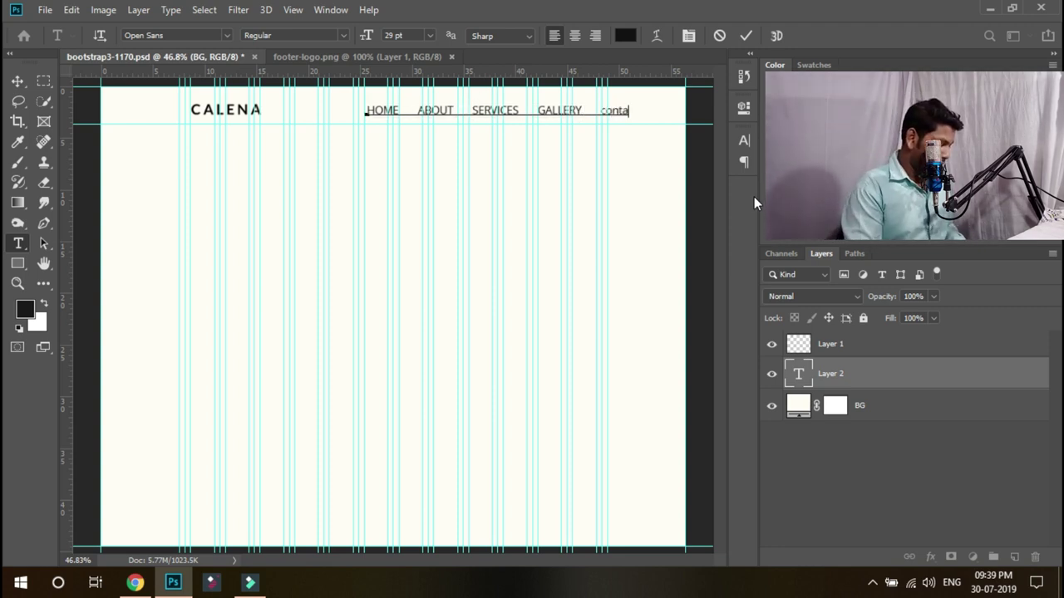
pyautogui.write('ct')
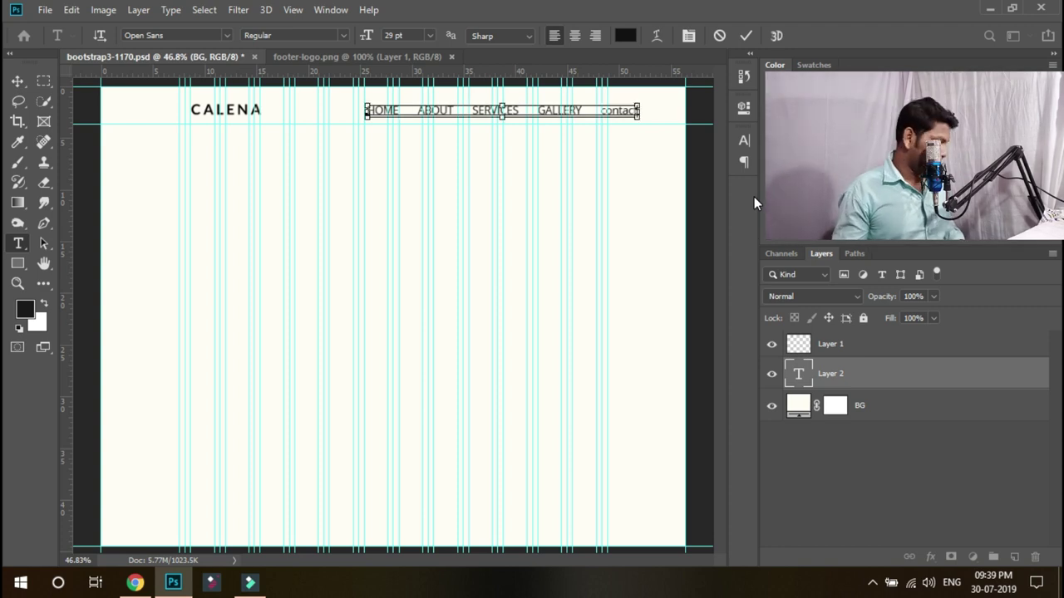
# - Resize the whole nav menu text to 26 pt and commit the edit
pyautogui.hotkey('ctrl', 'a')
pyautogui.click(405, 35)
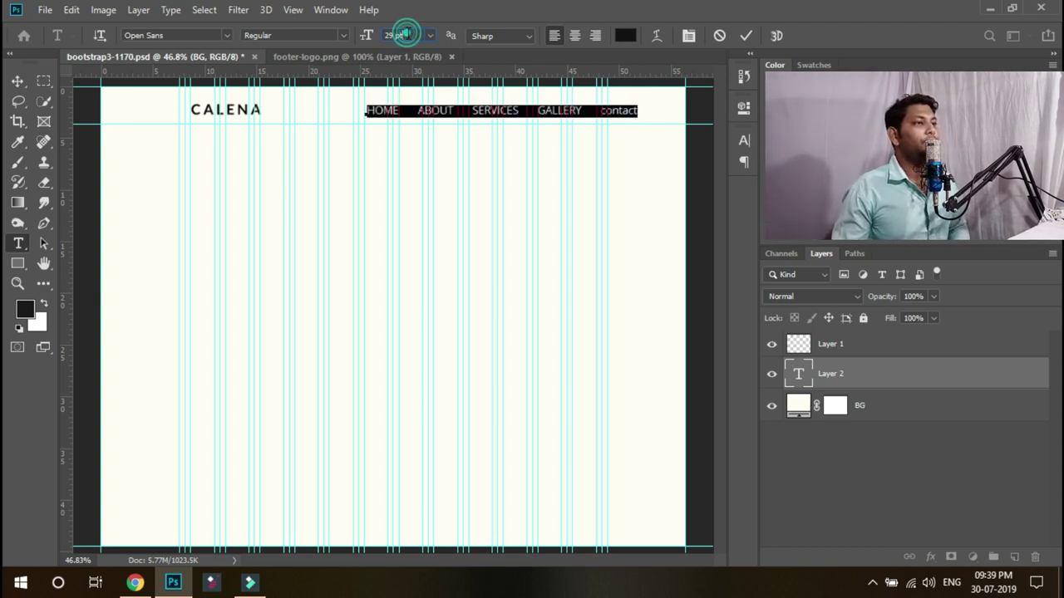
pyautogui.press('Down')
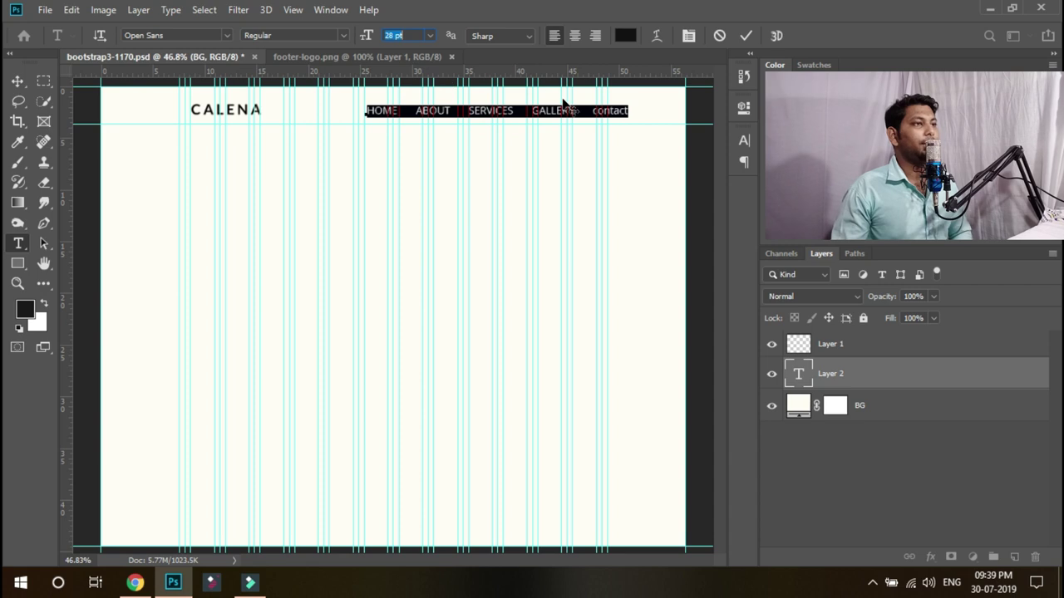
pyautogui.press('Down')
pyautogui.press('Down')
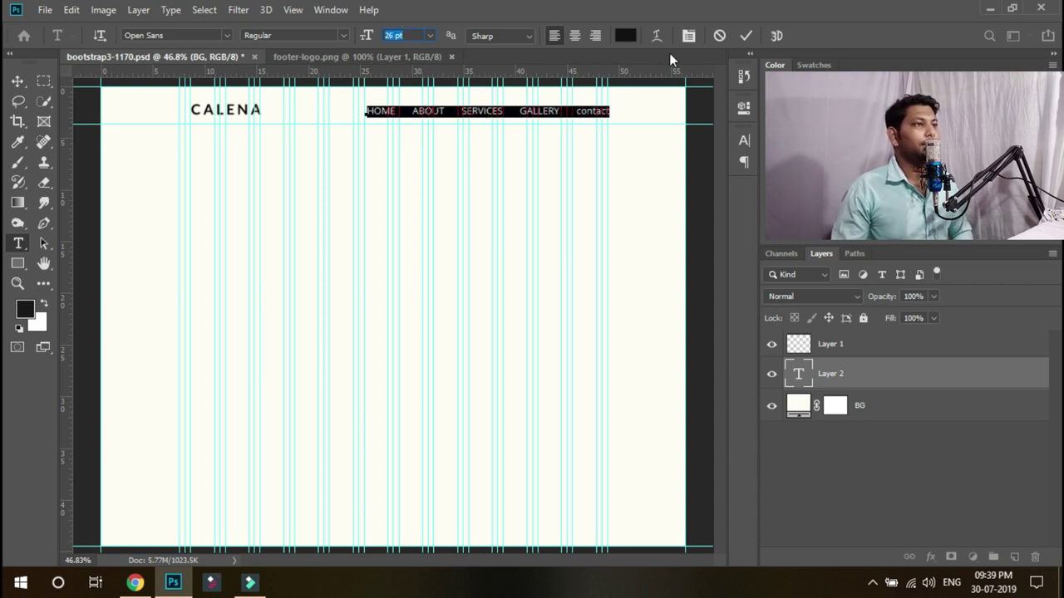
pyautogui.click(747, 35)
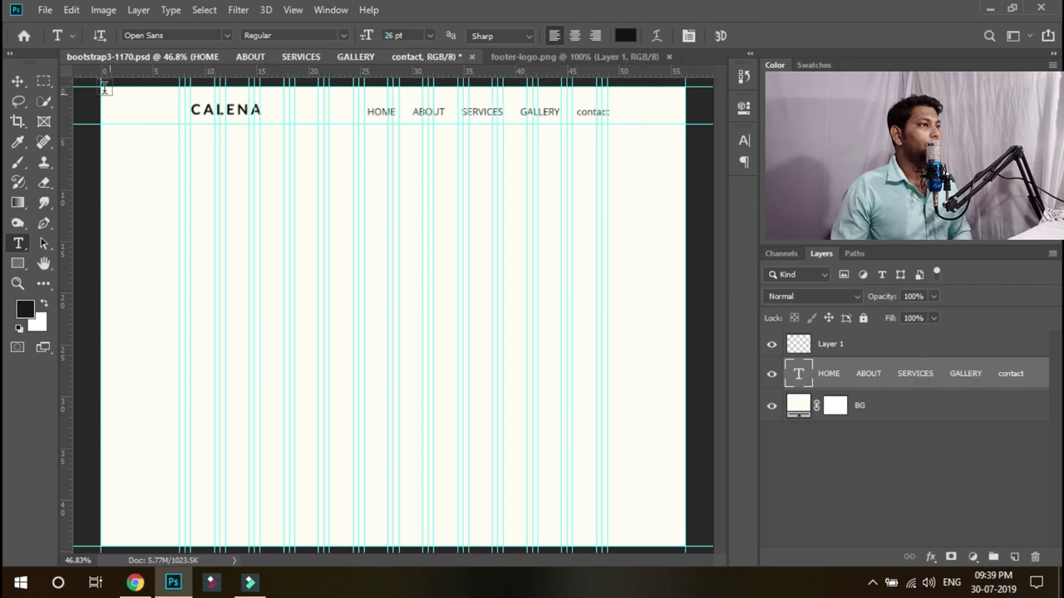
# - Shrink the CALENA logo to about 76% with Free Transform
pyautogui.click(17, 80)
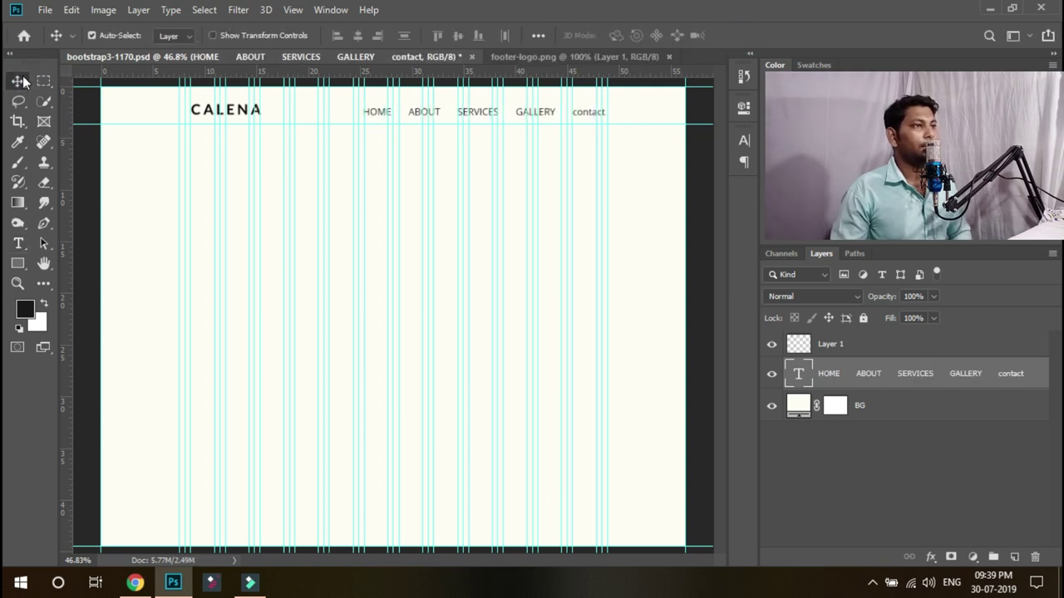
pyautogui.click(92, 35)
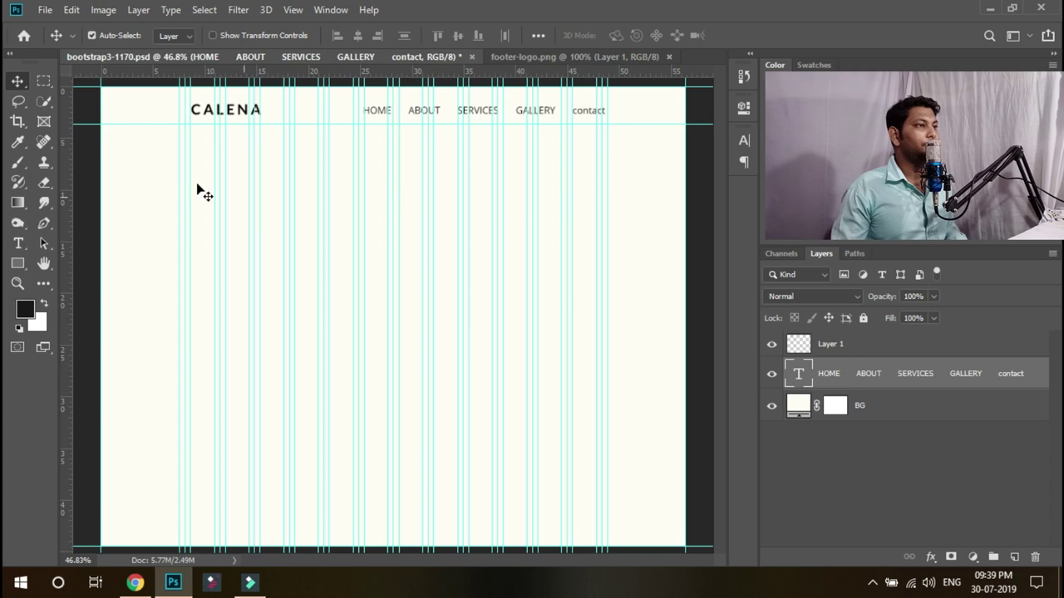
pyautogui.press('ctrl')
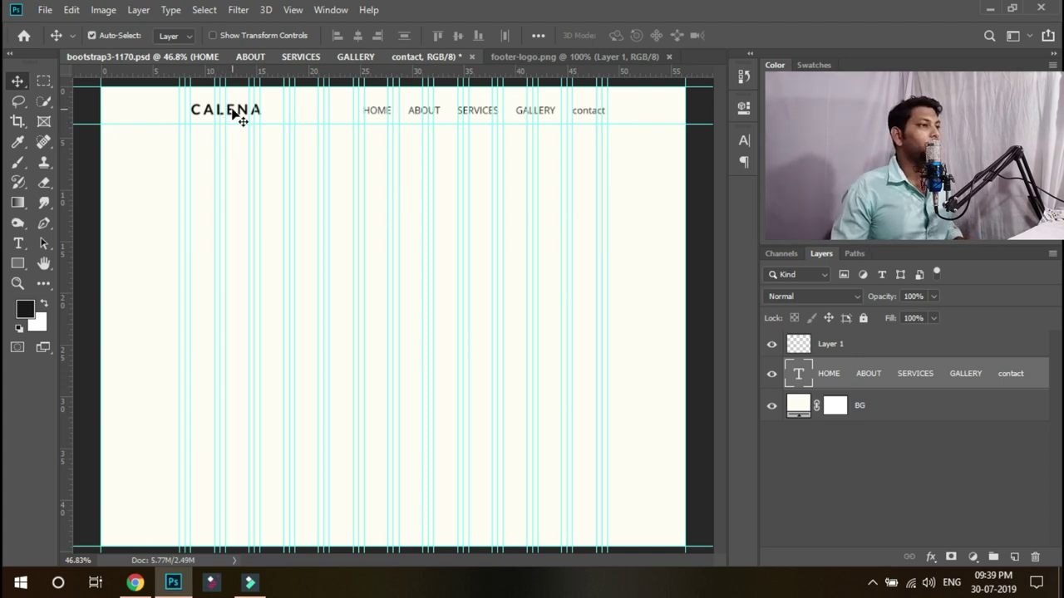
pyautogui.click(240, 120)
pyautogui.hotkey('ctrl', 't')
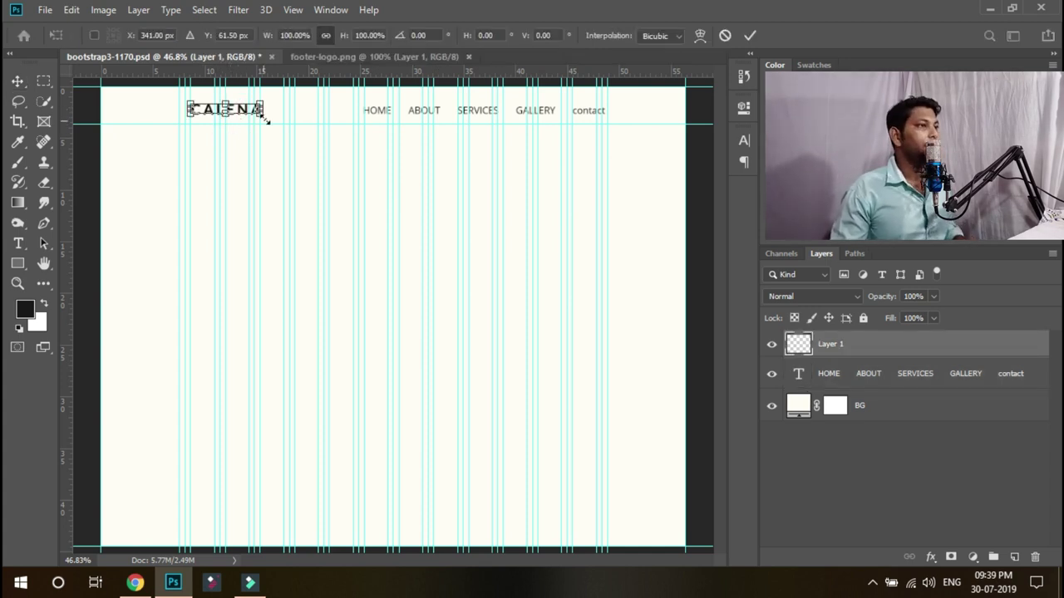
pyautogui.moveTo(265, 119); pyautogui.dragTo(247, 114)
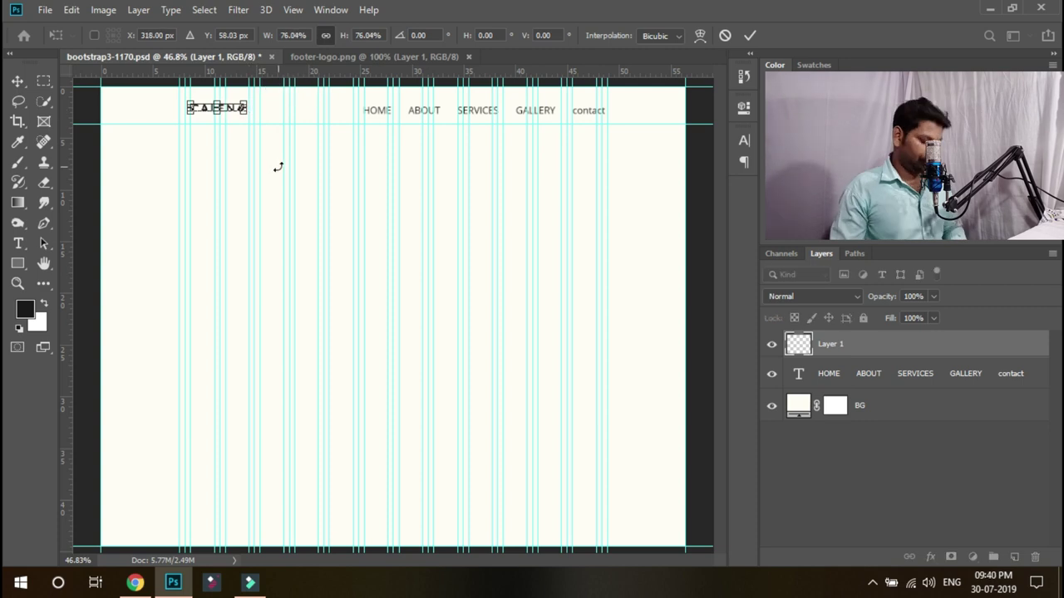
pyautogui.press('Return')
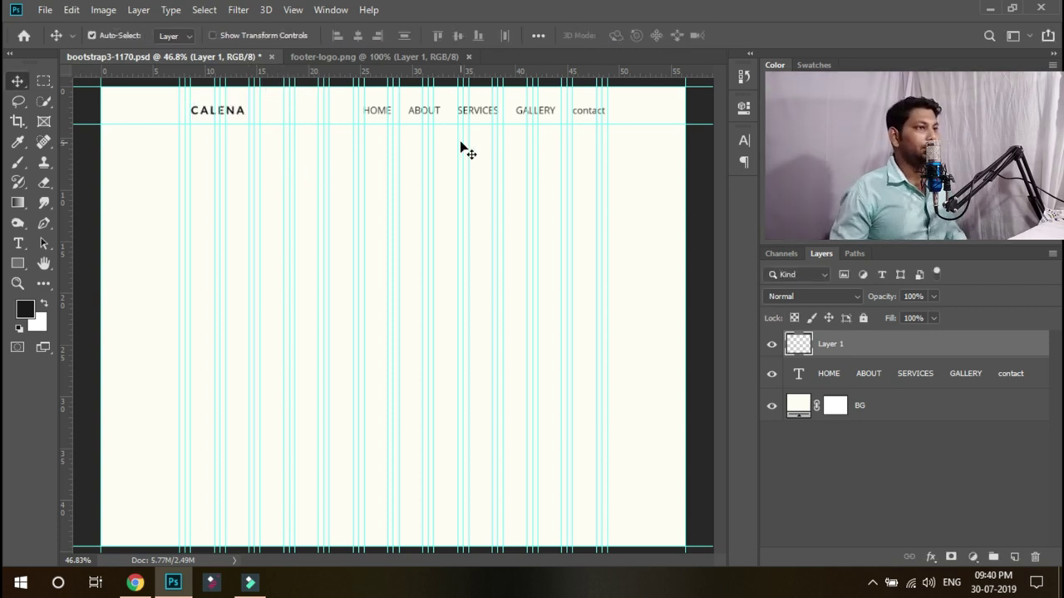
# - Select the nav menu layer together with the logo and nudge both downward
pyautogui.scroll(1, 463, 117)
pyautogui.scroll(2, 468, 121)
pyautogui.scroll(-2, 467, 117)
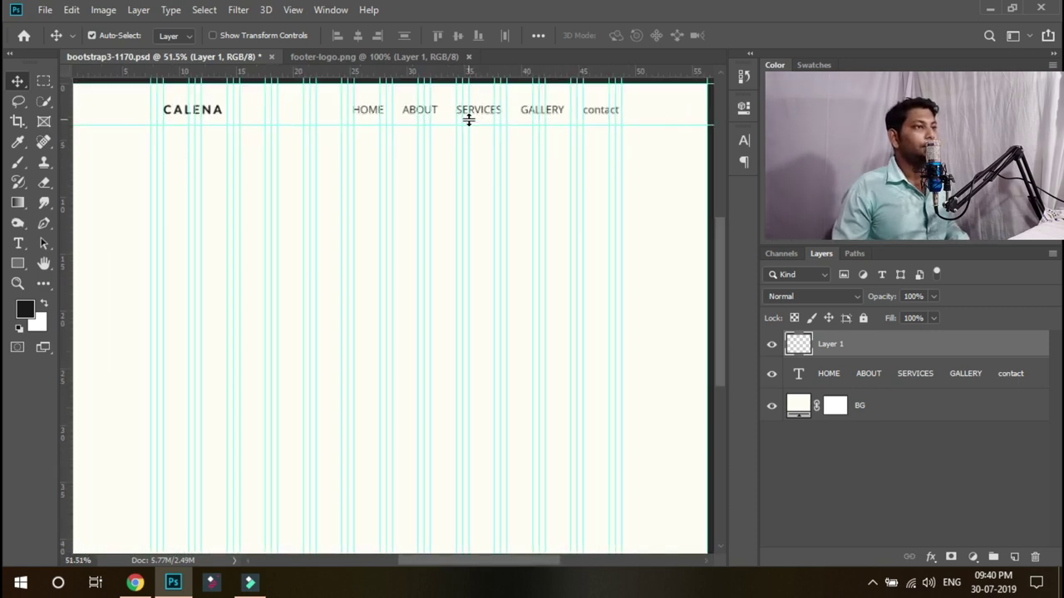
pyautogui.scroll(-1, 480, 135)
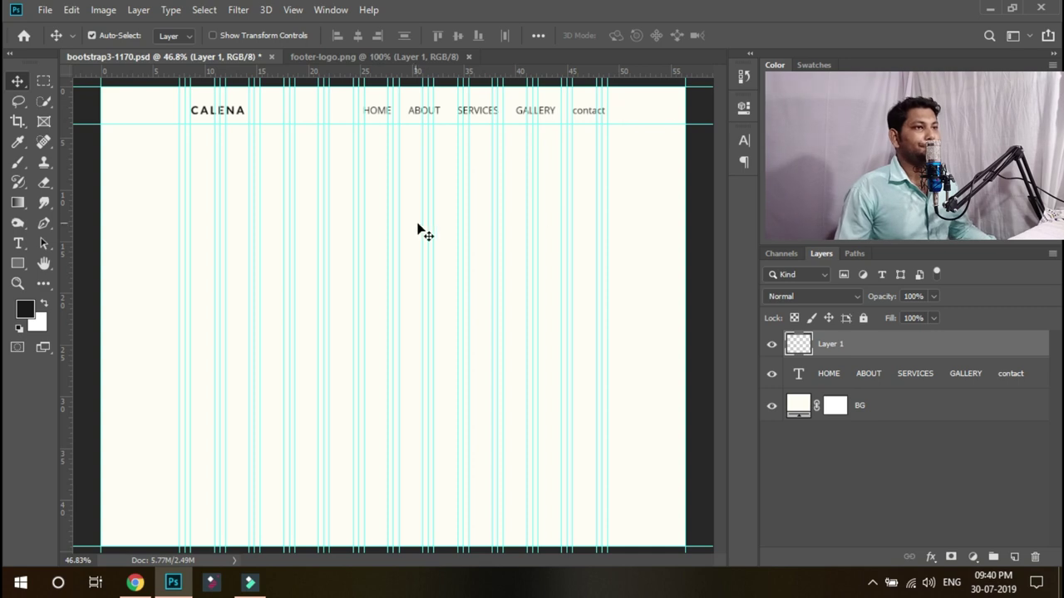
pyautogui.keyDown('ctrl'); pyautogui.click(877, 370); pyautogui.keyUp('ctrl')
pyautogui.hotkey('shift', 'Down')
pyautogui.hotkey('shift', 'Down')
pyautogui.hotkey('shift', 'Down')
pyautogui.hotkey('shift', 'Down')
pyautogui.hotkey('shift', 'Down')
pyautogui.press('Down')
pyautogui.press('Down')
pyautogui.press('Down')
pyautogui.press('Down')
pyautogui.press('Down')
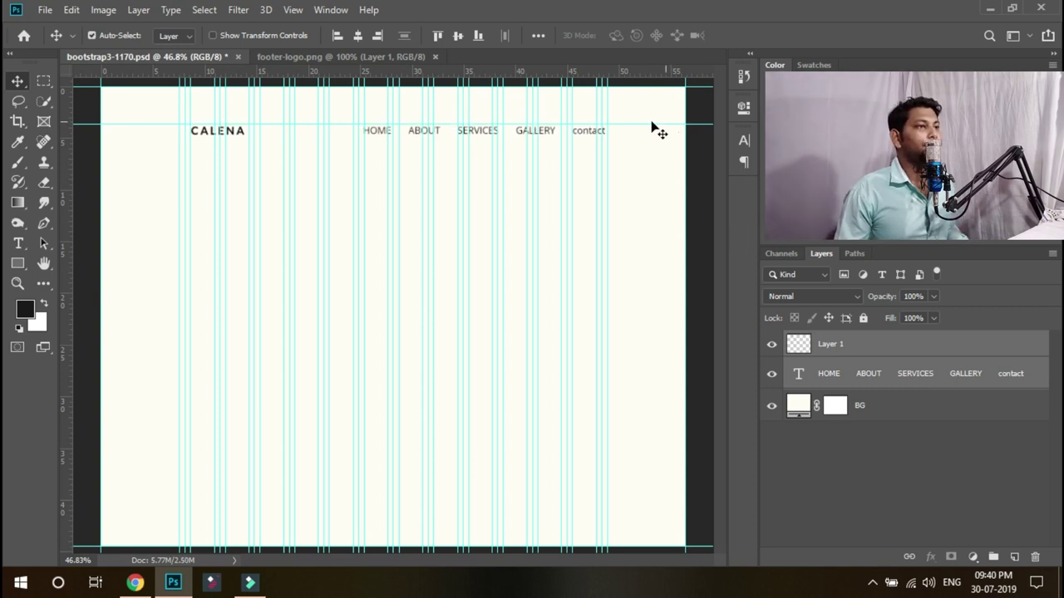
# - Draw a 1656 × 58 px rectangle across the page top and fill it dark navy blue
pyautogui.click(19, 245)
pyautogui.moveTo(99, 84)
pyautogui.mouseDown()
pyautogui.moveTo(716, 102)
pyautogui.moveTo(706, 107)
pyautogui.mouseUp()
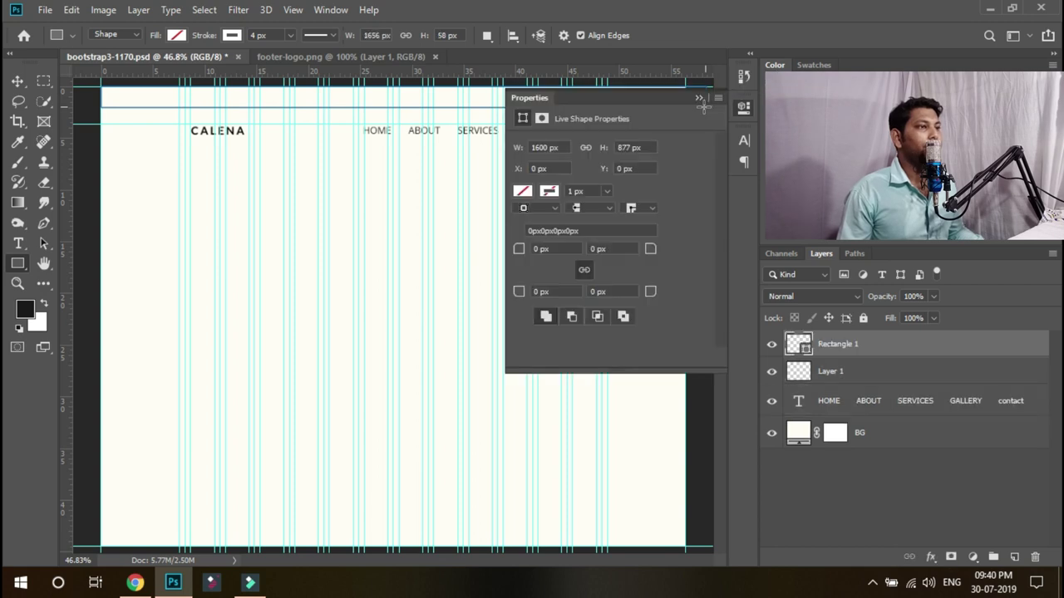
pyautogui.click(743, 108)
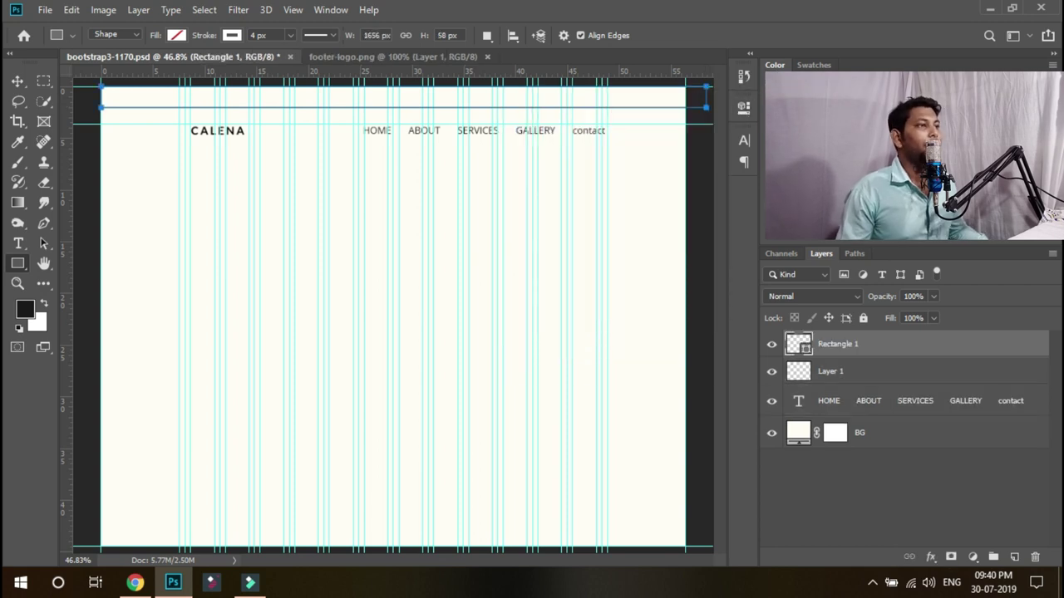
pyautogui.click(224, 36)
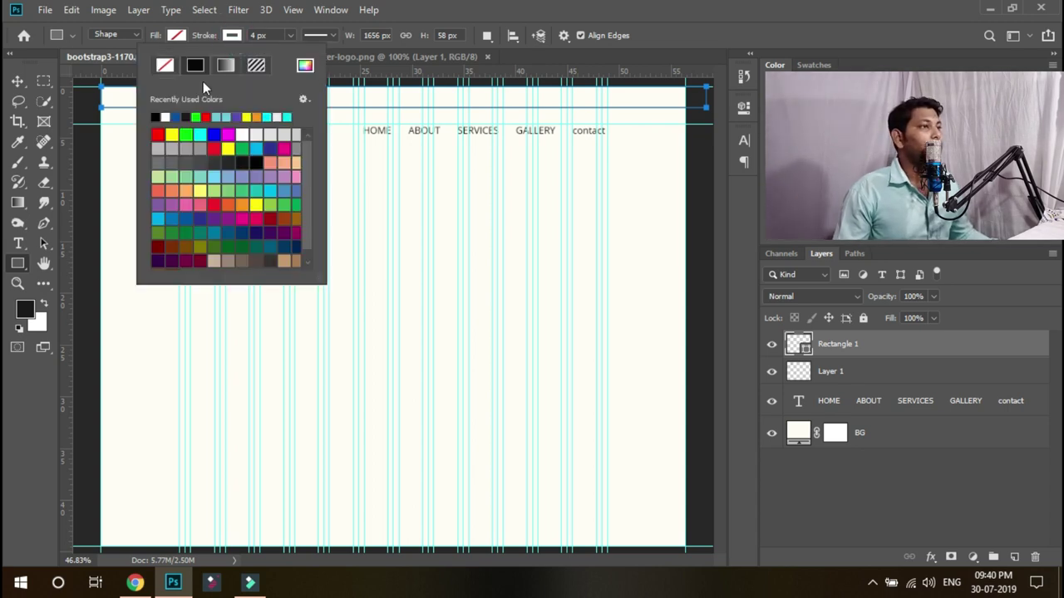
pyautogui.click(177, 38)
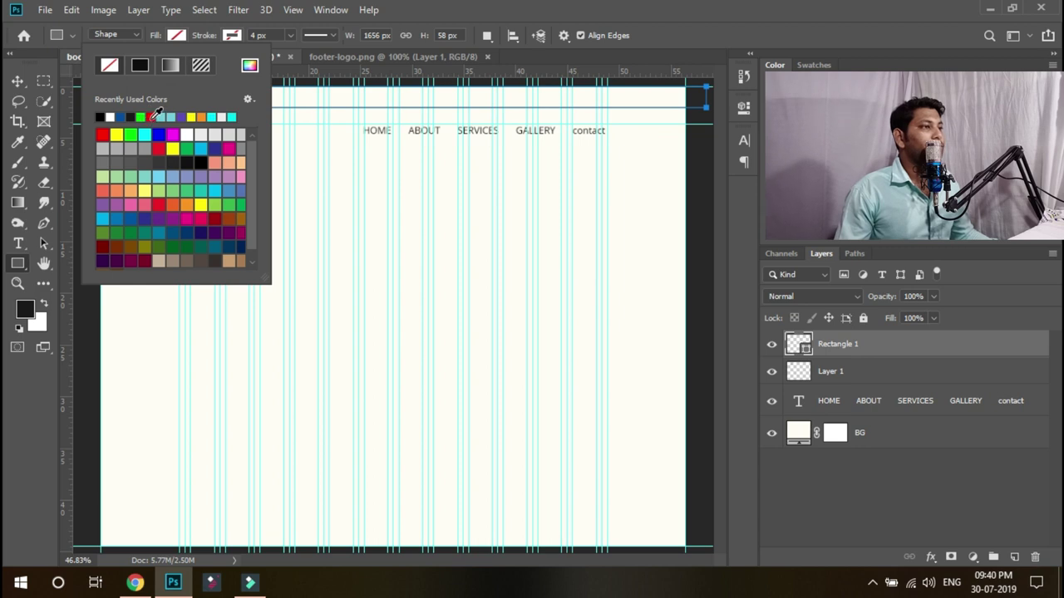
pyautogui.click(192, 117)
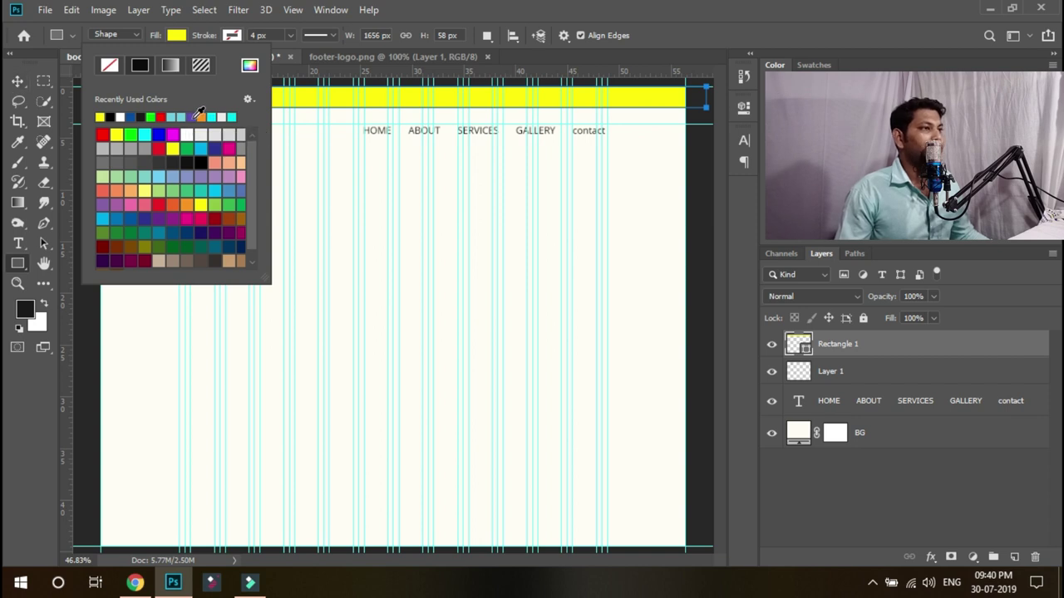
pyautogui.click(214, 149)
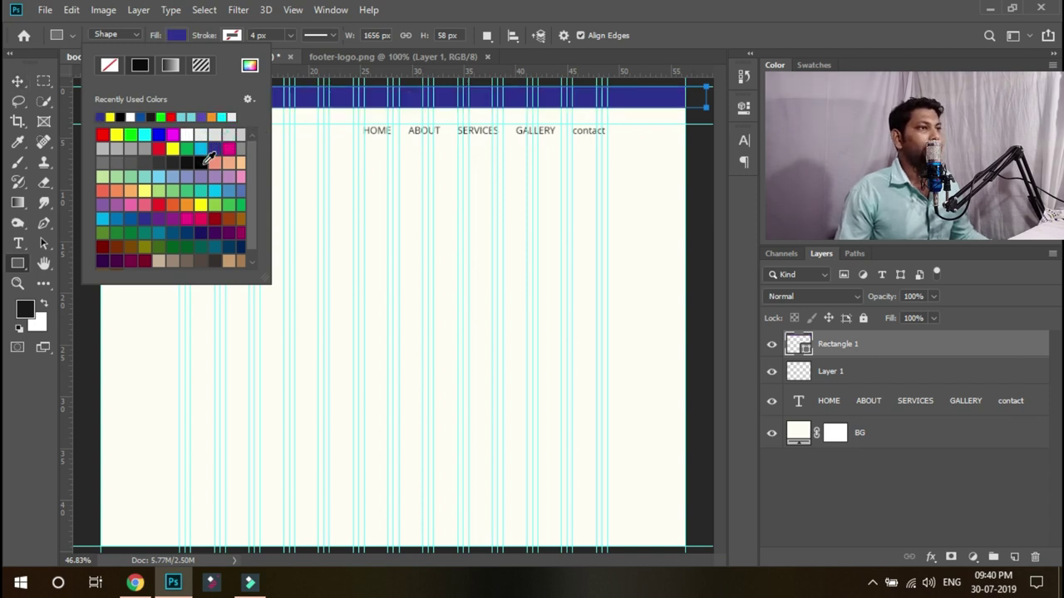
pyautogui.click(17, 82)
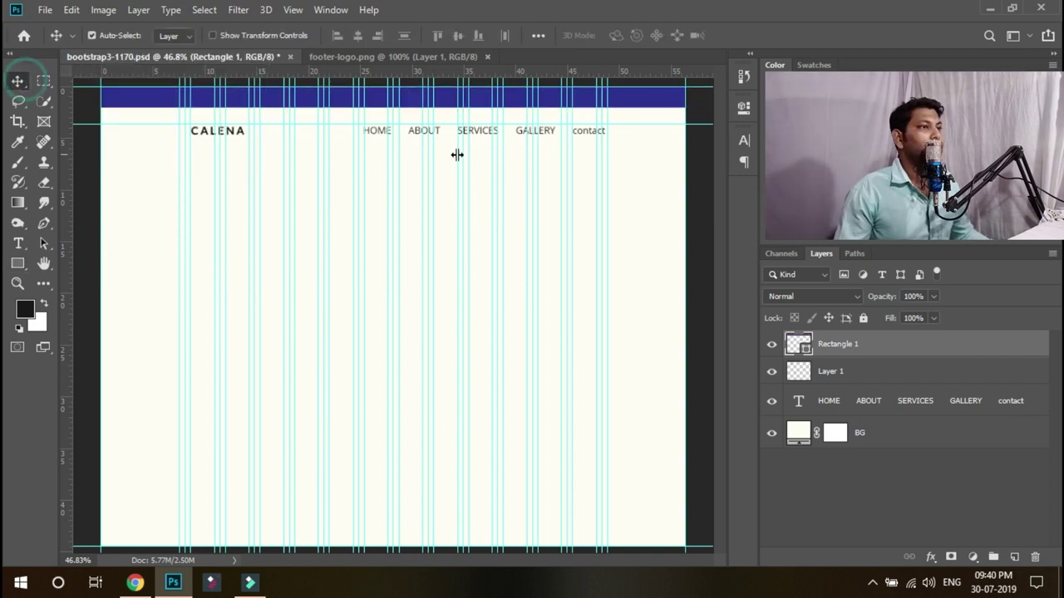
pyautogui.click(700, 198)
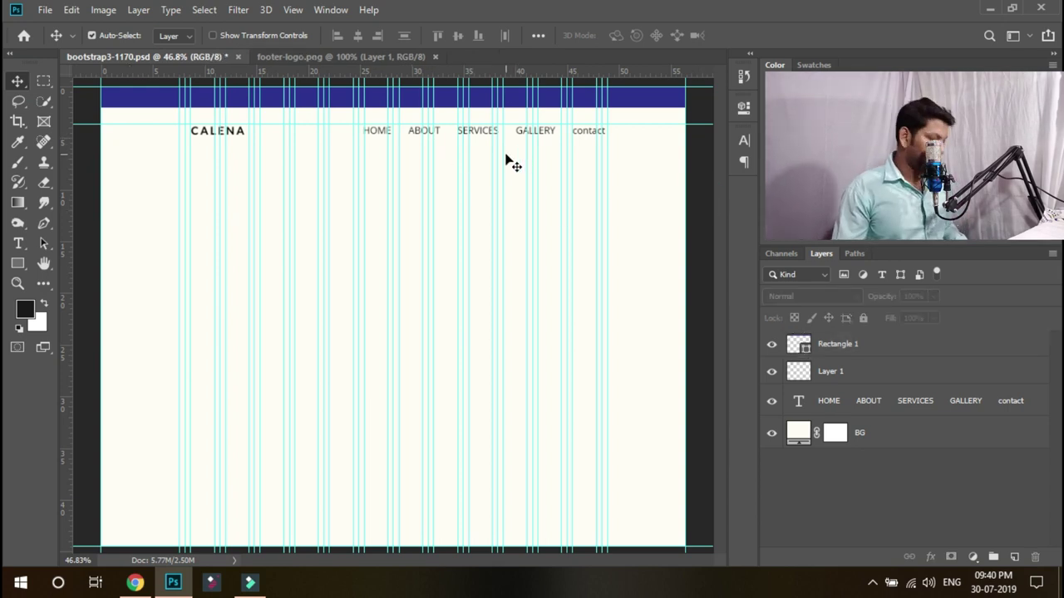
# - Save the bootstrap3-1170.psd mockup
pyautogui.scroll(2, 507, 154)
pyautogui.scroll(-2, 507, 154)
pyautogui.scroll(-1, 506, 155)
pyautogui.scroll(-1, 506, 154)
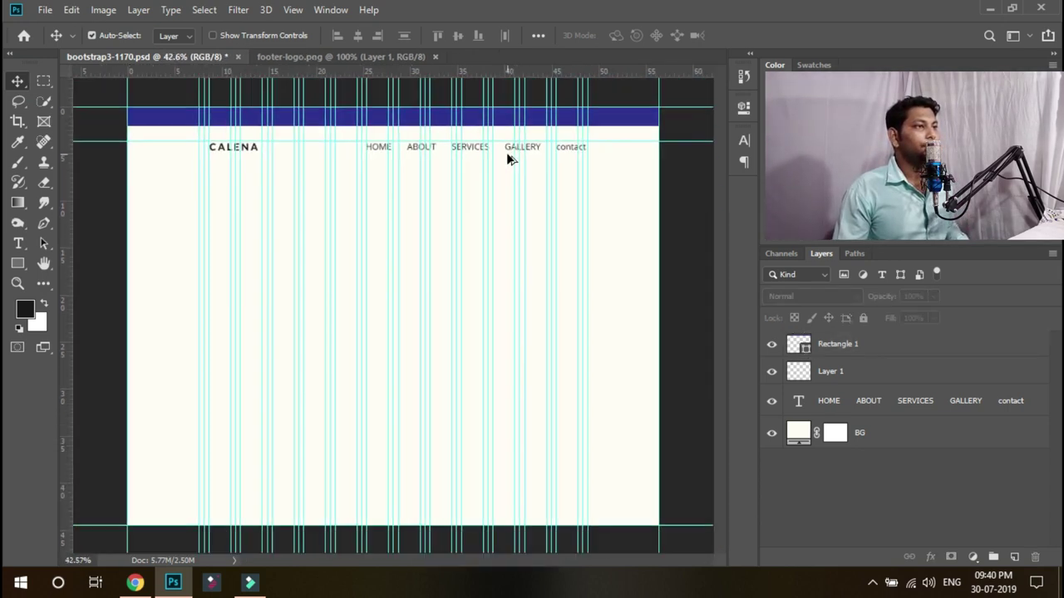
pyautogui.scroll(3, 275, 138)
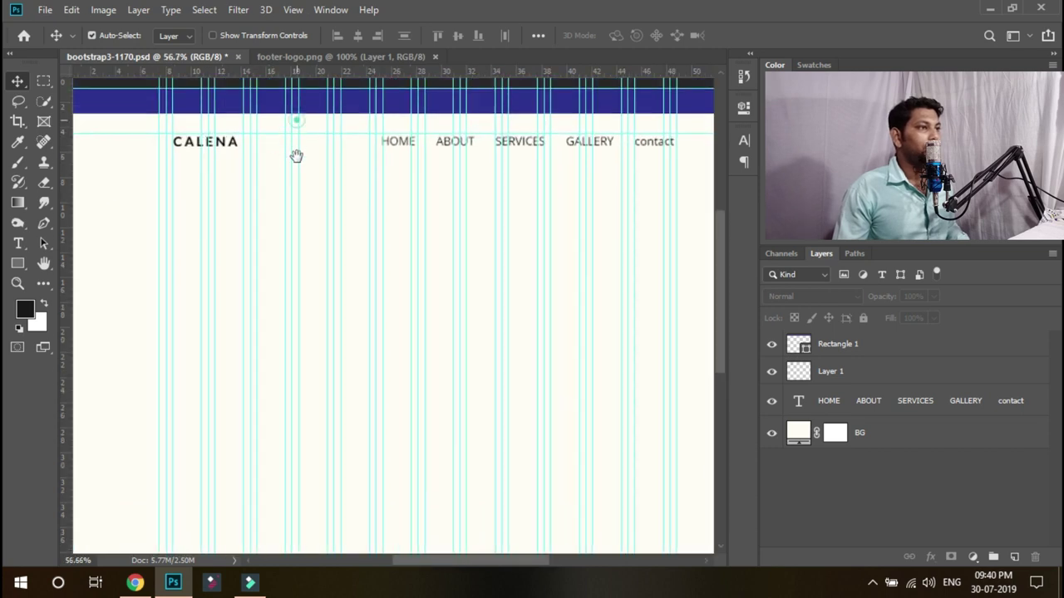
pyautogui.scroll(-2, 309, 137)
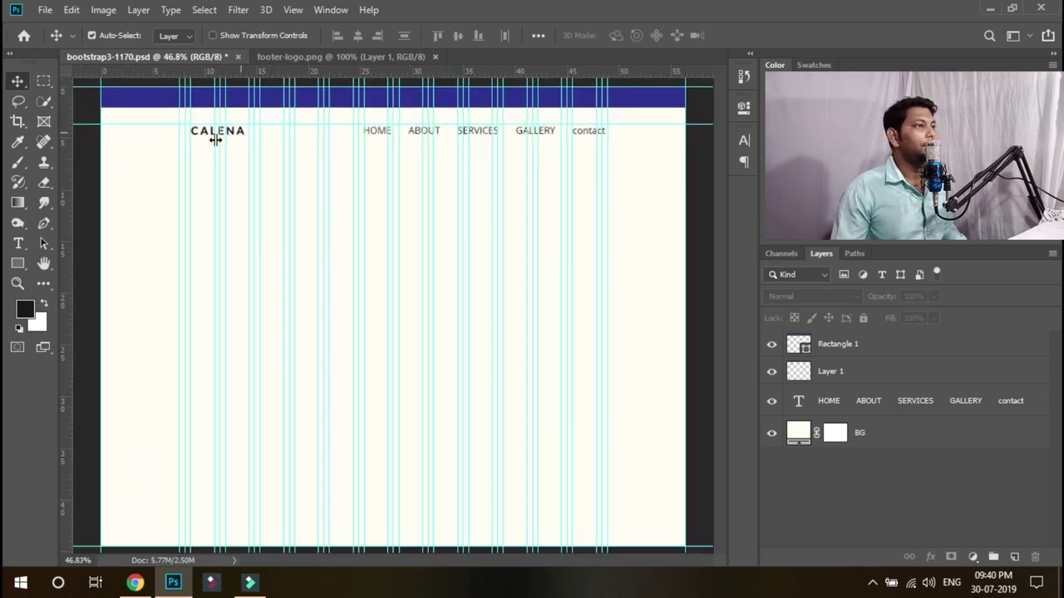
pyautogui.hotkey('ctrl', 's')
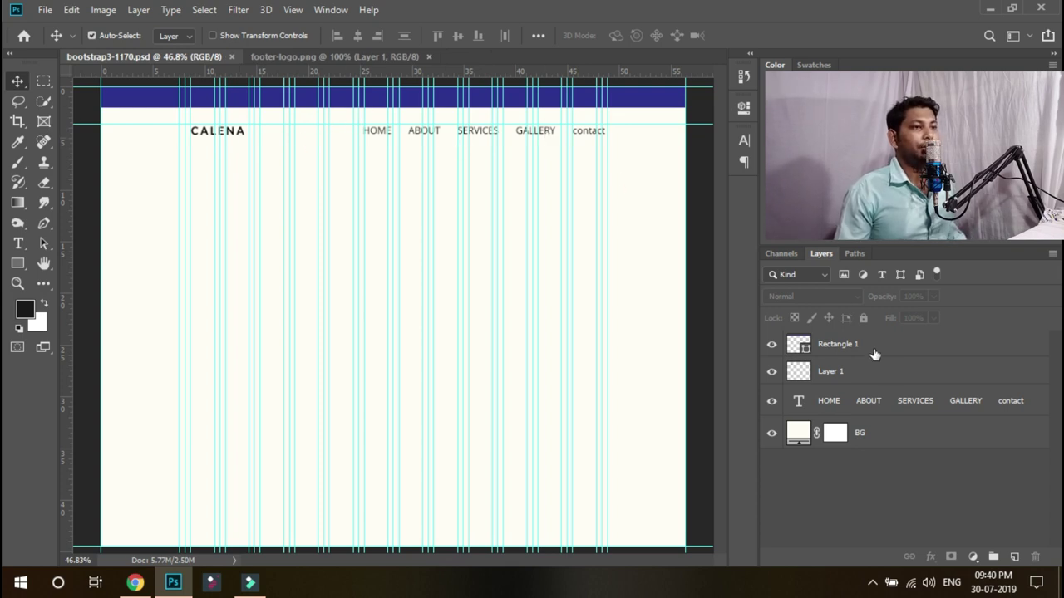
# - Nudge Layer 1 up slightly and drag a horizontal guide just below the menu
pyautogui.click(903, 373)
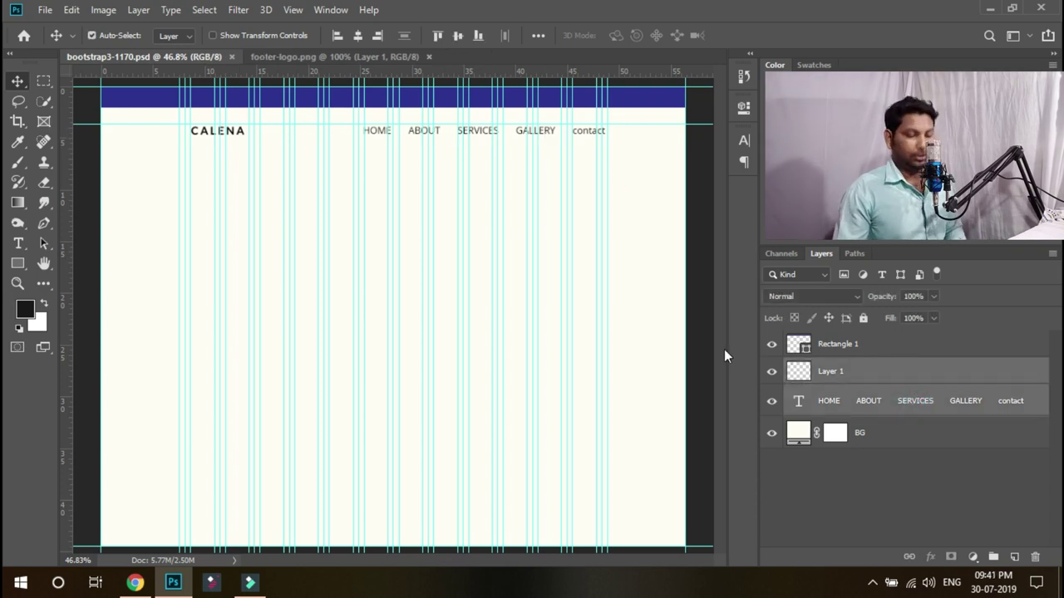
pyautogui.hotkey('shift', 'Up')
pyautogui.hotkey('shift', 'Up')
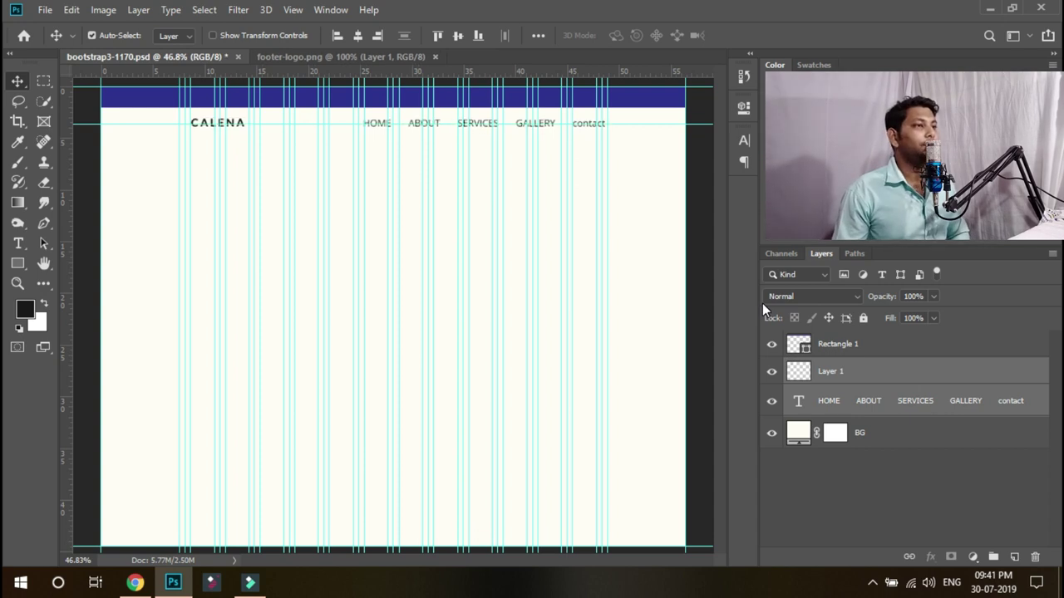
pyautogui.moveTo(664, 86)
pyautogui.mouseDown()
pyautogui.moveTo(662, 109)
pyautogui.moveTo(683, 136)
pyautogui.mouseUp()
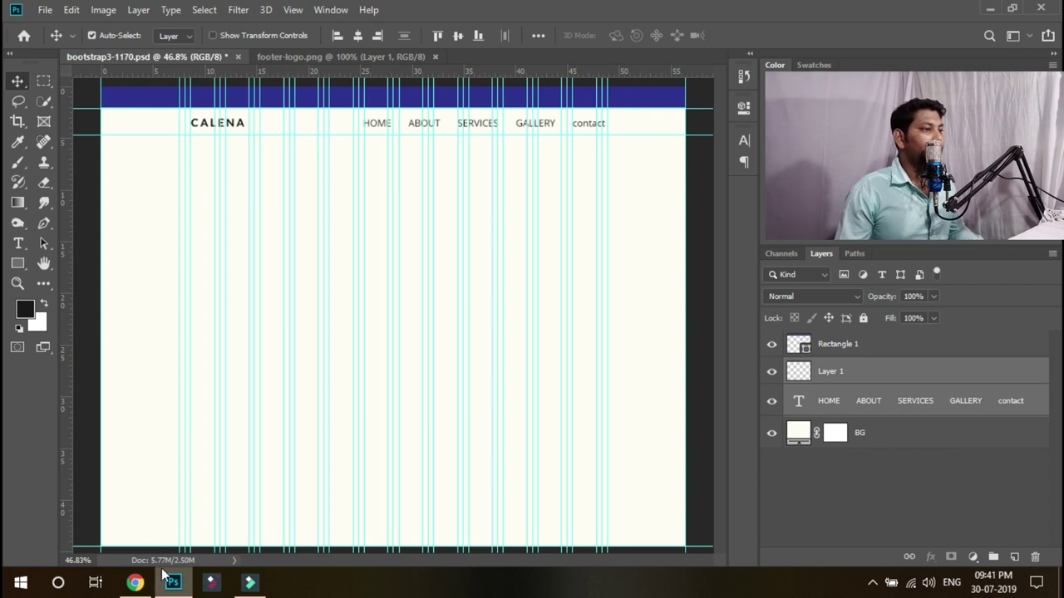
pyautogui.click(136, 582)
# - Google 'icon finder' in a new tab and open the Iconfinder site's icon search box
pyautogui.click(208, 12)
pyautogui.click(254, 32)
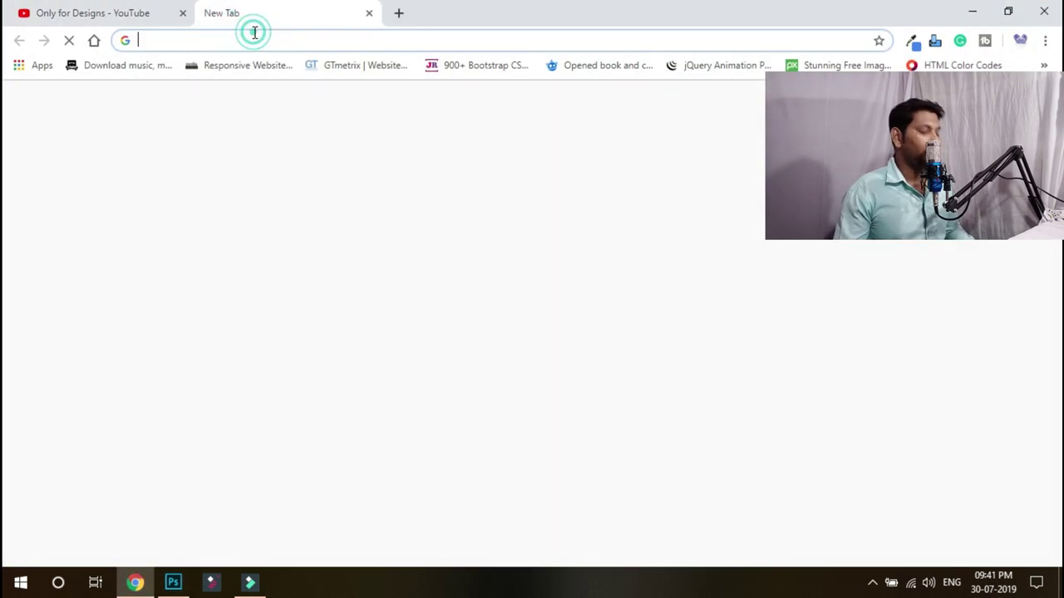
pyautogui.write('g')
pyautogui.press('Return')
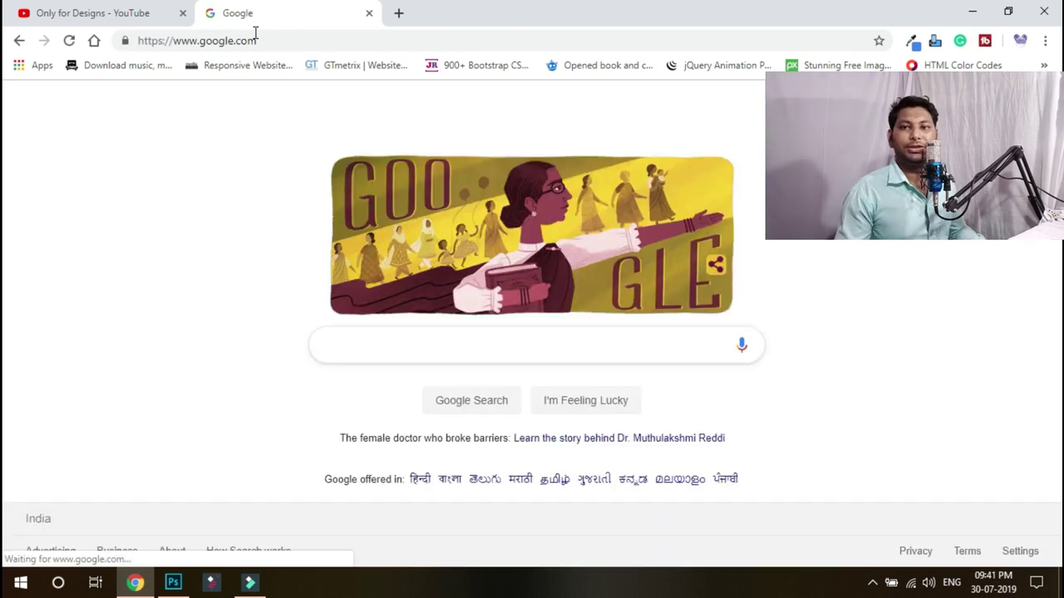
pyautogui.write('ico')
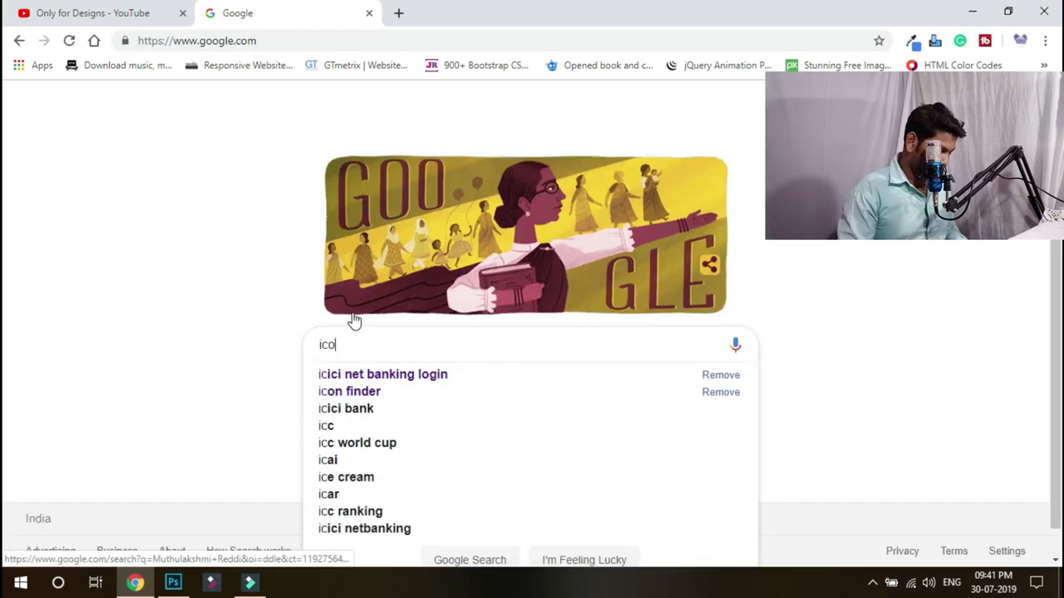
pyautogui.write('n finder')
pyautogui.press('Return')
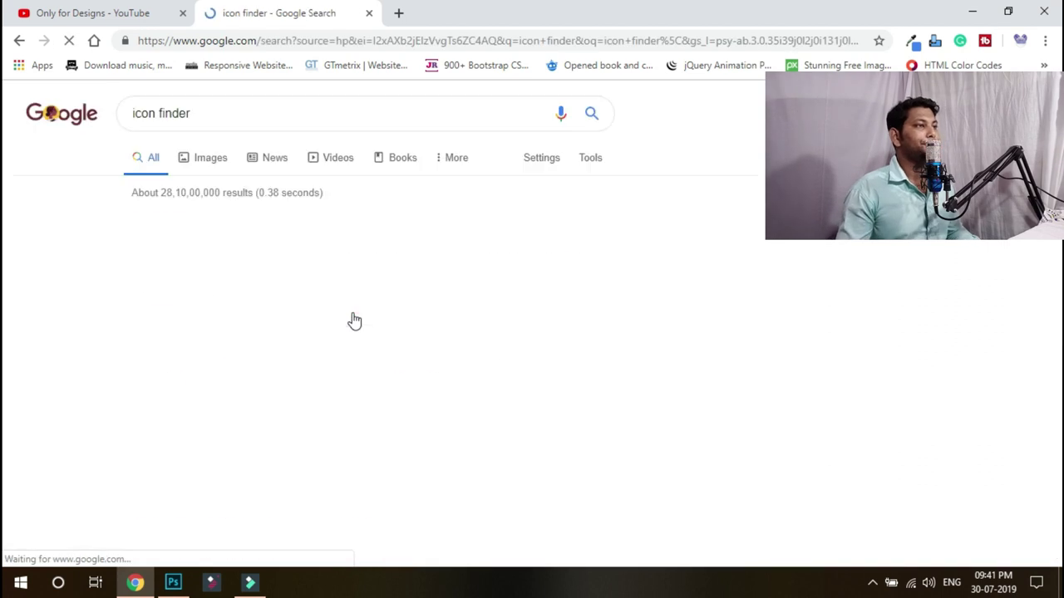
pyautogui.click(170, 223)
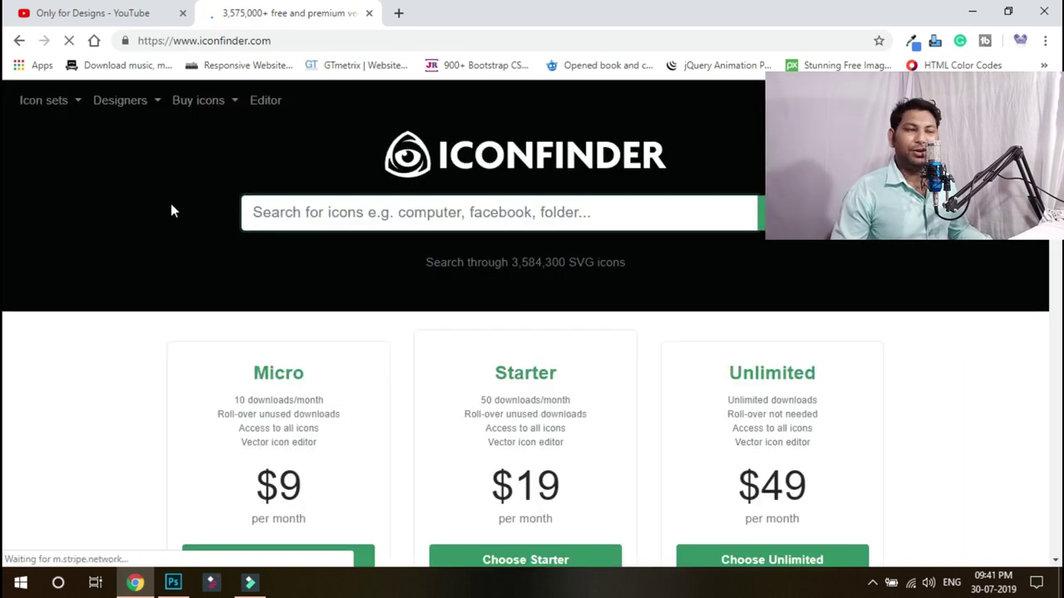
pyautogui.click(451, 214)
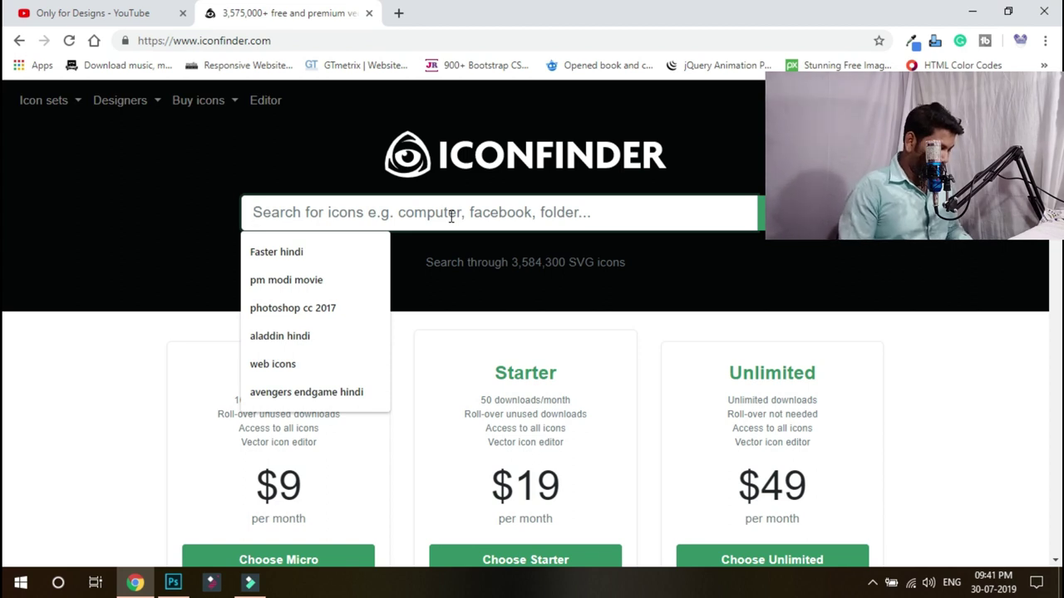
pyautogui.write('phone')
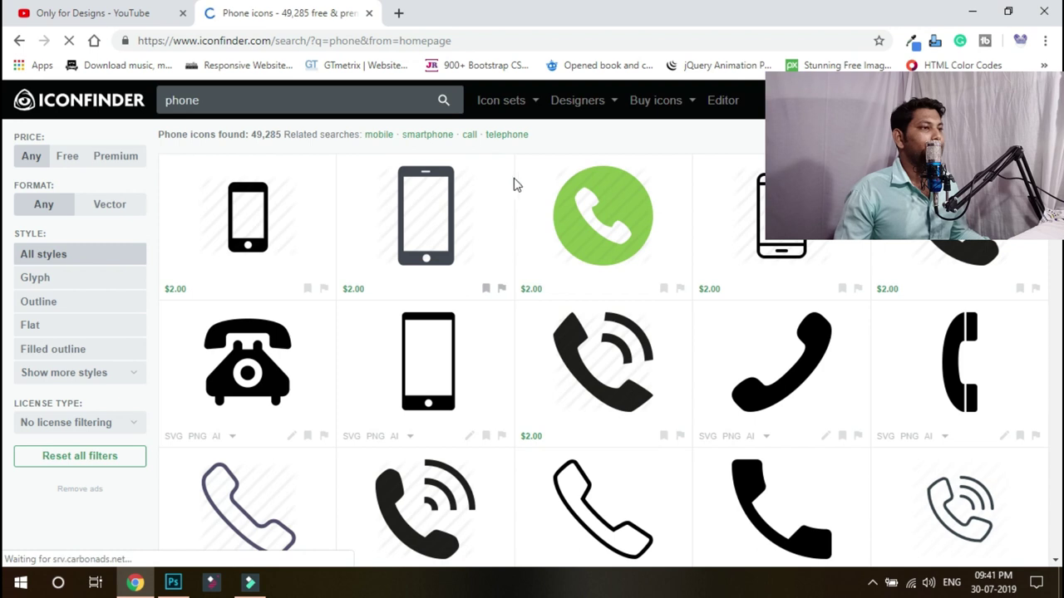
pyautogui.scroll(-4, 230, 266)
pyautogui.scroll(-4, 590, 254)
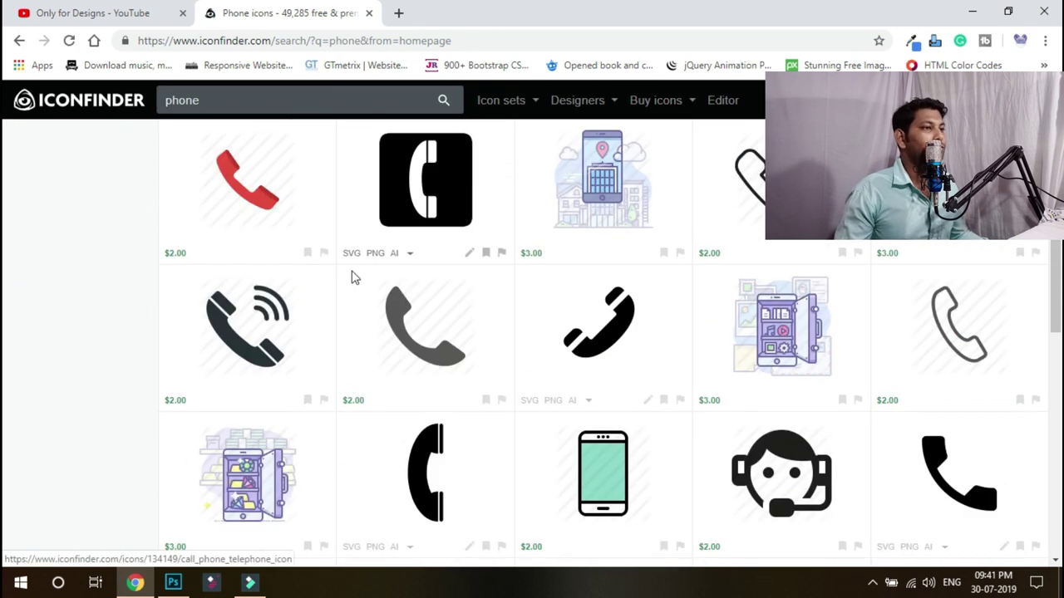
pyautogui.scroll(-4, 344, 250)
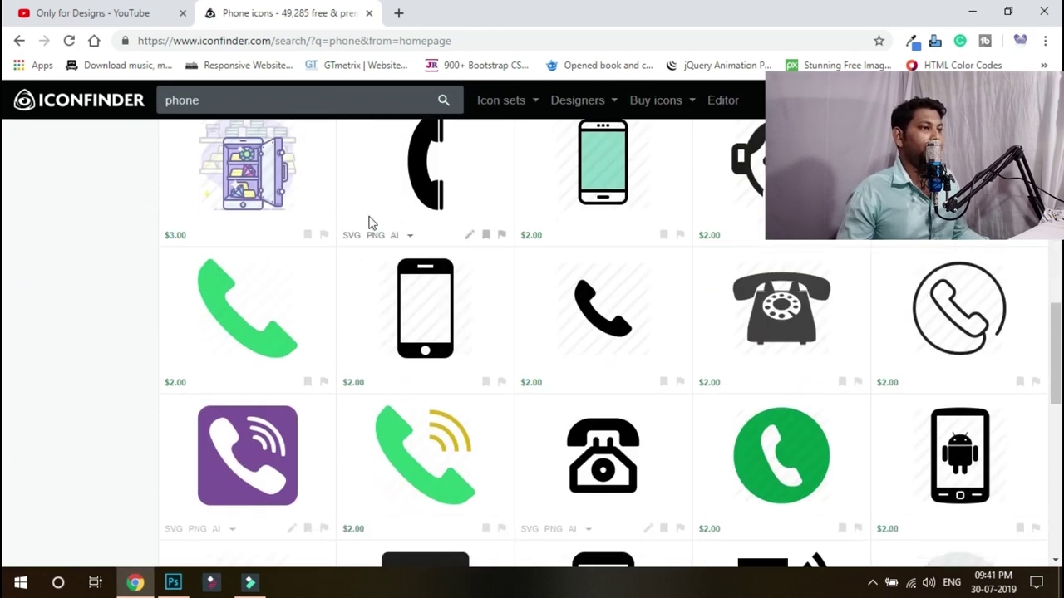
pyautogui.scroll(-5, 566, 287)
pyautogui.scroll(-2, 562, 274)
pyautogui.scroll(-3, 557, 283)
pyautogui.scroll(-3, 551, 297)
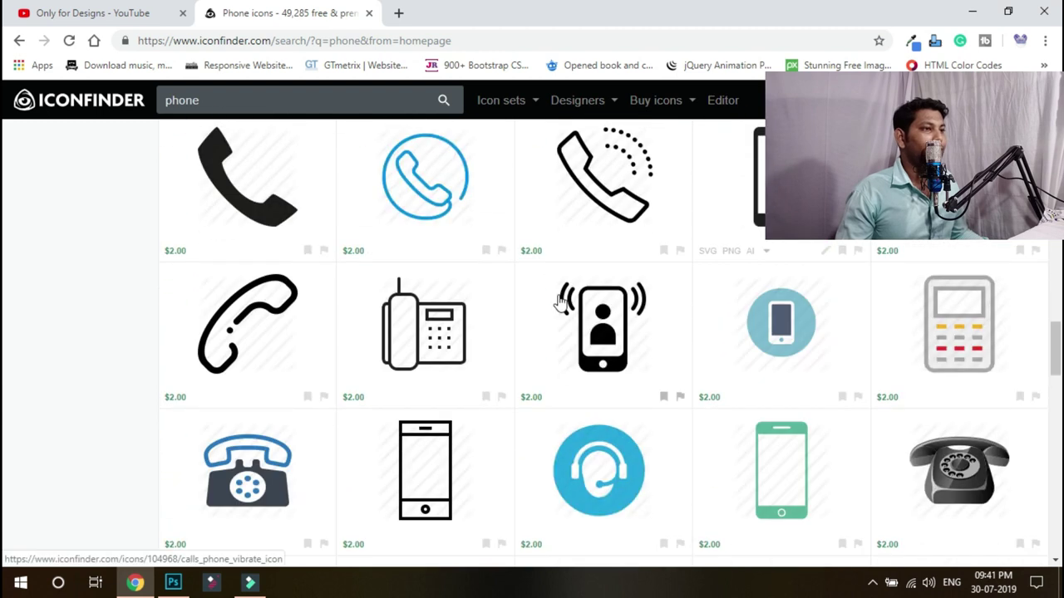
pyautogui.scroll(-2, 522, 318)
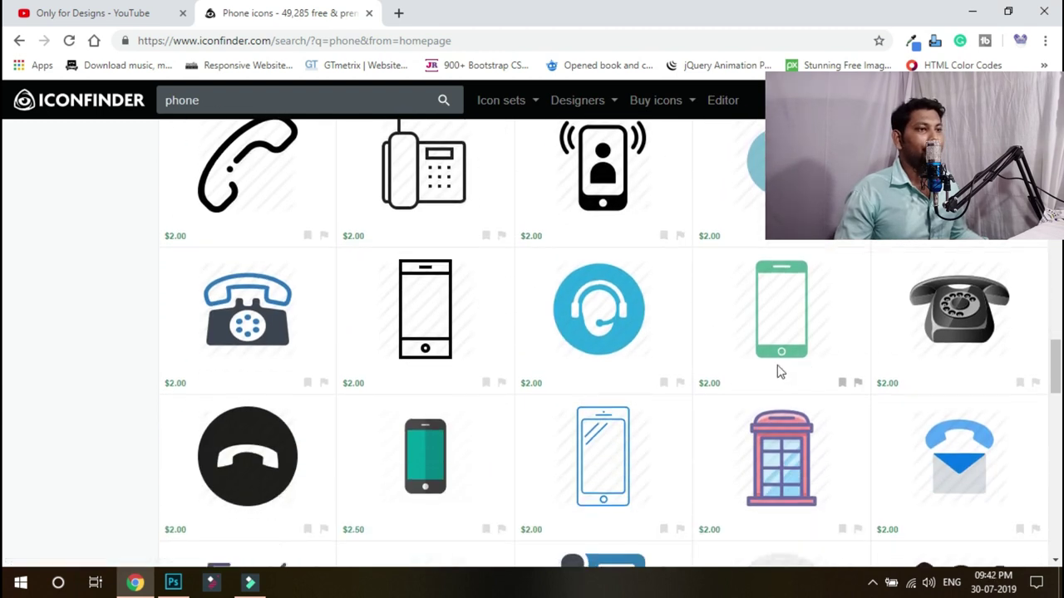
pyautogui.scroll(-4, 748, 357)
pyautogui.scroll(-4, 694, 337)
pyautogui.scroll(-3, 680, 335)
pyautogui.scroll(-2, 677, 337)
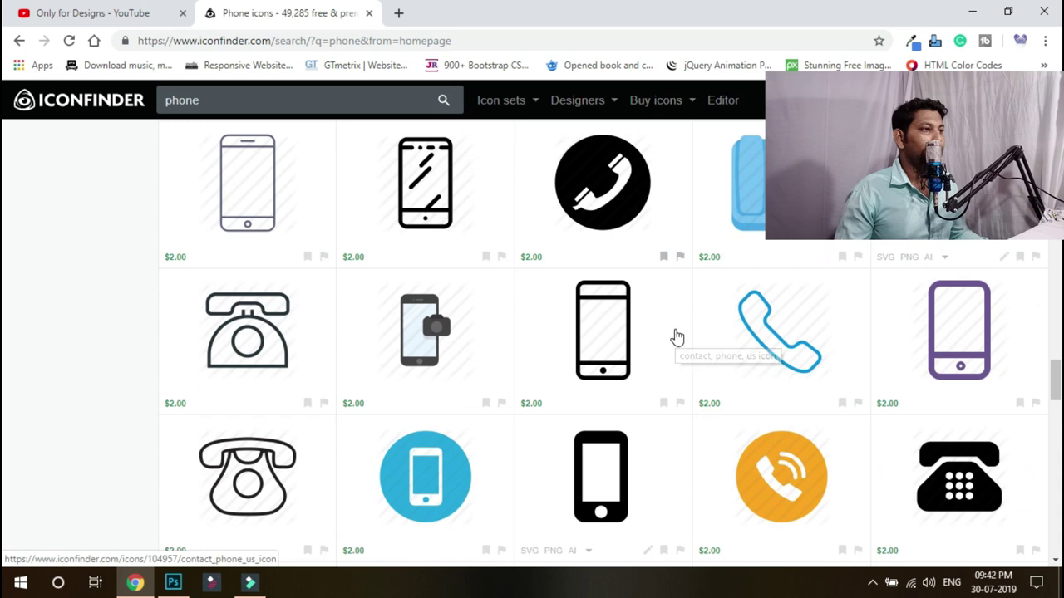
pyautogui.scroll(-5, 682, 338)
pyautogui.scroll(-3, 707, 340)
pyautogui.scroll(-1, 707, 340)
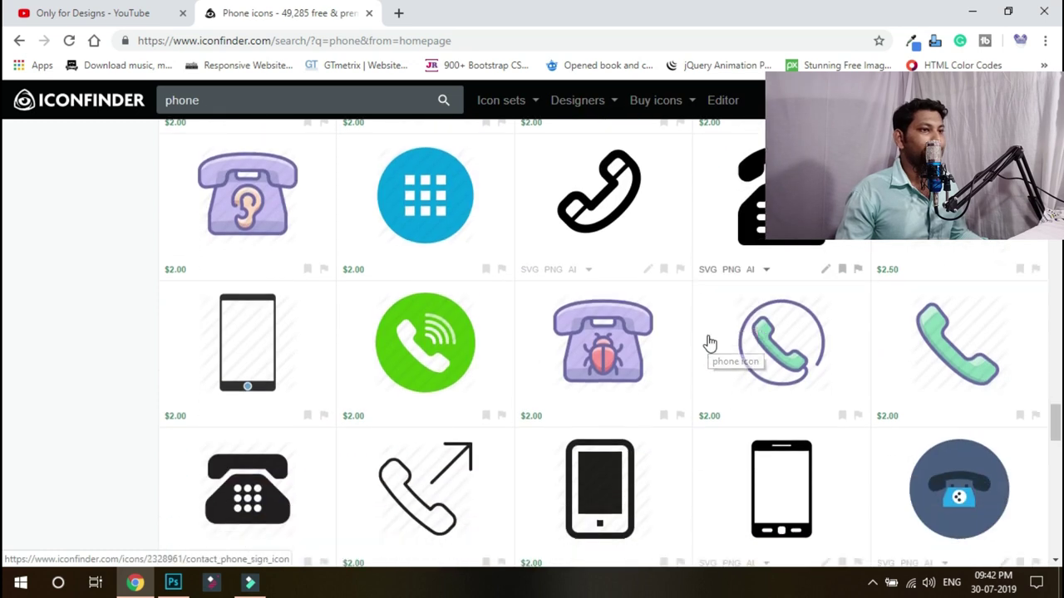
pyautogui.scroll(-4, 707, 340)
pyautogui.scroll(-1, 665, 349)
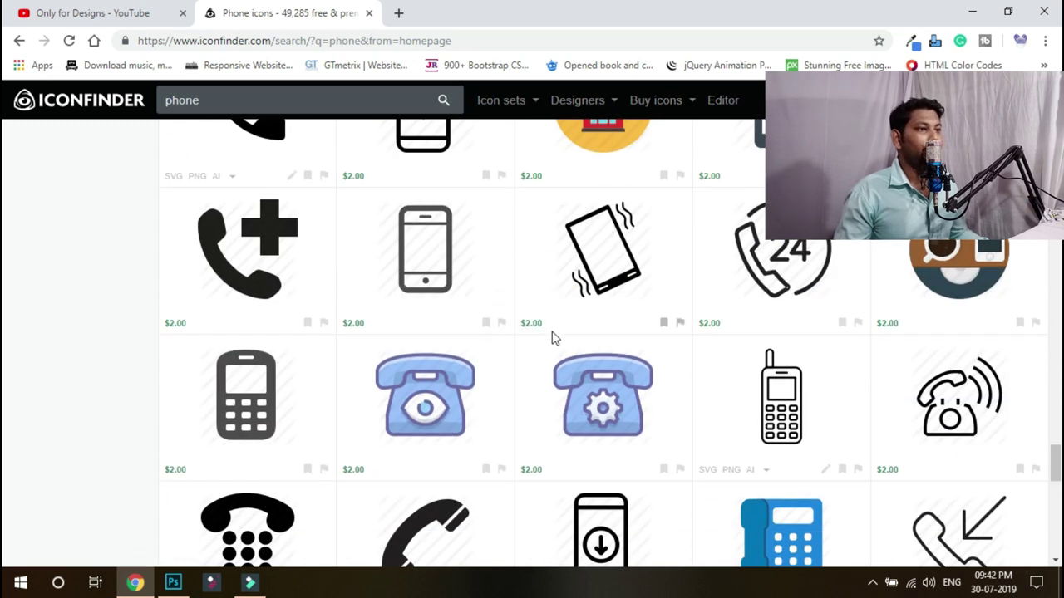
pyautogui.scroll(-5, 557, 340)
pyautogui.scroll(-3, 768, 399)
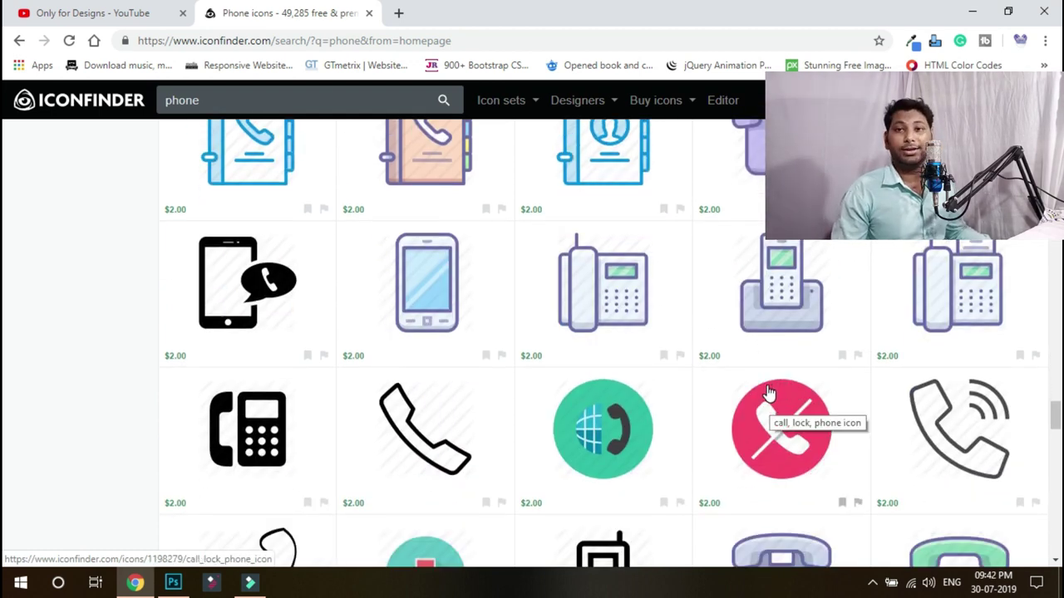
pyautogui.scroll(-3, 766, 390)
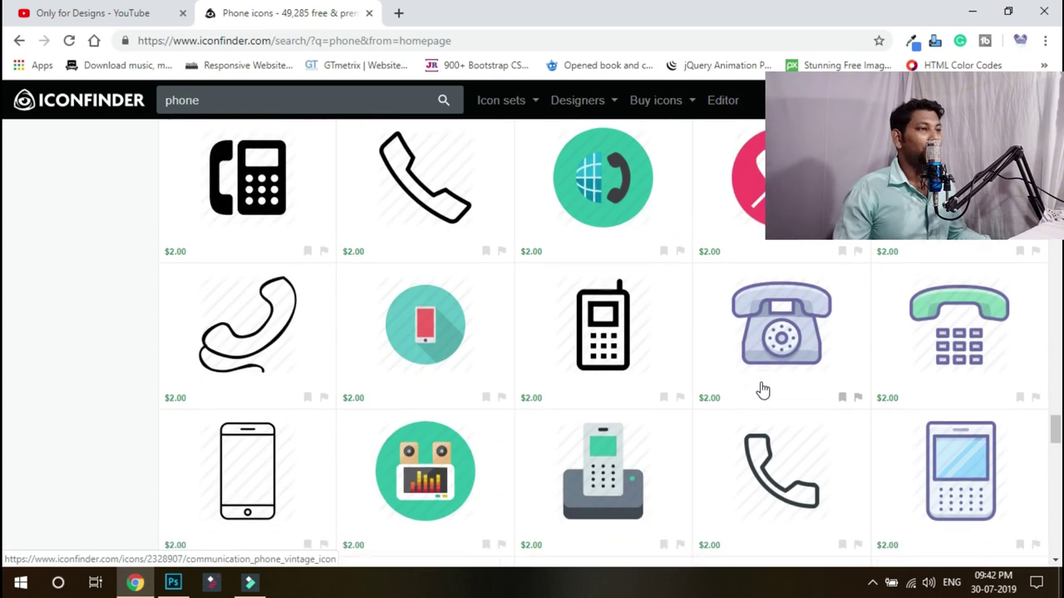
pyautogui.scroll(-1, 762, 388)
pyautogui.scroll(-3, 761, 388)
pyautogui.scroll(-3, 760, 391)
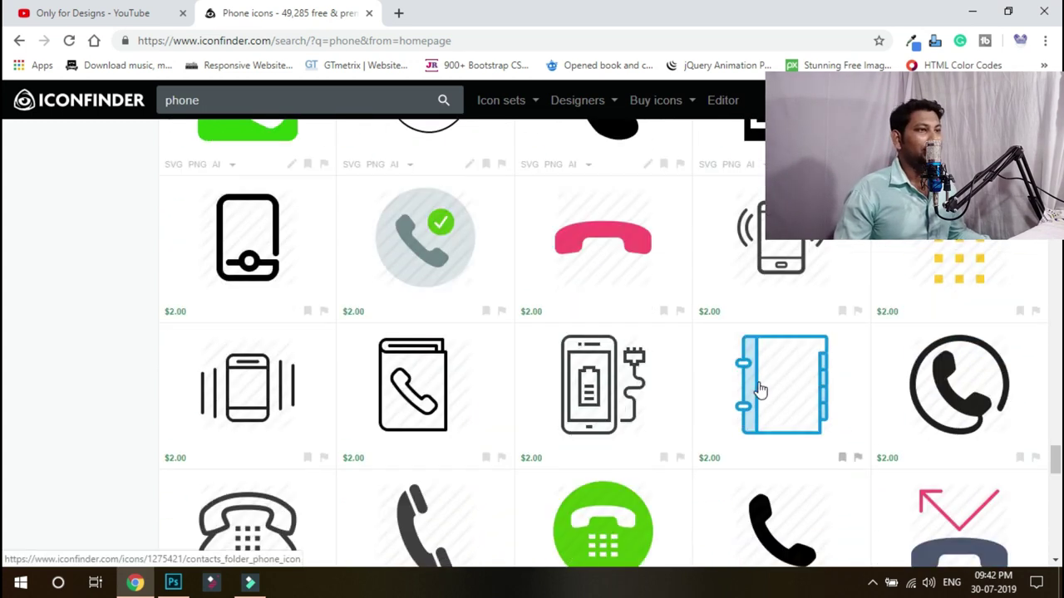
pyautogui.scroll(-1, 441, 351)
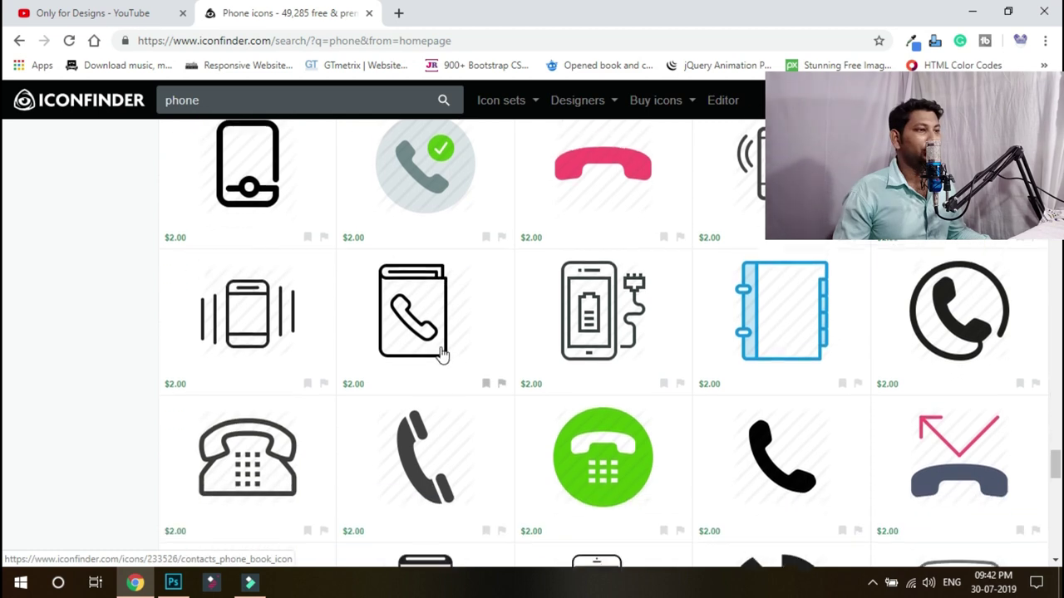
pyautogui.scroll(-2, 465, 365)
pyautogui.scroll(-5, 598, 326)
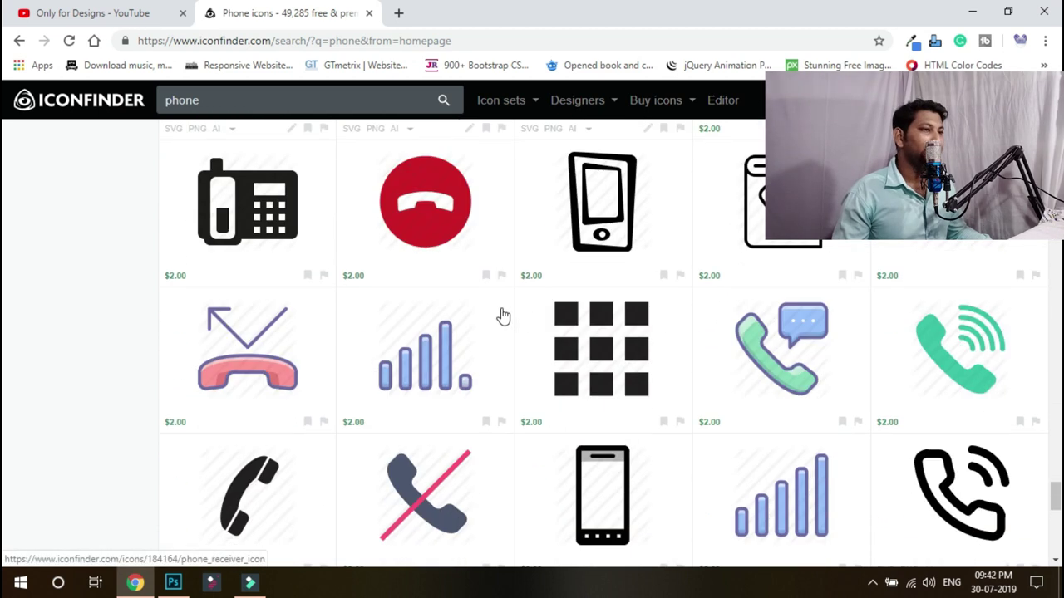
pyautogui.scroll(-2, 687, 330)
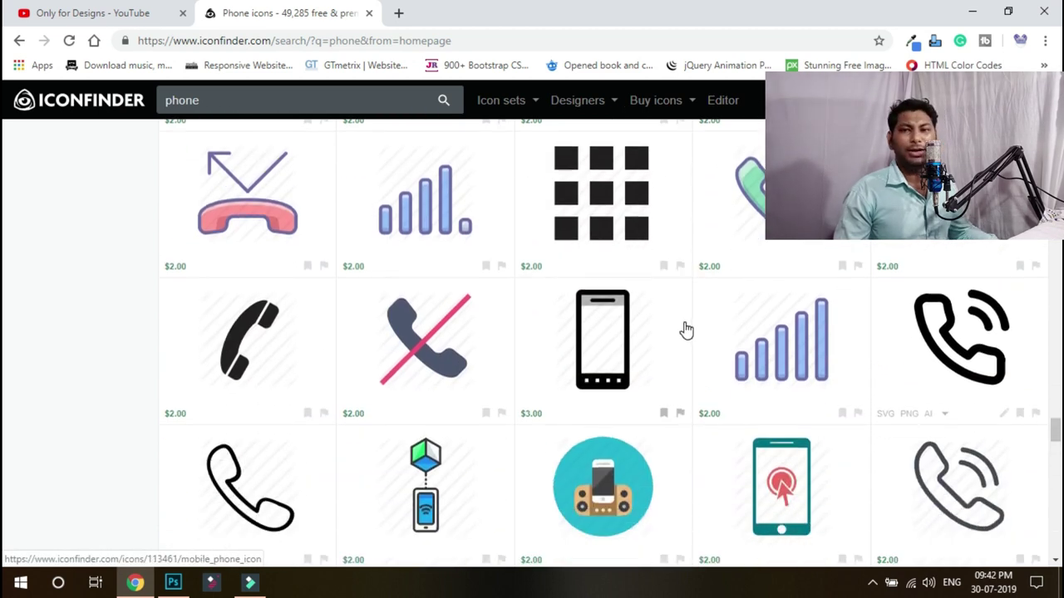
pyautogui.scroll(-3, 683, 328)
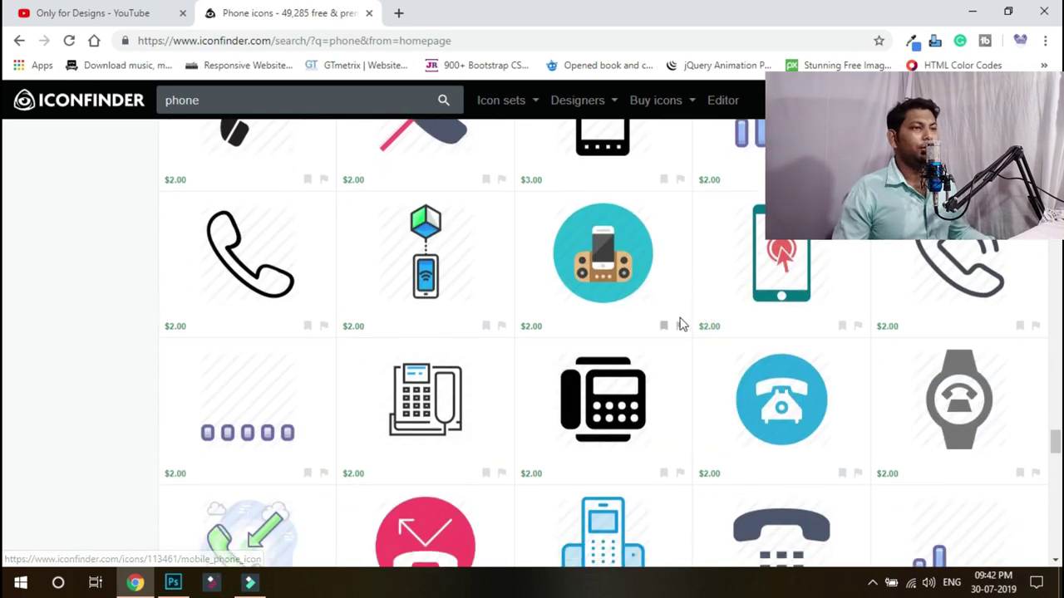
pyautogui.scroll(-1, 436, 340)
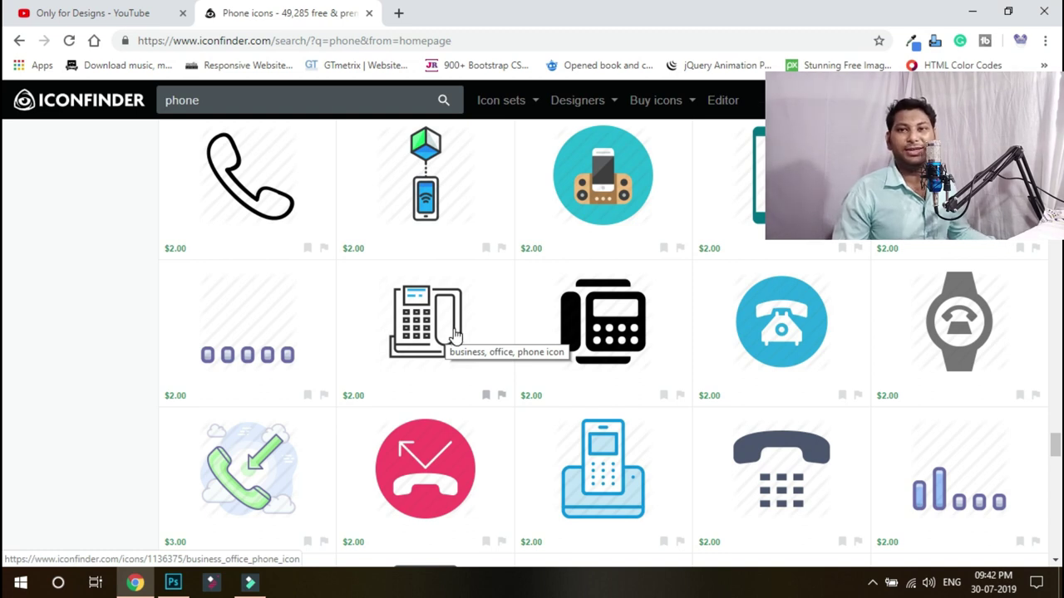
pyautogui.scroll(-2, 456, 335)
pyautogui.scroll(-1, 416, 366)
pyautogui.scroll(-2, 375, 397)
pyautogui.scroll(-3, 499, 382)
pyautogui.scroll(-3, 598, 366)
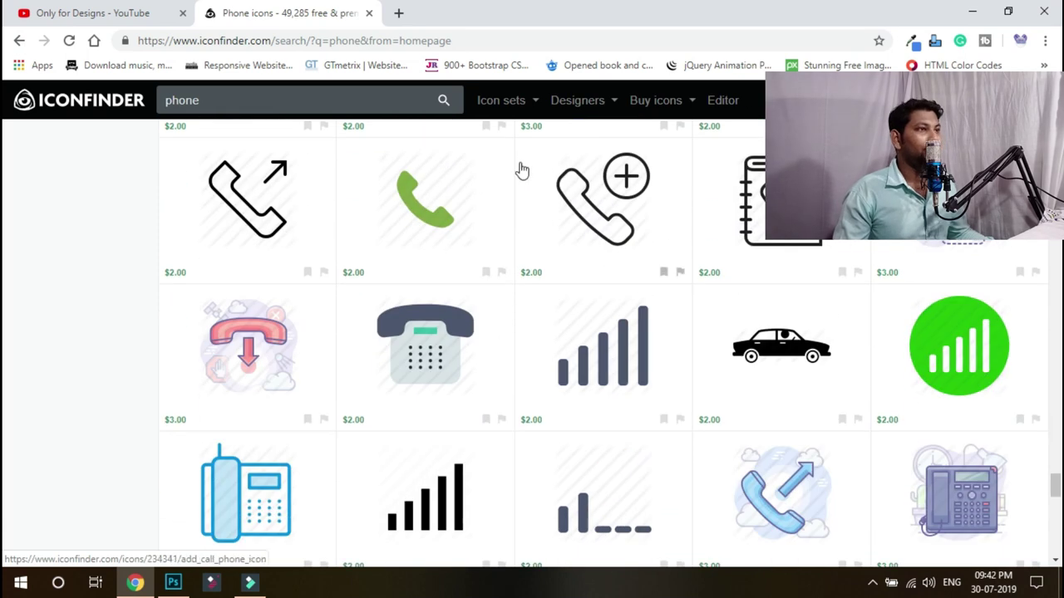
pyautogui.scroll(6, 549, 187)
pyautogui.scroll(3, 560, 198)
pyautogui.click(524, 100)
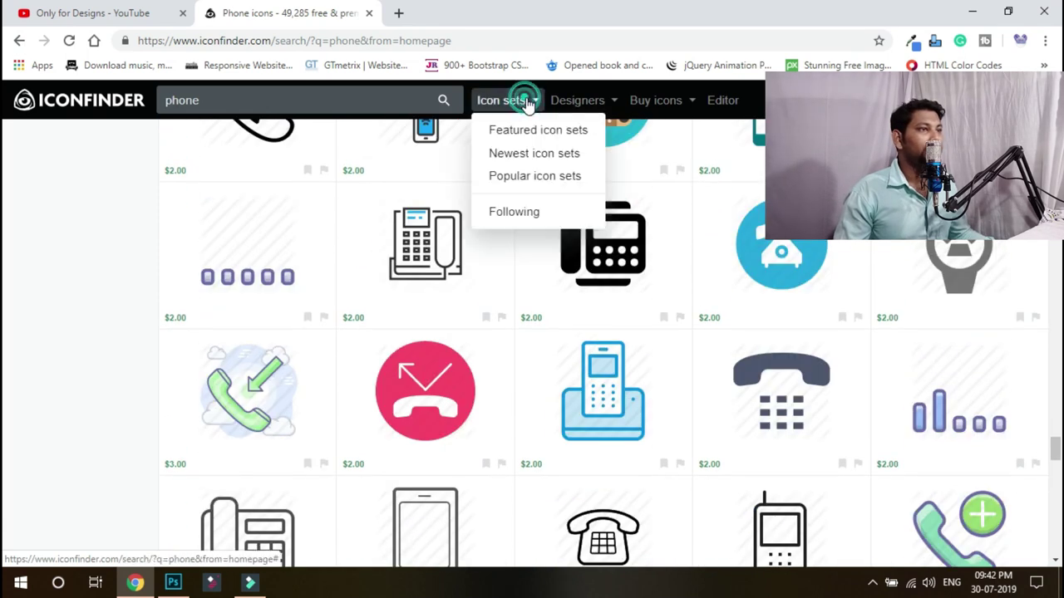
pyautogui.click(53, 232)
pyautogui.scroll(-6, 565, 243)
pyautogui.scroll(-5, 564, 242)
pyautogui.scroll(-5, 564, 242)
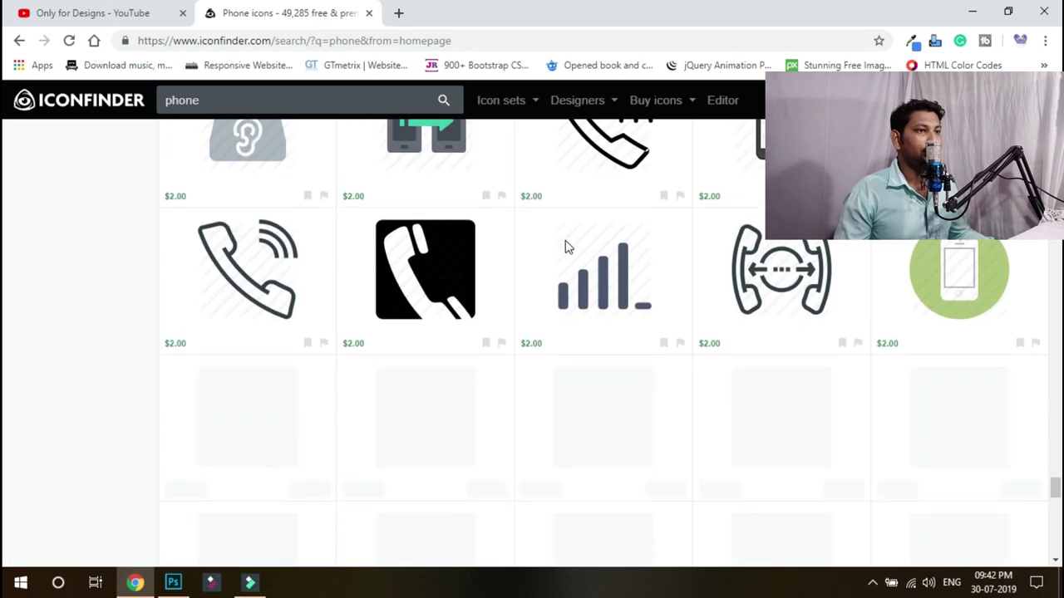
pyautogui.scroll(-5, 566, 244)
pyautogui.scroll(-5, 611, 263)
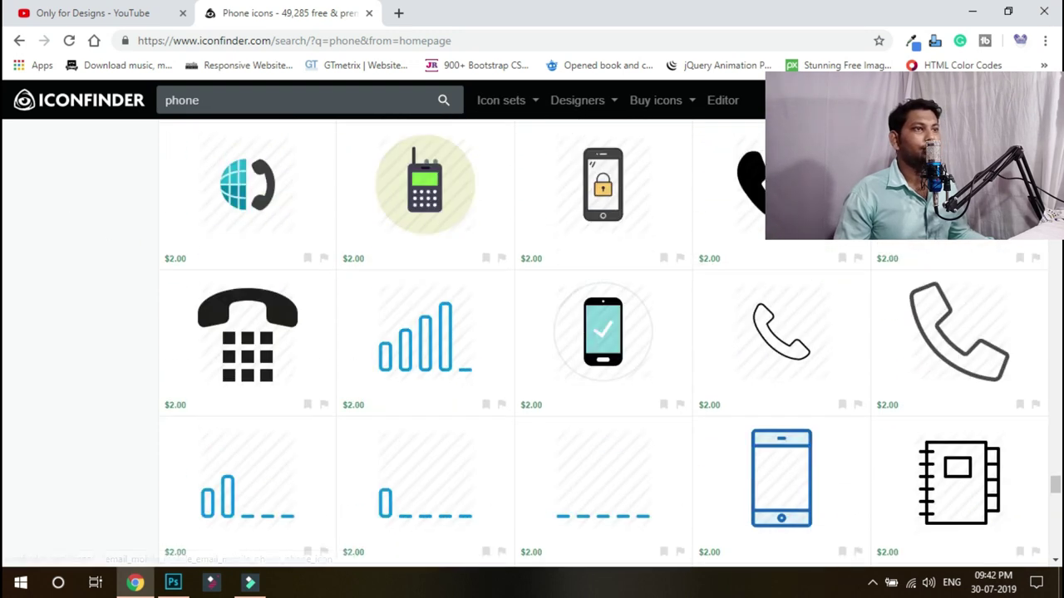
pyautogui.click(688, 110)
pyautogui.click(607, 99)
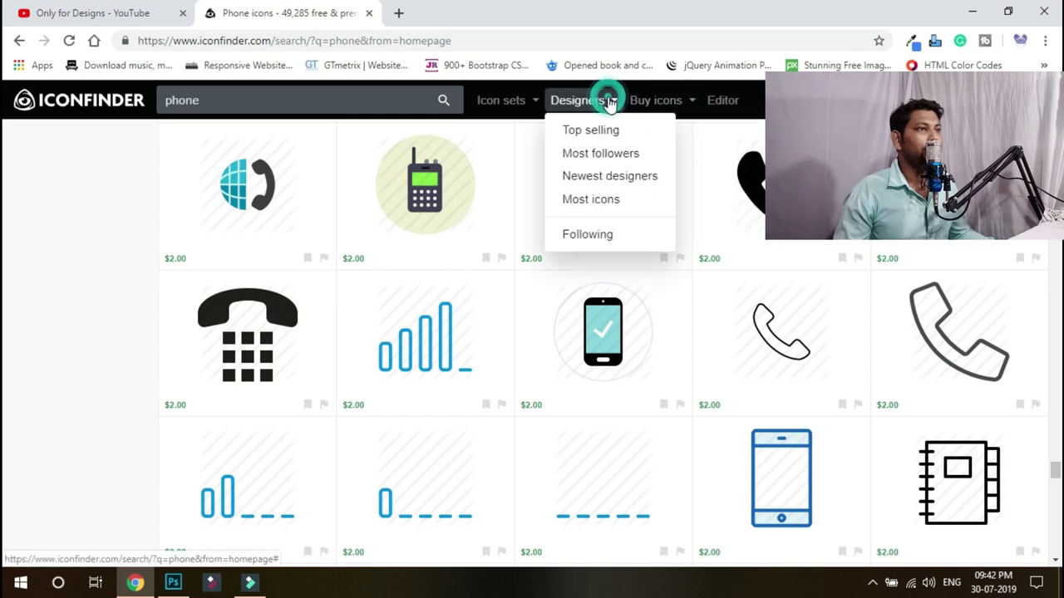
pyautogui.click(522, 100)
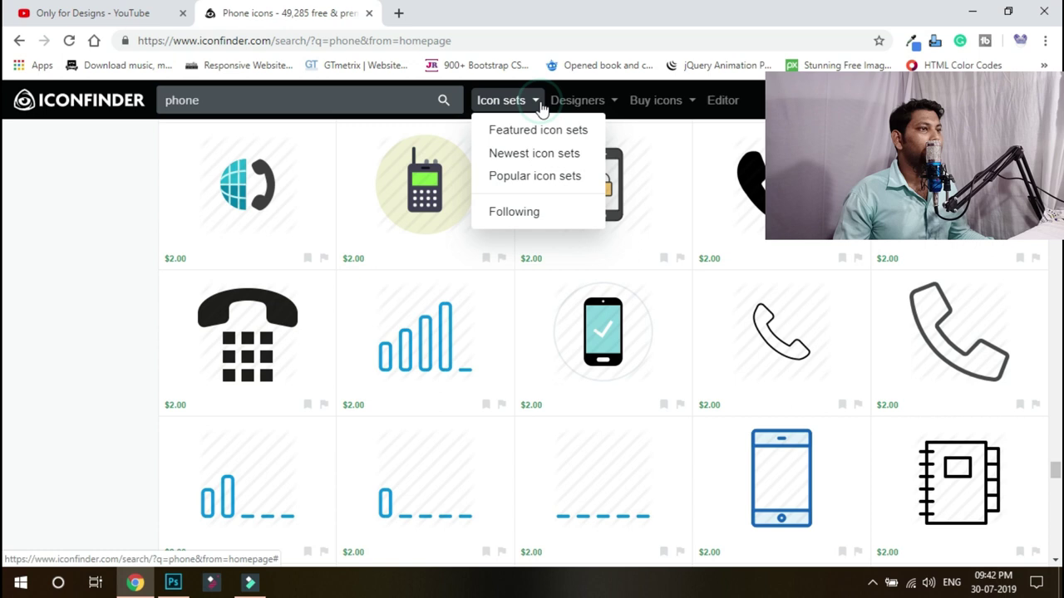
# - Search Iconfinder for 'phone free' and filter to free icons, cutting results to 1,124
pyautogui.click(338, 100)
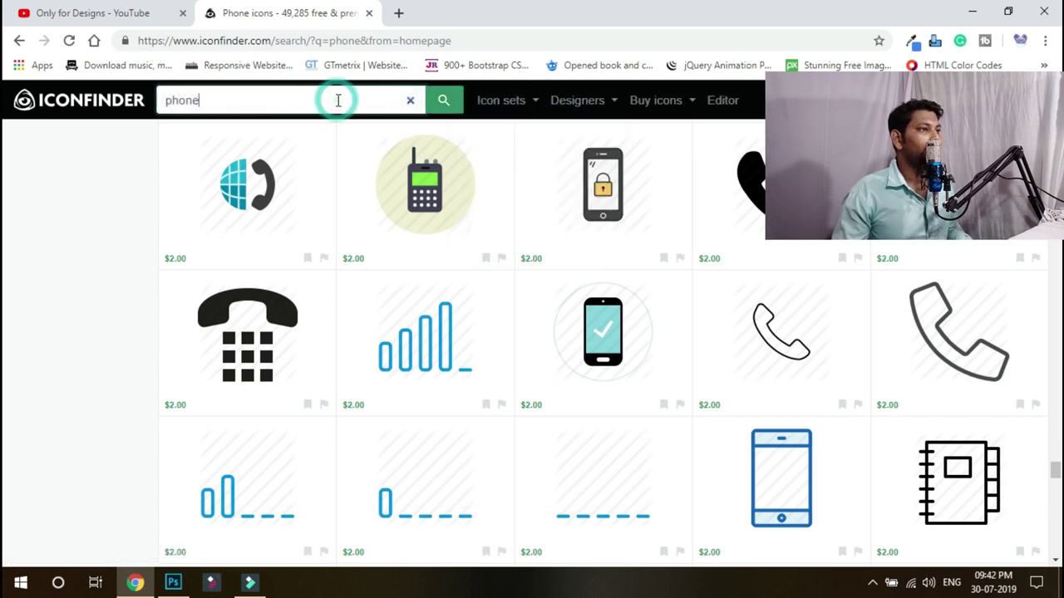
pyautogui.write('free')
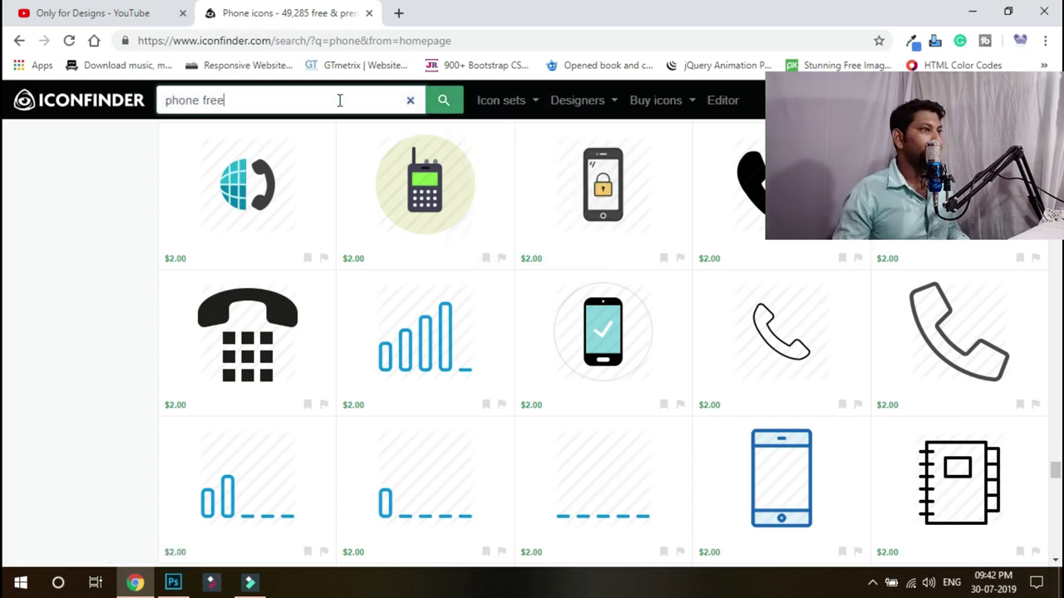
pyautogui.press('Return')
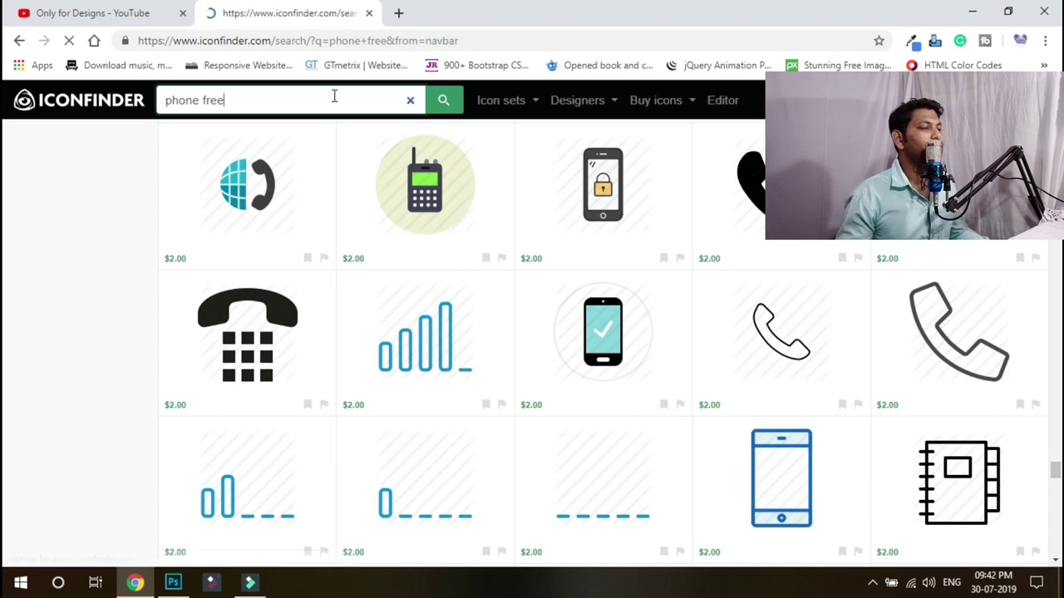
pyautogui.scroll(-4, 478, 481)
pyautogui.scroll(1, 468, 399)
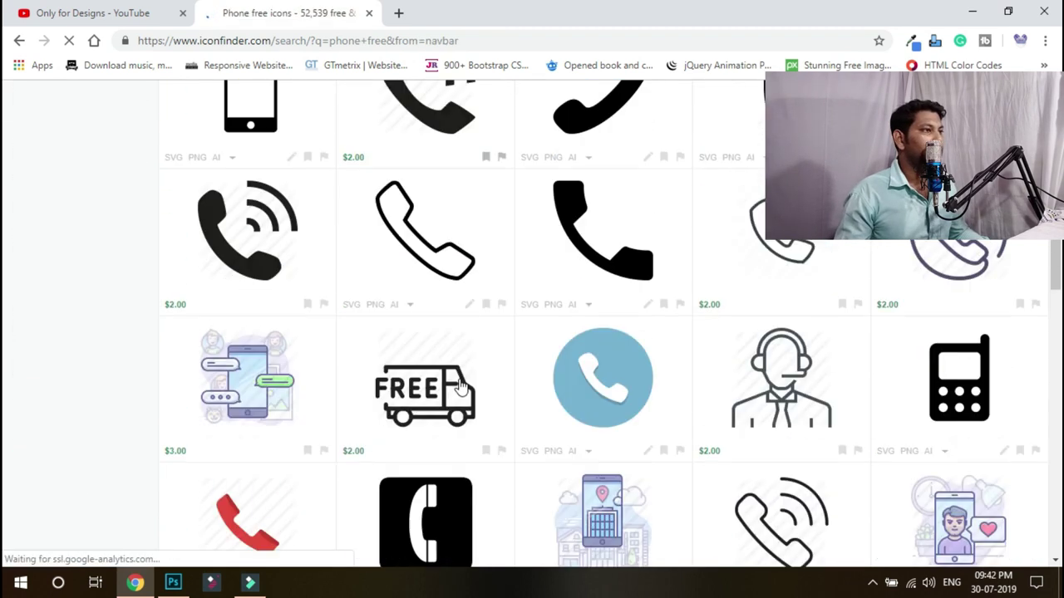
pyautogui.scroll(4, 468, 399)
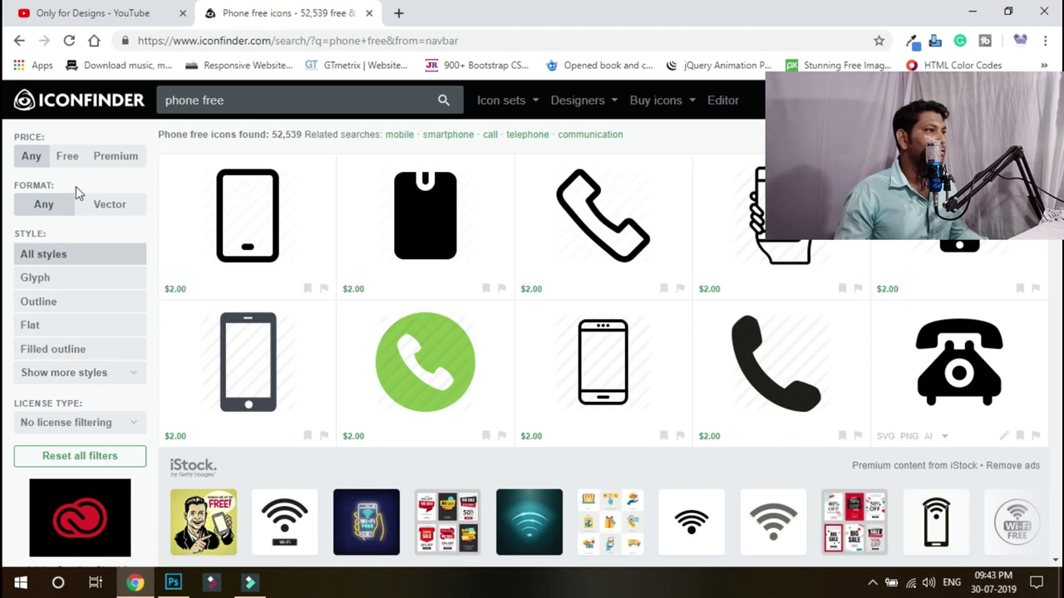
pyautogui.click(70, 162)
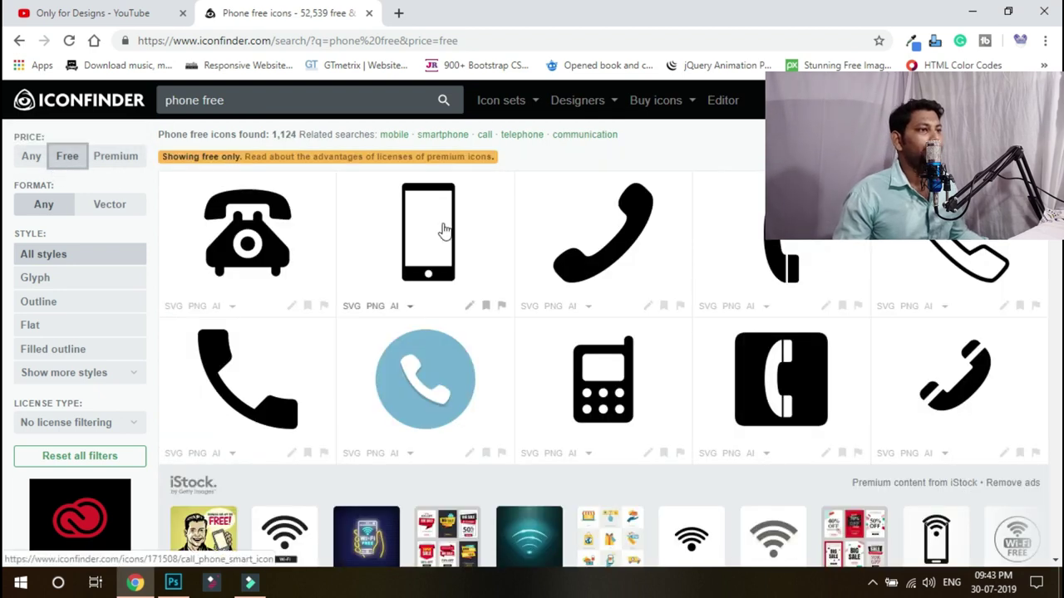
# - Open the details page of the free 'Call, phone, smart' smartphone icon
pyautogui.click(447, 236)
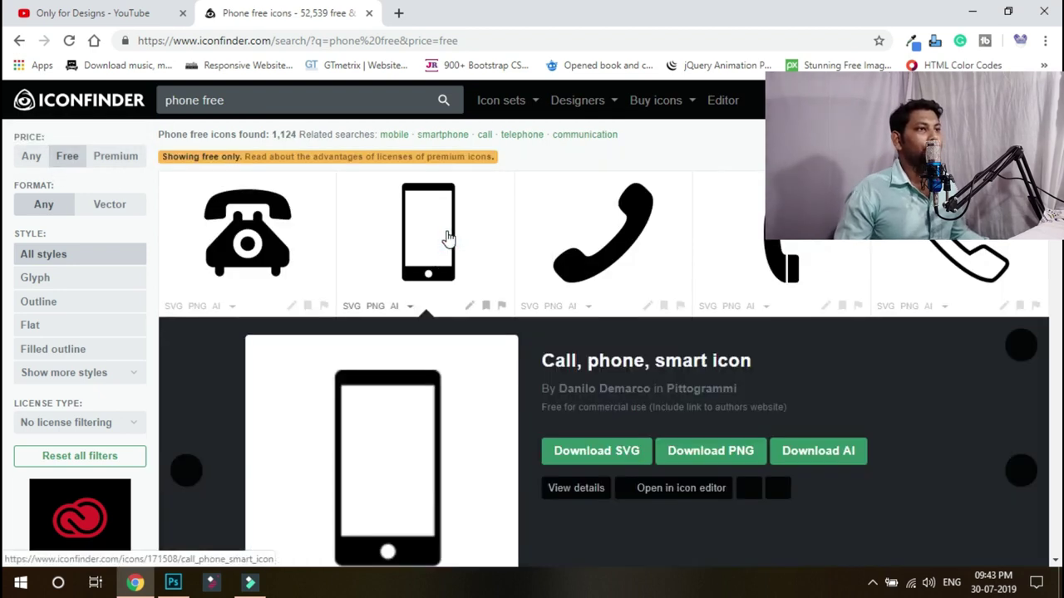
pyautogui.scroll(-4, 661, 249)
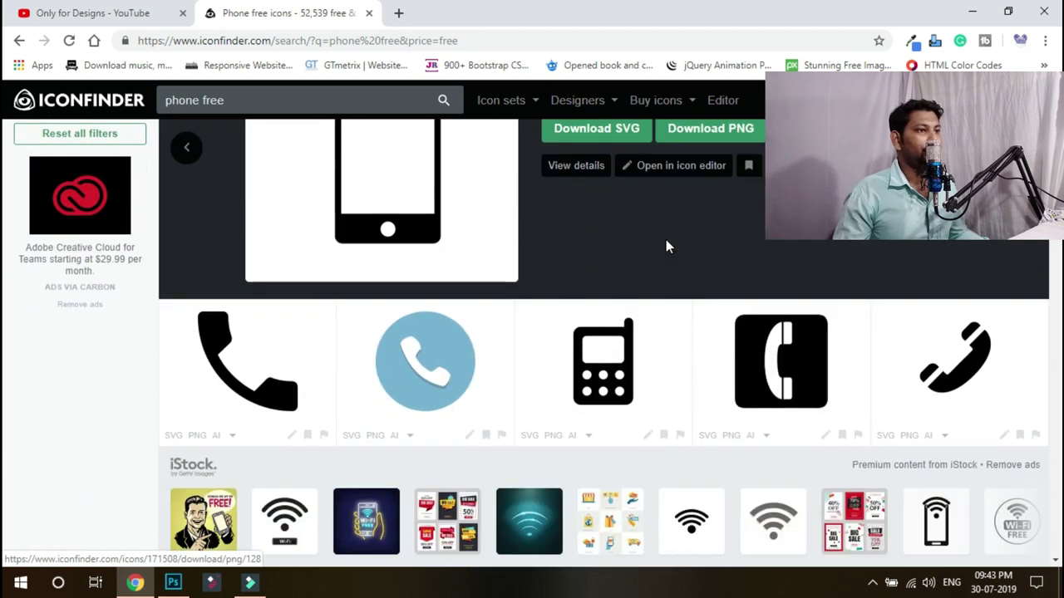
pyautogui.scroll(-1, 632, 266)
pyautogui.scroll(-2, 853, 297)
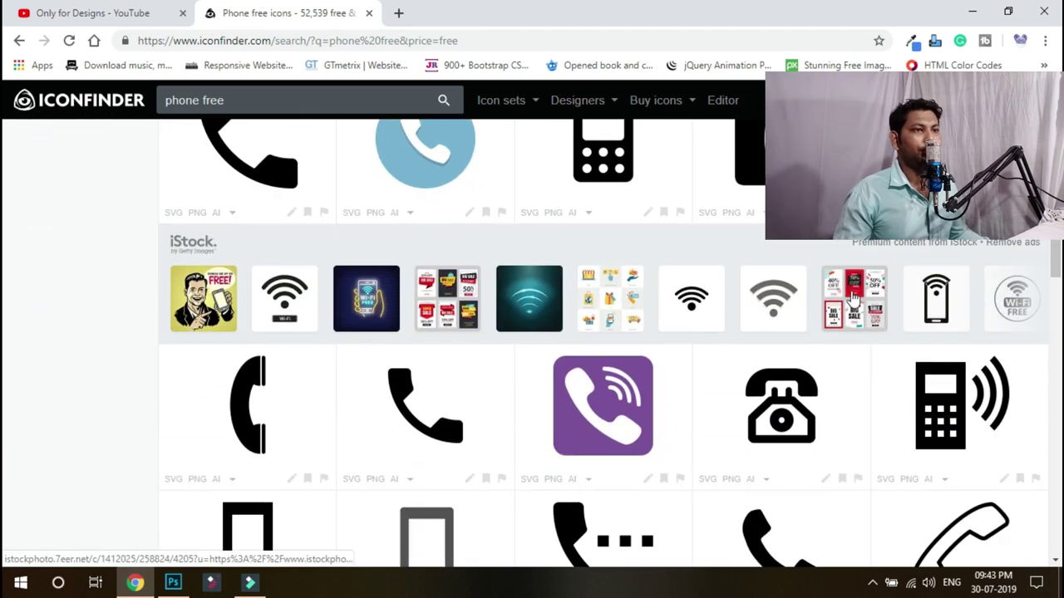
pyautogui.scroll(-2, 797, 299)
pyautogui.scroll(-1, 741, 302)
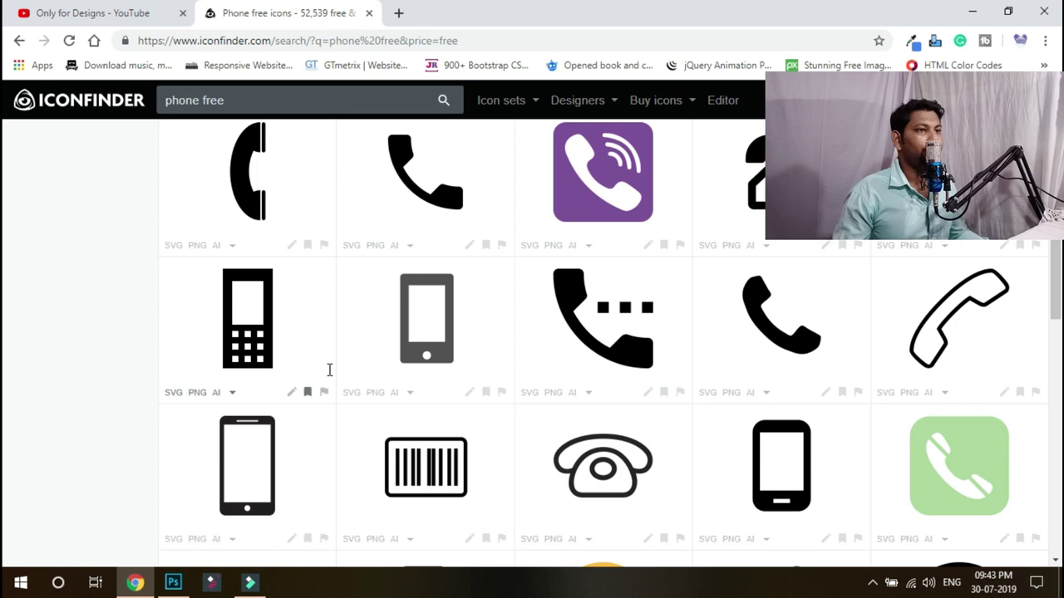
pyautogui.scroll(-2, 340, 374)
pyautogui.scroll(-1, 354, 358)
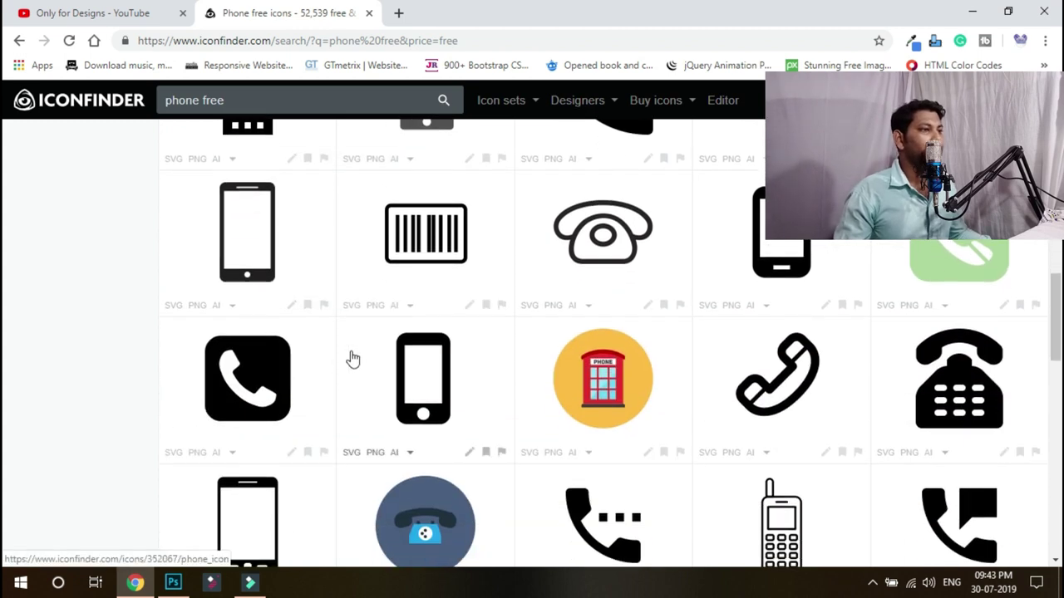
pyautogui.scroll(-2, 316, 374)
pyautogui.scroll(5, 341, 290)
pyautogui.scroll(4, 378, 250)
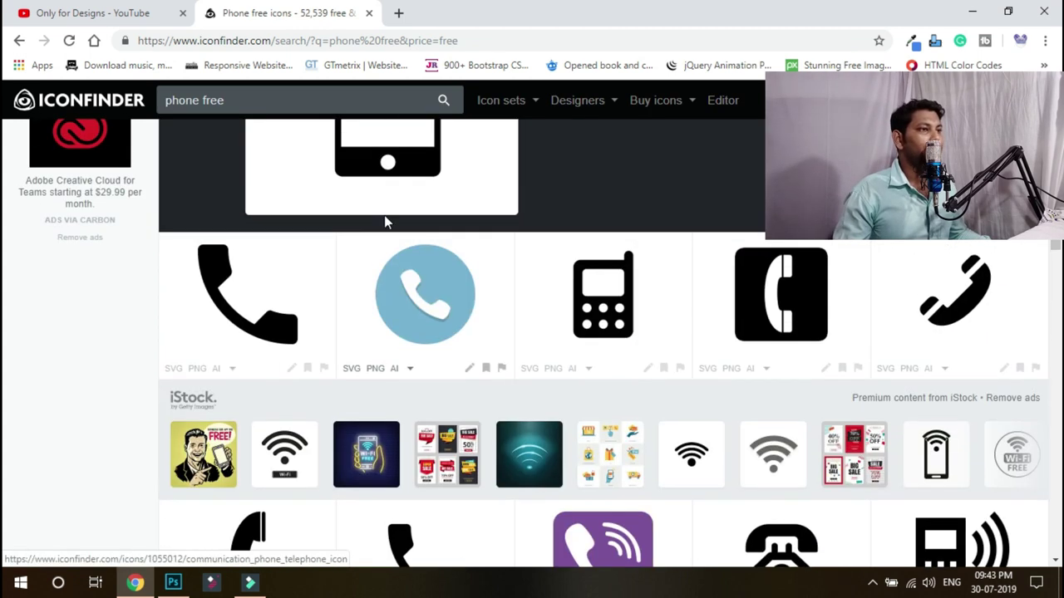
pyautogui.scroll(3, 384, 222)
# - Download it as a PNG and reveal iconfinder_04_171508 in the Downloads folder
pyautogui.click(714, 303)
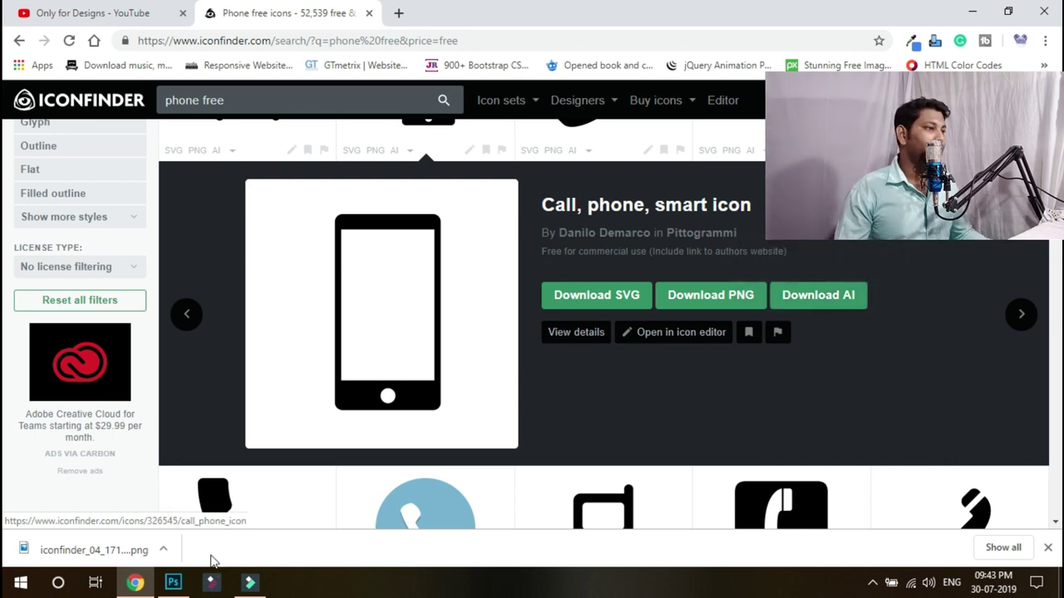
pyautogui.click(163, 550)
pyautogui.click(205, 495)
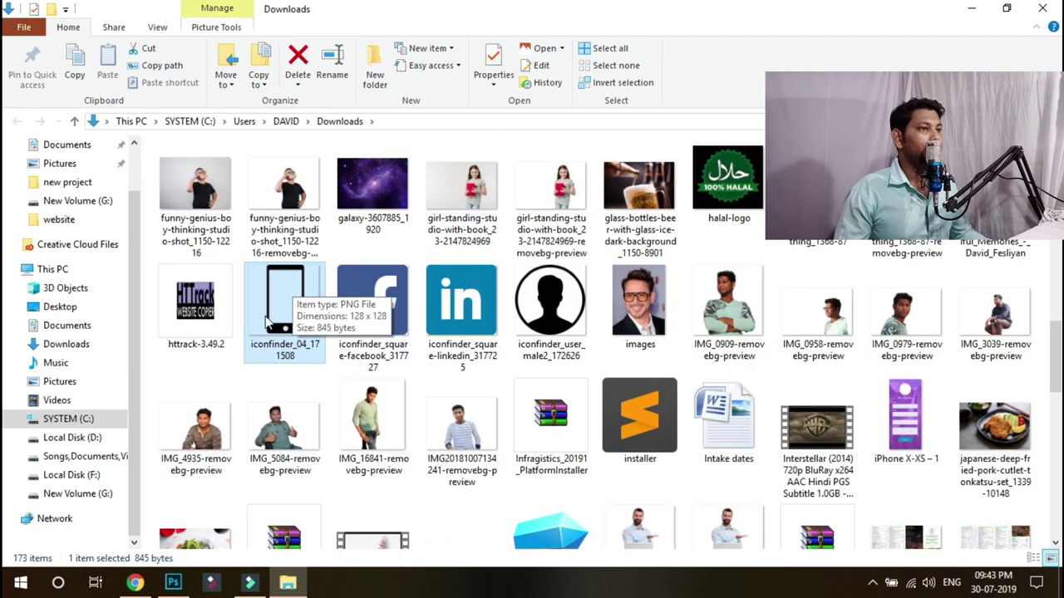
# - Open iconfinder_04_171508.png from Downloads in Photoshop as its own document
pyautogui.scroll(-1, 282, 465)
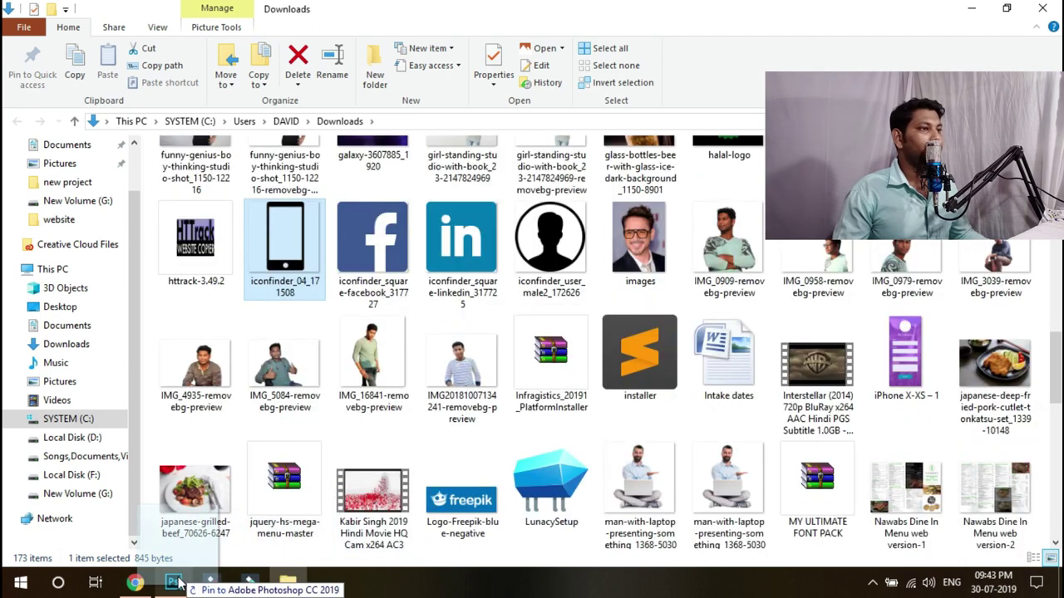
pyautogui.click(173, 582)
pyautogui.moveTo(586, 54); pyautogui.dragTo(586, 53)
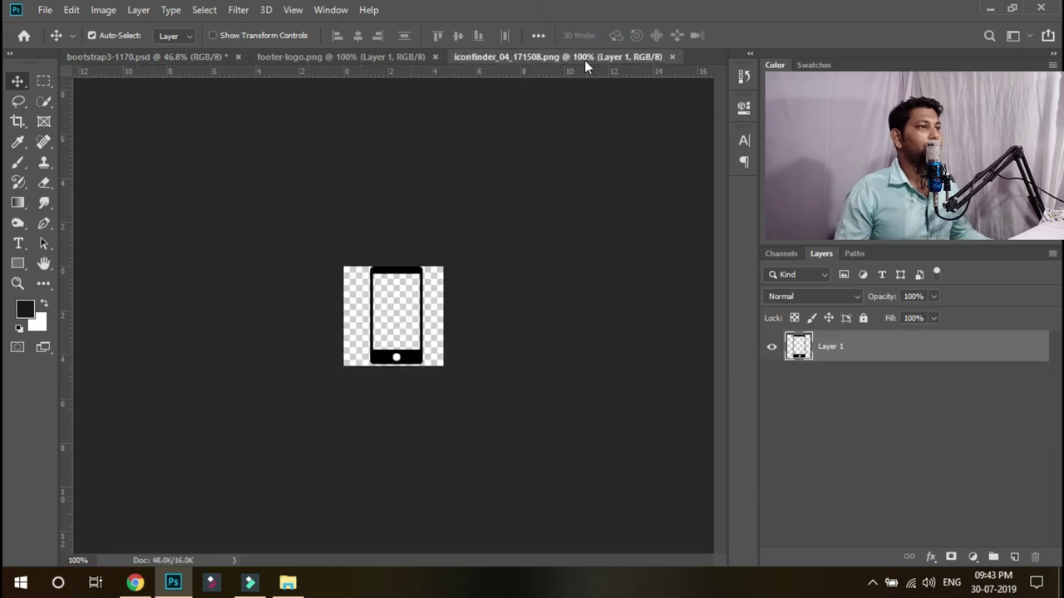
# - Turn the black phone shape white and drag it into bootstrap3-1170.psd as Layer 2
pyautogui.click(44, 101)
pyautogui.click(372, 283)
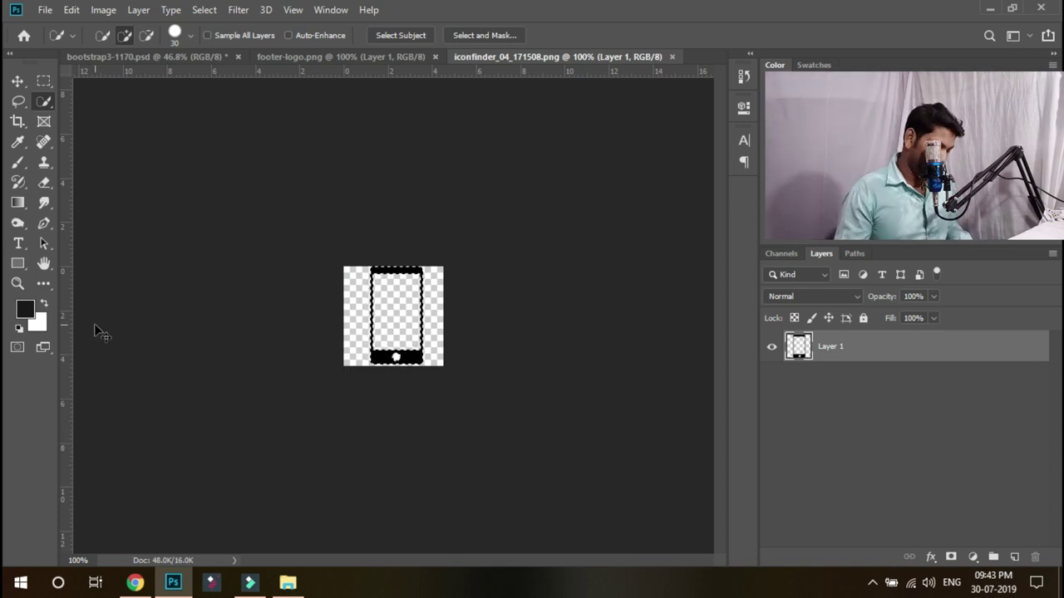
pyautogui.hotkey('ctrl', 'BackSpace')
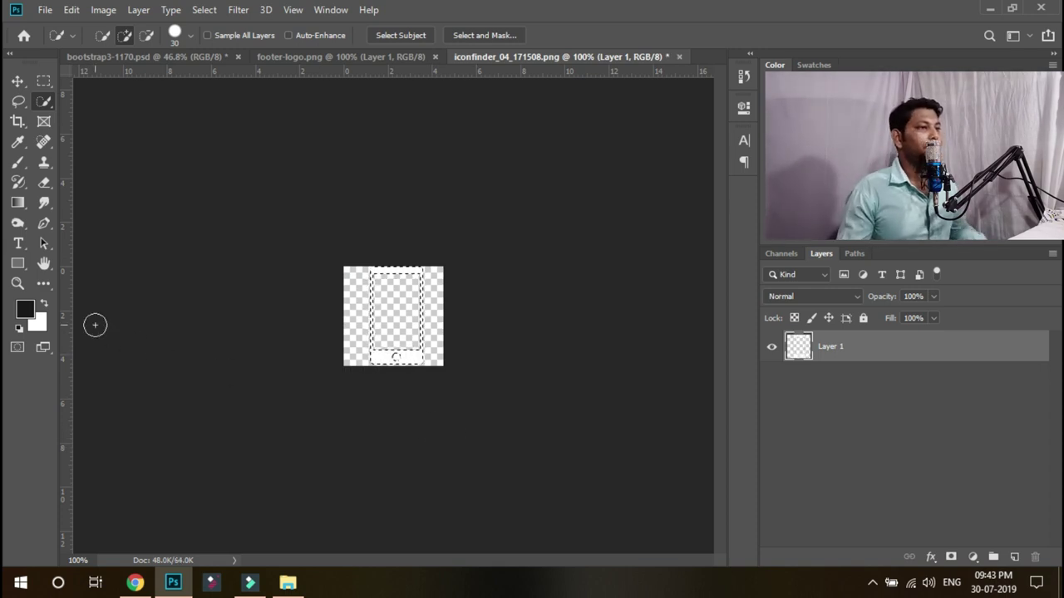
pyautogui.click(17, 81)
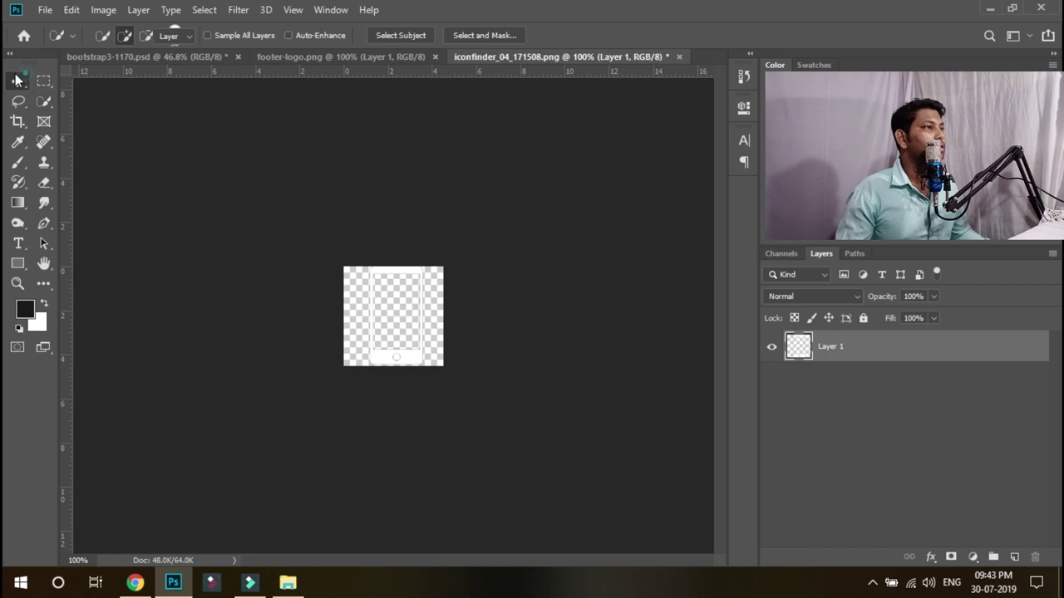
pyautogui.moveTo(407, 323)
pyautogui.mouseDown()
pyautogui.moveTo(207, 48)
pyautogui.moveTo(276, 114)
pyautogui.moveTo(236, 111)
pyautogui.mouseUp()
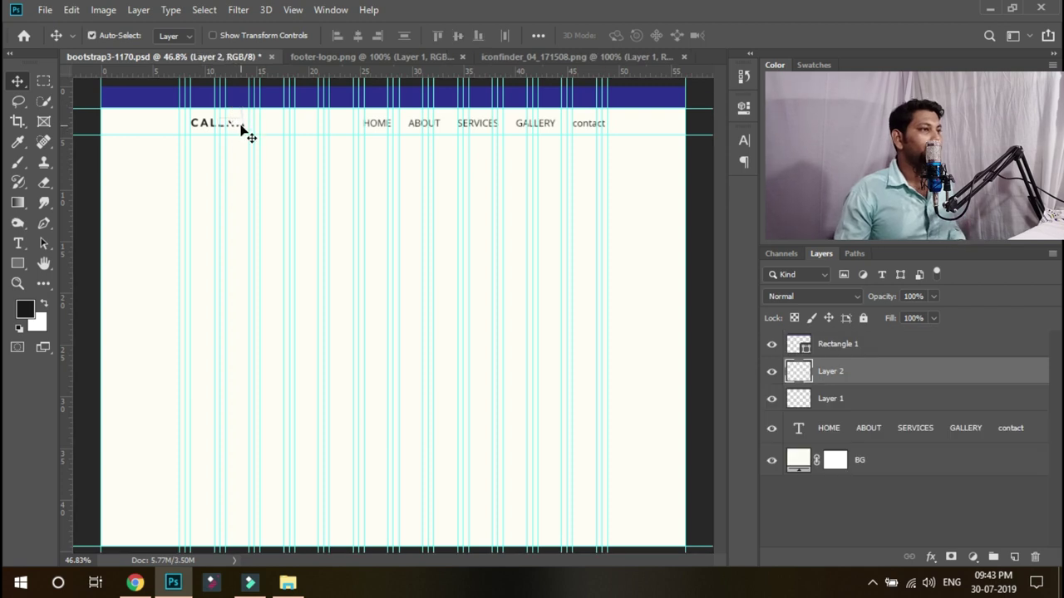
# - Move Layer 2 above Rectangle 1 in the layer stack
pyautogui.scroll(2, 241, 126)
pyautogui.scroll(1, 241, 126)
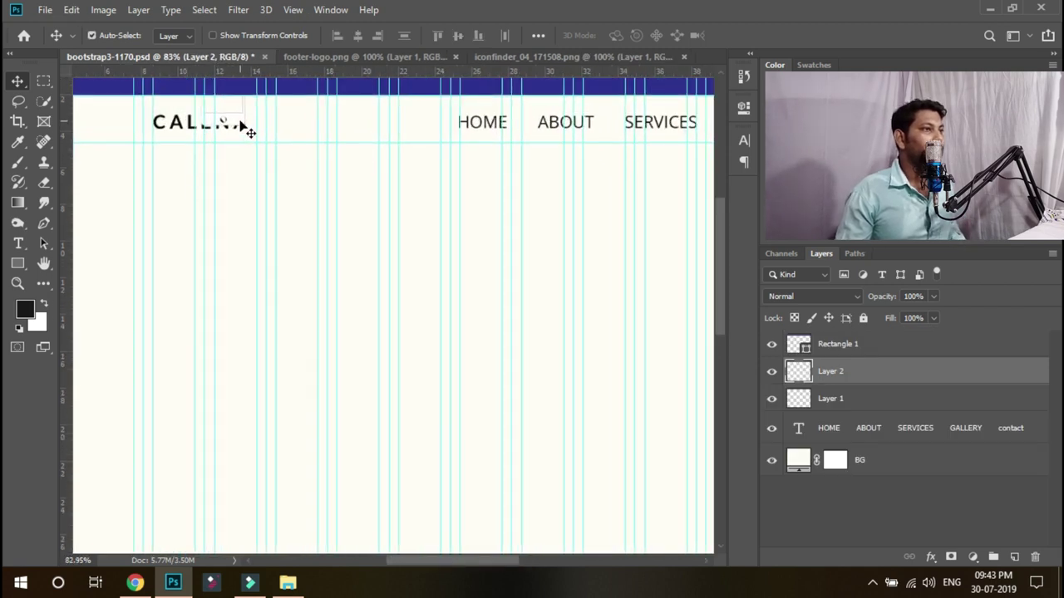
pyautogui.moveTo(906, 376); pyautogui.dragTo(903, 340)
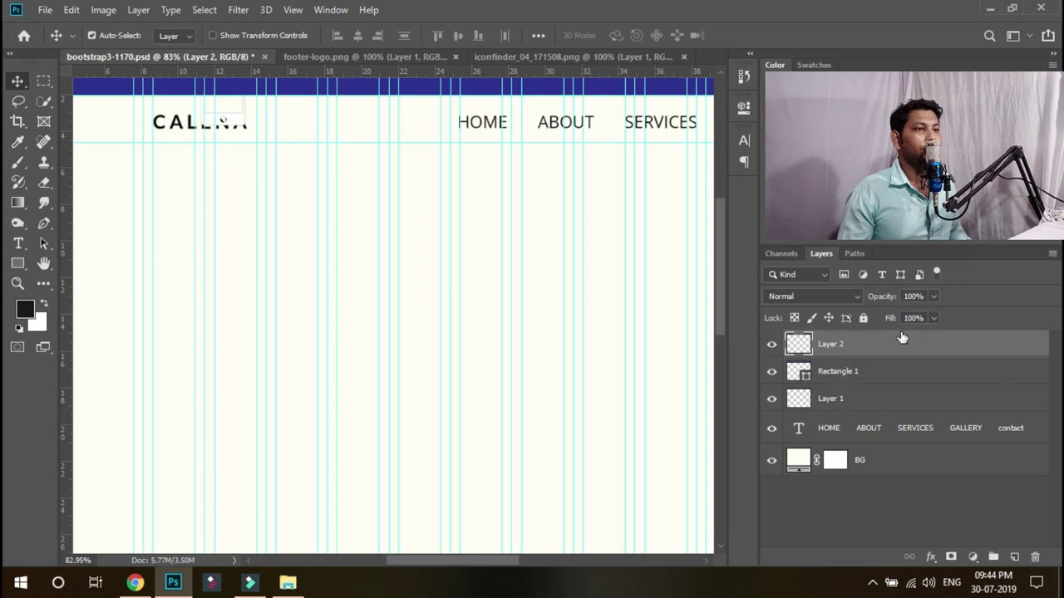
pyautogui.scroll(1, 468, 236)
pyautogui.scroll(2, 264, 173)
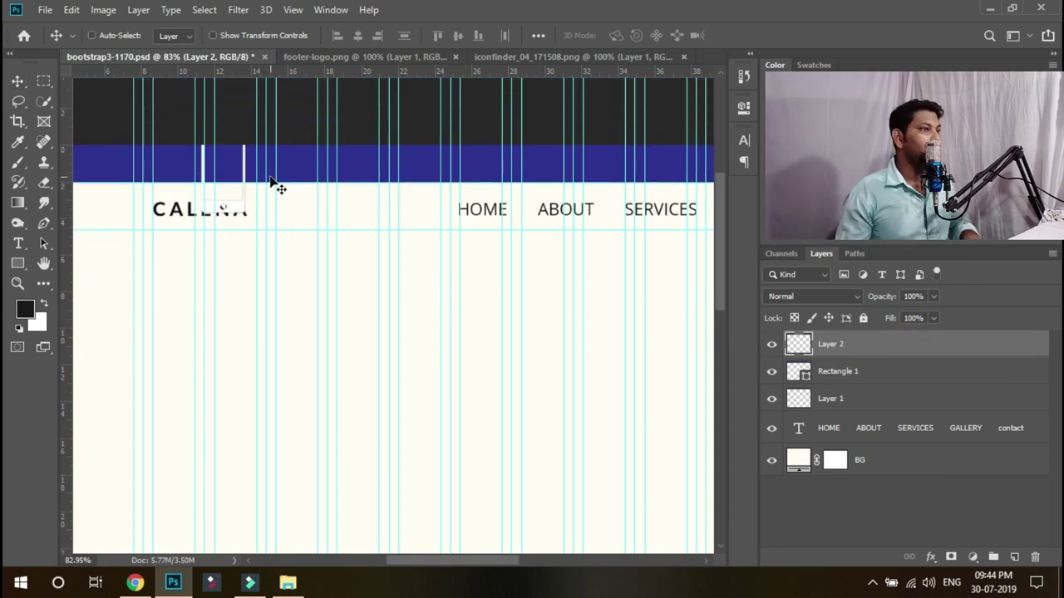
# - Scale the phone icon down to about 21% so it fits the navy top bar
pyautogui.hotkey('ctrl', 't')
pyautogui.moveTo(250, 215); pyautogui.dragTo(219, 168)
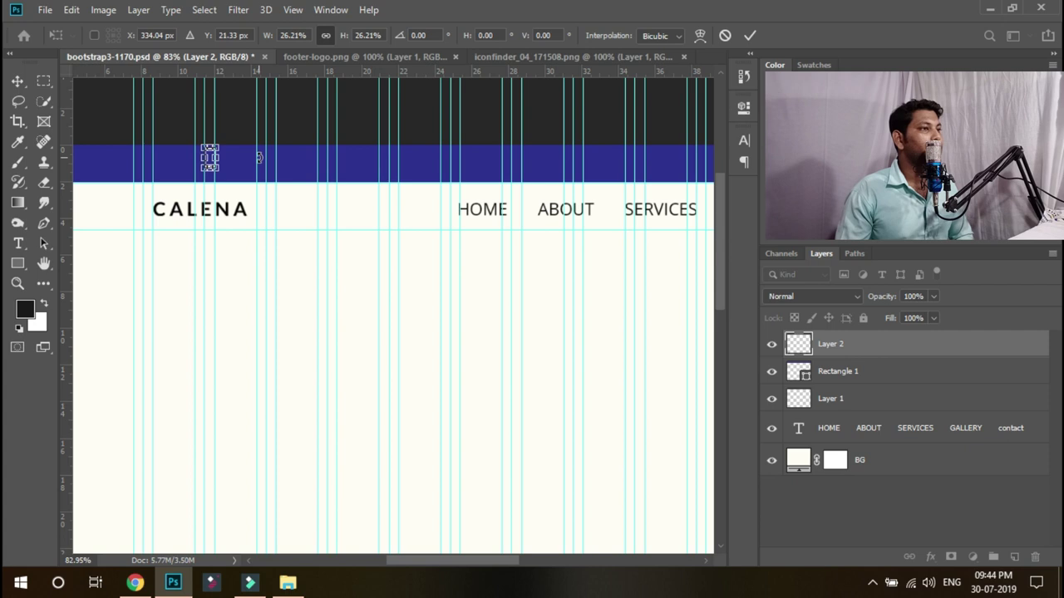
pyautogui.moveTo(219, 168); pyautogui.dragTo(216, 171)
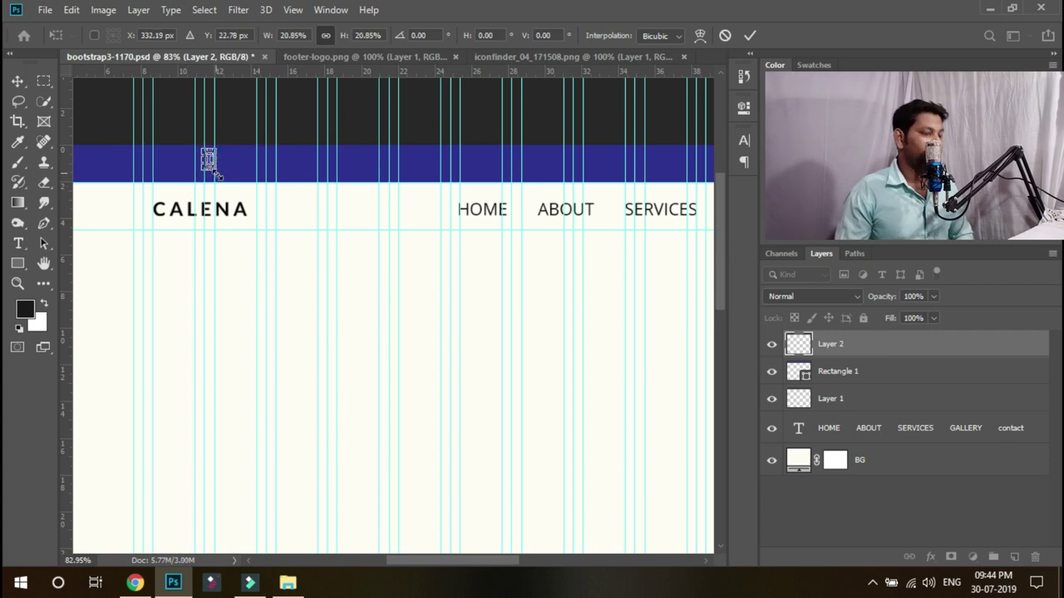
pyautogui.press('Return')
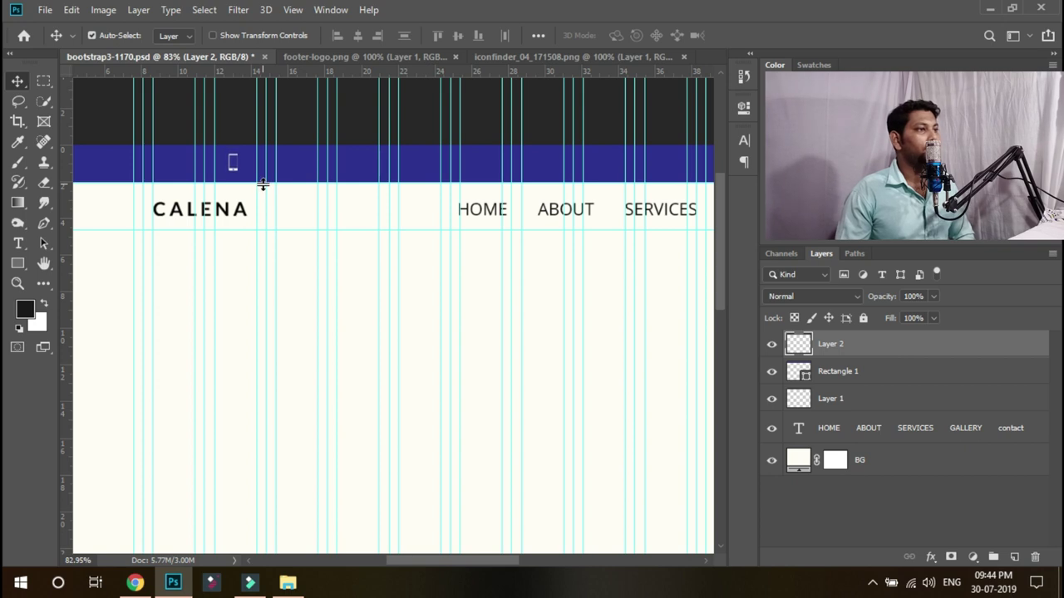
pyautogui.hotkey('ctrl', '0')
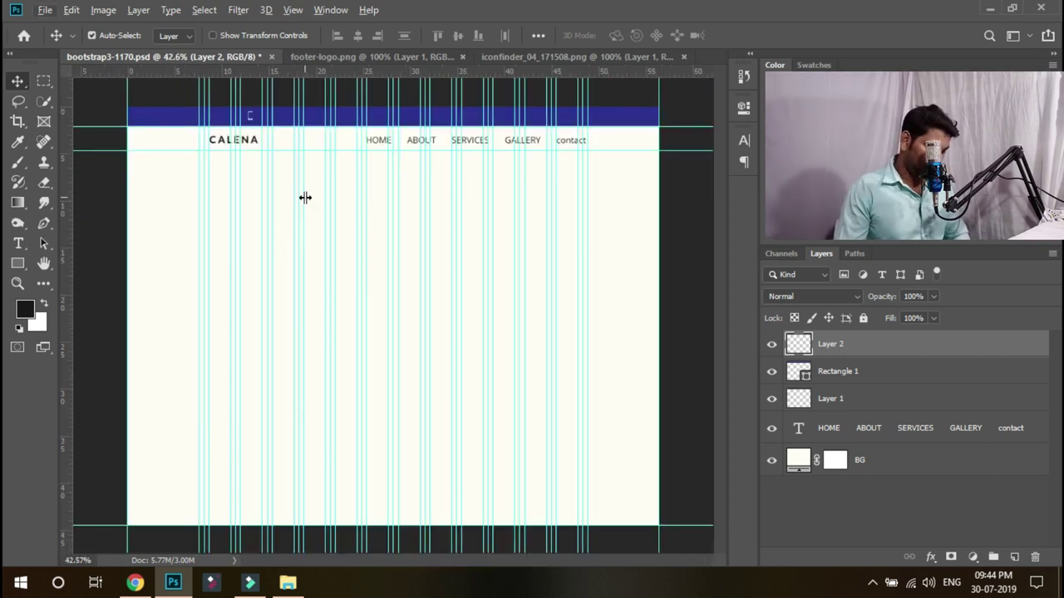
pyautogui.scroll(1, 304, 195)
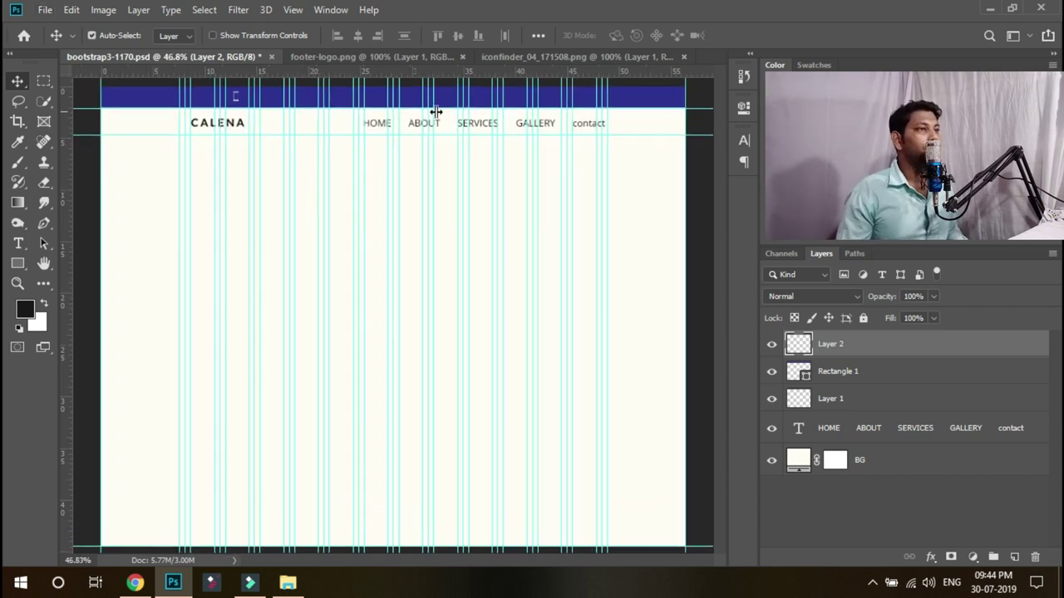
# - Make the navy top bar slightly taller and move two horizontal guides lower
pyautogui.click(618, 102)
pyautogui.hotkey('ctrl', 't')
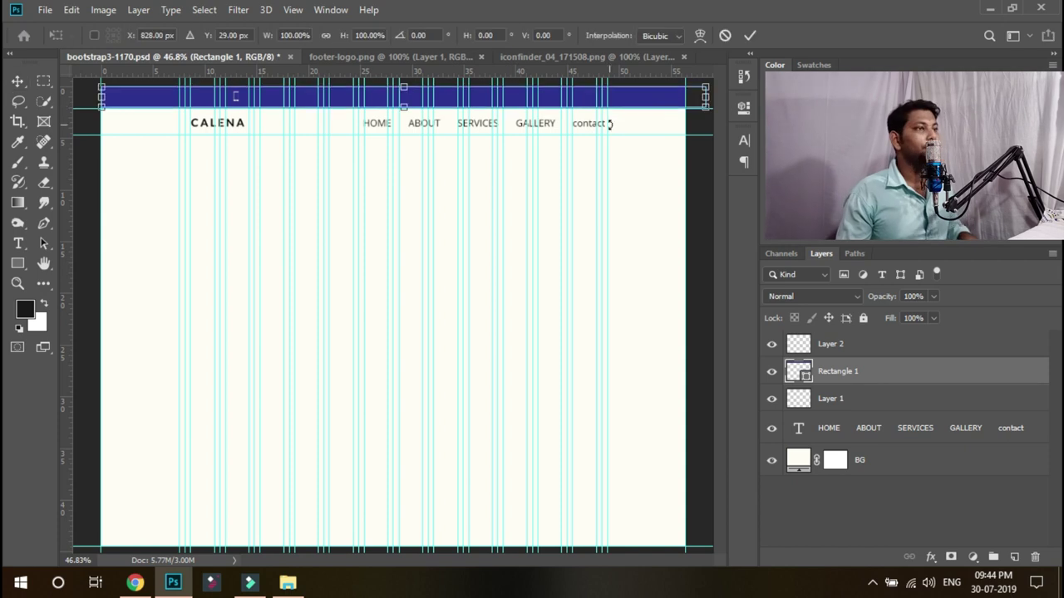
pyautogui.moveTo(405, 110); pyautogui.dragTo(407, 115)
pyautogui.click(404, 108)
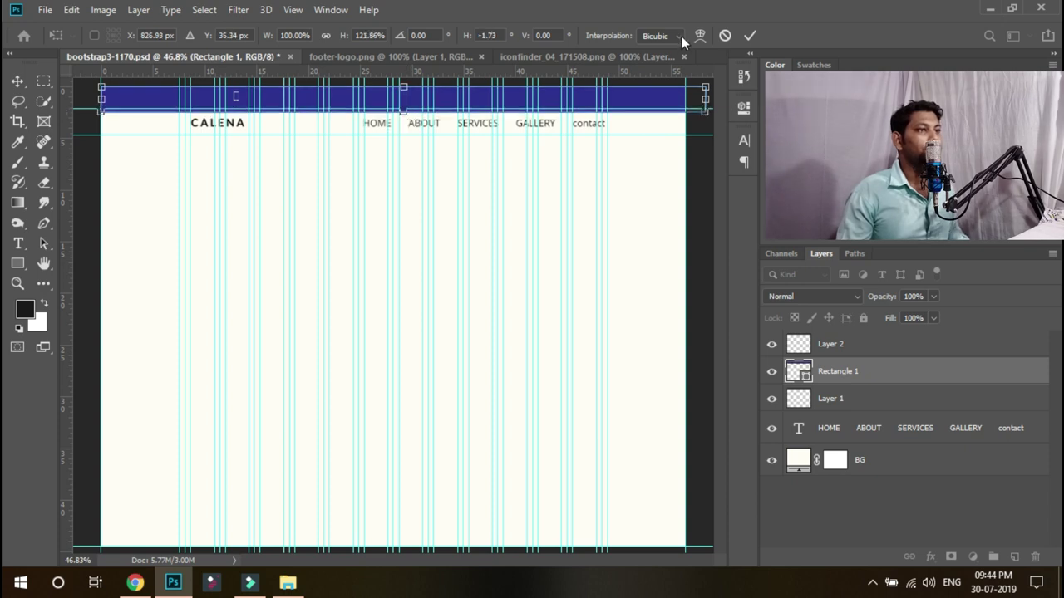
pyautogui.click(737, 37)
pyautogui.click(750, 37)
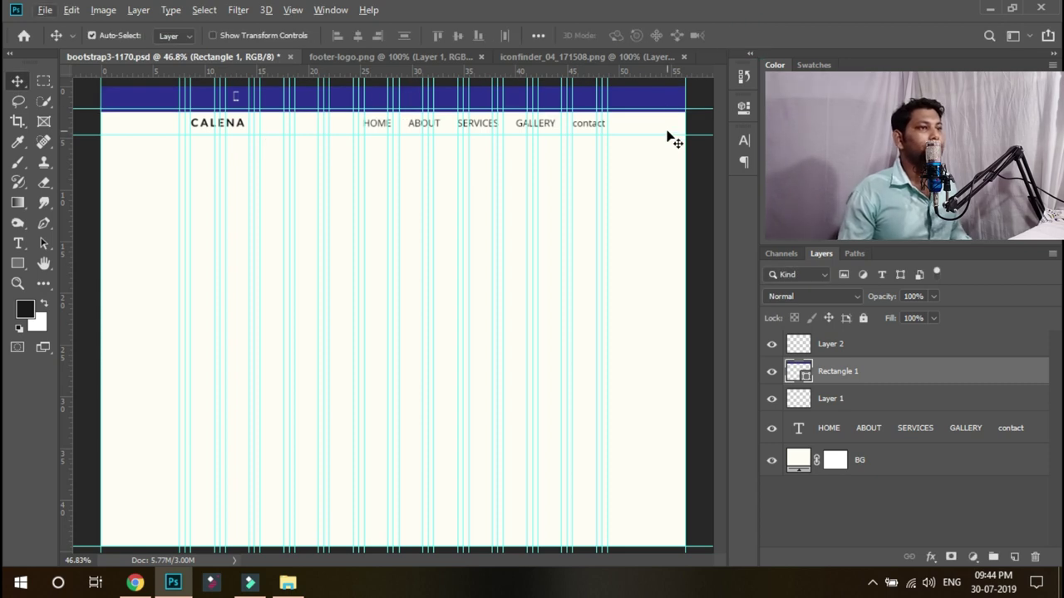
pyautogui.moveTo(667, 135); pyautogui.dragTo(667, 179)
pyautogui.moveTo(664, 109); pyautogui.dragTo(665, 134)
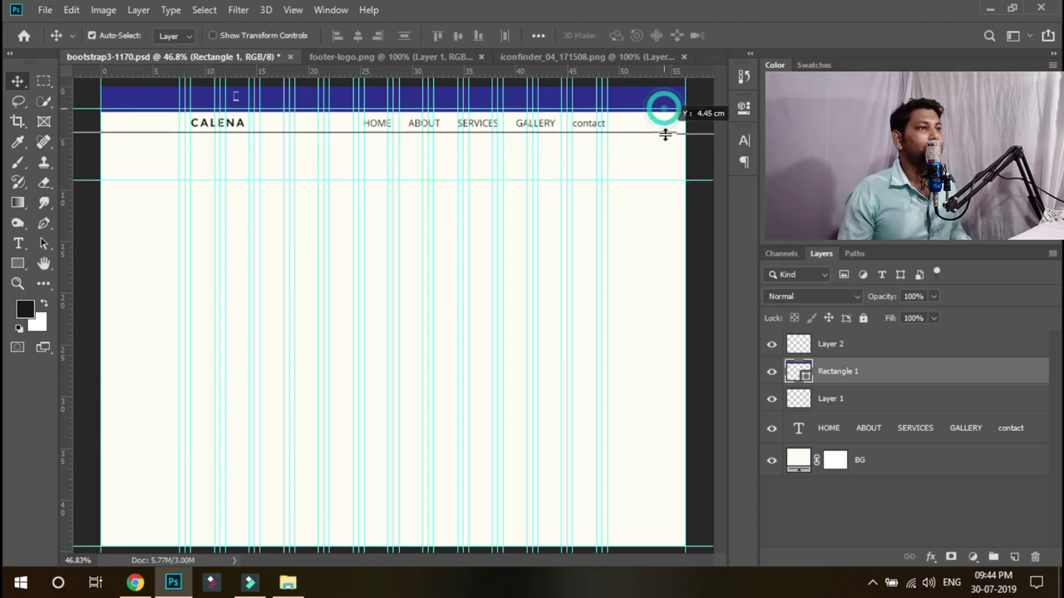
# - Enlarge the phone icon on Layer 2 to about 145%
pyautogui.click(235, 97)
pyautogui.hotkey('ctrl', 't')
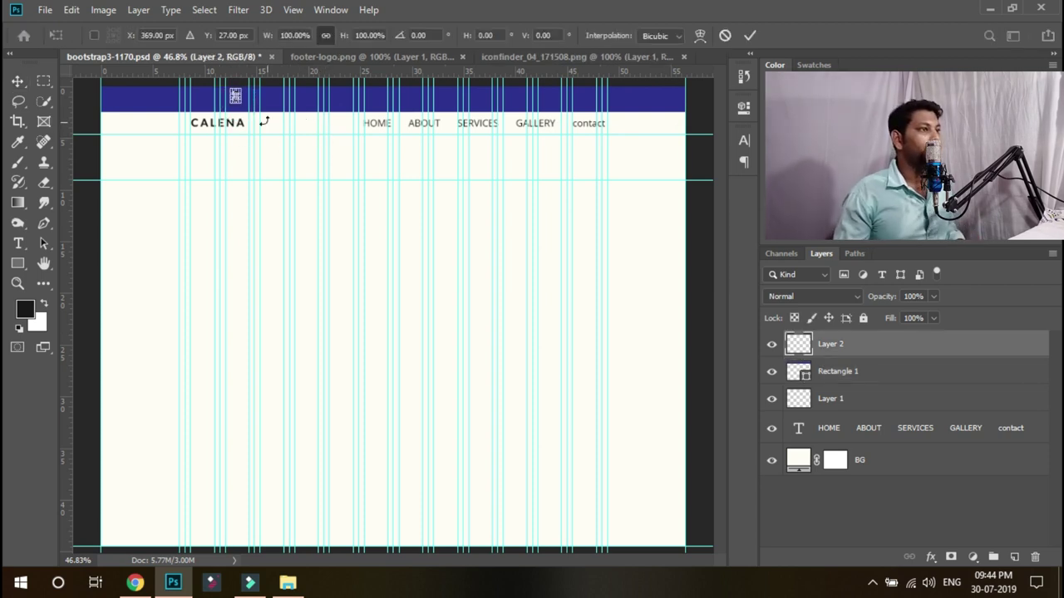
pyautogui.moveTo(244, 104); pyautogui.dragTo(249, 110)
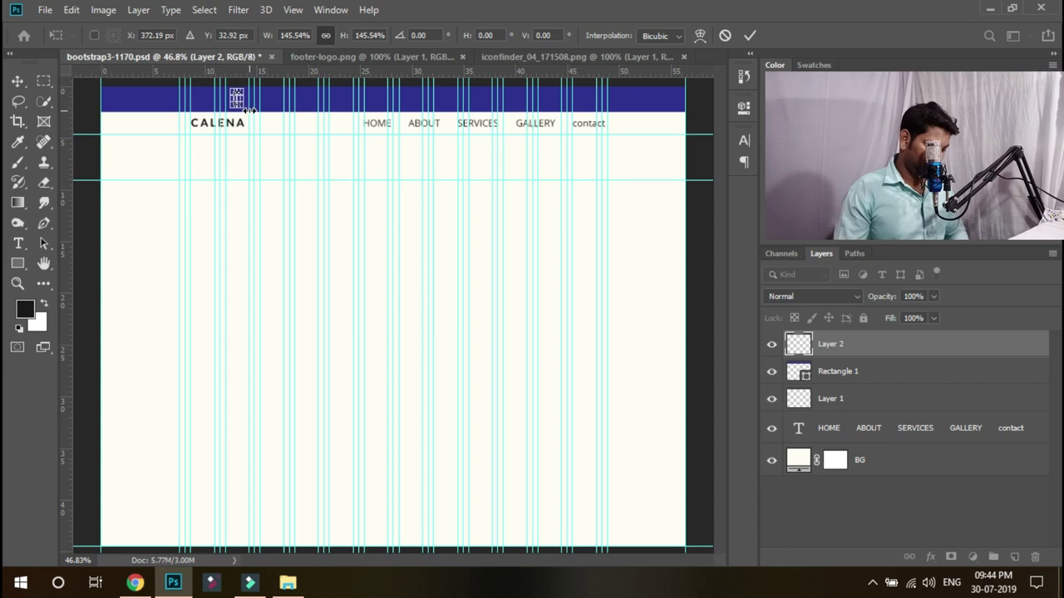
pyautogui.press('Return')
pyautogui.scroll(2, 255, 111)
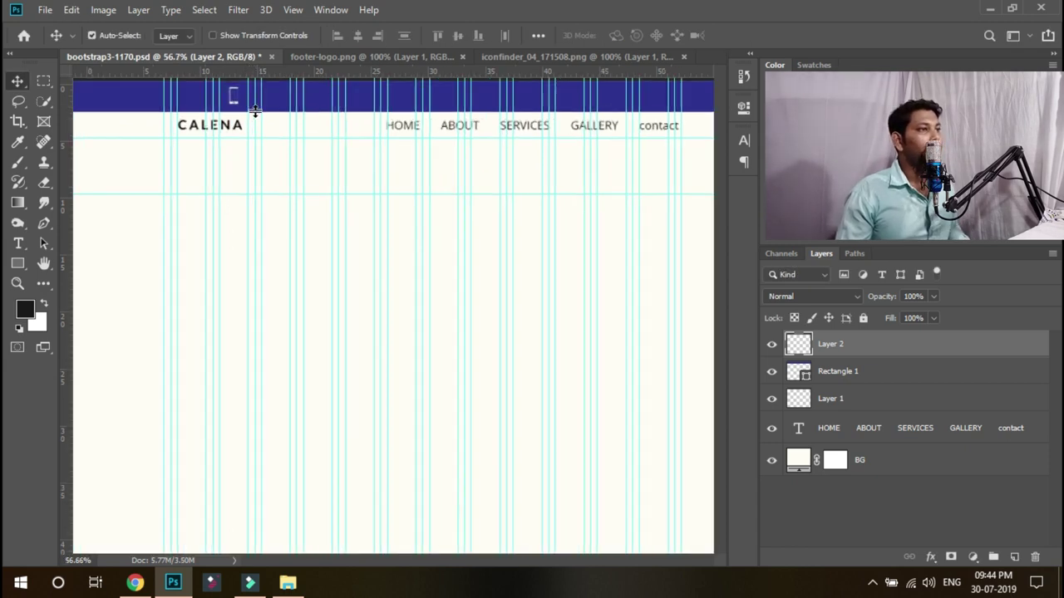
pyautogui.scroll(-1, 256, 111)
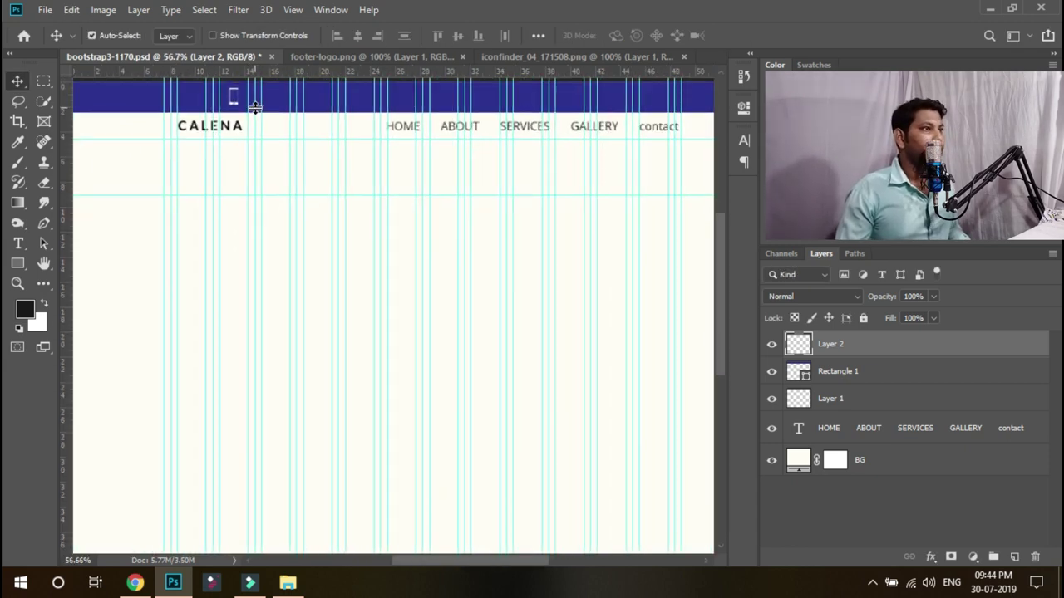
pyautogui.scroll(-1, 251, 106)
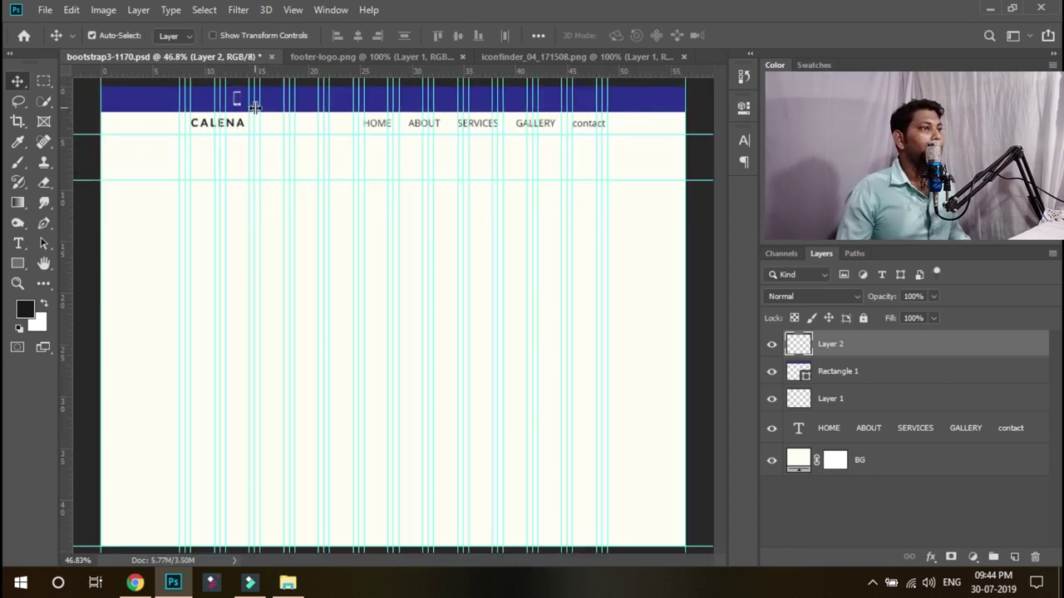
pyautogui.click(17, 243)
# - Add a phone-number text layer beside the icon, coloured white (ffffff)
pyautogui.click(250, 99)
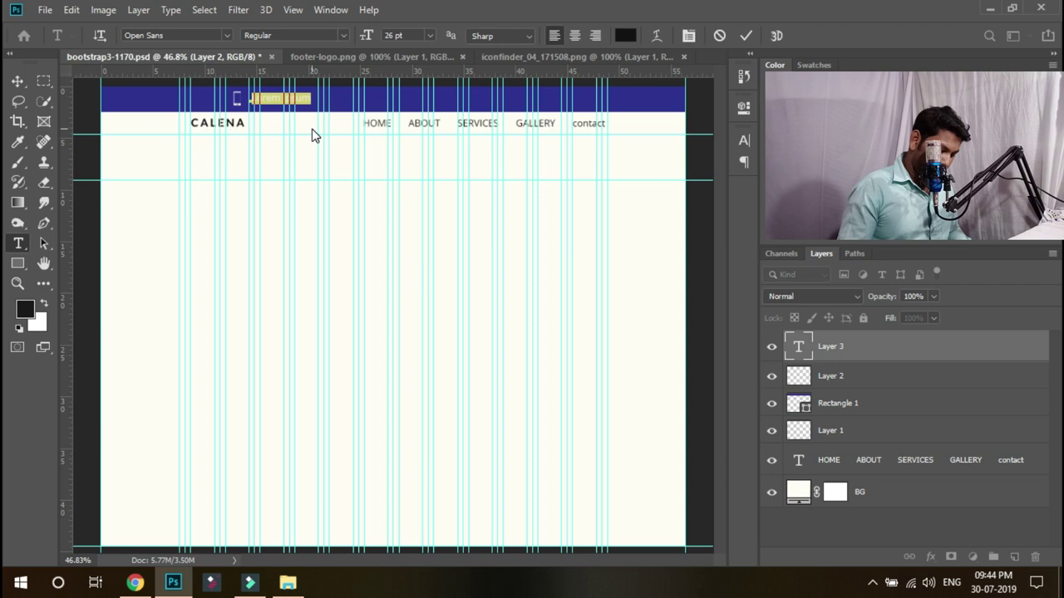
pyautogui.press('BackSpace')
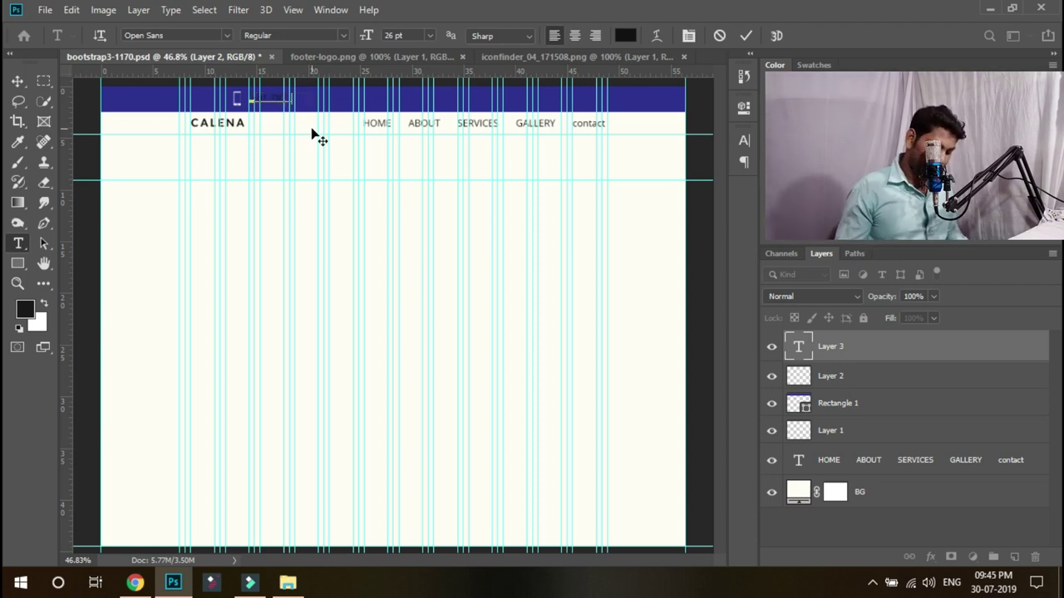
pyautogui.hotkey('ctrl', 'z')
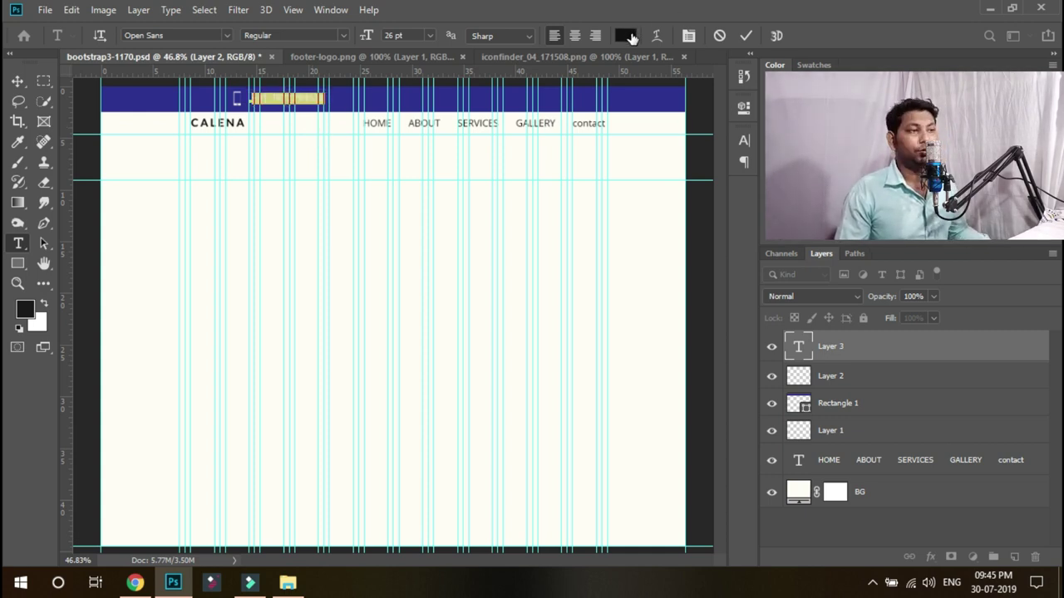
pyautogui.click(628, 36)
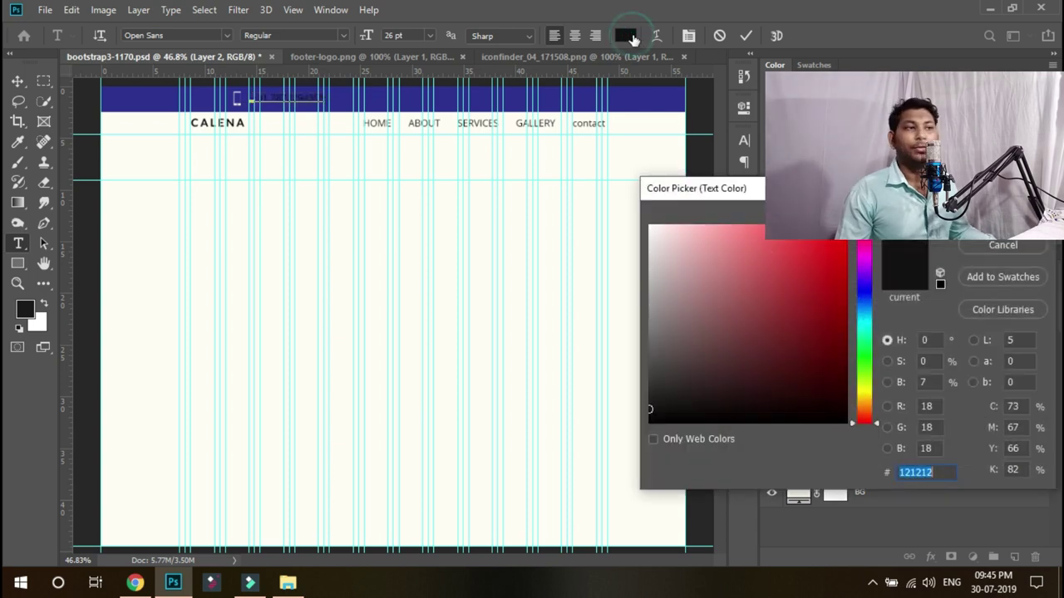
pyautogui.click(650, 226)
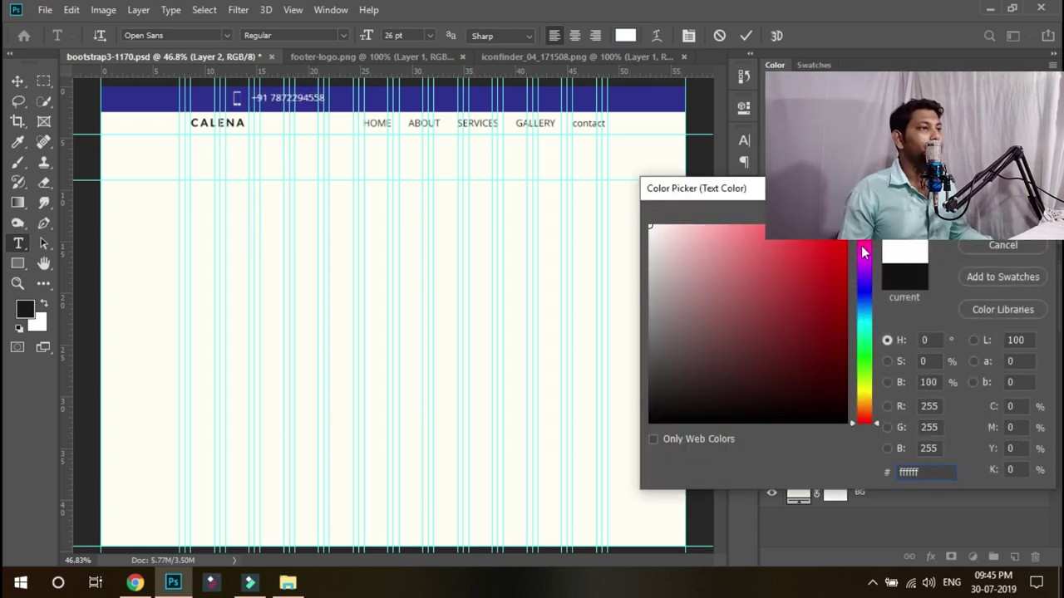
pyautogui.click(1003, 220)
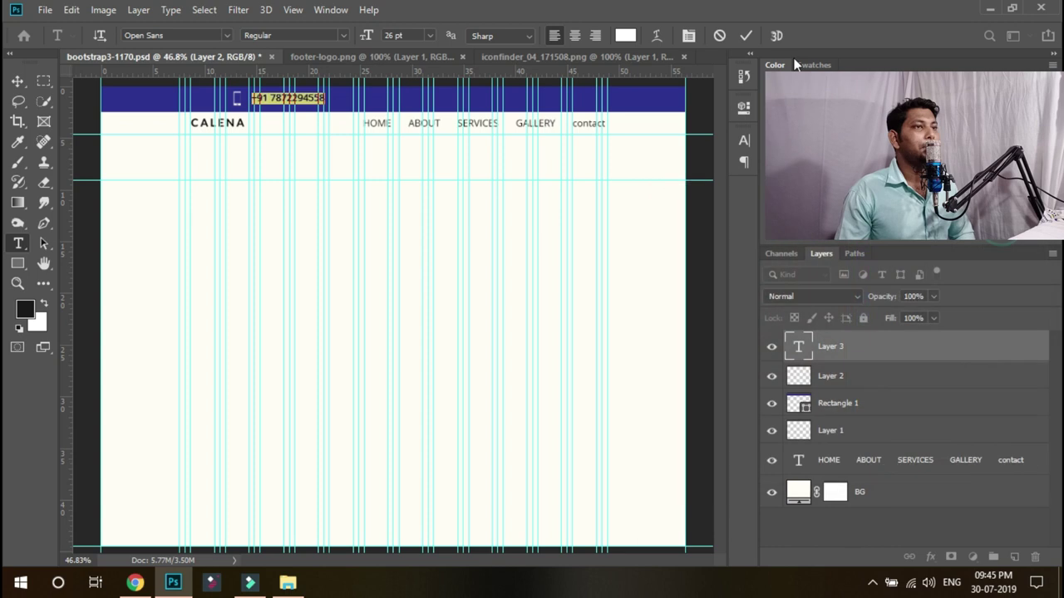
pyautogui.click(746, 36)
# - Nudge the phone number text into position within the top bar
pyautogui.click(18, 80)
pyautogui.press('Down')
pyautogui.press('Down')
pyautogui.press('Down')
pyautogui.press('Down')
pyautogui.press('Down')
pyautogui.press('Down')
pyautogui.press('Left')
pyautogui.press('Left')
pyautogui.press('Left')
pyautogui.press('Up')
pyautogui.press('Up')
pyautogui.press('Up')
pyautogui.press('Up')
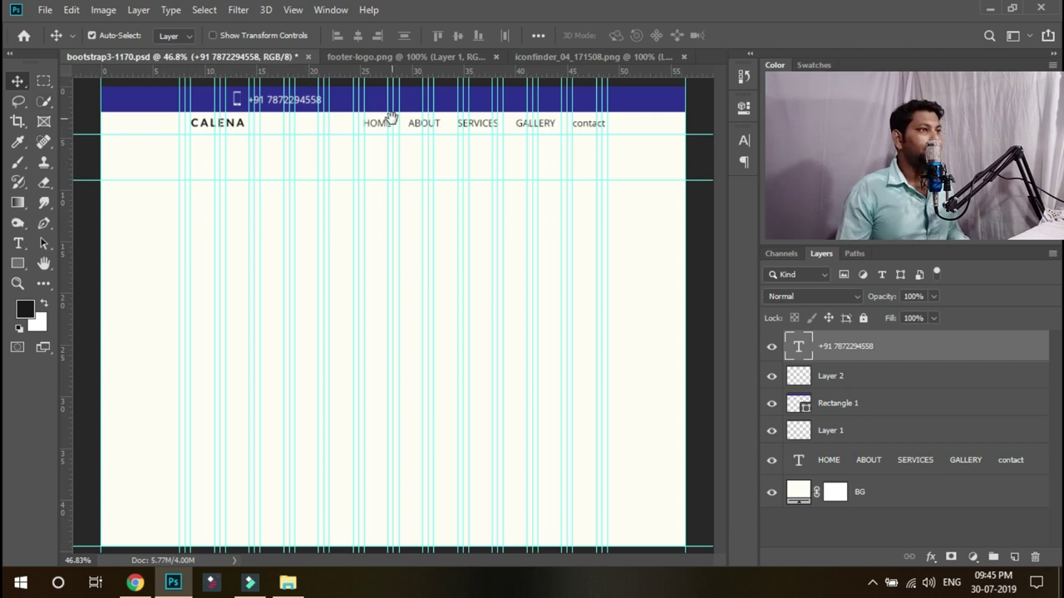
# - Nudge the phone icon and number together a few pixels left into alignment
pyautogui.keyDown('ctrl'); pyautogui.click(926, 376); pyautogui.keyUp('ctrl')
pyautogui.hotkey('shift', 'Left')
pyautogui.hotkey('shift', 'Left')
pyautogui.hotkey('shift', 'Left')
pyautogui.hotkey('shift', 'Left')
pyautogui.hotkey('shift', 'Left')
pyautogui.hotkey('shift', 'Left')
pyautogui.hotkey('shift', 'Left')
pyautogui.hotkey('shift', 'Left')
pyautogui.hotkey('shift', 'Left')
pyautogui.hotkey('shift', 'Left')
pyautogui.hotkey('shift', 'Left')
pyautogui.press('Left')
pyautogui.press('Left')
pyautogui.press('Left')
pyautogui.press('Left')
pyautogui.press('Left')
pyautogui.press('Left')
pyautogui.press('Left')
pyautogui.press('Left')
pyautogui.press('Left')
pyautogui.press('Left')
pyautogui.press('Left')
pyautogui.press('Left')
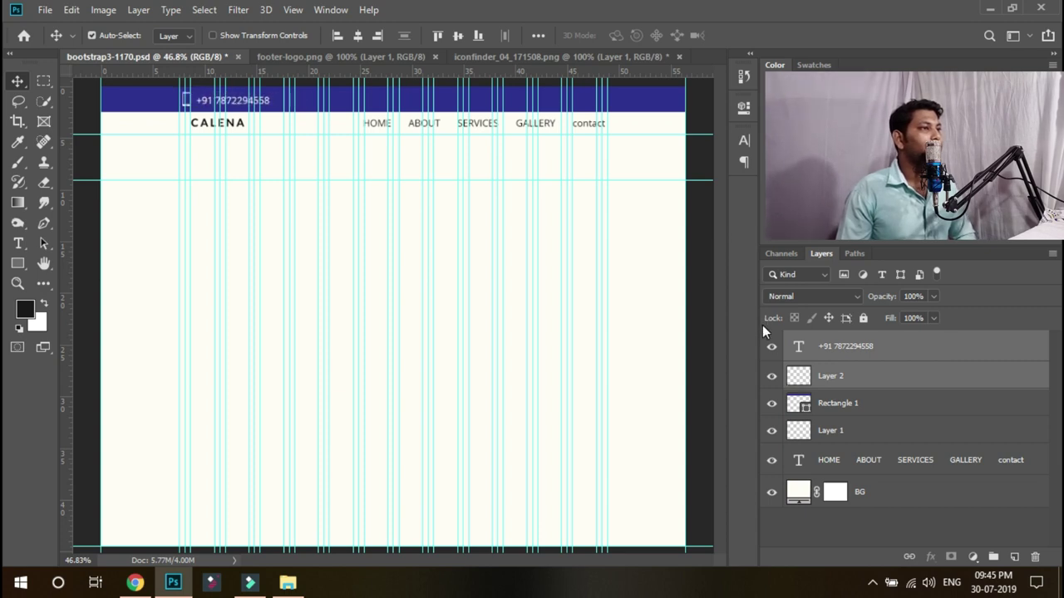
pyautogui.press('Up')
pyautogui.press('Up')
pyautogui.press('Up')
pyautogui.press('Up')
pyautogui.press('Up')
pyautogui.press('Up')
pyautogui.press('Up')
pyautogui.press('Up')
pyautogui.press('Up')
pyautogui.press('Right')
pyautogui.press('Right')
pyautogui.press('Right')
pyautogui.press('Right')
pyautogui.press('Right')
pyautogui.press('Right')
pyautogui.press('Right')
pyautogui.press('Right')
pyautogui.press('Right')
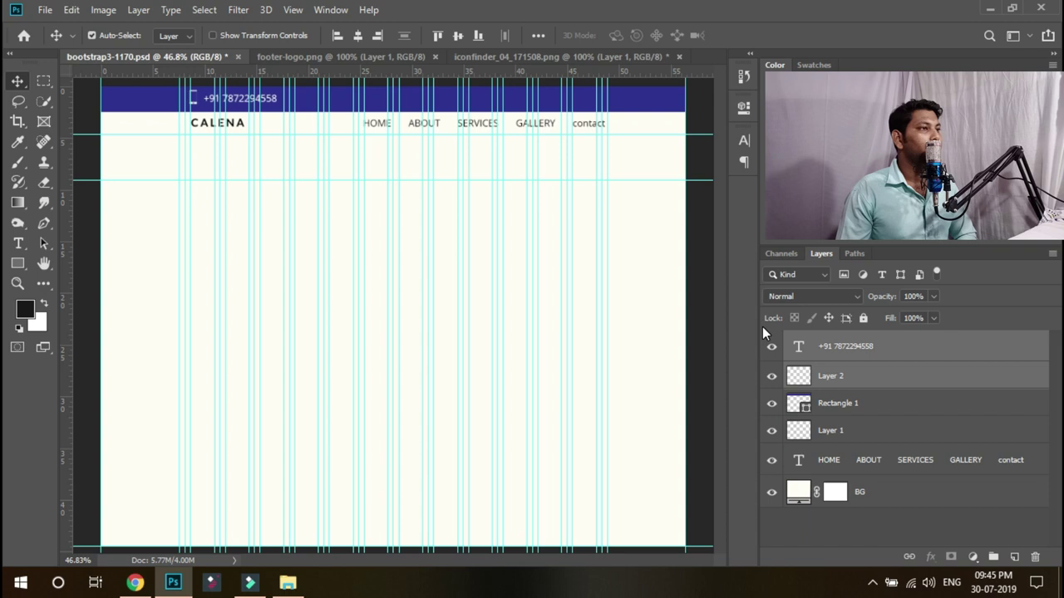
pyautogui.press('Down')
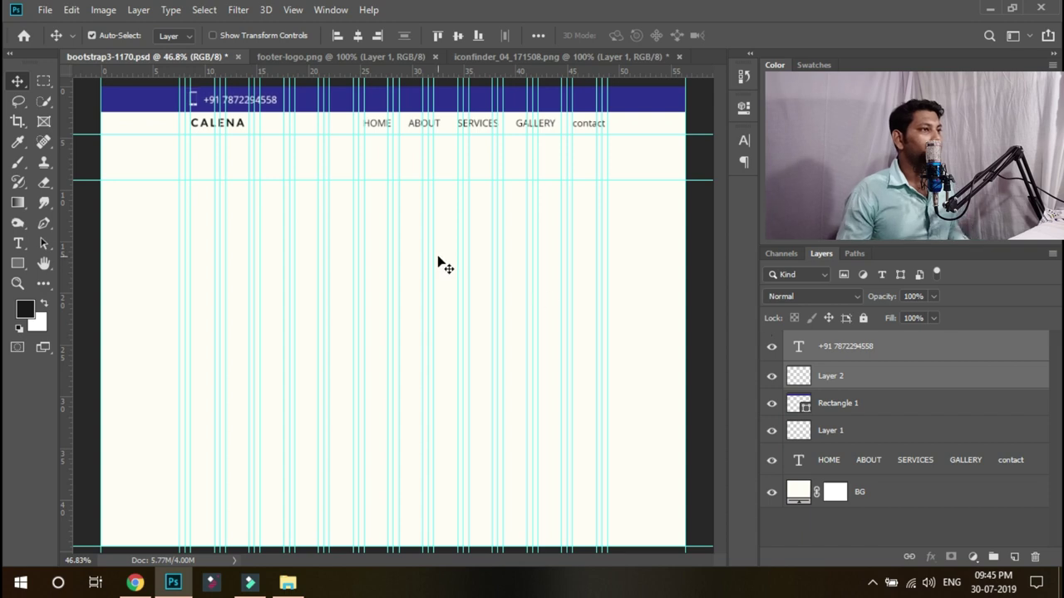
pyautogui.scroll(1, 291, 108)
pyautogui.scroll(1, 297, 116)
pyautogui.scroll(1, 301, 120)
# - Append spaces and a '|' divider after the phone number and commit the edit
pyautogui.click(260, 99)
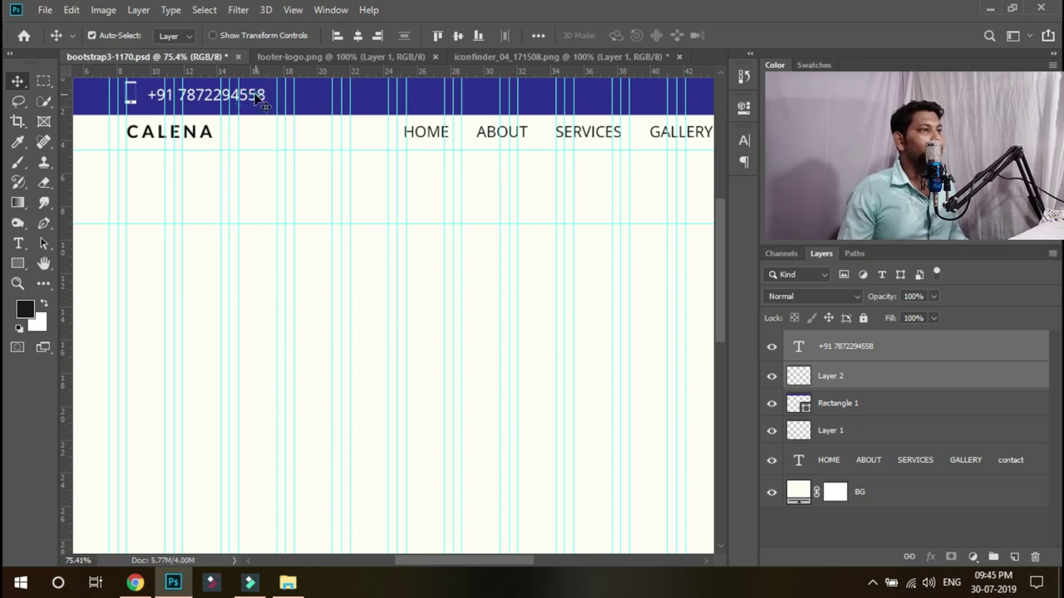
pyautogui.click(900, 382)
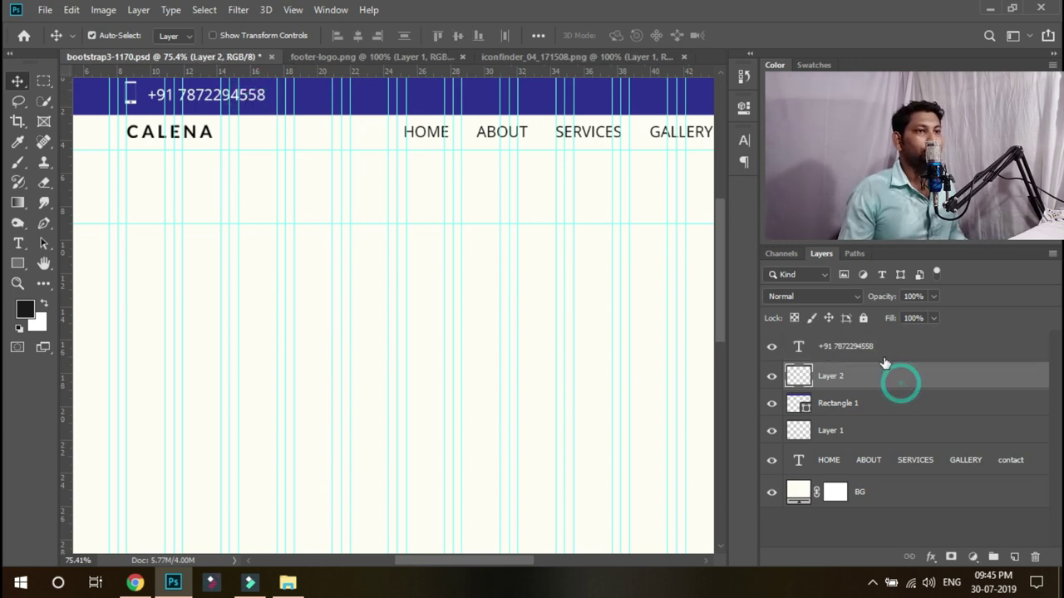
pyautogui.click(929, 353)
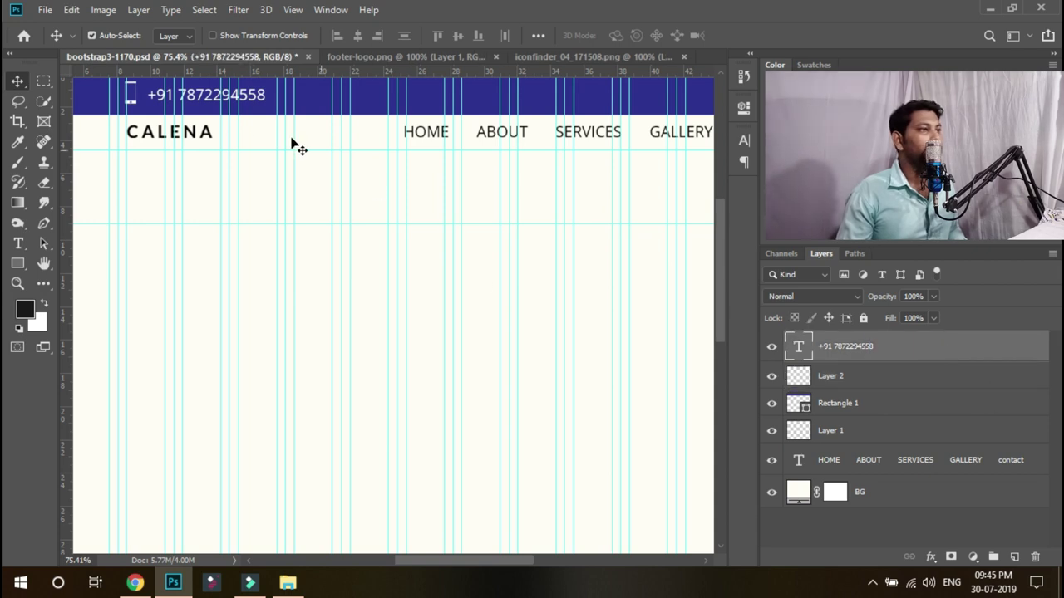
pyautogui.press('t')
pyautogui.doubleClick(252, 96)
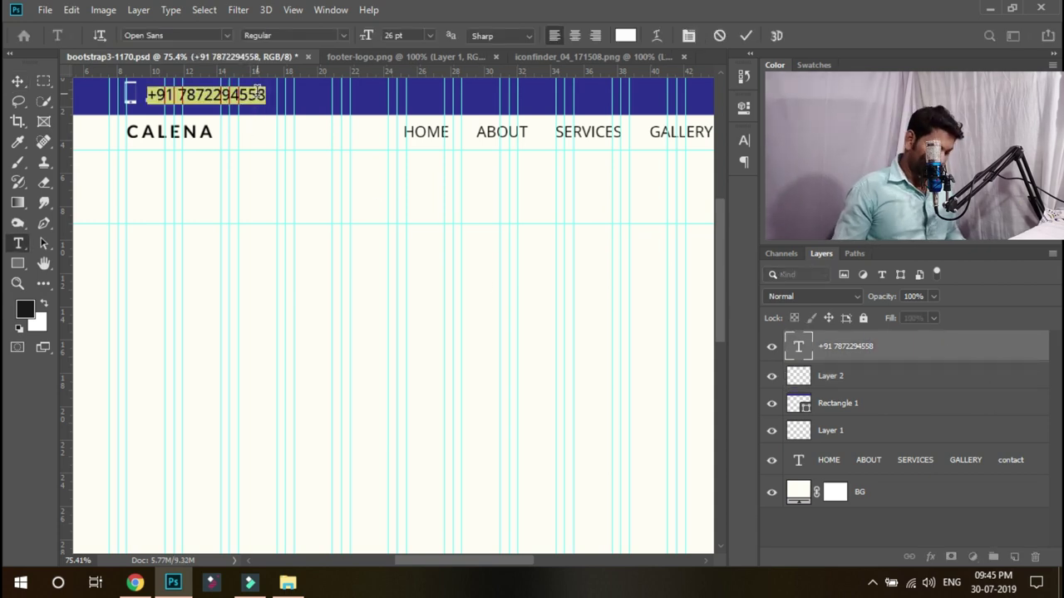
pyautogui.press('Right')
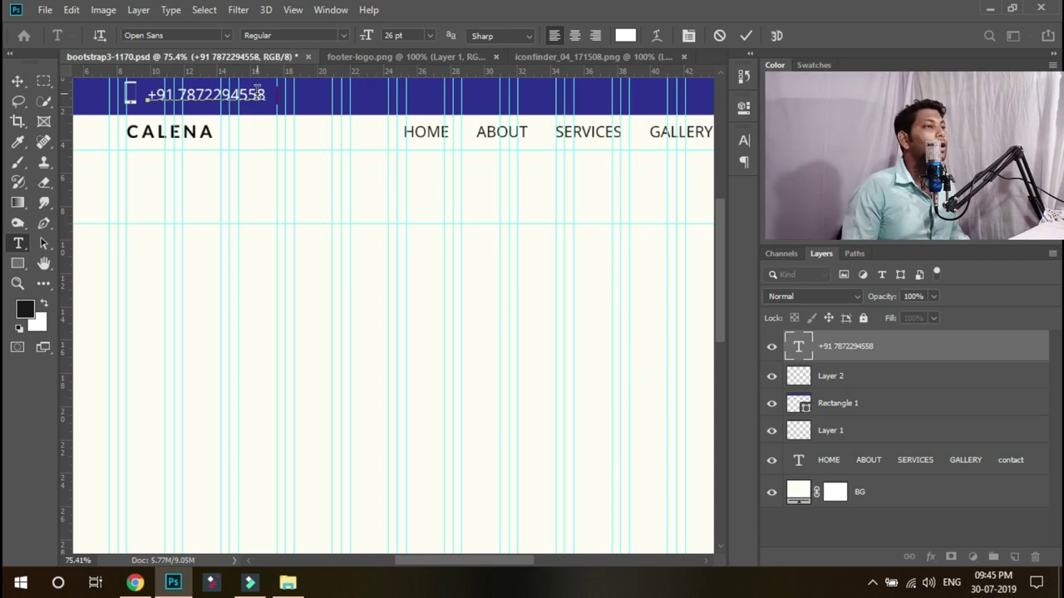
pyautogui.write('?')
pyautogui.press('BackSpace')
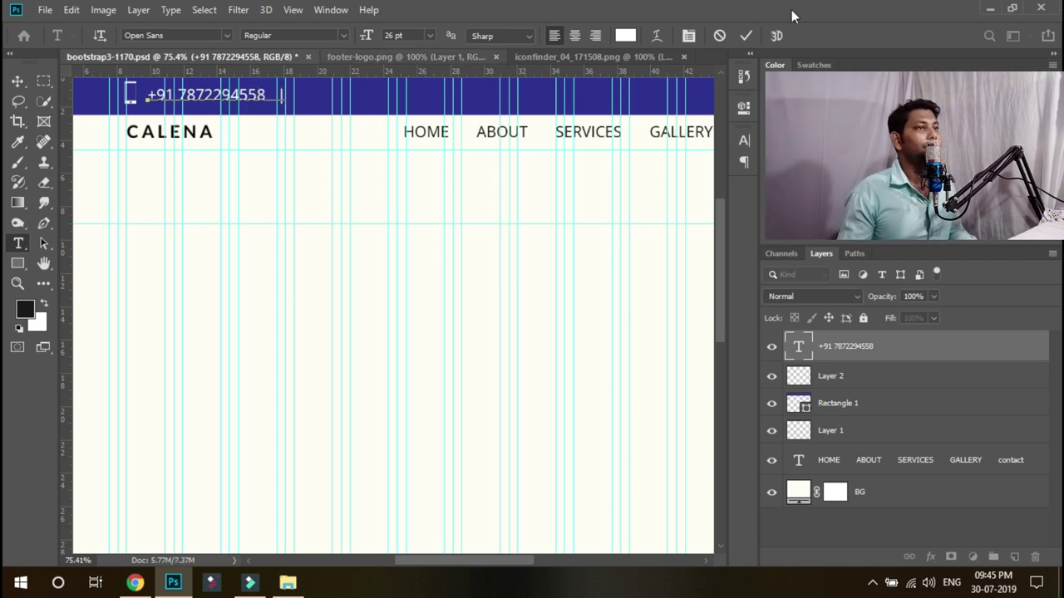
pyautogui.click(747, 35)
# - Hide the canvas guides in the mockup
pyautogui.press('v')
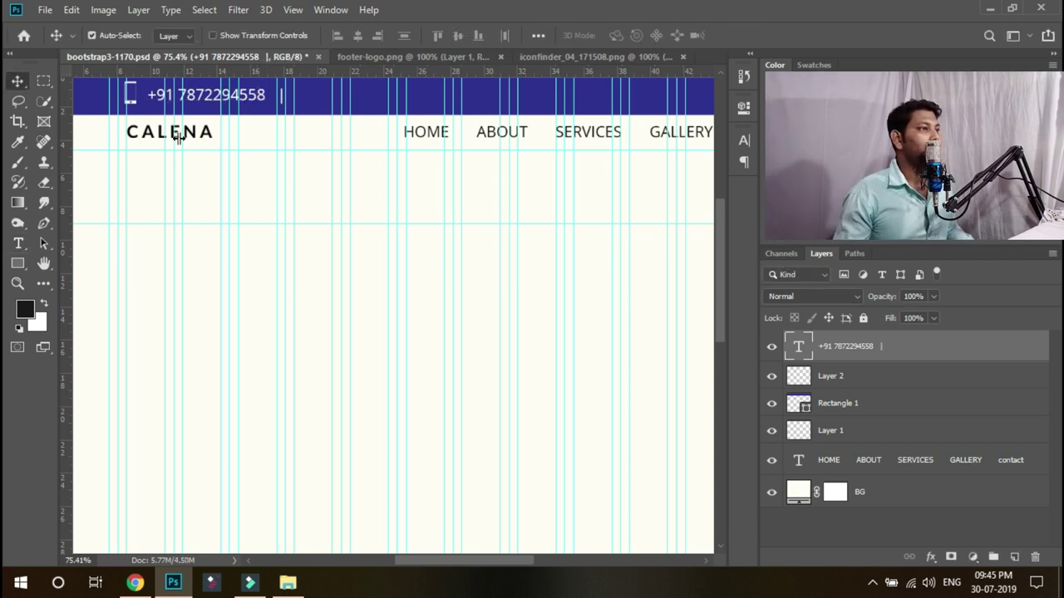
pyautogui.scroll(-3, 323, 218)
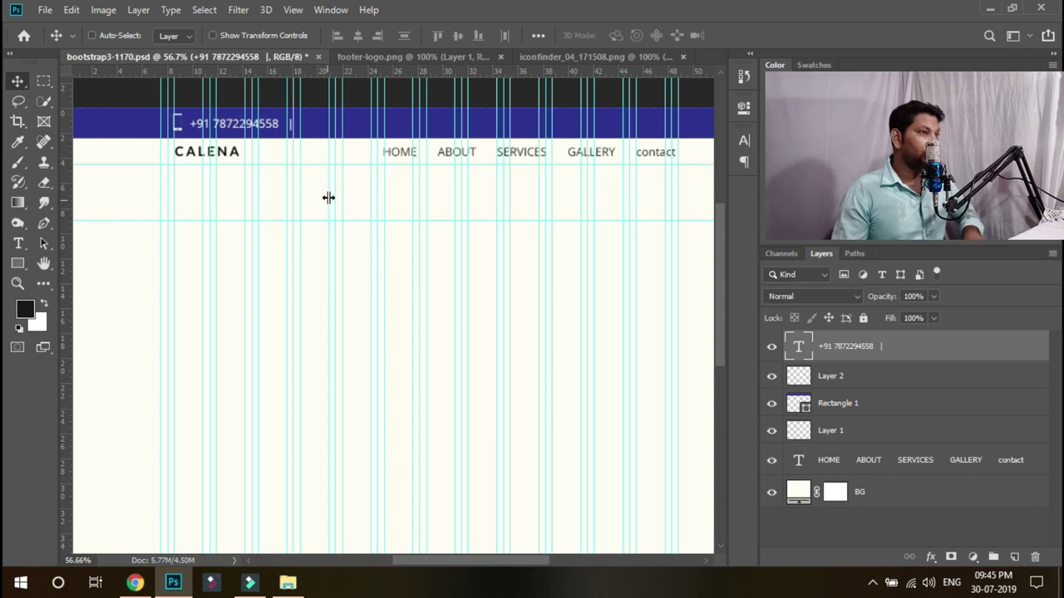
pyautogui.hotkey('ctrl', ';')
pyautogui.scroll(-2, 279, 147)
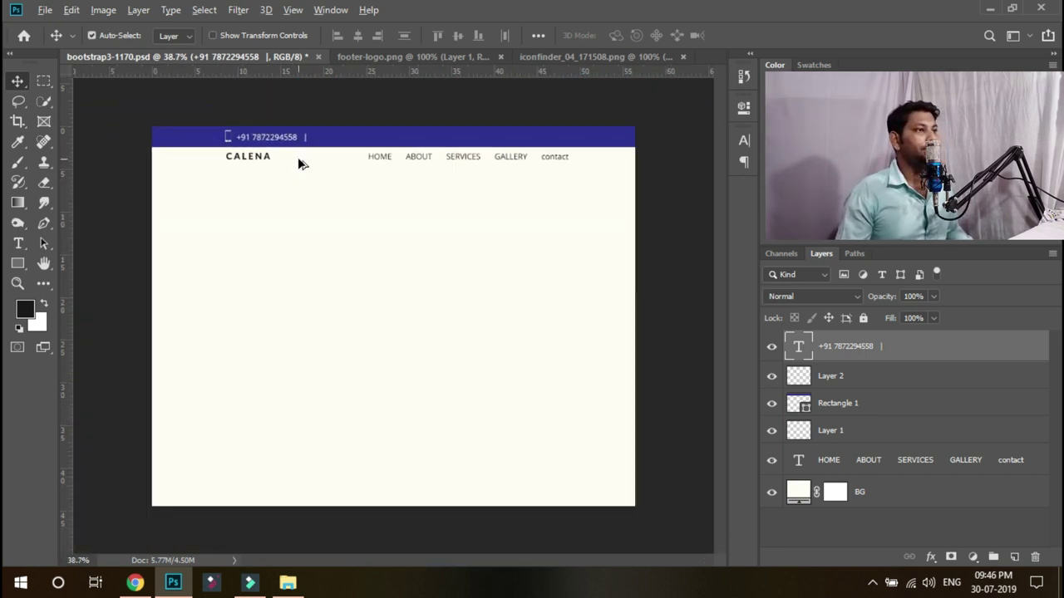
pyautogui.scroll(2, 298, 163)
pyautogui.scroll(-2, 299, 162)
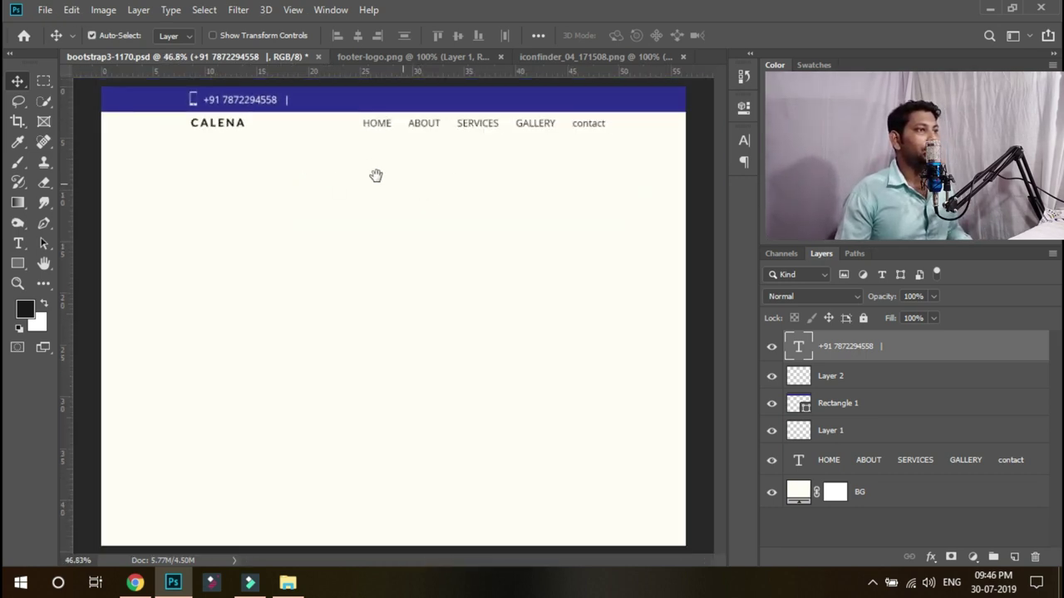
# - Nudge the Rectangle 1 top bar and Layer 2 down one pixel
pyautogui.moveTo(925, 376); pyautogui.dragTo(926, 405)
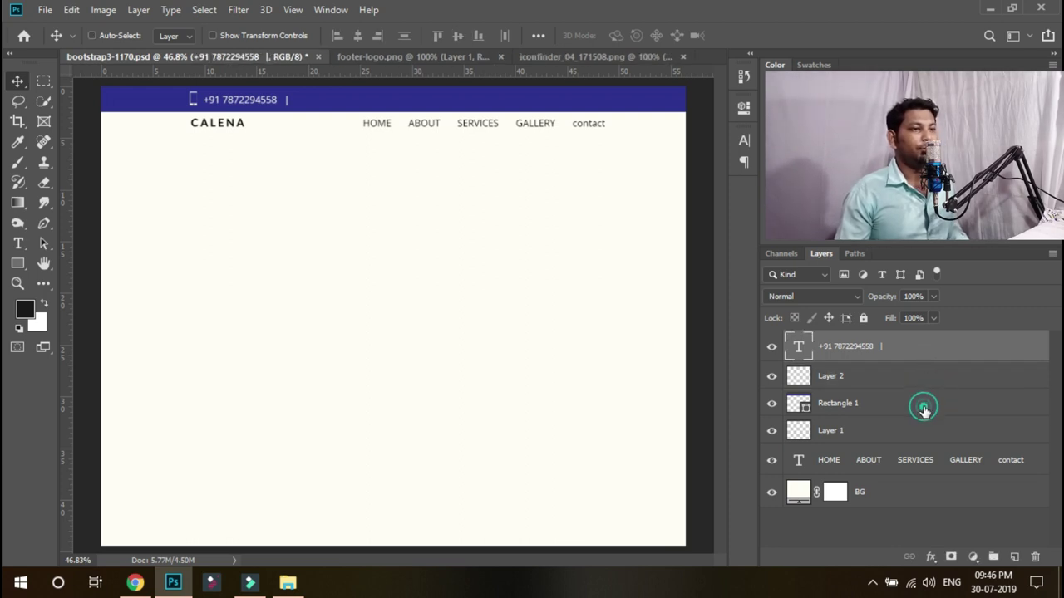
pyautogui.click(925, 408)
pyautogui.keyDown('ctrl'); pyautogui.click(906, 377); pyautogui.keyUp('ctrl')
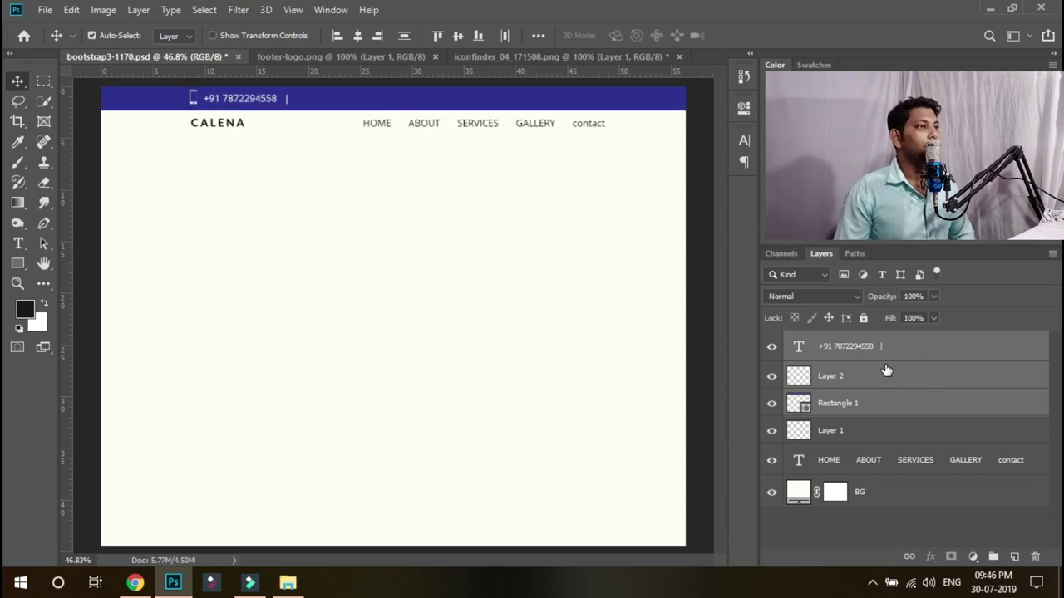
pyautogui.press('Down')
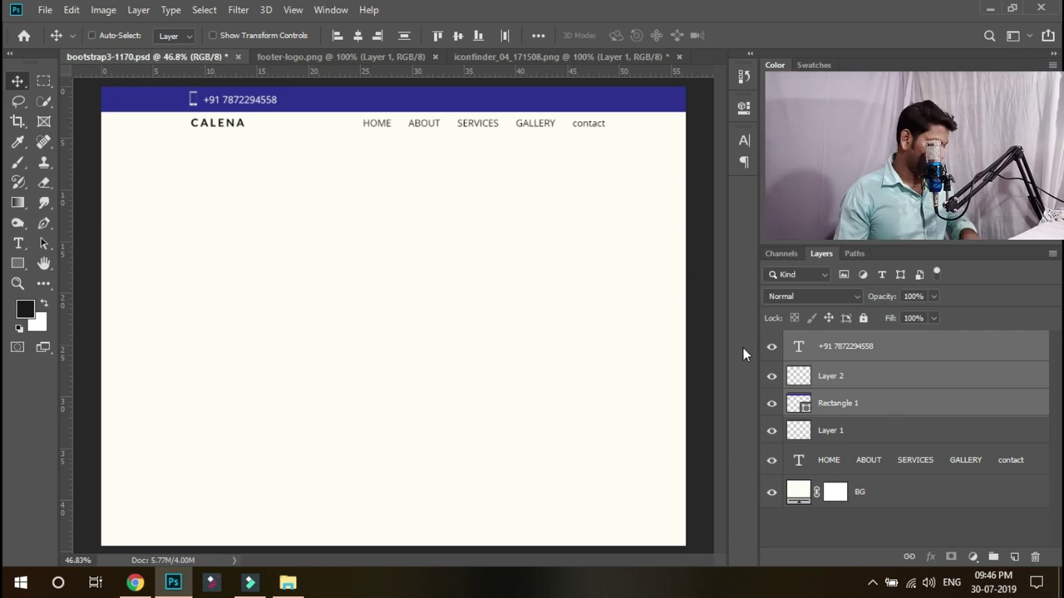
pyautogui.press('ctrl')
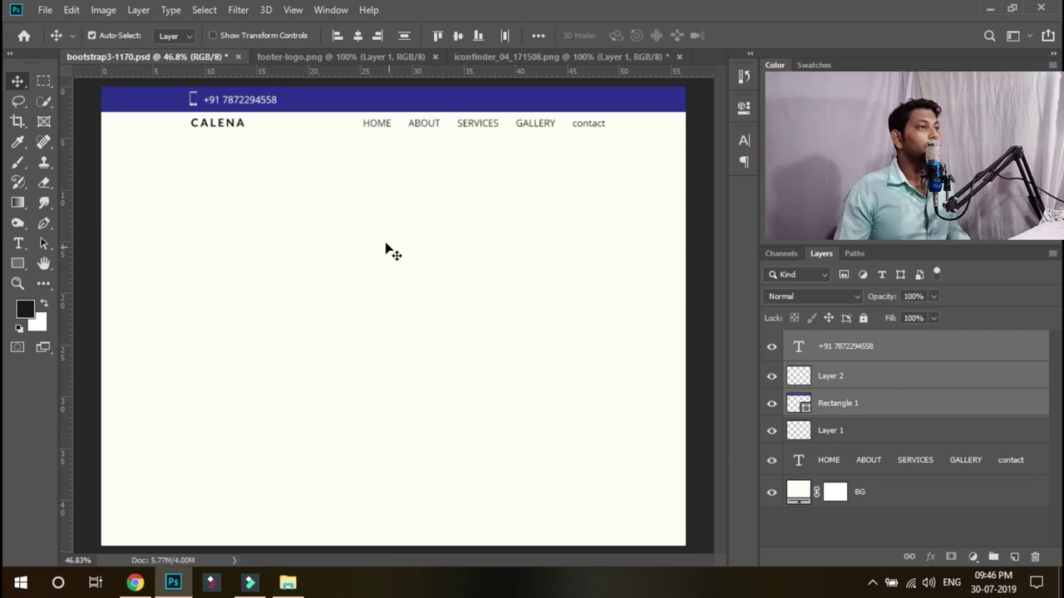
pyautogui.press('super')
pyautogui.write('Create')
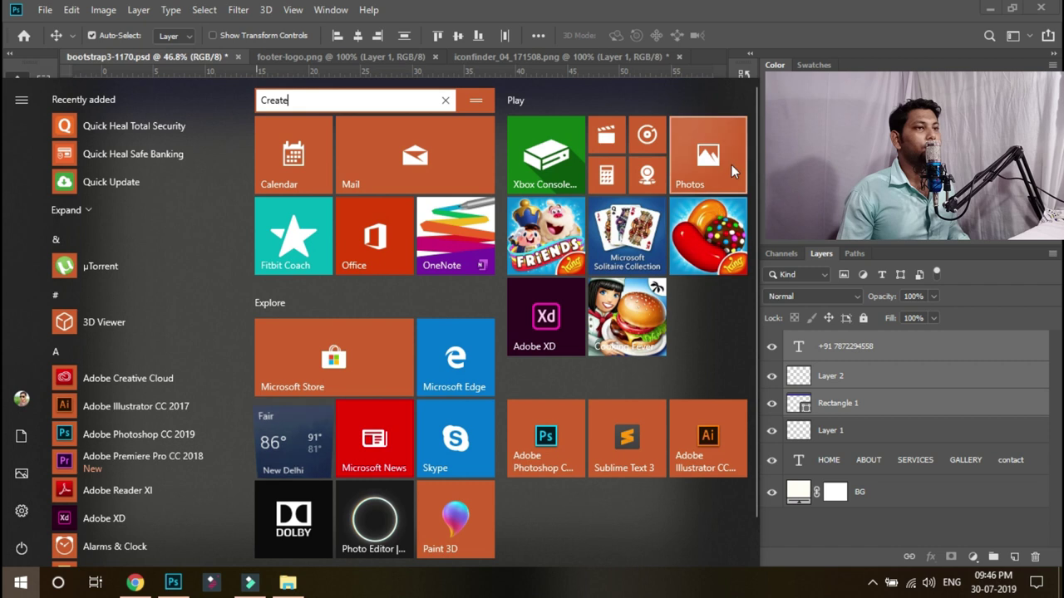
pyautogui.press('Escape')
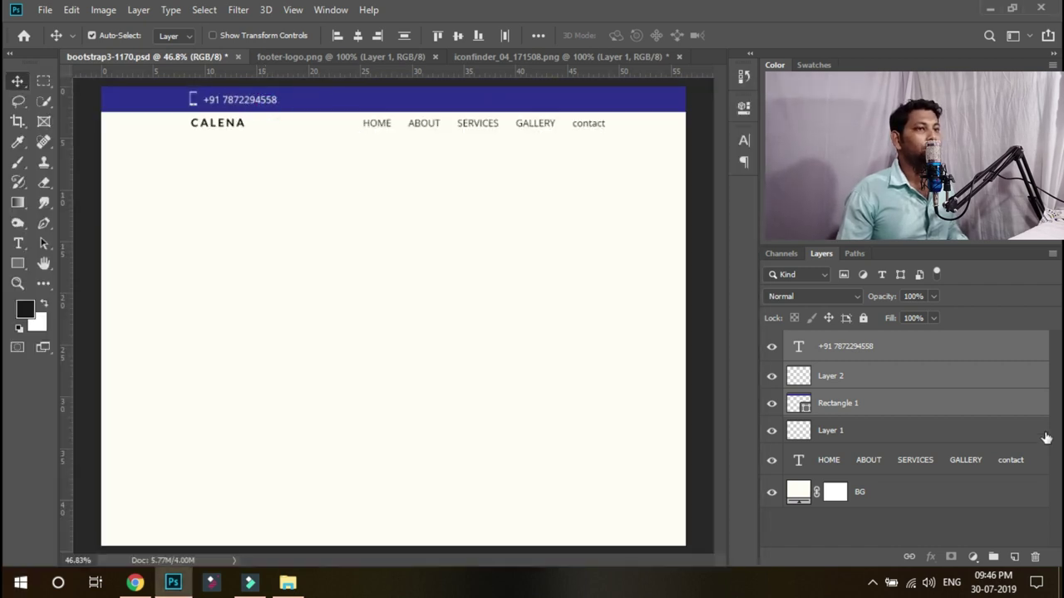
# - Add extra spacing before the phone text's divider, then return to Chrome's Iconfinder page
pyautogui.click(957, 335)
pyautogui.press('t')
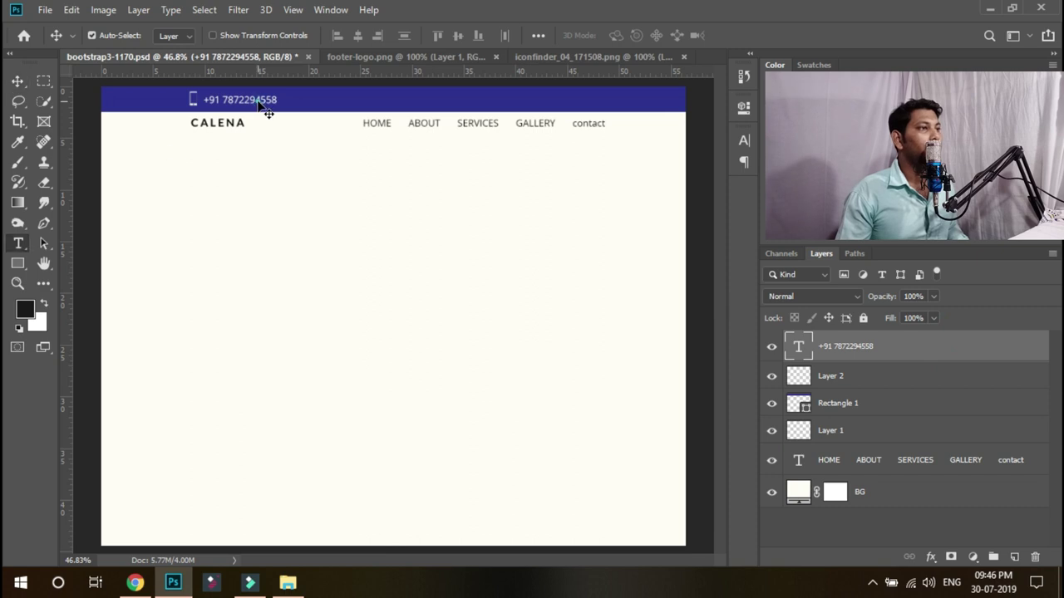
pyautogui.tripleClick(265, 100)
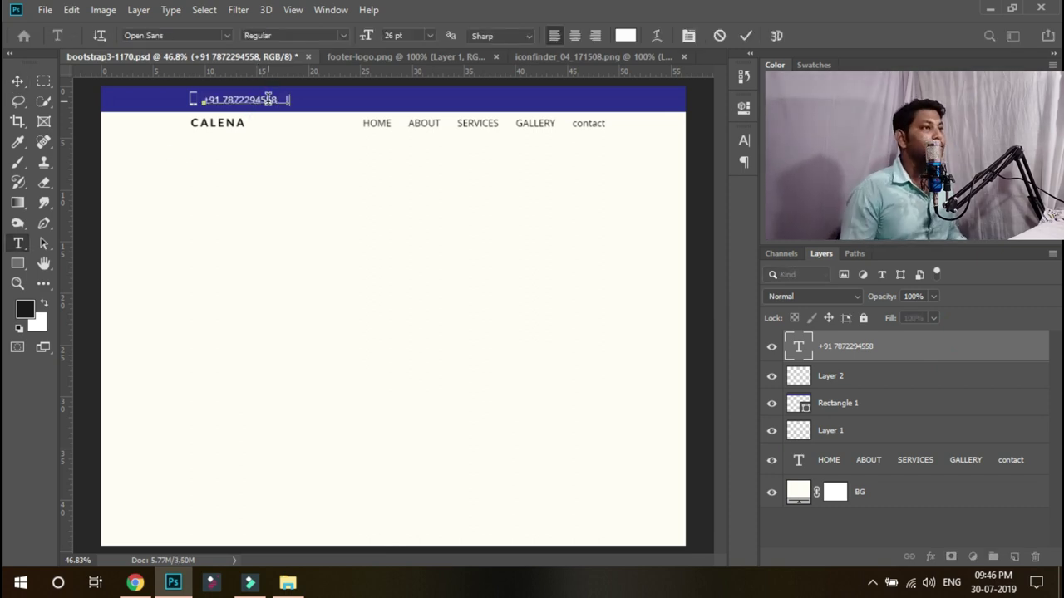
pyautogui.write('|')
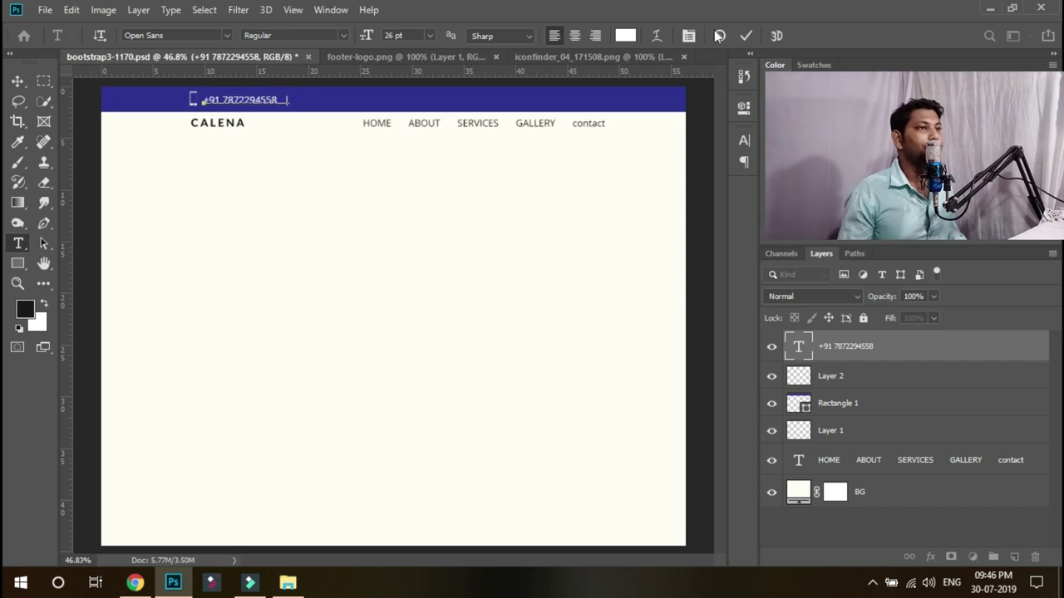
pyautogui.click(744, 43)
pyautogui.press('v')
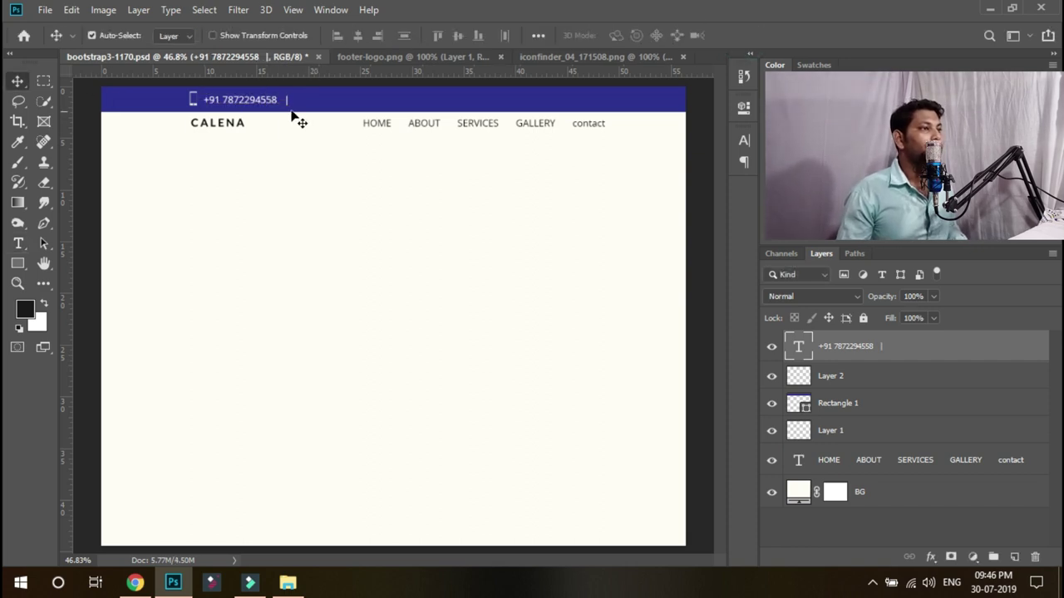
pyautogui.click(134, 583)
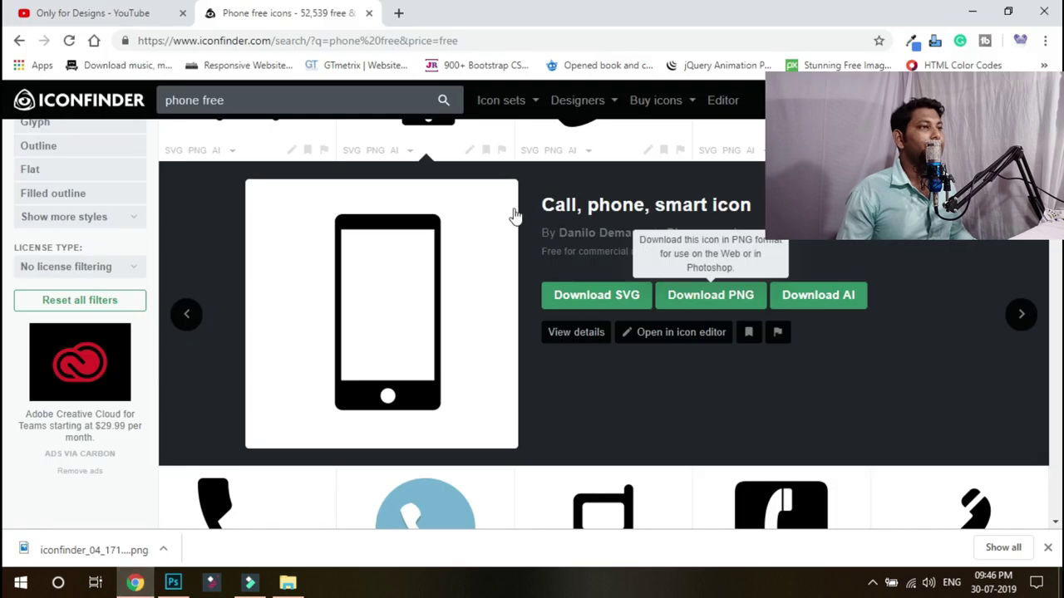
# - Search Iconfinder for 'mail' and open the black envelope icon
pyautogui.scroll(2, 514, 214)
pyautogui.click(280, 100)
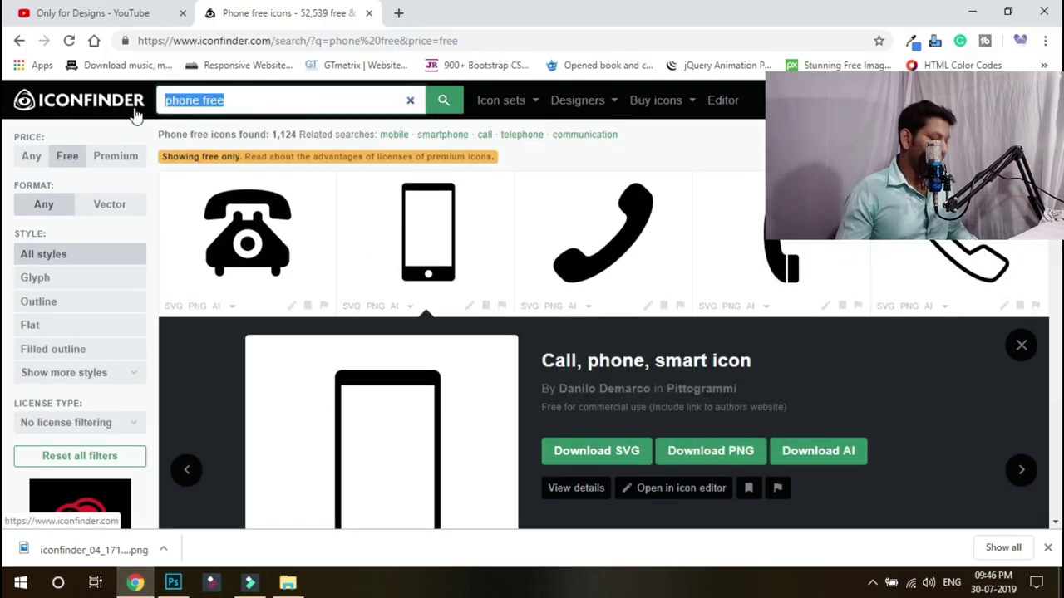
pyautogui.write('mail')
pyautogui.press('Return')
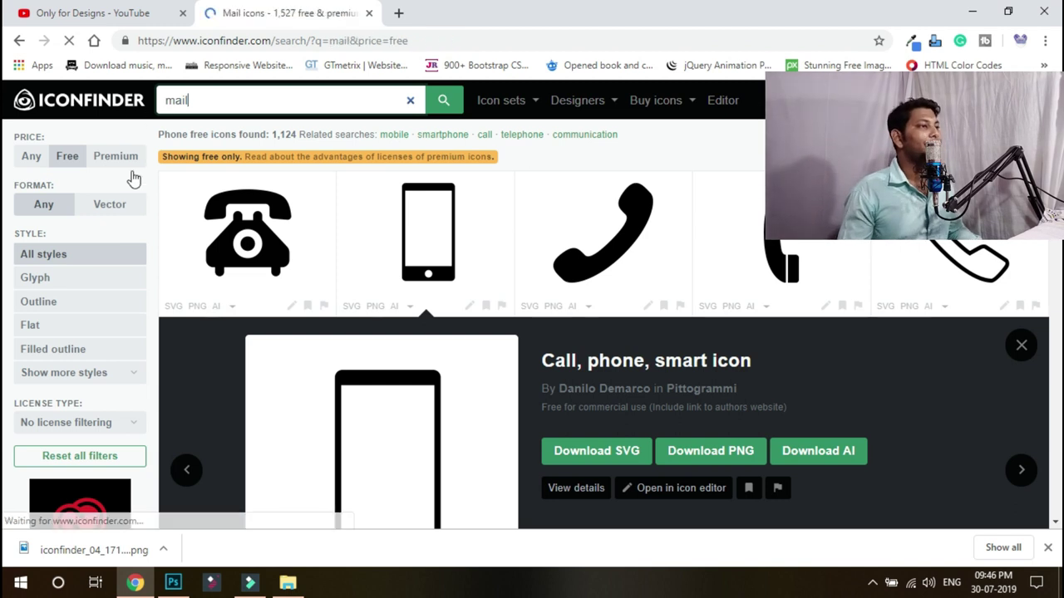
pyautogui.scroll(-1, 363, 250)
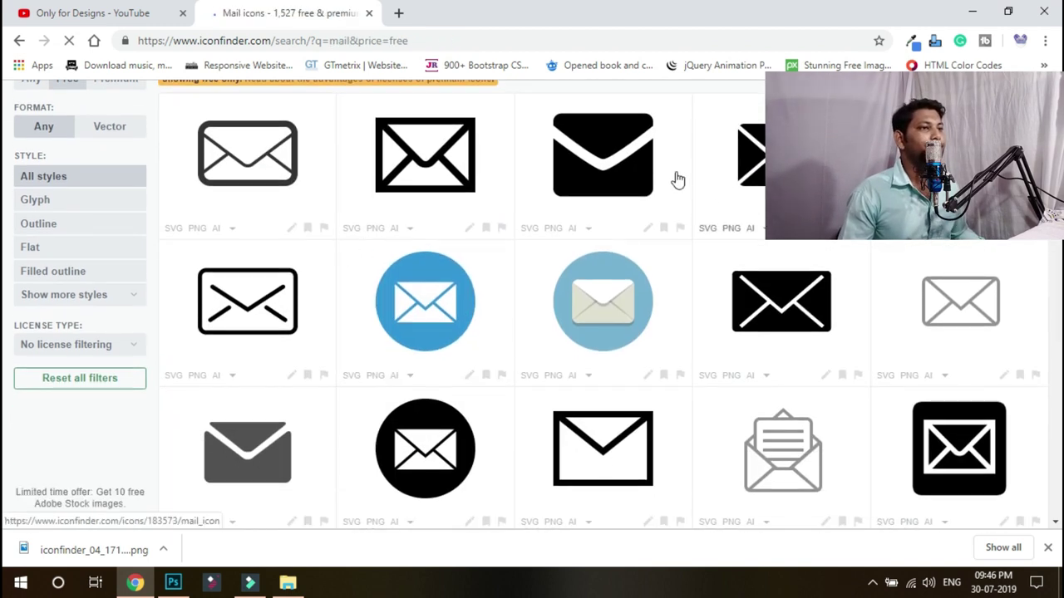
pyautogui.click(638, 169)
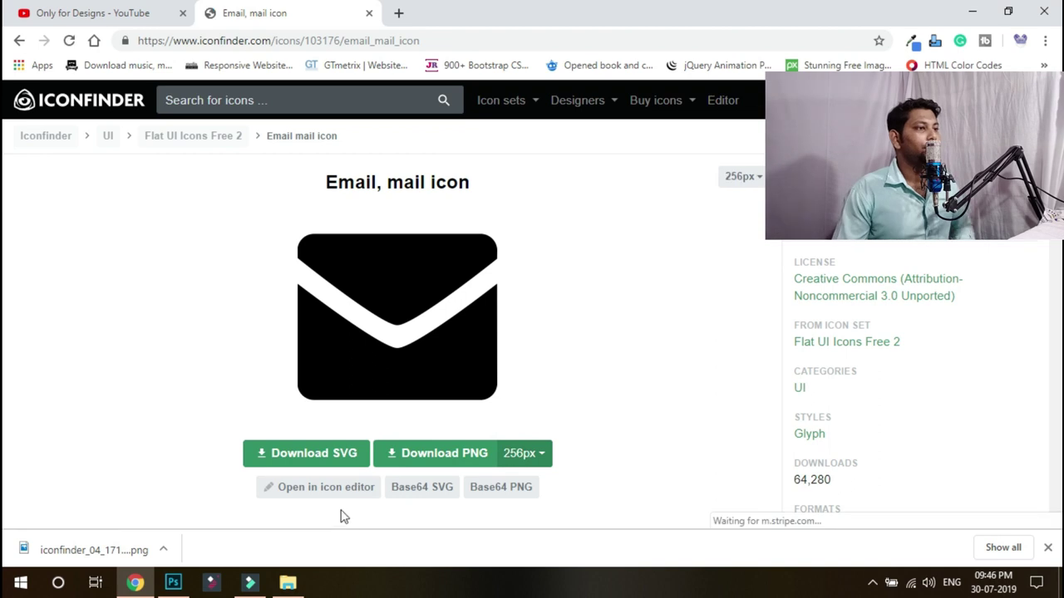
# - Download it as a 256px PNG, show iconfinder_mail-24_103176 in Downloads, and drag it to Photoshop
pyautogui.click(470, 456)
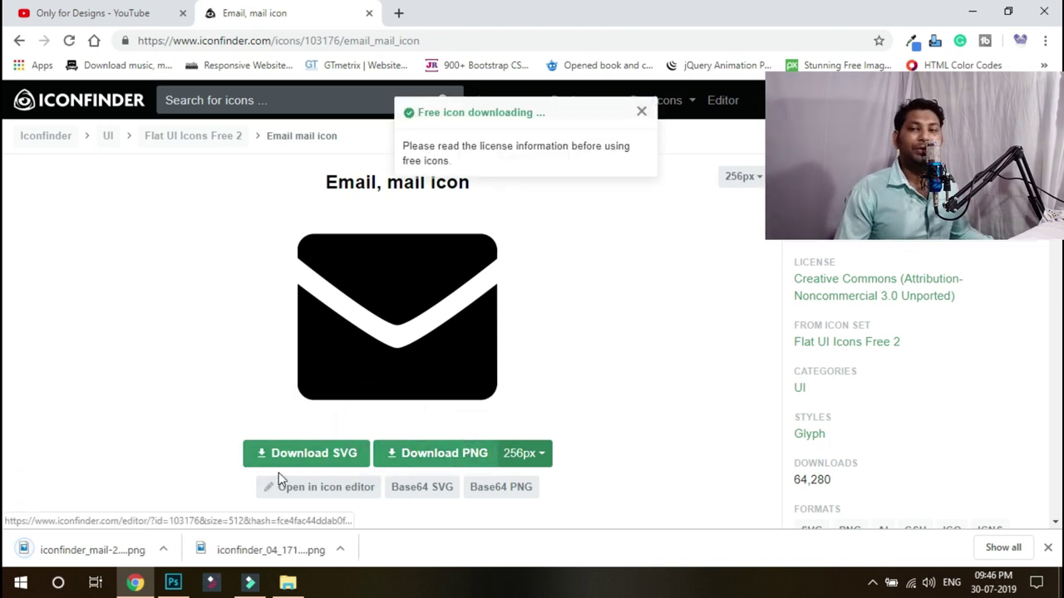
pyautogui.click(162, 549)
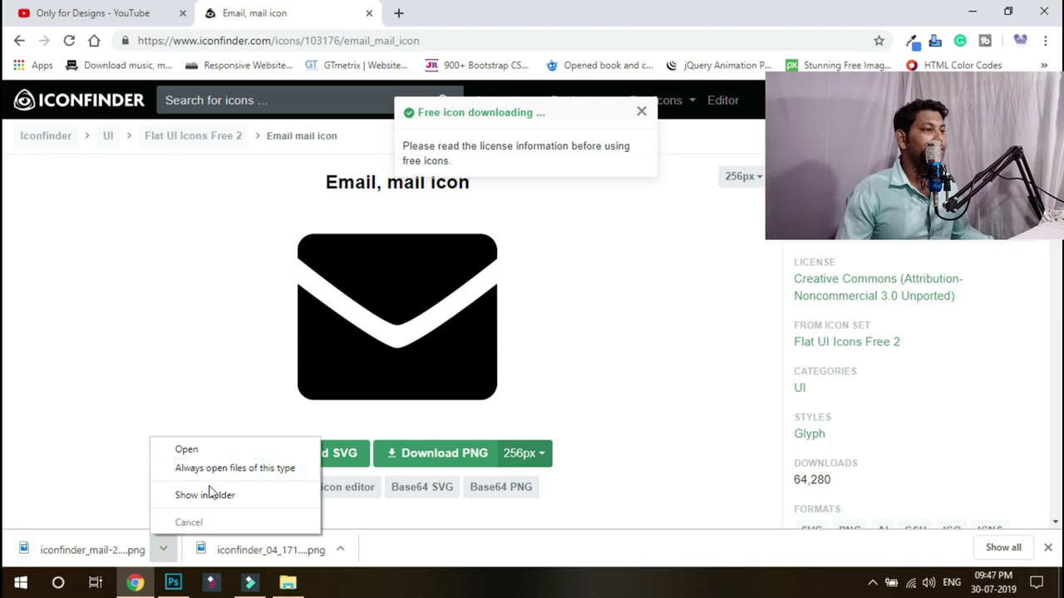
pyautogui.click(204, 494)
pyautogui.moveTo(372, 262)
pyautogui.mouseDown()
pyautogui.moveTo(331, 456)
pyautogui.moveTo(289, 328)
pyautogui.mouseUp()
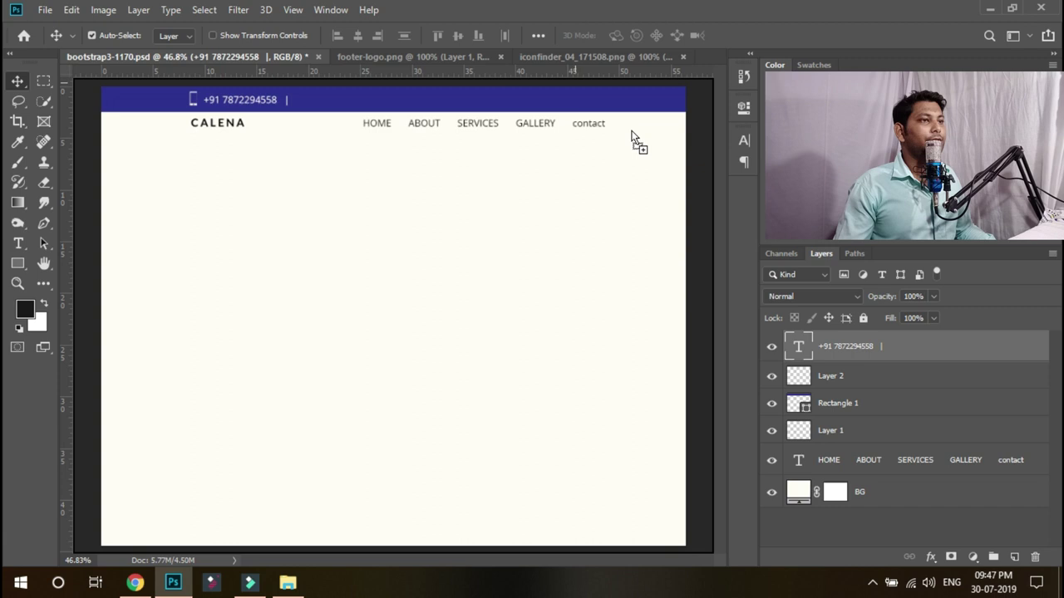
# - Open the mail icon PNG and close the phone-icon and footer-logo documents without saving
pyautogui.moveTo(510, 82); pyautogui.dragTo(708, 55)
pyautogui.click(406, 56)
pyautogui.click(551, 57)
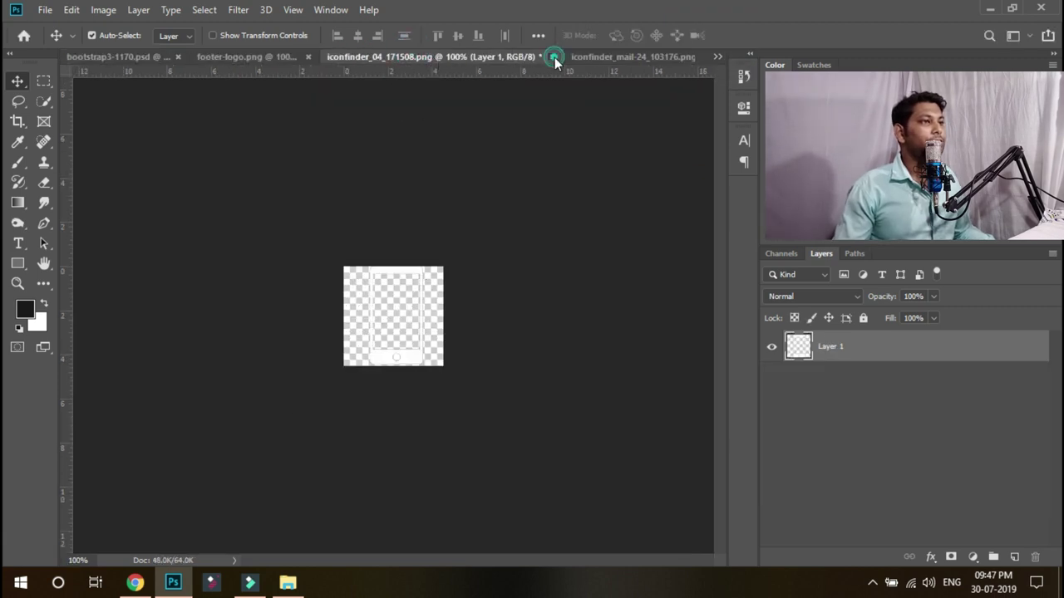
pyautogui.click(530, 225)
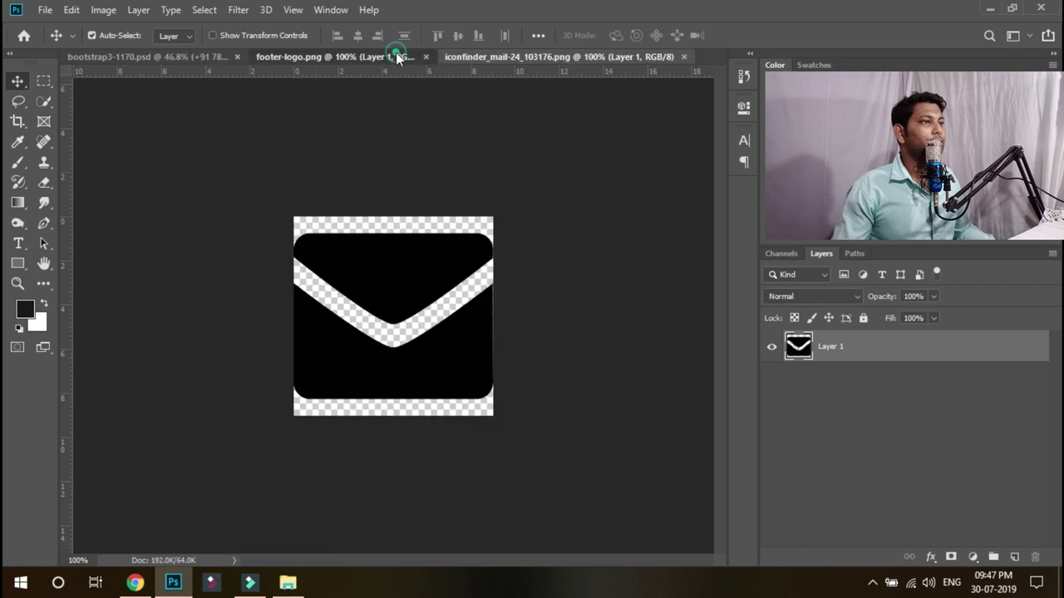
pyautogui.click(390, 57)
pyautogui.click(467, 57)
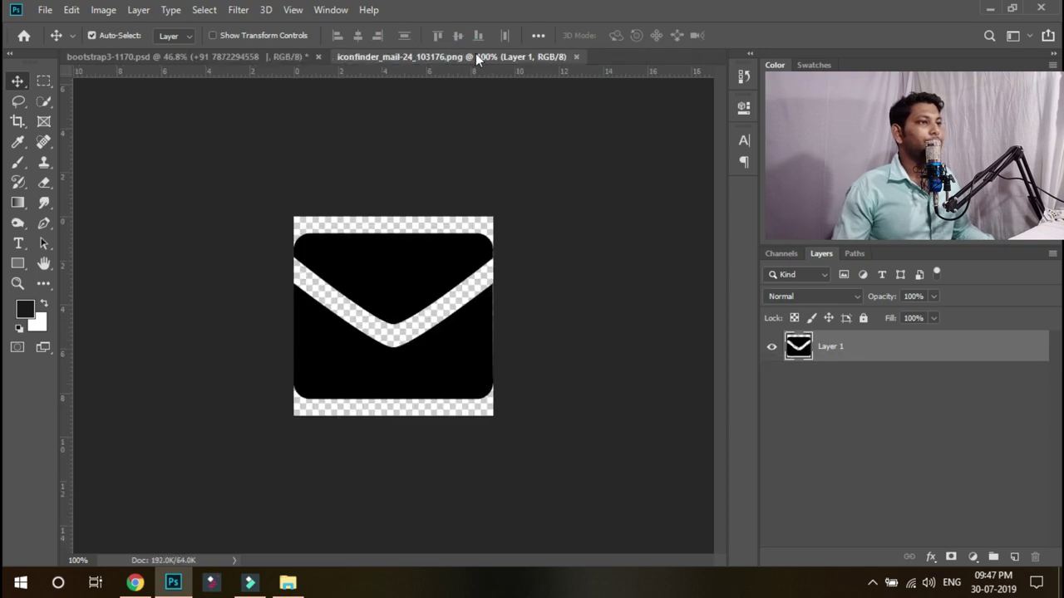
# - Fill the black envelope shape with white, deselect, and drag it into the bootstrap3 mockup
pyautogui.click(43, 100)
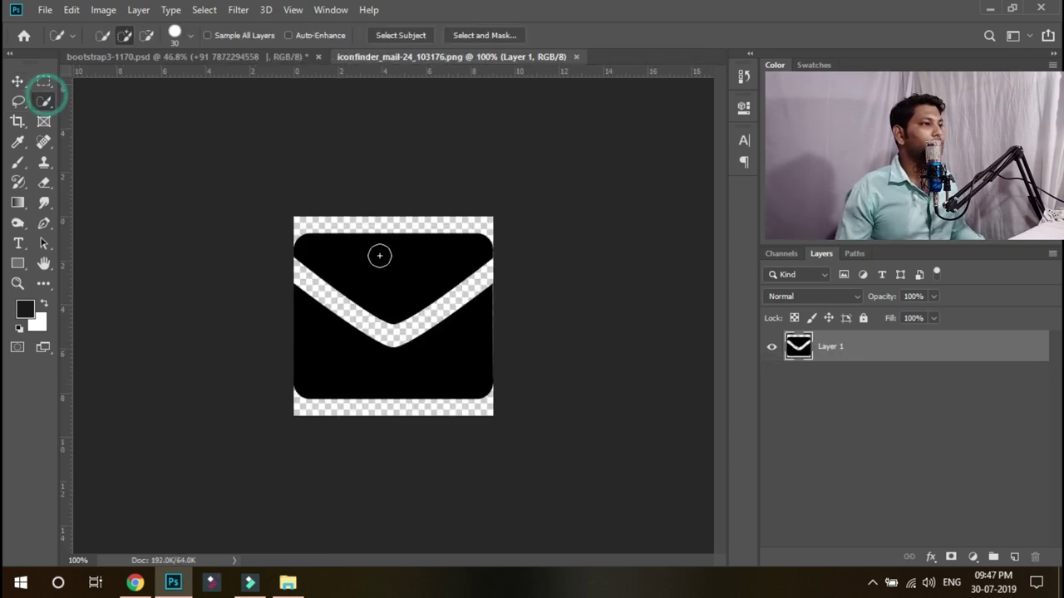
pyautogui.click(286, 250)
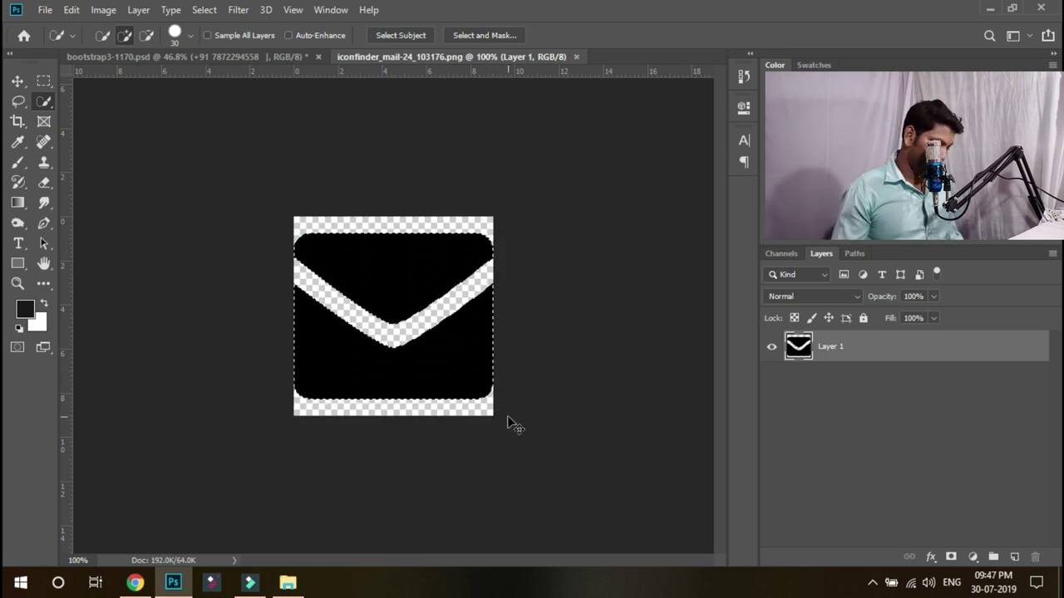
pyautogui.hotkey('ctrl', 'BackSpace')
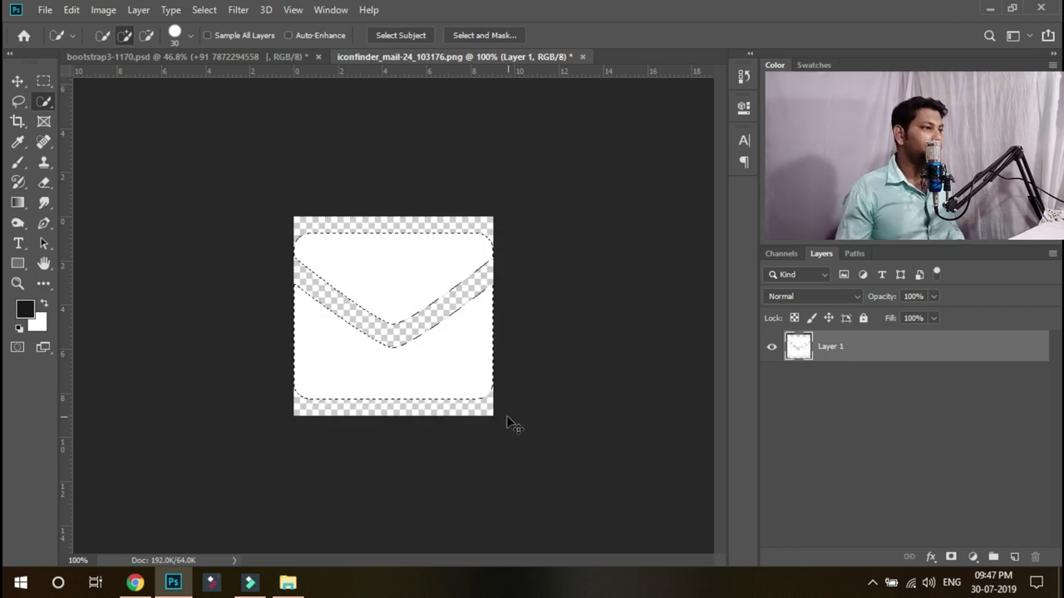
pyautogui.hotkey('ctrl', 'd')
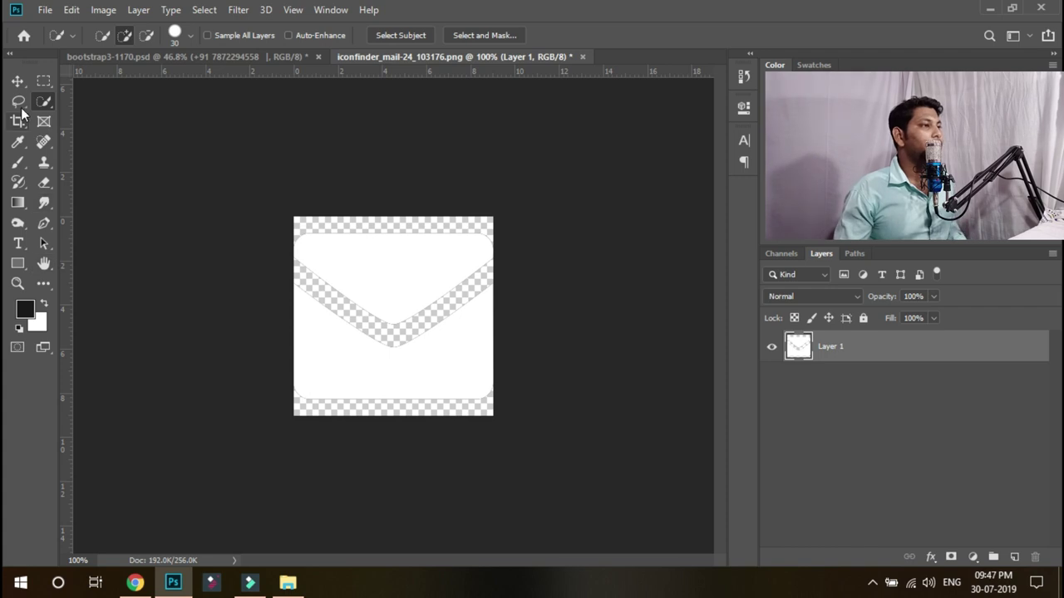
pyautogui.click(18, 80)
pyautogui.moveTo(368, 290)
pyautogui.mouseDown()
pyautogui.moveTo(207, 77)
pyautogui.moveTo(415, 100)
pyautogui.mouseUp()
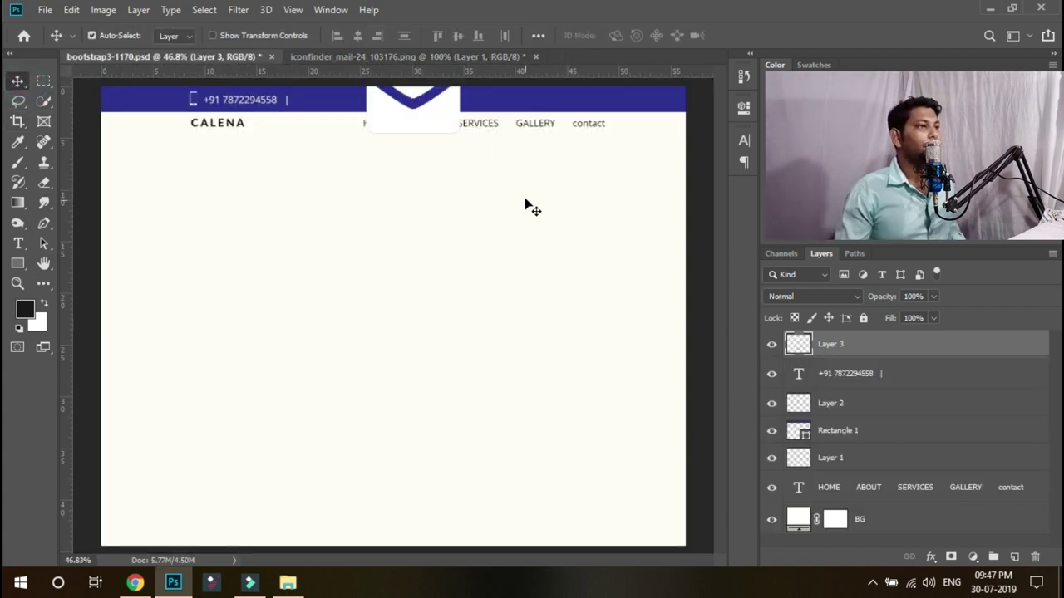
# - Scale the envelope layer down to about 24% of its size
pyautogui.keyDown('alt'); pyautogui.scroll(2, 494, 240); pyautogui.keyUp('alt')
pyautogui.scroll(2, 485, 373)
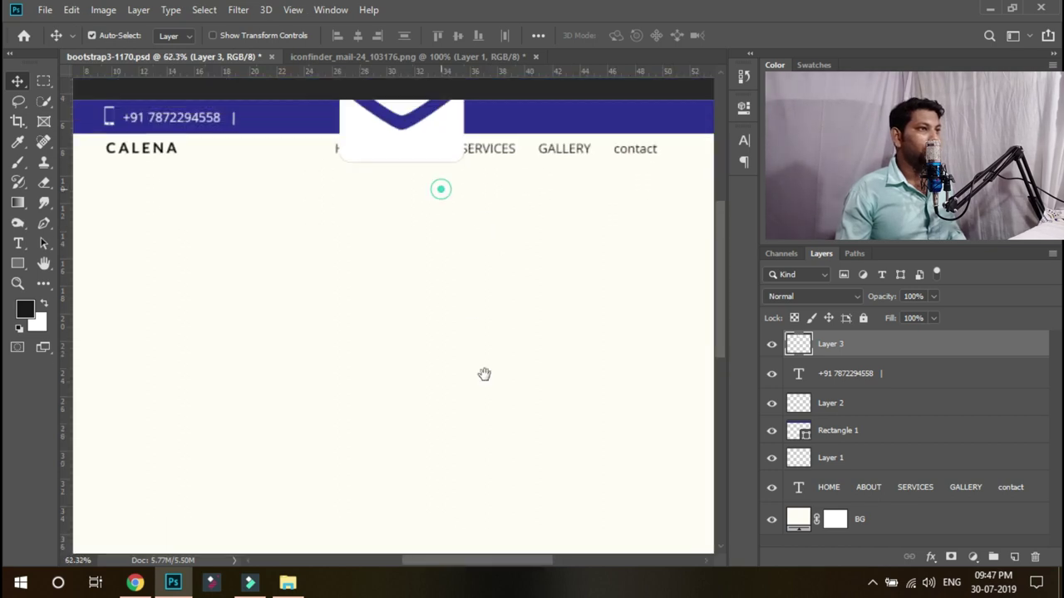
pyautogui.scroll(4, 530, 385)
pyautogui.hotkey('ctrl', 't')
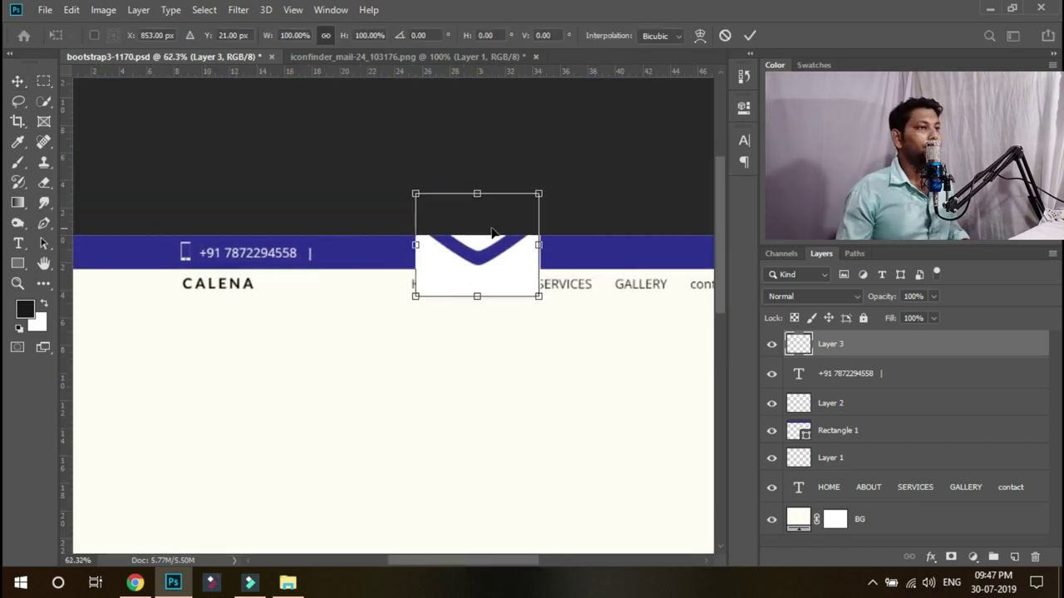
pyautogui.moveTo(547, 187)
pyautogui.mouseDown()
pyautogui.moveTo(438, 286)
pyautogui.moveTo(379, 255)
pyautogui.moveTo(386, 244)
pyautogui.moveTo(338, 255)
pyautogui.mouseUp()
pyautogui.press('Return')
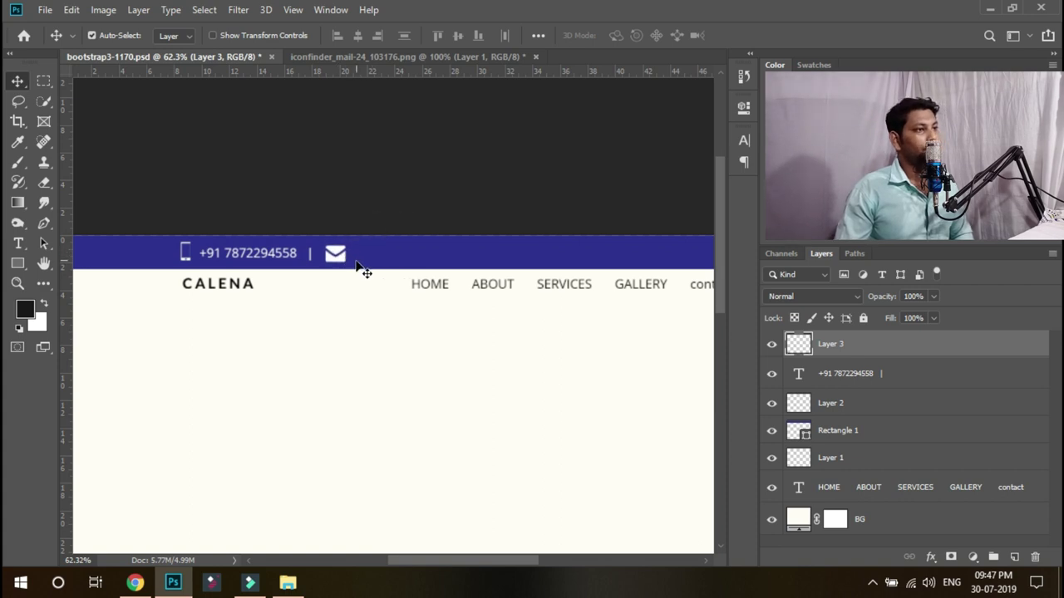
# - Shrink the envelope icon further to about 79% within the header
pyautogui.hotkey('ctrl', '0')
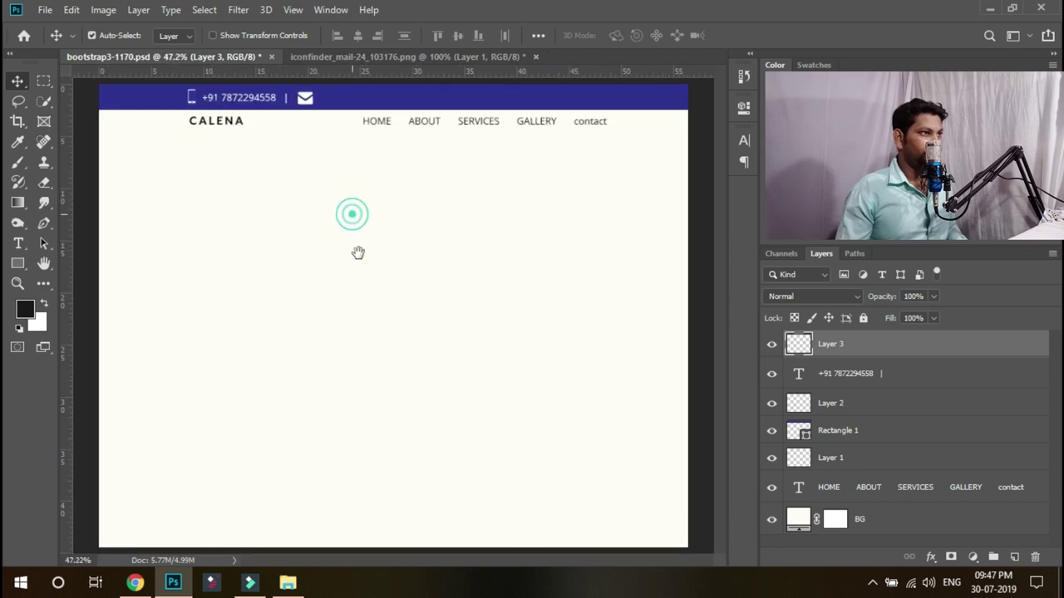
pyautogui.moveTo(305, 154); pyautogui.dragTo(334, 204)
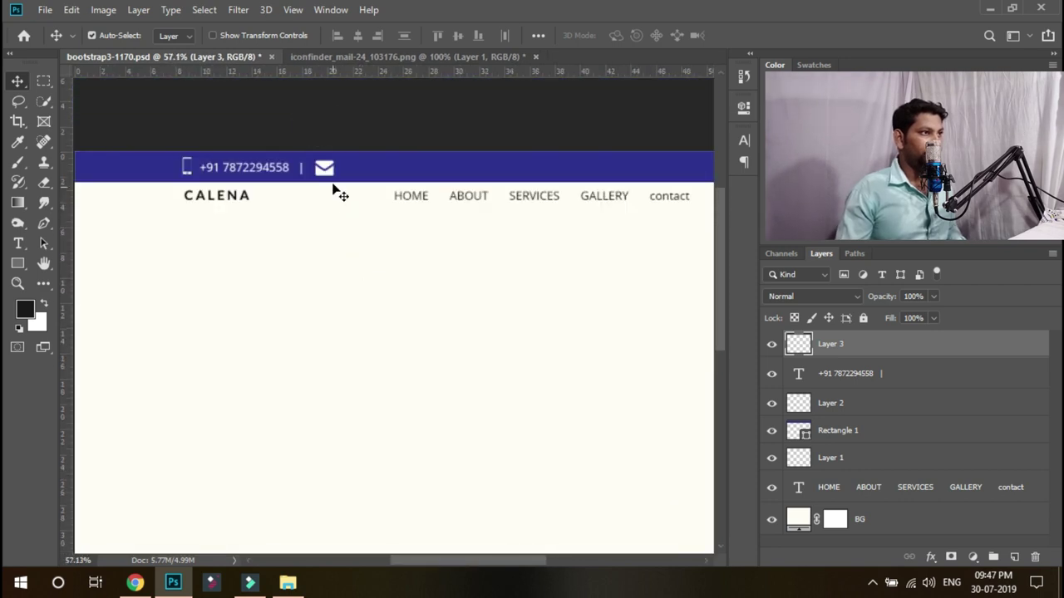
pyautogui.click(329, 172)
pyautogui.hotkey('ctrl', 't')
pyautogui.click(334, 179)
pyautogui.moveTo(334, 178); pyautogui.dragTo(332, 177)
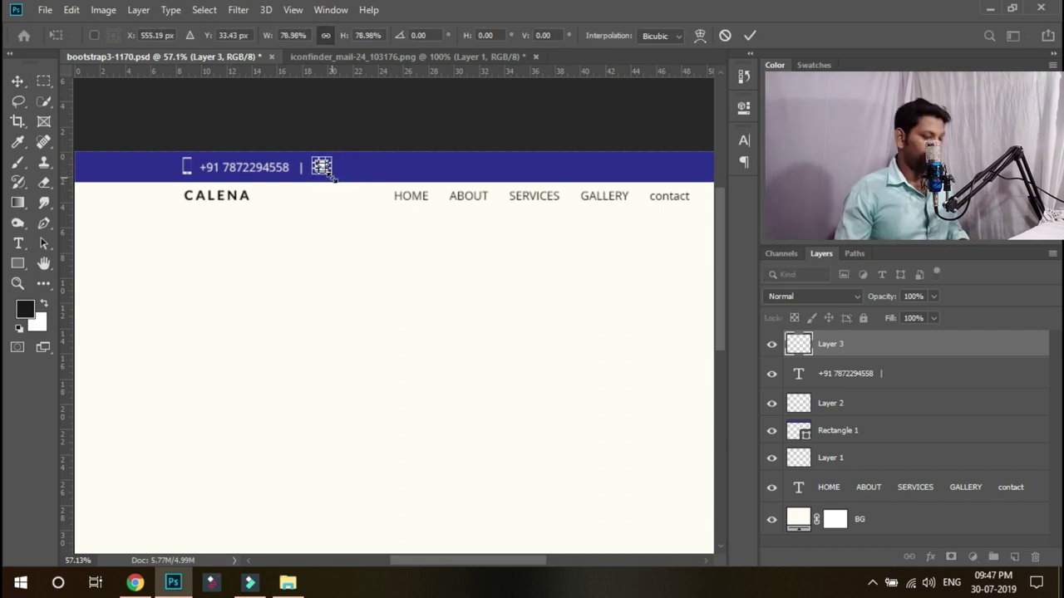
pyautogui.press('Return')
# - Add a horizontal guide along the top bar and keep the envelope layer active
pyautogui.click(324, 167)
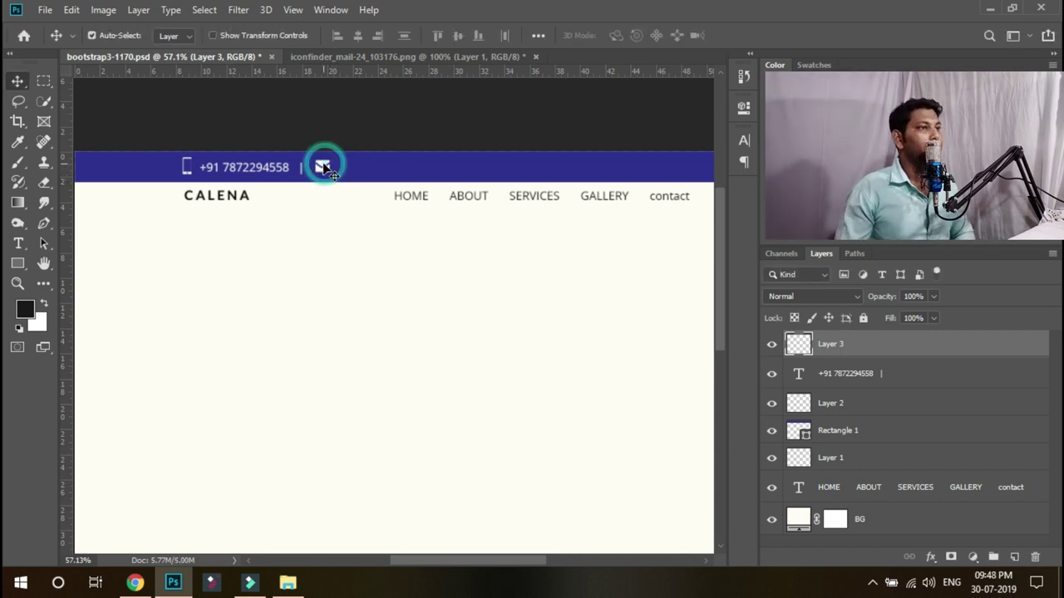
pyautogui.moveTo(376, 74); pyautogui.dragTo(363, 158)
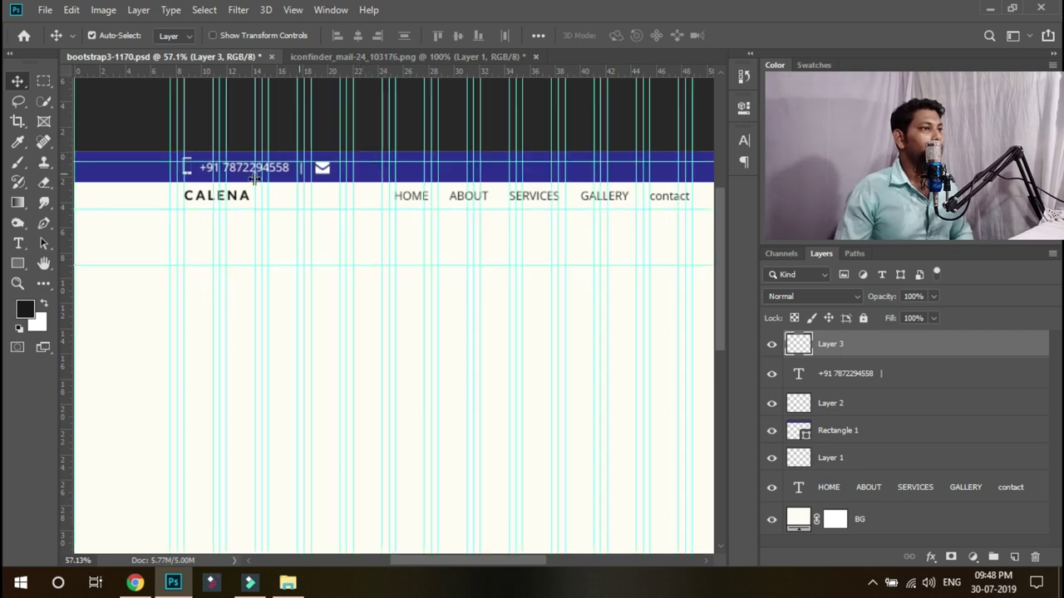
pyautogui.click(189, 175)
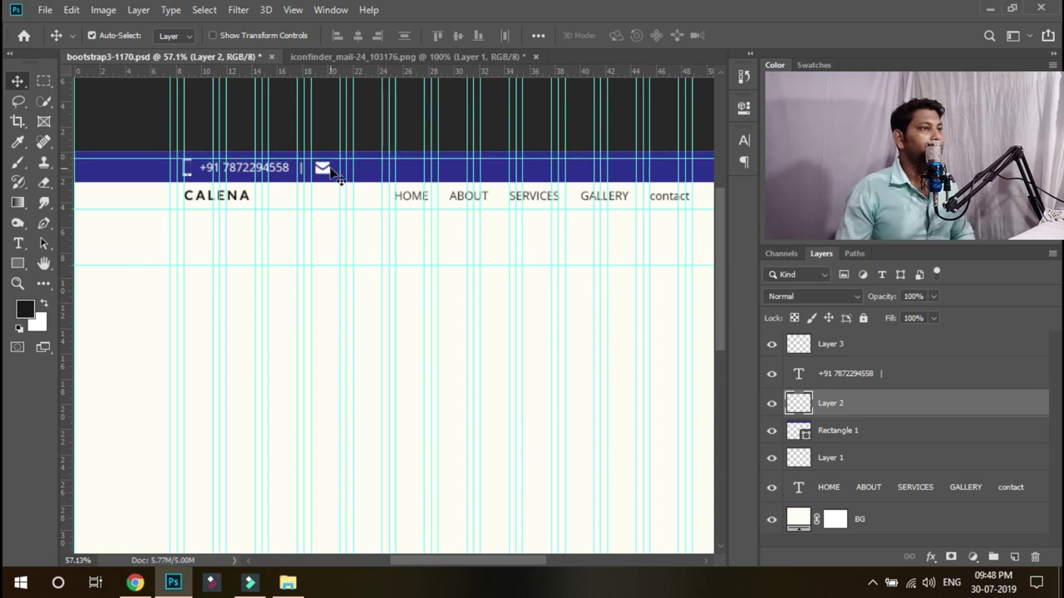
pyautogui.click(324, 170)
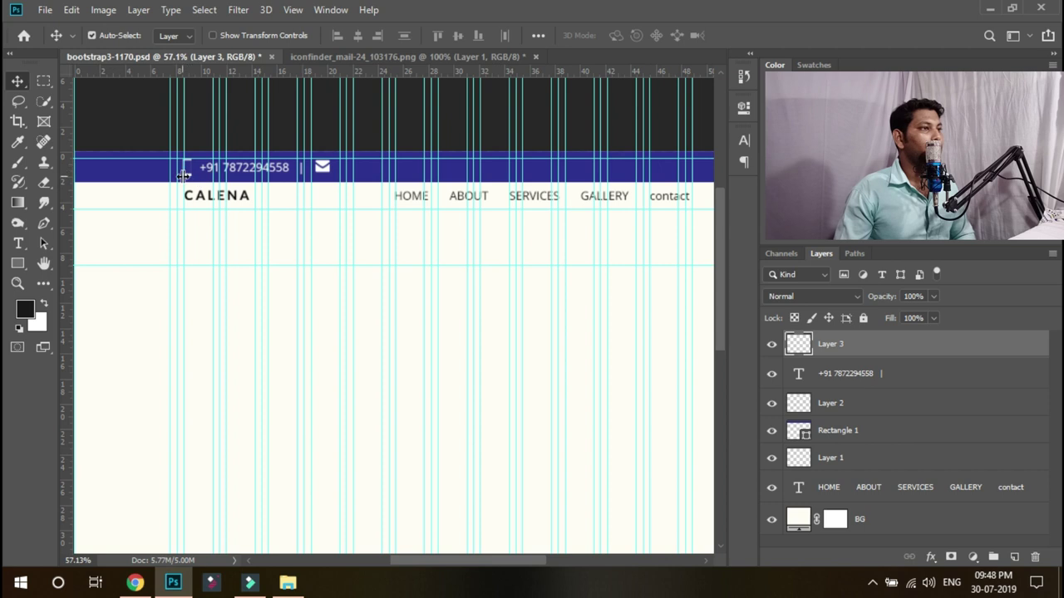
# - Duplicate the phone text beside the envelope and replace the number with the email address
pyautogui.click(274, 167)
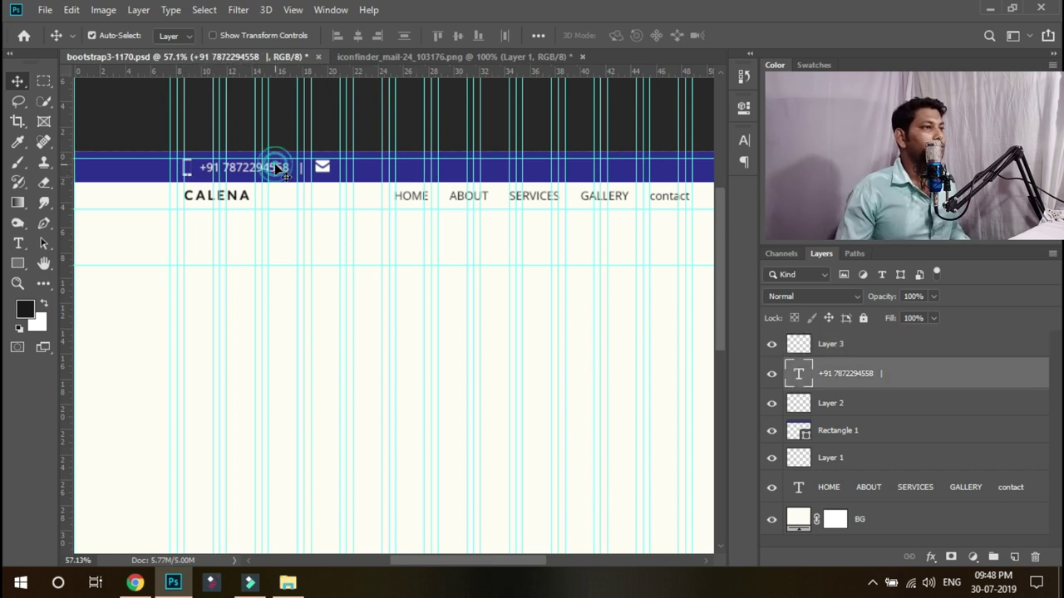
pyautogui.moveTo(279, 169)
pyautogui.mouseDown()
pyautogui.moveTo(422, 171)
pyautogui.moveTo(391, 170)
pyautogui.mouseUp()
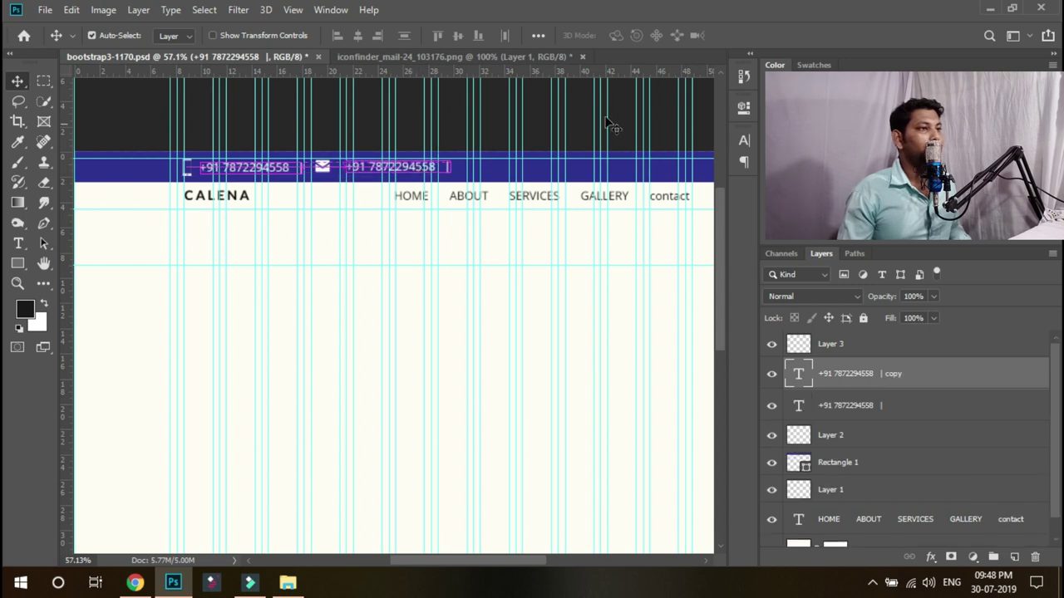
pyautogui.moveTo(598, 133); pyautogui.dragTo(592, 132)
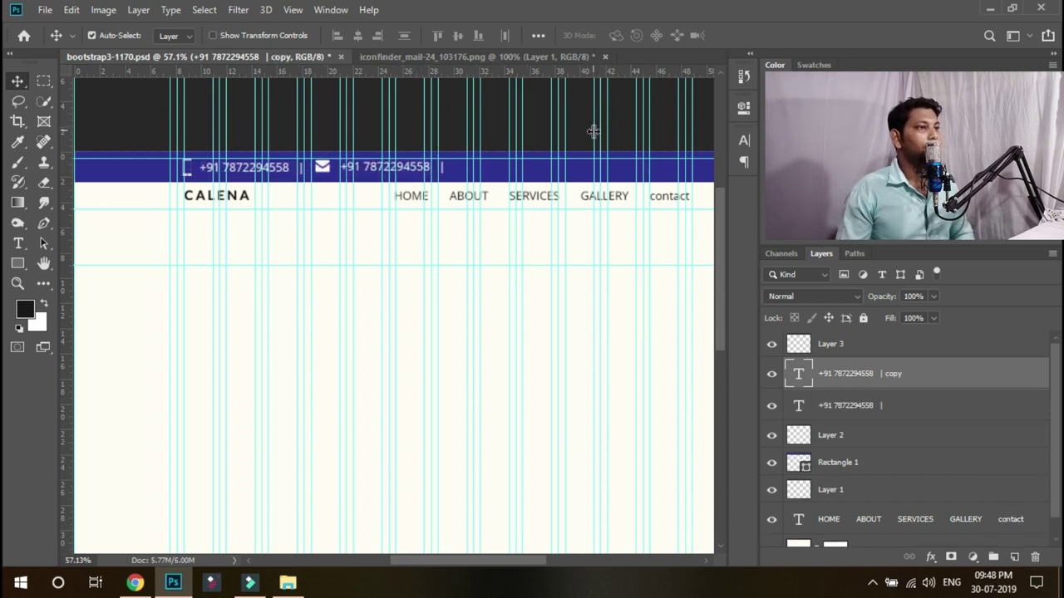
pyautogui.doubleClick(405, 168)
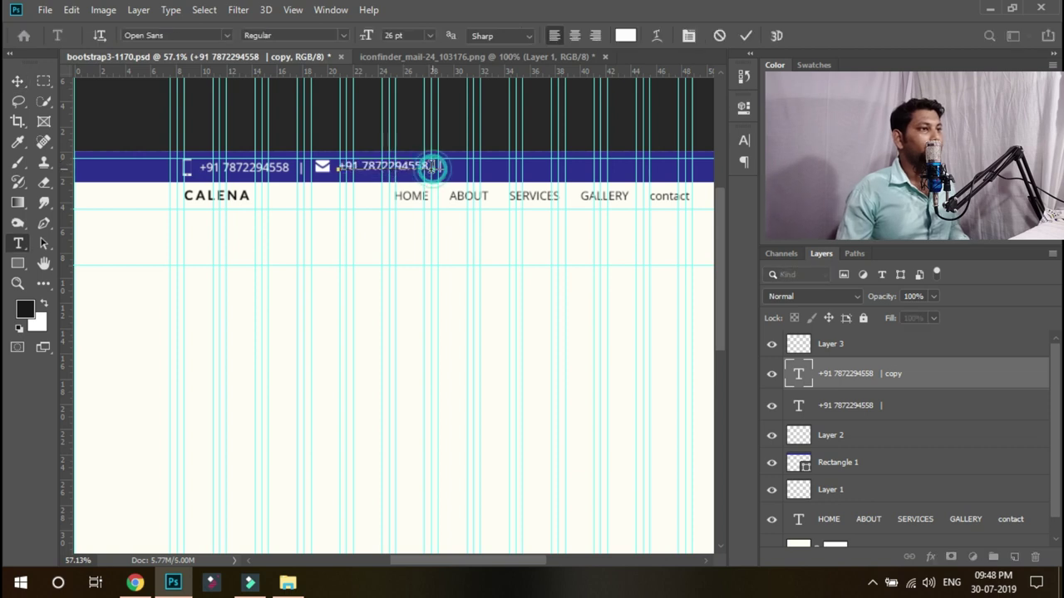
pyautogui.moveTo(429, 166); pyautogui.dragTo(343, 168)
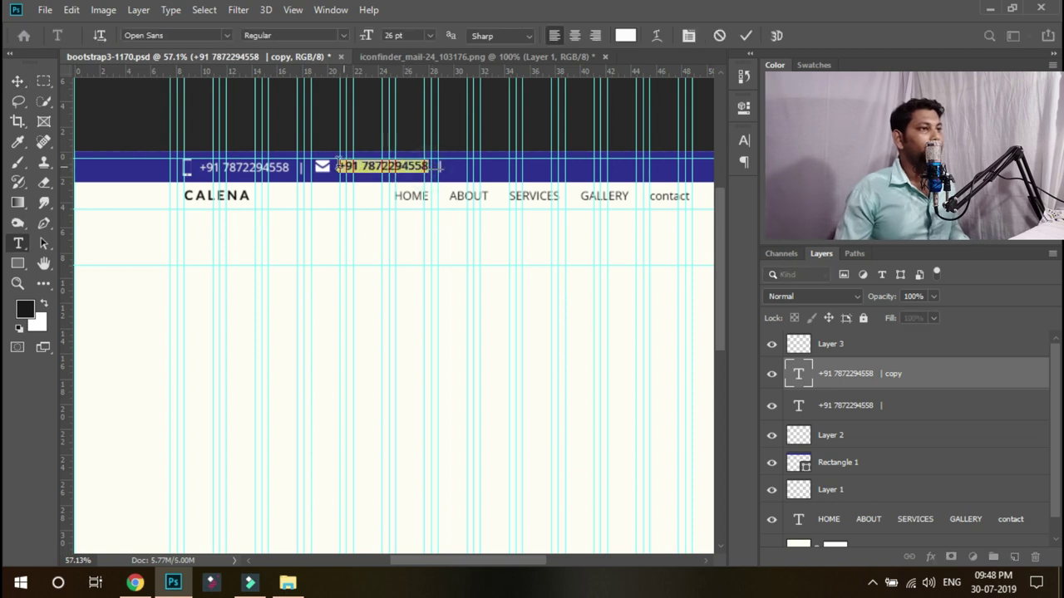
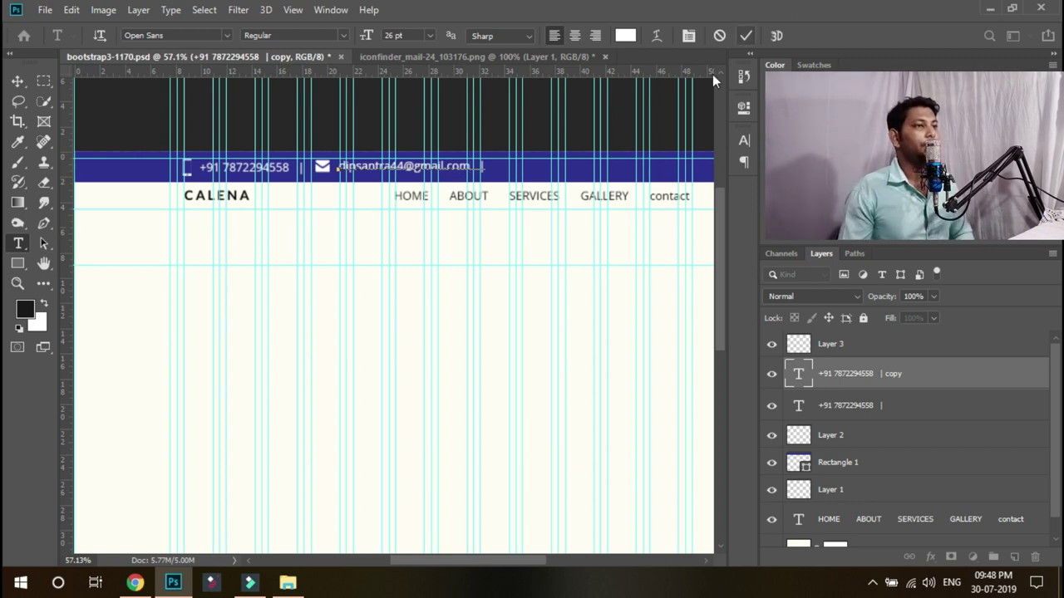
pyautogui.click(749, 35)
pyautogui.press('v')
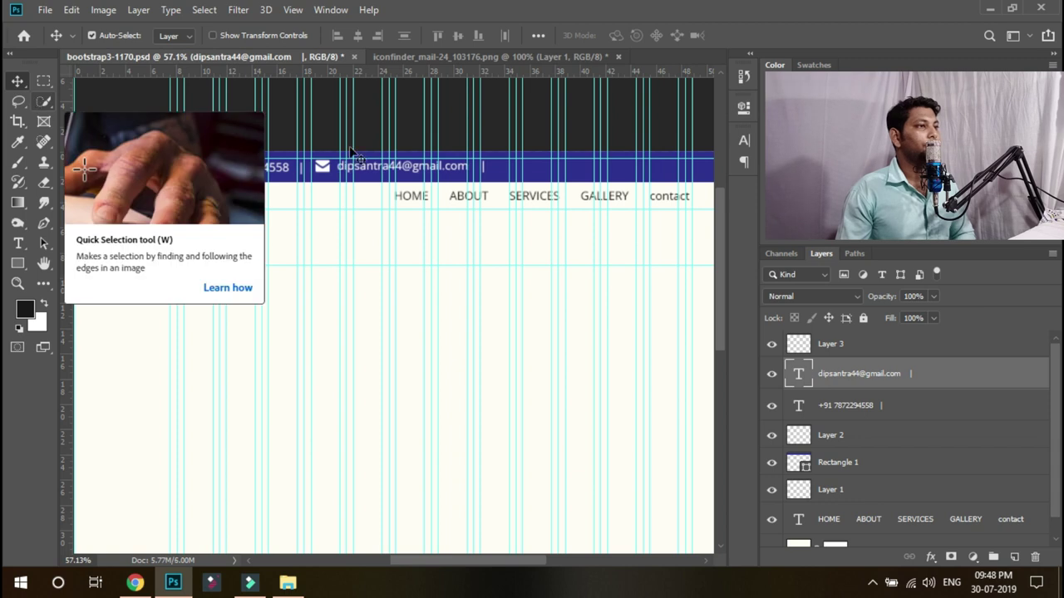
# - Hide the guides, fit the mockup in view, and bring up the Iconfinder page in Chrome
pyautogui.click(324, 169)
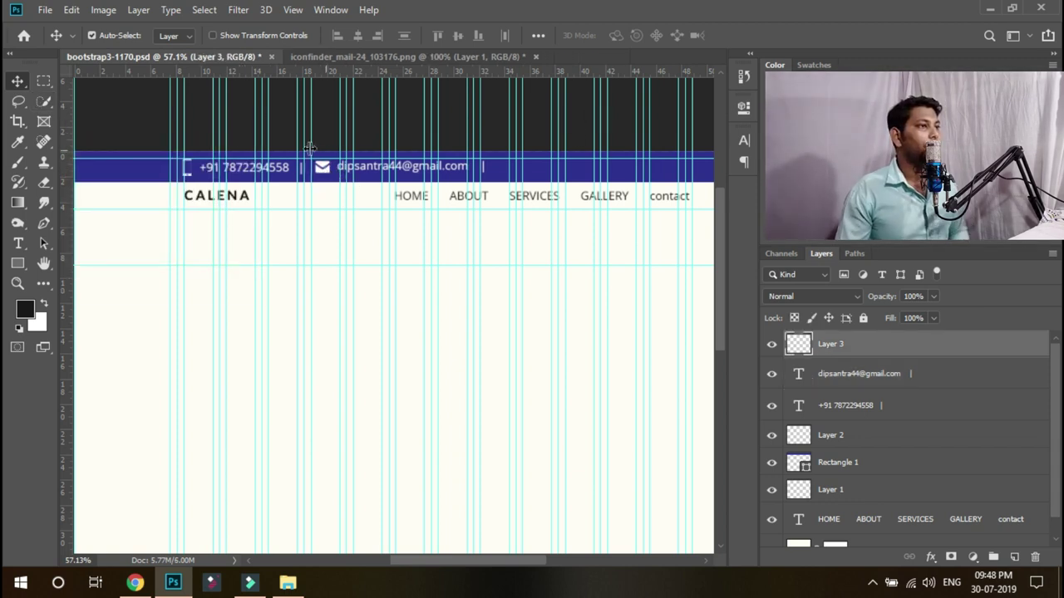
pyautogui.hotkey('ctrl', ';')
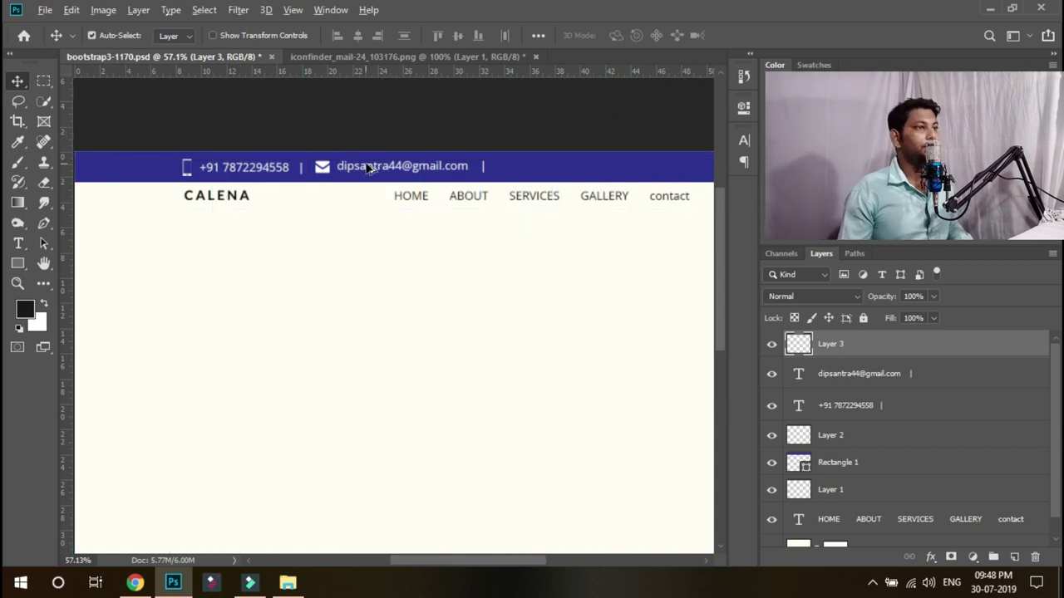
pyautogui.scroll(-2, 368, 166)
pyautogui.hotkey('ctrl', '0')
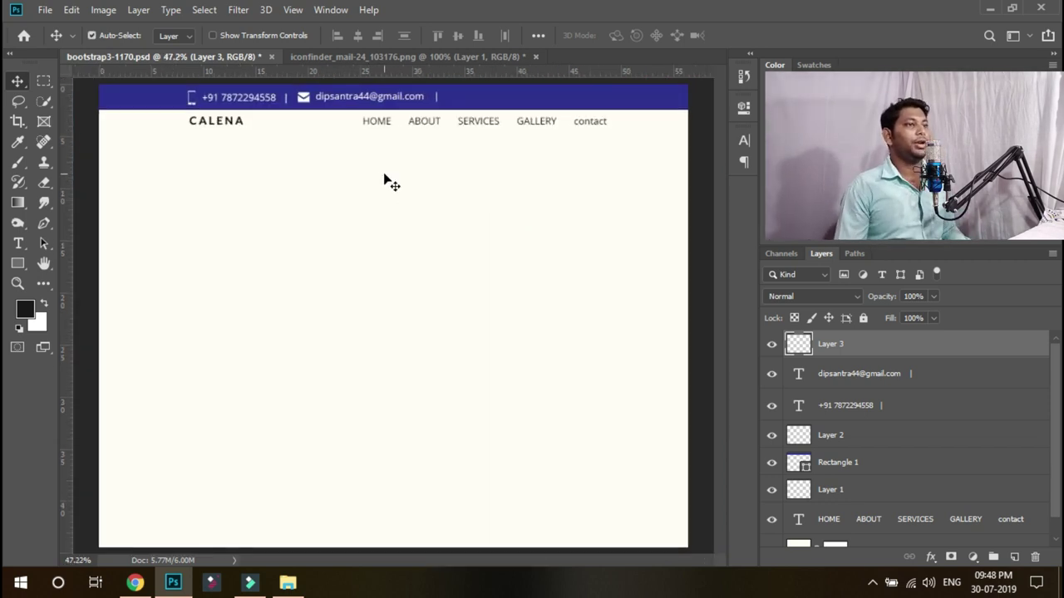
pyautogui.click(494, 125)
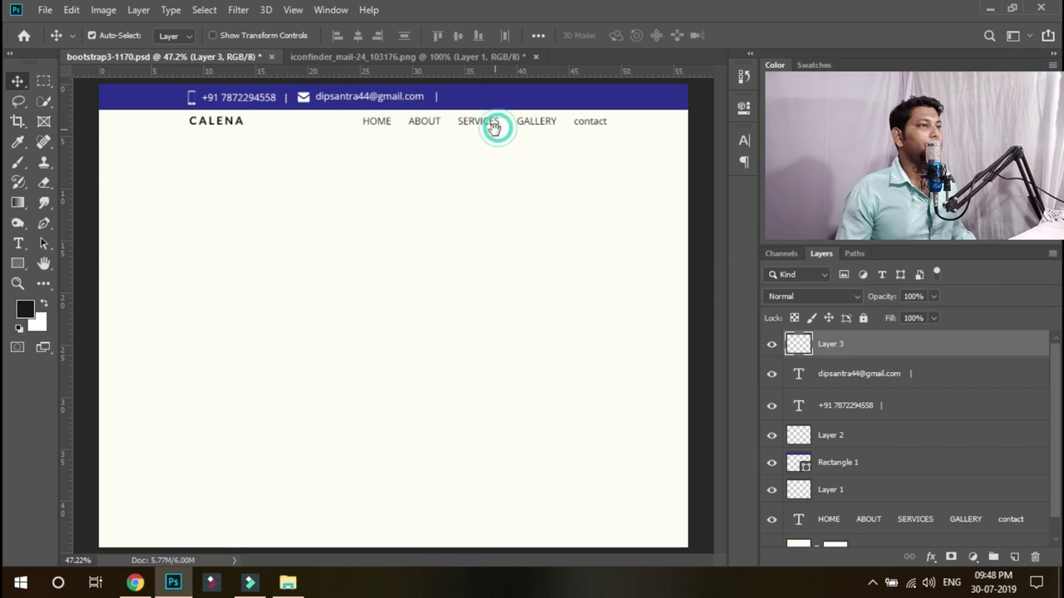
pyautogui.click(507, 166)
pyautogui.scroll(1, 566, 108)
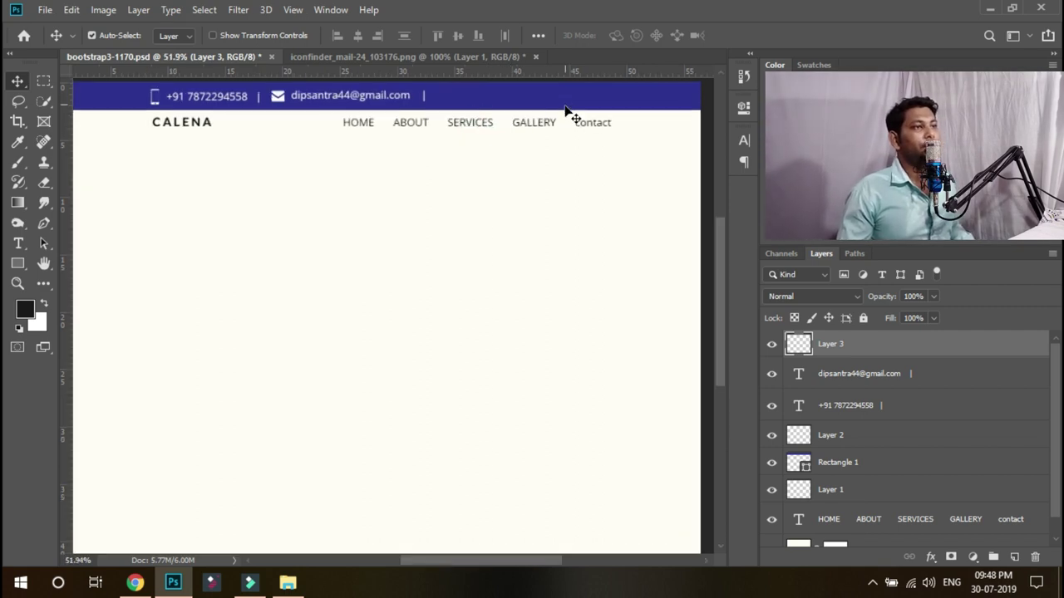
pyautogui.moveTo(585, 171); pyautogui.dragTo(578, 185)
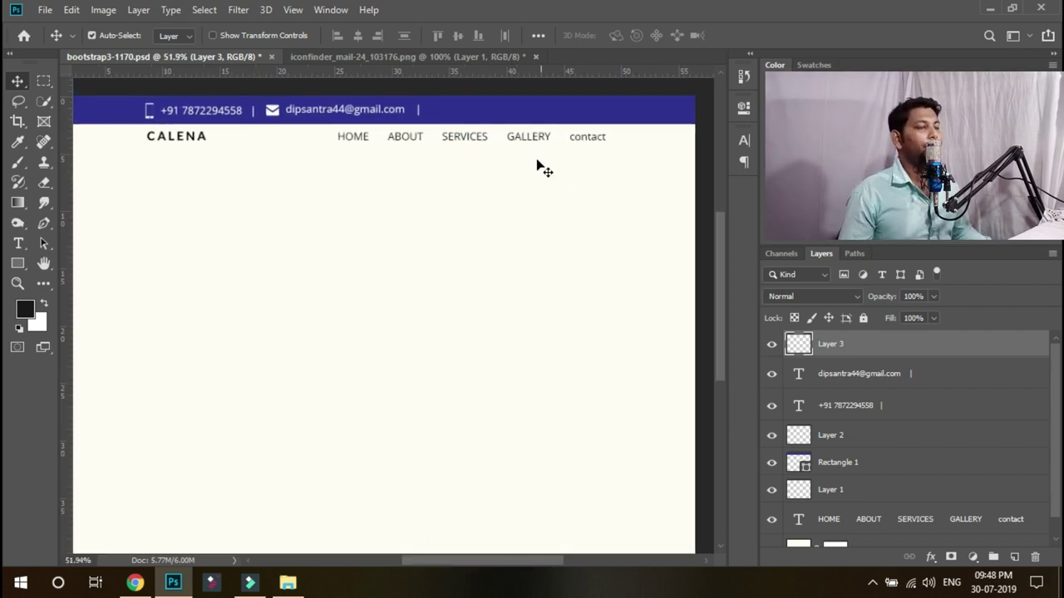
pyautogui.click(135, 582)
# - Search Iconfinder for 'facebook' and scroll through the results
pyautogui.click(295, 99)
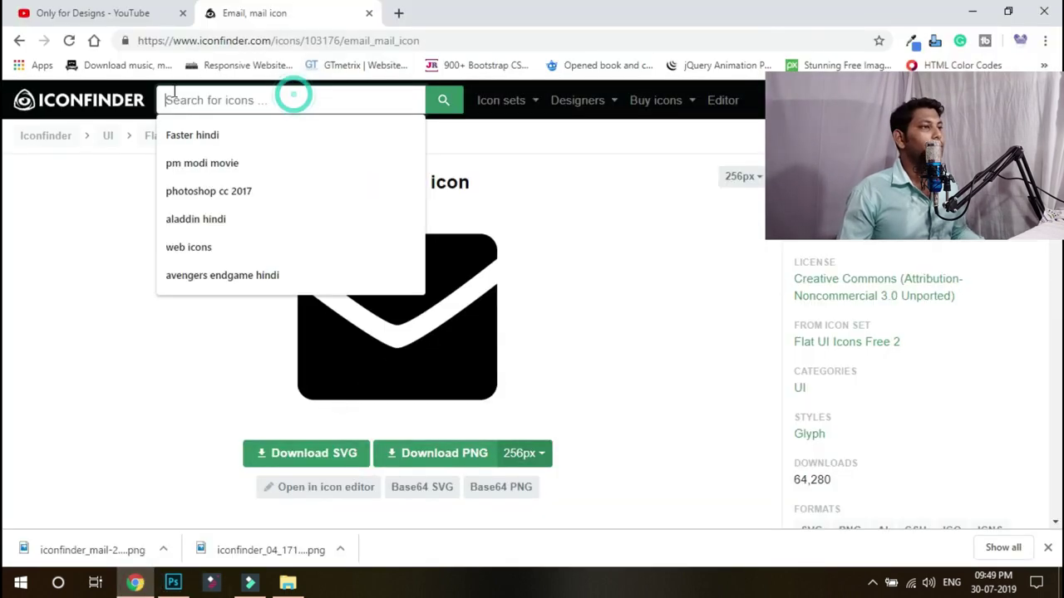
pyautogui.write('fac')
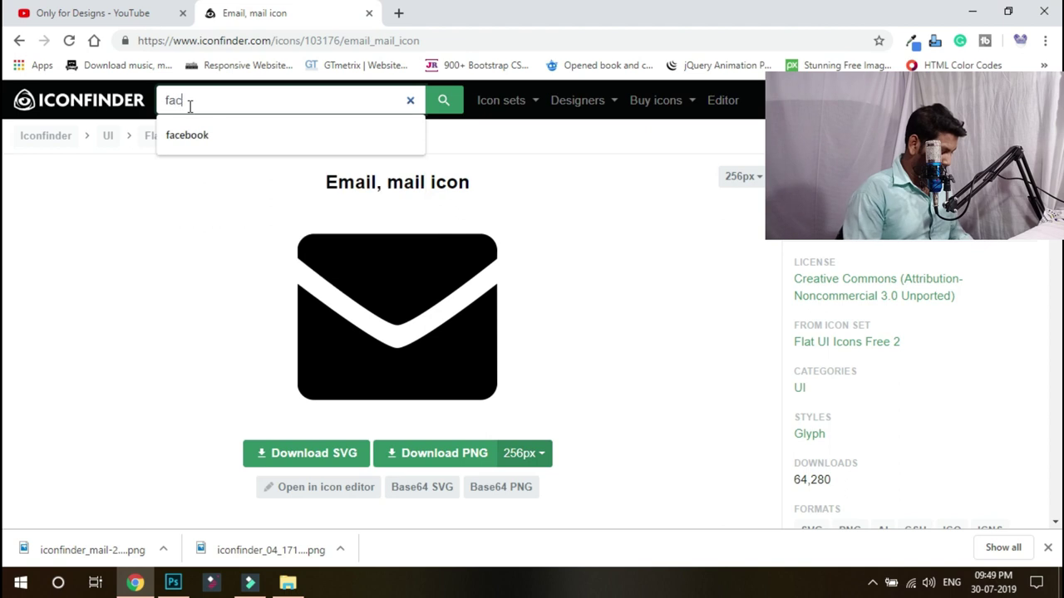
pyautogui.write('ebook')
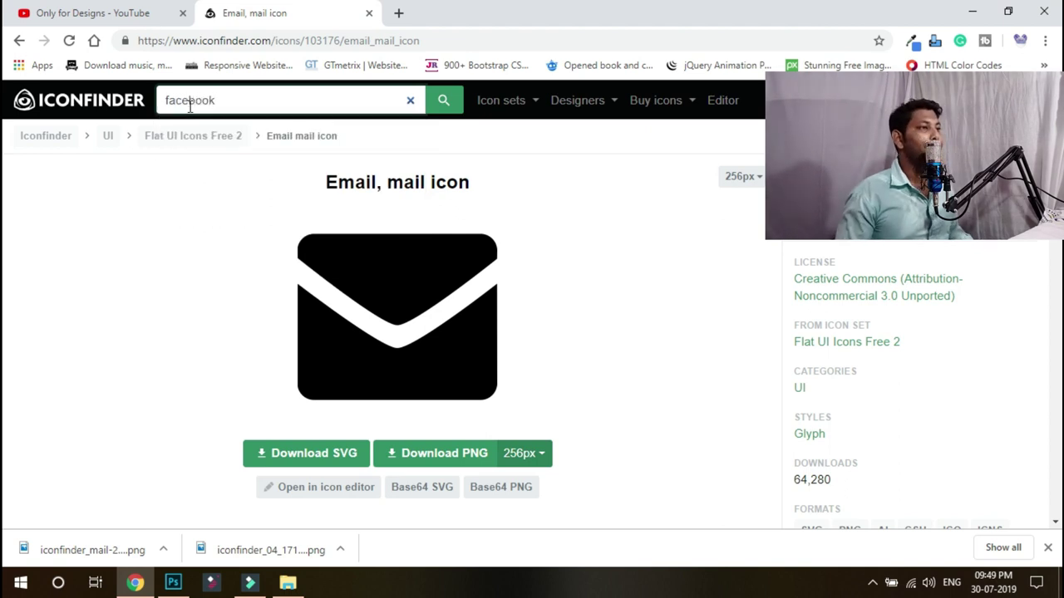
pyautogui.press('Return')
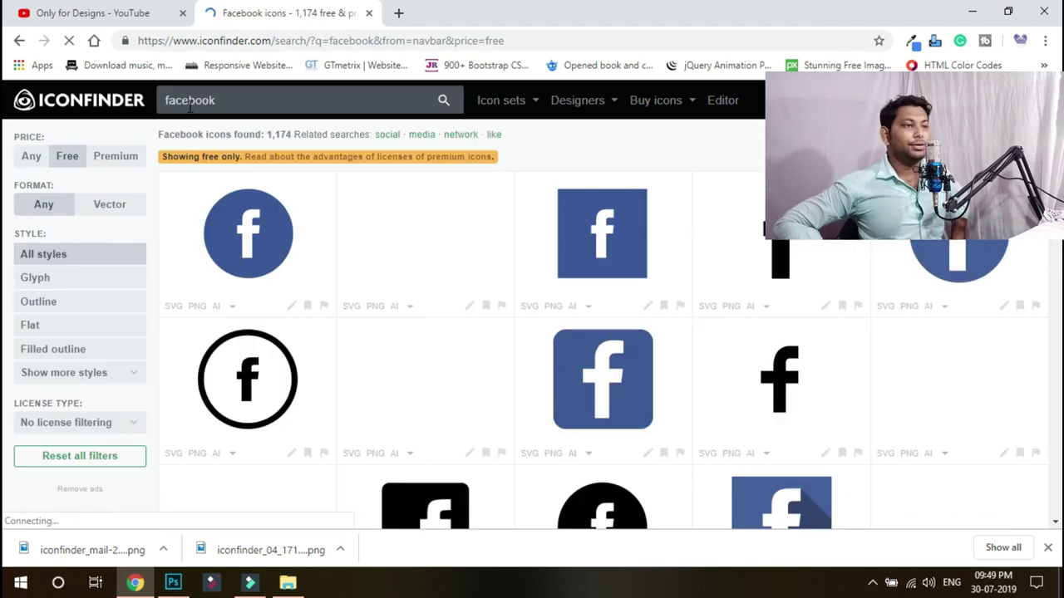
pyautogui.scroll(-3, 494, 316)
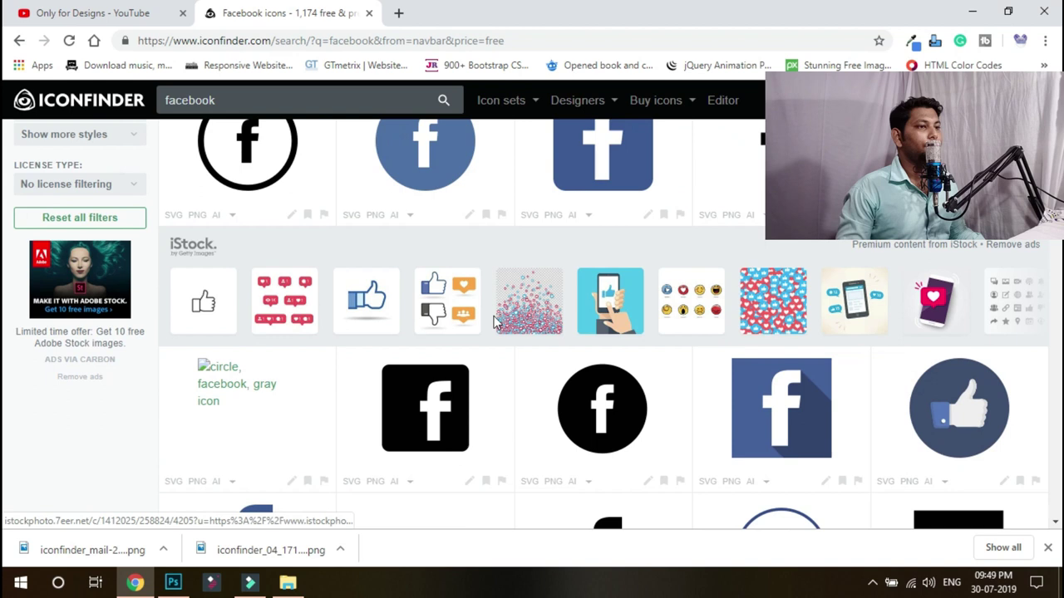
pyautogui.scroll(-2, 493, 315)
pyautogui.scroll(-1, 594, 344)
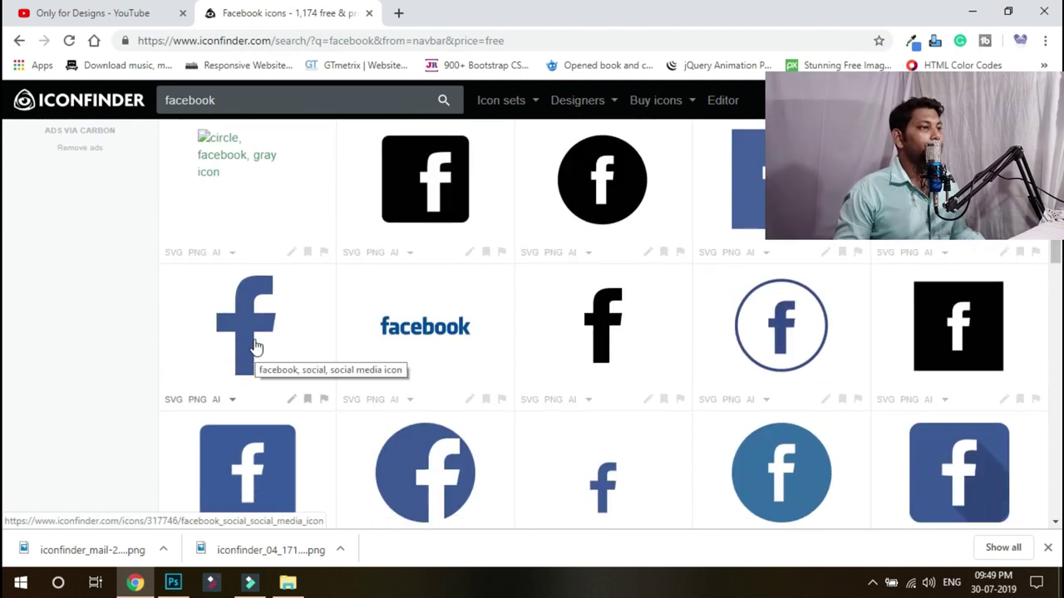
pyautogui.scroll(-2, 316, 349)
pyautogui.scroll(-3, 499, 352)
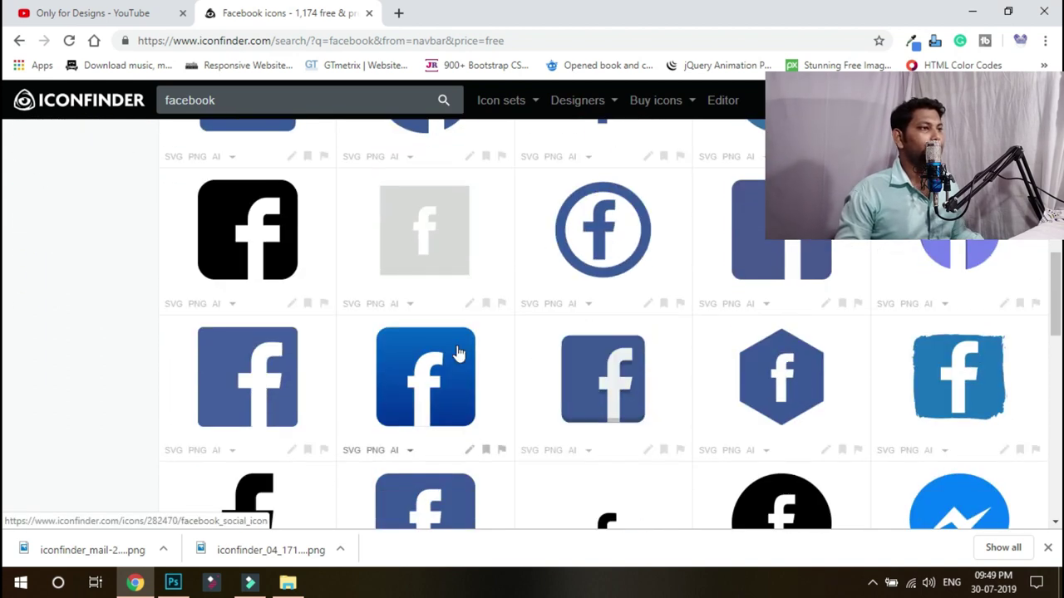
pyautogui.scroll(-1, 482, 349)
pyautogui.scroll(-1, 499, 347)
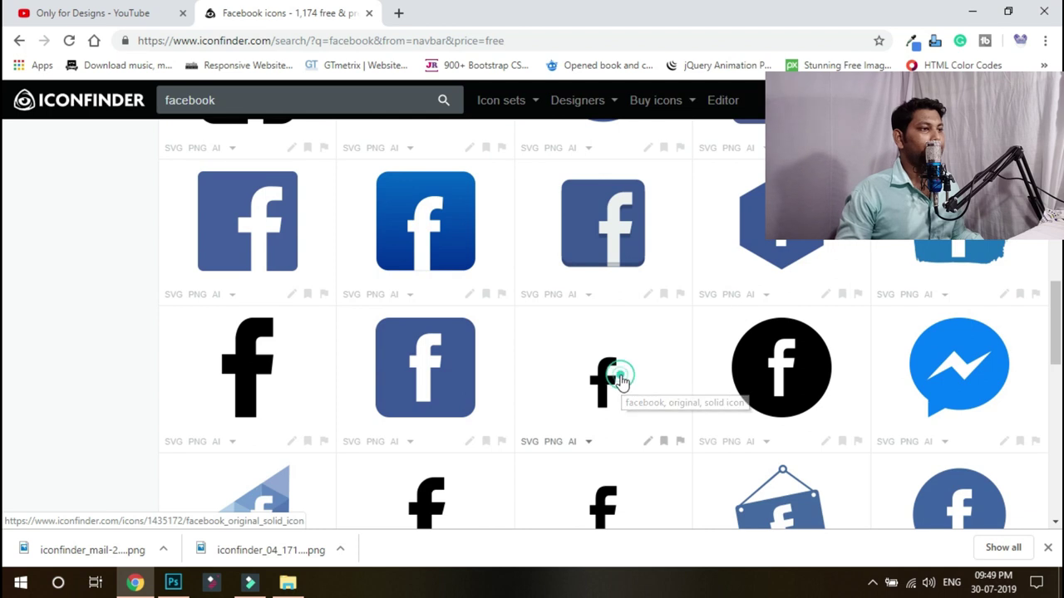
# - Download the small solid black 'f' icon as a PNG and open it in Photoshop
pyautogui.click(622, 382)
pyautogui.click(715, 403)
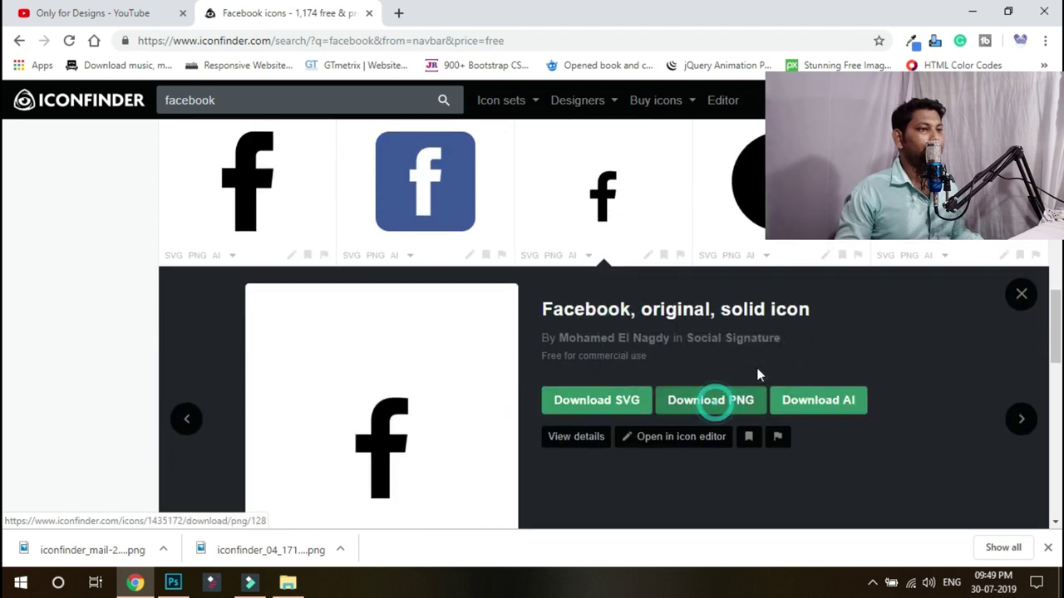
pyautogui.scroll(-4, 374, 366)
pyautogui.scroll(-1, 292, 408)
pyautogui.click(163, 549)
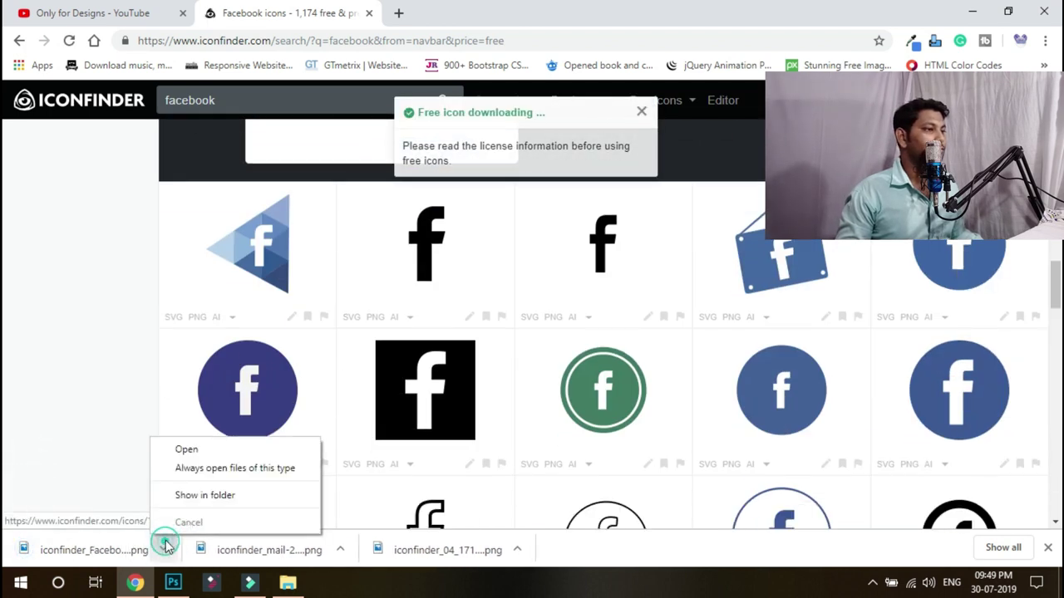
pyautogui.click(207, 495)
pyautogui.moveTo(366, 249)
pyautogui.mouseDown()
pyautogui.moveTo(186, 584)
pyautogui.moveTo(480, 62)
pyautogui.mouseUp()
# - Discard the mail icon document, fill the Facebook 'f' with white, and drag it to the mockup
pyautogui.click(387, 56)
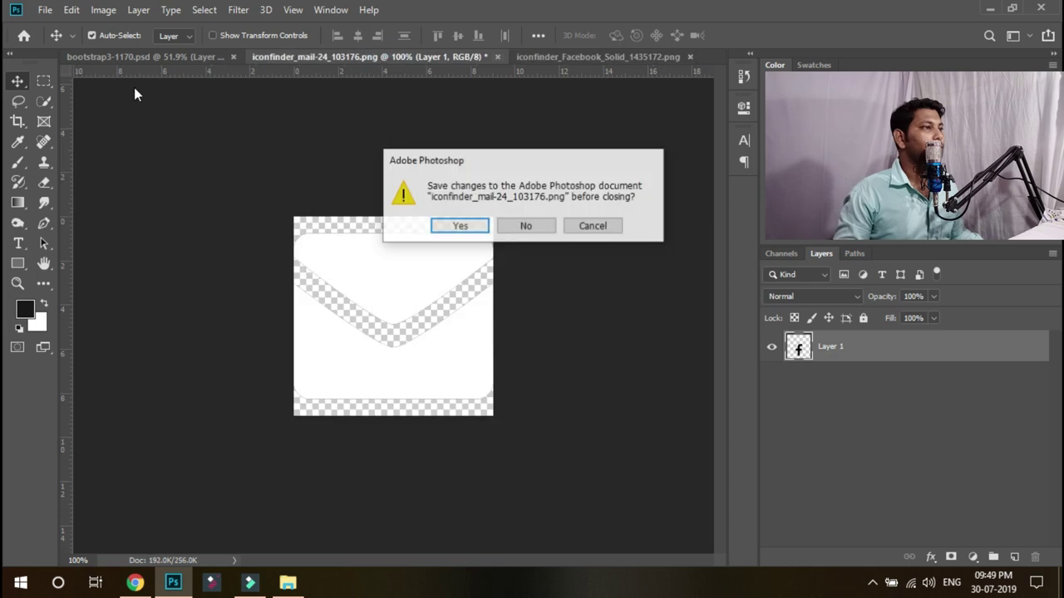
pyautogui.click(526, 226)
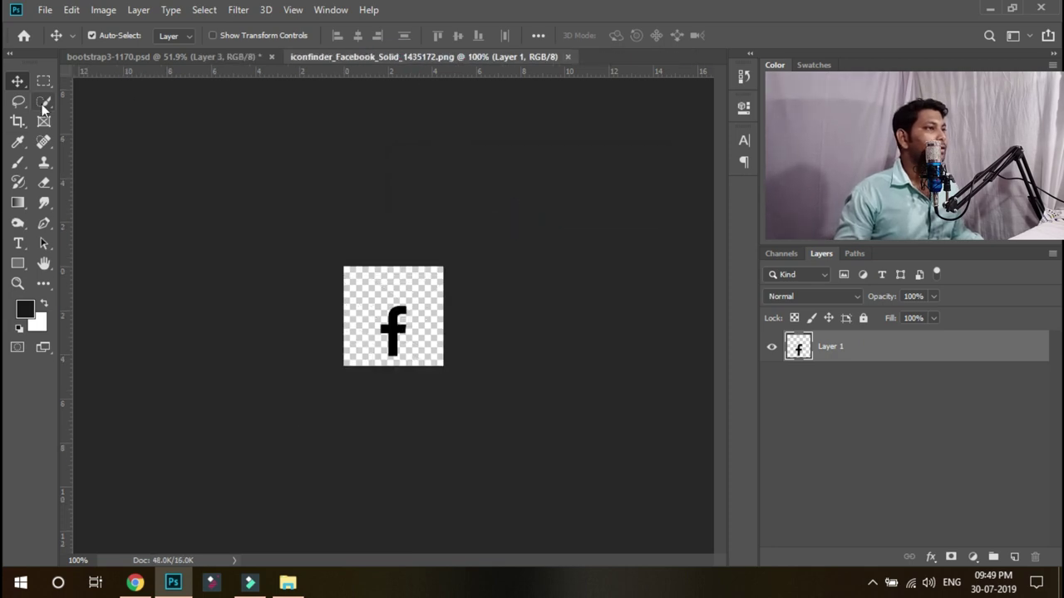
pyautogui.click(43, 100)
pyautogui.moveTo(331, 276); pyautogui.dragTo(446, 425)
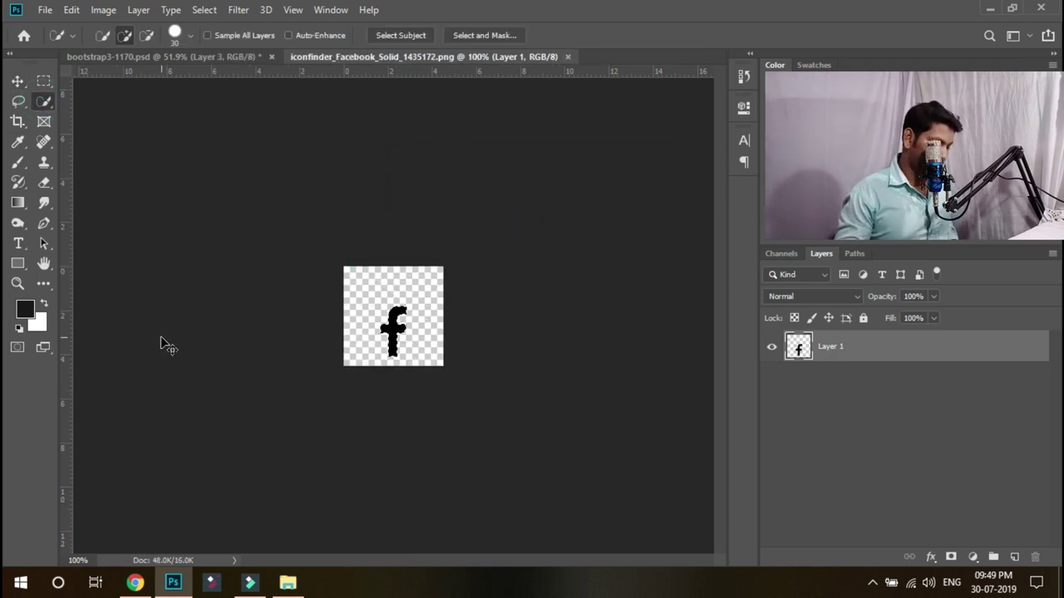
pyautogui.press('Delete')
pyautogui.click(17, 81)
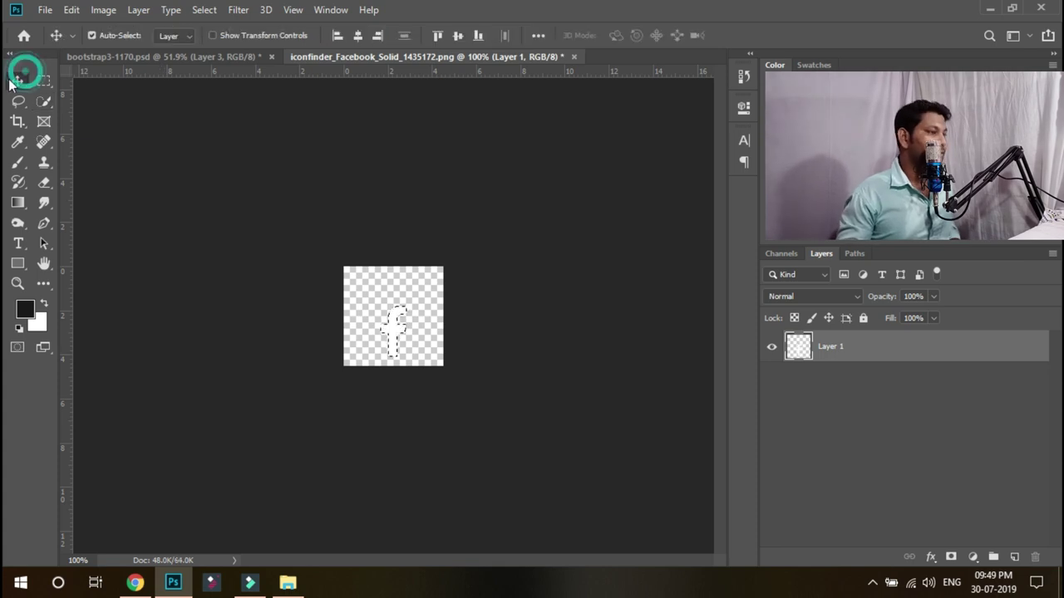
pyautogui.moveTo(400, 333)
pyautogui.mouseDown()
pyautogui.moveTo(212, 59)
pyautogui.moveTo(564, 131)
pyautogui.mouseUp()
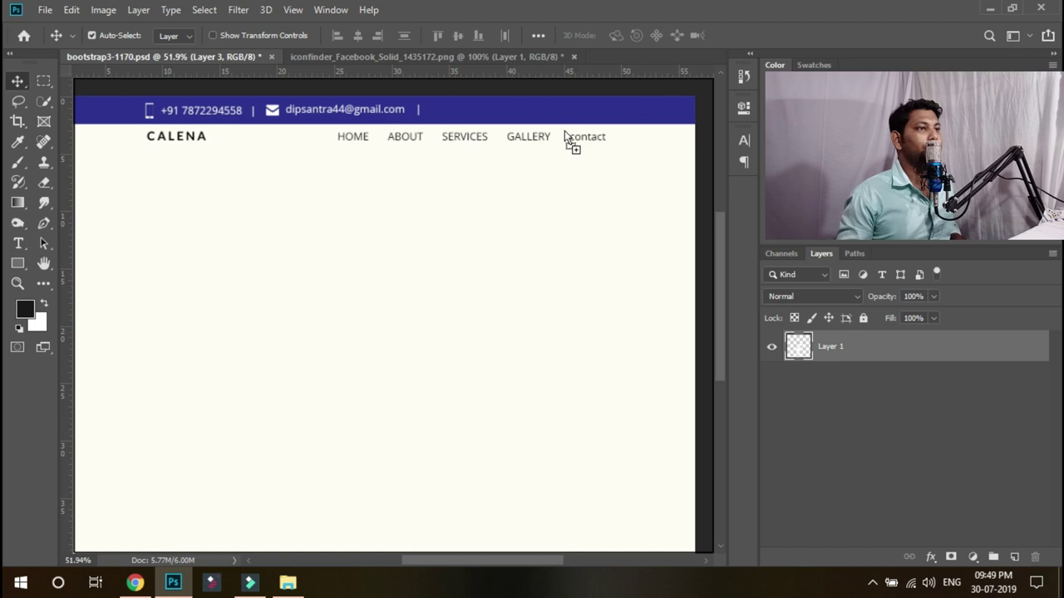
# - Drop the 'f' into the mockup's navy top bar and scale it to 65.16%
pyautogui.moveTo(510, 105); pyautogui.dragTo(510, 105)
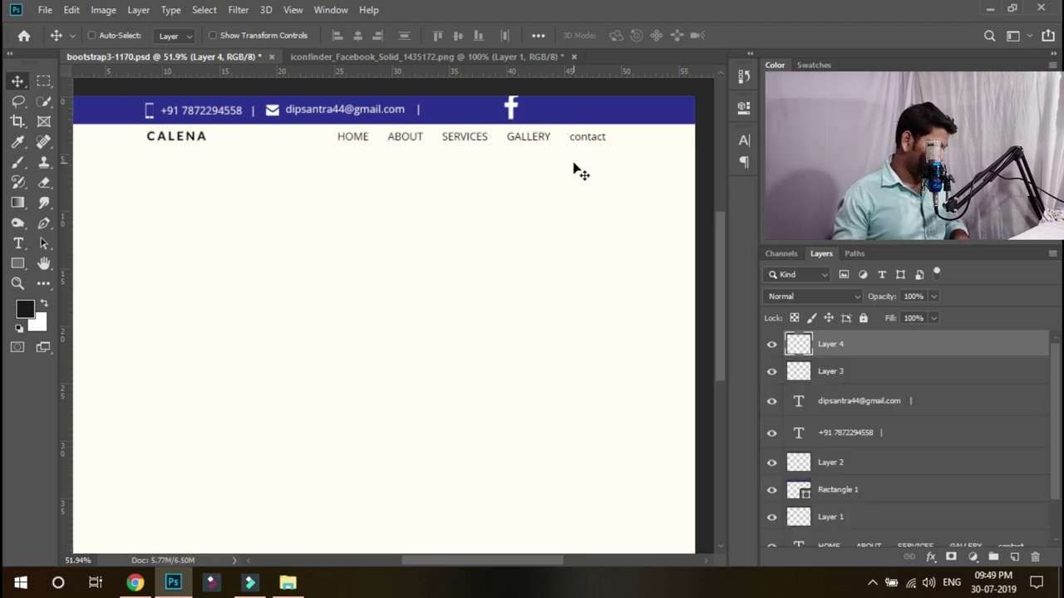
pyautogui.hotkey('ctrl', 't')
pyautogui.moveTo(522, 121); pyautogui.dragTo(516, 117)
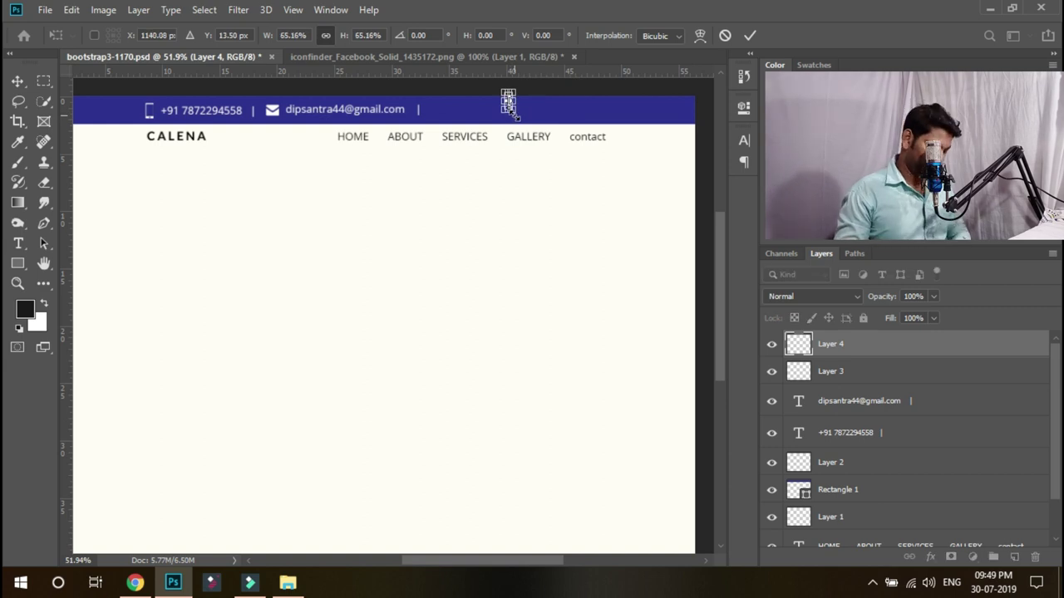
pyautogui.press('Return')
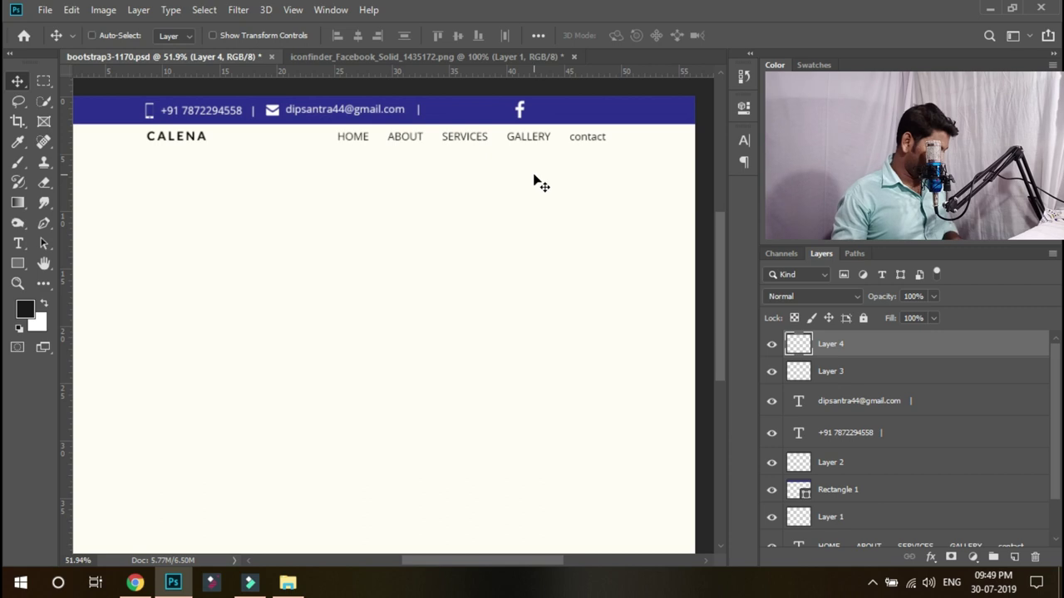
# - Show the column guides, view the whole top bar, and select the email text layer
pyautogui.hotkey('ctrl', ';')
pyautogui.scroll(-1, 418, 167)
pyautogui.scroll(-2, 418, 167)
pyautogui.scroll(3, 423, 171)
pyautogui.moveTo(500, 174); pyautogui.dragTo(483, 241)
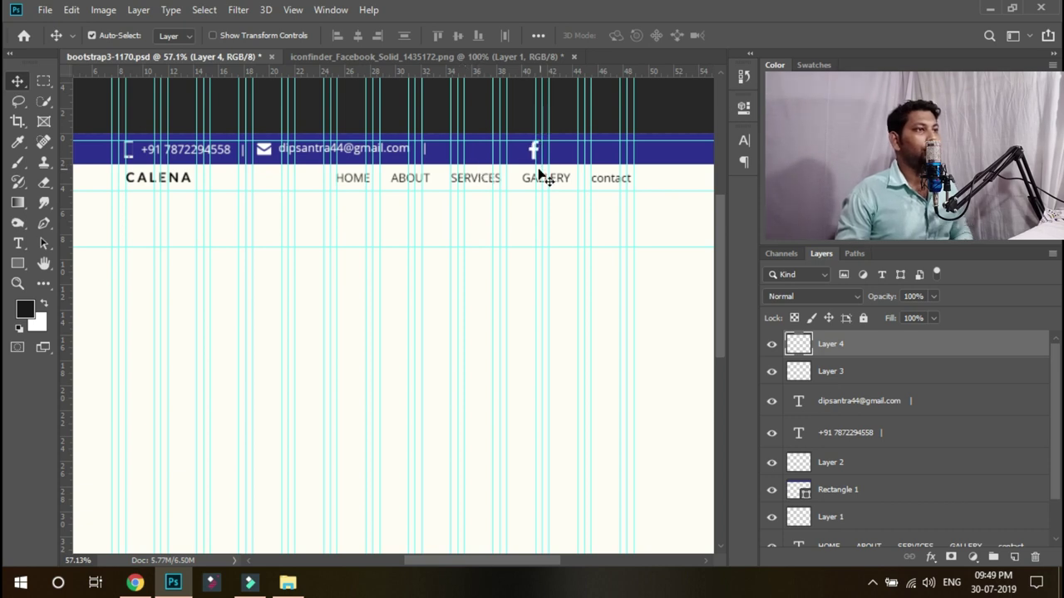
pyautogui.scroll(-1, 244, 173)
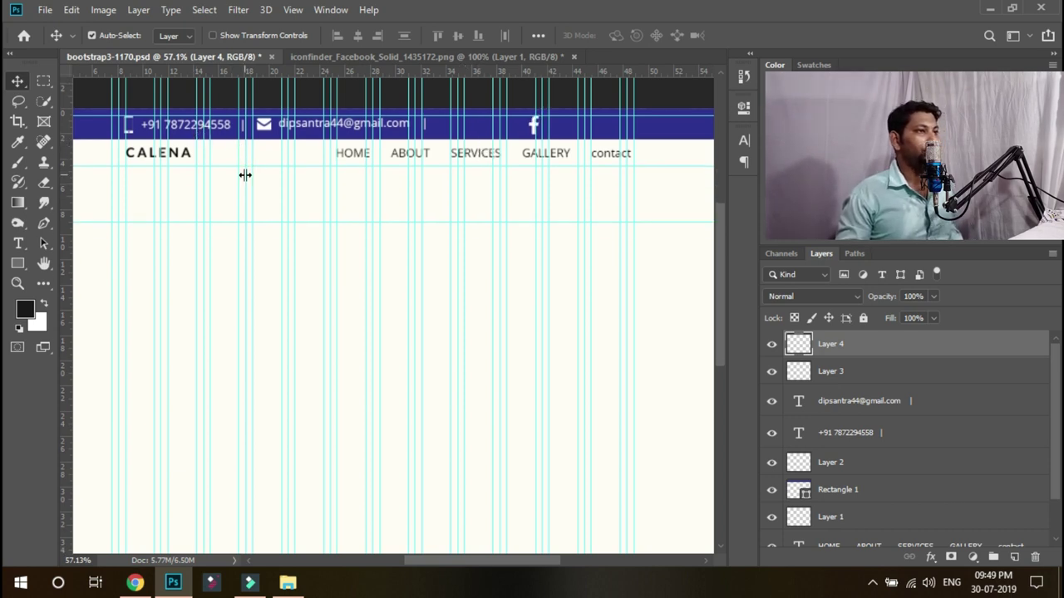
pyautogui.press('super')
pyautogui.click(898, 359)
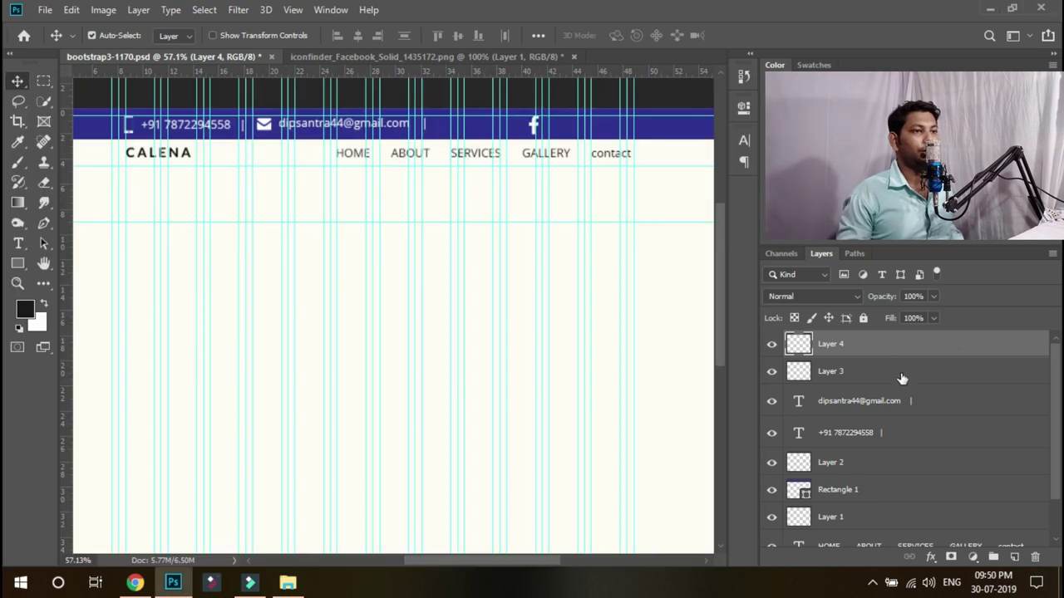
pyautogui.click(955, 397)
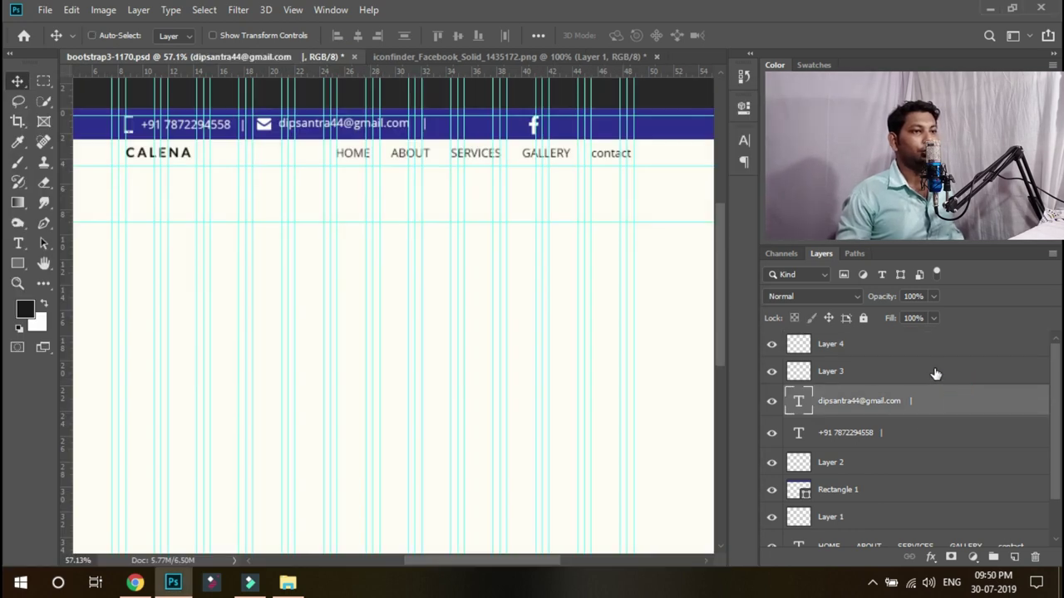
# - Scale the phone icon, number, envelope and email layers together to about 80%, nudging down 1 px
pyautogui.keyDown('shift'); pyautogui.click(933, 370); pyautogui.keyUp('shift')
pyautogui.keyDown('shift'); pyautogui.click(935, 429); pyautogui.keyUp('shift')
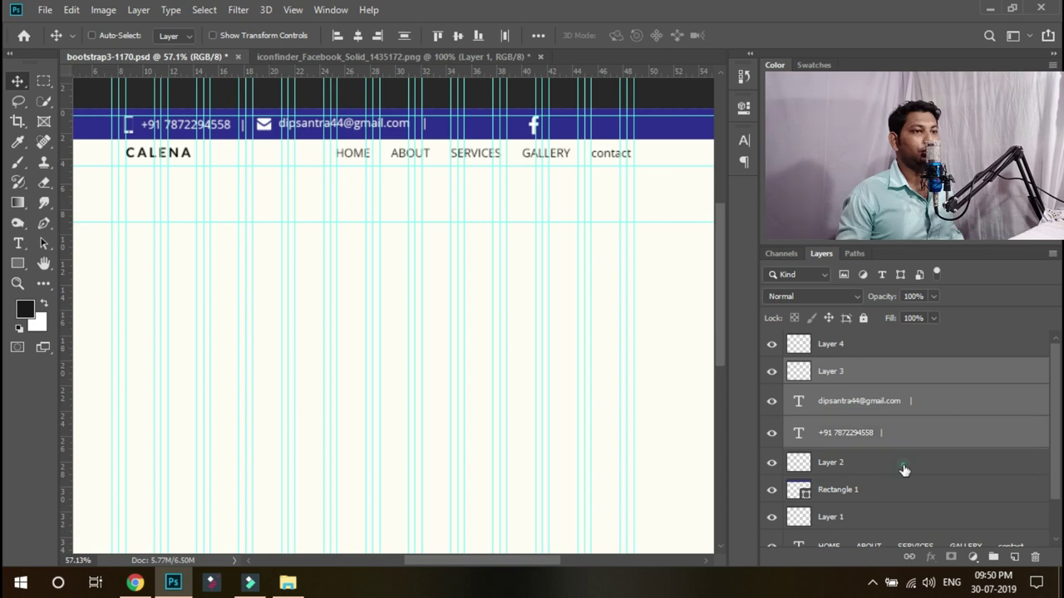
pyautogui.keyDown('shift'); pyautogui.click(903, 466); pyautogui.keyUp('shift')
pyautogui.hotkey('ctrl', 't')
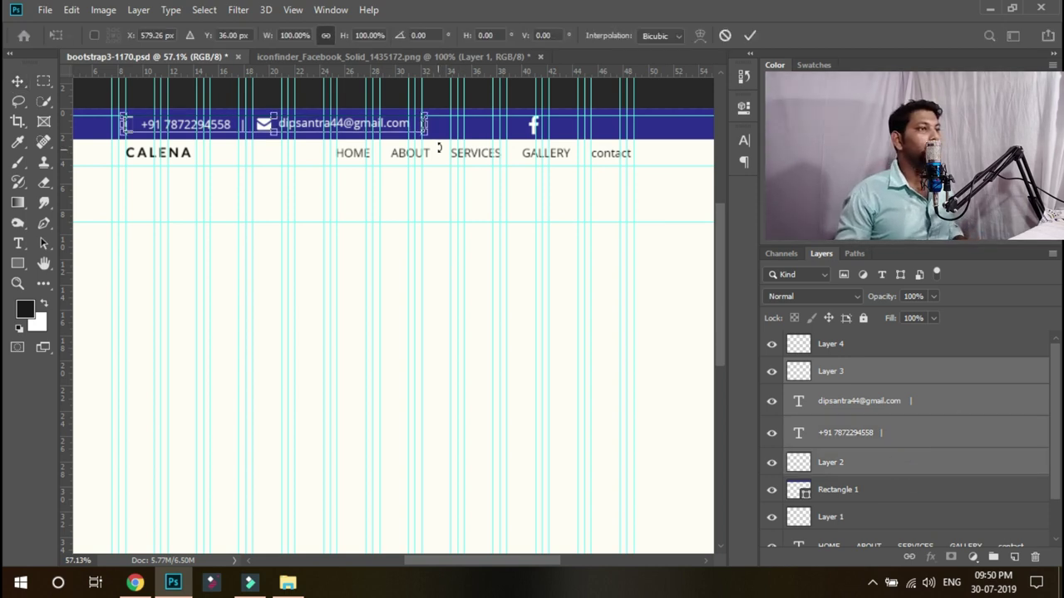
pyautogui.moveTo(425, 129); pyautogui.dragTo(366, 132)
pyautogui.press('Return')
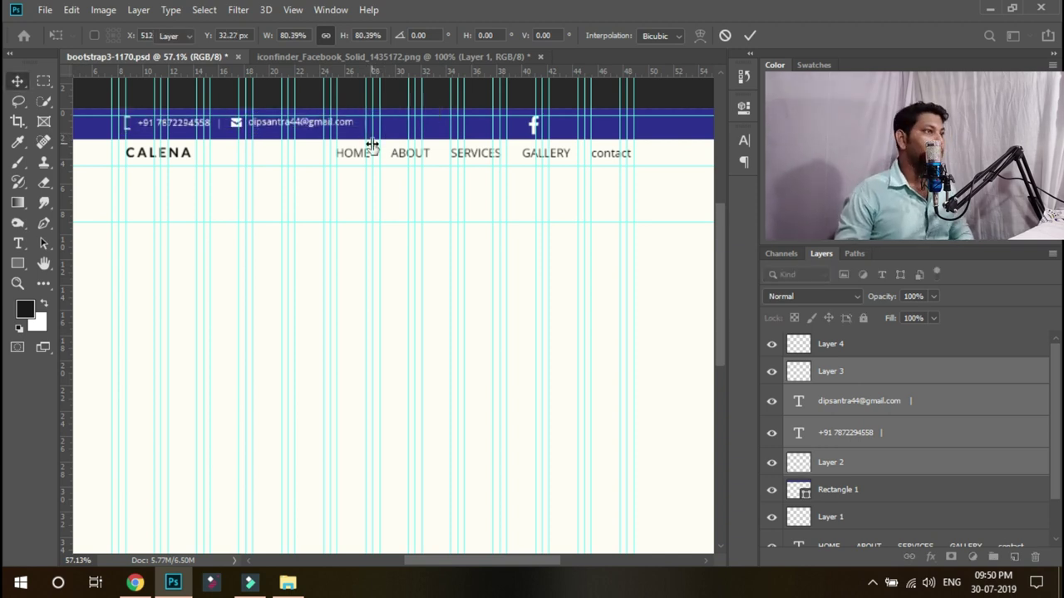
pyautogui.press('Down')
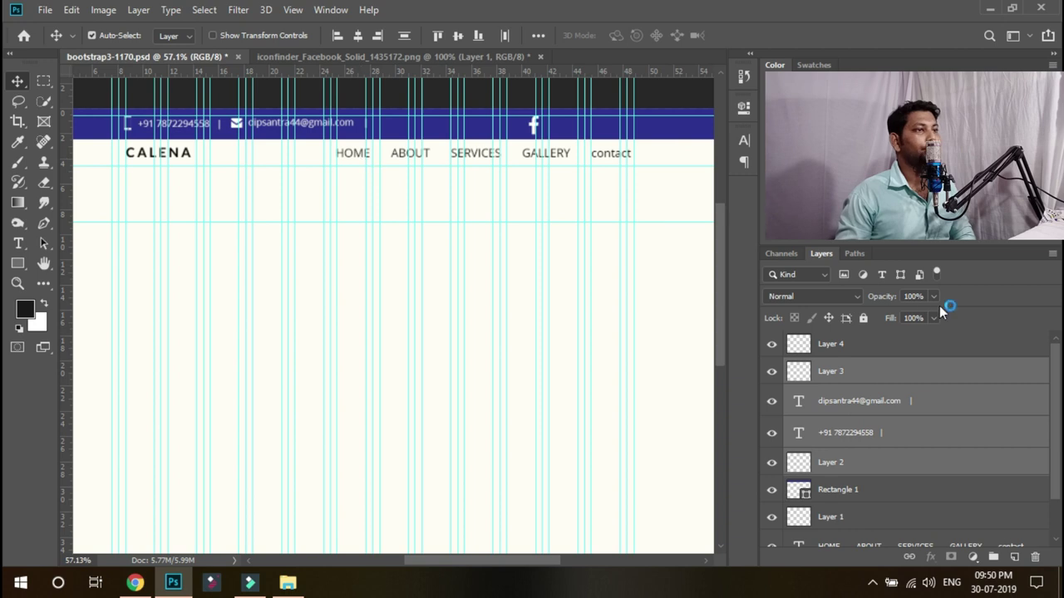
# - Select the Facebook 'f' layer and shift it slightly in a free transform
pyautogui.click(533, 129)
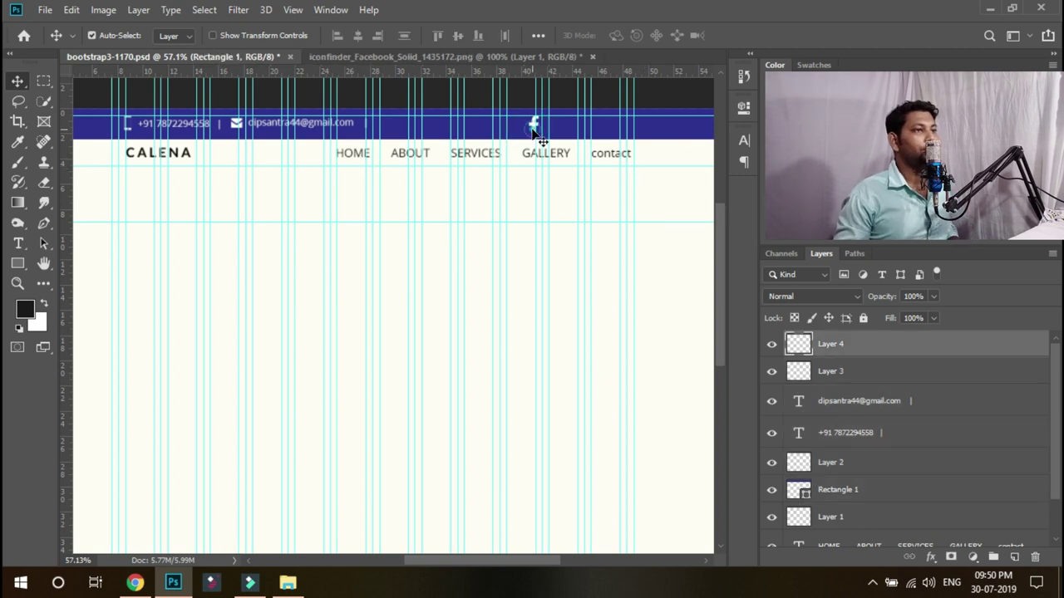
pyautogui.hotkey('ctrl', 't')
pyautogui.moveTo(532, 125); pyautogui.dragTo(533, 123)
# - Position the 'f' icon in the top bar and Alt-drag copies into a row beside it
pyautogui.press('Return')
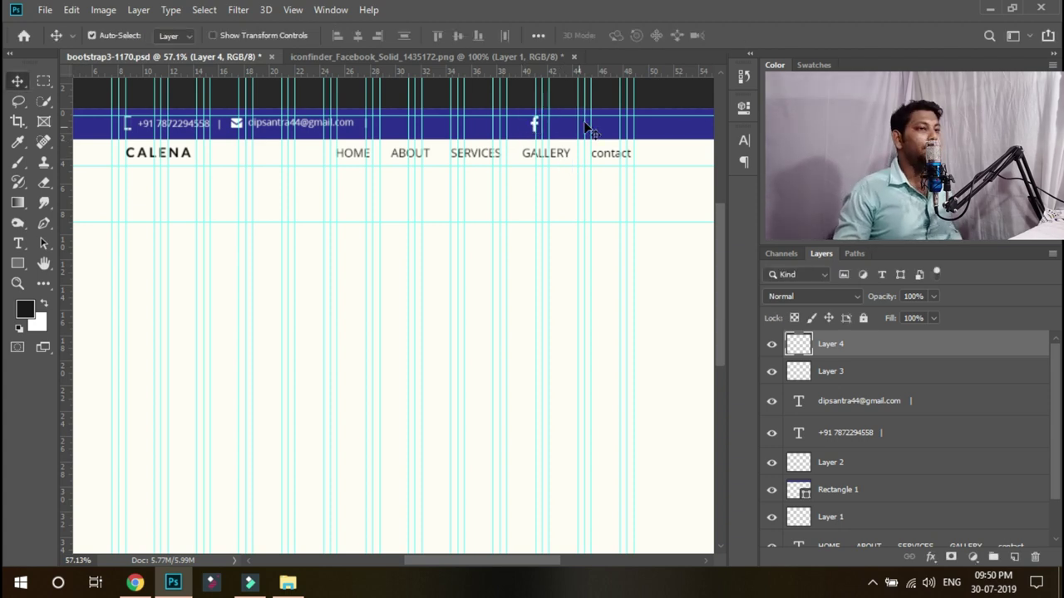
pyautogui.scroll(3, 541, 123)
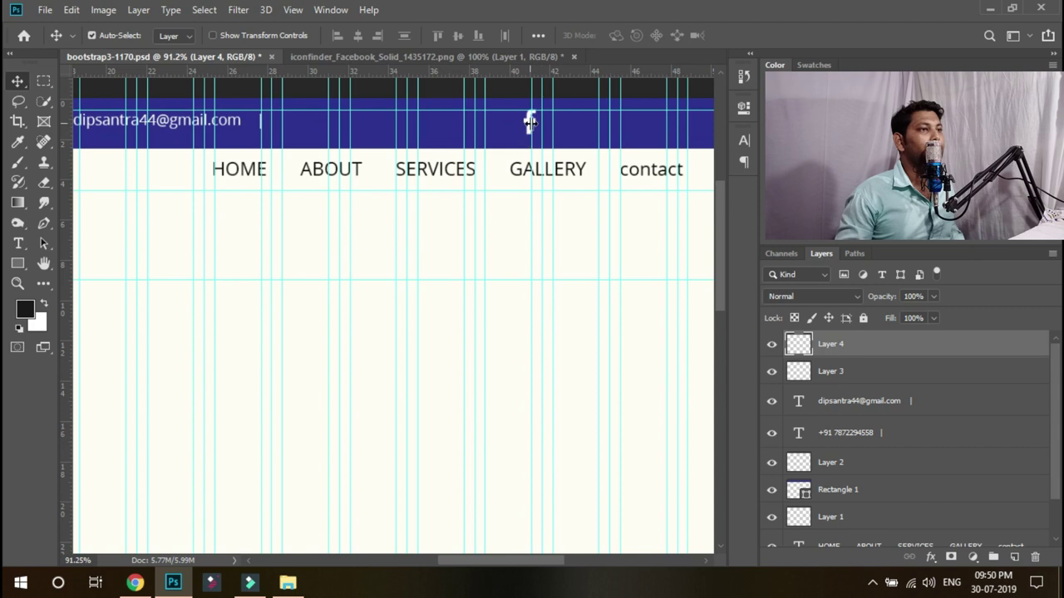
pyautogui.moveTo(530, 121); pyautogui.dragTo(559, 125)
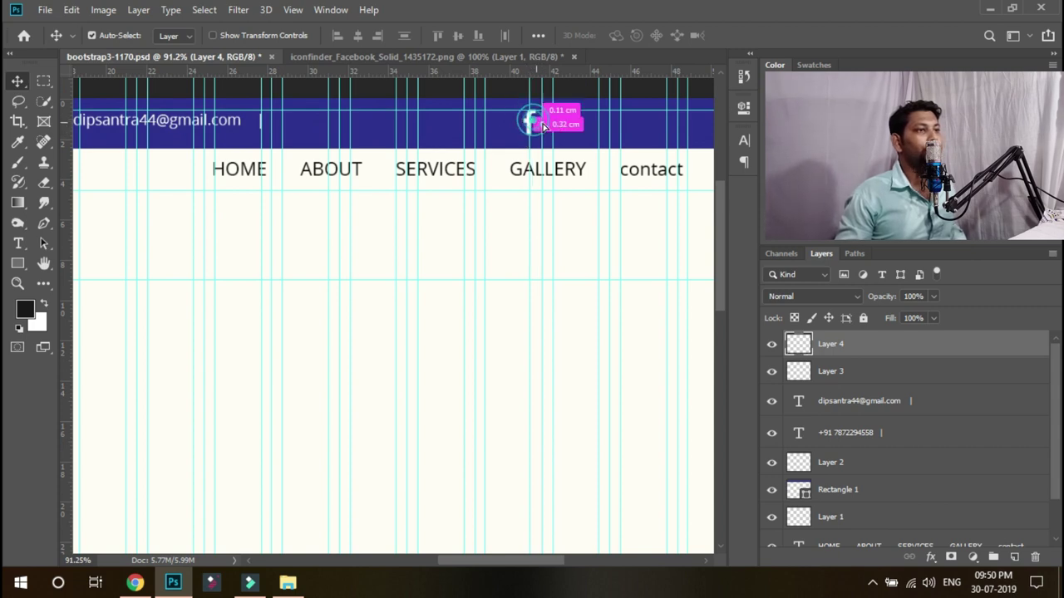
pyautogui.click(555, 123)
pyautogui.moveTo(554, 123); pyautogui.dragTo(557, 121)
pyautogui.moveTo(556, 122); pyautogui.dragTo(603, 124)
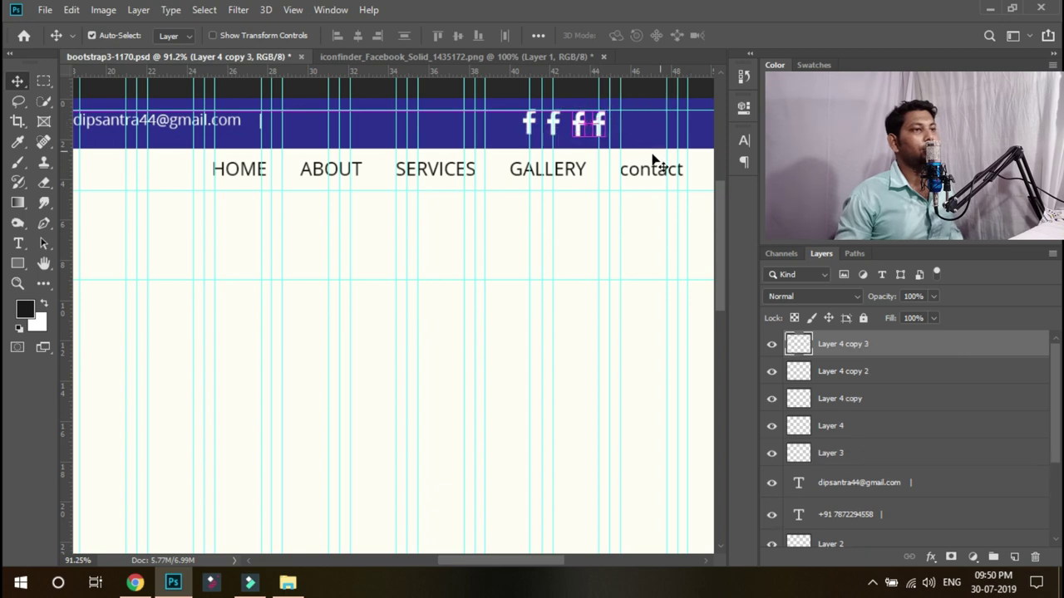
# - Select Layer 4 and its copies so all four 'f' icons are selected
pyautogui.keyDown('ctrl'); pyautogui.click(914, 404); pyautogui.keyUp('ctrl')
pyautogui.keyDown('ctrl'); pyautogui.click(910, 372); pyautogui.keyUp('ctrl')
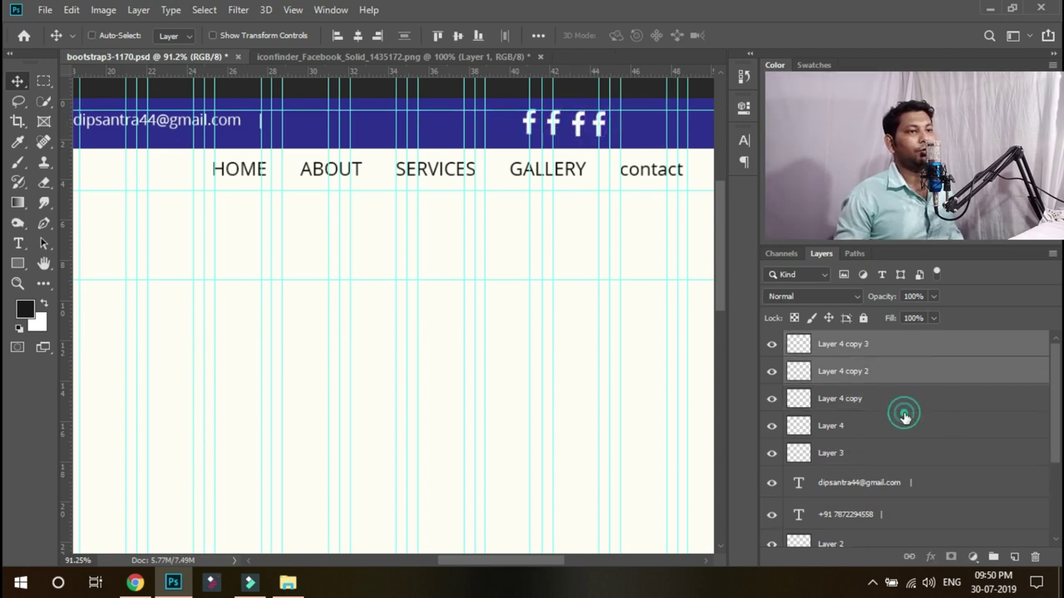
pyautogui.keyDown('ctrl'); pyautogui.click(907, 427); pyautogui.keyUp('ctrl')
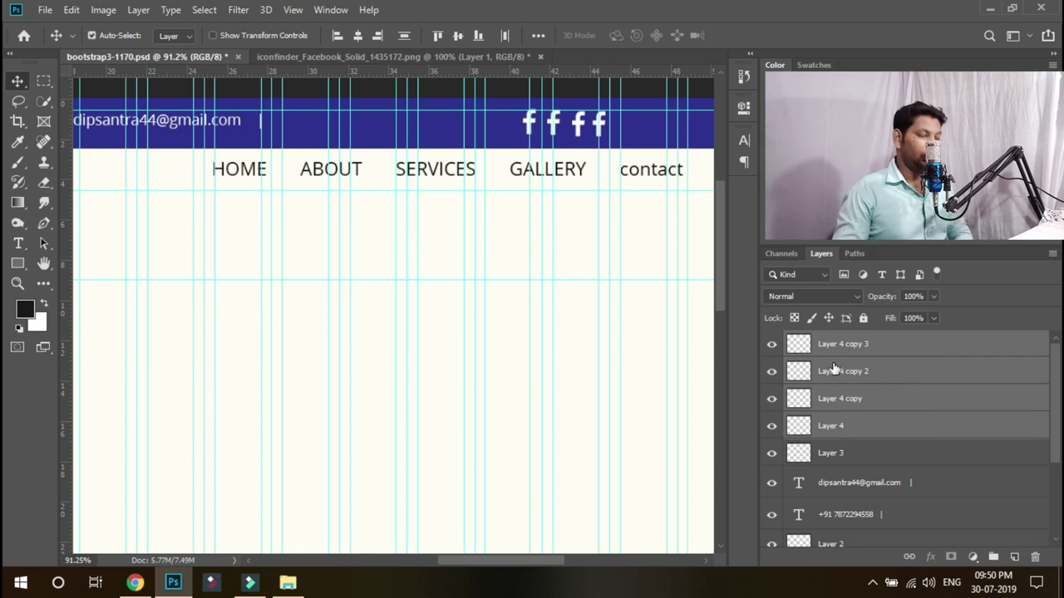
# - Nudge the four Facebook icons left and scale them together to 85.85%
pyautogui.press('Right')
pyautogui.press('Right')
pyautogui.press('Right')
pyautogui.press('Right')
pyautogui.press('Right')
pyautogui.press('Right')
pyautogui.press('Right')
pyautogui.press('Right')
pyautogui.press('Right')
pyautogui.press('Right')
pyautogui.press('Right')
pyautogui.press('Right')
pyautogui.press('Right')
pyautogui.press('Right')
pyautogui.press('Right')
pyautogui.press('Right')
pyautogui.press('Right')
pyautogui.press('Right')
pyautogui.press('Right')
pyautogui.press('Right')
pyautogui.press('Right')
pyautogui.press('Right')
pyautogui.press('Right')
pyautogui.press('Right')
pyautogui.press('Right')
pyautogui.press('Right')
pyautogui.press('Right')
pyautogui.press('Right')
pyautogui.press('Right')
pyautogui.press('Right')
pyautogui.press('Right')
pyautogui.press('Right')
pyautogui.press('Right')
pyautogui.press('Right')
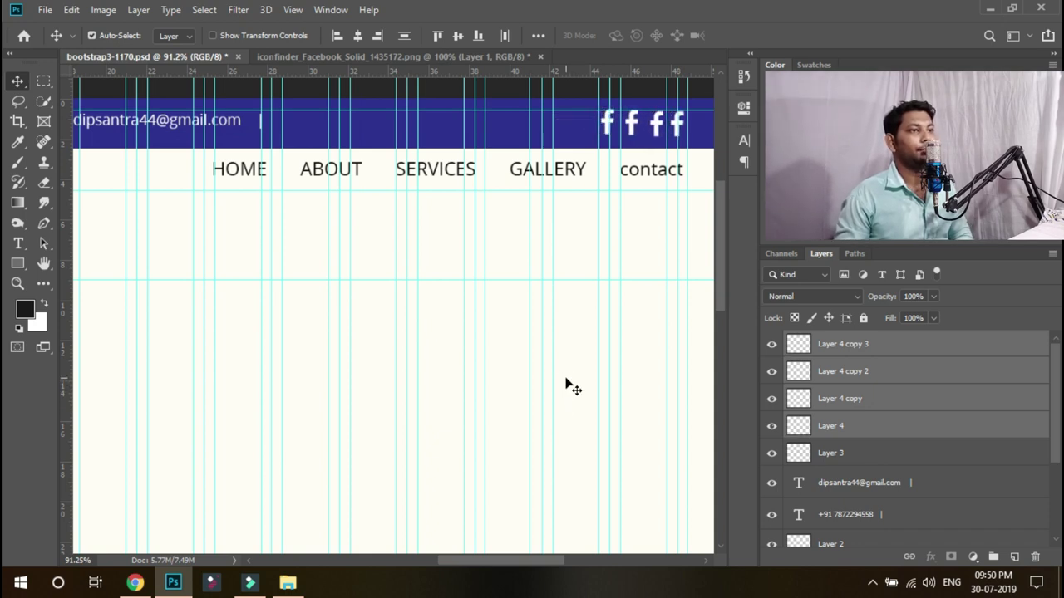
pyautogui.press('Left')
pyautogui.press('Left')
pyautogui.press('Left')
pyautogui.press('Left')
pyautogui.press('Left')
pyautogui.press('Left')
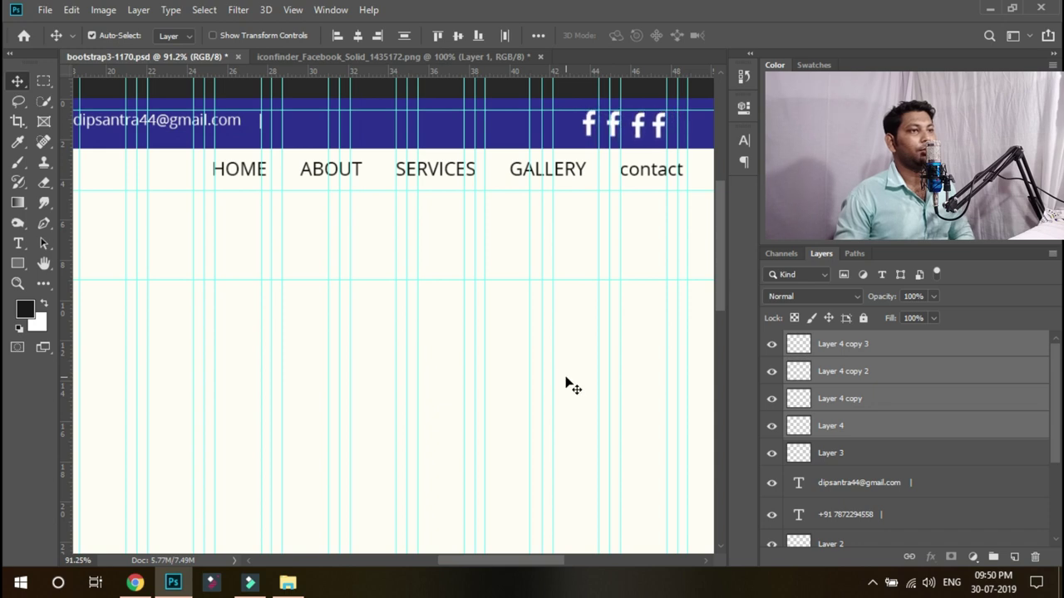
pyautogui.scroll(-1, 576, 259)
pyautogui.scroll(-1, 576, 259)
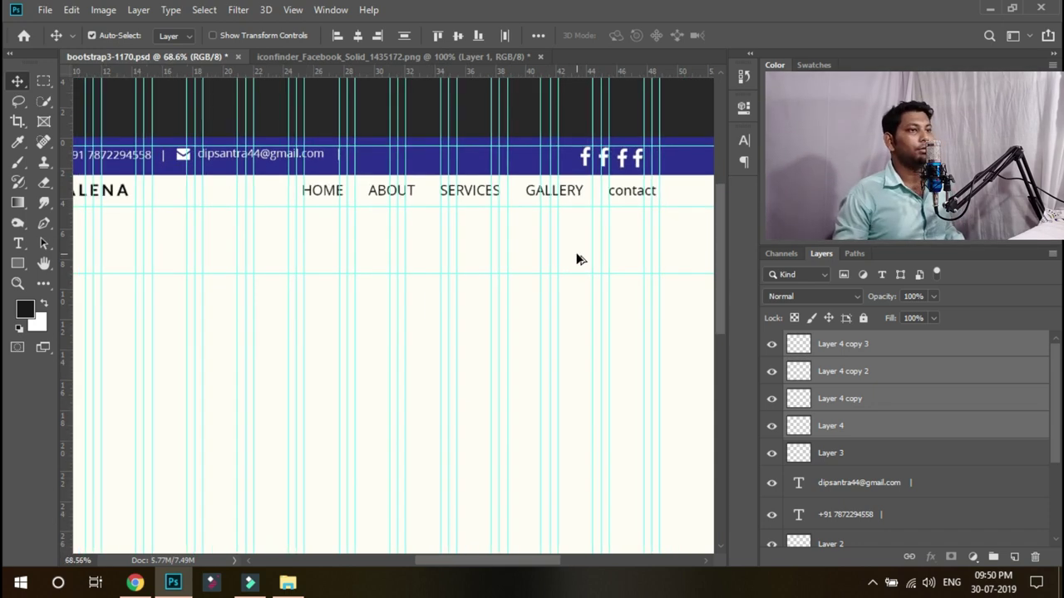
pyautogui.scroll(-1, 576, 259)
pyautogui.hotkey('ctrl', 't')
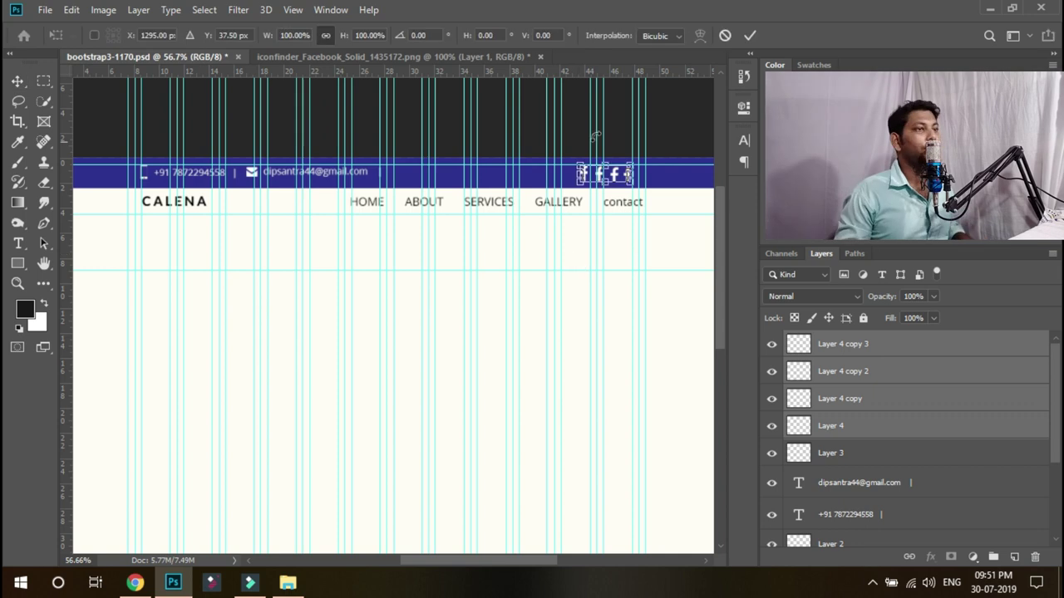
pyautogui.moveTo(579, 178); pyautogui.dragTo(581, 200)
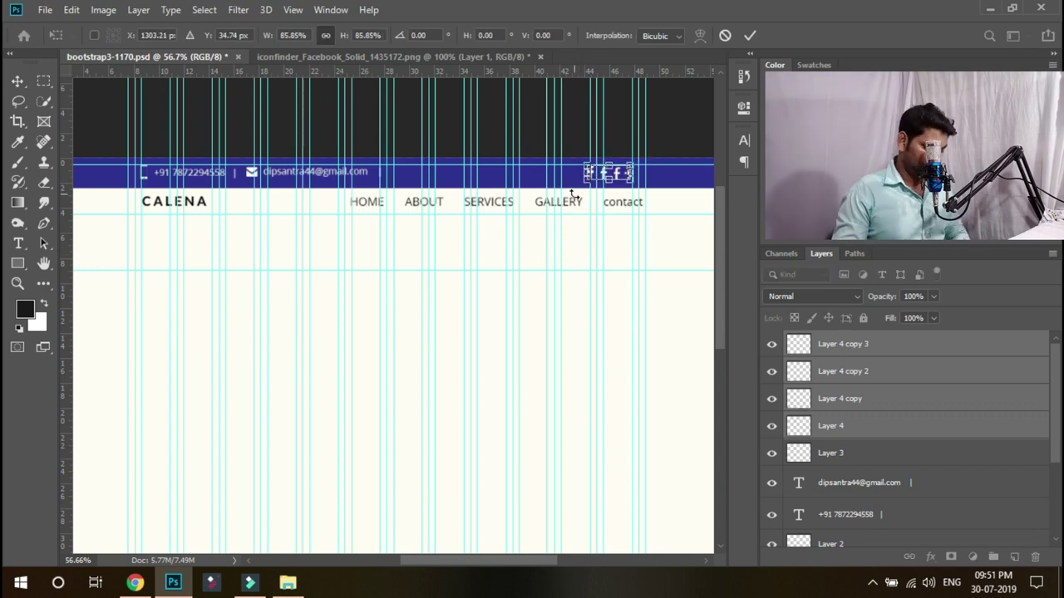
pyautogui.press('Return')
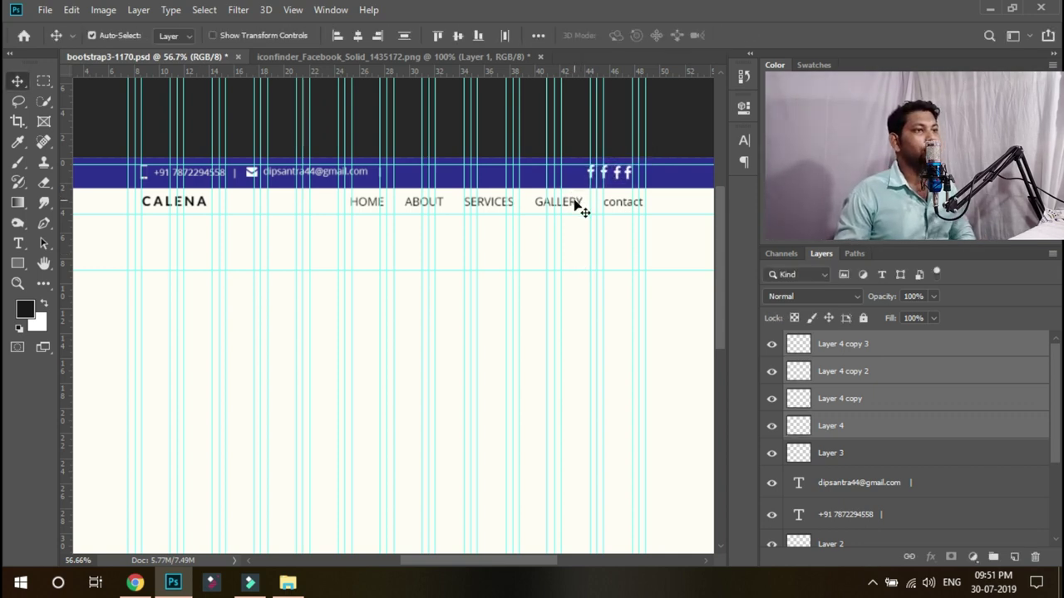
pyautogui.click(945, 371)
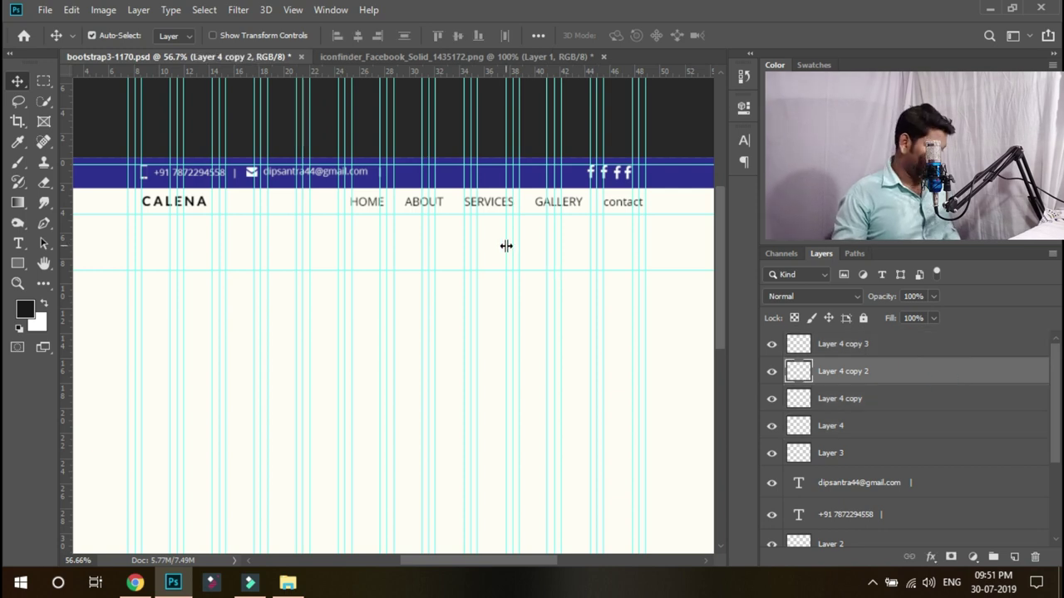
# - Select the logo and nav layers and nudge the CALENA logo and menu down
pyautogui.hotkey('ctrl', ';')
pyautogui.scroll(-1, 449, 224)
pyautogui.scroll(-1, 442, 219)
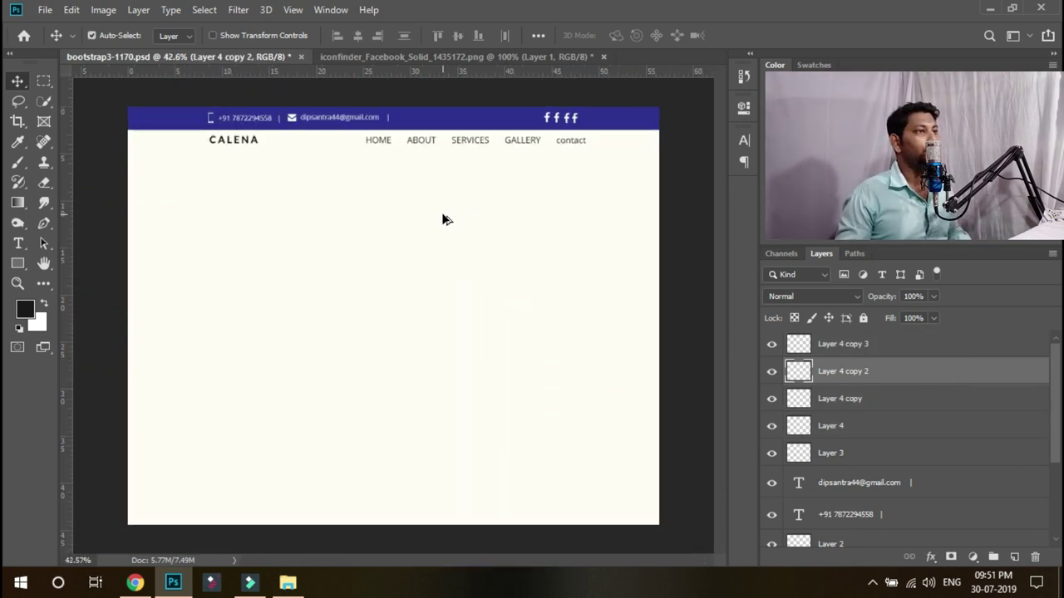
pyautogui.scroll(1, 443, 218)
pyautogui.scroll(-1, 442, 219)
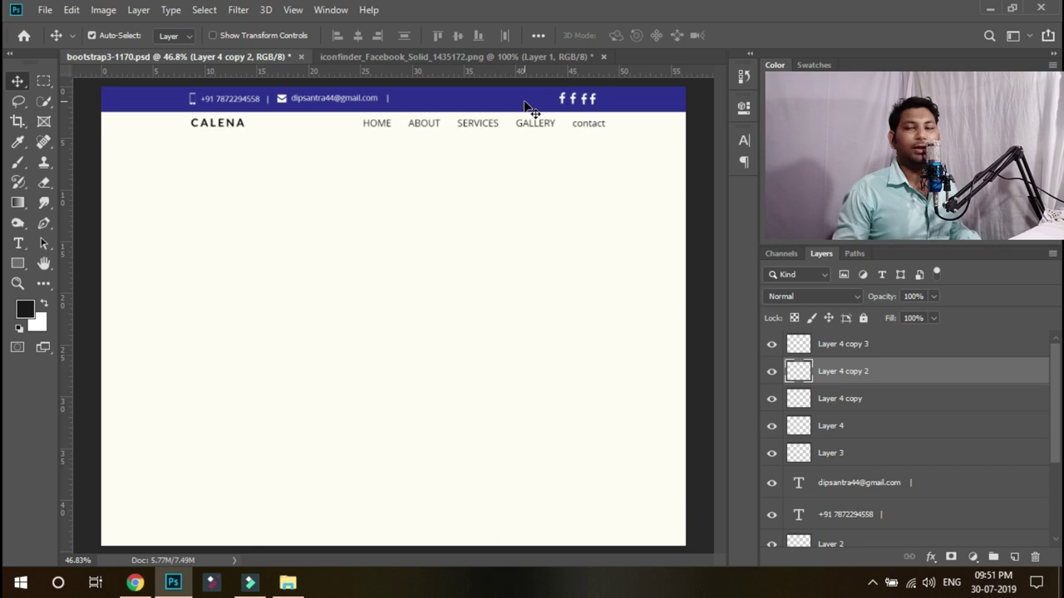
pyautogui.scroll(-1, 908, 417)
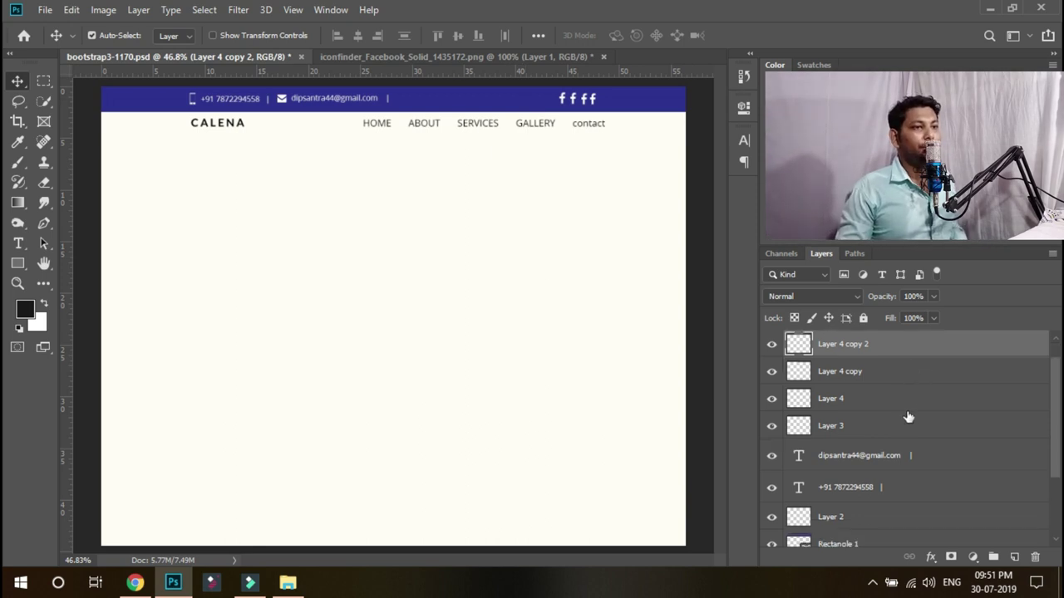
pyautogui.scroll(-2, 908, 417)
pyautogui.scroll(-2, 920, 425)
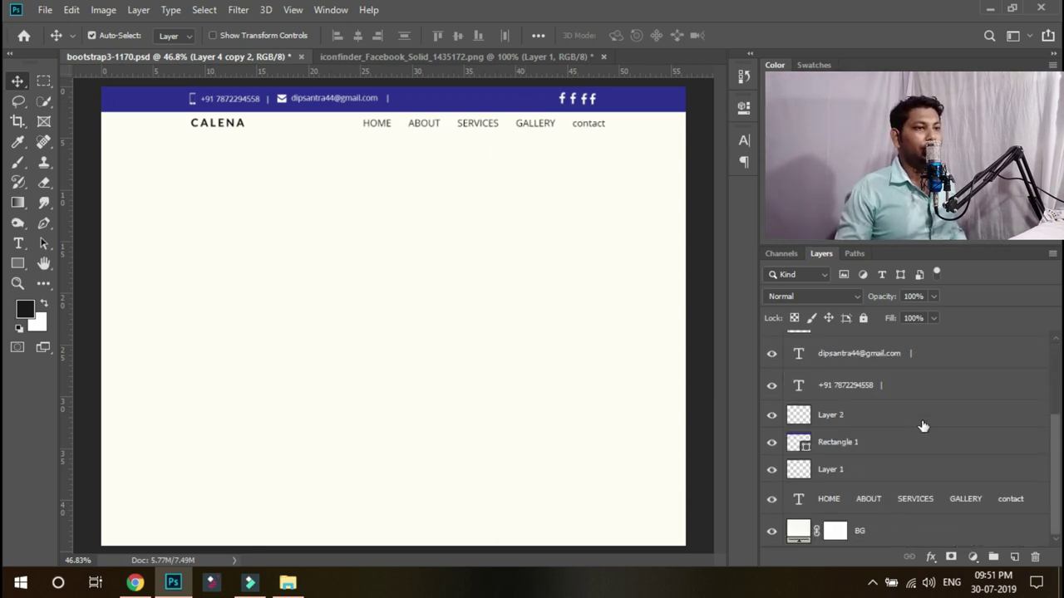
pyautogui.click(953, 497)
pyautogui.click(917, 472)
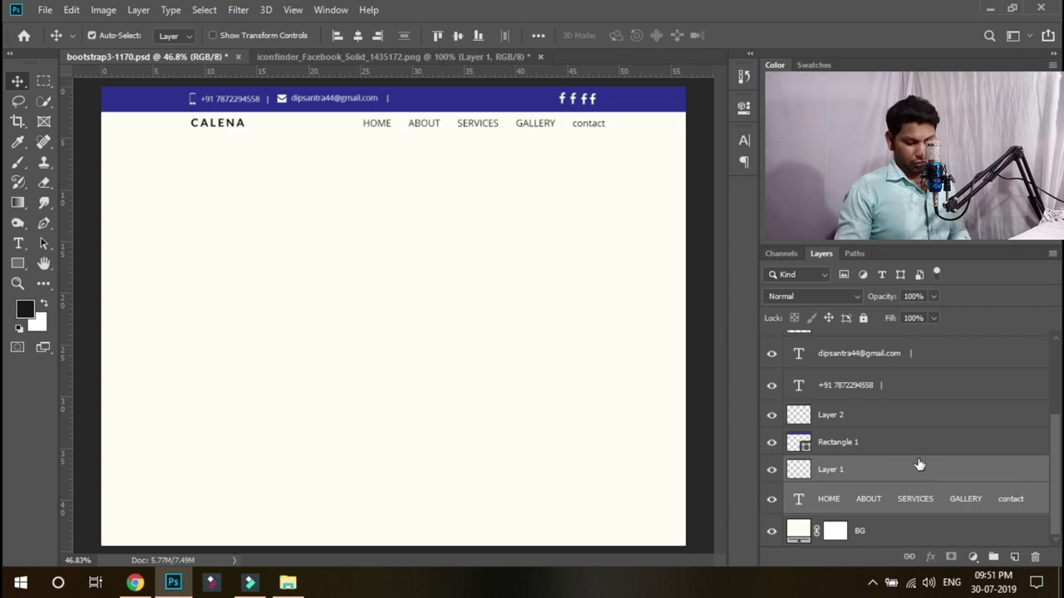
pyautogui.press('Down')
pyautogui.press('Down')
pyautogui.press('Down')
pyautogui.press('Down')
pyautogui.press('Down')
pyautogui.press('Down')
pyautogui.press('Down')
pyautogui.press('Down')
pyautogui.press('Down')
pyautogui.press('Down')
pyautogui.press('Down')
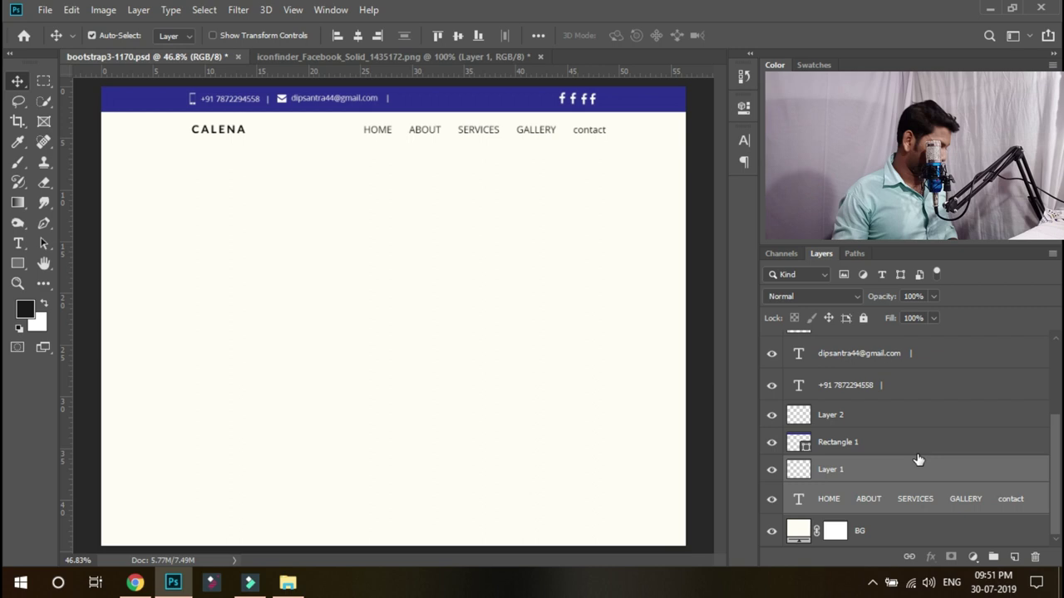
pyautogui.hotkey('ctrl', ';')
pyautogui.press('Left')
pyautogui.press('Left')
pyautogui.press('Left')
pyautogui.press('Left')
pyautogui.press('Left')
pyautogui.press('Left')
pyautogui.press('Left')
pyautogui.press('Left')
pyautogui.press('Left')
pyautogui.press('Left')
pyautogui.press('Right')
pyautogui.press('Right')
pyautogui.press('Right')
pyautogui.press('Right')
pyautogui.press('Right')
pyautogui.press('Right')
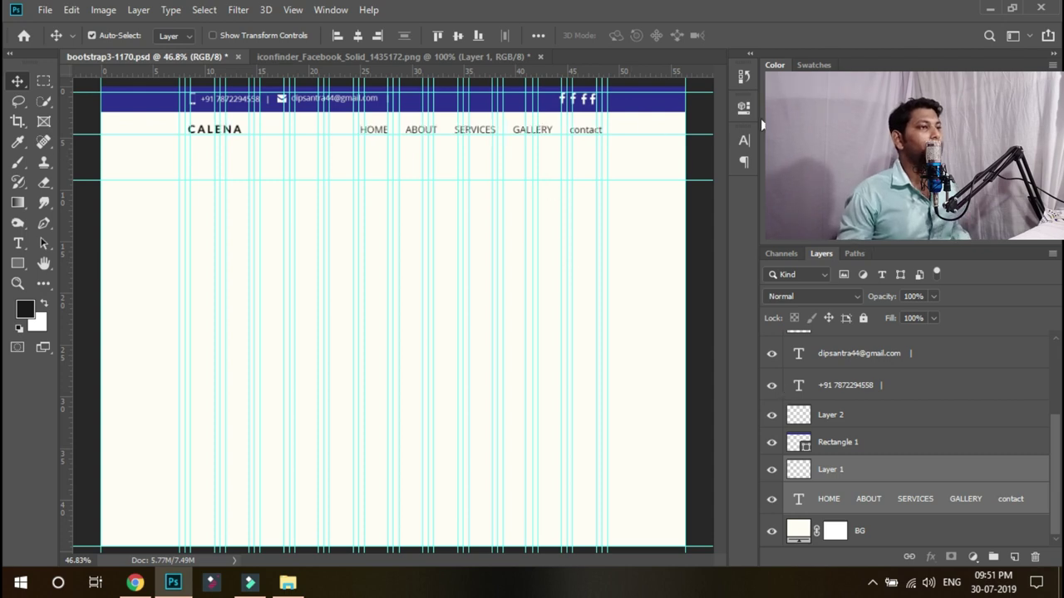
# - Place a guide at 3.74 cm, lower the logo and menu 2 px, and hide guides
pyautogui.scroll(2, 388, 253)
pyautogui.scroll(2, 399, 275)
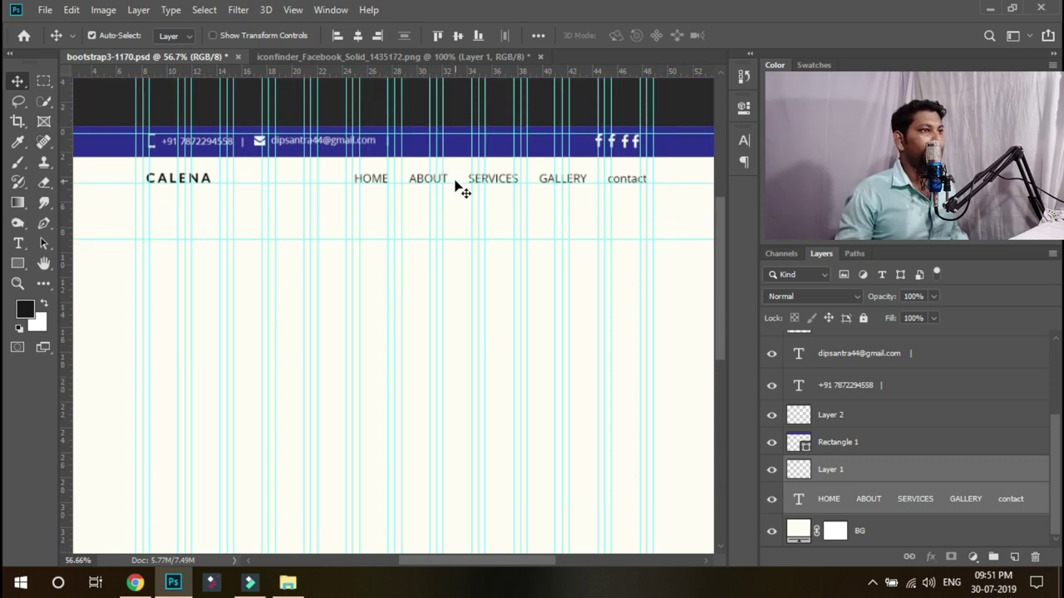
pyautogui.moveTo(439, 132)
pyautogui.mouseDown()
pyautogui.moveTo(443, 167)
pyautogui.moveTo(460, 169)
pyautogui.mouseUp()
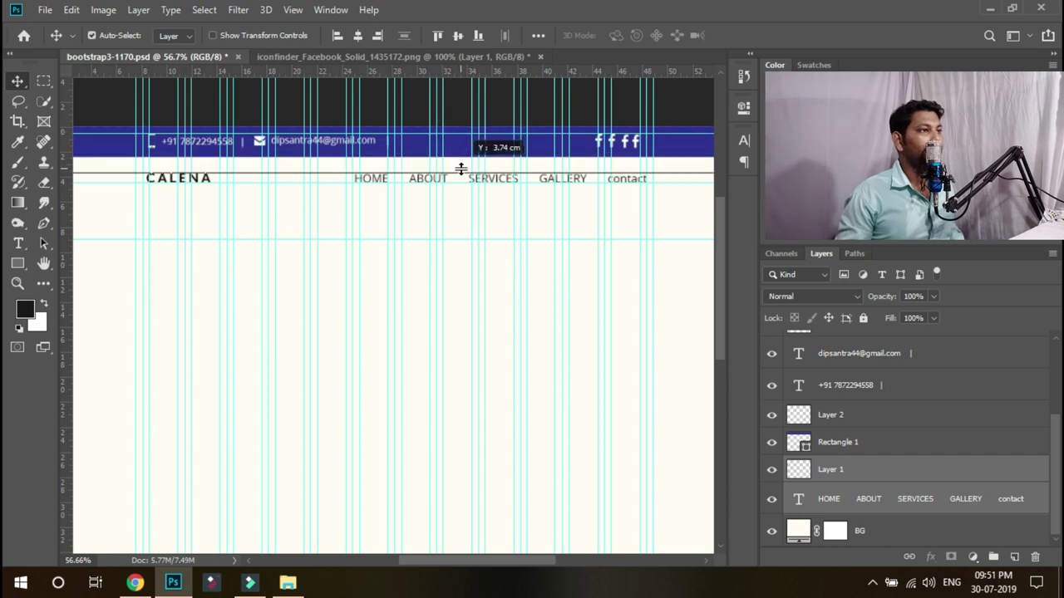
pyautogui.moveTo(460, 169); pyautogui.dragTo(461, 170)
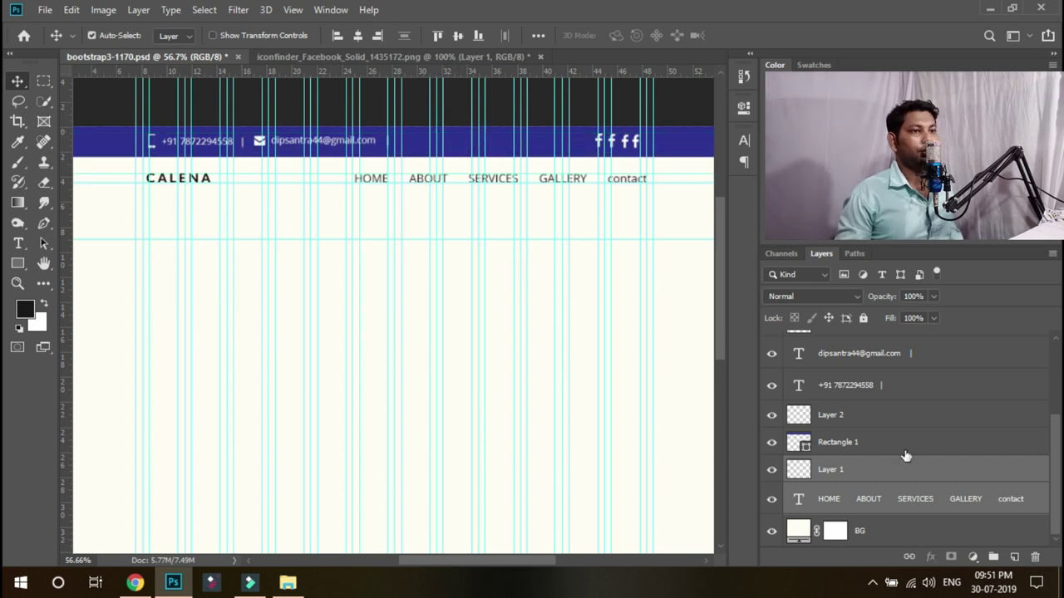
pyautogui.press('Down')
pyautogui.press('Down')
pyautogui.press('Down')
pyautogui.scroll(-1, 593, 290)
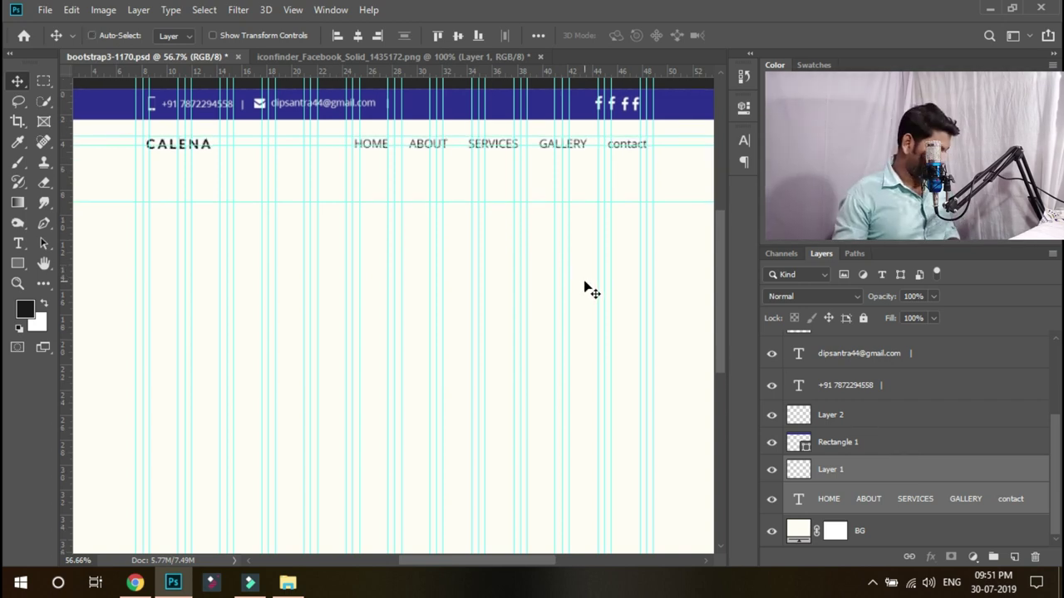
pyautogui.hotkey('ctrl', ';')
pyautogui.hotkey('ctrl', '0')
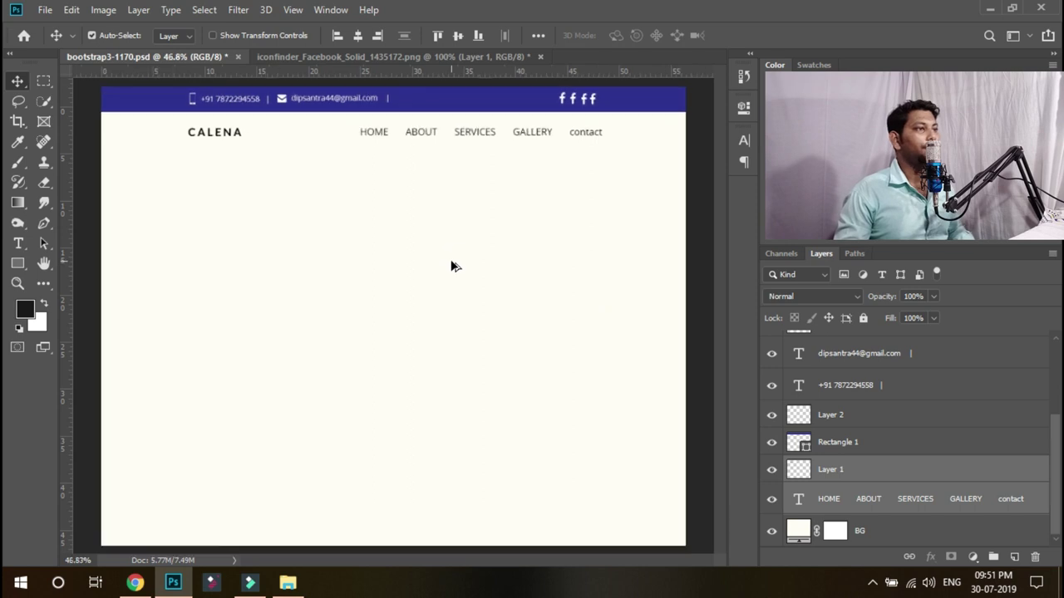
# - Draw a page-wide rectangle below the navigation menu and trim its height slightly
pyautogui.click(17, 263)
pyautogui.moveTo(98, 164); pyautogui.dragTo(703, 428)
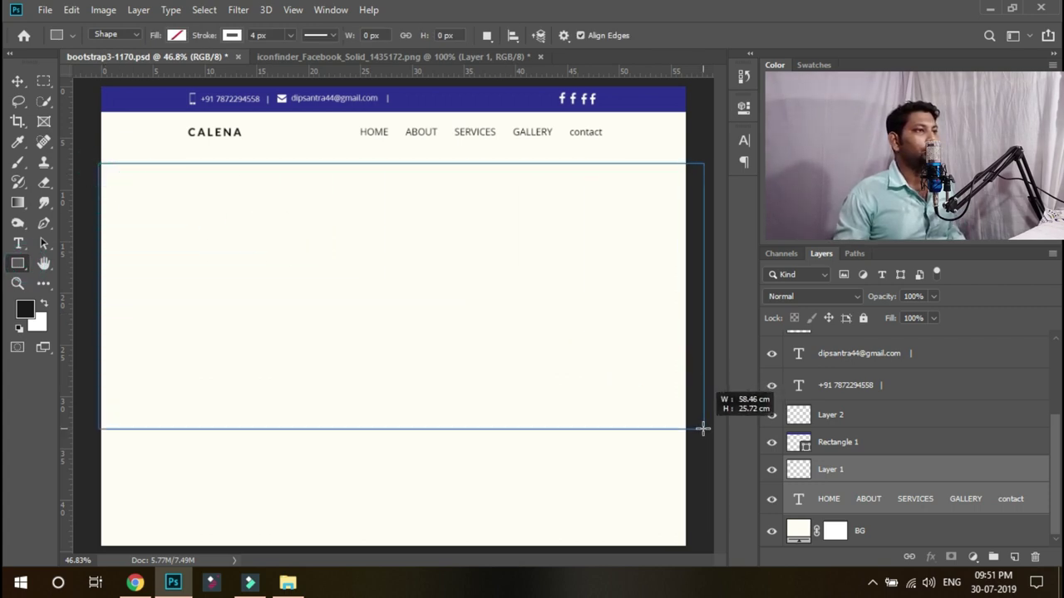
pyautogui.moveTo(703, 429); pyautogui.dragTo(702, 387)
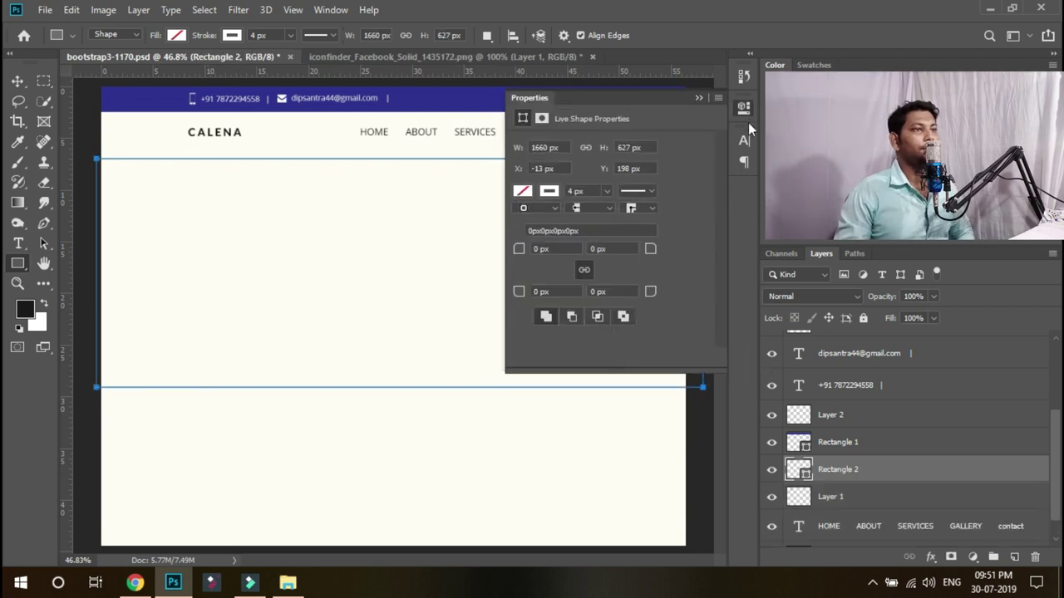
pyautogui.click(743, 107)
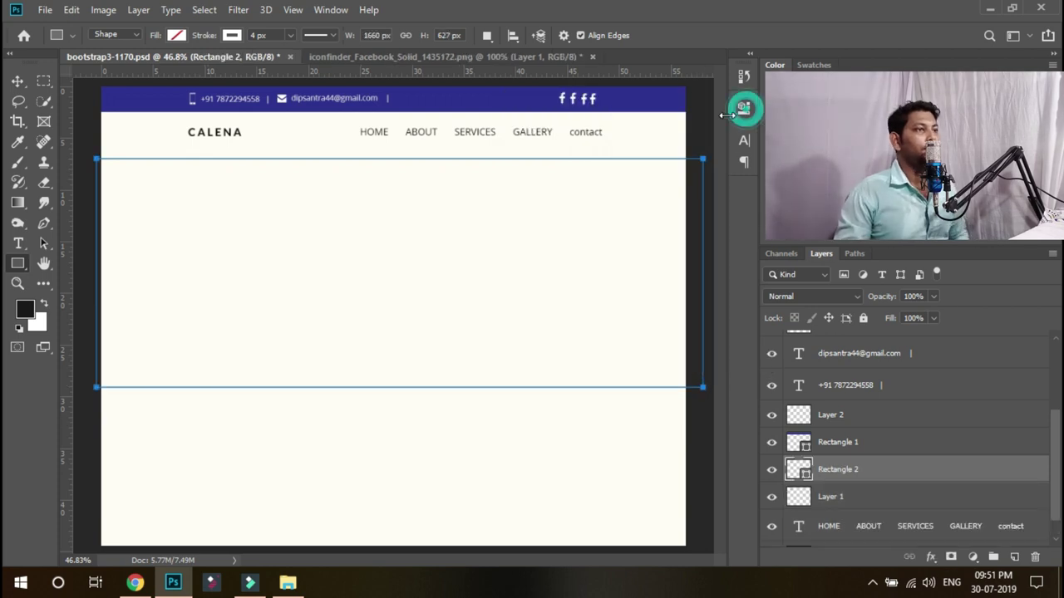
# - Give the rectangle no stroke and a solid black fill
pyautogui.click(189, 36)
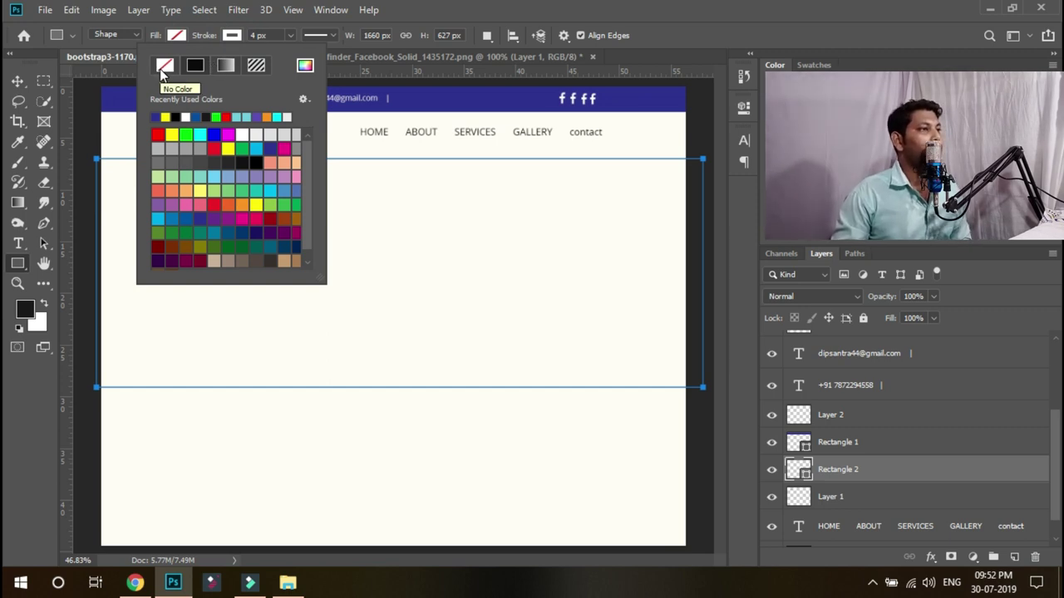
pyautogui.click(164, 66)
pyautogui.click(177, 36)
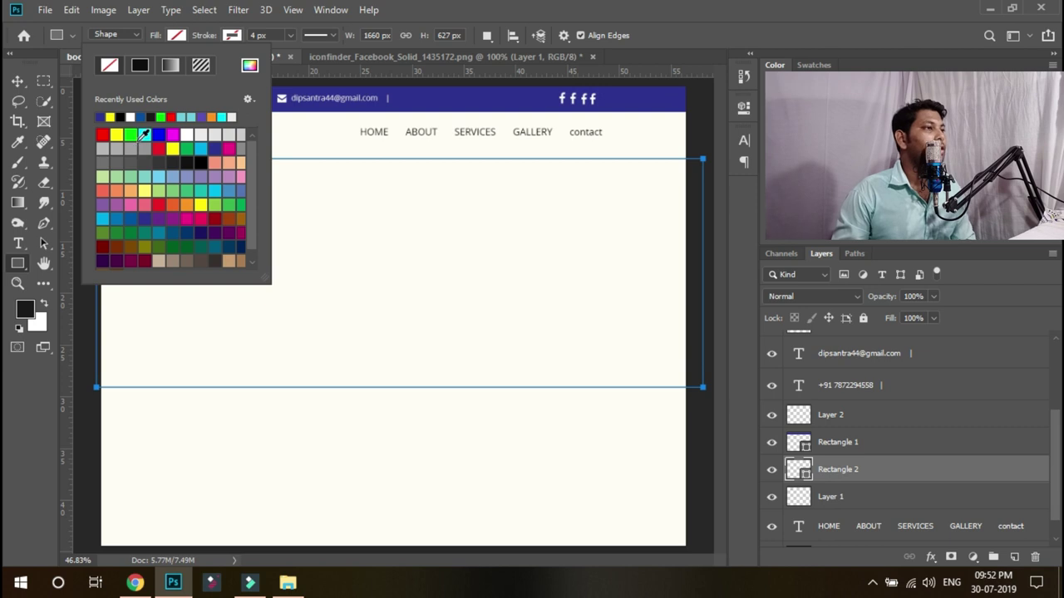
pyautogui.click(123, 115)
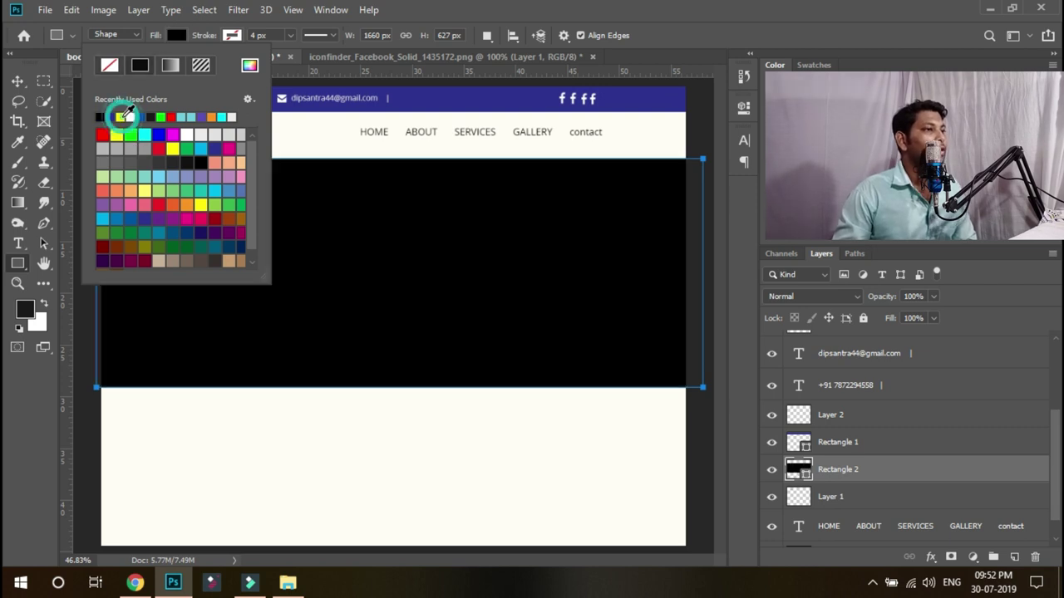
# - Nudge the black banner up so it sits directly beneath the header
pyautogui.click(15, 83)
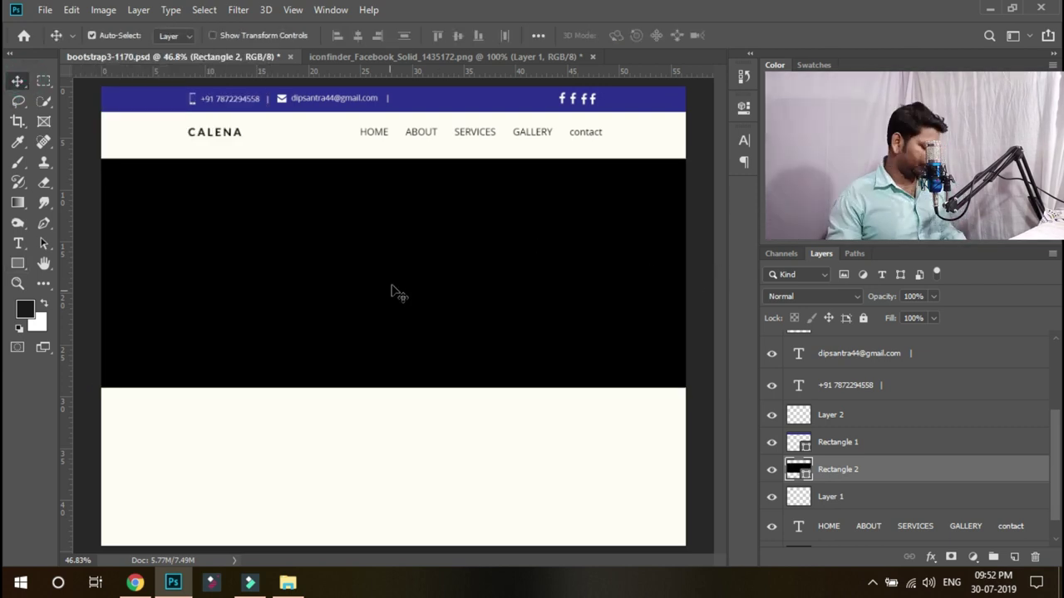
pyautogui.click(506, 188)
pyautogui.press('Up')
pyautogui.press('Up')
pyautogui.press('Up')
pyautogui.press('Up')
pyautogui.press('Up')
pyautogui.press('Up')
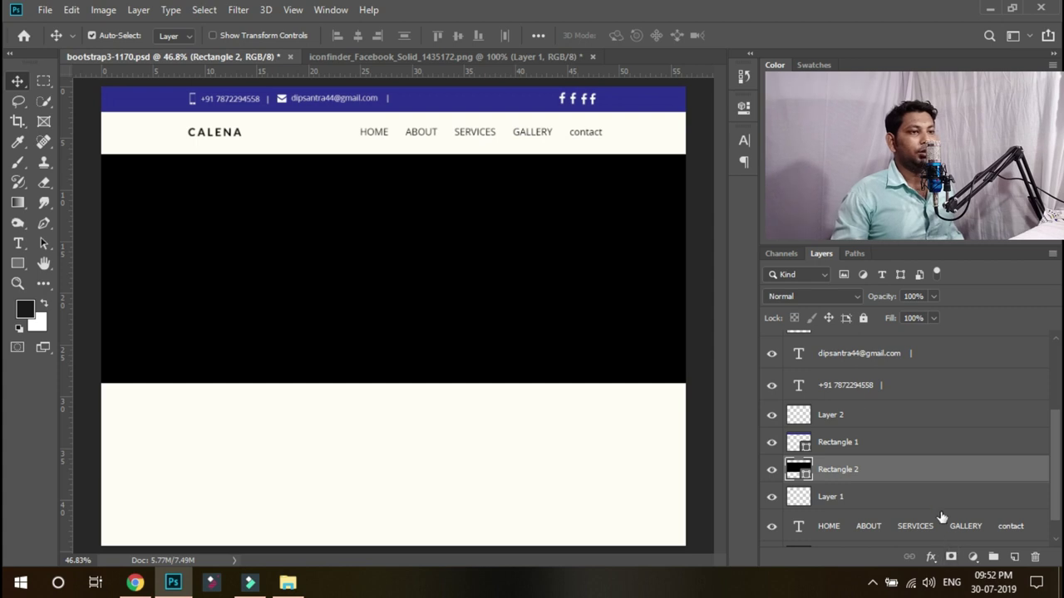
pyautogui.scroll(-1, 942, 517)
# - Select Layer 1 and zoom in to inspect the navigation bar
pyautogui.click(913, 471)
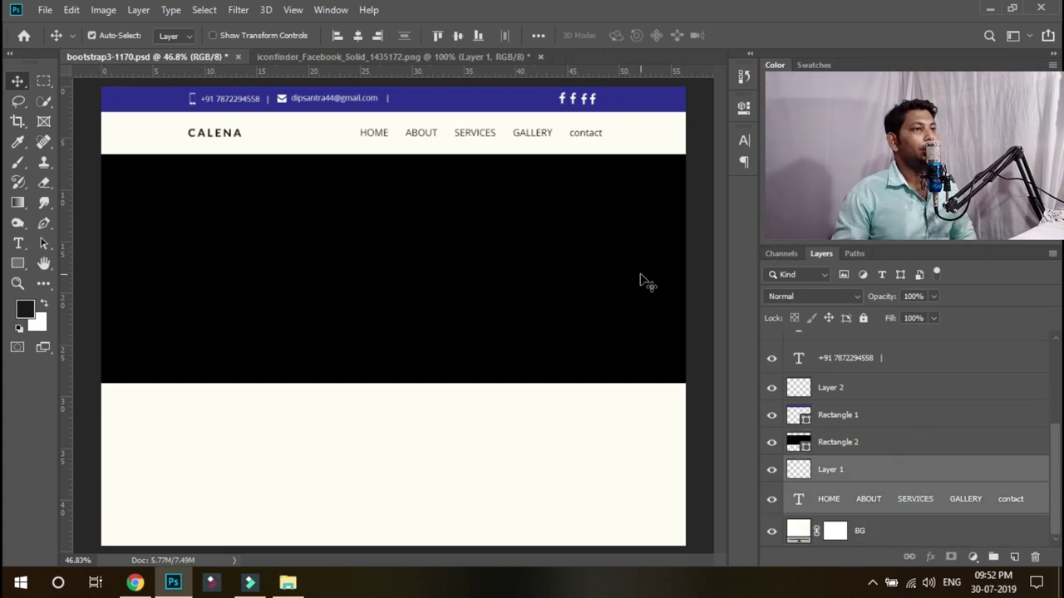
pyautogui.moveTo(355, 111); pyautogui.dragTo(395, 165)
pyautogui.scroll(-3, 395, 169)
pyautogui.scroll(-2, 397, 171)
pyautogui.scroll(1, 407, 162)
pyautogui.scroll(-1, 408, 162)
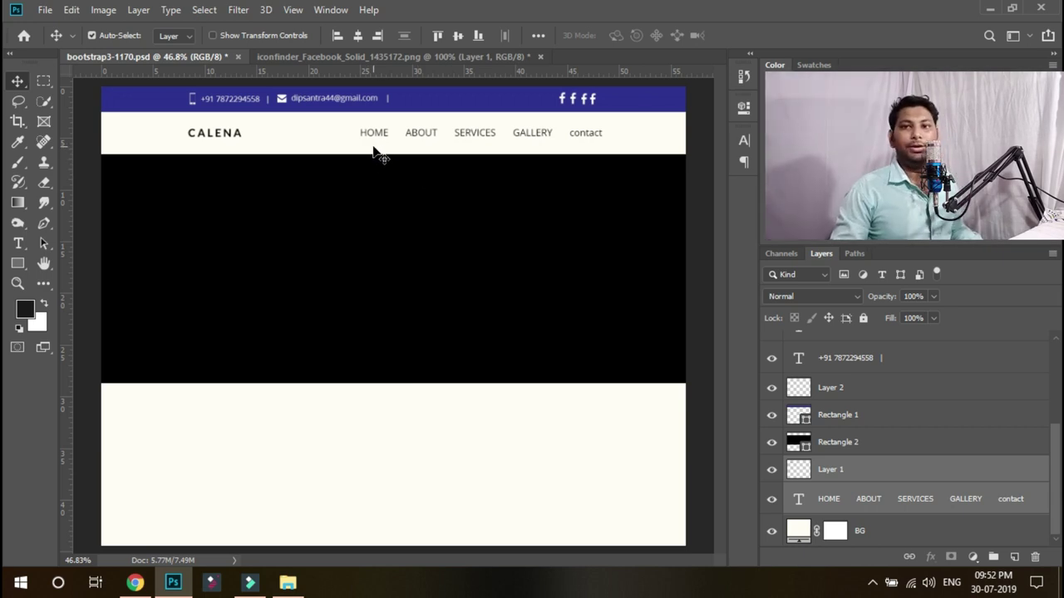
pyautogui.click(134, 583)
# - Open a new Chrome tab and load pixabay.com via the Stunning Free Images bookmark
pyautogui.click(400, 13)
pyautogui.write('g')
pyautogui.press('Return')
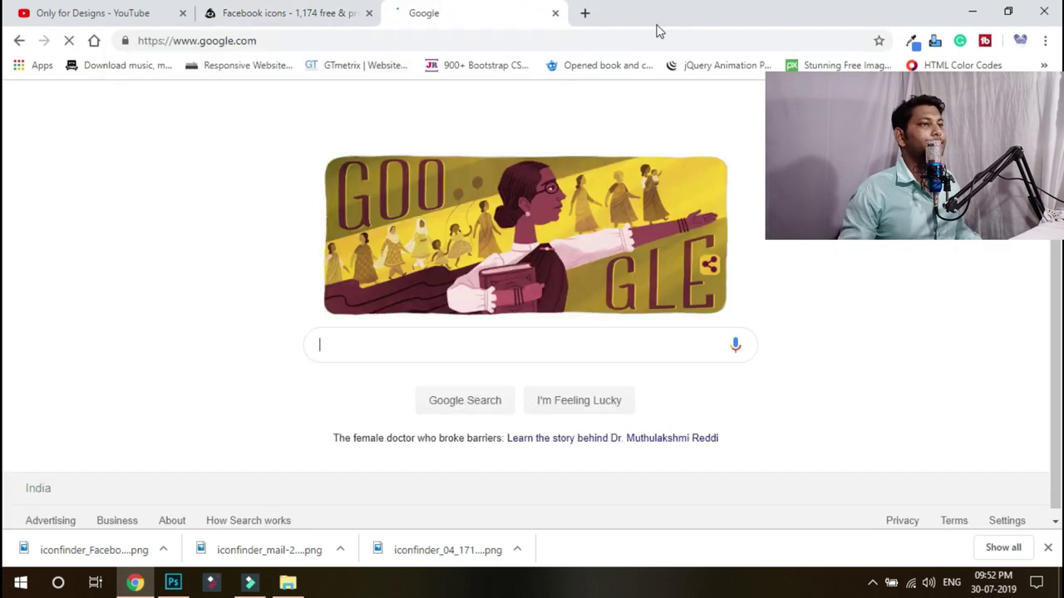
pyautogui.click(847, 65)
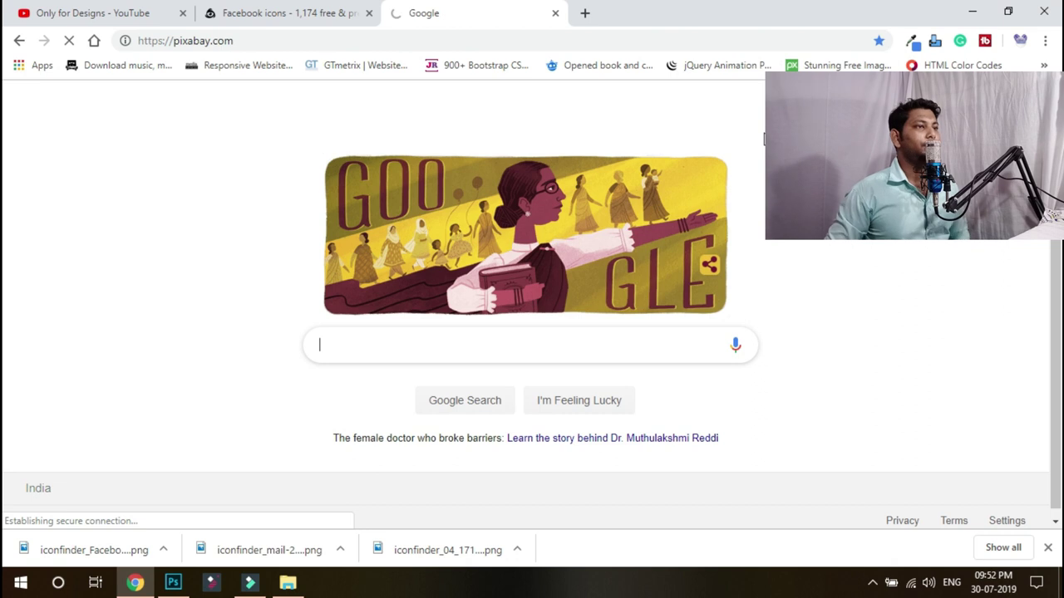
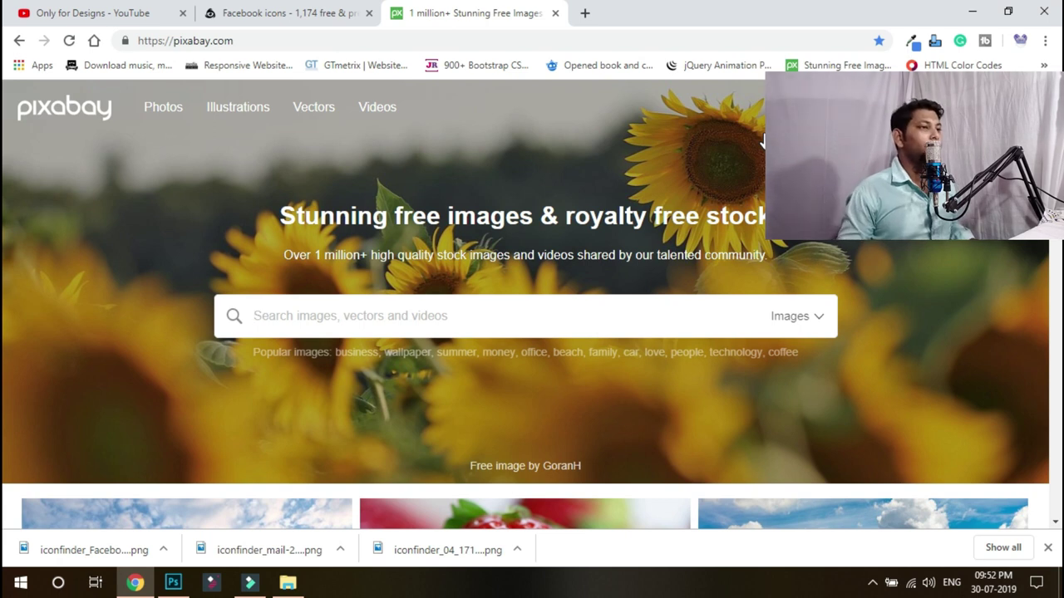
# - Browse the Pixabay homepage, then go to the Photos section at pixabay.com/photos/
pyautogui.scroll(-2, 577, 219)
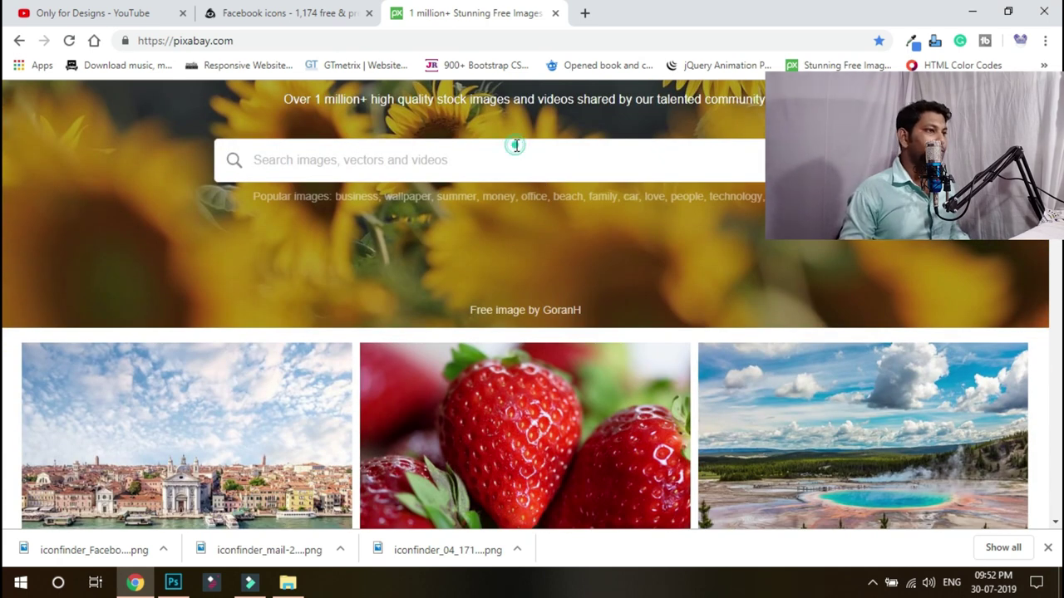
pyautogui.scroll(-1, 516, 146)
pyautogui.scroll(-2, 520, 163)
pyautogui.scroll(-2, 613, 192)
pyautogui.scroll(-2, 641, 209)
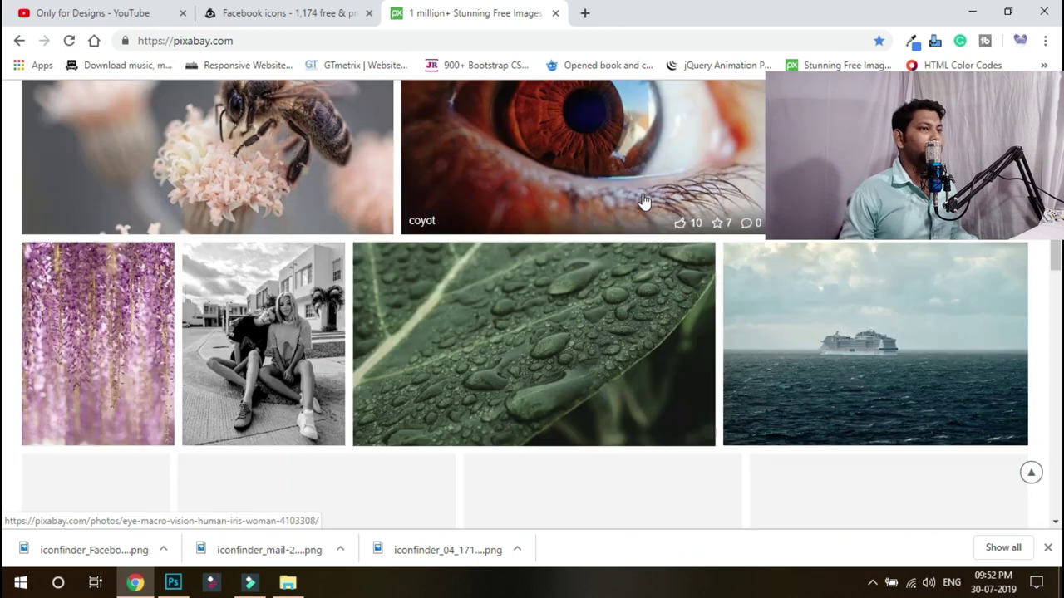
pyautogui.scroll(-2, 644, 200)
pyautogui.scroll(1, 526, 259)
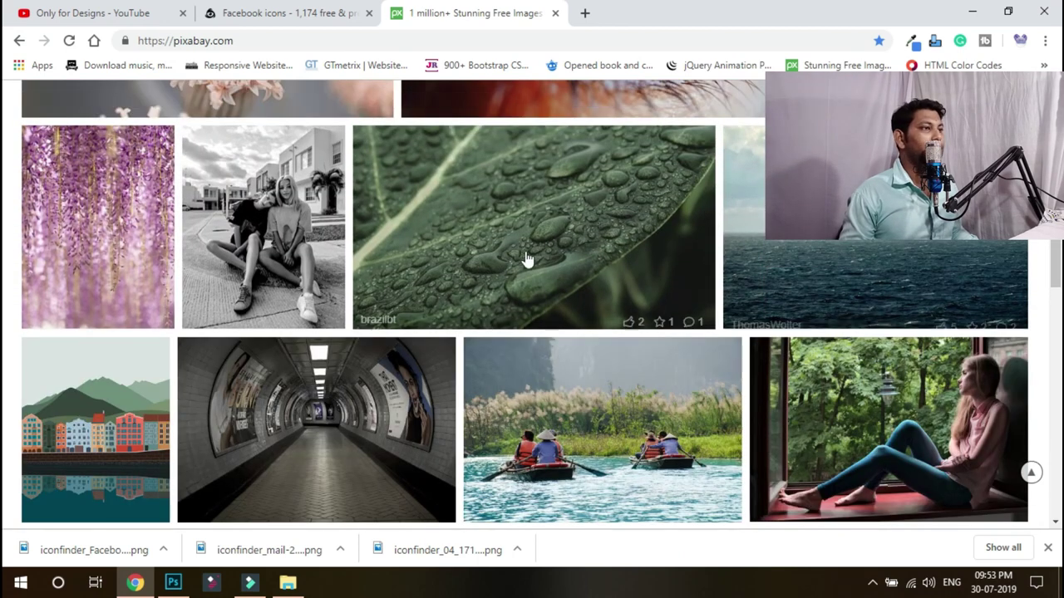
pyautogui.scroll(-5, 532, 258)
pyautogui.scroll(-3, 723, 278)
pyautogui.scroll(2, 742, 277)
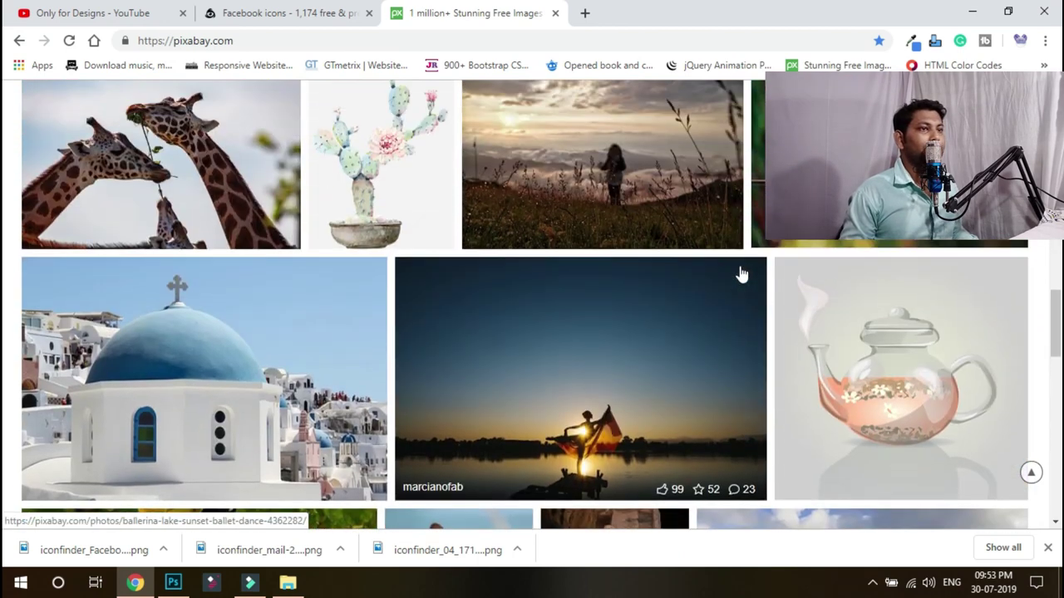
pyautogui.scroll(1, 743, 274)
pyautogui.scroll(-3, 574, 282)
pyautogui.scroll(10, 466, 241)
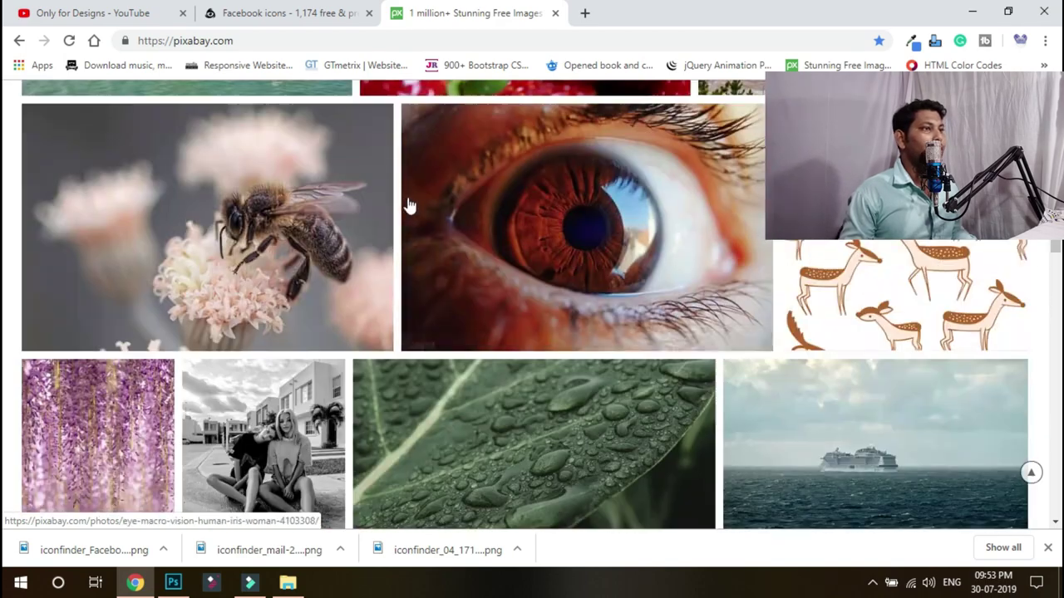
pyautogui.scroll(5, 409, 206)
pyautogui.scroll(3, 378, 168)
pyautogui.scroll(-5, 378, 168)
pyautogui.scroll(-6, 403, 215)
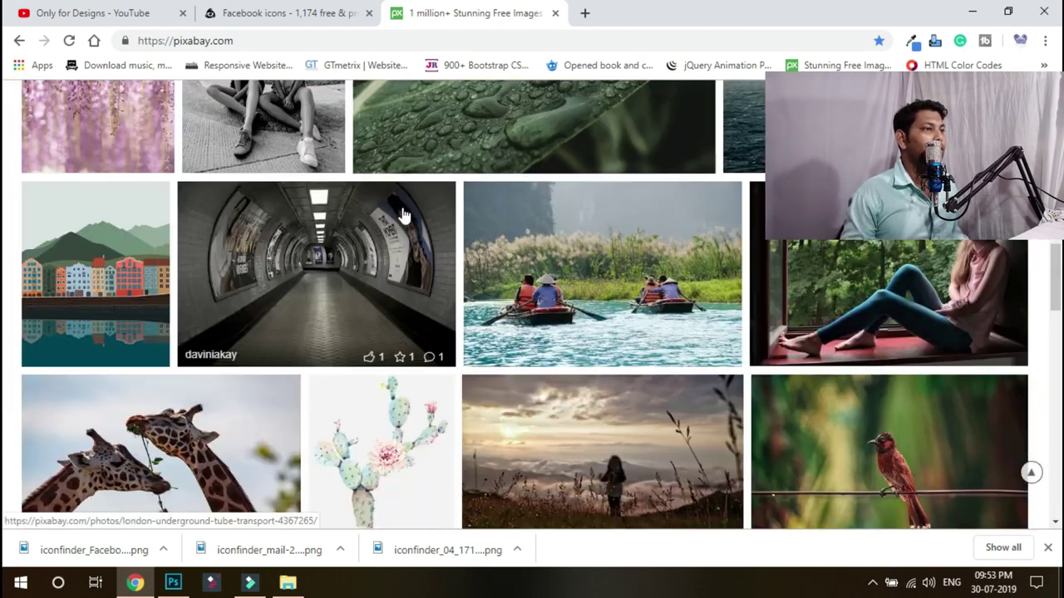
pyautogui.scroll(10, 402, 215)
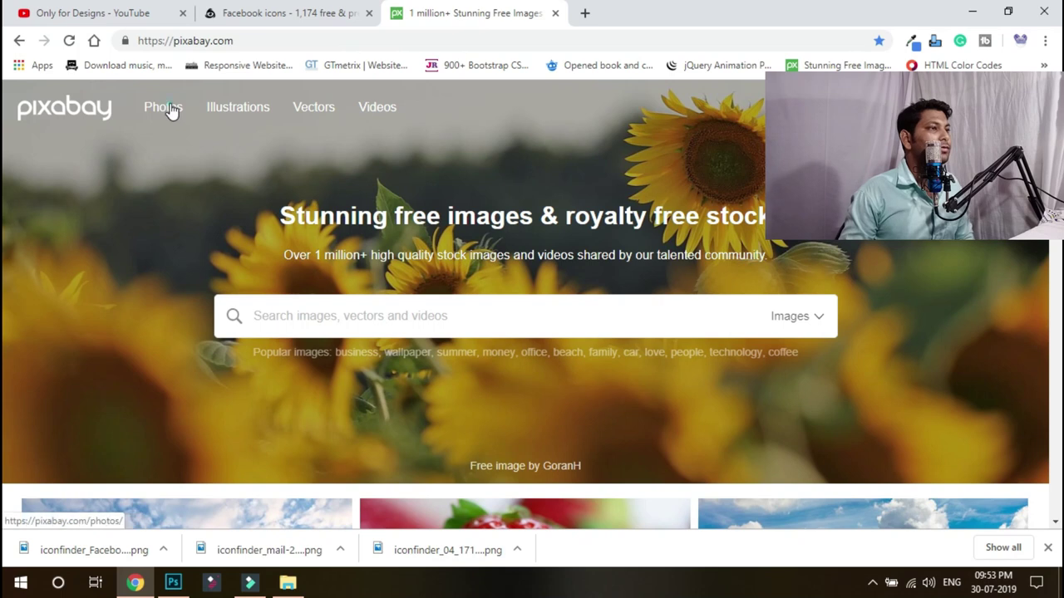
pyautogui.click(171, 112)
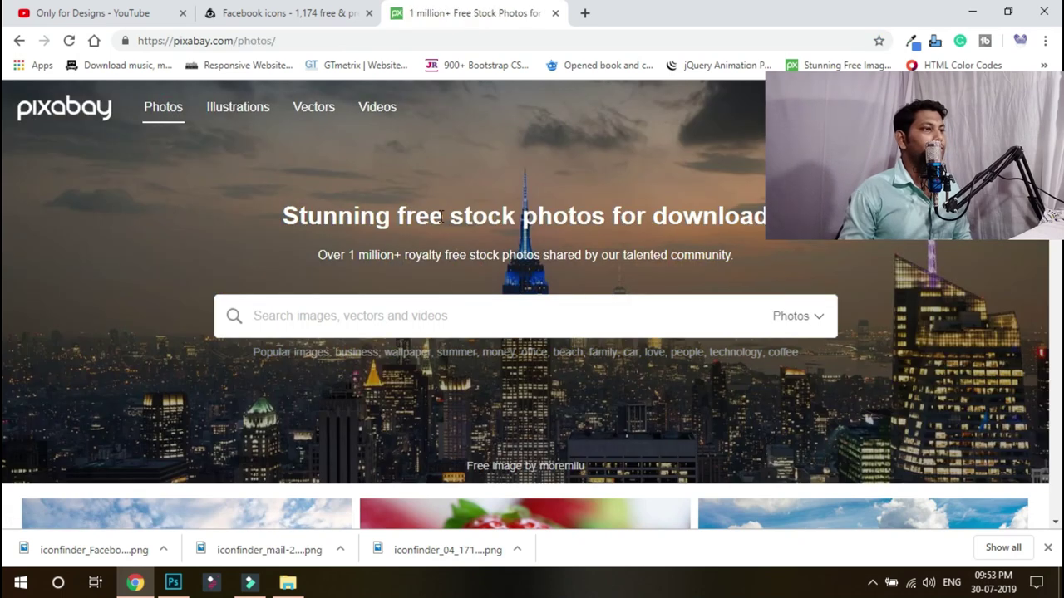
pyautogui.scroll(-2, 400, 266)
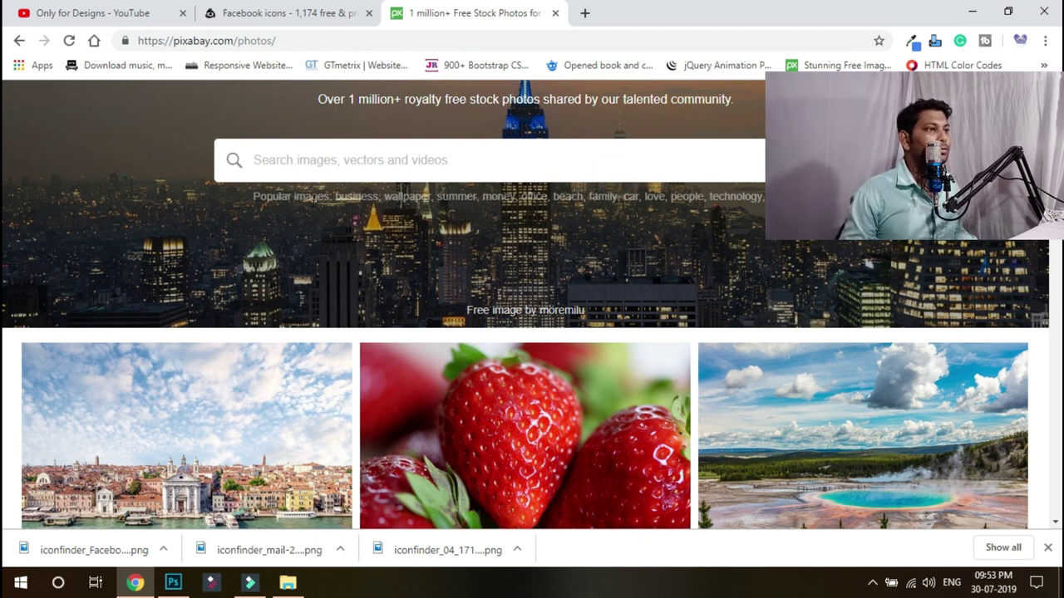
# - Search Pixabay for 'banner' and browse the photo results
pyautogui.click(581, 149)
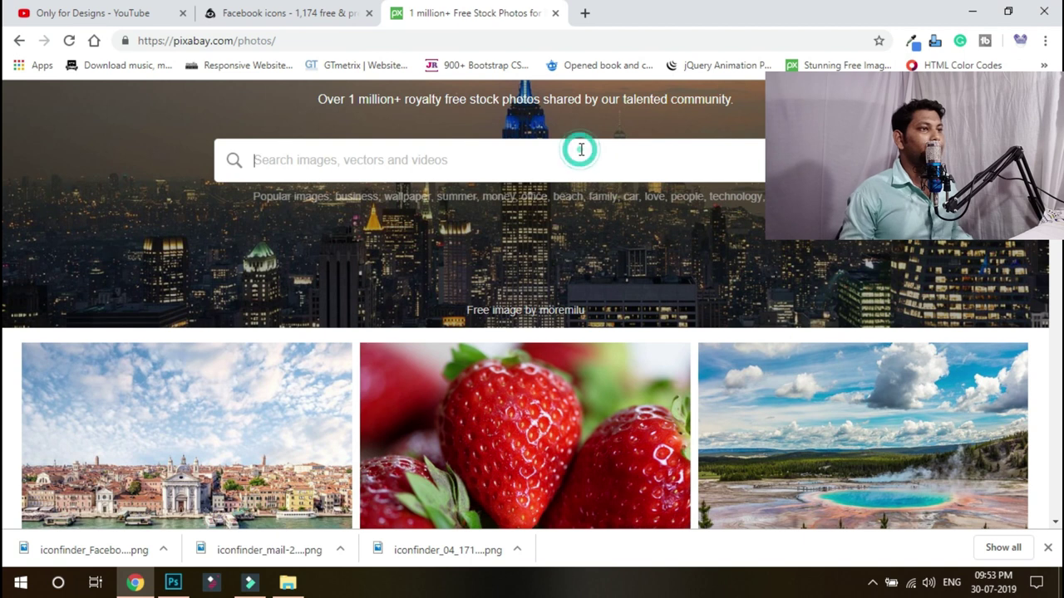
pyautogui.write('banner')
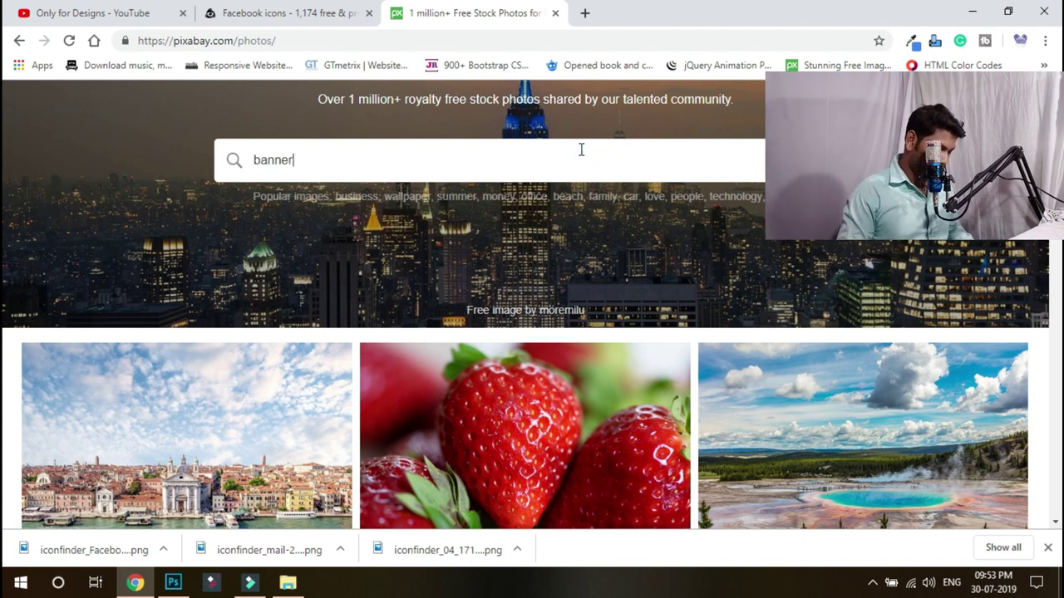
pyautogui.press('Return')
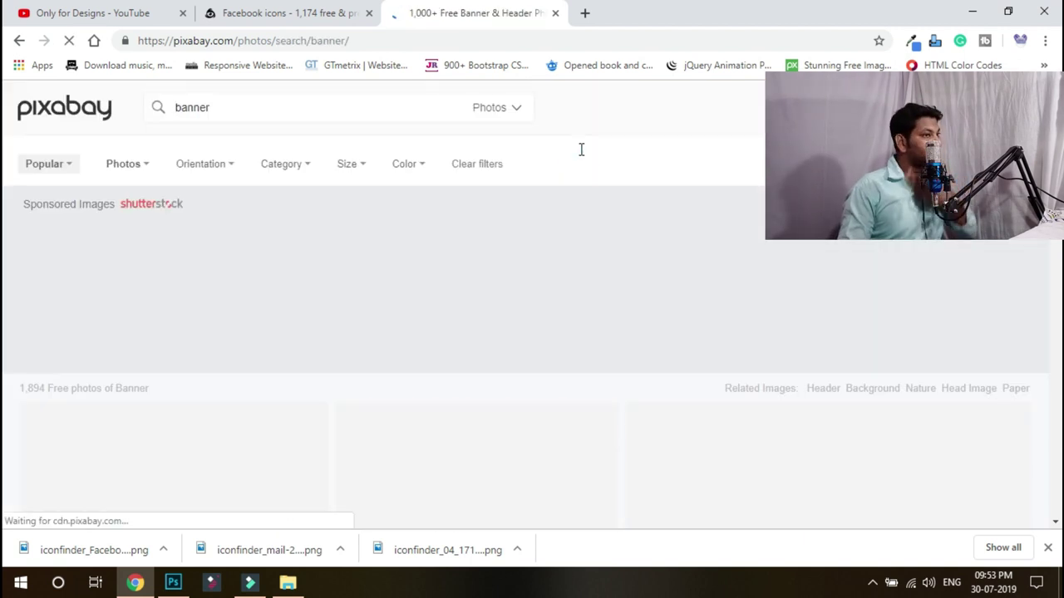
pyautogui.scroll(-2, 579, 150)
pyautogui.scroll(-2, 510, 221)
pyautogui.scroll(-1, 469, 241)
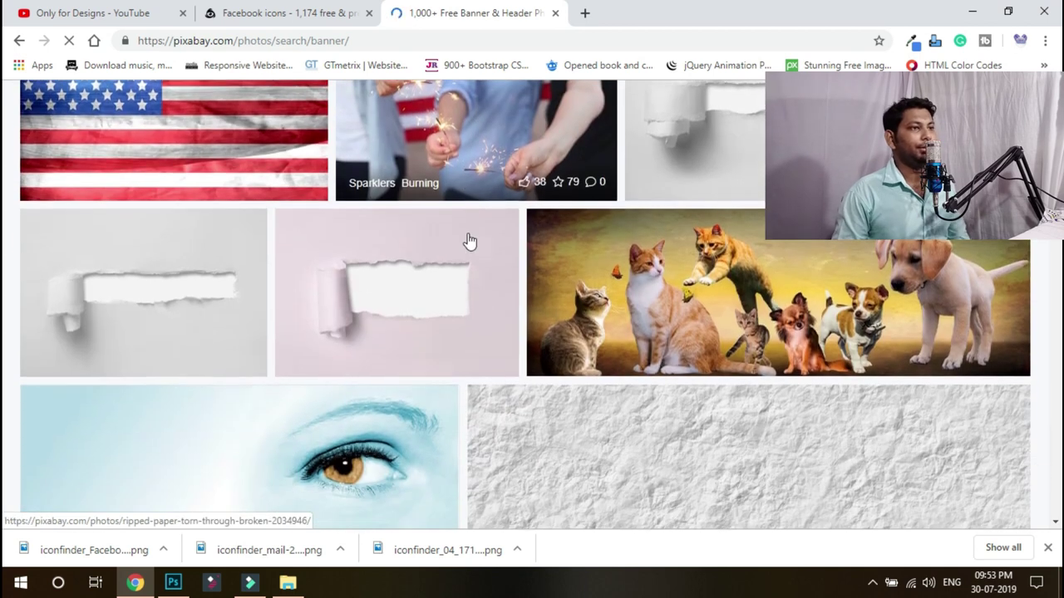
pyautogui.scroll(-4, 468, 243)
pyautogui.scroll(2, 273, 330)
pyautogui.scroll(-2, 278, 320)
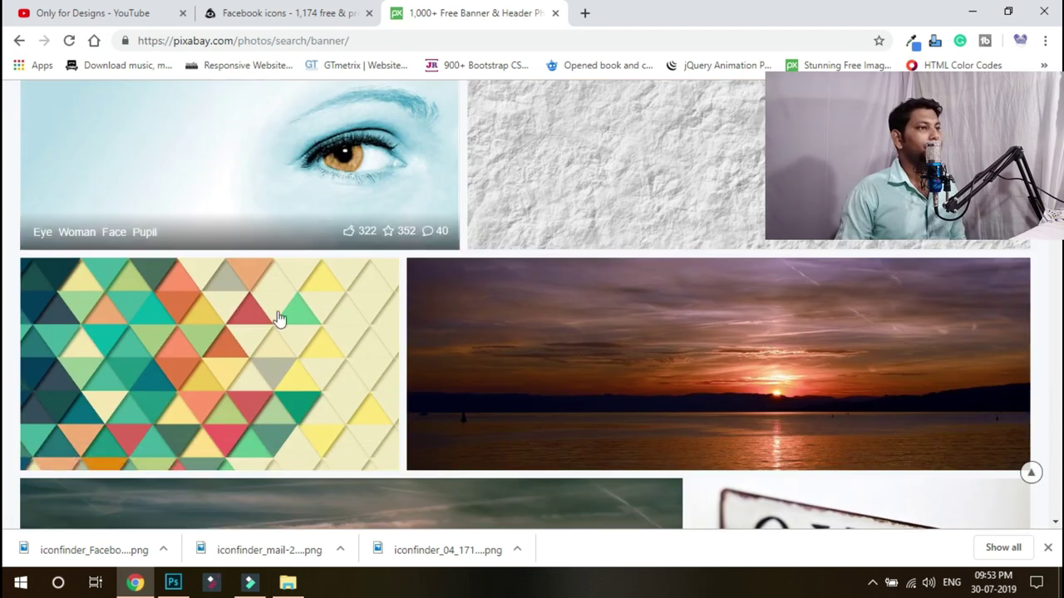
pyautogui.scroll(-1, 283, 185)
pyautogui.scroll(-1, 720, 297)
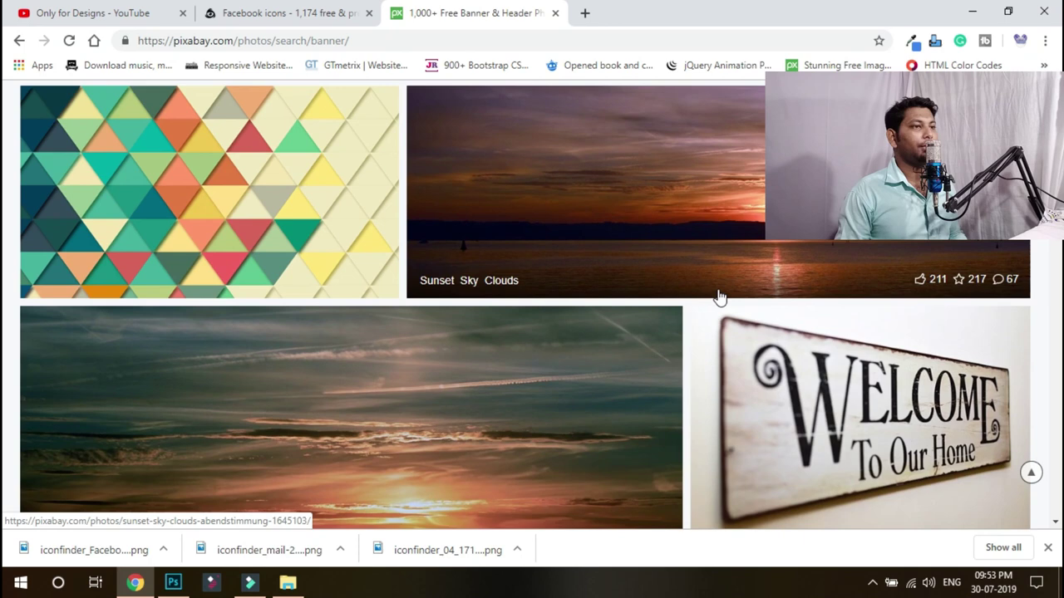
pyautogui.scroll(-2, 391, 290)
pyautogui.scroll(-2, 385, 291)
pyautogui.scroll(-1, 473, 275)
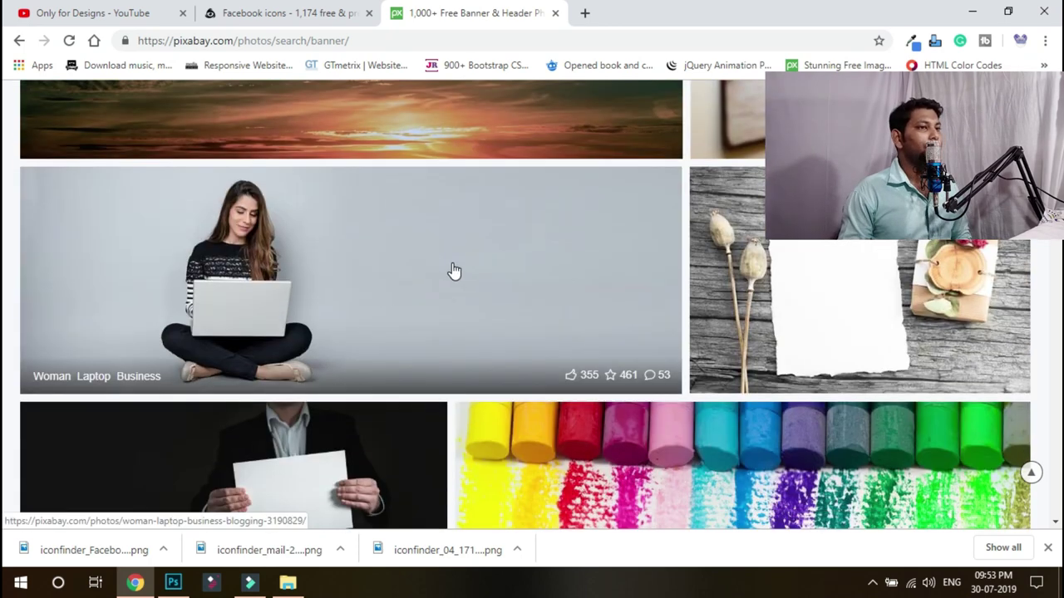
pyautogui.scroll(-4, 424, 253)
pyautogui.scroll(2, 318, 249)
pyautogui.scroll(-1, 708, 195)
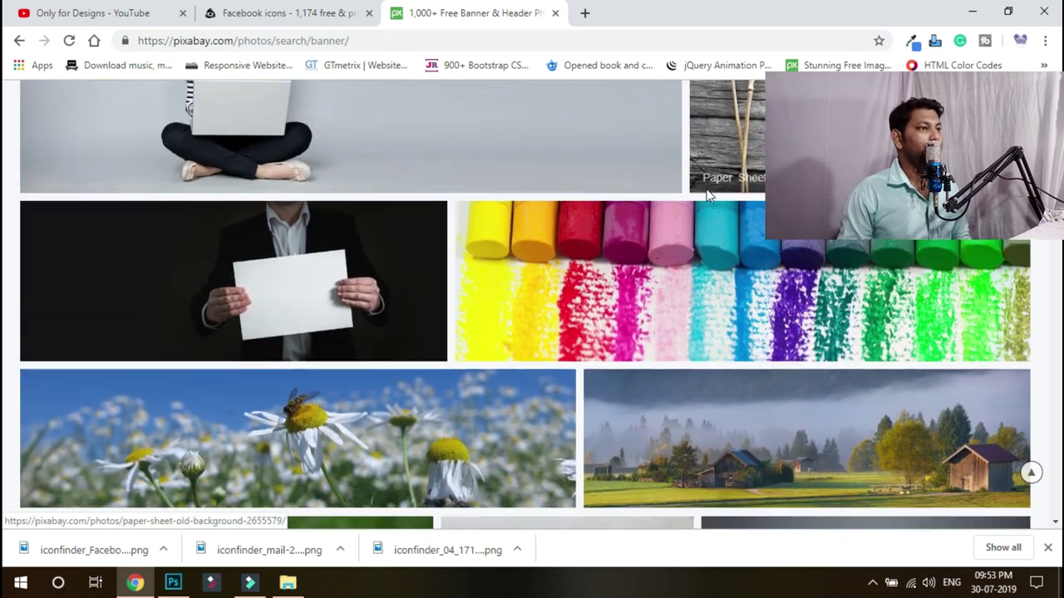
pyautogui.scroll(-4, 708, 196)
pyautogui.scroll(-1, 447, 236)
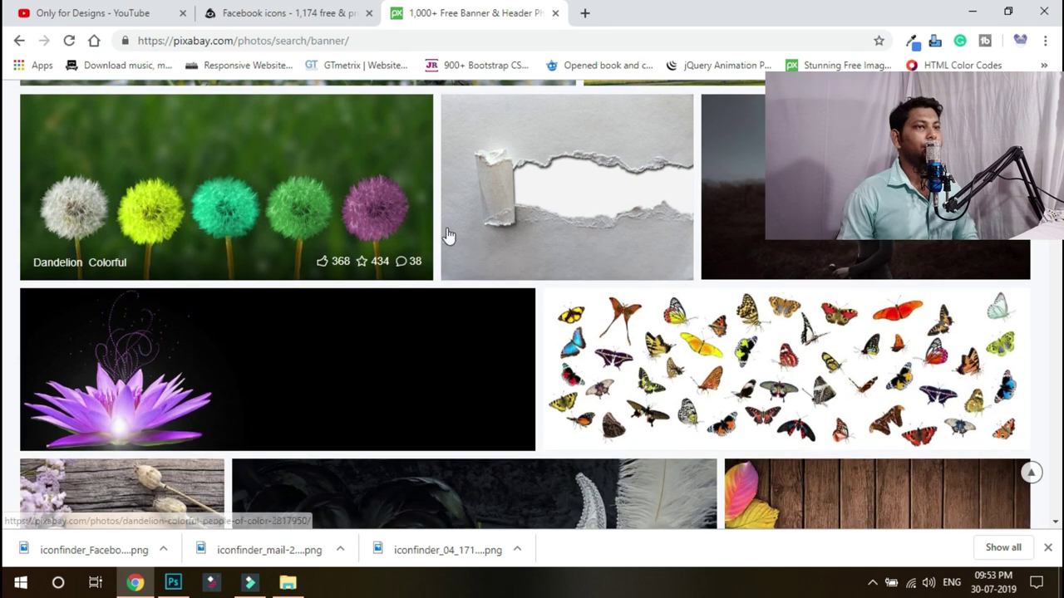
pyautogui.scroll(-3, 447, 236)
pyautogui.scroll(-1, 482, 230)
pyautogui.scroll(3, 482, 231)
pyautogui.scroll(1, 748, 187)
# - Open the Girl Armor Sword photo and save it as girl-2380554_960_720.jpg
pyautogui.click(740, 192)
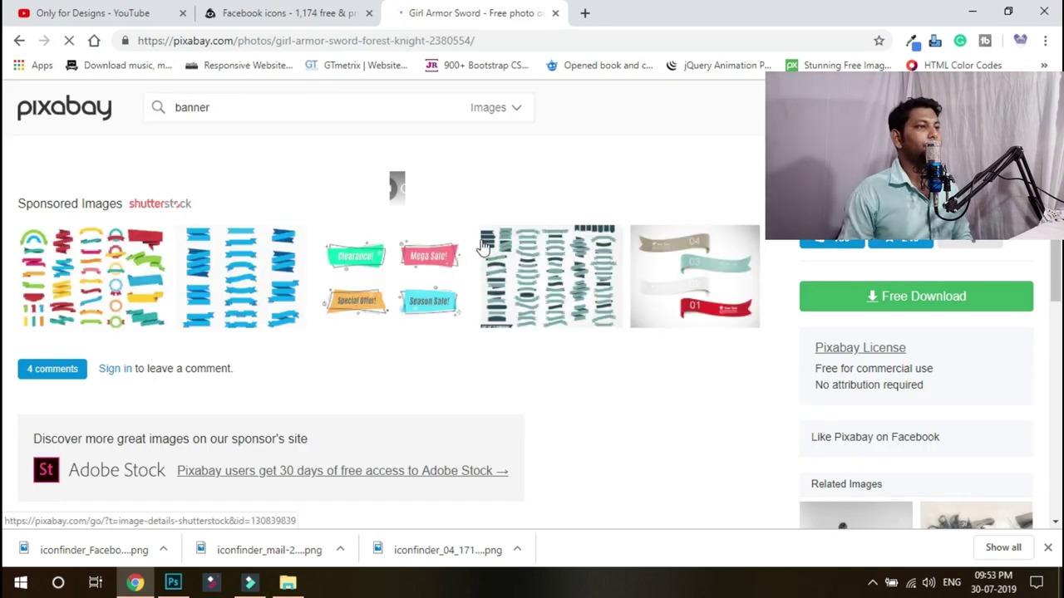
pyautogui.scroll(-1, 505, 210)
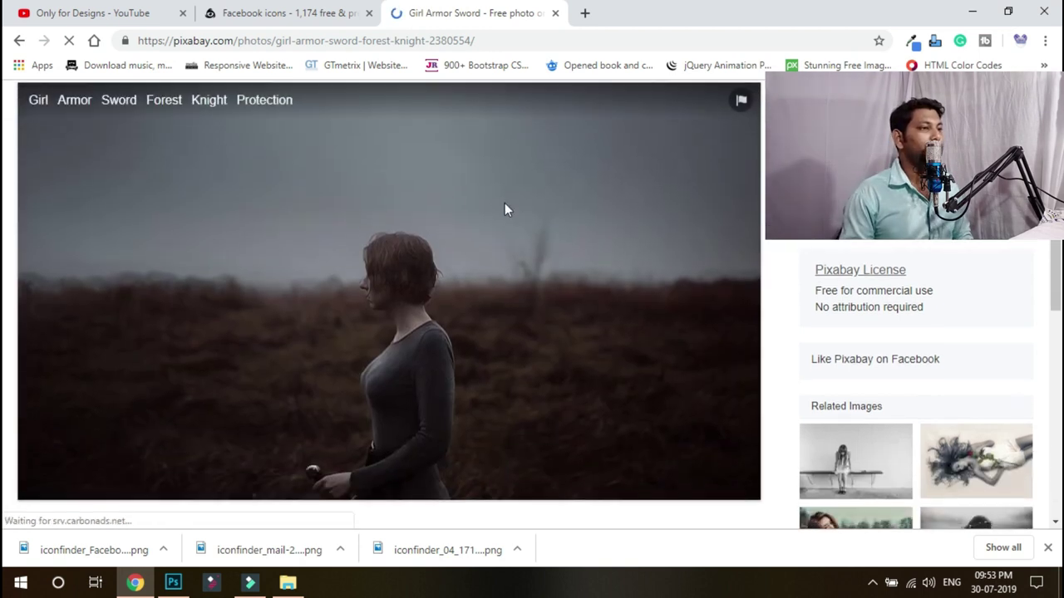
pyautogui.rightClick(364, 220)
pyautogui.click(415, 249)
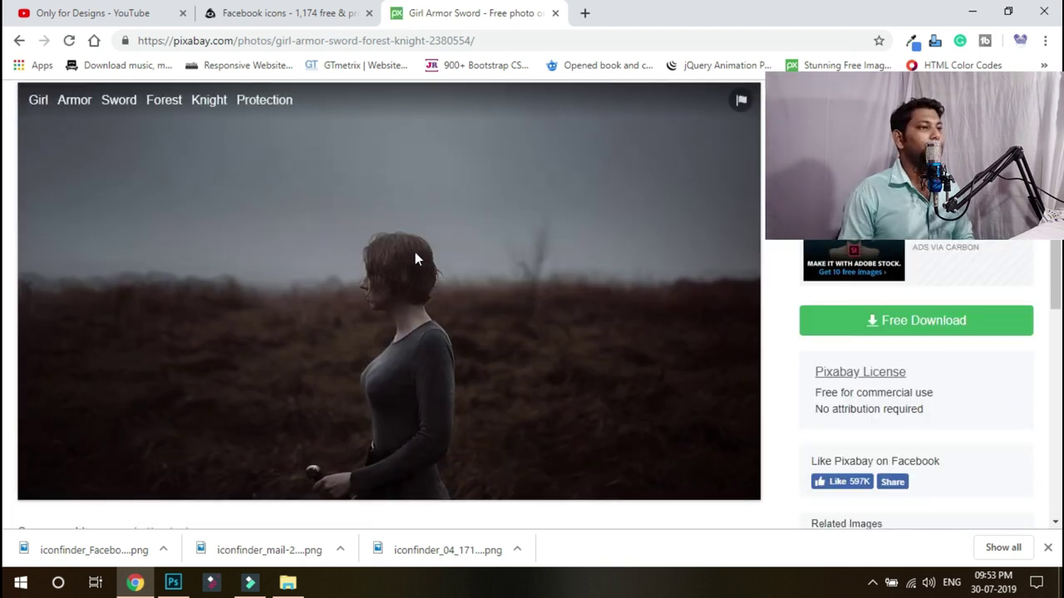
pyautogui.click(402, 345)
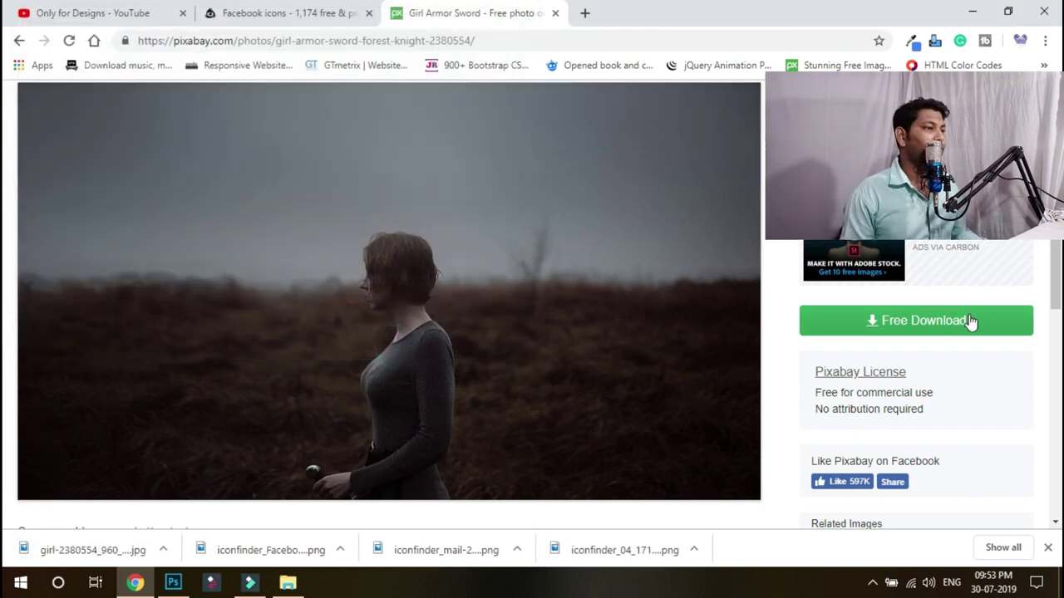
# - Locate the downloaded photo in its folder and drag it into Photoshop as a new document
pyautogui.click(162, 550)
pyautogui.click(204, 496)
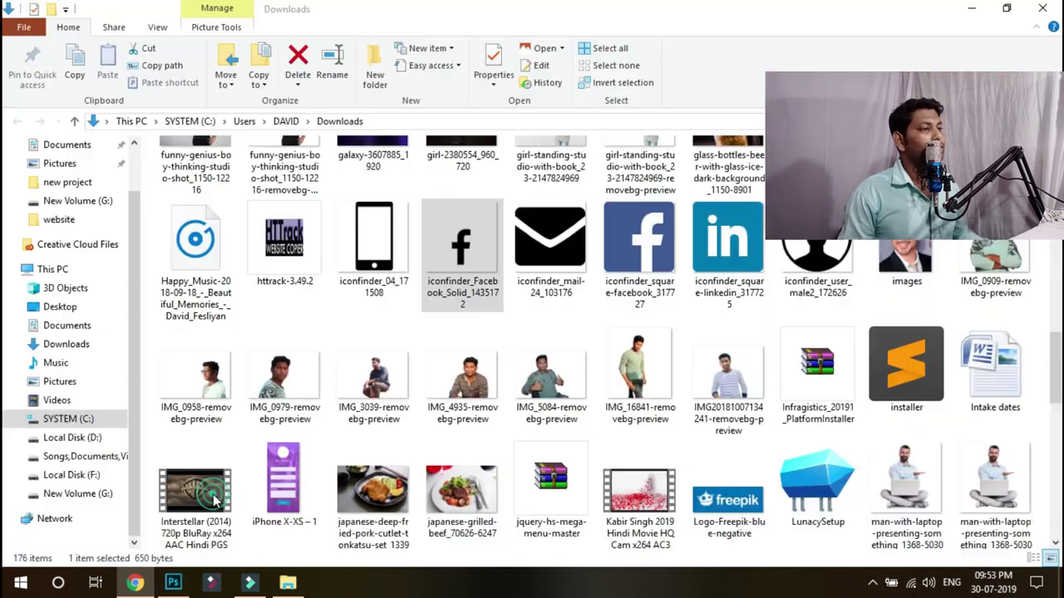
pyautogui.moveTo(291, 528); pyautogui.dragTo(329, 307)
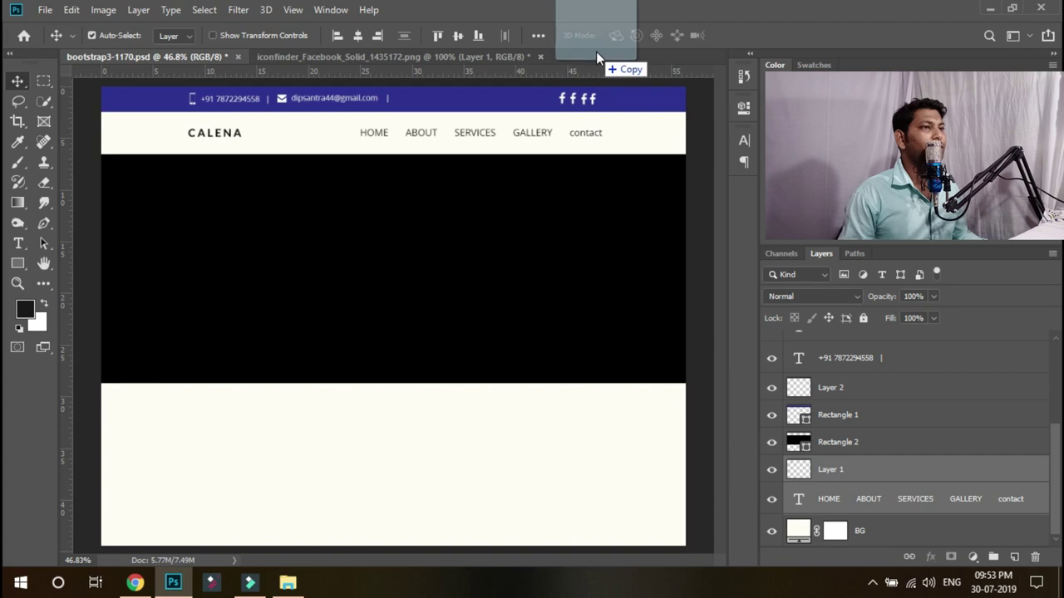
pyautogui.moveTo(578, 65); pyautogui.dragTo(596, 53)
# - Close the Facebook icon document unsaved and place the girl photo over the mockup's black band
pyautogui.click(453, 56)
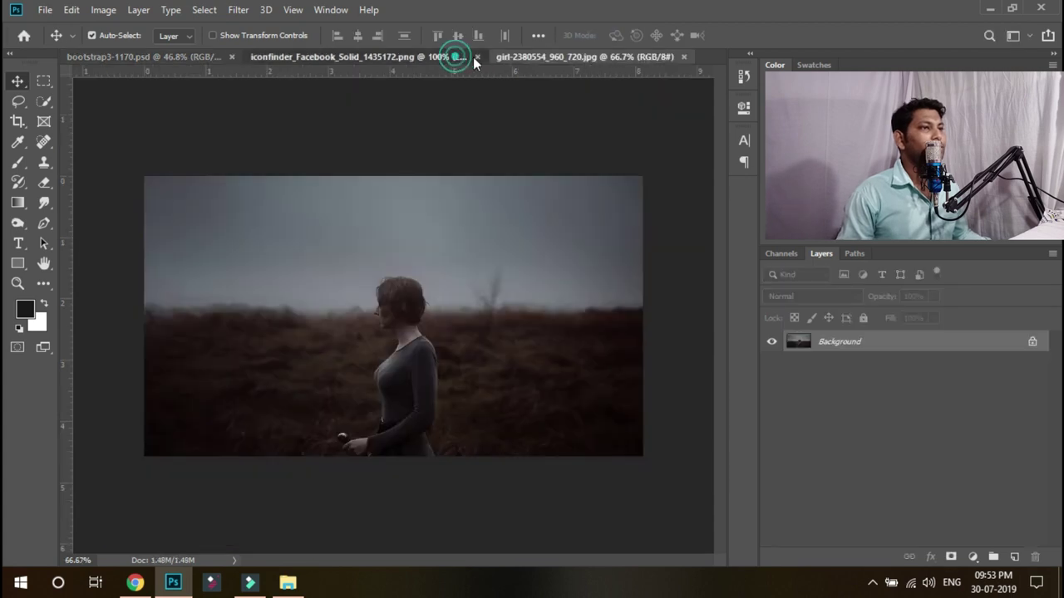
pyautogui.click(516, 56)
pyautogui.click(524, 224)
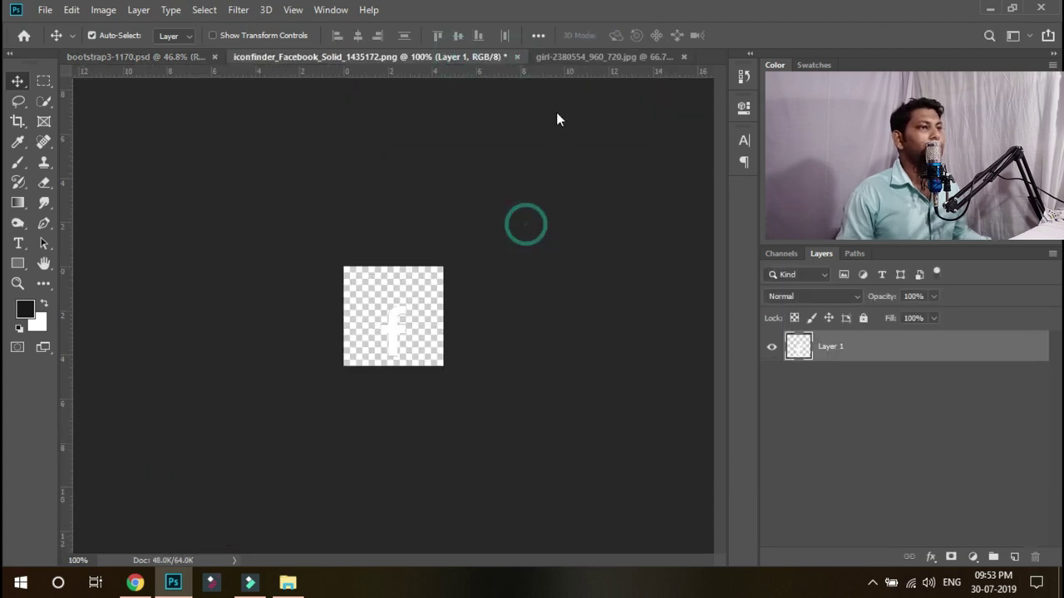
pyautogui.moveTo(394, 295)
pyautogui.mouseDown()
pyautogui.moveTo(184, 138)
pyautogui.moveTo(258, 248)
pyautogui.mouseUp()
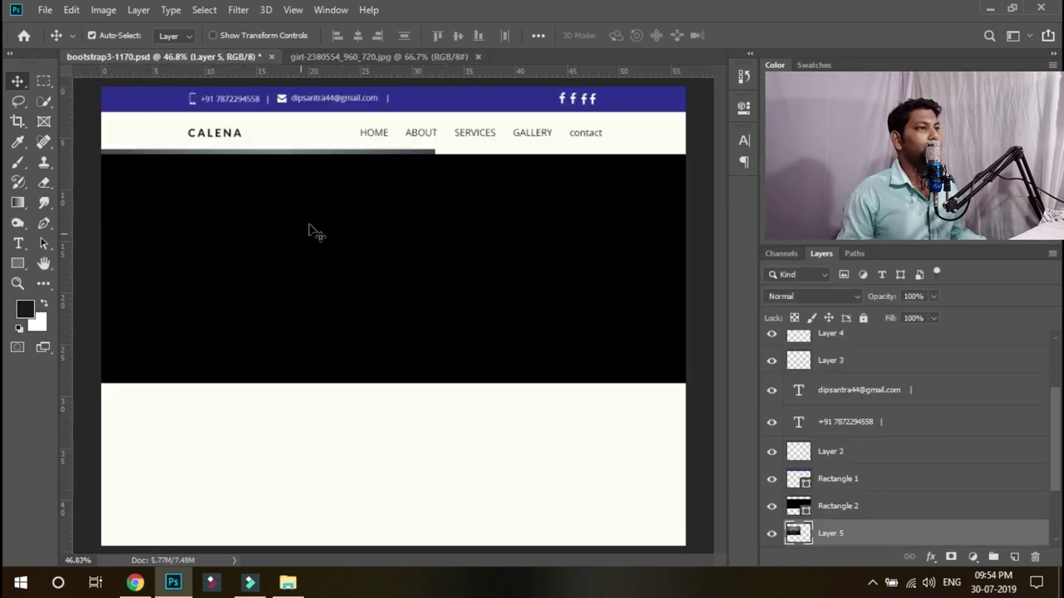
pyautogui.scroll(-2, 918, 441)
pyautogui.moveTo(909, 478); pyautogui.dragTo(905, 434)
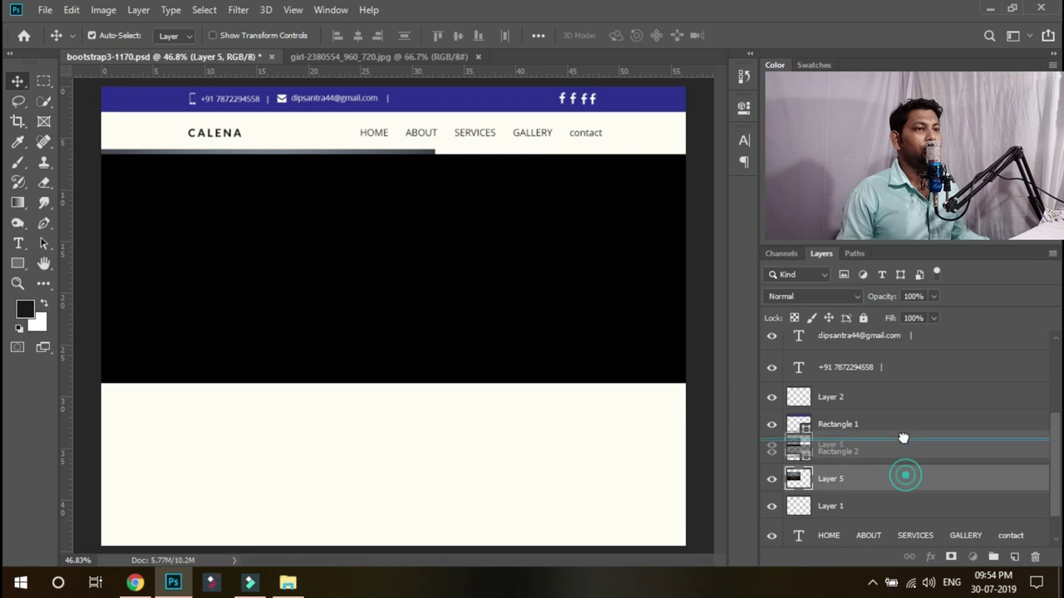
pyautogui.moveTo(374, 273); pyautogui.dragTo(486, 284)
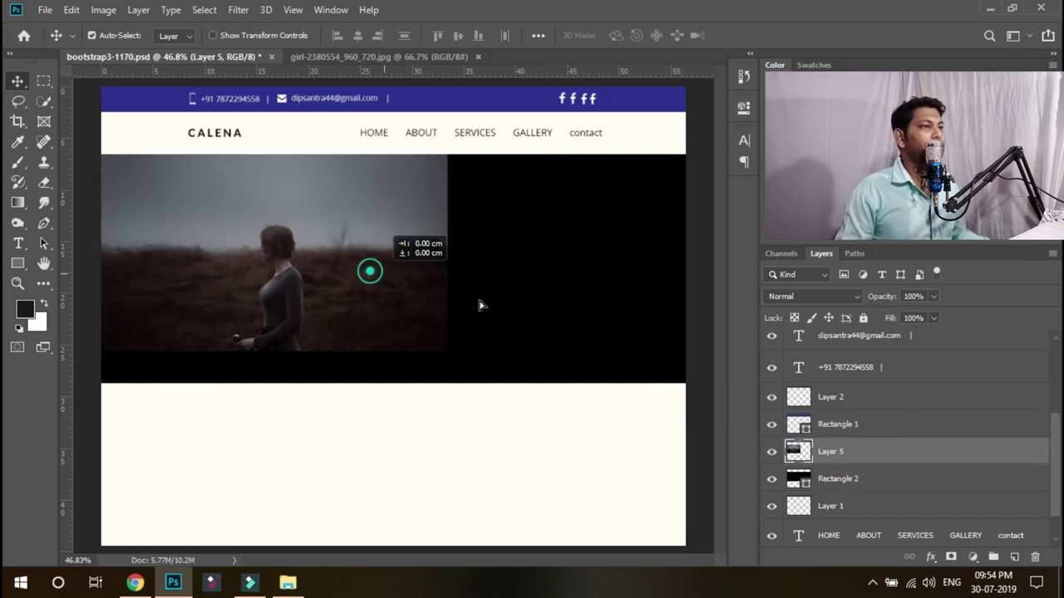
# - Scale the photo to about 168% across the page width and move it up
pyautogui.hotkey('ctrl', 't')
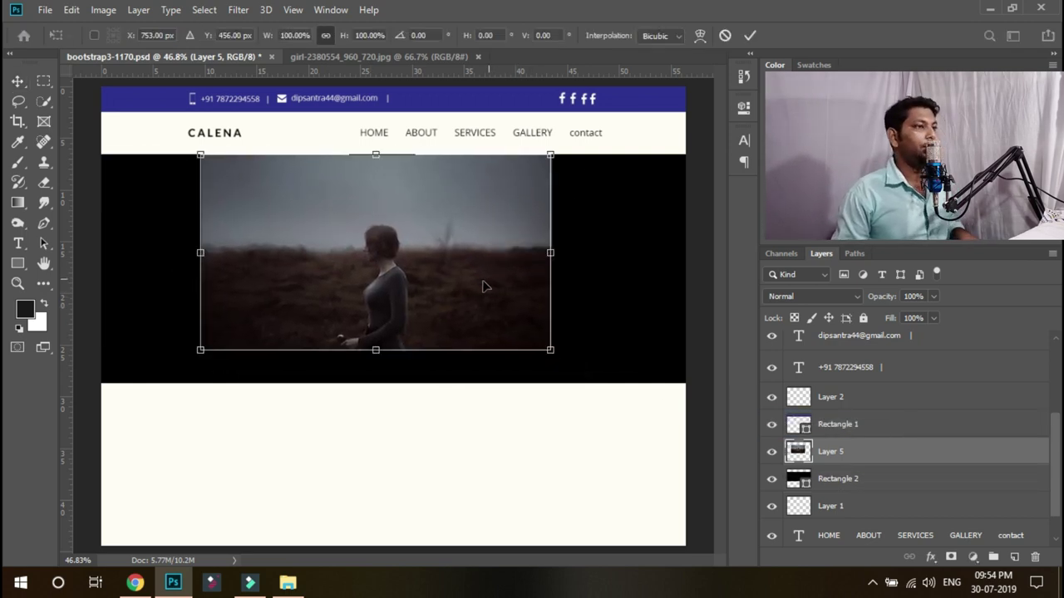
pyautogui.moveTo(550, 350); pyautogui.dragTo(739, 476)
pyautogui.moveTo(592, 395); pyautogui.dragTo(494, 368)
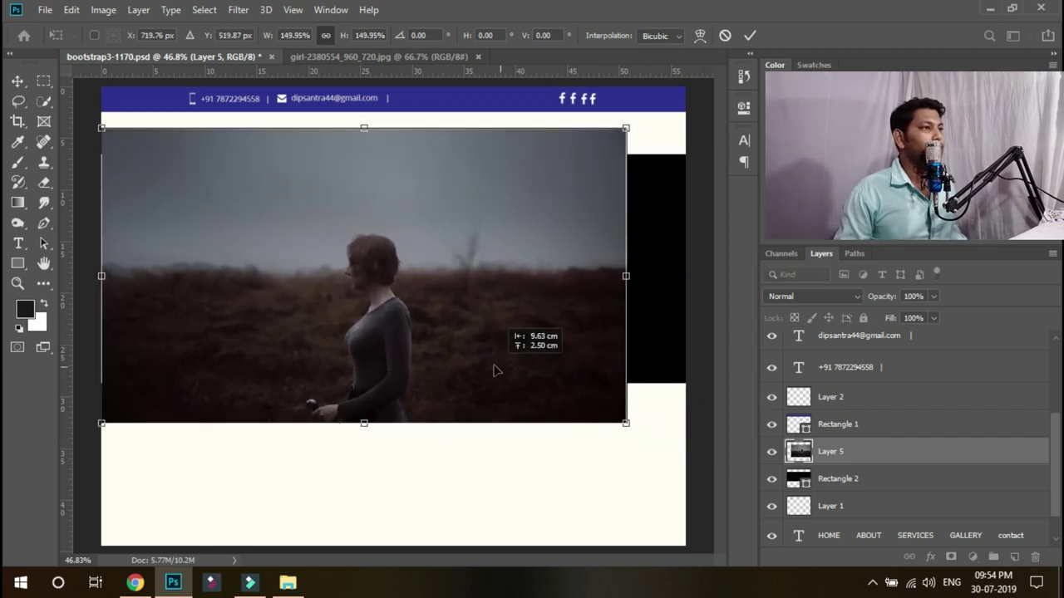
pyautogui.moveTo(625, 424); pyautogui.dragTo(681, 458)
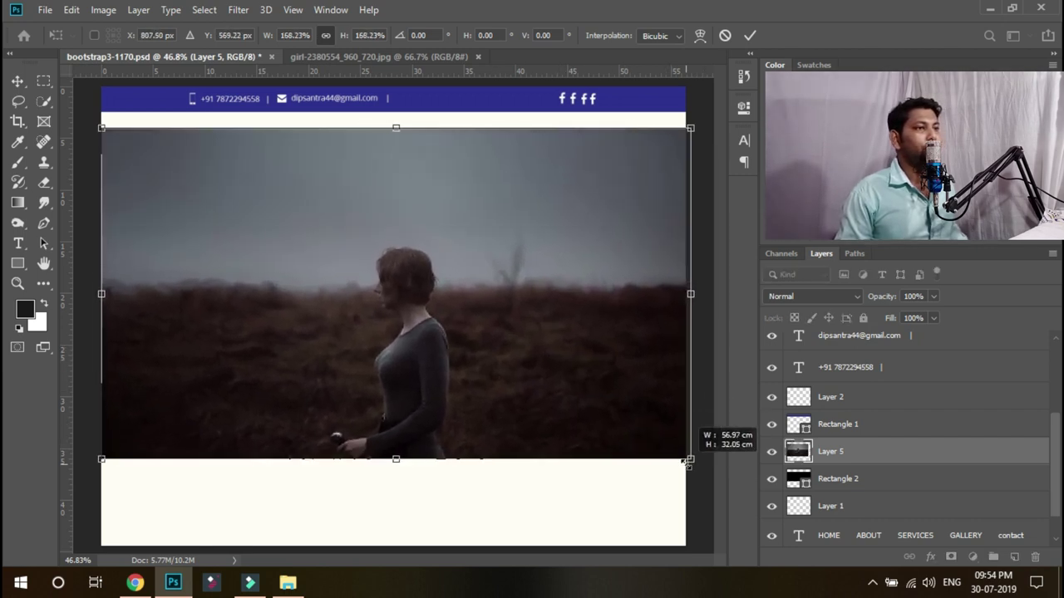
pyautogui.moveTo(603, 427); pyautogui.dragTo(603, 427)
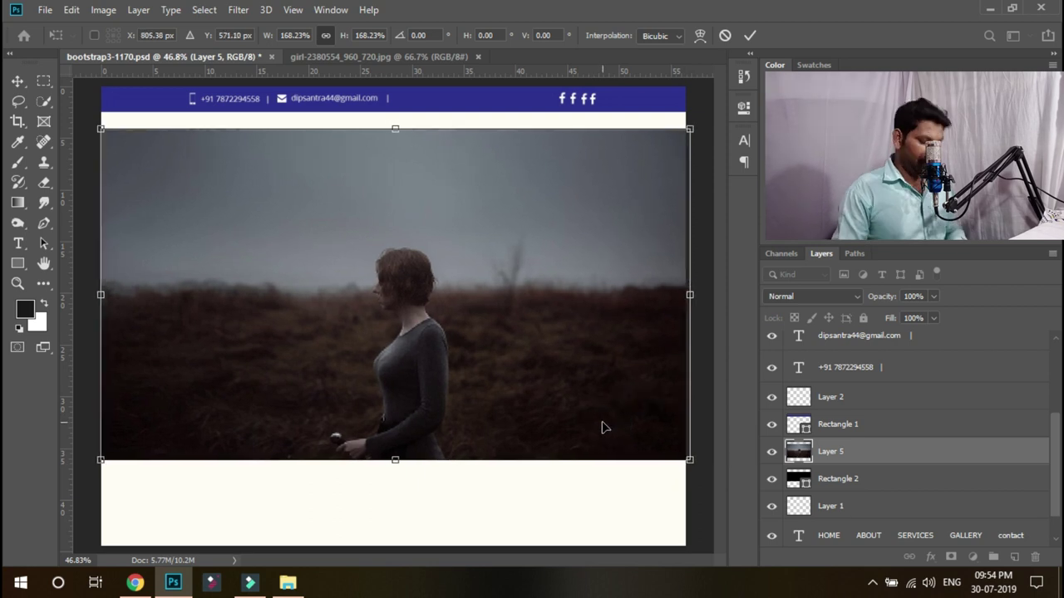
pyautogui.press('Return')
pyautogui.moveTo(567, 372); pyautogui.dragTo(560, 364)
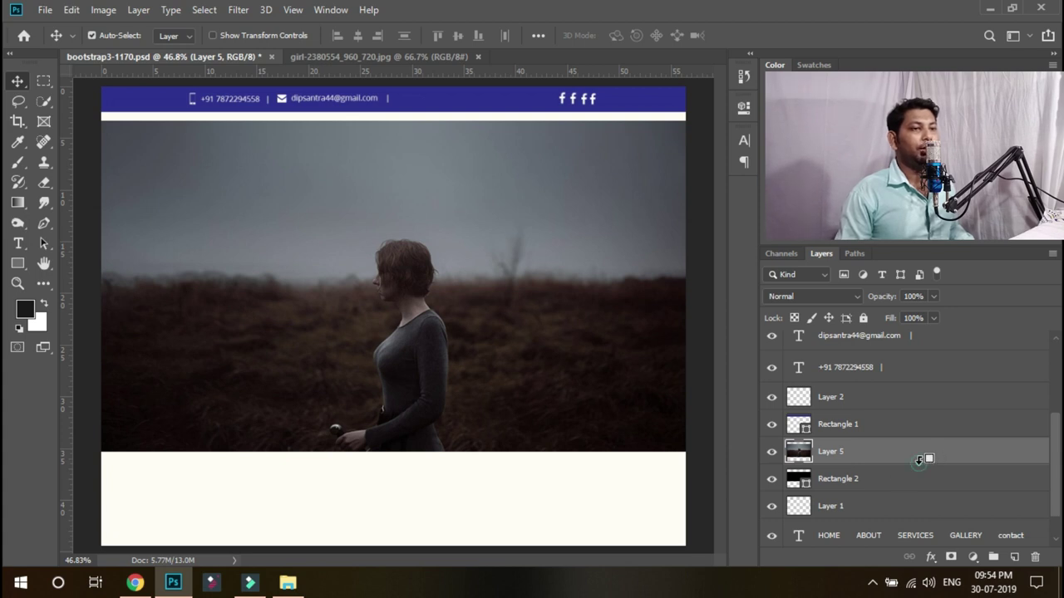
# - Clip Layer 5 to Rectangle 2 and shift the photo up so the woman's head shows
pyautogui.keyDown('alt'); pyautogui.click(918, 461); pyautogui.keyUp('alt')
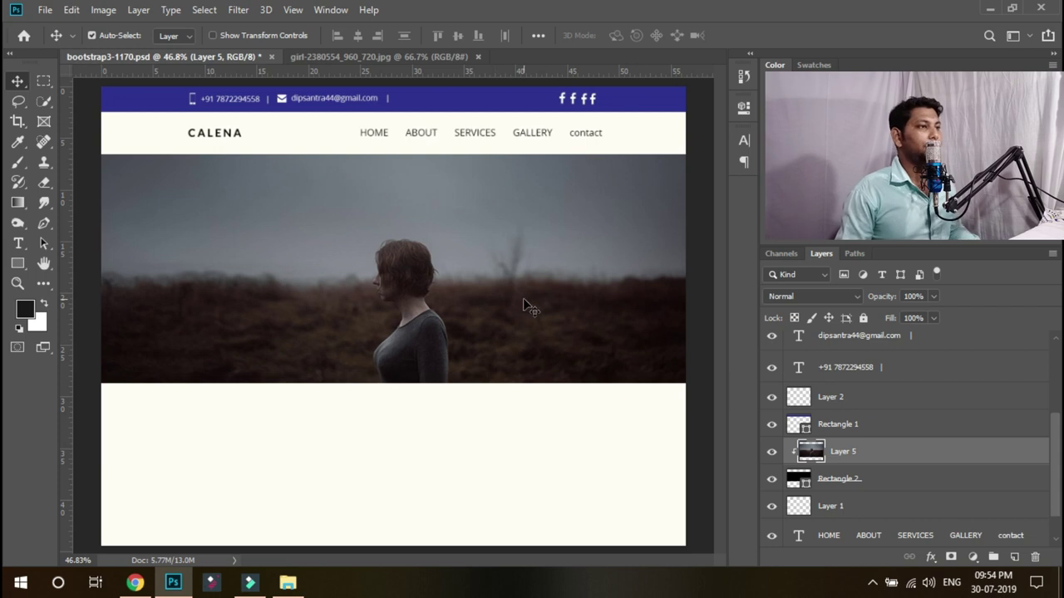
pyautogui.moveTo(523, 301); pyautogui.dragTo(522, 283)
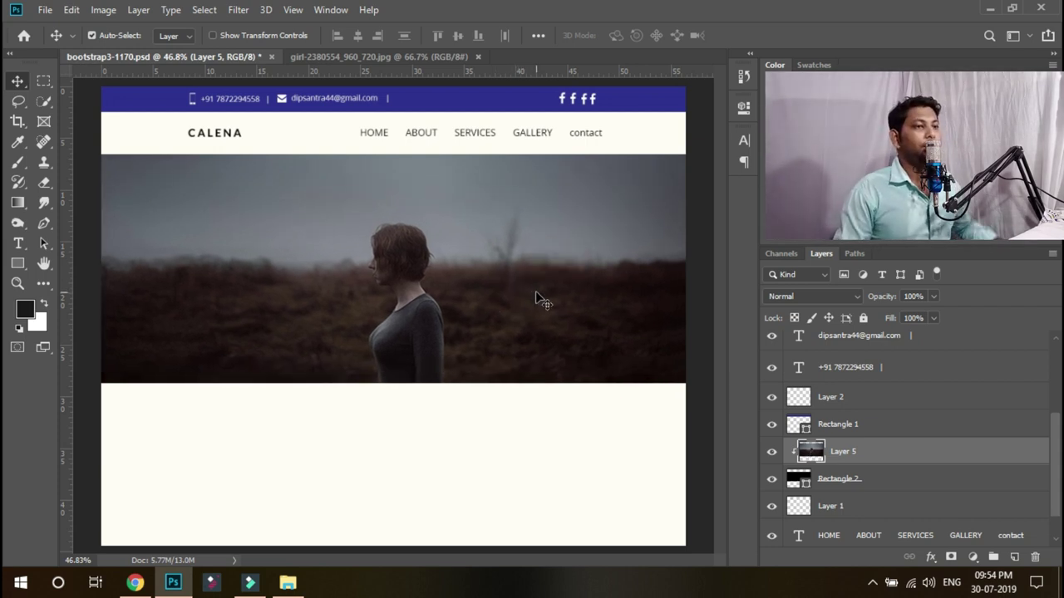
pyautogui.moveTo(582, 339)
pyautogui.mouseDown()
pyautogui.moveTo(587, 308)
pyautogui.moveTo(587, 327)
pyautogui.mouseUp()
pyautogui.scroll(-2, 587, 328)
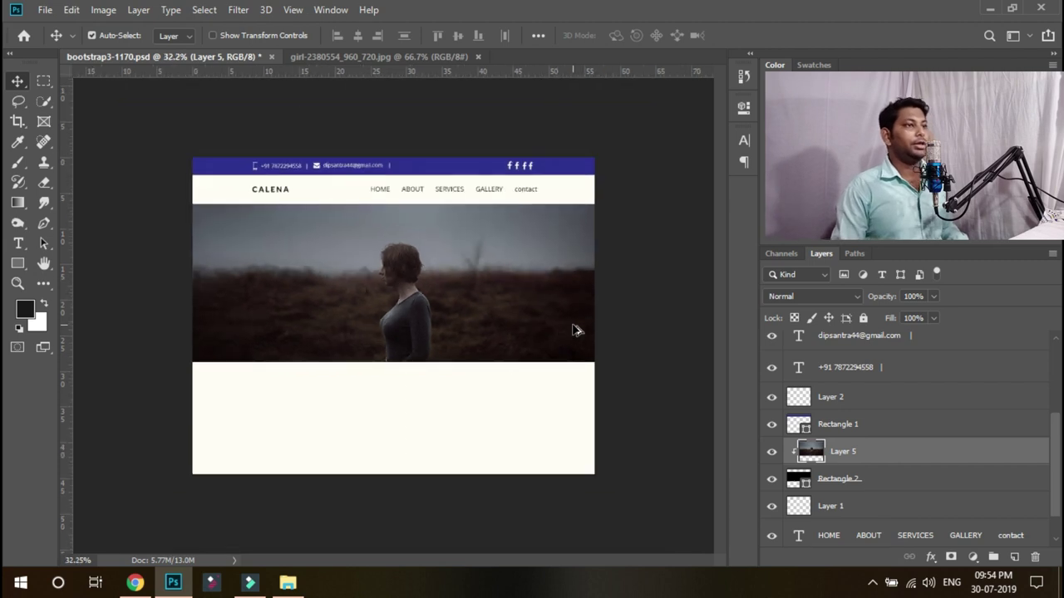
pyautogui.scroll(1, 577, 341)
pyautogui.scroll(1, 553, 331)
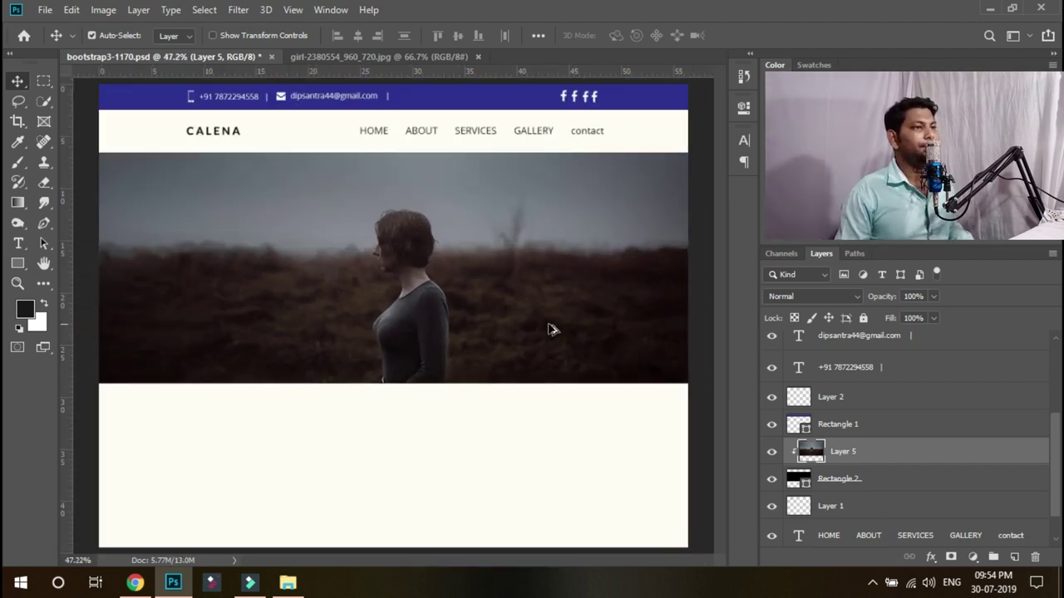
pyautogui.scroll(-1, 549, 324)
pyautogui.scroll(-1, 550, 326)
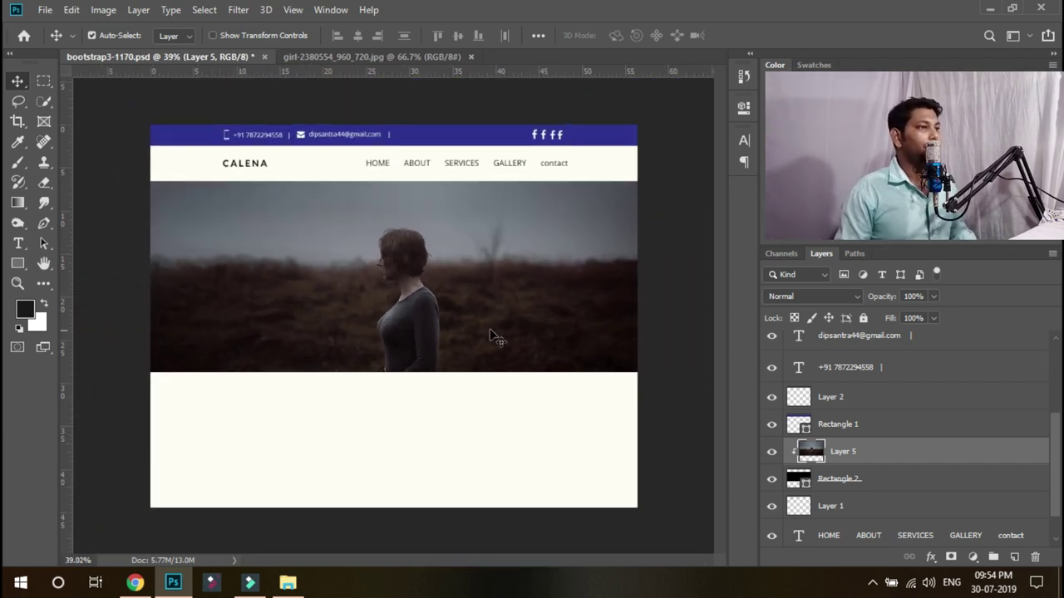
# - Add the THIS IS ONLY FOR DESIGNS text layer on the banner and colour it white (ffffff)
pyautogui.click(18, 244)
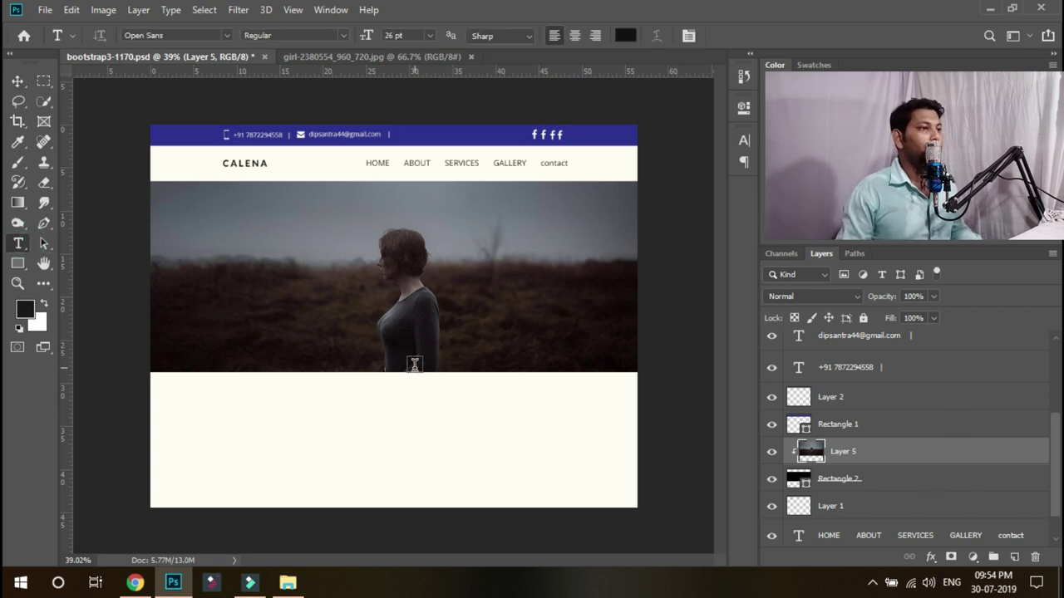
pyautogui.click(234, 313)
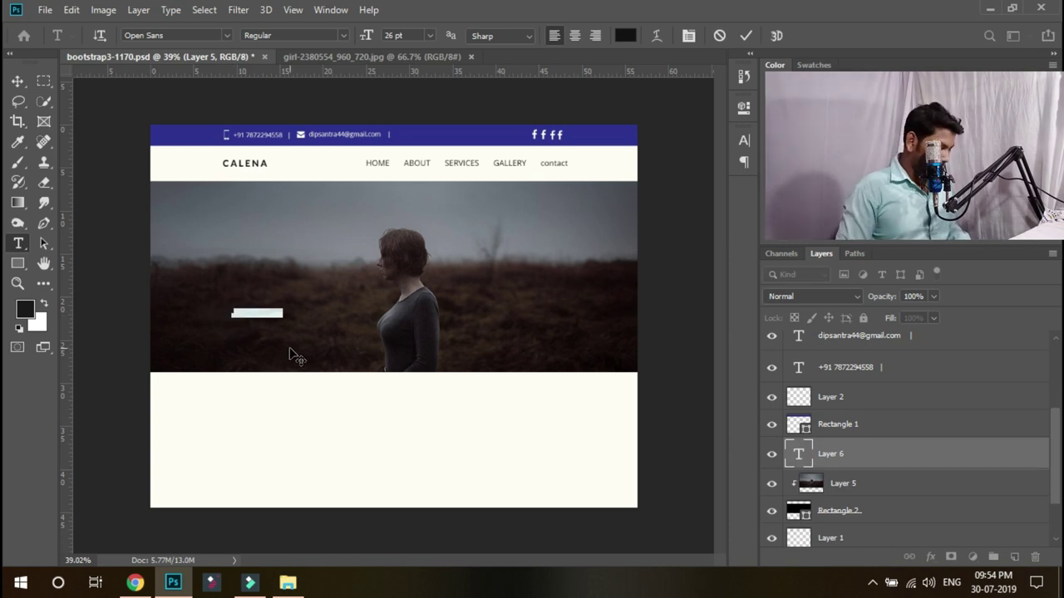
pyautogui.press('BackSpace')
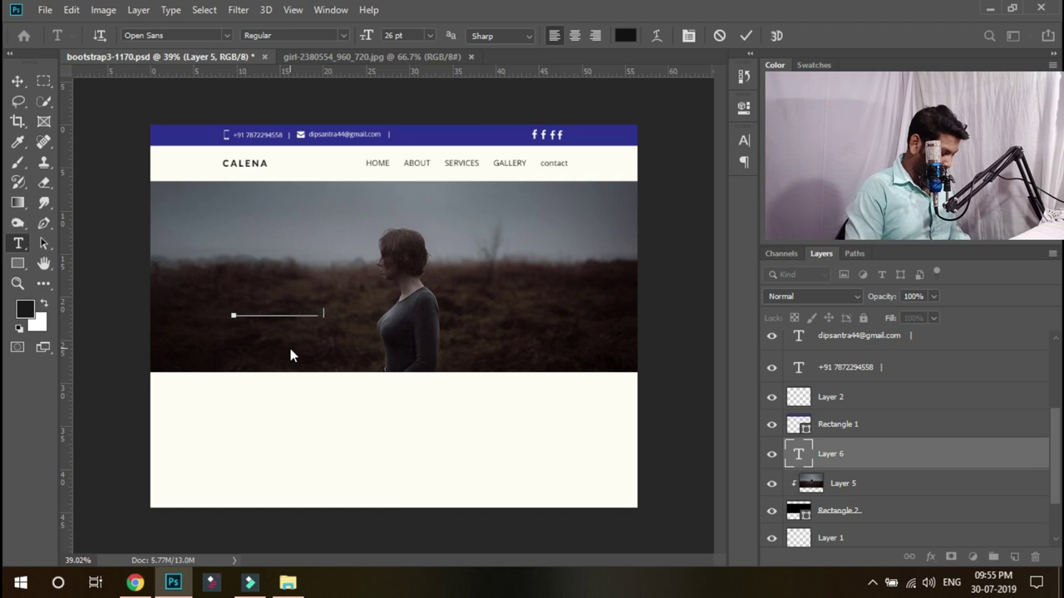
pyautogui.hotkey('ctrl', 'a')
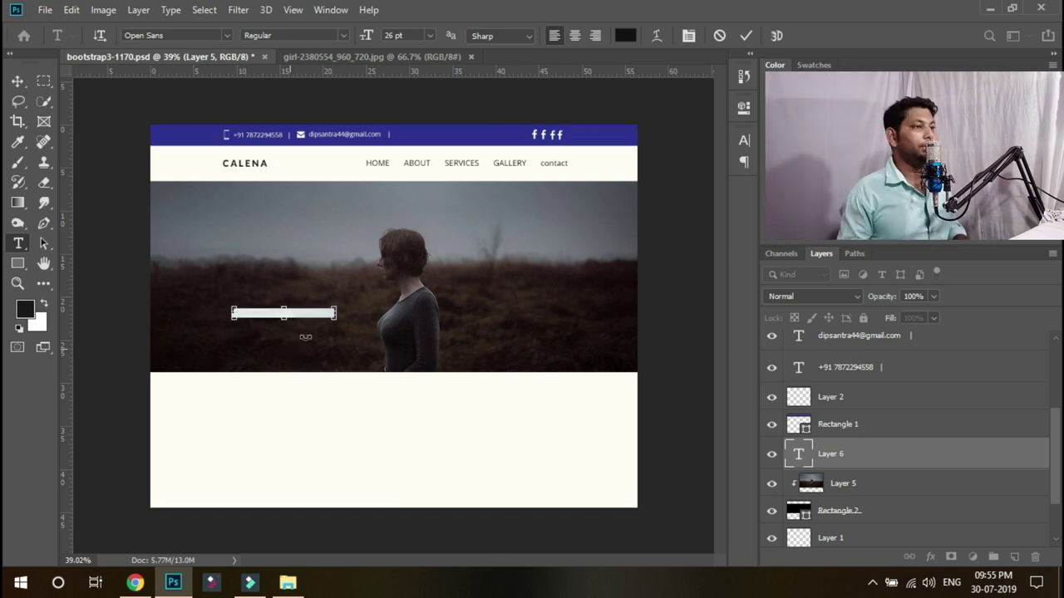
pyautogui.click(625, 35)
pyautogui.write('ffffff')
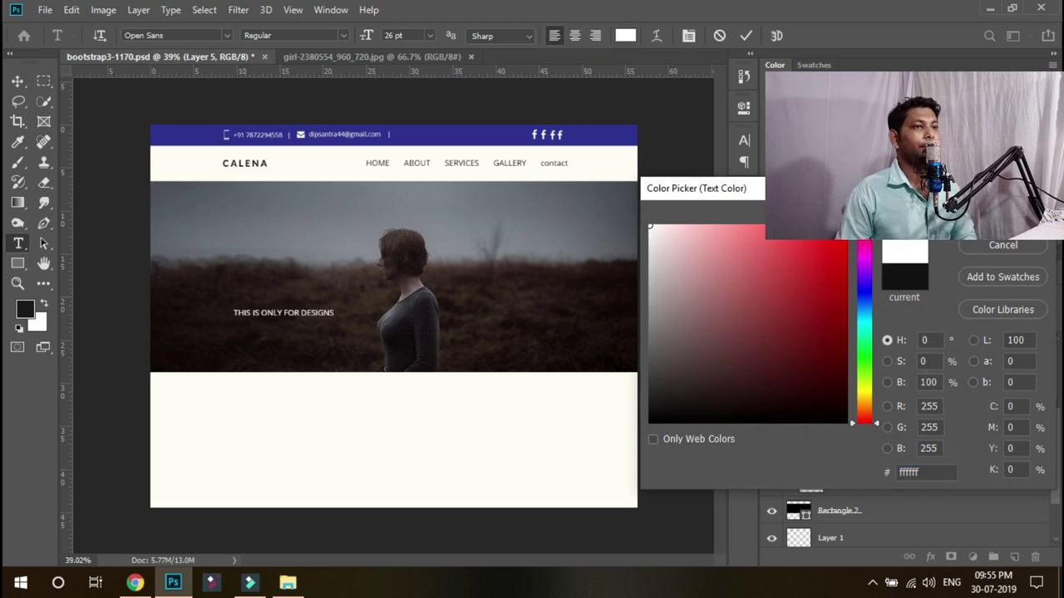
pyautogui.press('Return')
# - Set the headline to Chivo at 50 pt, commit it, and move it onto the banner
pyautogui.click(179, 35)
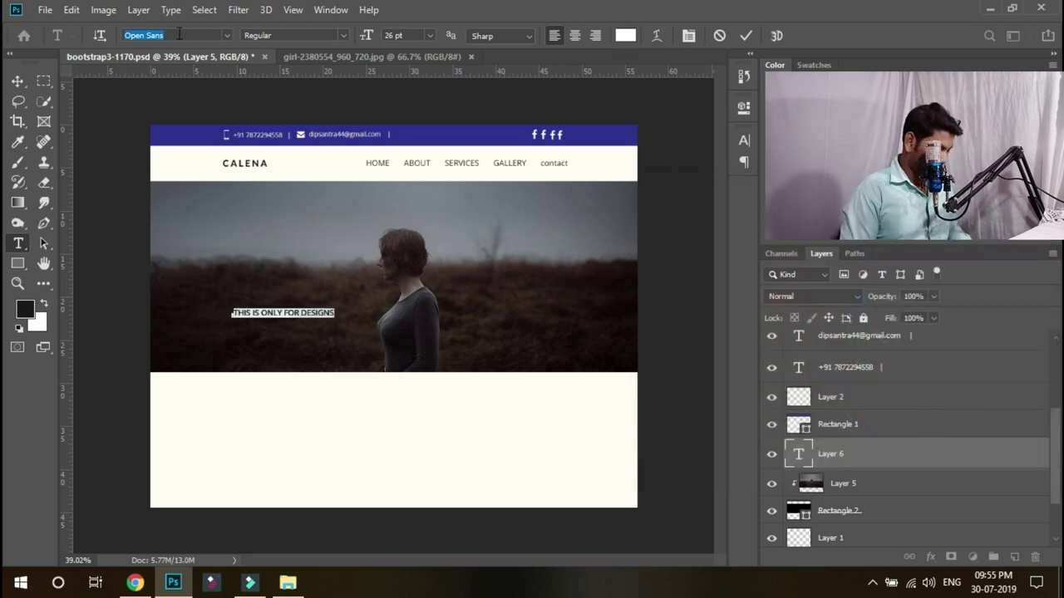
pyautogui.write('chi')
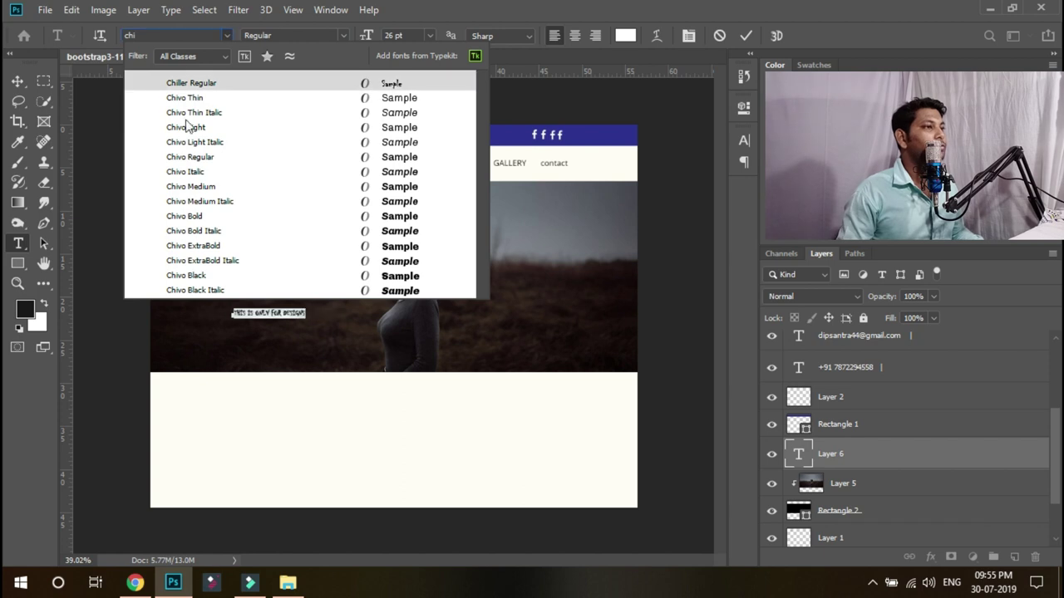
pyautogui.click(208, 158)
pyautogui.click(392, 36)
pyautogui.press('Up')
pyautogui.press('Up')
pyautogui.press('Up')
pyautogui.press('Up')
pyautogui.press('Up')
pyautogui.press('Up')
pyautogui.press('Up')
pyautogui.press('Up')
pyautogui.press('Up')
pyautogui.press('Up')
pyautogui.press('Up')
pyautogui.press('Up')
pyautogui.press('Up')
pyautogui.press('Up')
pyautogui.press('Down')
pyautogui.press('Up')
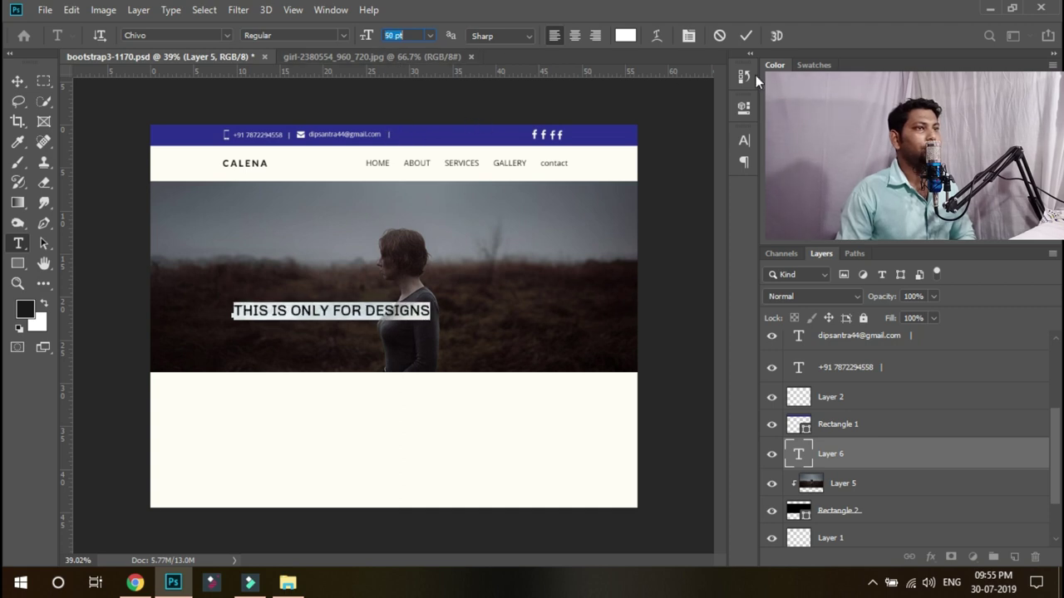
pyautogui.click(743, 35)
pyautogui.click(17, 81)
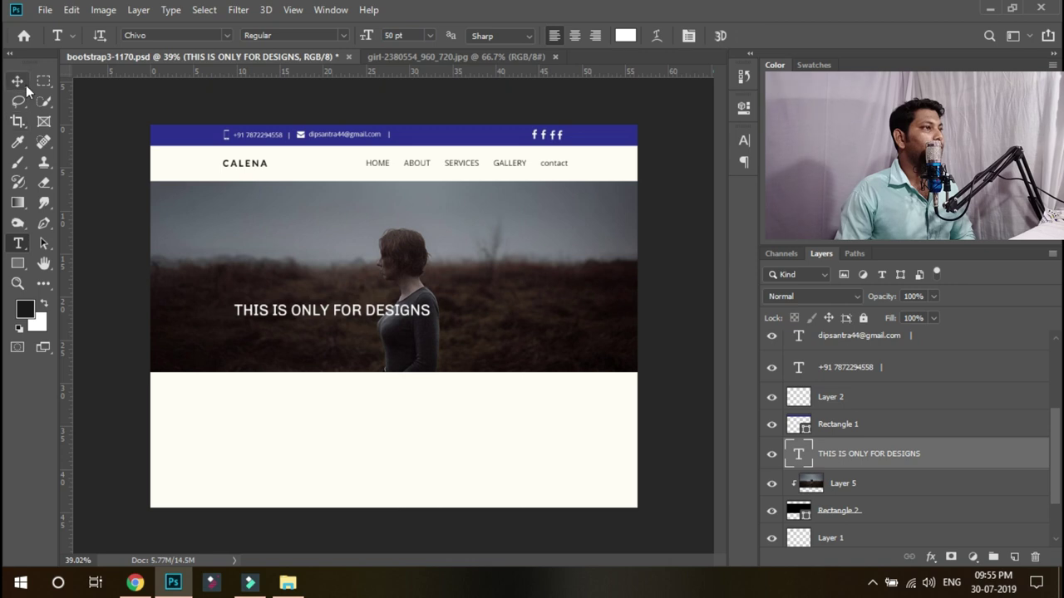
pyautogui.moveTo(378, 311)
pyautogui.mouseDown()
pyautogui.moveTo(433, 276)
pyautogui.moveTo(425, 296)
pyautogui.moveTo(525, 328)
pyautogui.moveTo(378, 333)
pyautogui.moveTo(338, 322)
pyautogui.mouseUp()
# - Break the headline into 'THIS IS' and 'ONLY FOR DESIGNS' lines and shift it slightly right
pyautogui.doubleClick(335, 318)
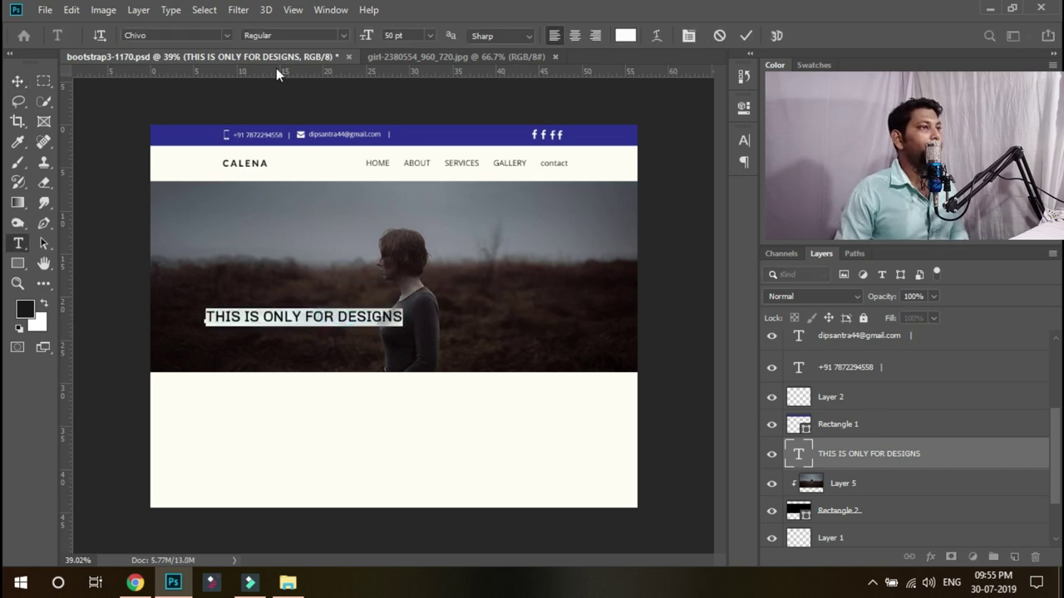
pyautogui.click(265, 317)
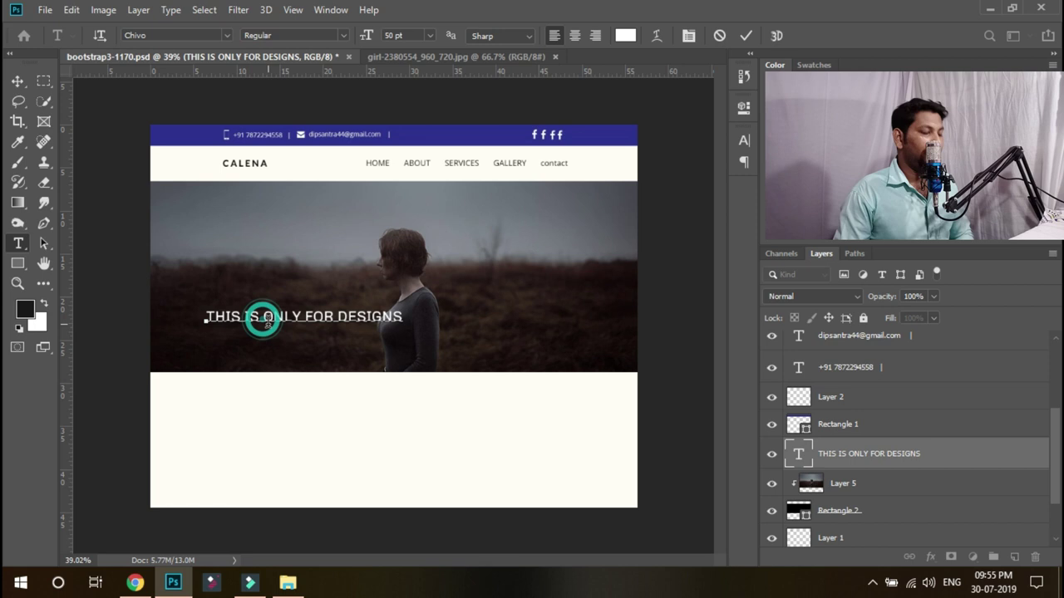
pyautogui.press('Return')
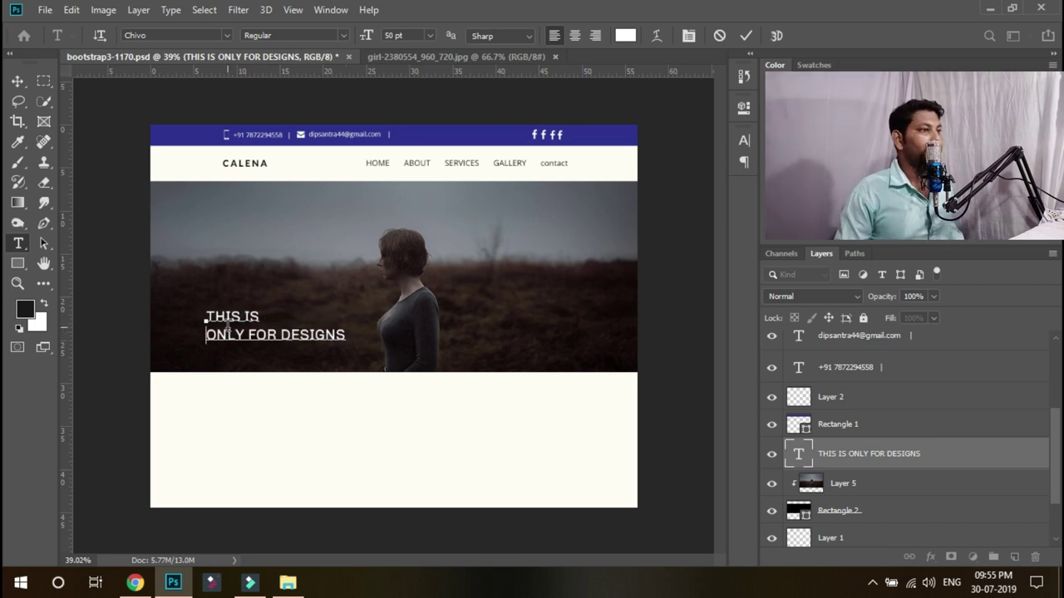
pyautogui.click(746, 36)
pyautogui.click(17, 81)
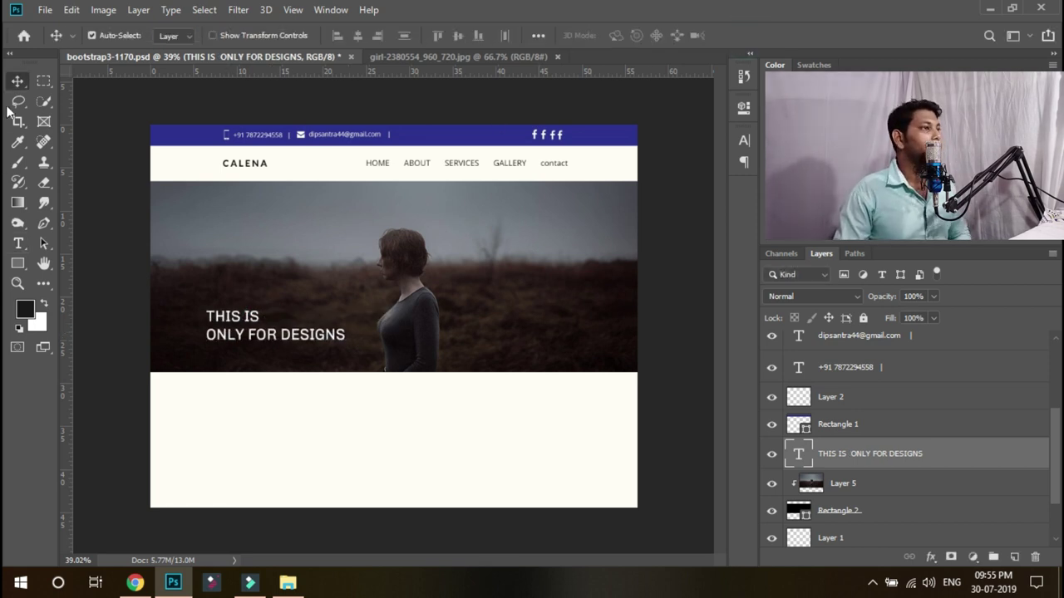
pyautogui.moveTo(233, 336); pyautogui.dragTo(251, 338)
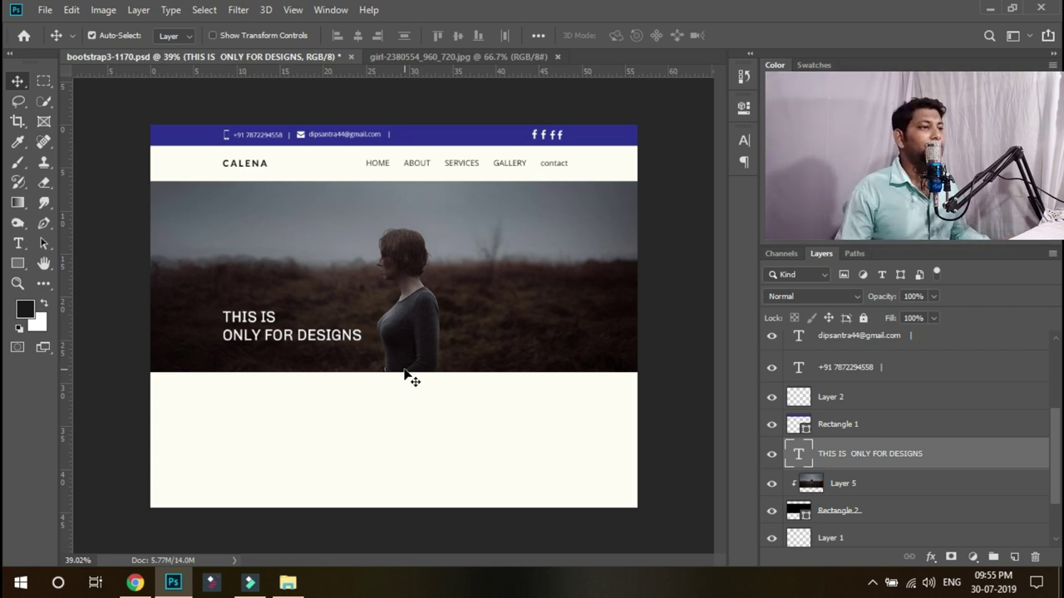
# - Restyle the headline as Chivo Light at 46 pt and nudge it down
pyautogui.doubleClick(285, 334)
pyautogui.click(343, 35)
pyautogui.click(297, 76)
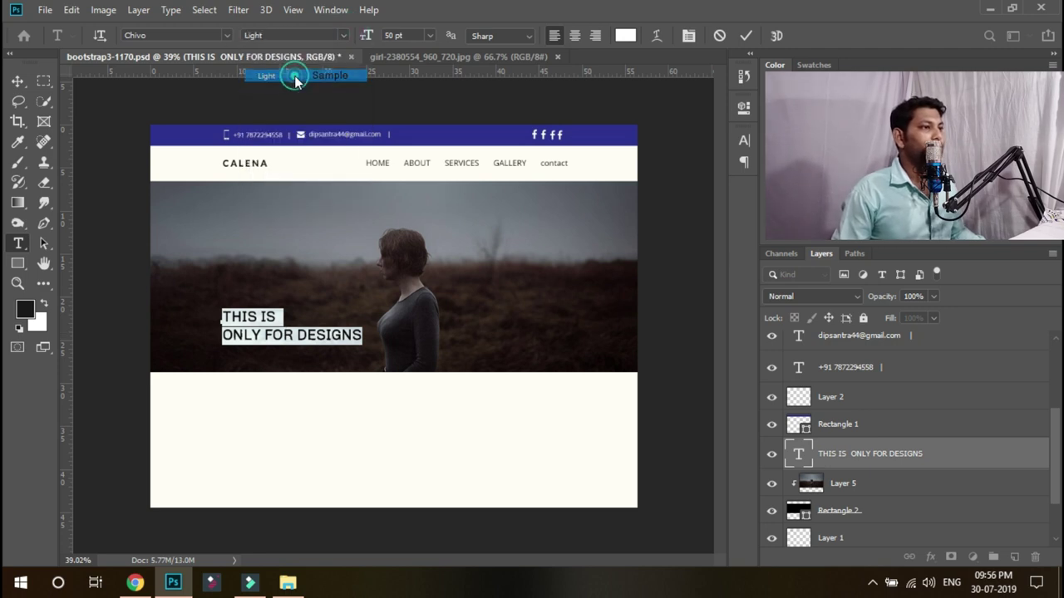
pyautogui.scroll(-5, 408, 34)
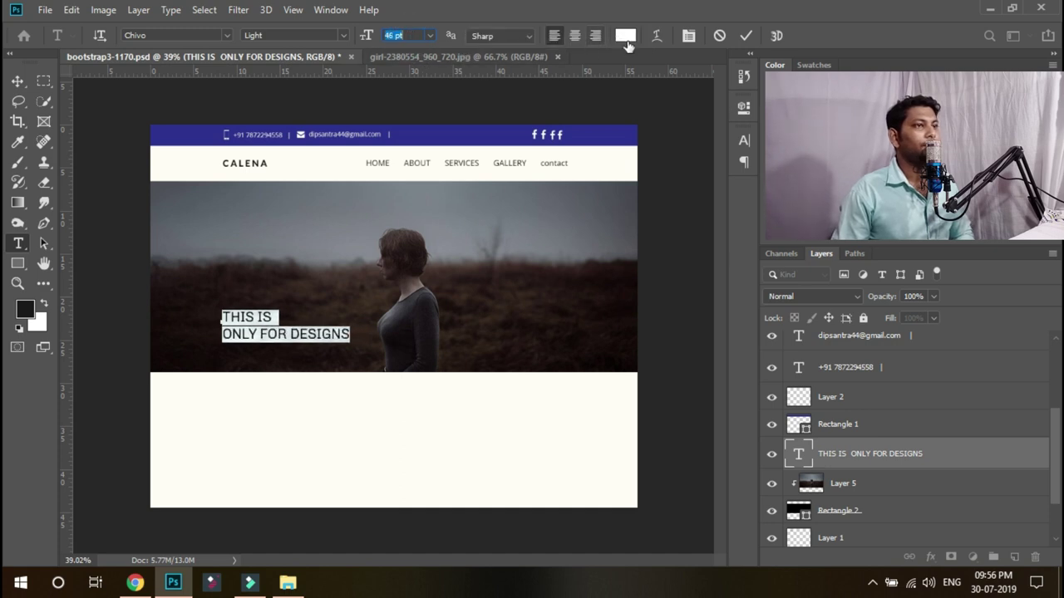
pyautogui.click(746, 35)
pyautogui.press('v')
pyautogui.press('Down')
pyautogui.press('Down')
pyautogui.press('Down')
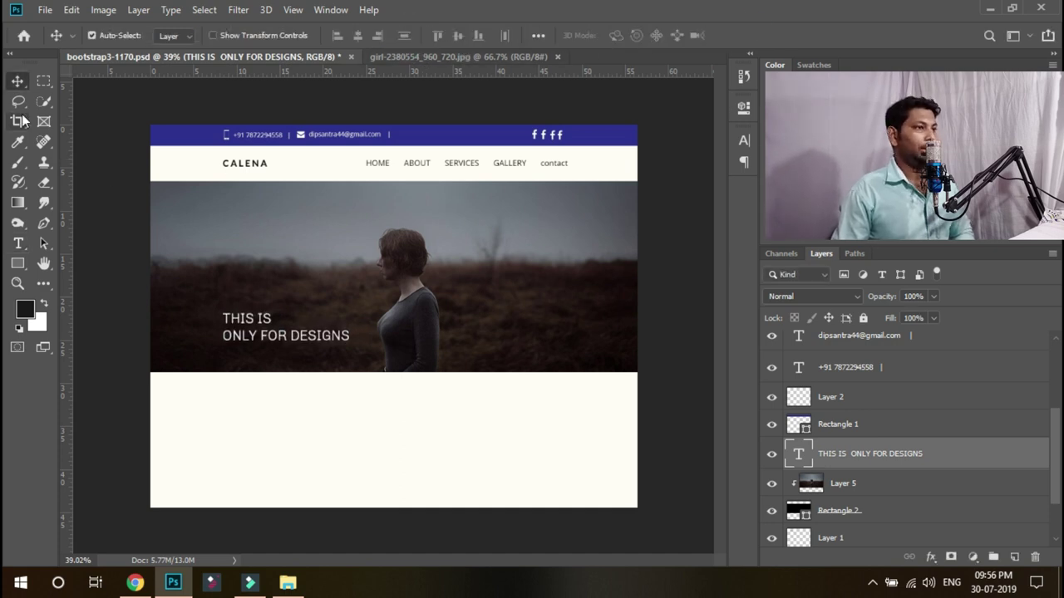
pyautogui.hotkey('ctrl', '+')
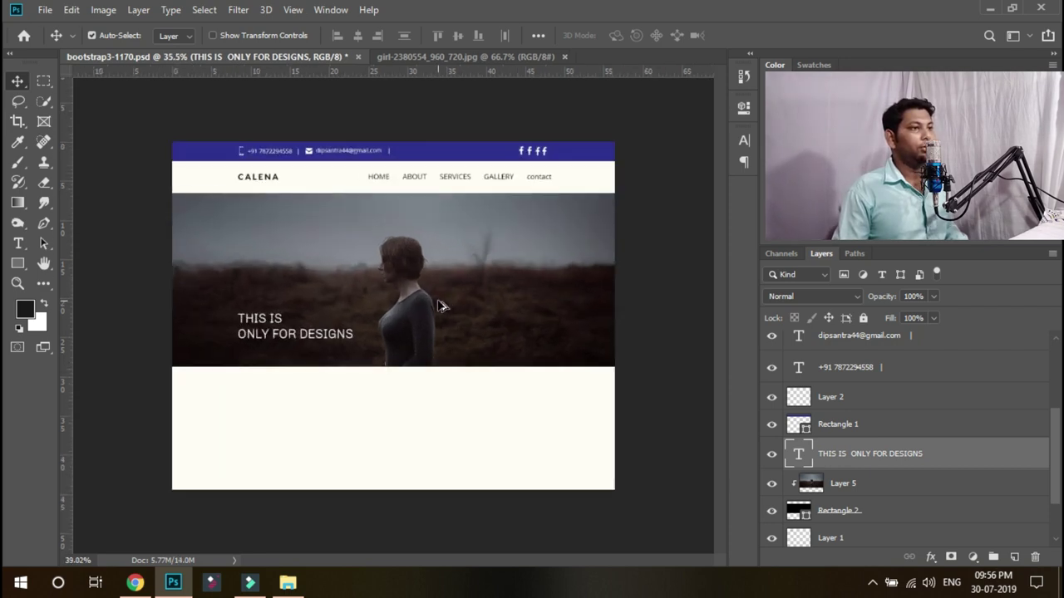
pyautogui.scroll(-1, 398, 280)
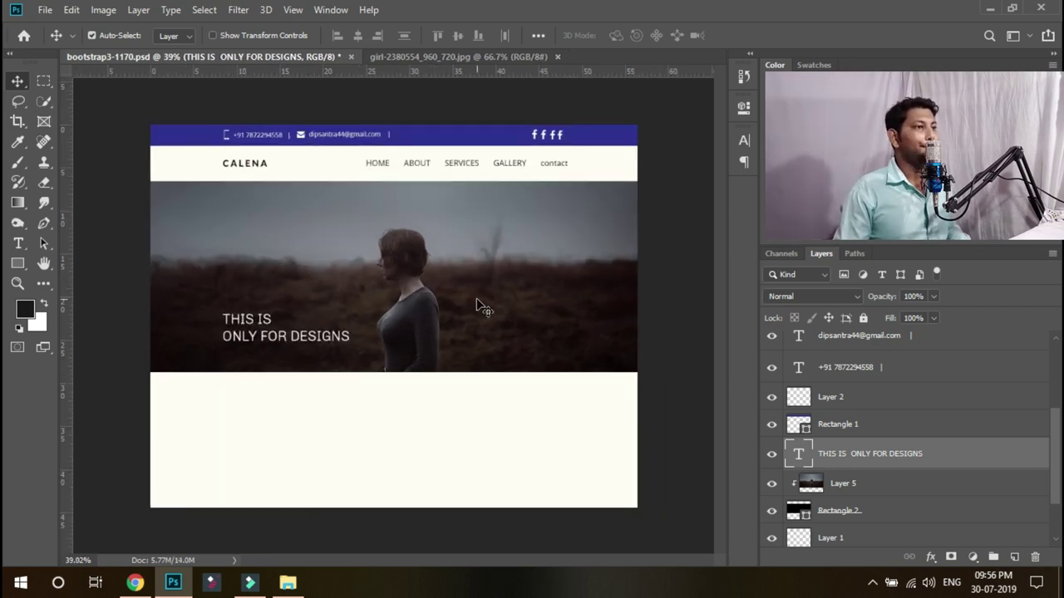
pyautogui.click(301, 346)
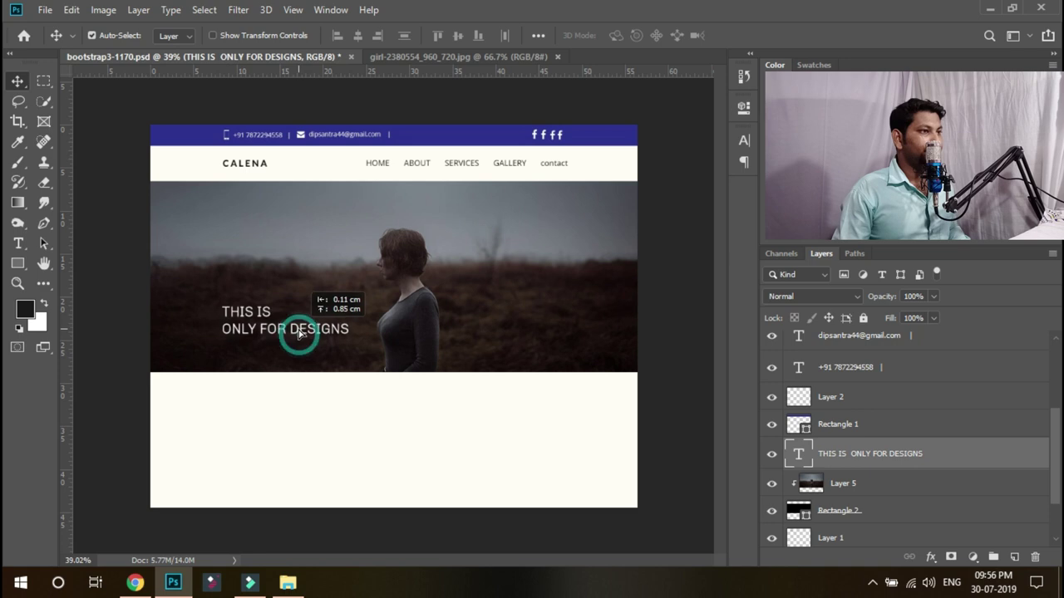
pyautogui.scroll(-1, 428, 268)
pyautogui.scroll(1, 430, 269)
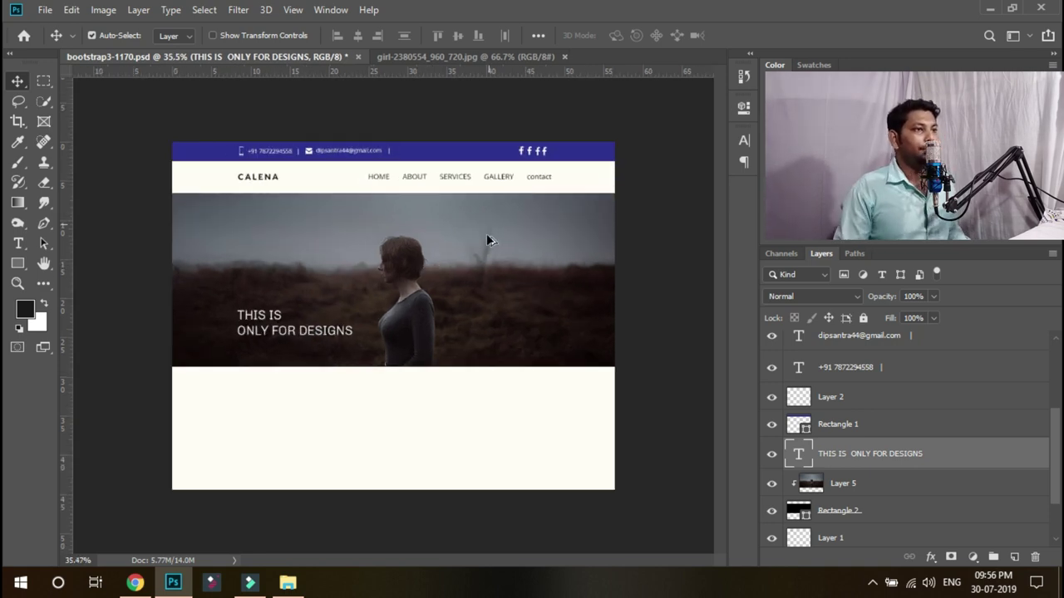
pyautogui.scroll(2, 486, 236)
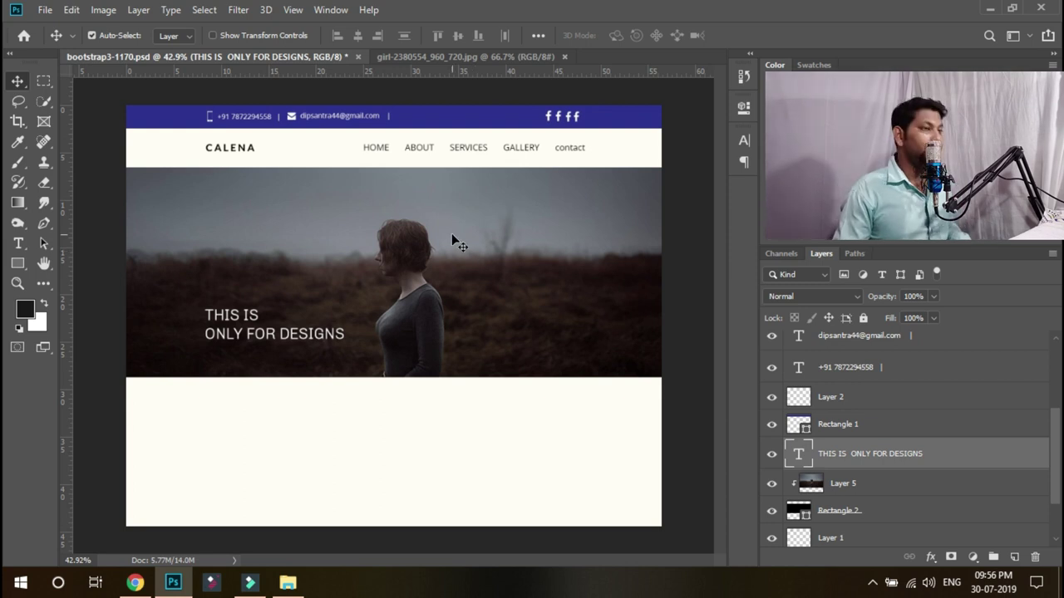
pyautogui.scroll(1, 451, 236)
pyautogui.scroll(1, 406, 232)
pyautogui.scroll(-1, 374, 221)
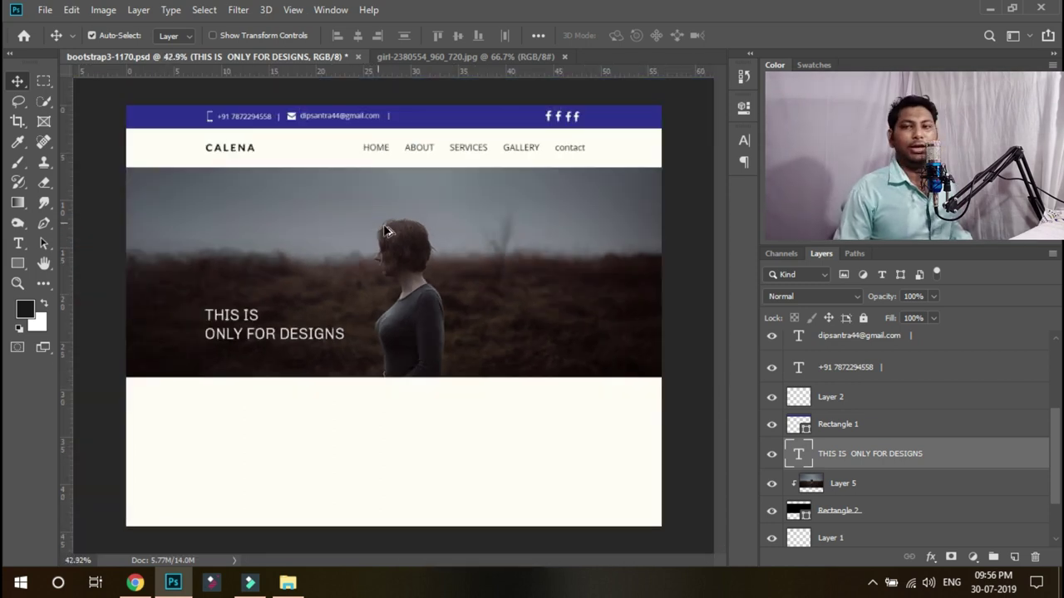
pyautogui.scroll(1, 387, 230)
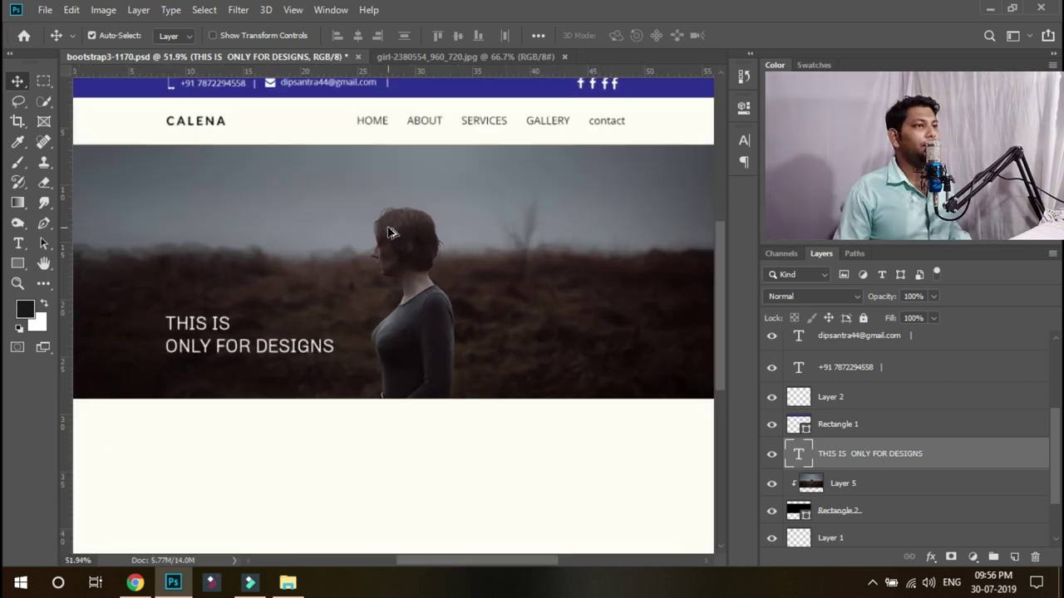
pyautogui.scroll(2, 460, 133)
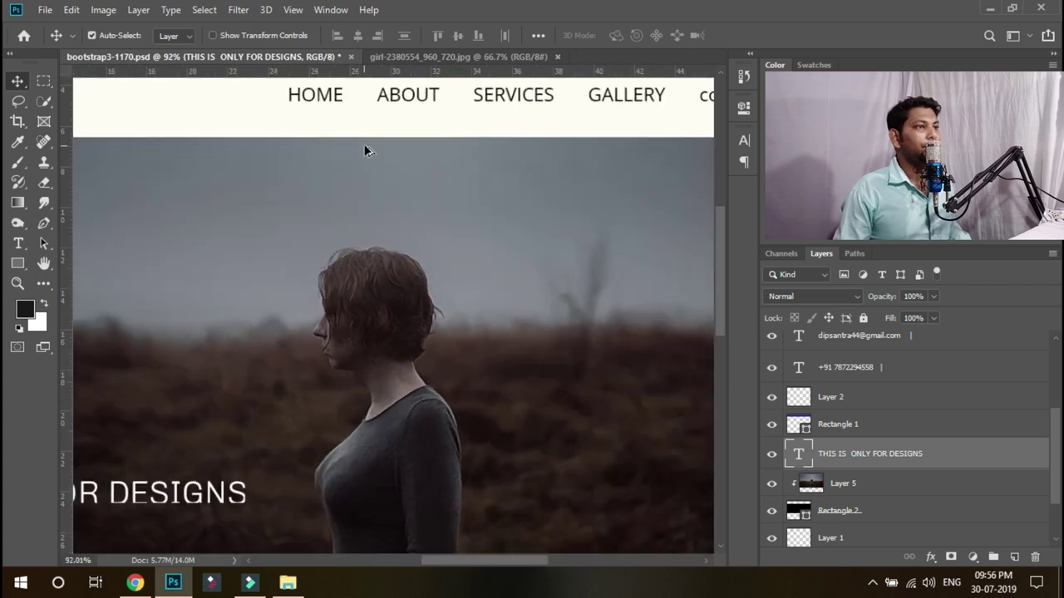
pyautogui.scroll(-3, 372, 151)
pyautogui.scroll(1, 451, 301)
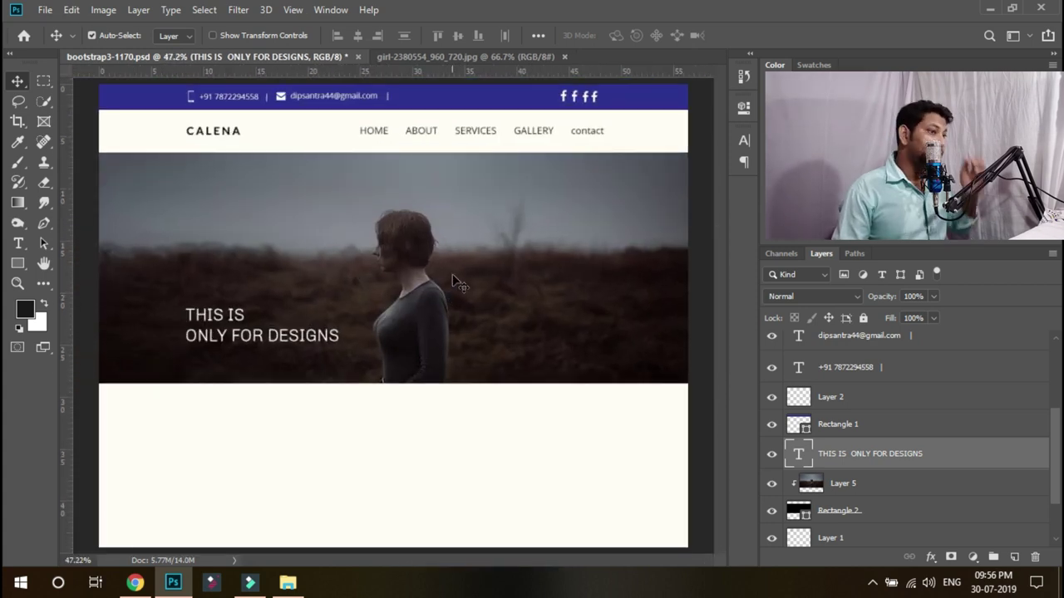
pyautogui.click(507, 460)
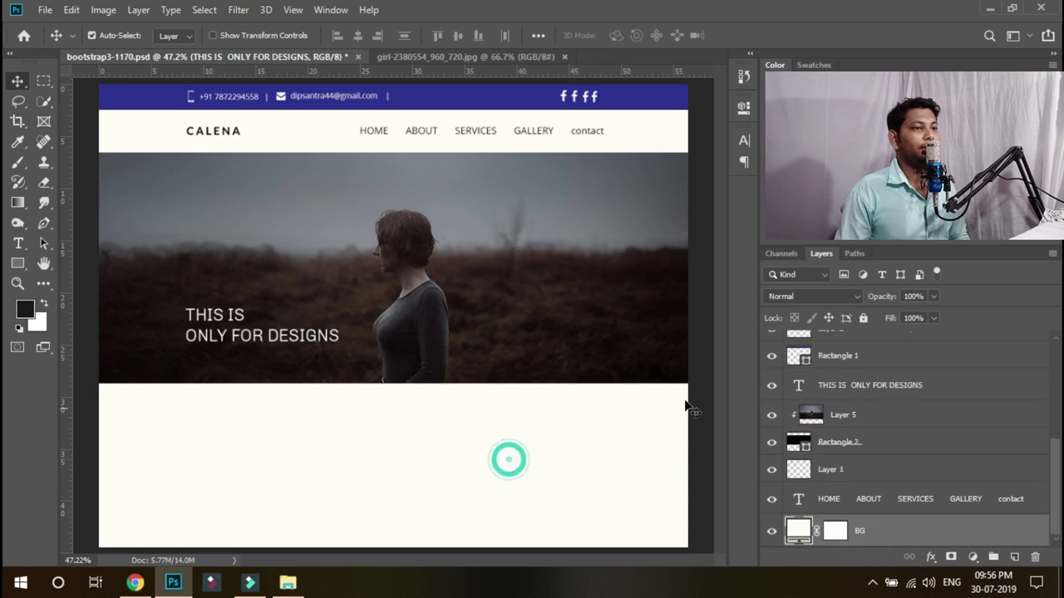
# - Drag the crop's bottom edge past the image to add empty cream space below the banner
pyautogui.click(18, 121)
pyautogui.moveTo(399, 545); pyautogui.dragTo(387, 534)
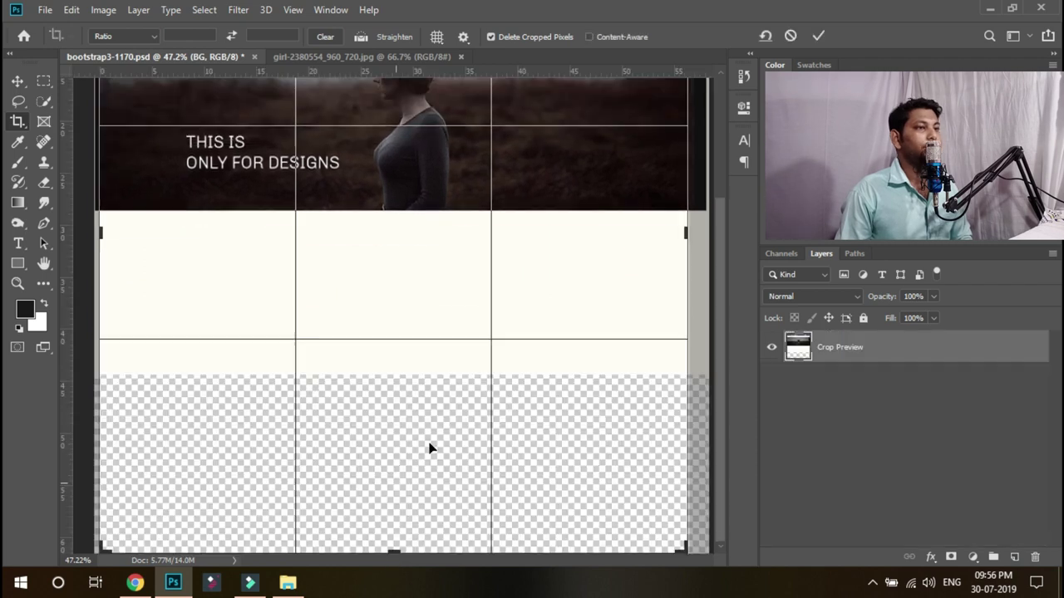
pyautogui.click(819, 36)
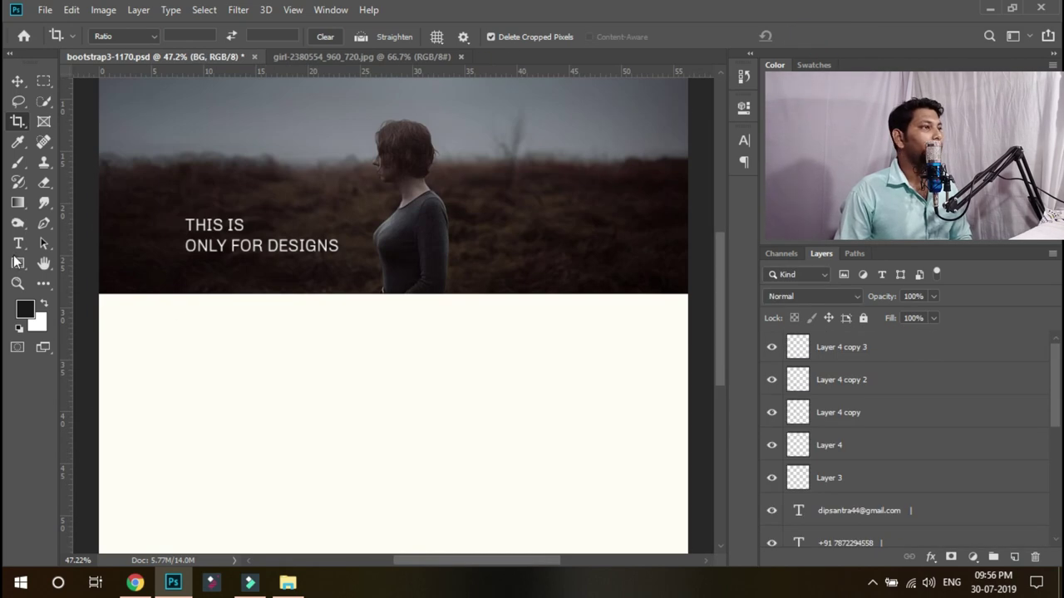
pyautogui.click(18, 80)
pyautogui.scroll(-3, 367, 353)
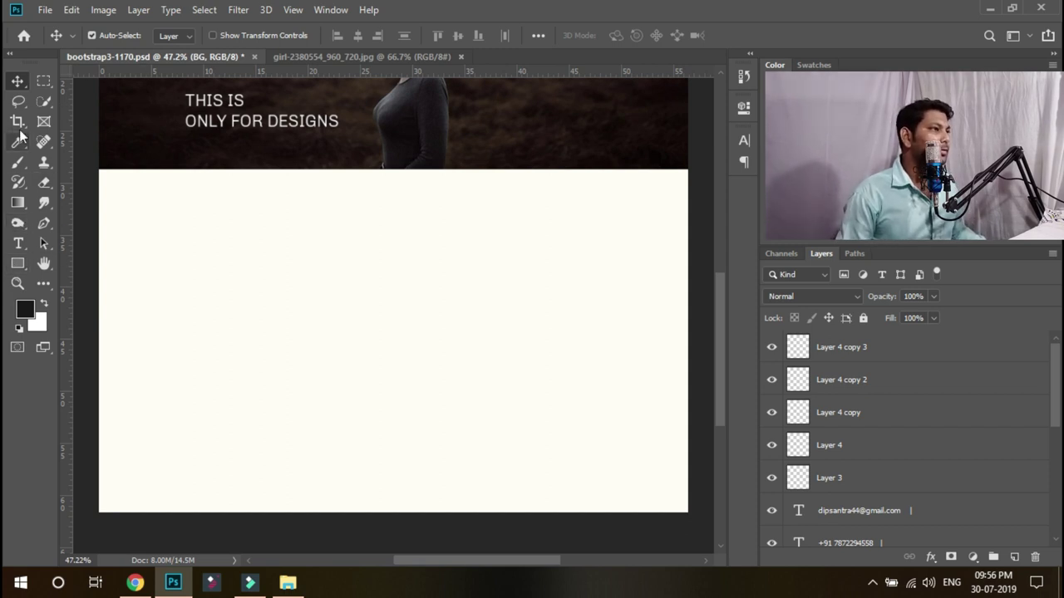
# - Show the column guides and position the horizontal guide just below the banner, selecting Layer 4 copy 3
pyautogui.click(17, 243)
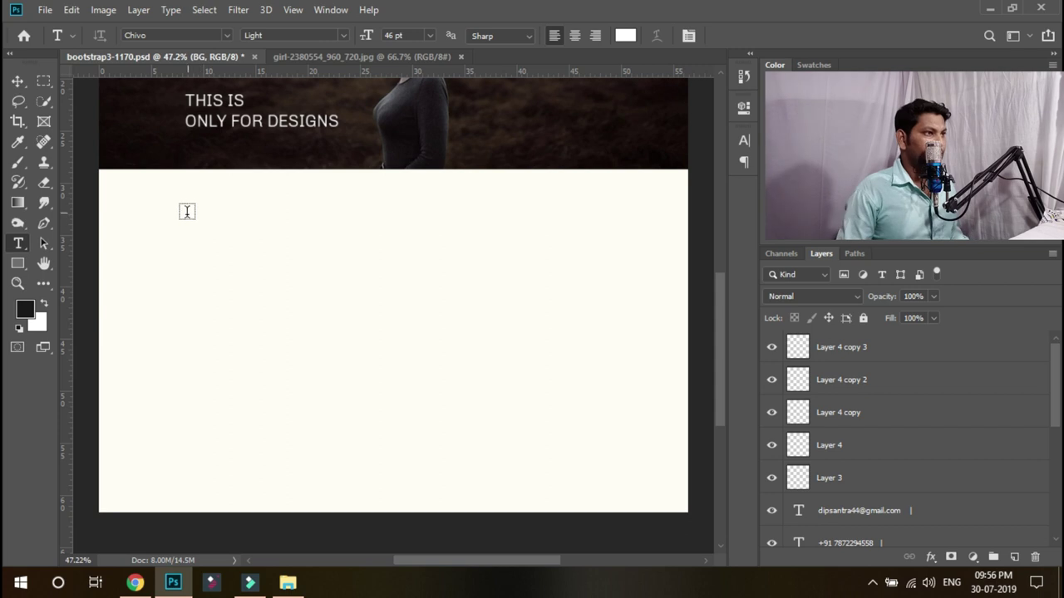
pyautogui.hotkey('ctrl', ';')
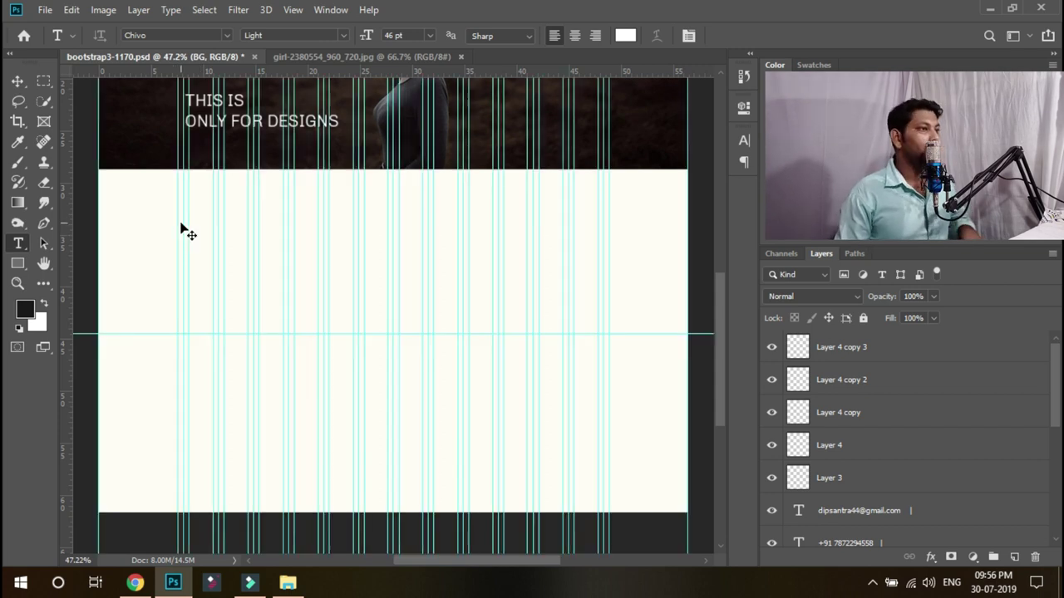
pyautogui.click(17, 82)
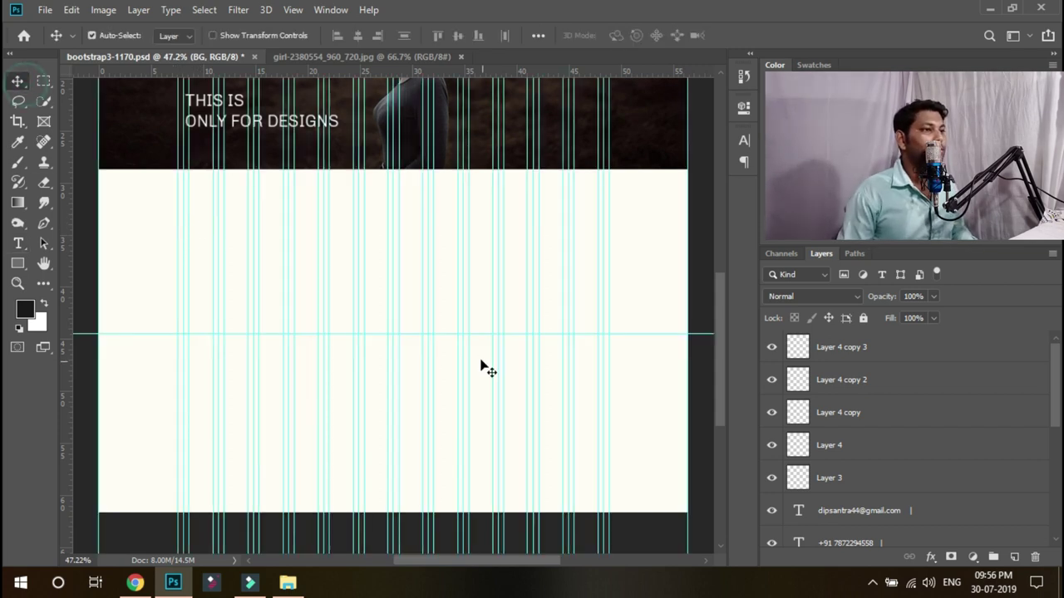
pyautogui.moveTo(480, 333)
pyautogui.mouseDown()
pyautogui.moveTo(456, 254)
pyautogui.moveTo(462, 219)
pyautogui.mouseUp()
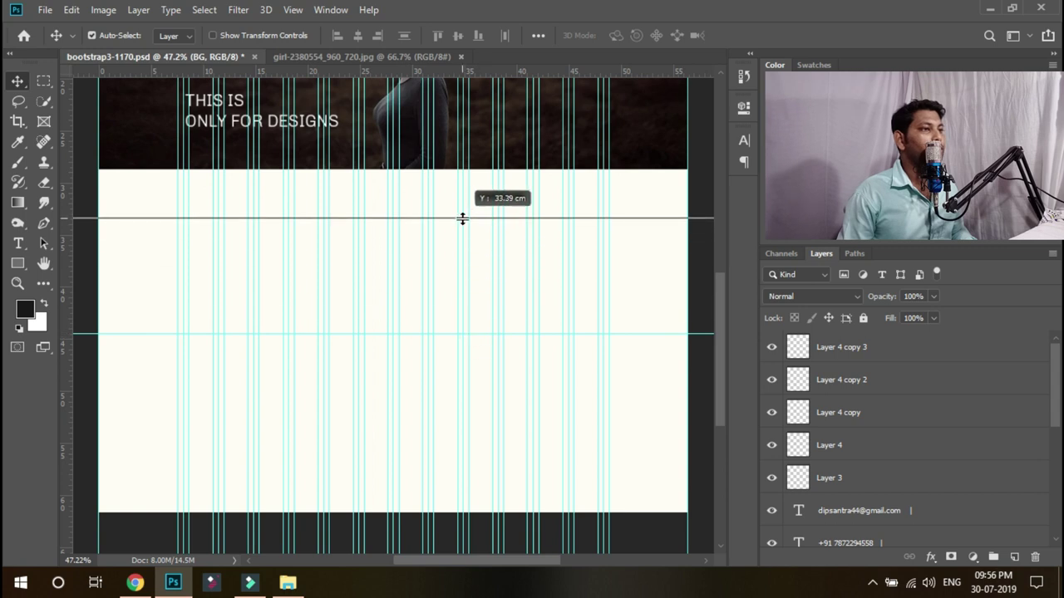
pyautogui.click(408, 208)
pyautogui.moveTo(415, 218); pyautogui.dragTo(418, 202)
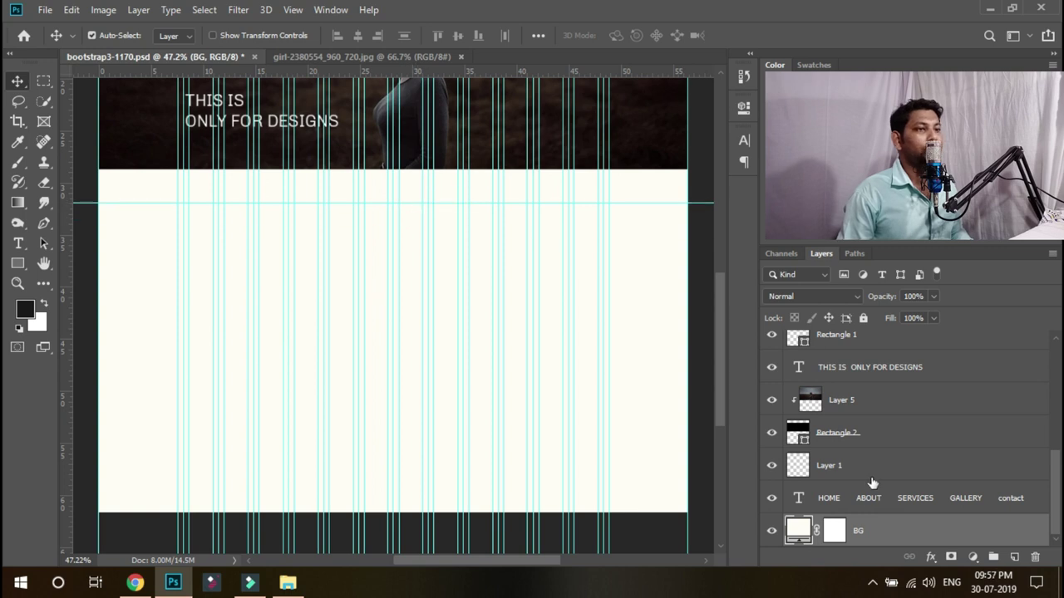
pyautogui.scroll(5, 906, 415)
pyautogui.scroll(5, 935, 366)
pyautogui.click(929, 346)
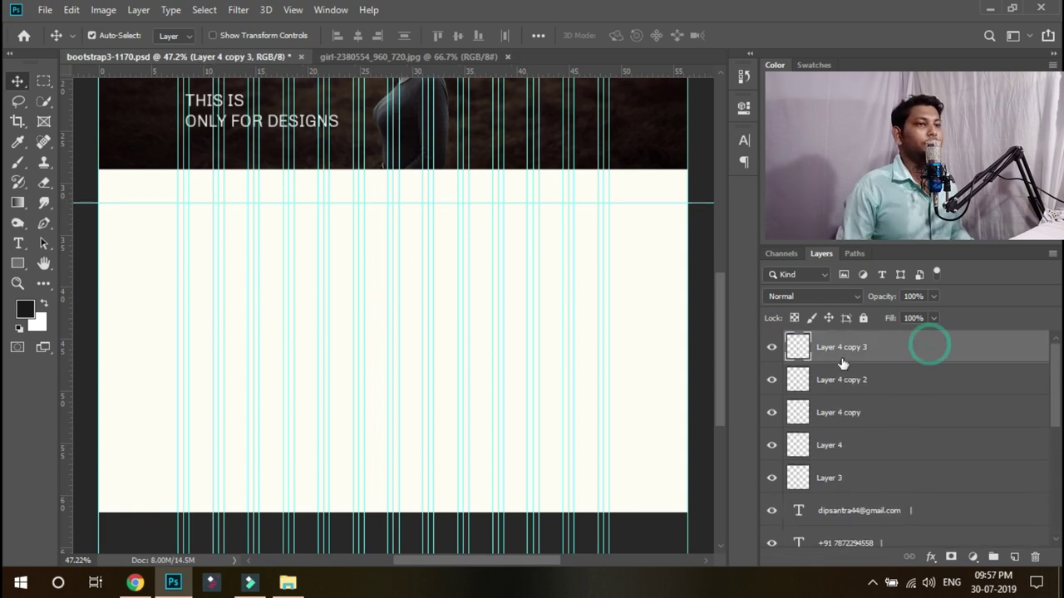
pyautogui.scroll(4, 510, 283)
pyautogui.scroll(-1, 510, 282)
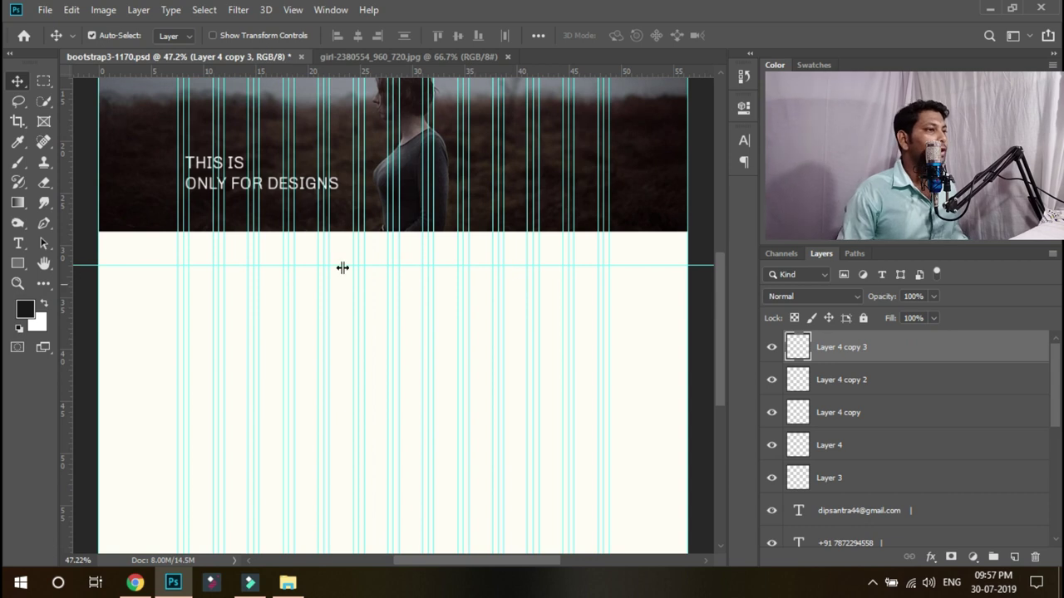
pyautogui.moveTo(371, 264); pyautogui.dragTo(372, 263)
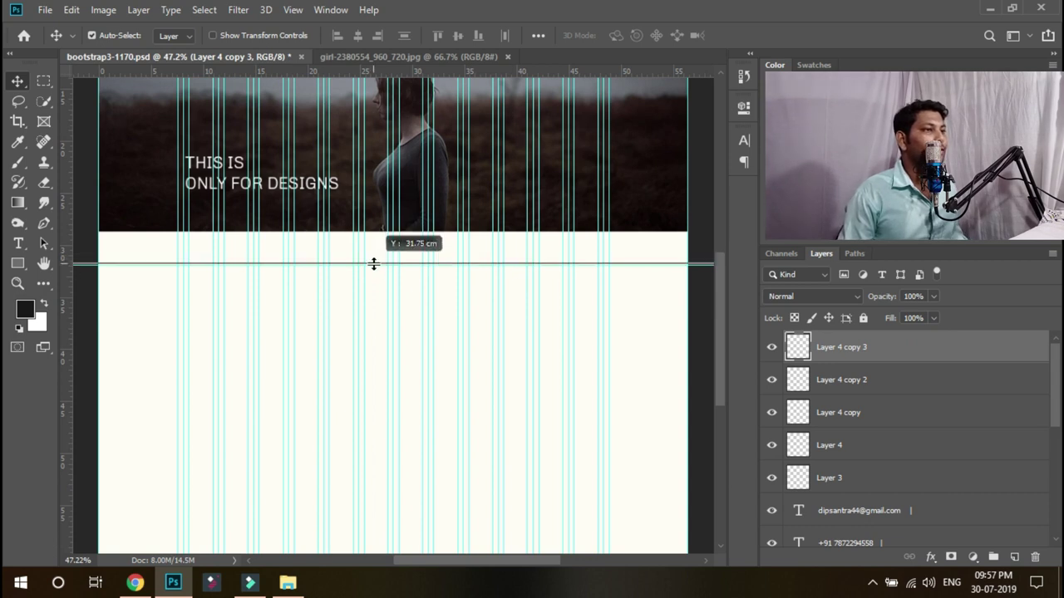
pyautogui.click(17, 243)
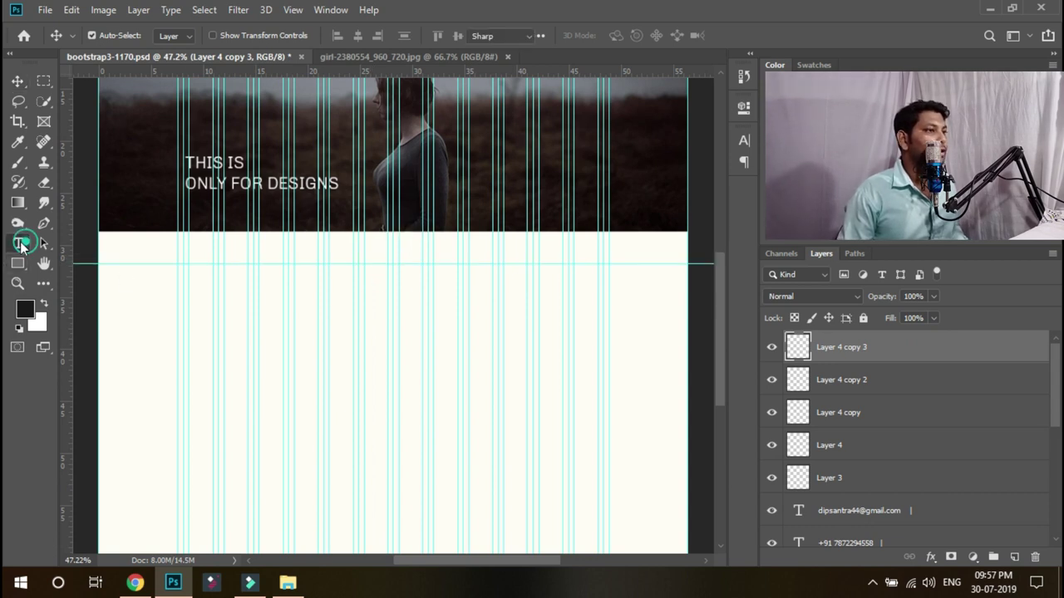
# - Start a heading text line below the banner and colour it near-black 171717
pyautogui.click(201, 279)
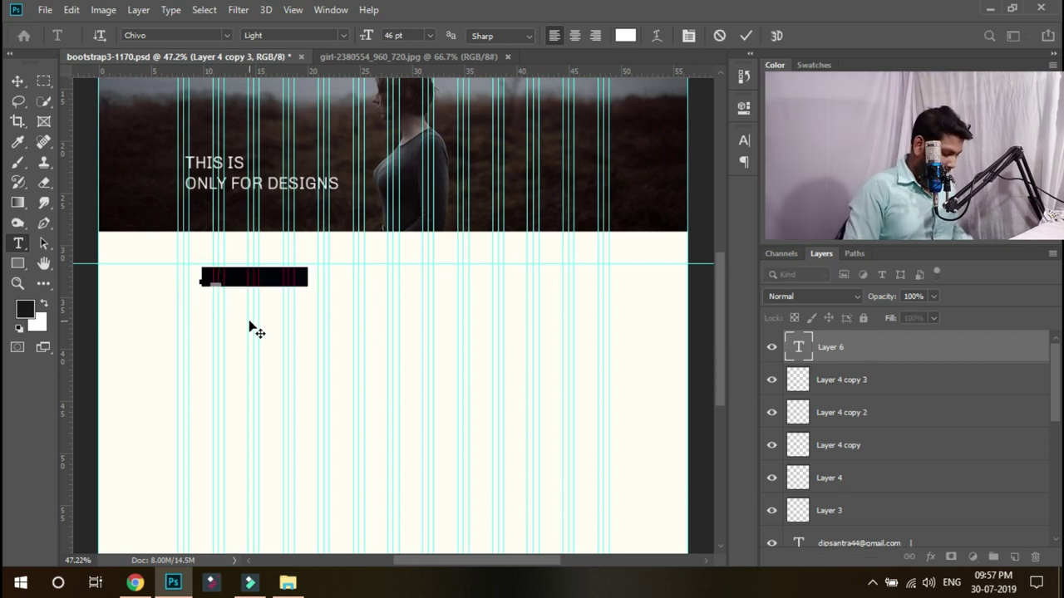
pyautogui.press('BackSpace')
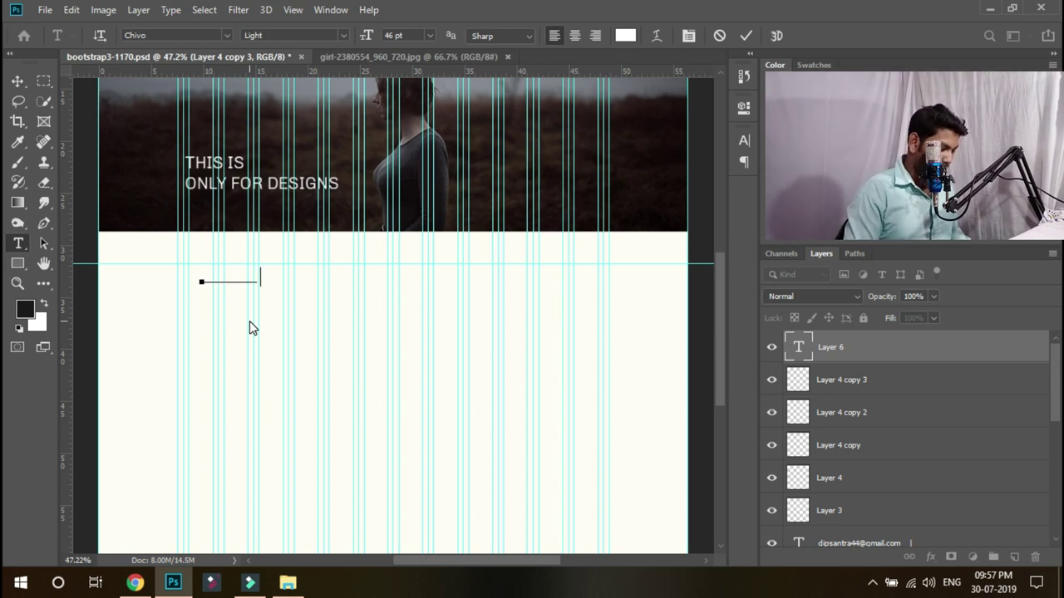
pyautogui.write('___')
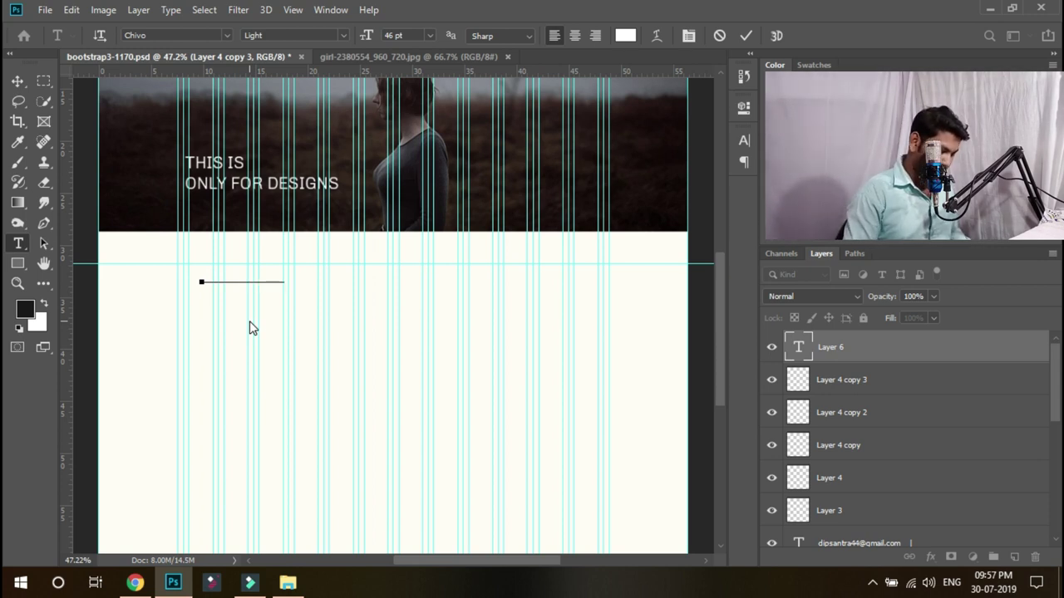
pyautogui.press('BackSpace')
pyautogui.press('BackSpace')
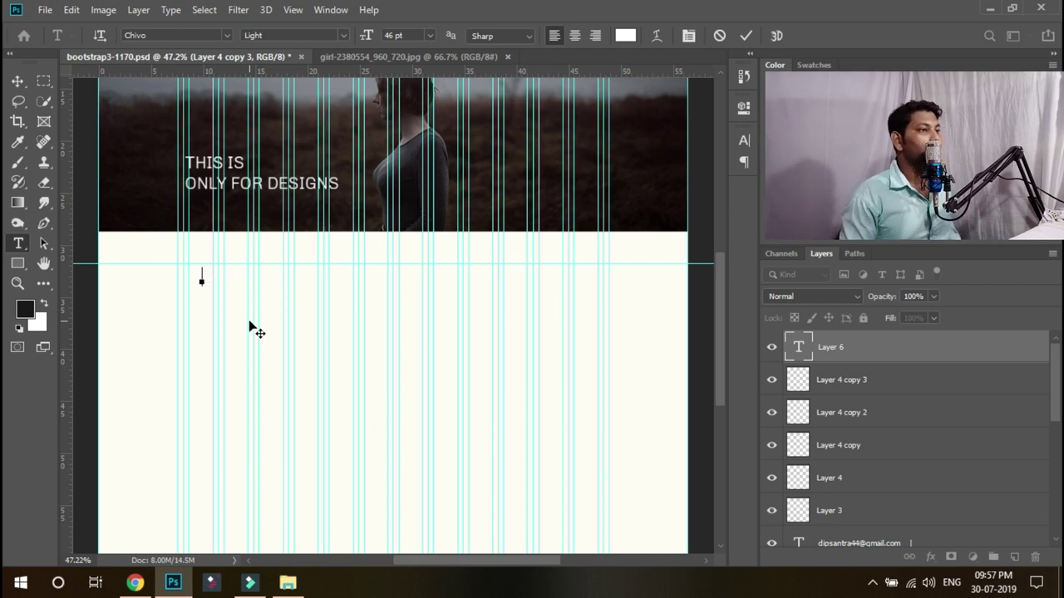
pyautogui.write('_')
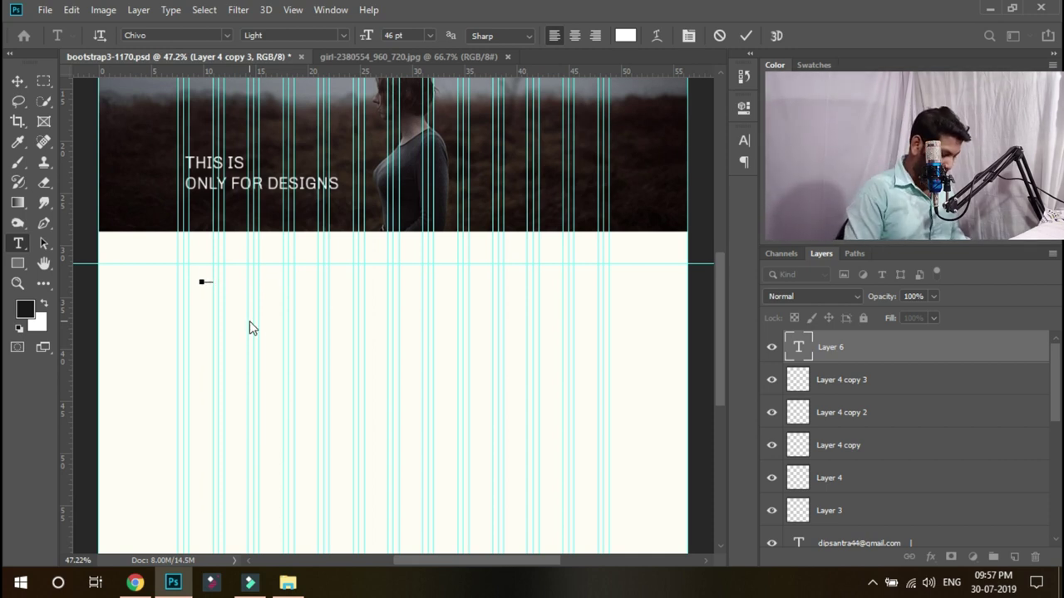
pyautogui.write('_____')
pyautogui.hotkey('ctrl', 'a')
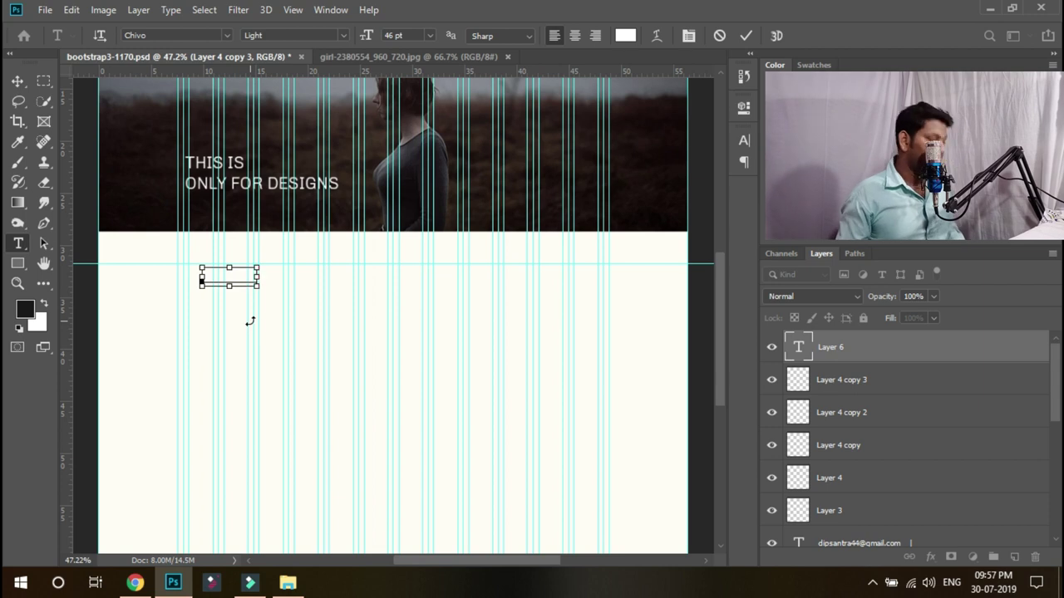
pyautogui.click(625, 35)
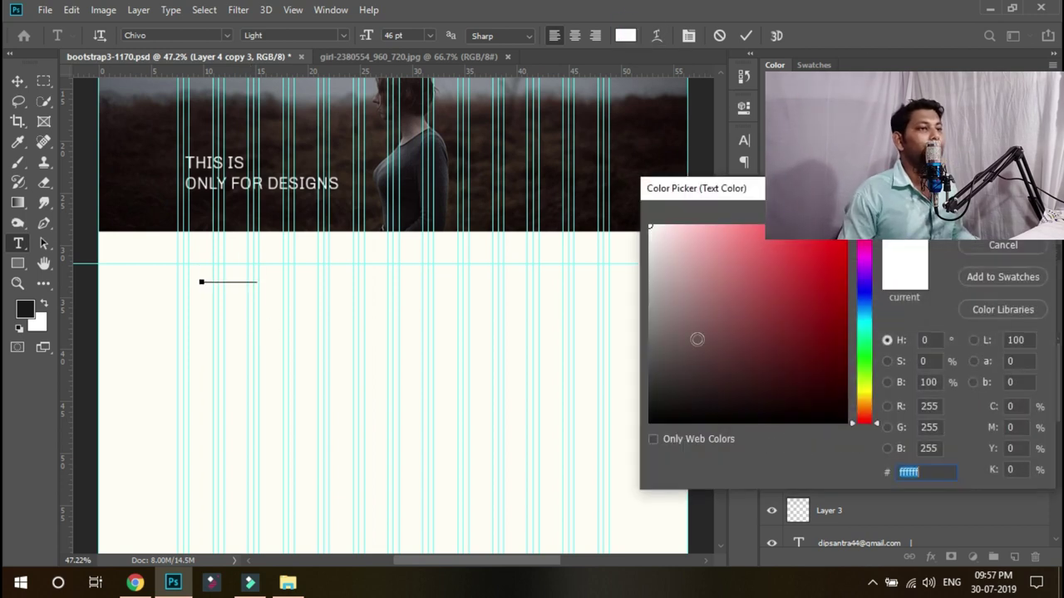
pyautogui.moveTo(655, 405); pyautogui.dragTo(649, 405)
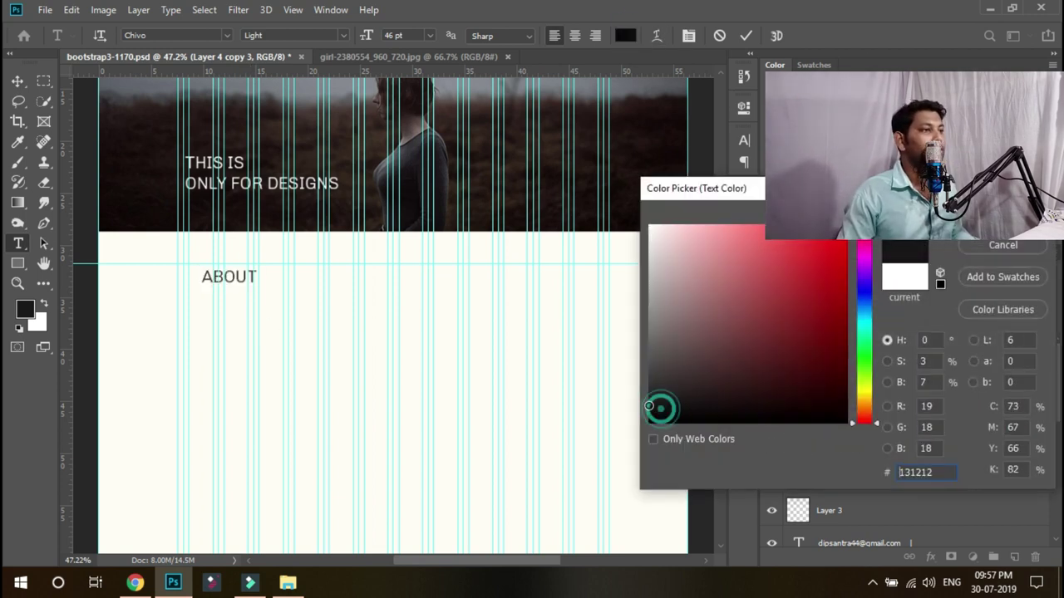
pyautogui.press('Return')
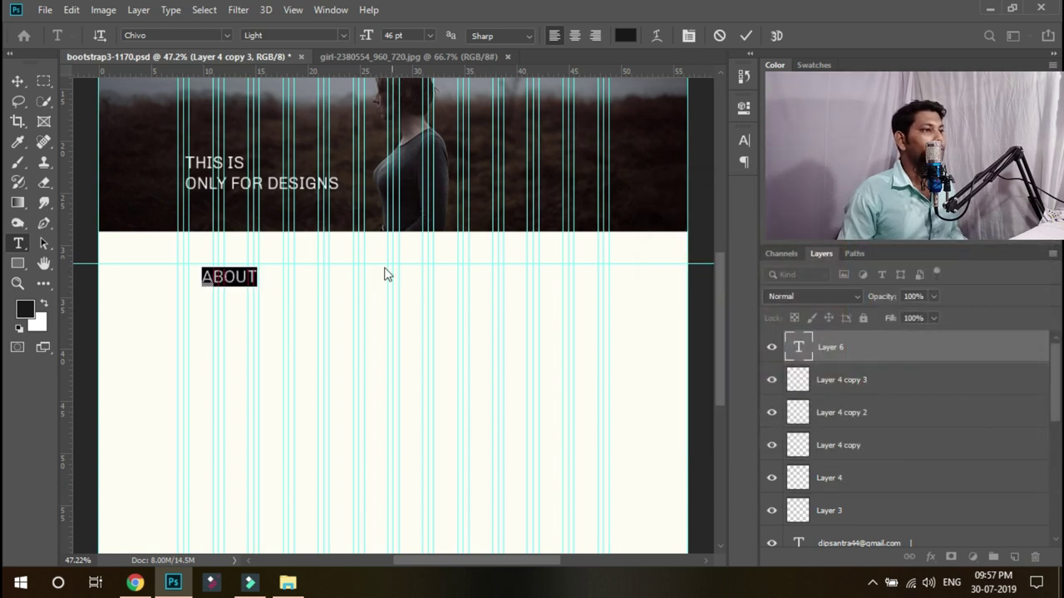
# - Complete the heading as ABOUT ONLY FOR DESIGNS, reduce it to 32 pt, and commit
pyautogui.press('Right')
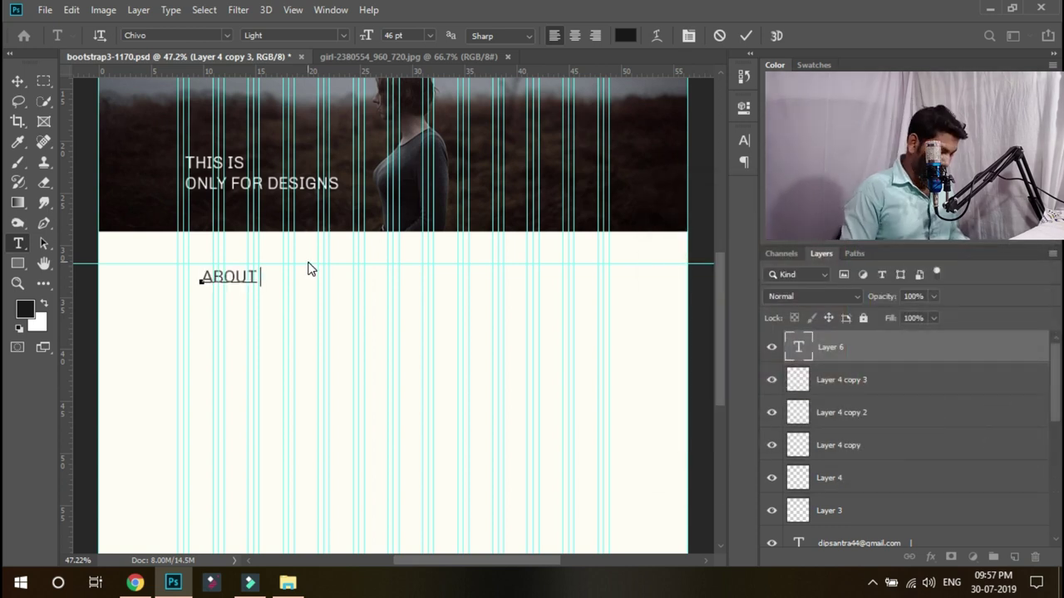
pyautogui.write('ONLY')
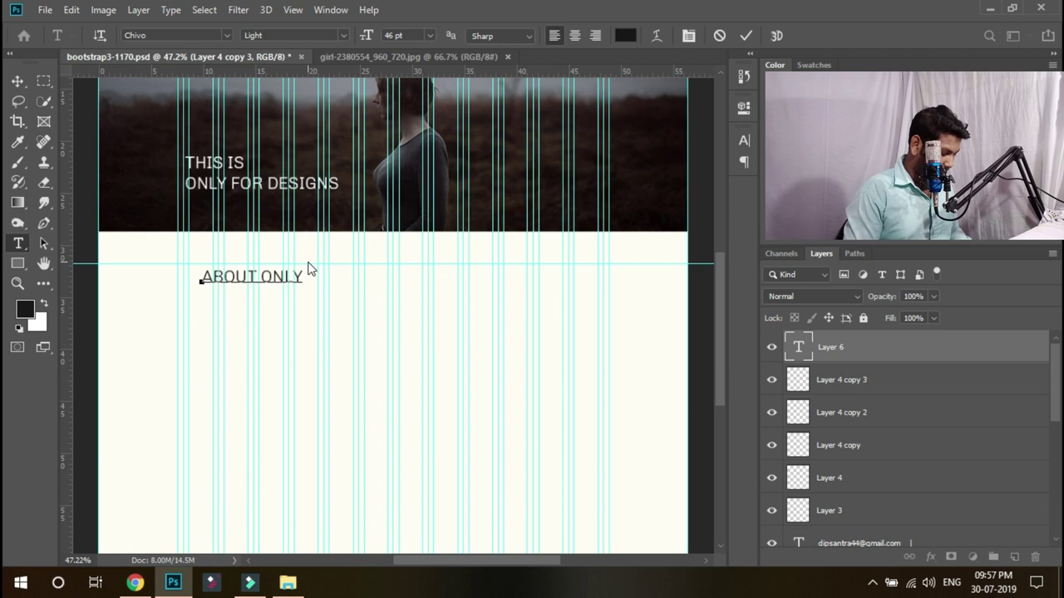
pyautogui.write('OR')
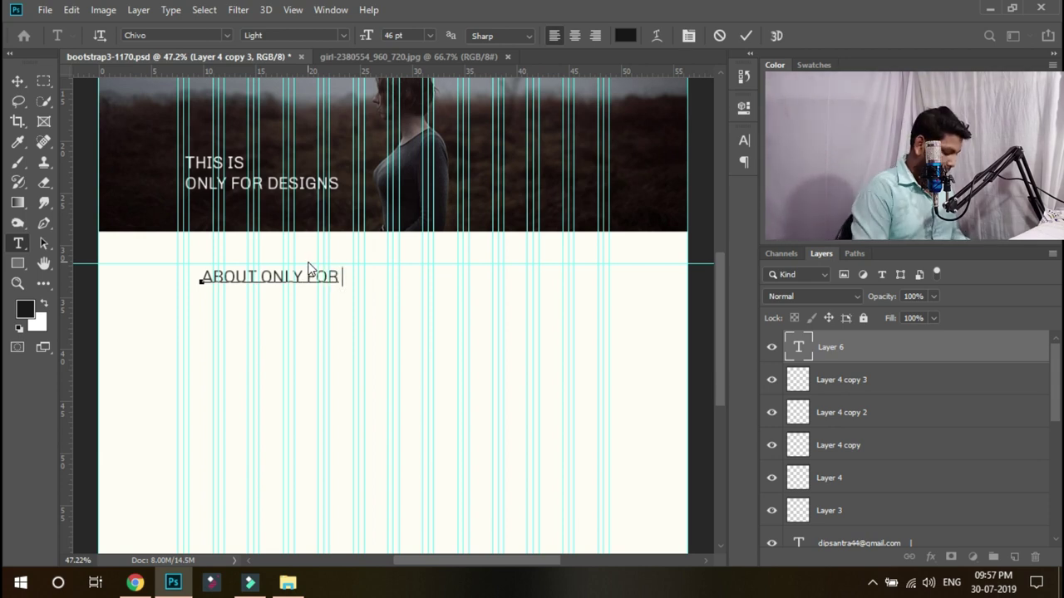
pyautogui.write('O')
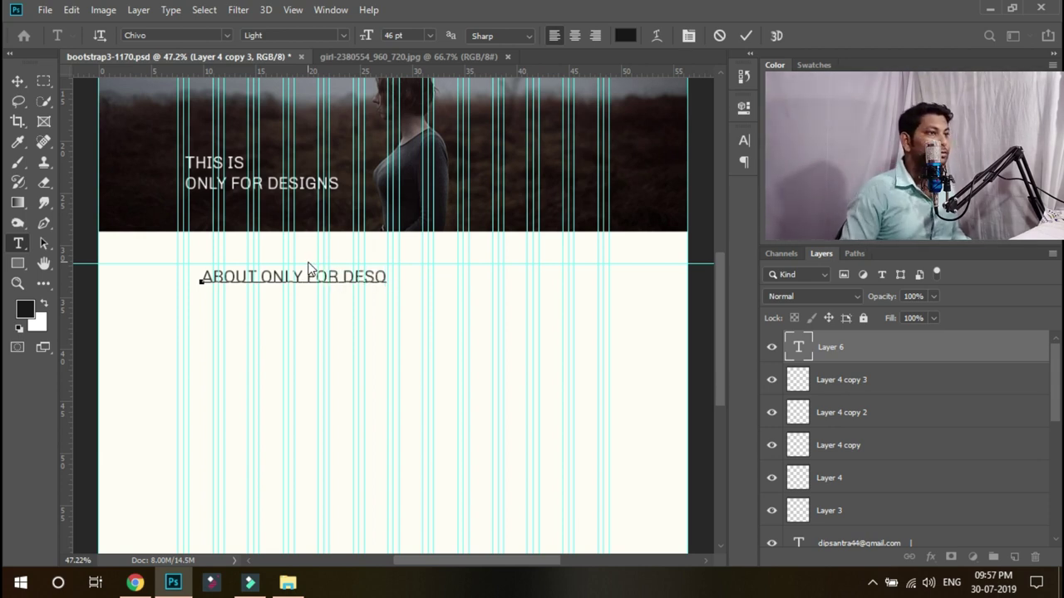
pyautogui.write('I')
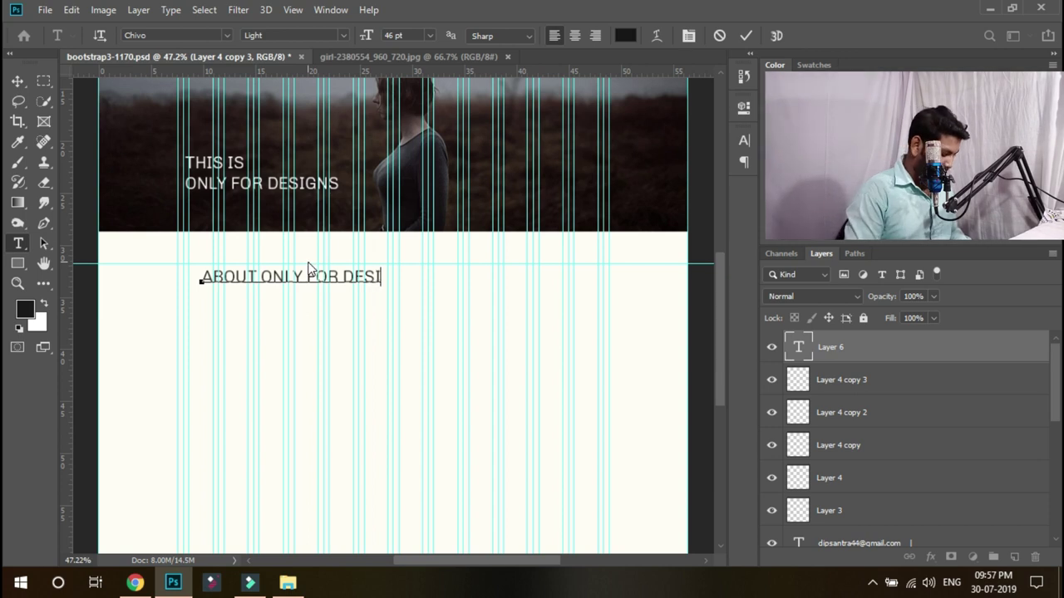
pyautogui.write('NS')
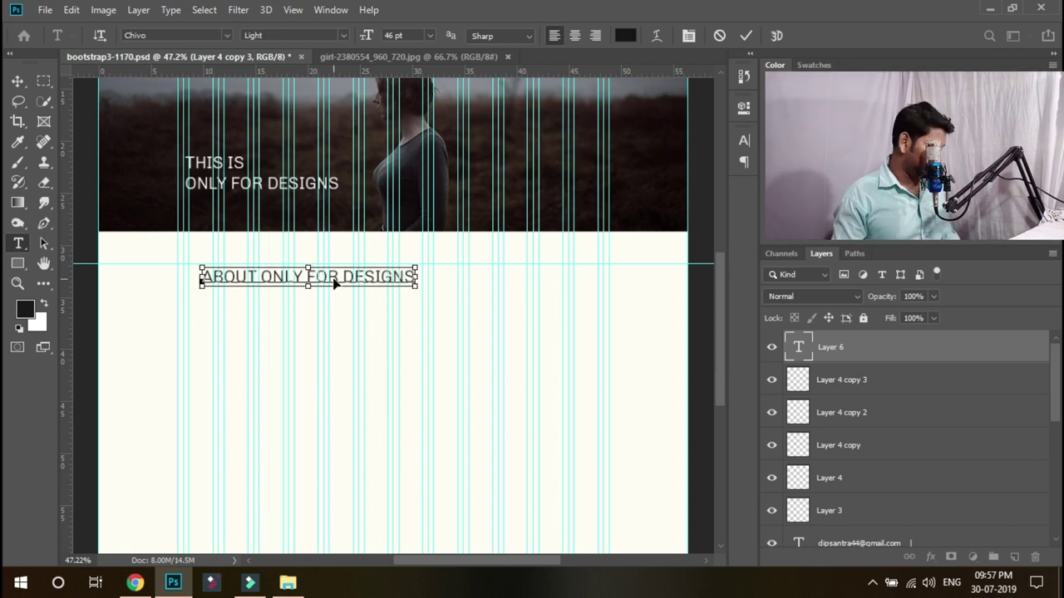
pyautogui.hotkey('ctrl', 'a')
pyautogui.press('Down')
pyautogui.press('Down')
pyautogui.press('Down')
pyautogui.press('Down')
pyautogui.press('Down')
pyautogui.press('Down')
pyautogui.press('Down')
pyautogui.press('Down')
pyautogui.press('Down')
pyautogui.press('Down')
pyautogui.press('Down')
pyautogui.press('Down')
pyautogui.press('Down')
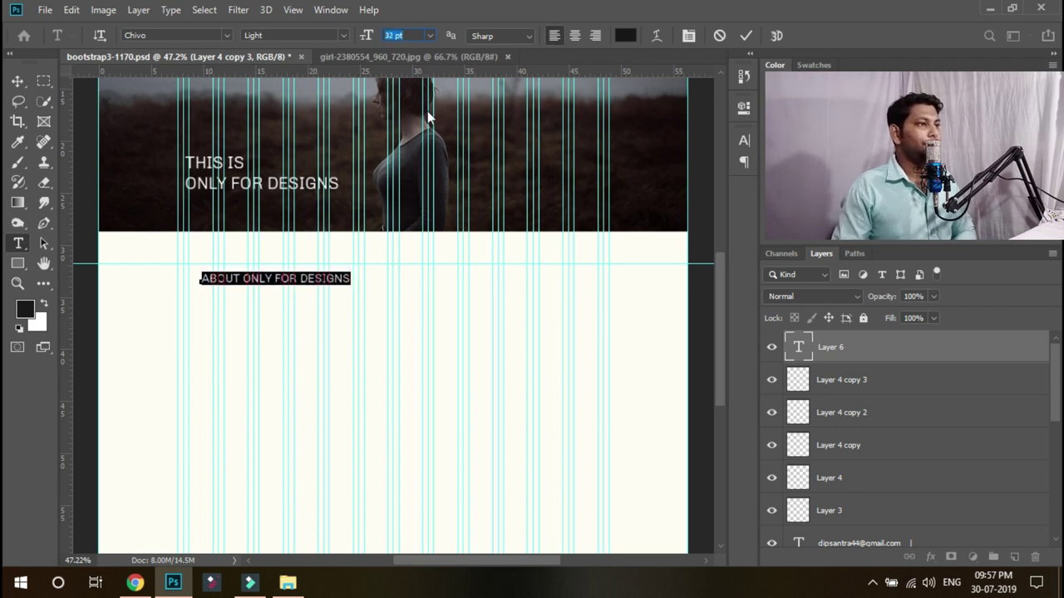
pyautogui.click(748, 37)
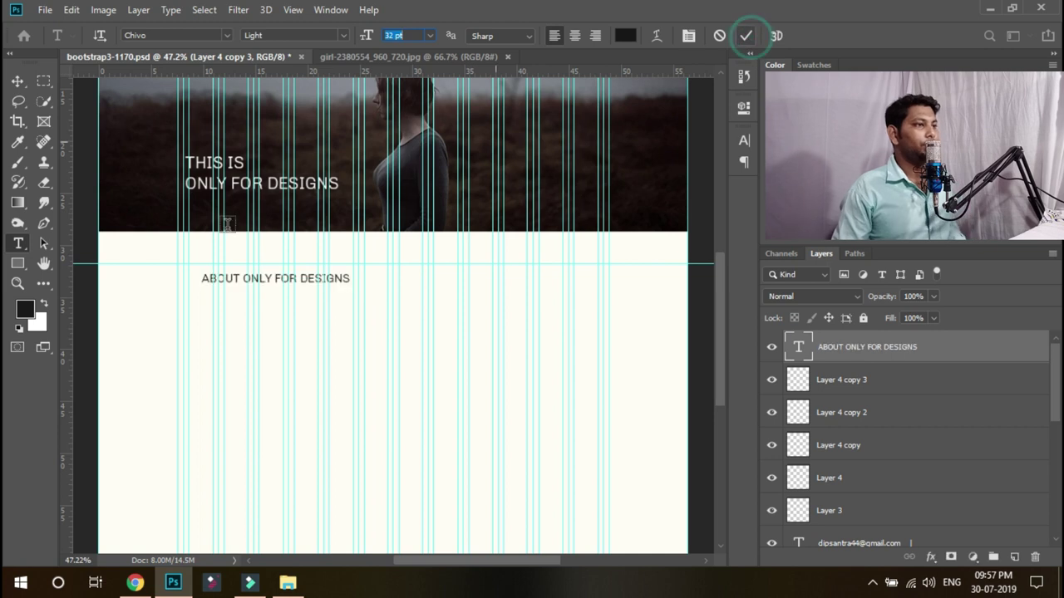
pyautogui.click(18, 84)
# - Move the ABOUT ONLY FOR DESIGNS heading slightly lower, lining it up with the layout guides
pyautogui.hotkey('ctrl', ';')
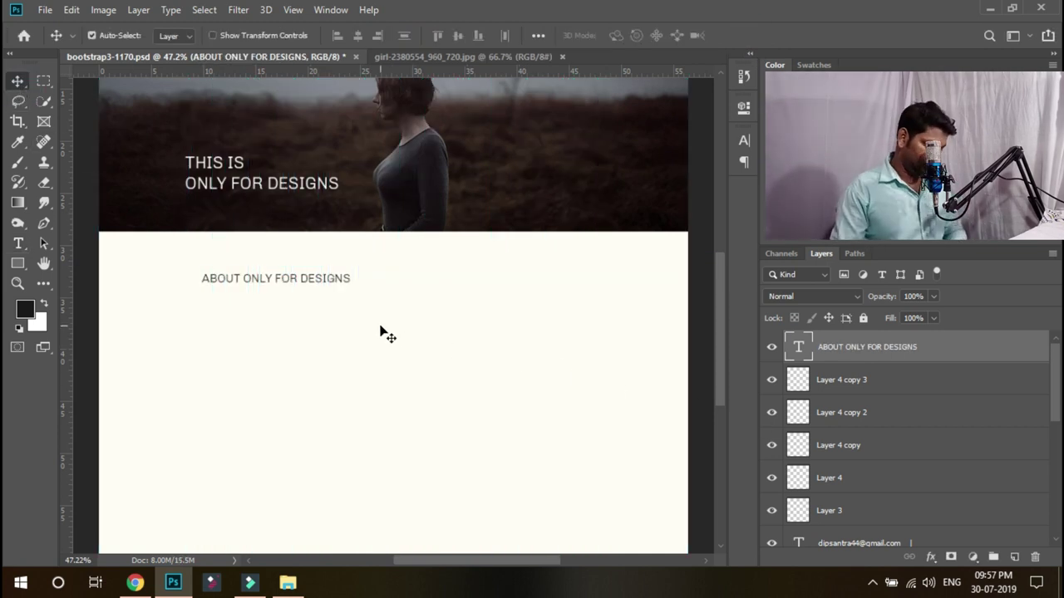
pyautogui.hotkey('ctrl', '0')
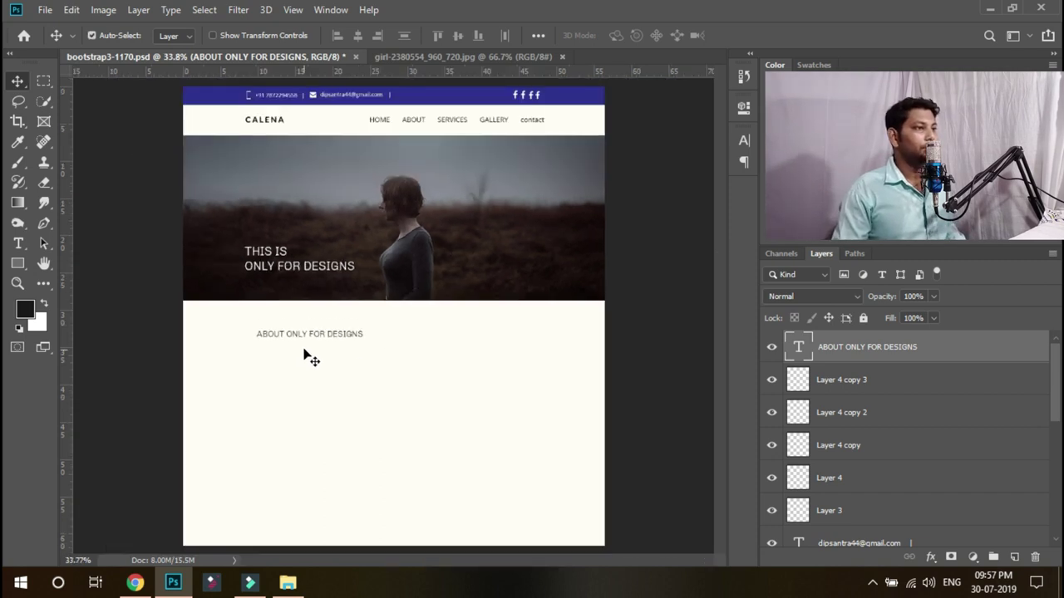
pyautogui.scroll(2, 303, 356)
pyautogui.scroll(2, 306, 354)
pyautogui.moveTo(488, 366)
pyautogui.mouseDown()
pyautogui.moveTo(429, 341)
pyautogui.moveTo(468, 311)
pyautogui.mouseUp()
pyautogui.hotkey('ctrl', ';')
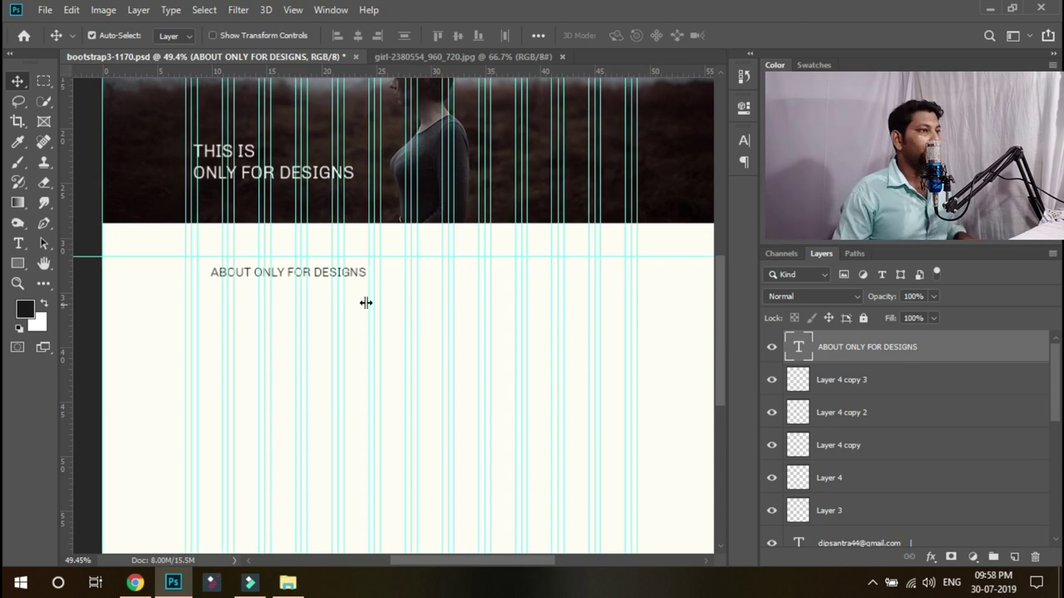
pyautogui.moveTo(270, 278); pyautogui.dragTo(261, 272)
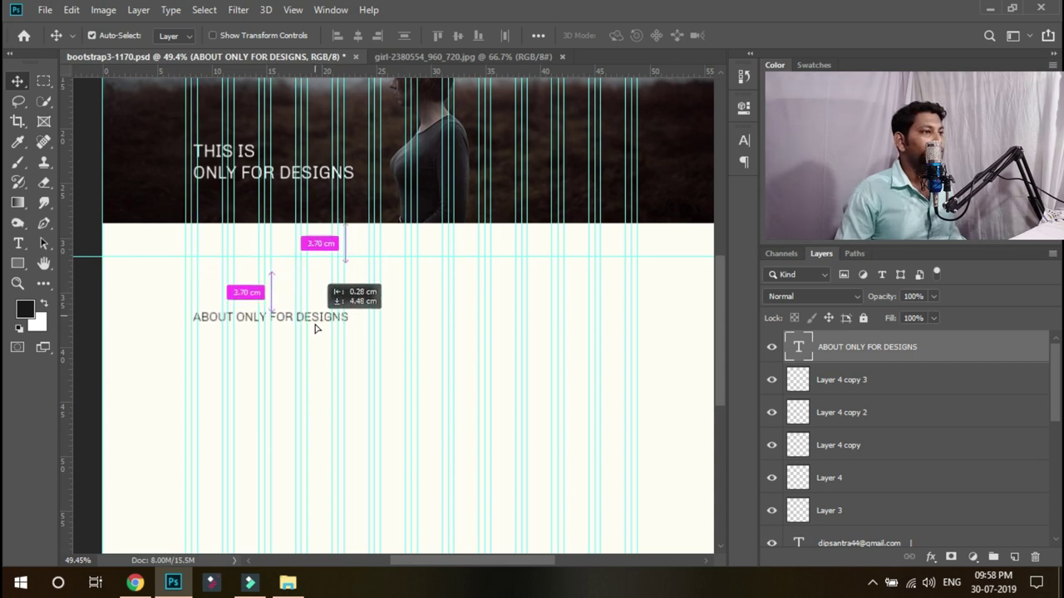
pyautogui.moveTo(319, 274); pyautogui.dragTo(320, 323)
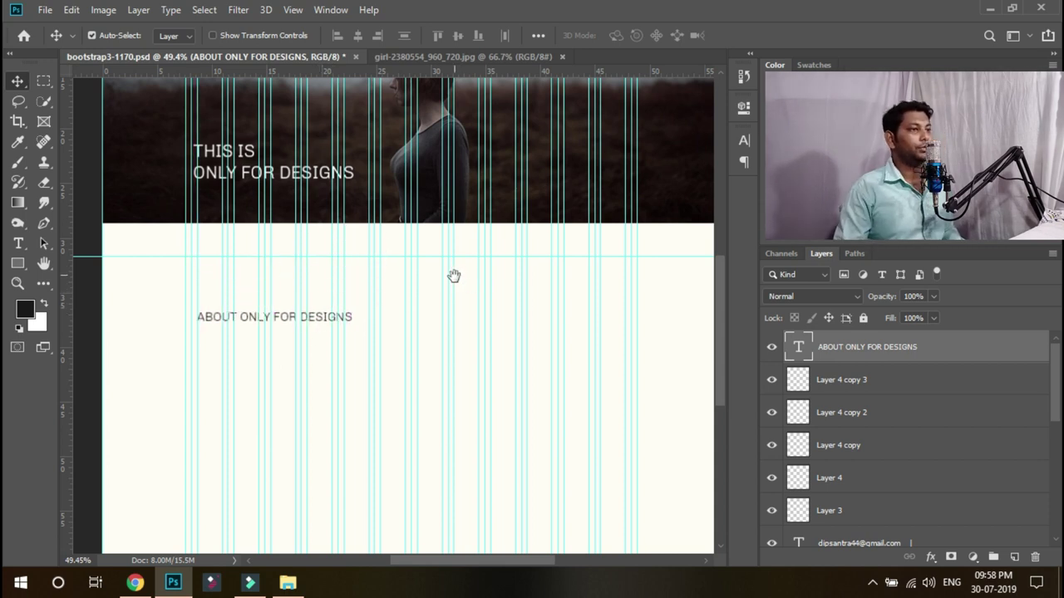
pyautogui.scroll(-3, 451, 276)
pyautogui.scroll(2, 447, 286)
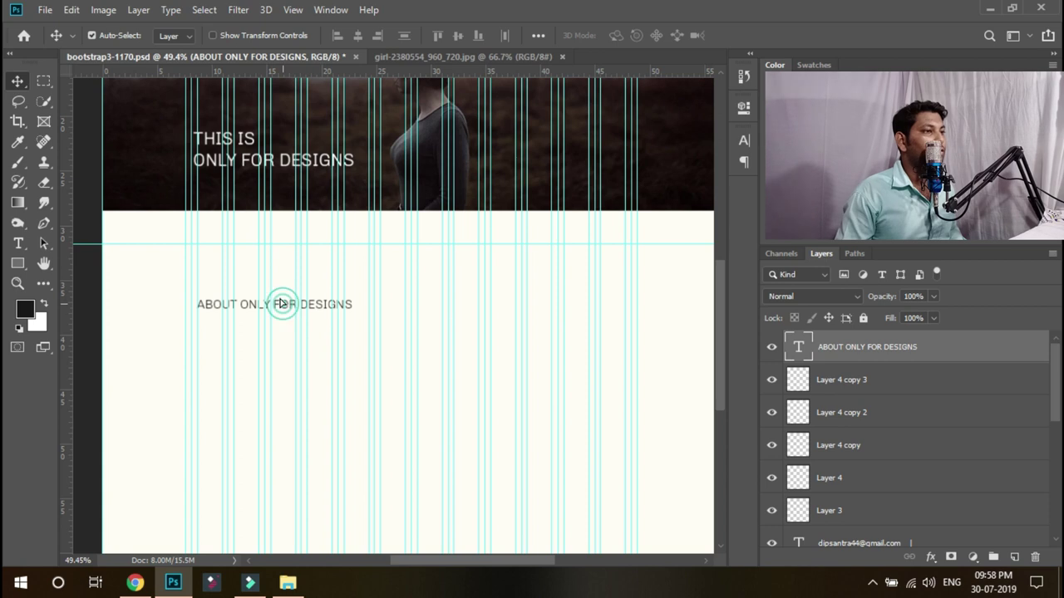
pyautogui.moveTo(281, 304); pyautogui.dragTo(281, 283)
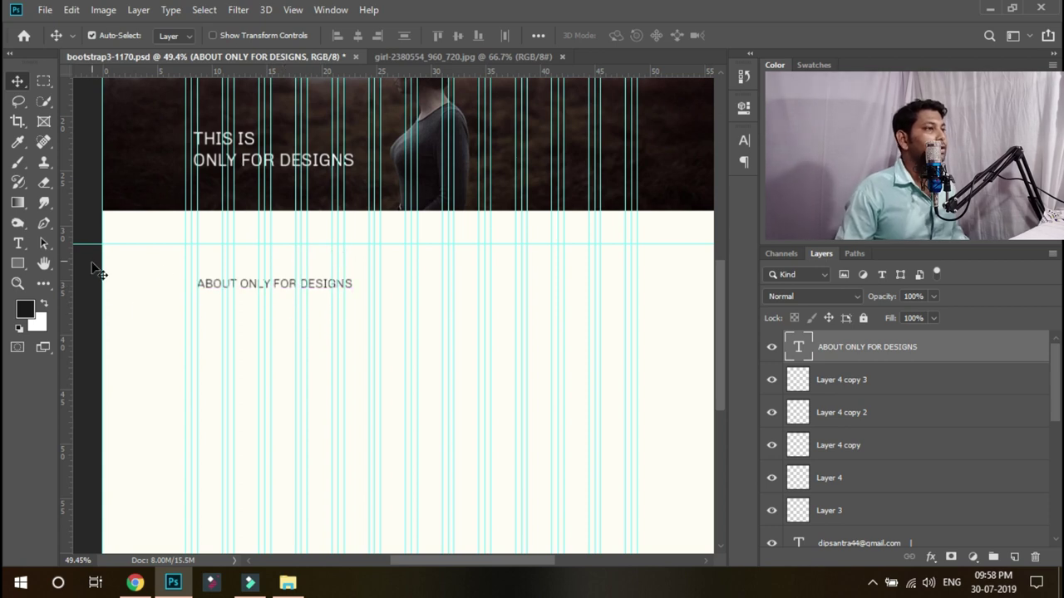
# - In Chrome, search 'dummy text' and select the first Lorem Ipsum paragraph on lipsum.com
pyautogui.click(135, 582)
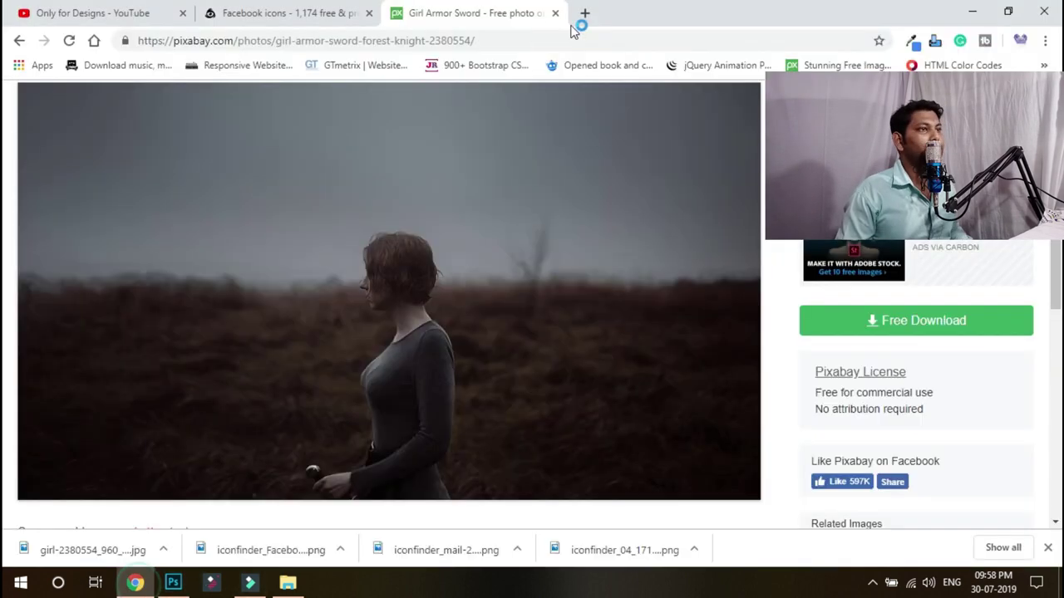
pyautogui.click(584, 23)
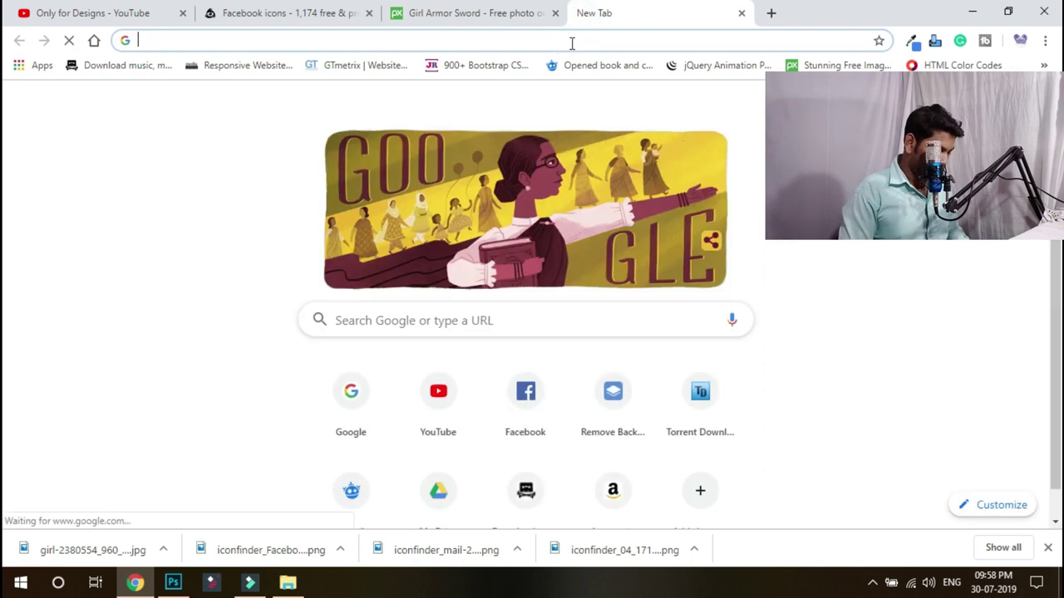
pyautogui.write('du')
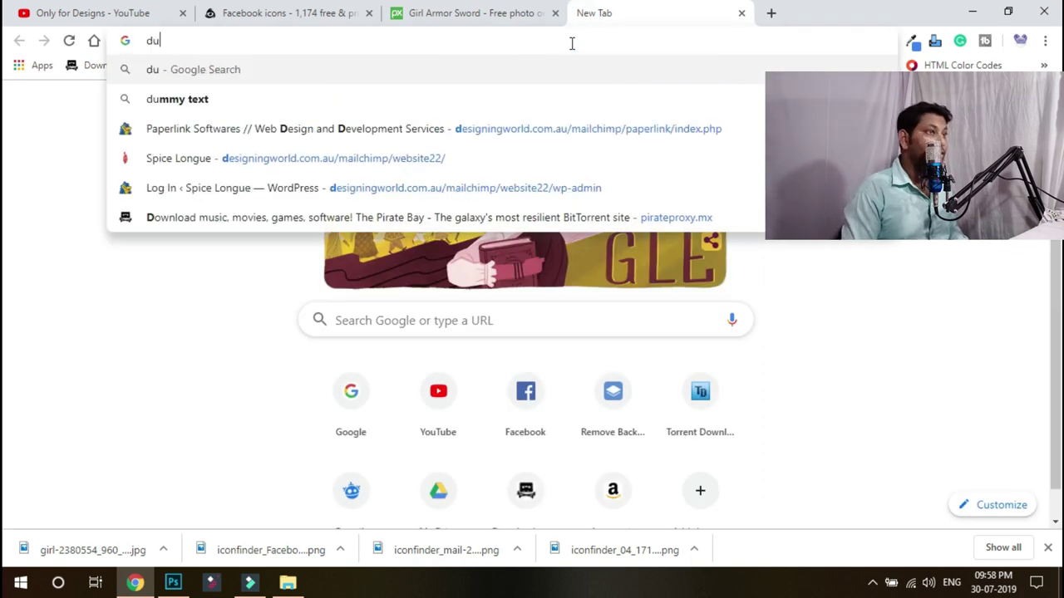
pyautogui.press('Down')
pyautogui.press('Return')
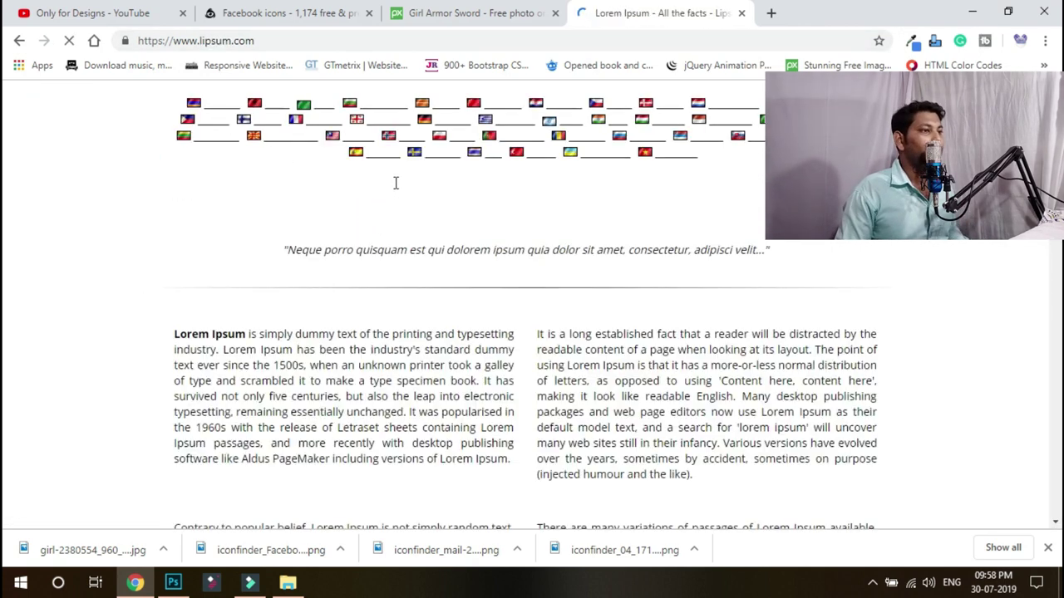
pyautogui.moveTo(175, 256); pyautogui.dragTo(412, 333)
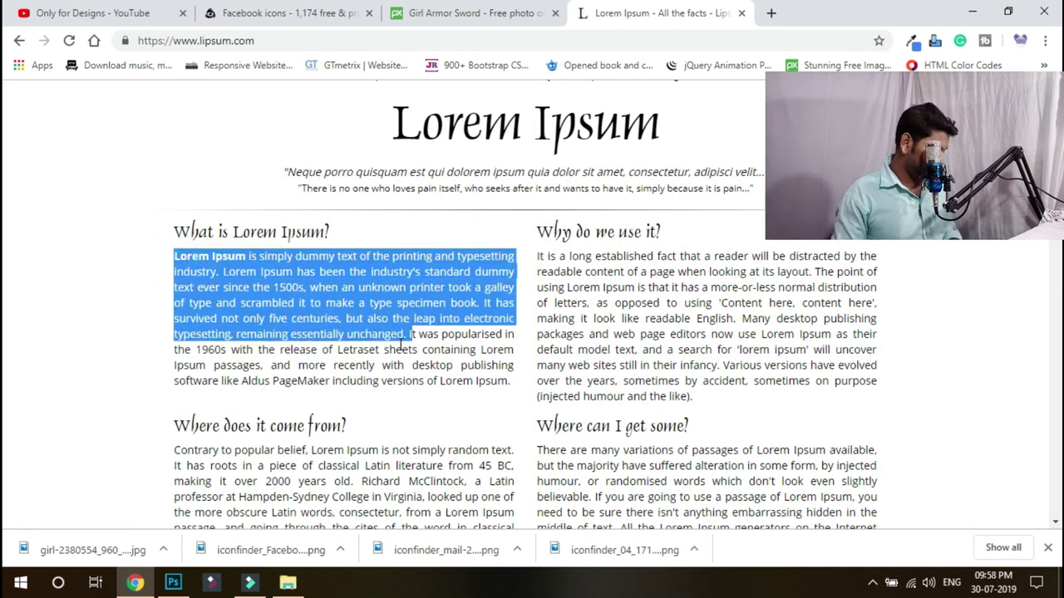
# - Paste the Lorem Ipsum passage into a paragraph text box under the About heading
pyautogui.click(173, 585)
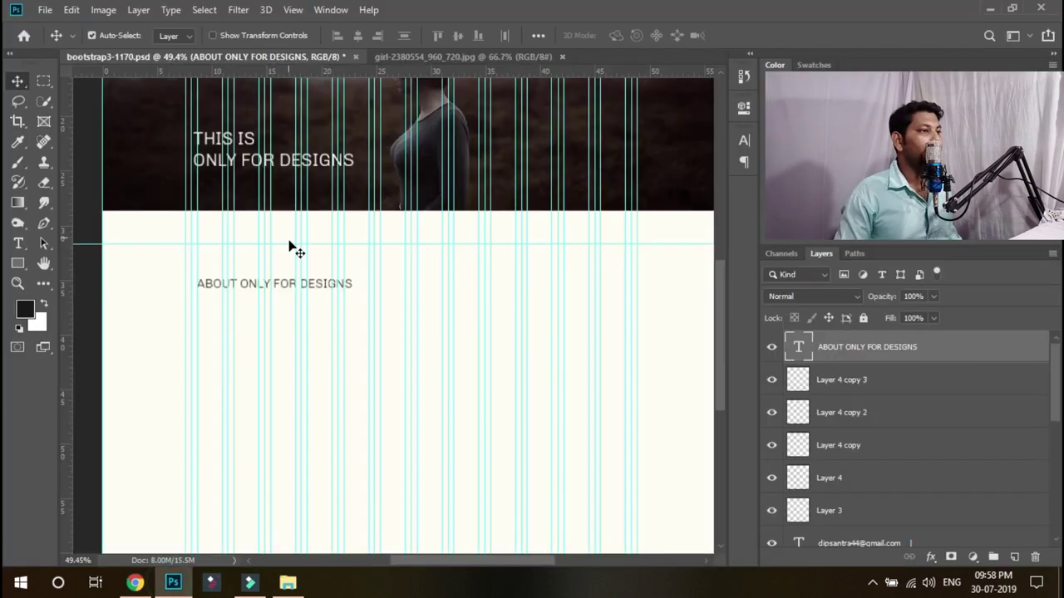
pyautogui.click(17, 245)
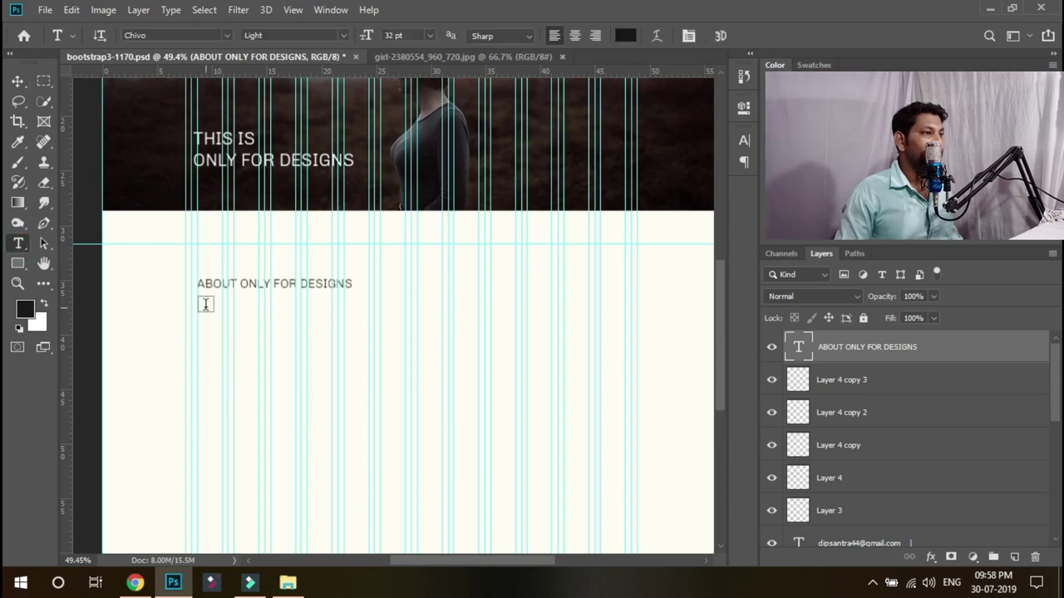
pyautogui.moveTo(202, 310); pyautogui.dragTo(400, 388)
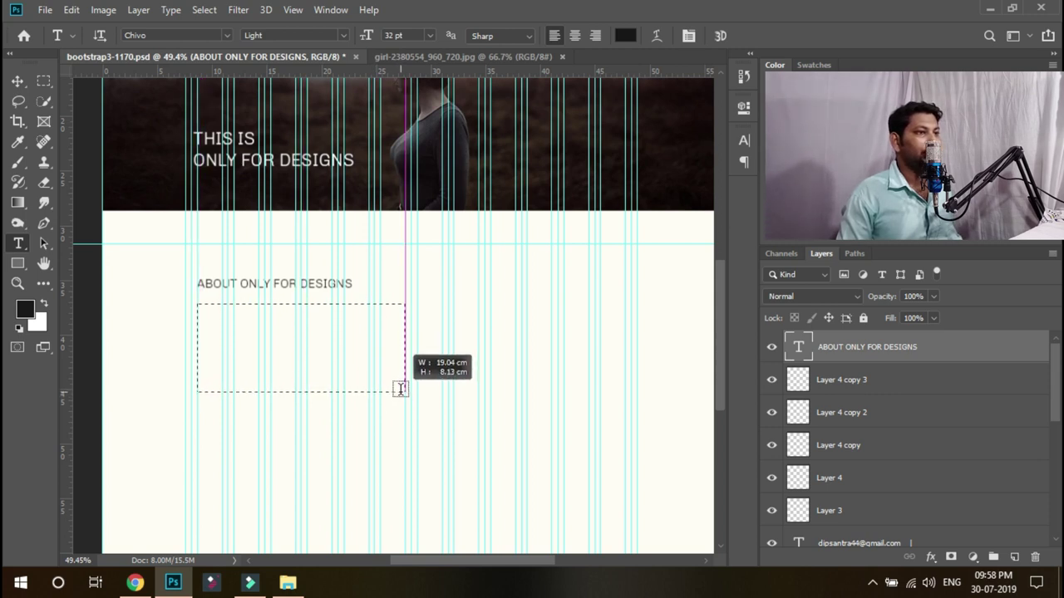
pyautogui.moveTo(400, 388); pyautogui.dragTo(398, 389)
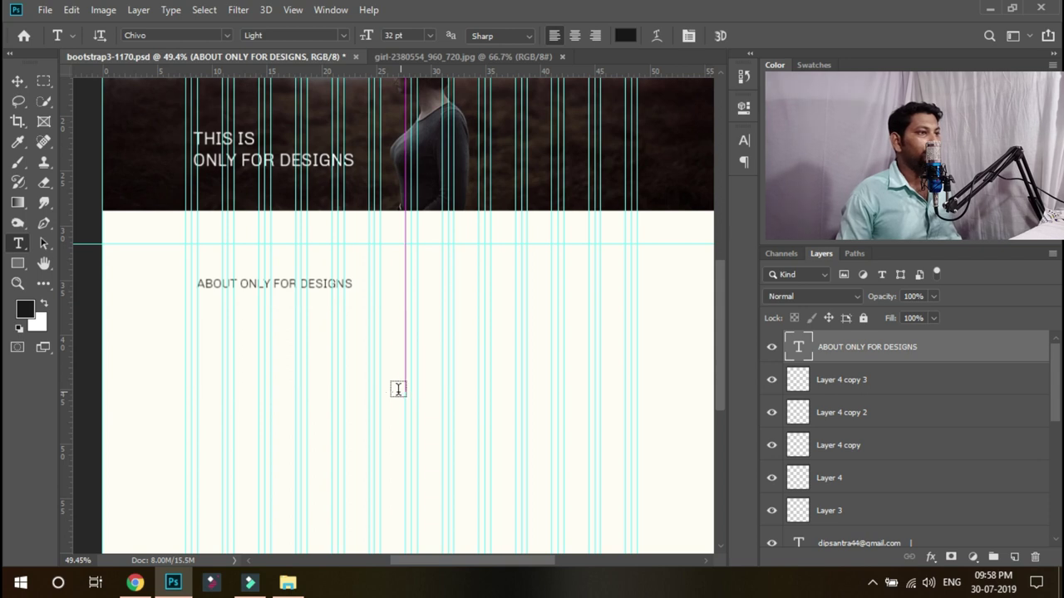
pyautogui.hotkey('ctrl', 'v')
# - Resize the pasted paragraph text to 20 pt
pyautogui.hotkey('ctrl', 'a')
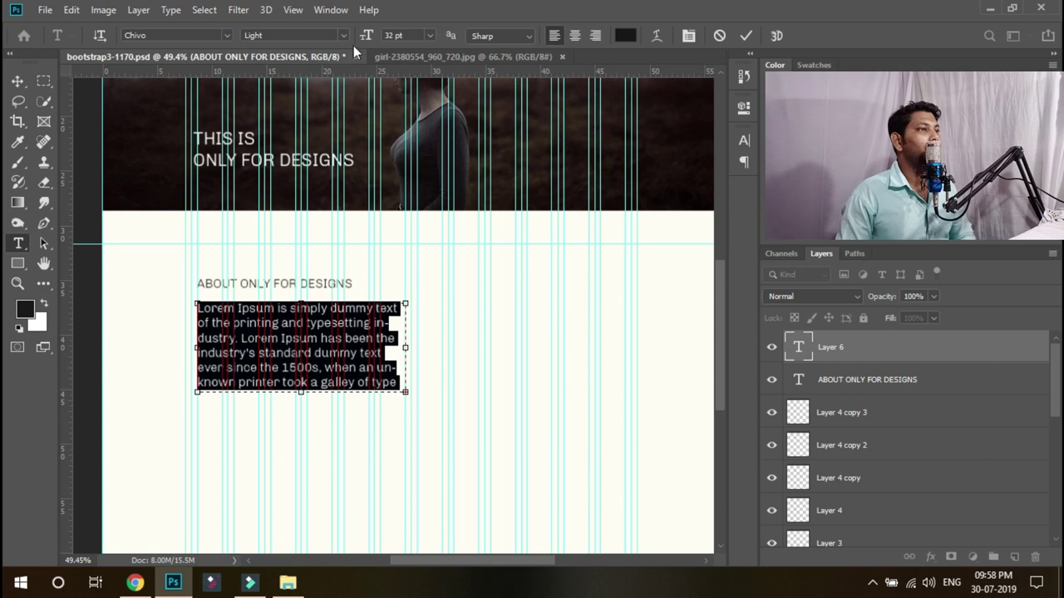
pyautogui.click(397, 35)
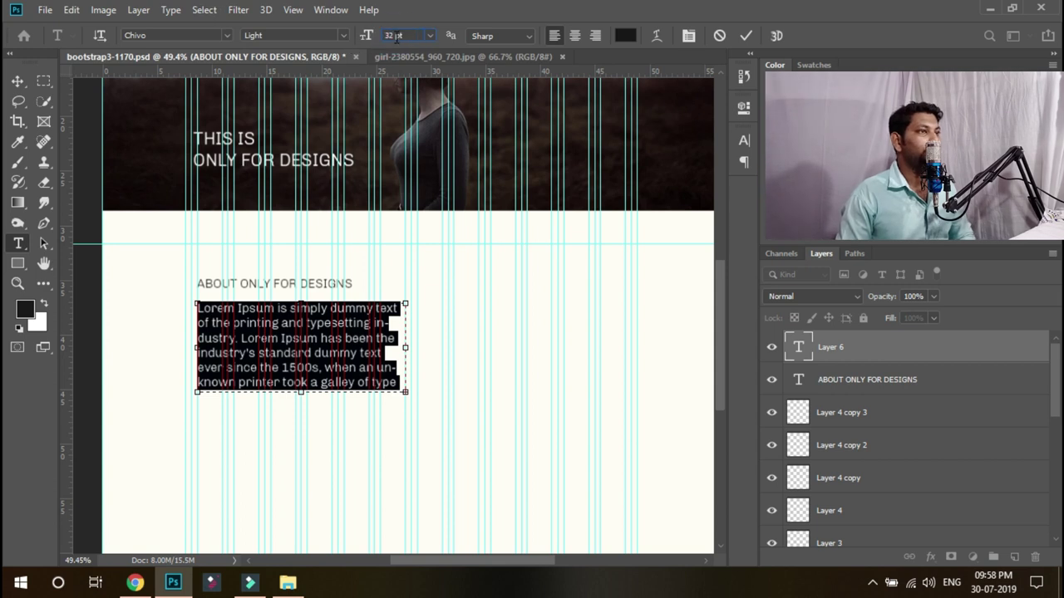
pyautogui.write('27')
pyautogui.press('Return')
pyautogui.press('Down')
pyautogui.press('Down')
pyautogui.press('Down')
pyautogui.press('Down')
pyautogui.press('Down')
pyautogui.press('Down')
pyautogui.press('Down')
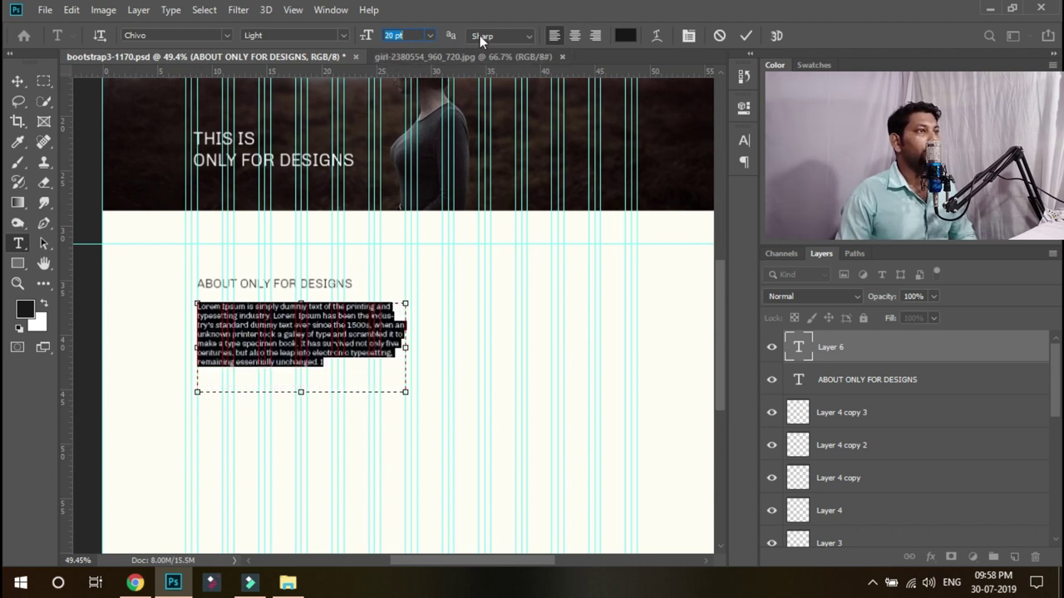
# - Set the paragraph to 18 pt with 28 pt leading and dark text, fitting its box
pyautogui.click(691, 37)
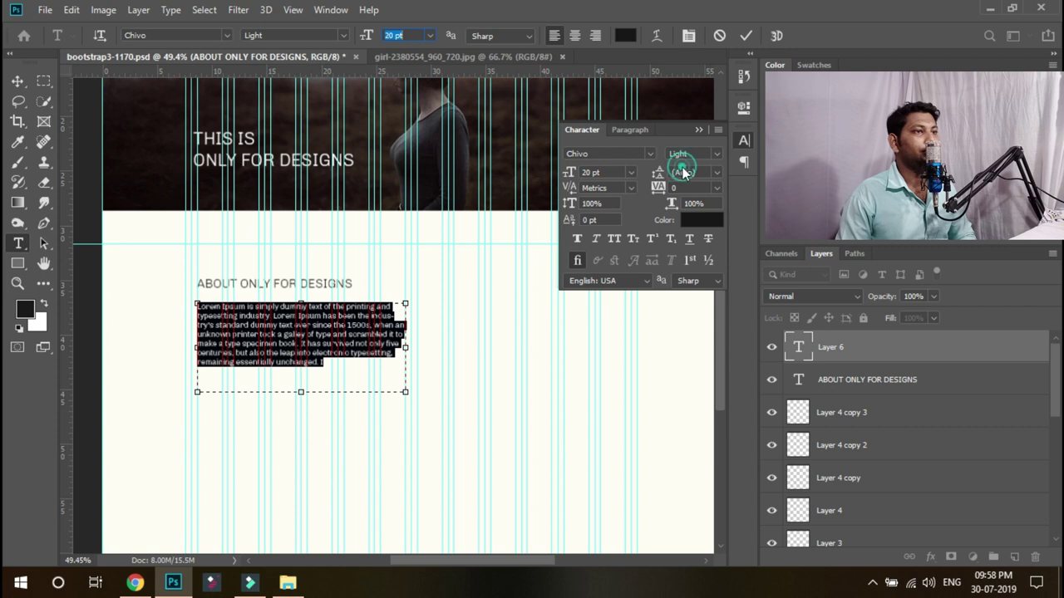
pyautogui.click(683, 172)
pyautogui.press('Up')
pyautogui.press('Up')
pyautogui.press('Up')
pyautogui.press('Up')
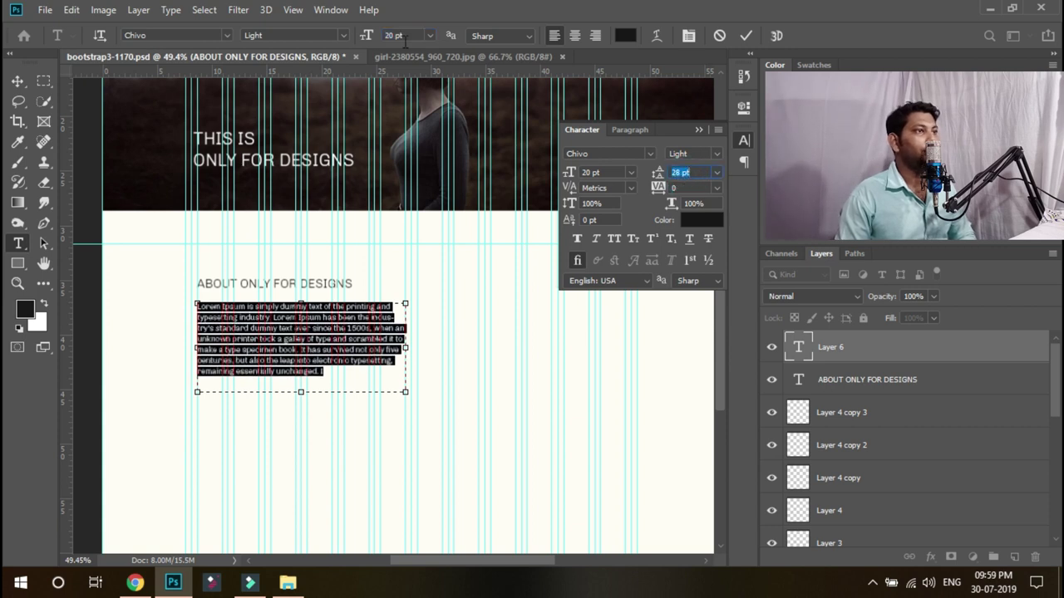
pyautogui.press('Down')
pyautogui.press('Down')
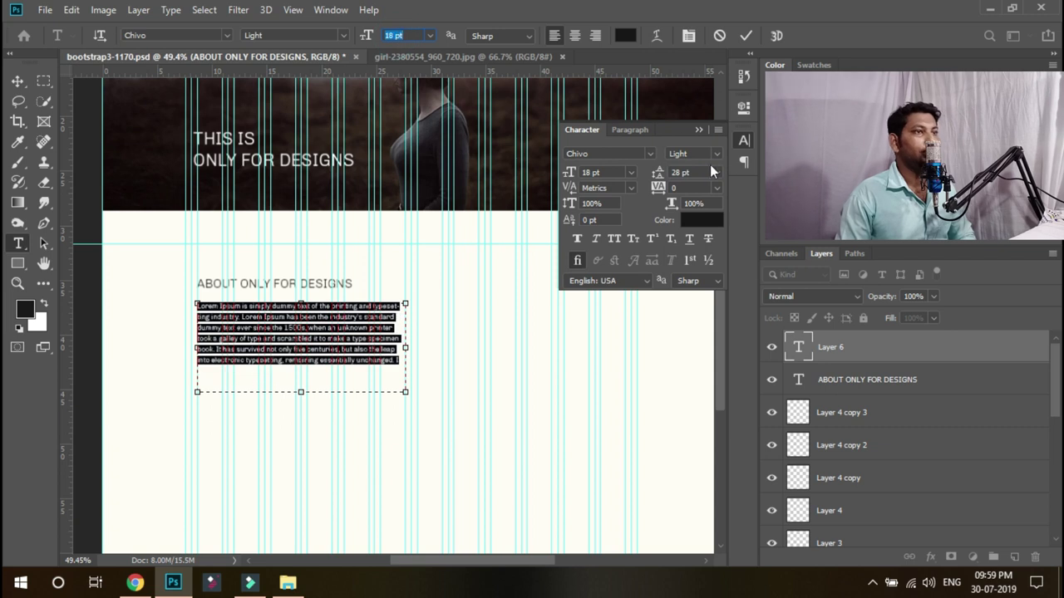
pyautogui.click(744, 139)
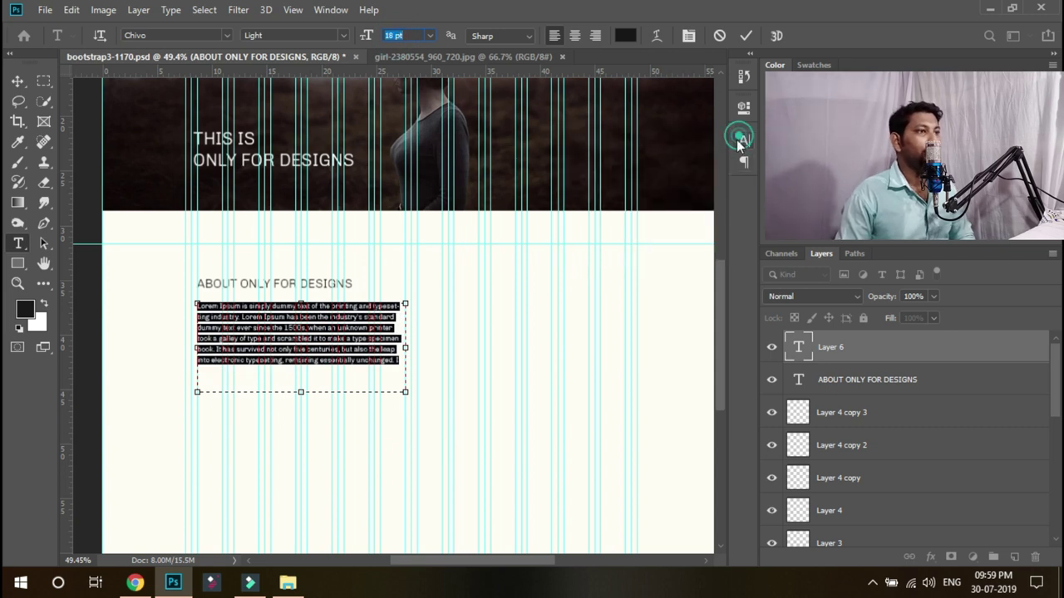
pyautogui.moveTo(310, 392); pyautogui.dragTo(310, 371)
pyautogui.click(628, 35)
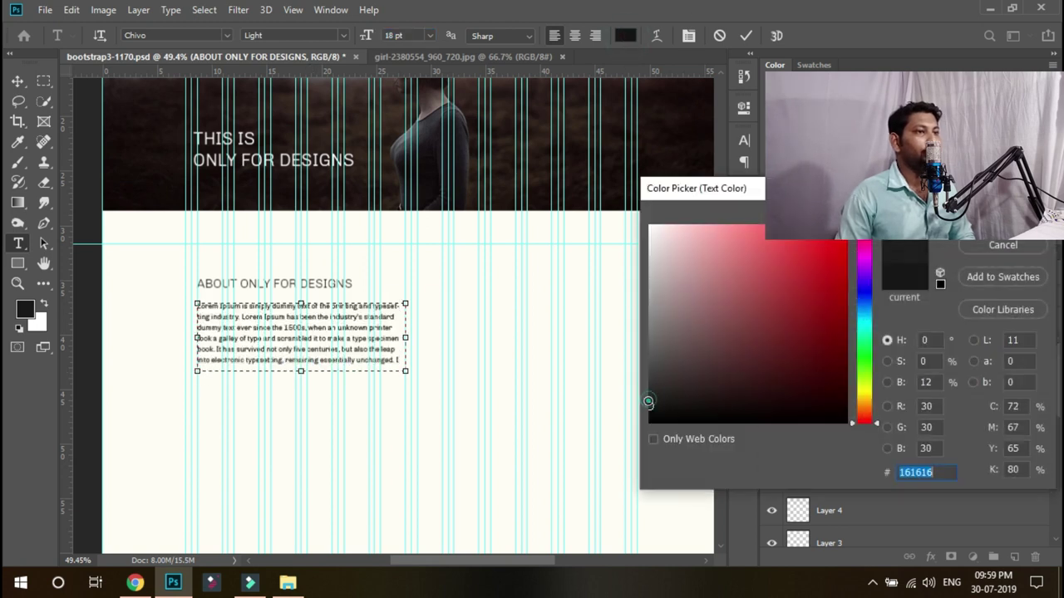
pyautogui.press('Return')
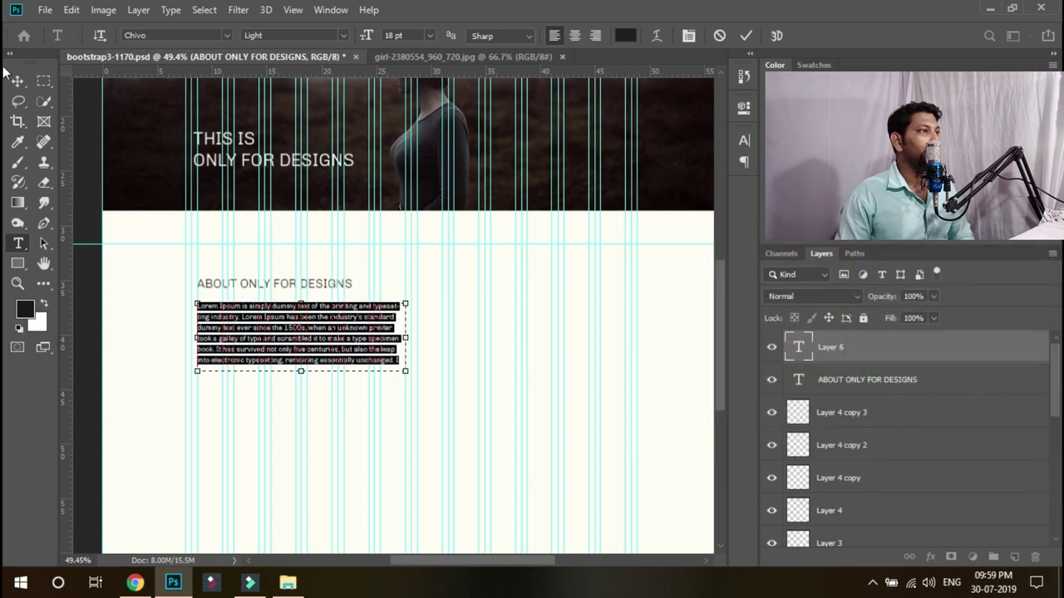
pyautogui.click(18, 80)
# - Close the Preferences dialog and its grid colour options without changing anything
pyautogui.click(273, 329)
pyautogui.doubleClick(290, 327)
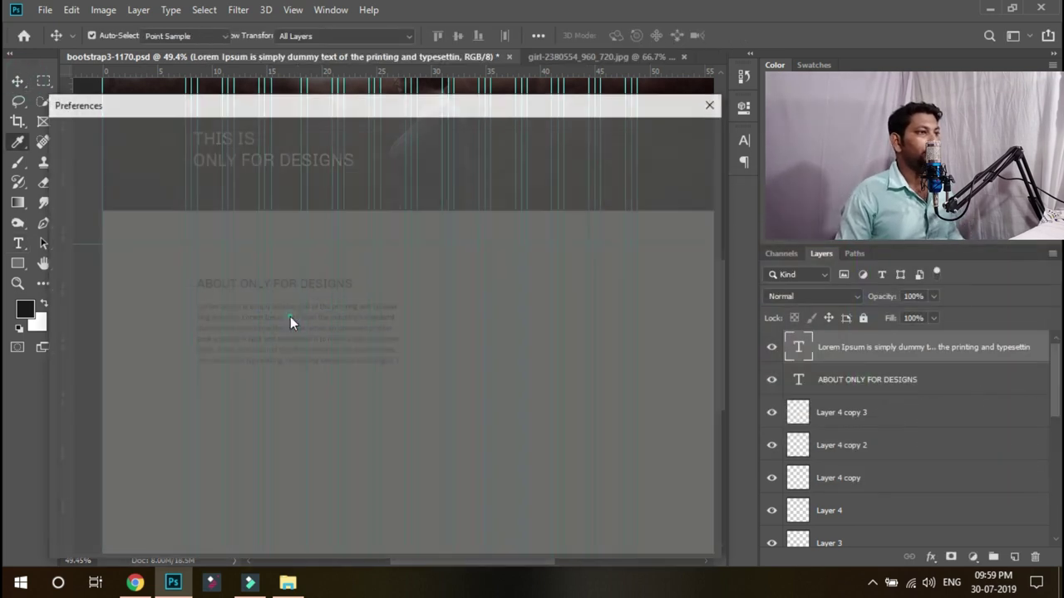
pyautogui.click(290, 317)
pyautogui.click(701, 162)
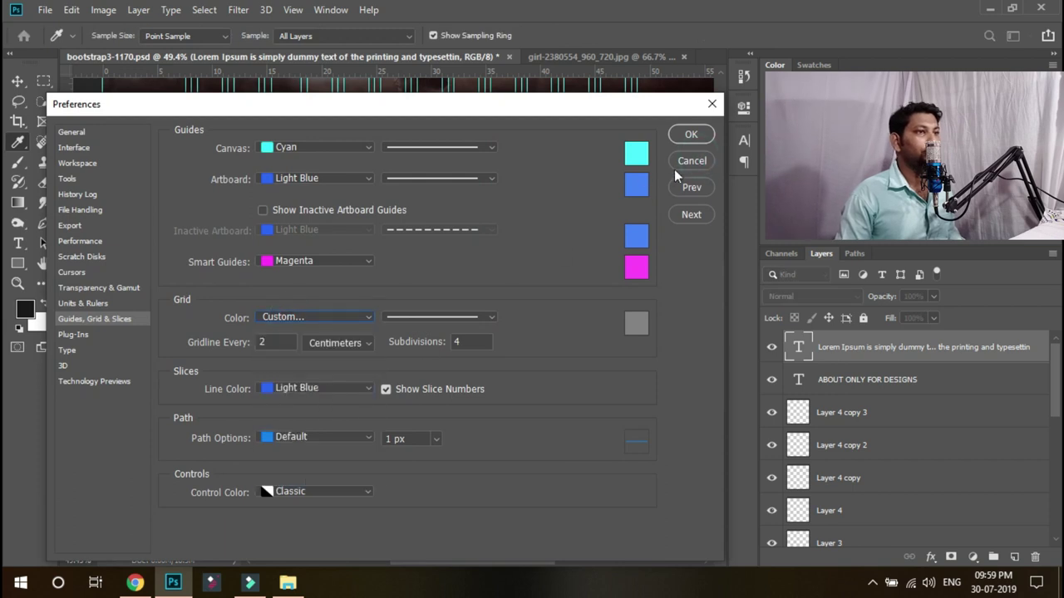
pyautogui.click(690, 161)
# - Justify the paragraph with the last line aligned left and commit the text
pyautogui.doubleClick(319, 332)
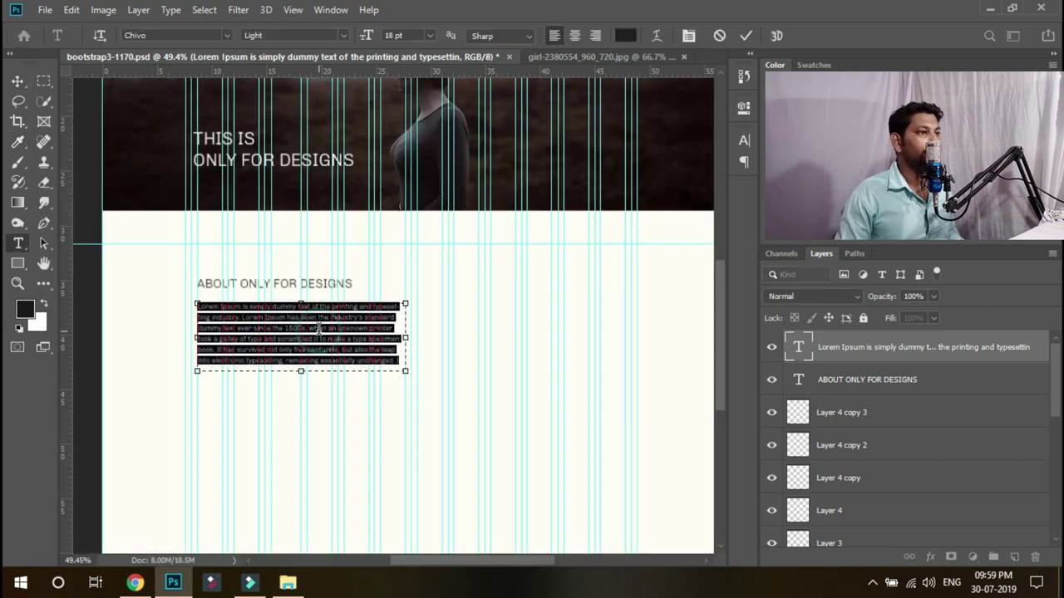
pyautogui.click(689, 35)
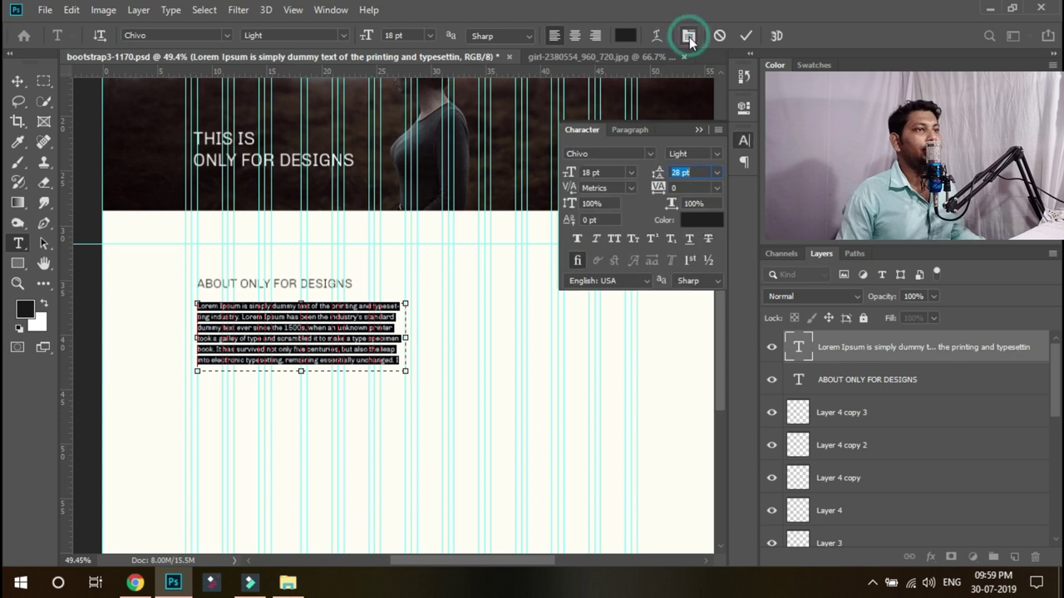
pyautogui.doubleClick(689, 35)
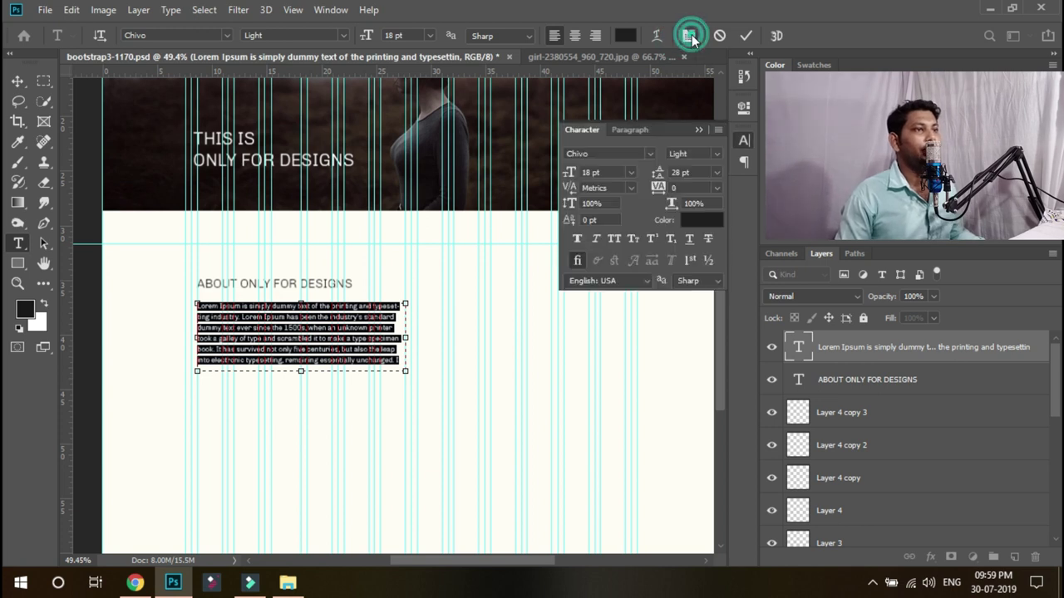
pyautogui.click(634, 129)
pyautogui.click(642, 153)
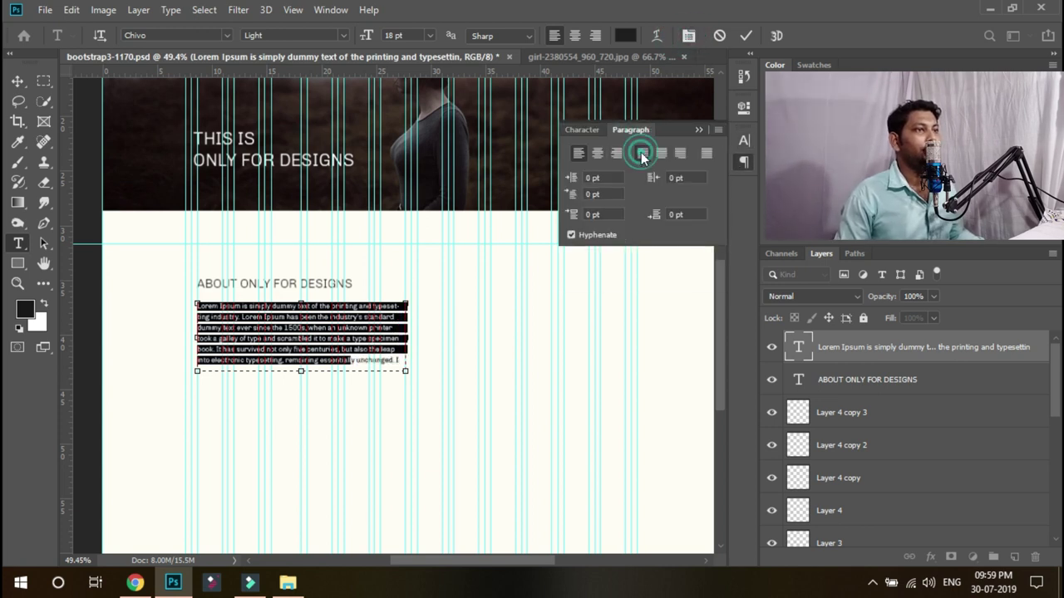
pyautogui.click(746, 38)
# - Hide the guides, collapse the Character/Paragraph panels and review the paragraph layout
pyautogui.press('v')
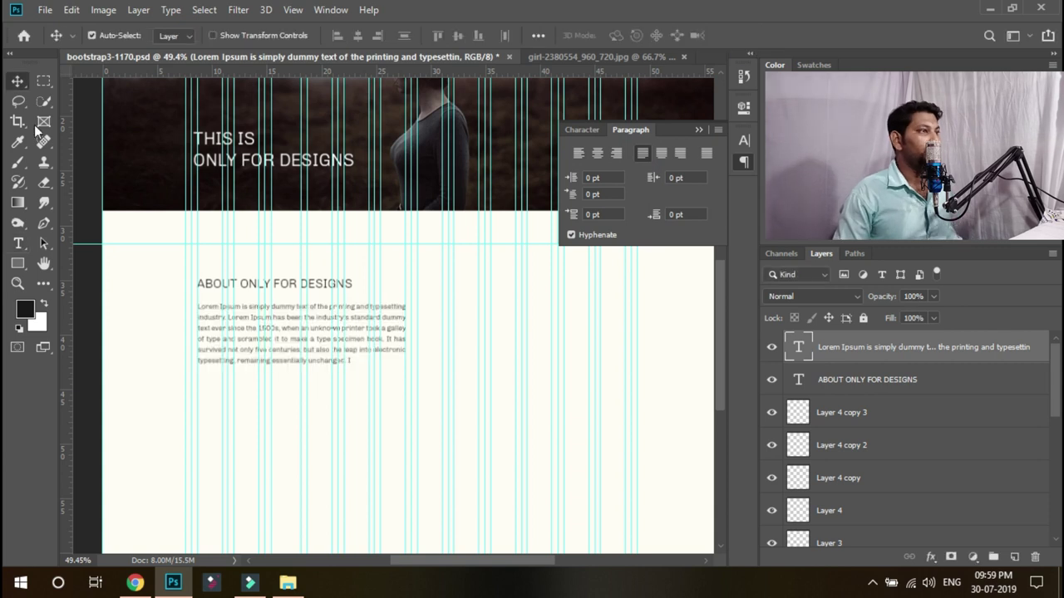
pyautogui.hotkey('ctrl', ';')
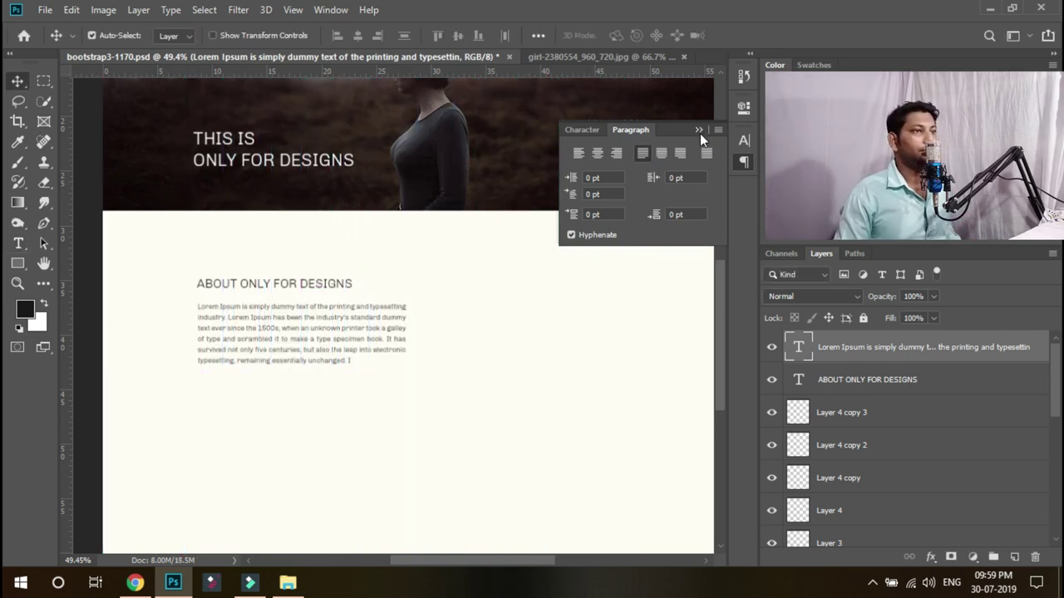
pyautogui.click(745, 162)
pyautogui.scroll(5, 353, 266)
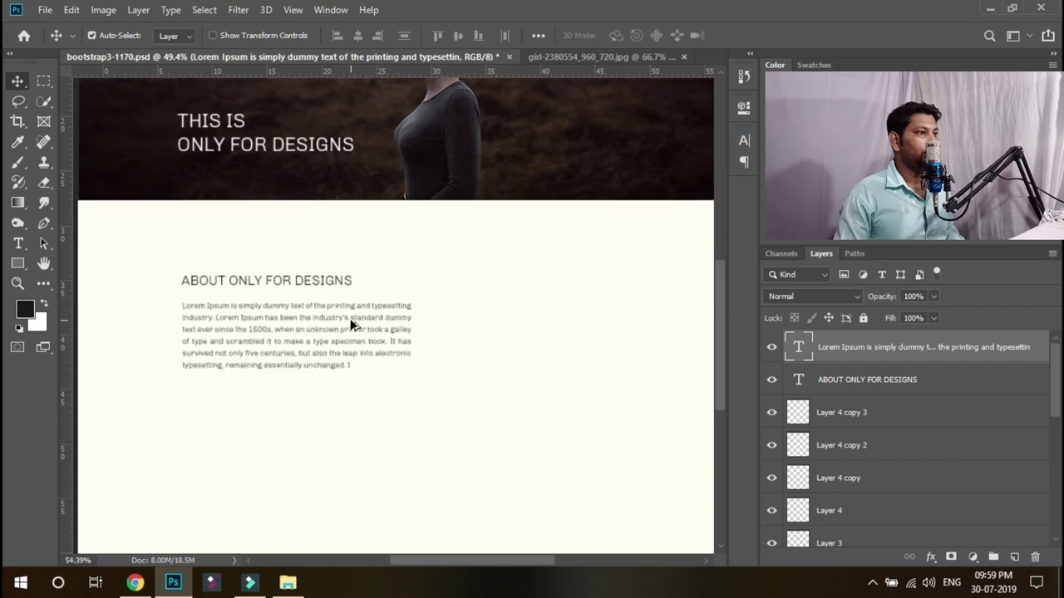
pyautogui.scroll(-3, 358, 319)
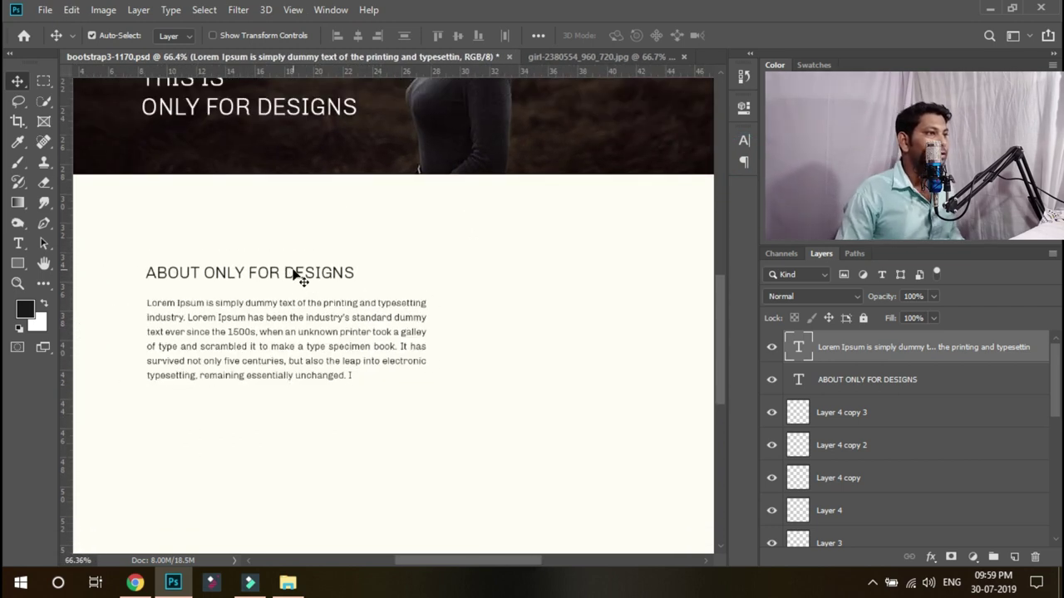
pyautogui.click(290, 280)
# - Nudge the ABOUT ONLY FOR DESIGNS heading into place and enlarge it to 42 pt
pyautogui.moveTo(289, 275); pyautogui.dragTo(290, 283)
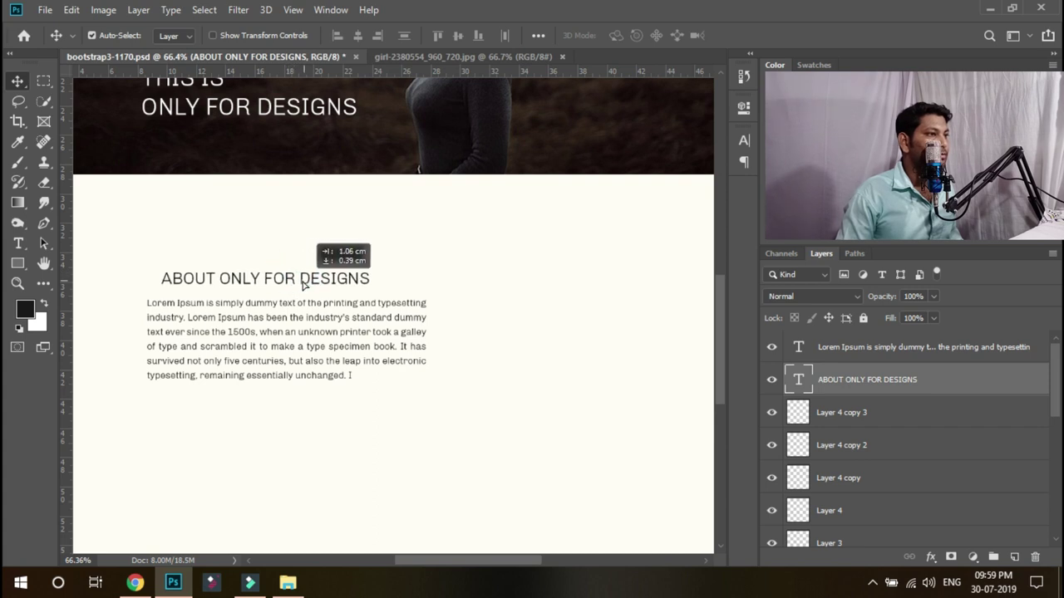
pyautogui.press('t')
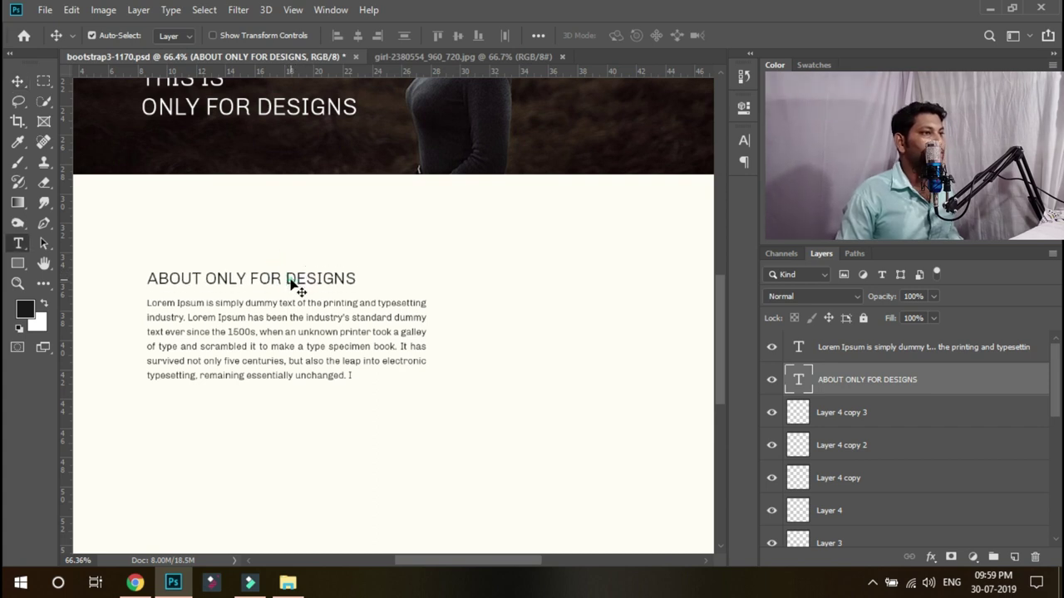
pyautogui.tripleClick(290, 280)
pyautogui.click(410, 36)
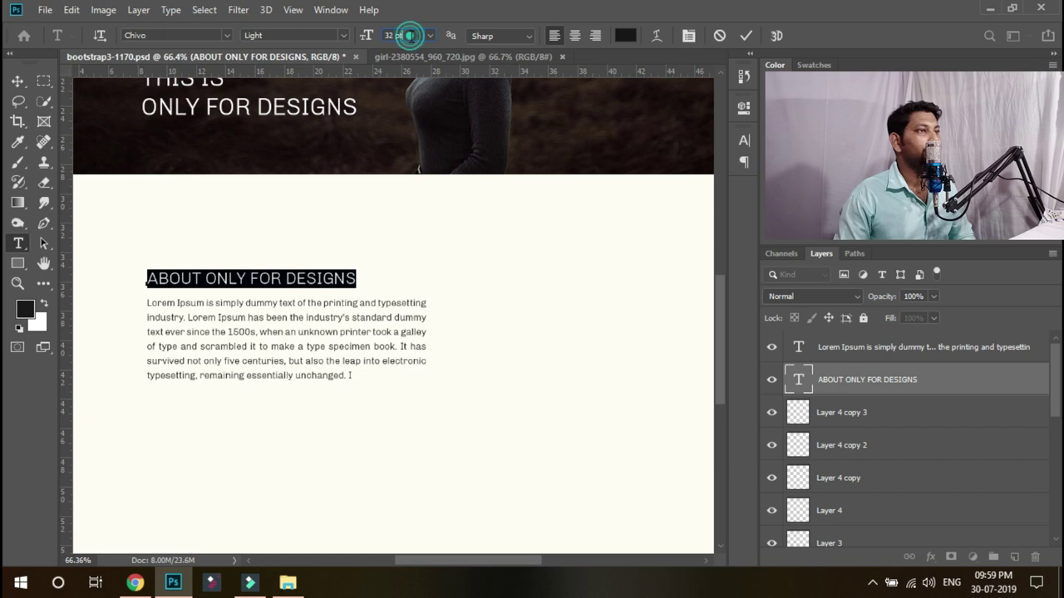
pyautogui.press('Up')
pyautogui.press('Up')
pyautogui.press('Up')
pyautogui.press('Up')
pyautogui.press('Up')
pyautogui.press('Up')
pyautogui.press('Up')
pyautogui.press('Up')
pyautogui.press('Up')
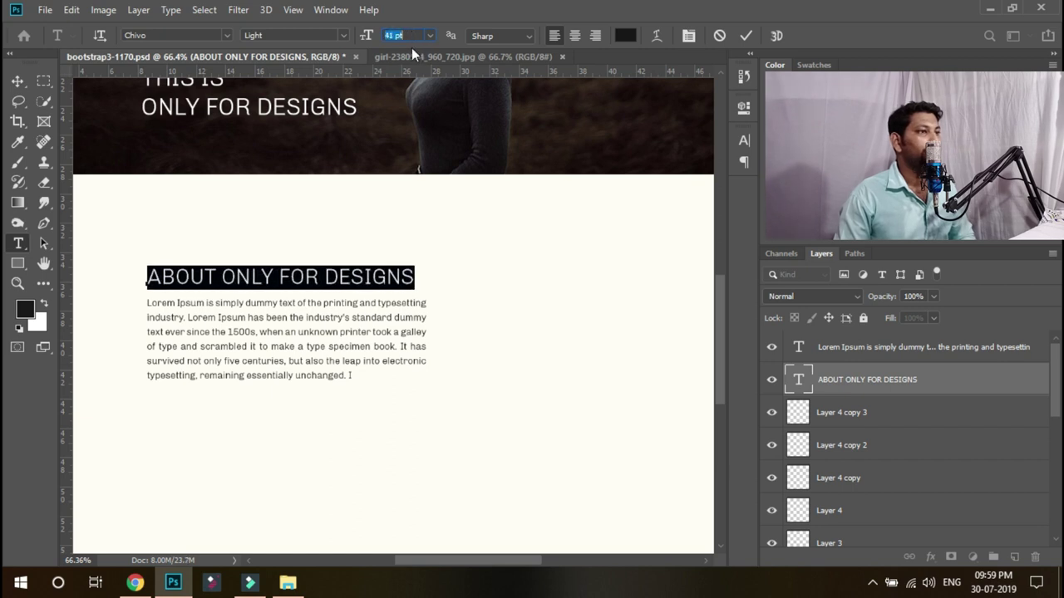
pyautogui.press('Up')
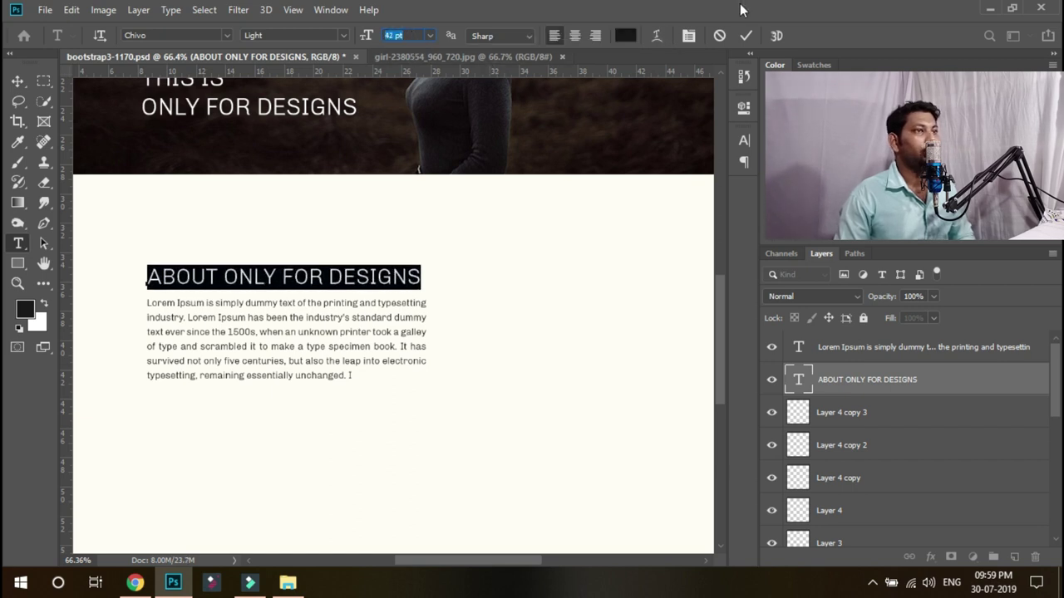
pyautogui.click(742, 36)
pyautogui.press('v')
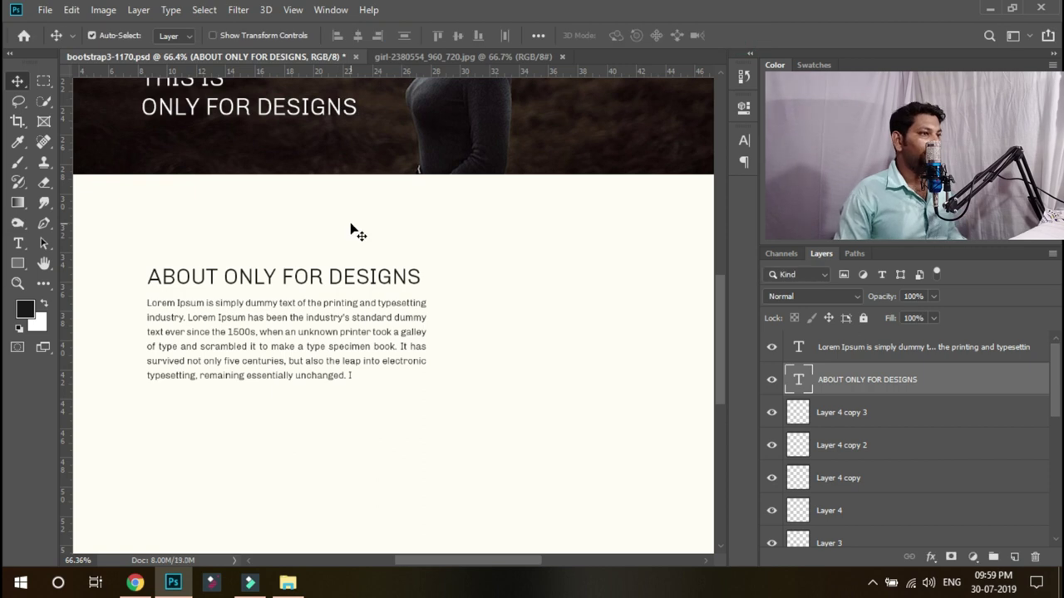
# - Show the guides again and open a new blank Chrome tab
pyautogui.scroll(-2, 349, 231)
pyautogui.scroll(-2, 381, 241)
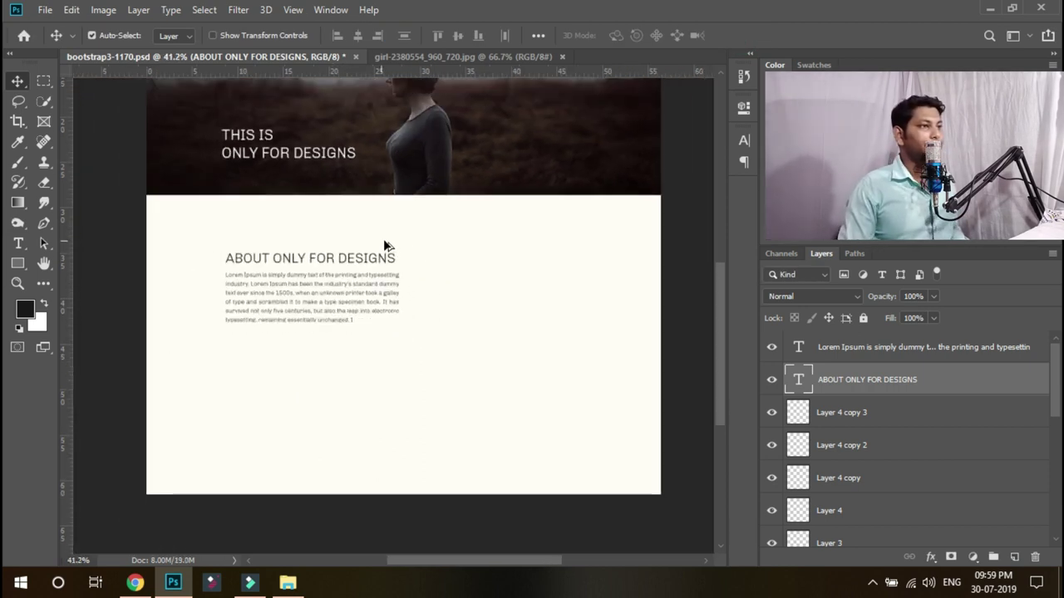
pyautogui.scroll(2, 384, 239)
pyautogui.scroll(2, 383, 225)
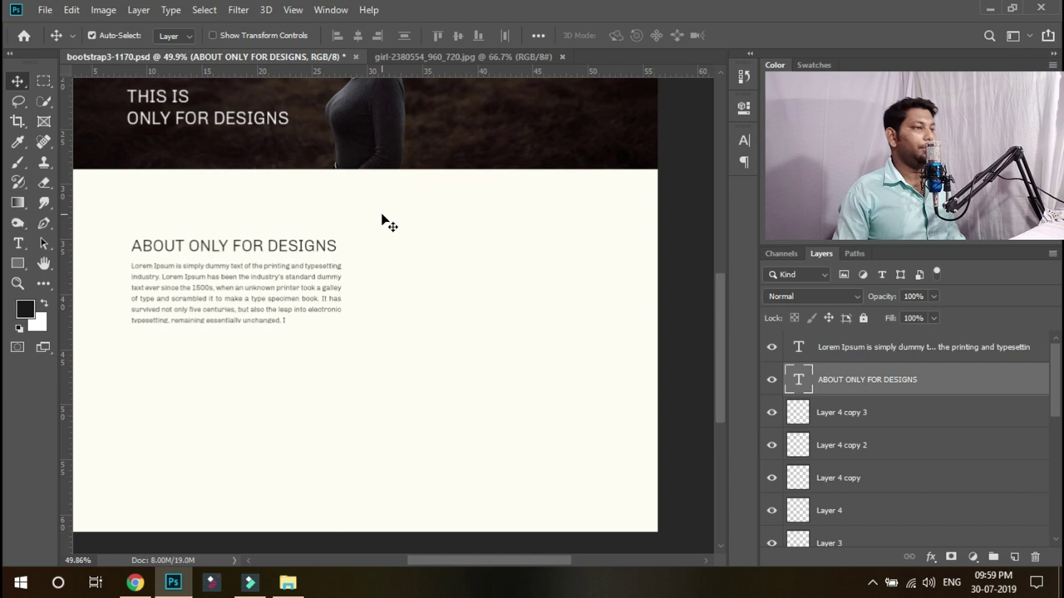
pyautogui.hotkey('ctrl', ';')
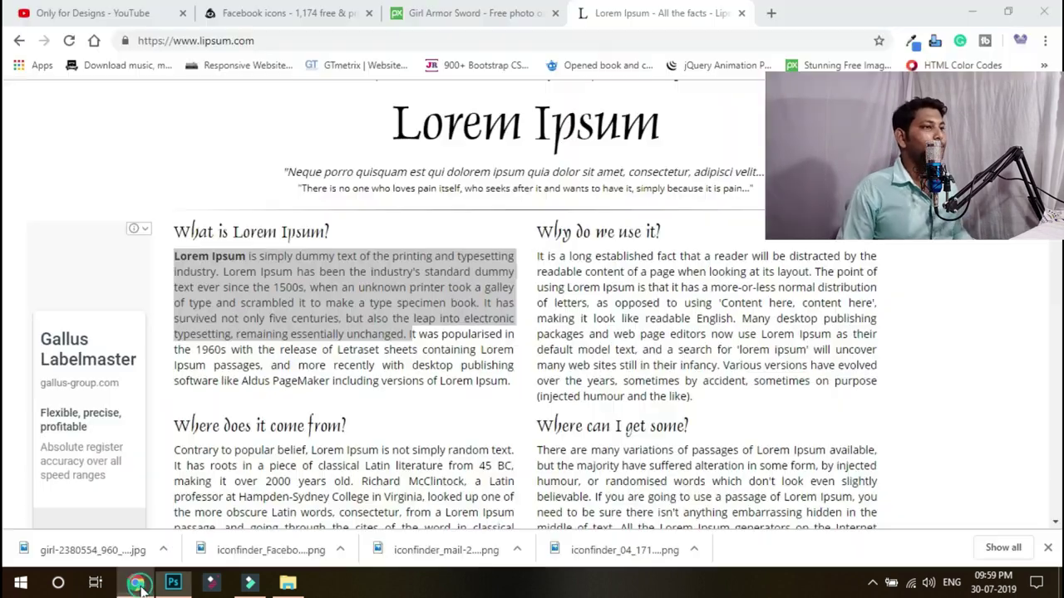
pyautogui.click(135, 583)
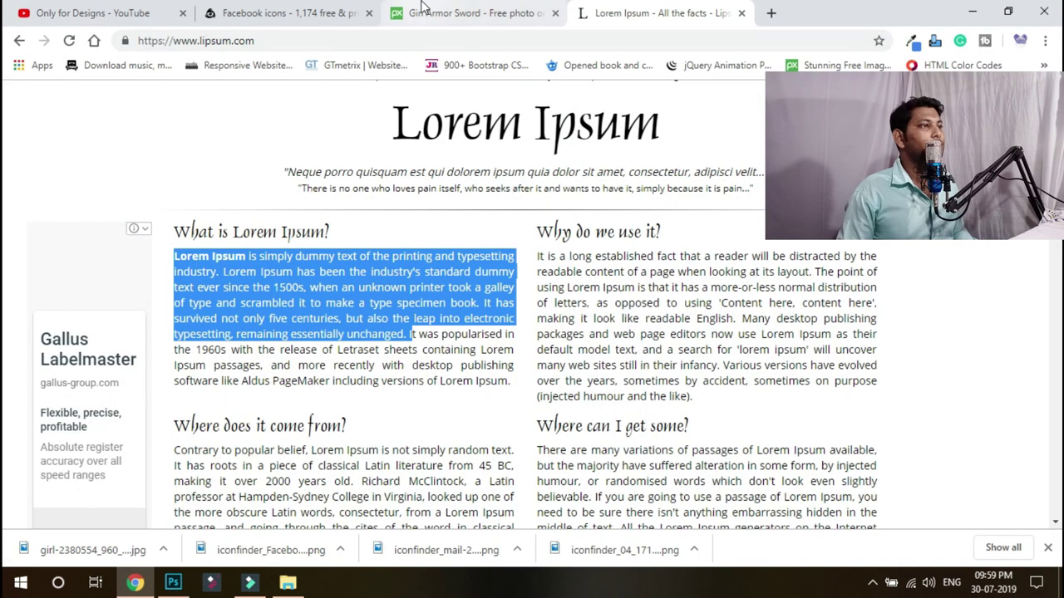
pyautogui.click(771, 12)
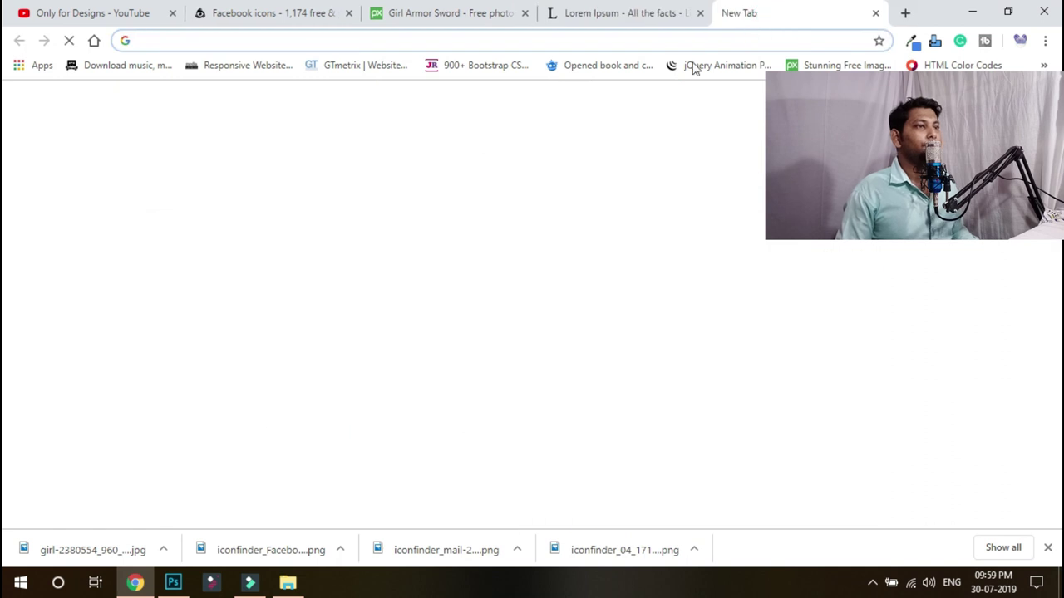
# - In Downloads, select the background-removed portrait of a man, then return to Photoshop
pyautogui.click(288, 582)
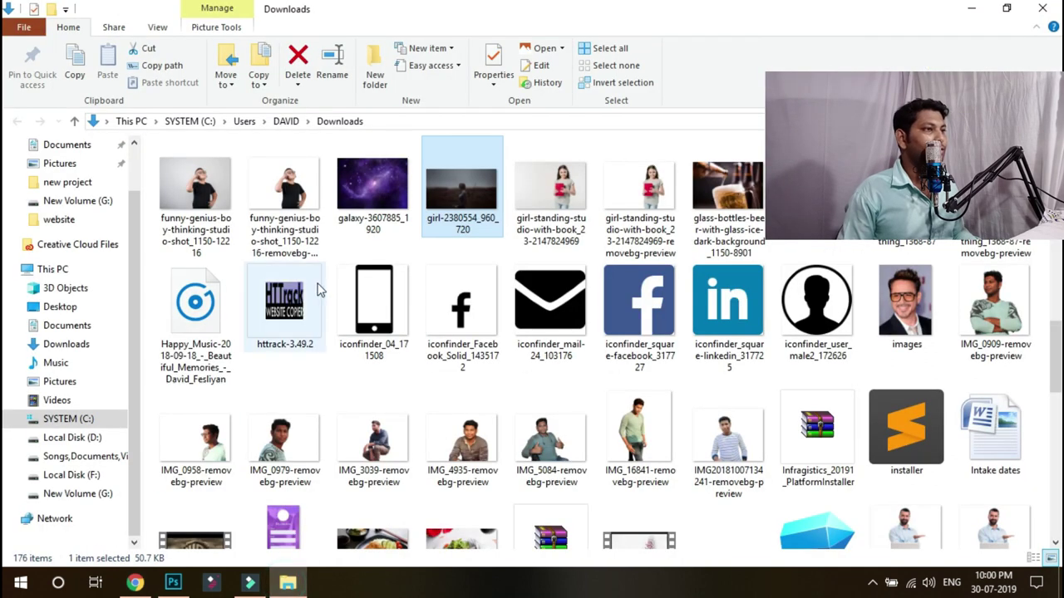
pyautogui.click(292, 192)
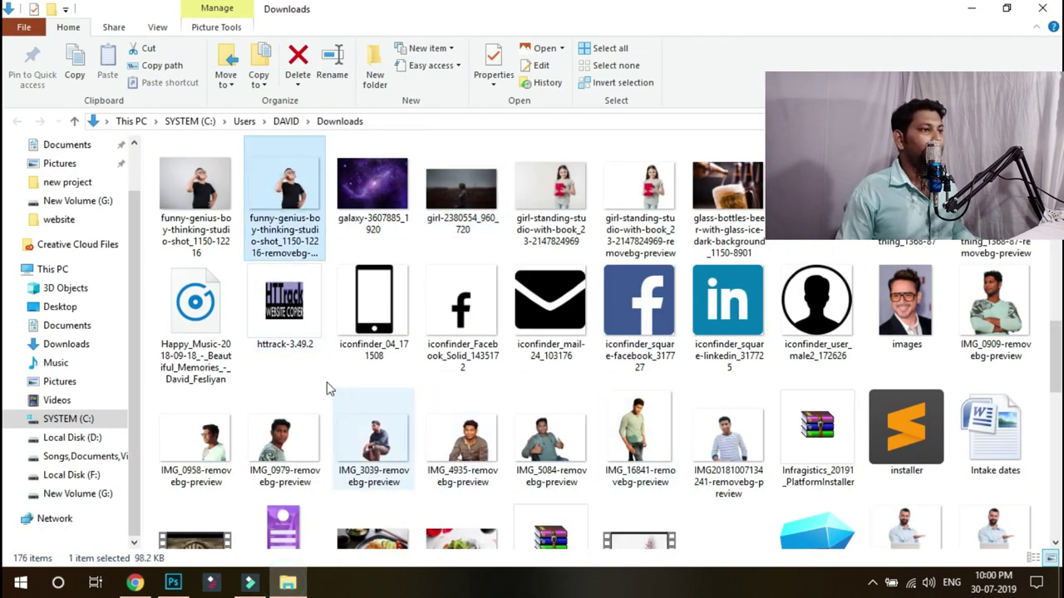
pyautogui.scroll(3, 509, 172)
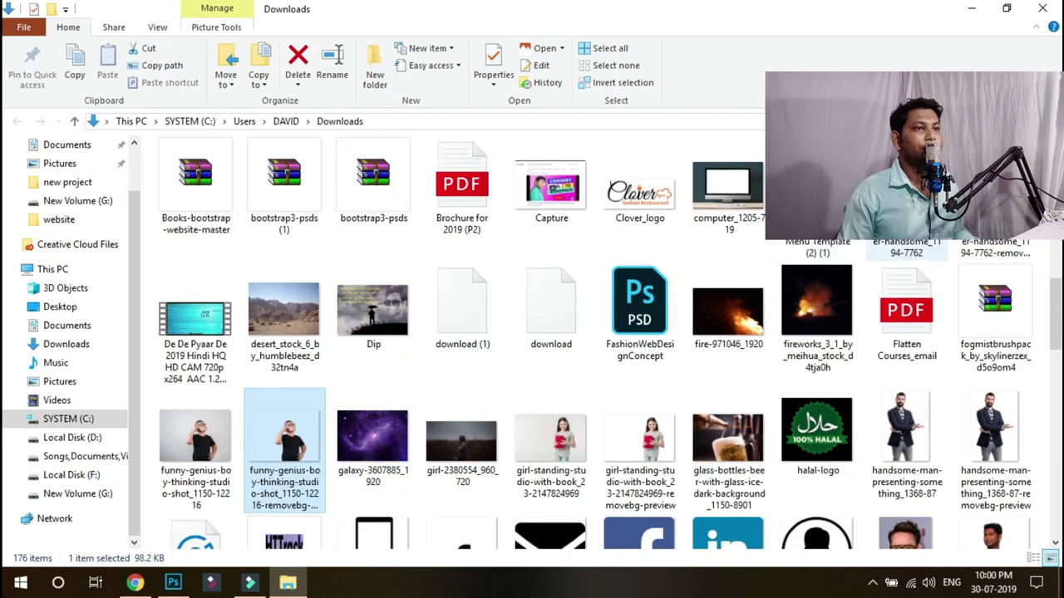
pyautogui.click(993, 208)
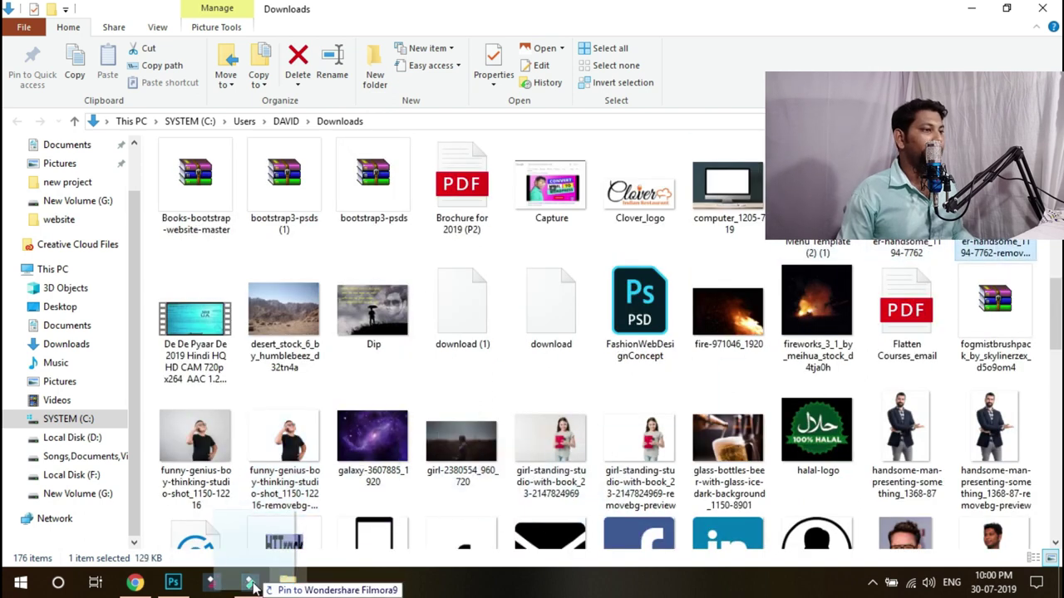
pyautogui.click(173, 583)
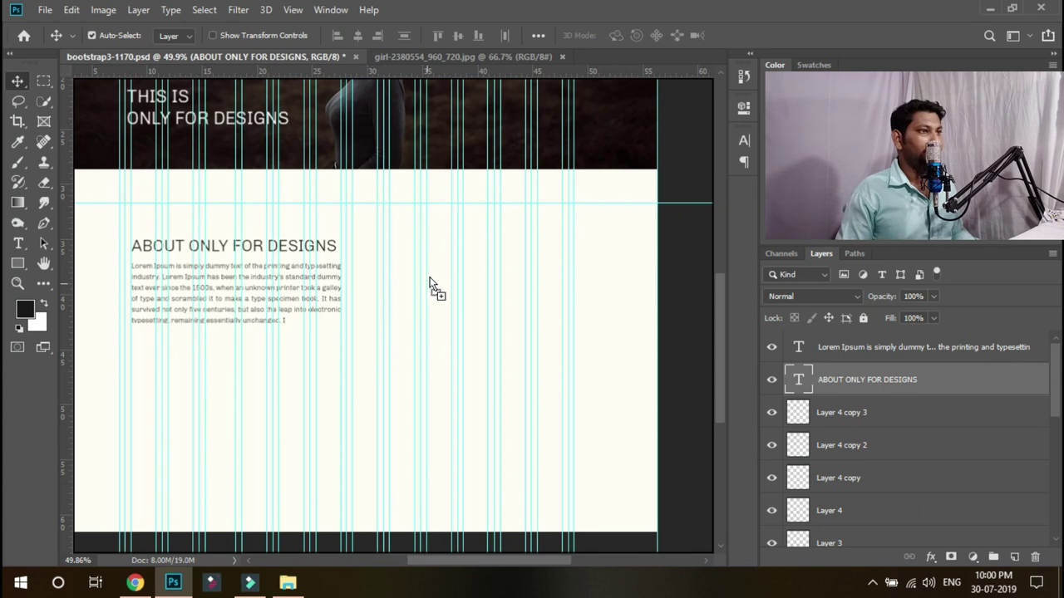
# - Place the man's portrait on the canvas, slightly enlarged, to the right of the About text
pyautogui.moveTo(430, 283); pyautogui.dragTo(430, 281)
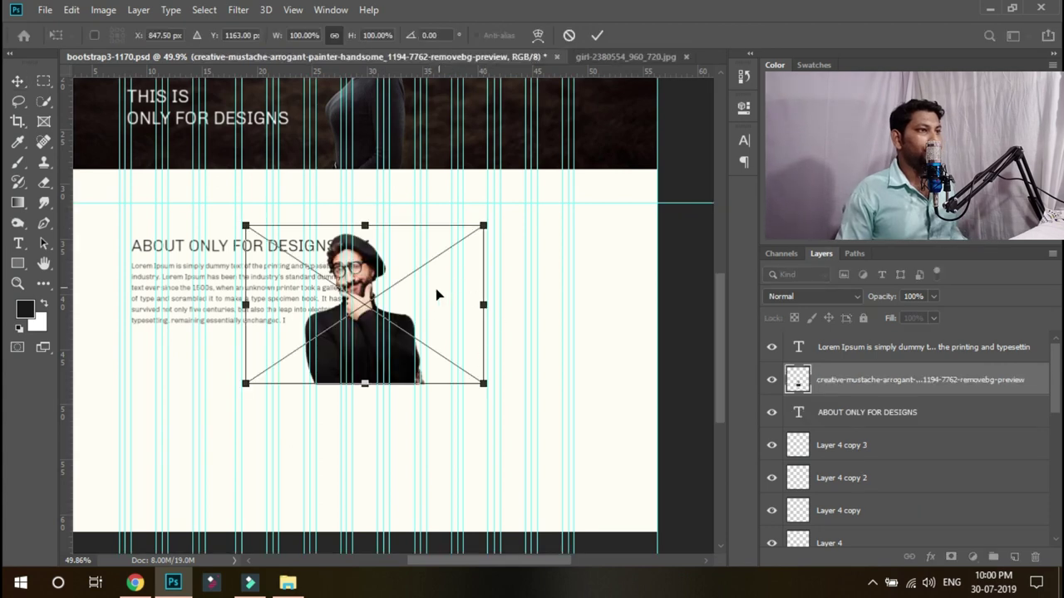
pyautogui.moveTo(407, 351)
pyautogui.mouseDown()
pyautogui.moveTo(503, 309)
pyautogui.moveTo(515, 318)
pyautogui.mouseUp()
pyautogui.moveTo(596, 351); pyautogui.dragTo(617, 366)
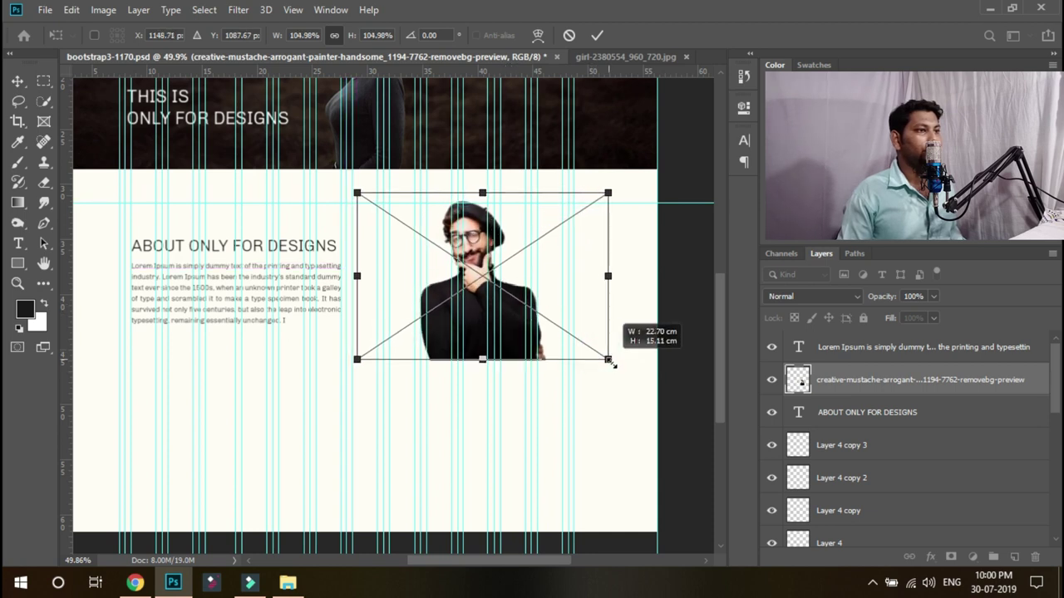
pyautogui.press('Return')
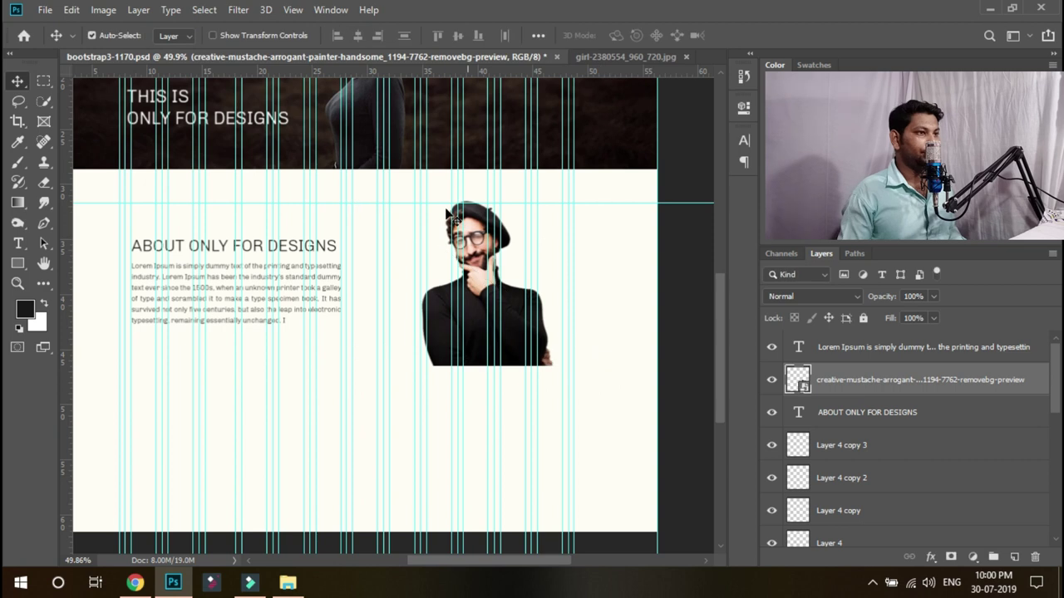
# - Shift the portrait up and slightly left beside the About paragraph
pyautogui.scroll(-2, 423, 230)
pyautogui.scroll(1, 423, 230)
pyautogui.moveTo(497, 304); pyautogui.dragTo(489, 291)
pyautogui.scroll(-1, 340, 271)
pyautogui.scroll(1, 354, 268)
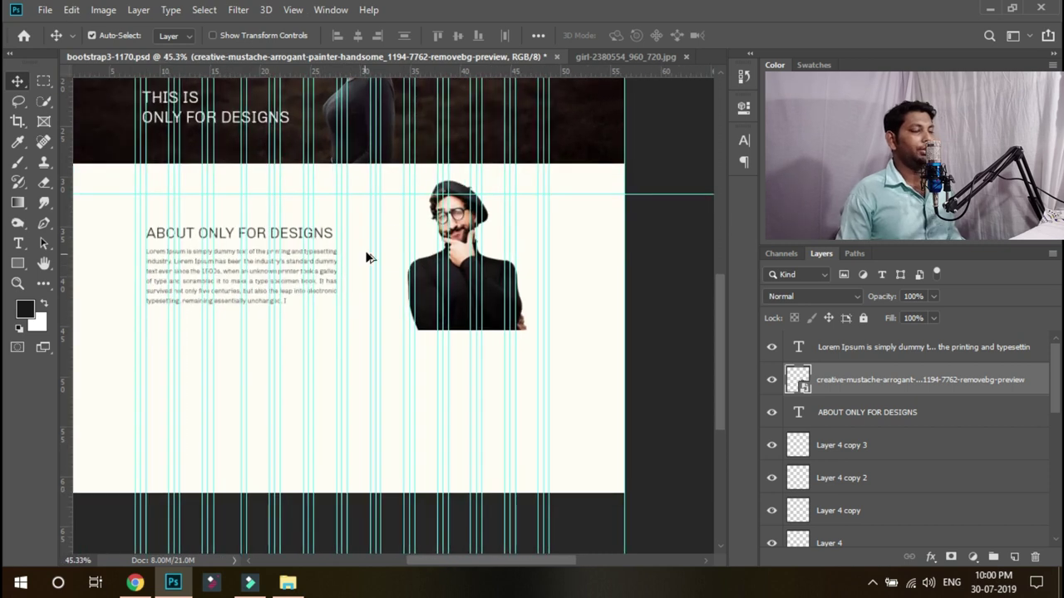
pyautogui.scroll(-1, 344, 275)
pyautogui.scroll(1, 382, 258)
pyautogui.moveTo(427, 248)
pyautogui.mouseDown()
pyautogui.moveTo(453, 224)
pyautogui.moveTo(455, 244)
pyautogui.mouseUp()
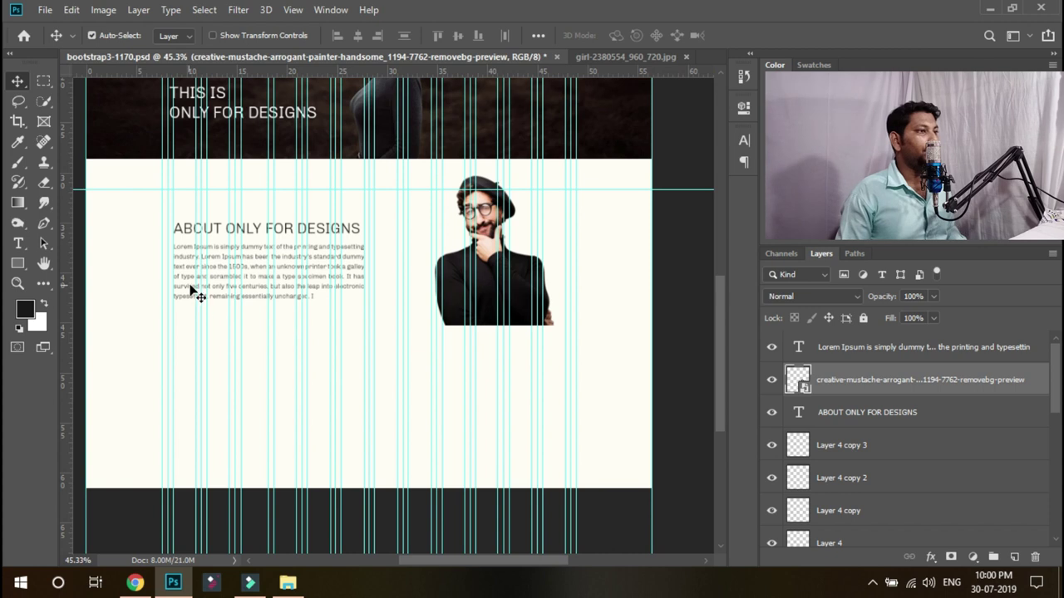
pyautogui.scroll(1, 291, 304)
pyautogui.scroll(1, 217, 275)
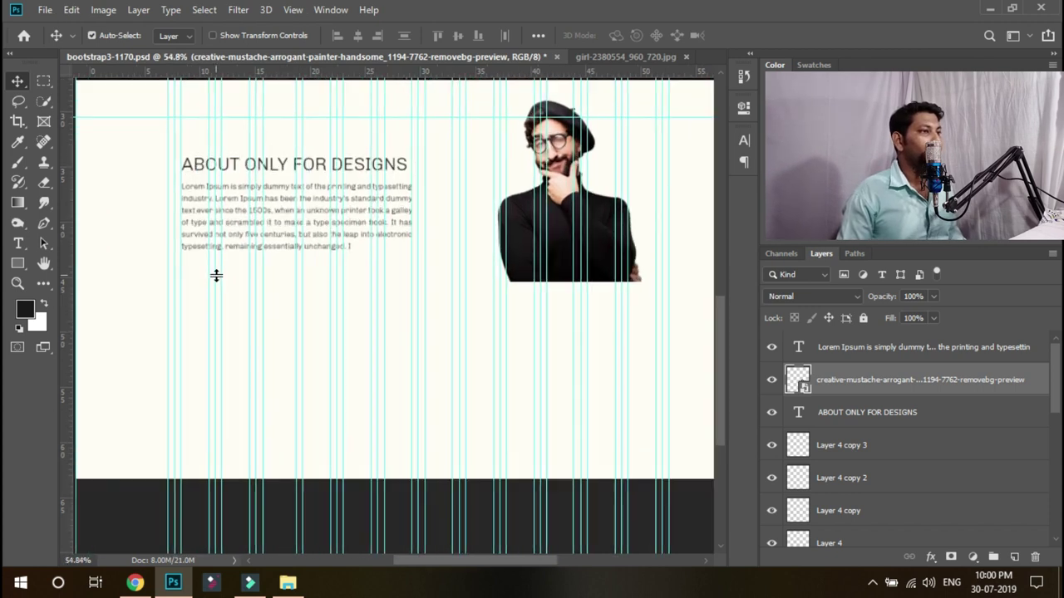
# - Draw a small button-sized rectangle below the About paragraph
pyautogui.click(17, 261)
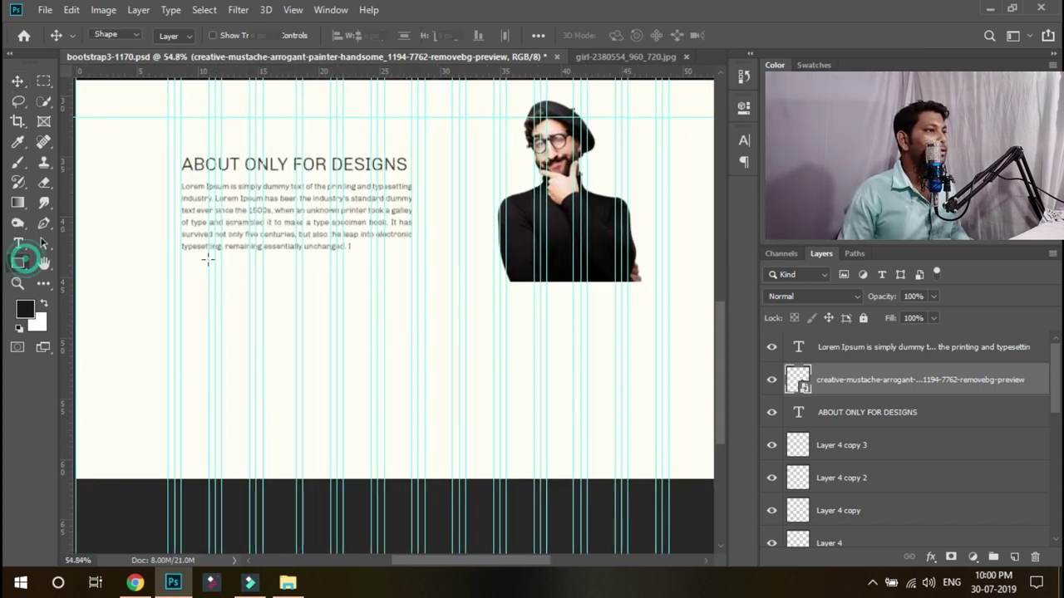
pyautogui.moveTo(182, 261); pyautogui.dragTo(259, 283)
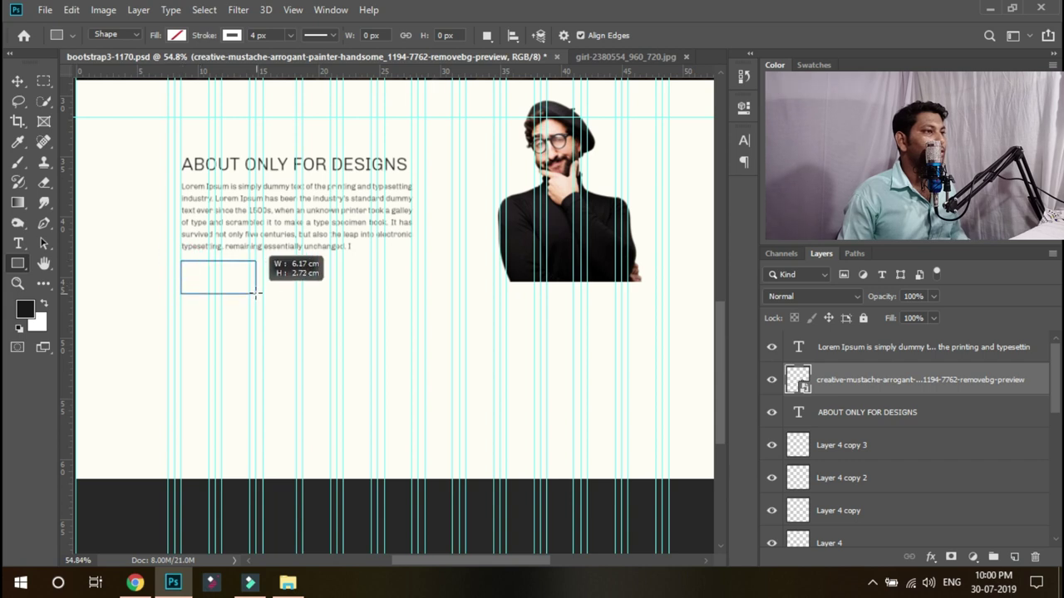
pyautogui.moveTo(256, 284); pyautogui.dragTo(240, 281)
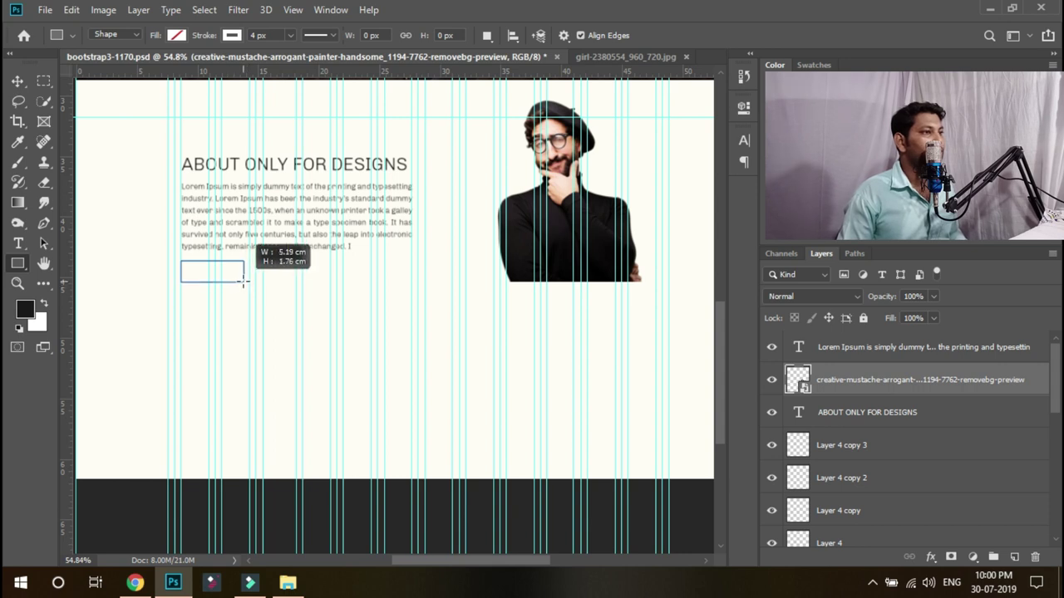
pyautogui.moveTo(239, 281); pyautogui.dragTo(237, 280)
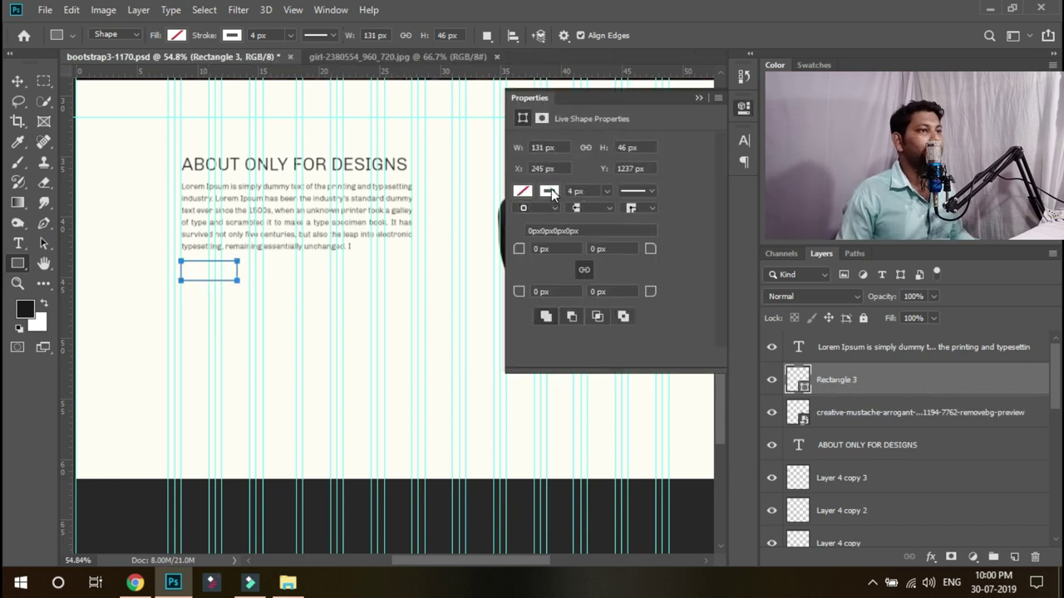
# - Give the rectangle a black outline stroke thinned to 0.95 px
pyautogui.click(550, 192)
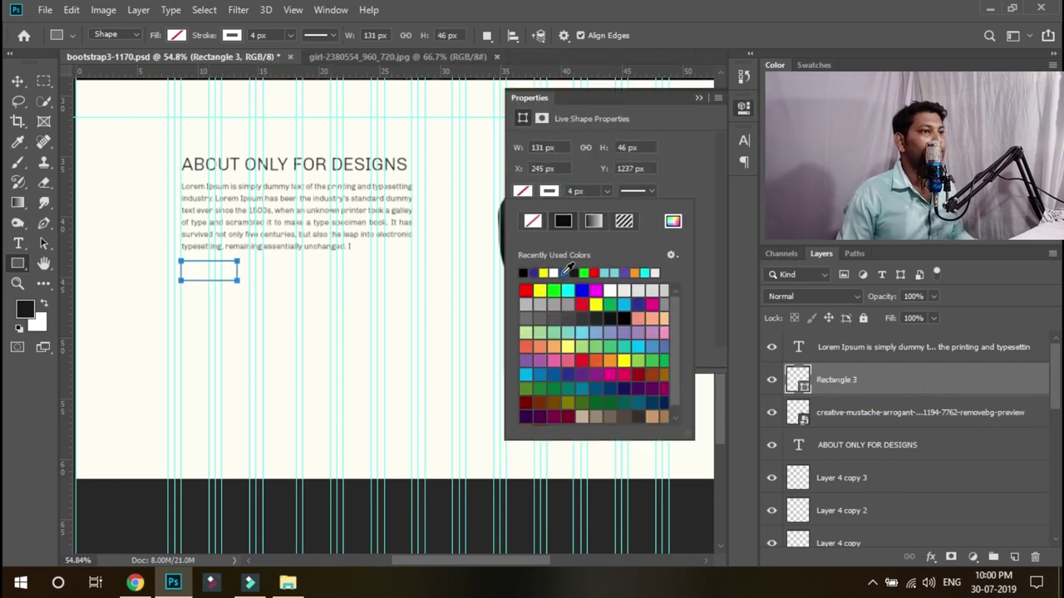
pyautogui.click(610, 317)
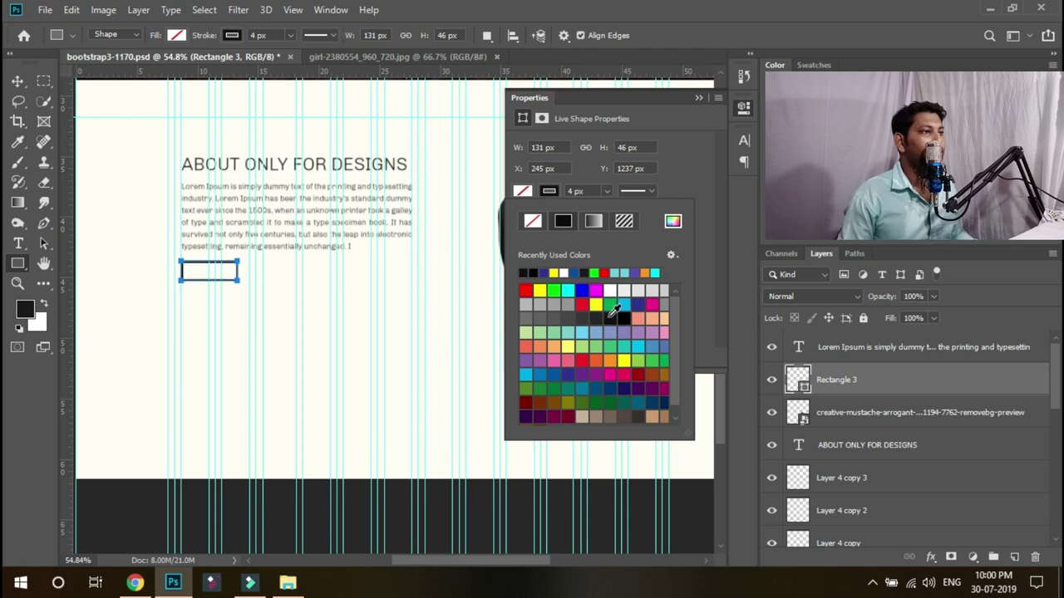
pyautogui.click(577, 192)
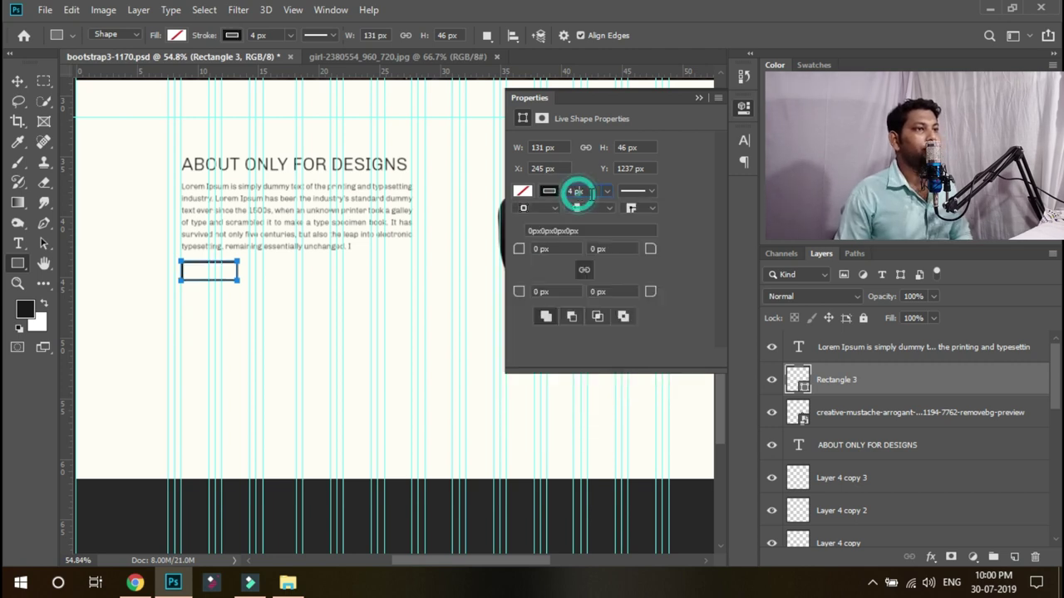
pyautogui.write('2')
pyautogui.press('Return')
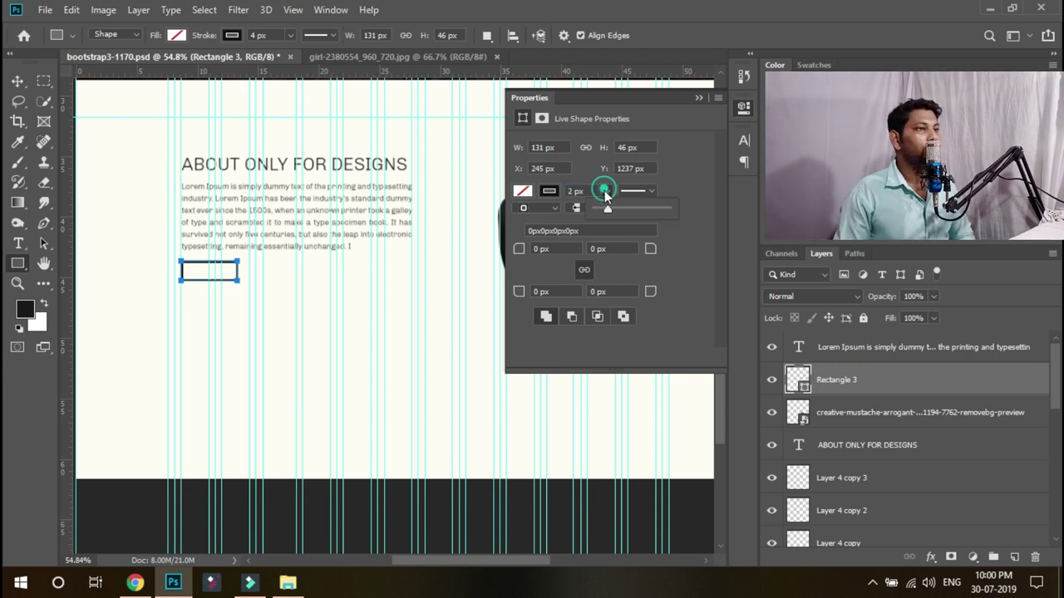
pyautogui.moveTo(605, 207); pyautogui.dragTo(605, 212)
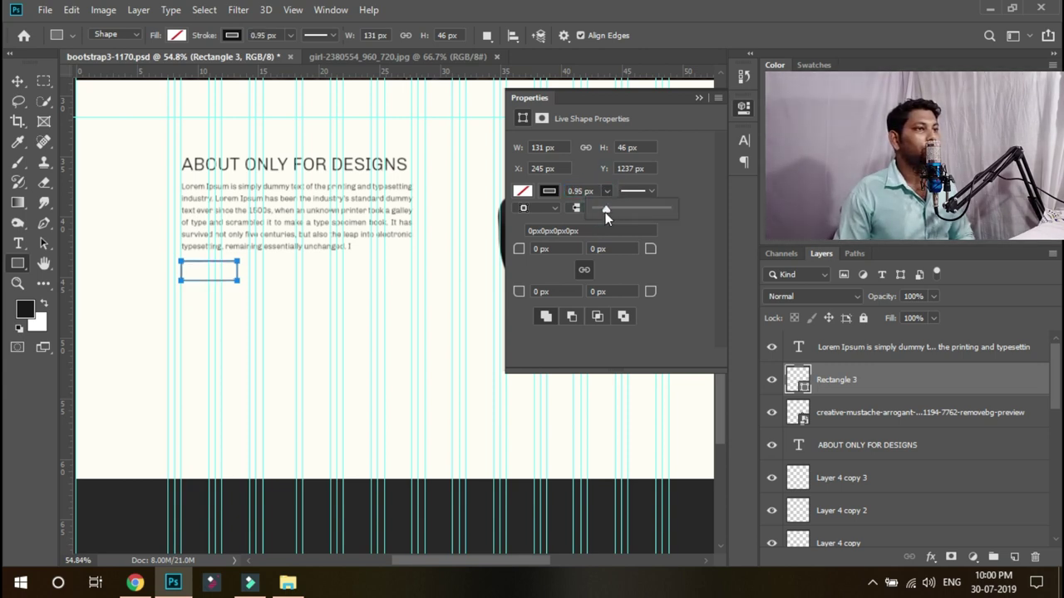
pyautogui.click(744, 108)
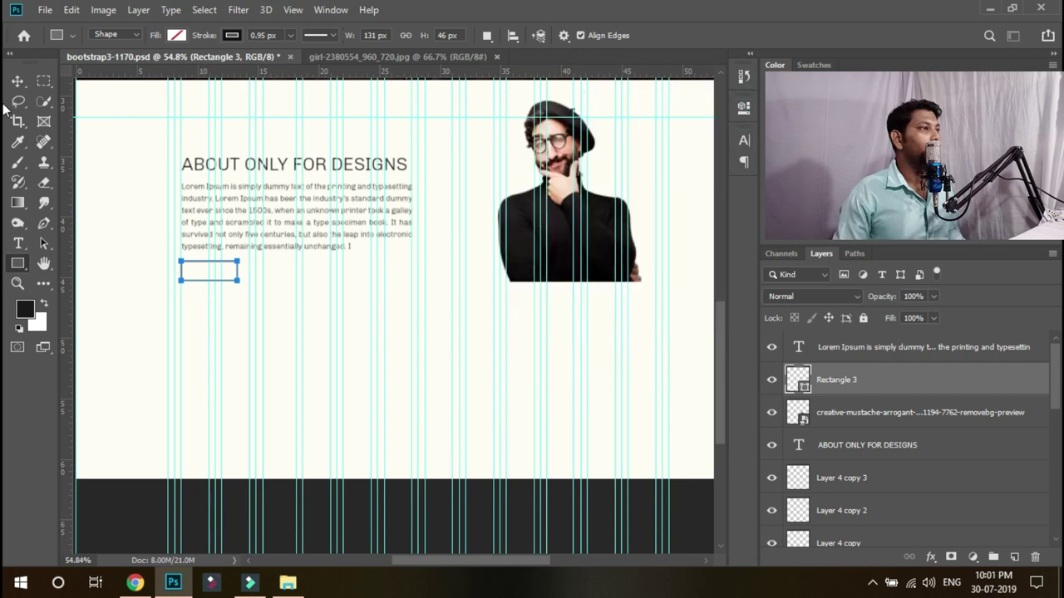
pyautogui.click(17, 81)
pyautogui.scroll(3, 214, 285)
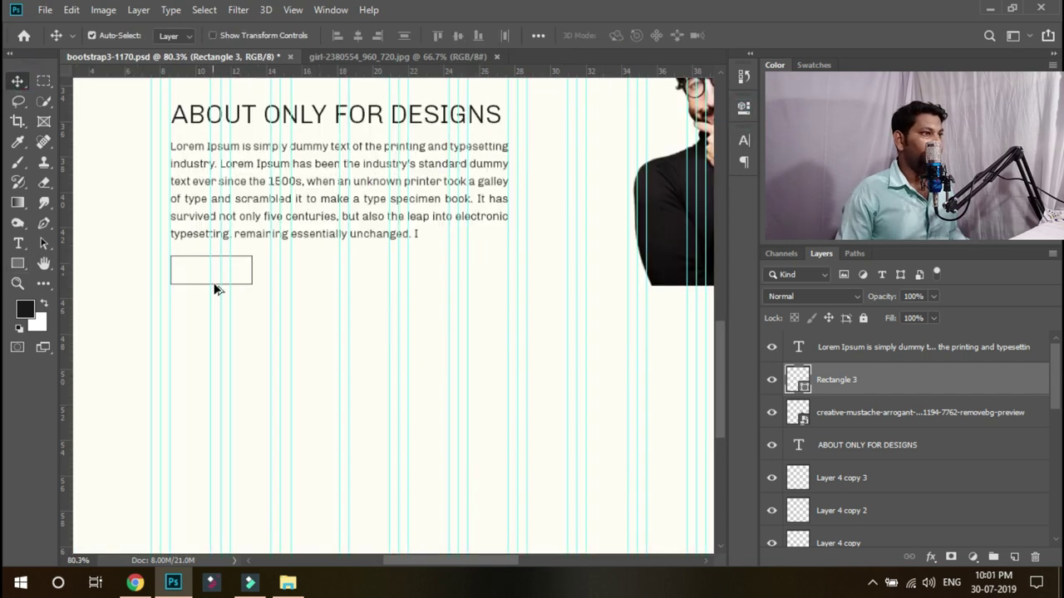
# - Add a 16 pt KNOW MORE label and centre it inside the outlined box
pyautogui.click(19, 244)
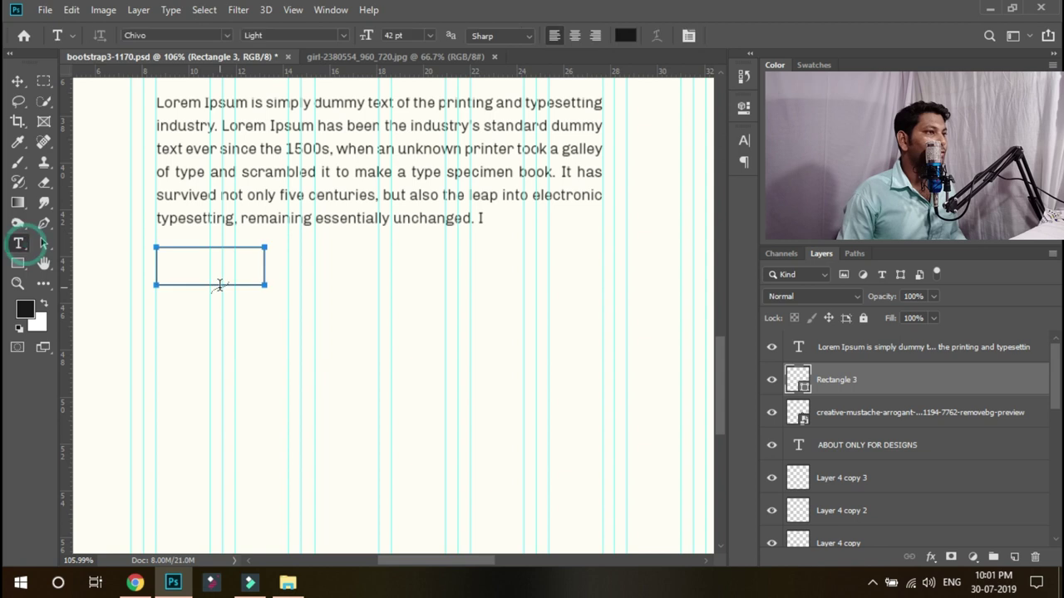
pyautogui.click(174, 320)
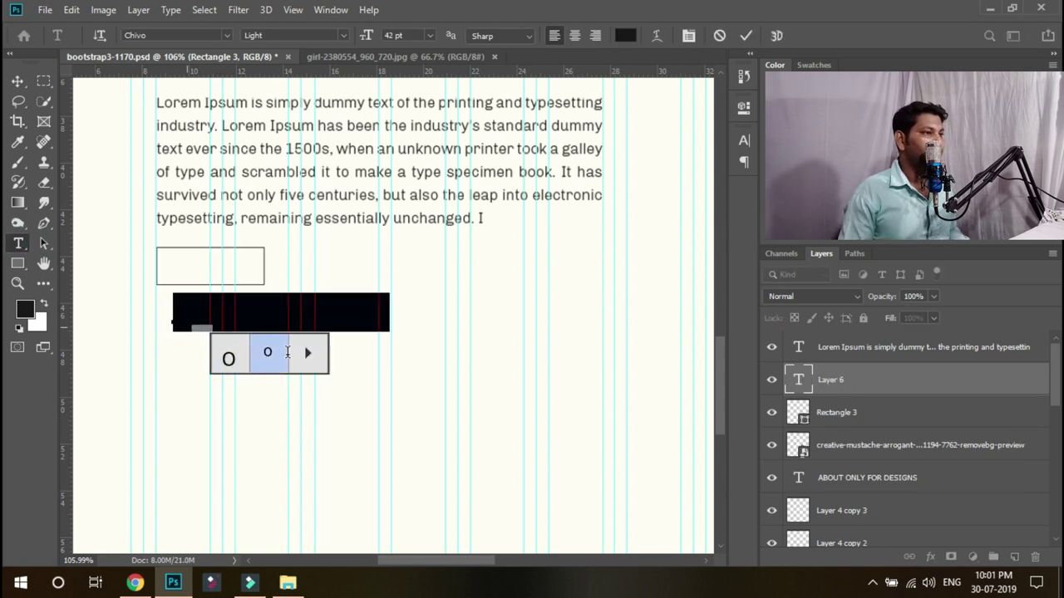
pyautogui.write('KNOW MO')
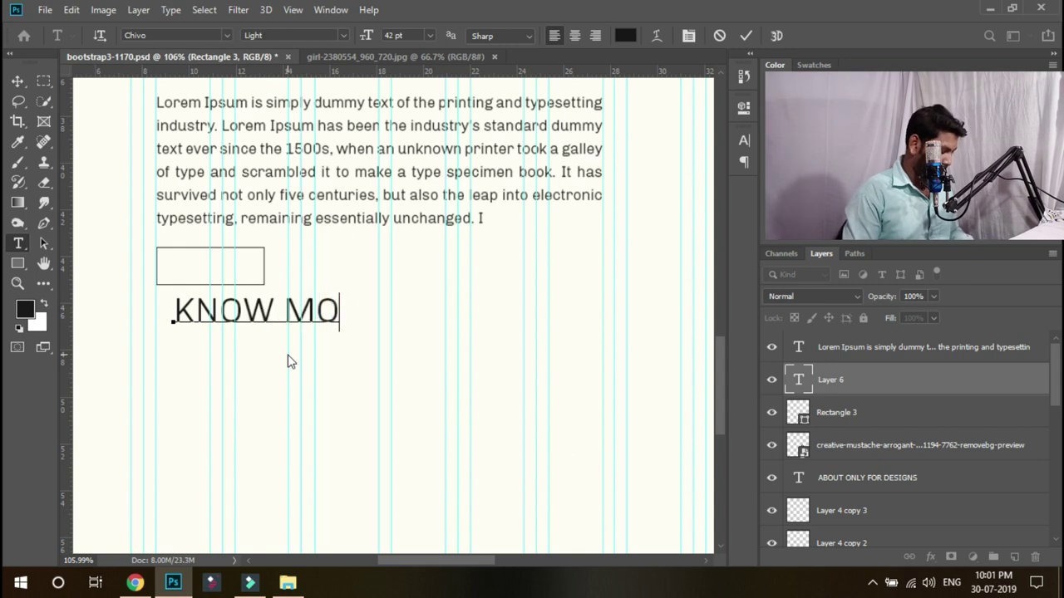
pyautogui.write('RE')
pyautogui.hotkey('ctrl', 'a')
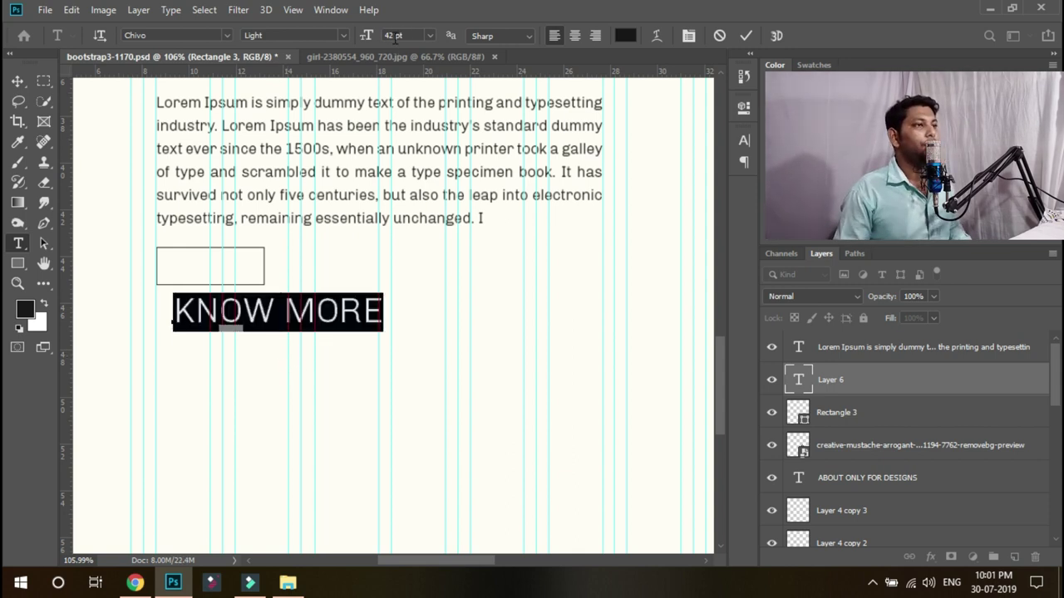
pyautogui.write('21')
pyautogui.press('Return')
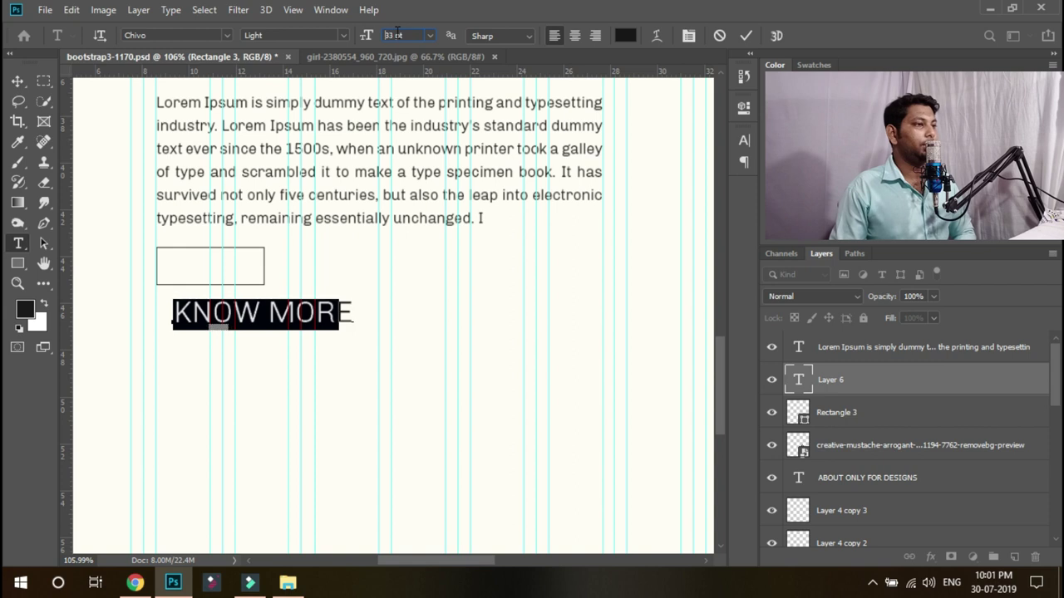
pyautogui.press('Down')
pyautogui.press('Down')
pyautogui.press('Down')
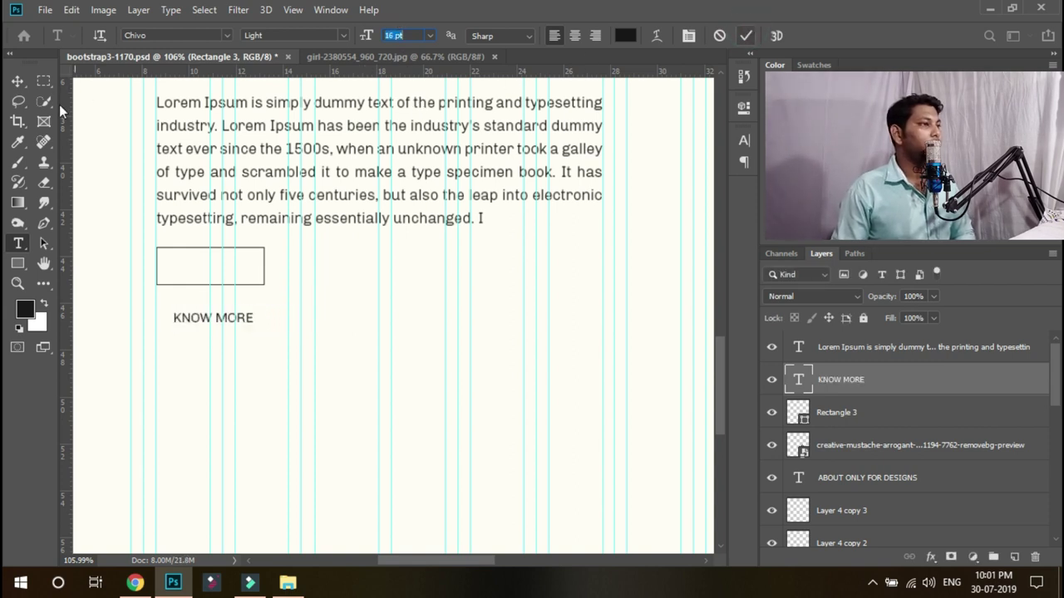
pyautogui.click(17, 81)
pyautogui.moveTo(202, 316)
pyautogui.mouseDown()
pyautogui.moveTo(193, 311)
pyautogui.moveTo(207, 274)
pyautogui.mouseUp()
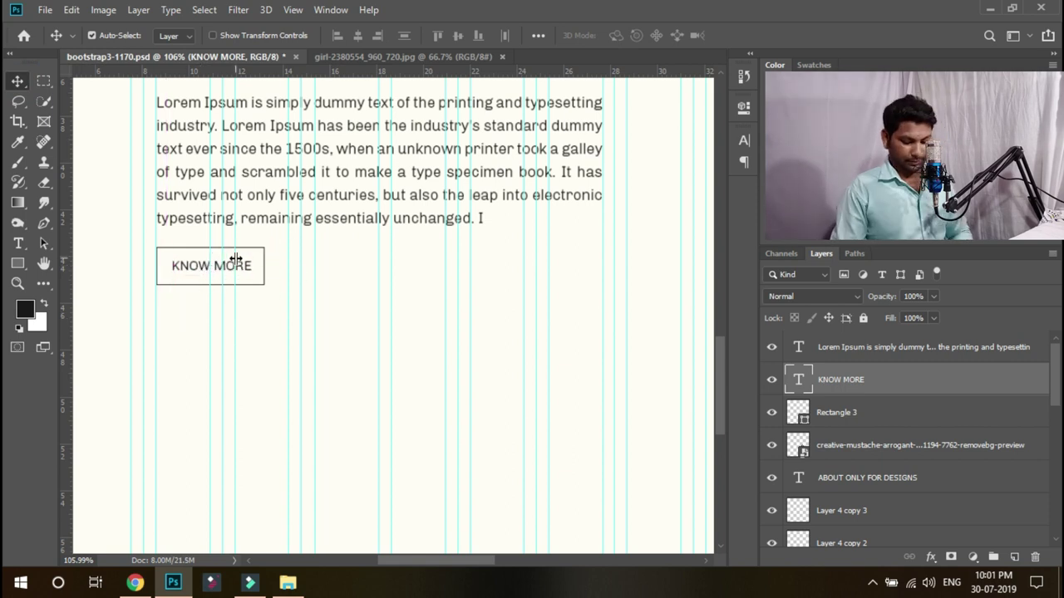
pyautogui.press('Left')
# - Hide the guides and scroll through the page to review the finished About section
pyautogui.scroll(-2, 287, 247)
pyautogui.scroll(-1, 315, 250)
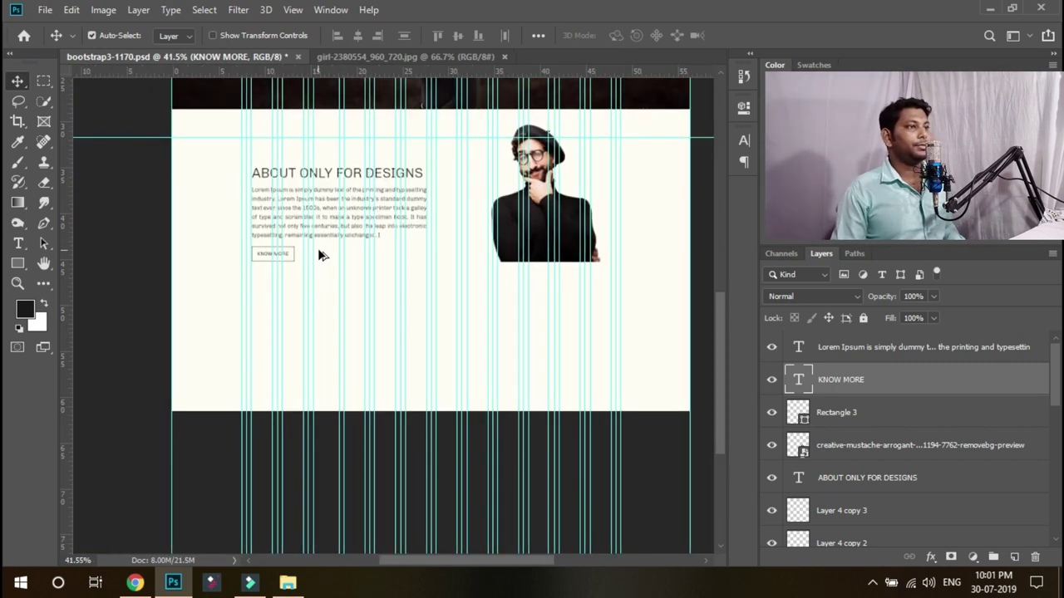
pyautogui.moveTo(426, 240); pyautogui.dragTo(361, 296)
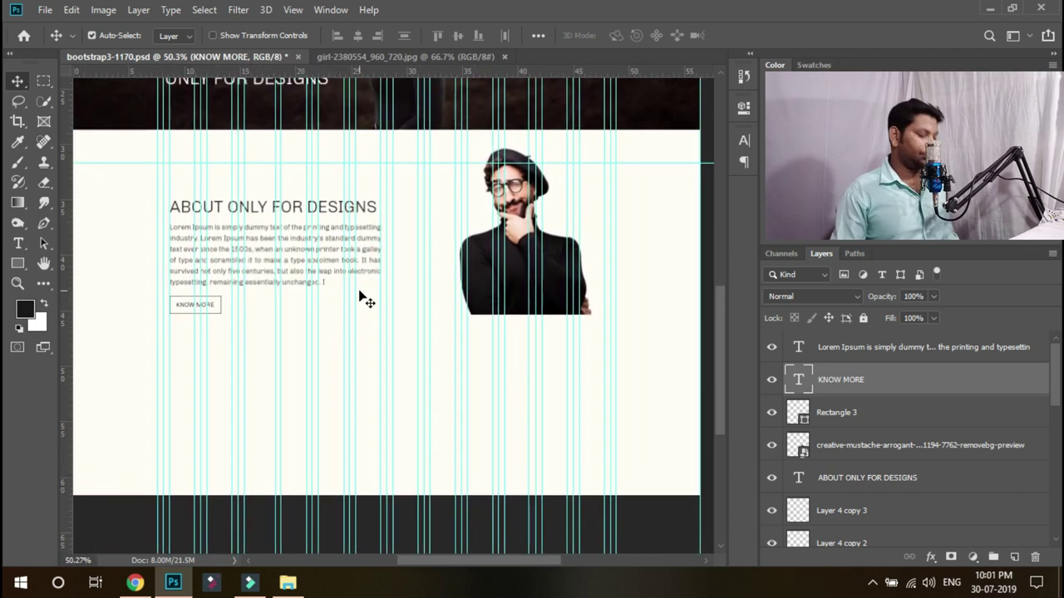
pyautogui.hotkey('ctrl', ';')
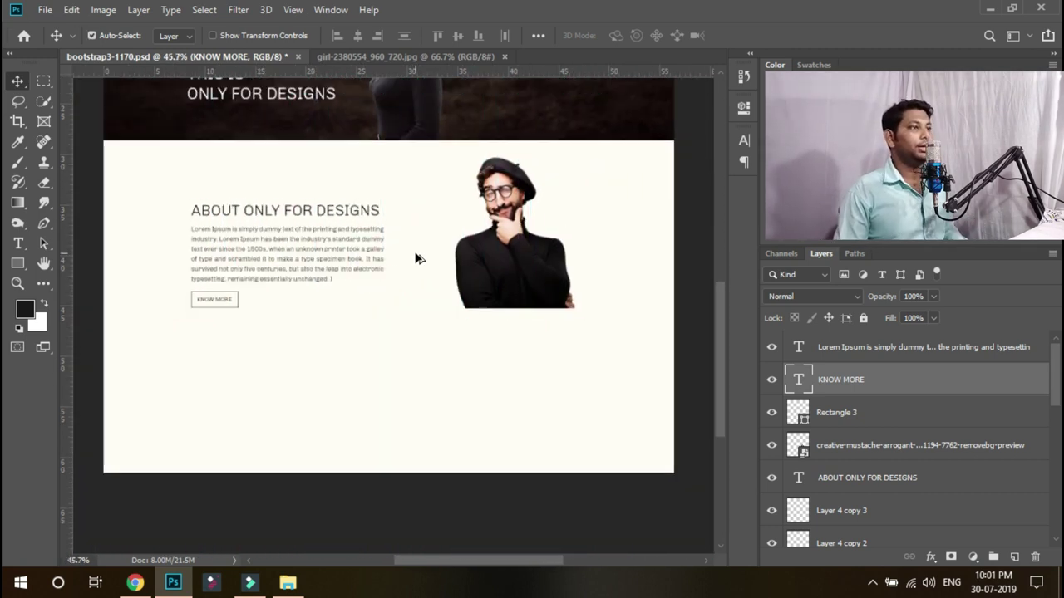
pyautogui.scroll(-1, 425, 262)
pyautogui.scroll(2, 425, 263)
pyautogui.scroll(2, 427, 253)
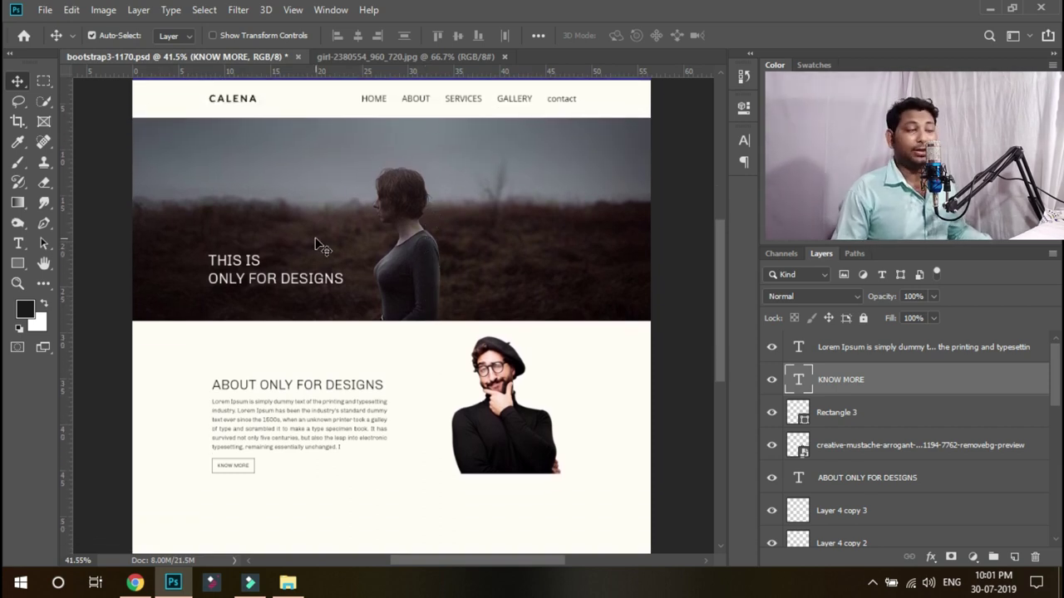
pyautogui.scroll(1, 333, 222)
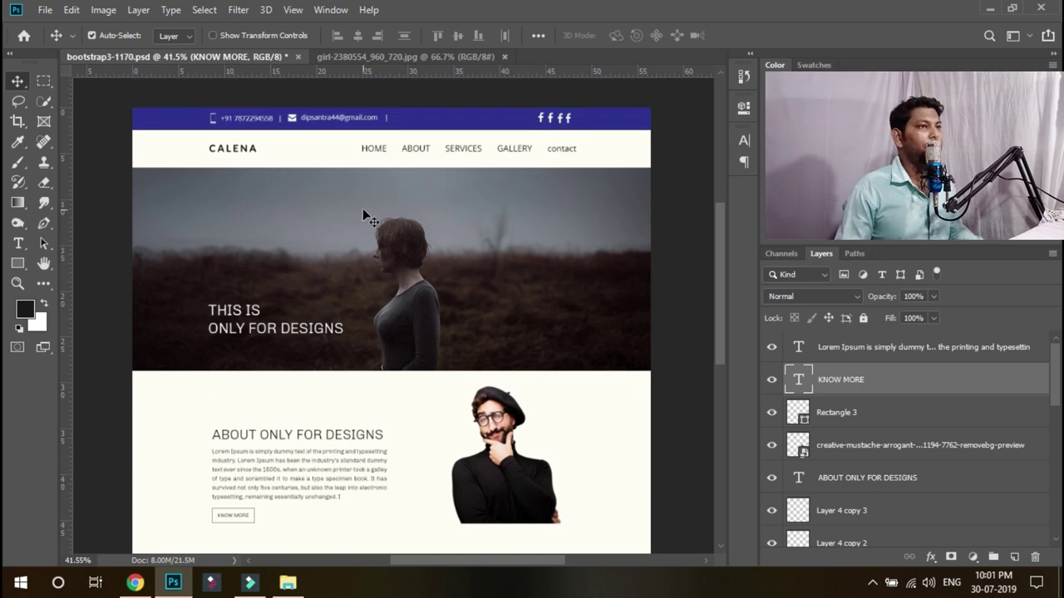
pyautogui.scroll(-1, 402, 204)
pyautogui.scroll(-2, 407, 297)
pyautogui.scroll(-1, 392, 297)
pyautogui.scroll(-2, 385, 300)
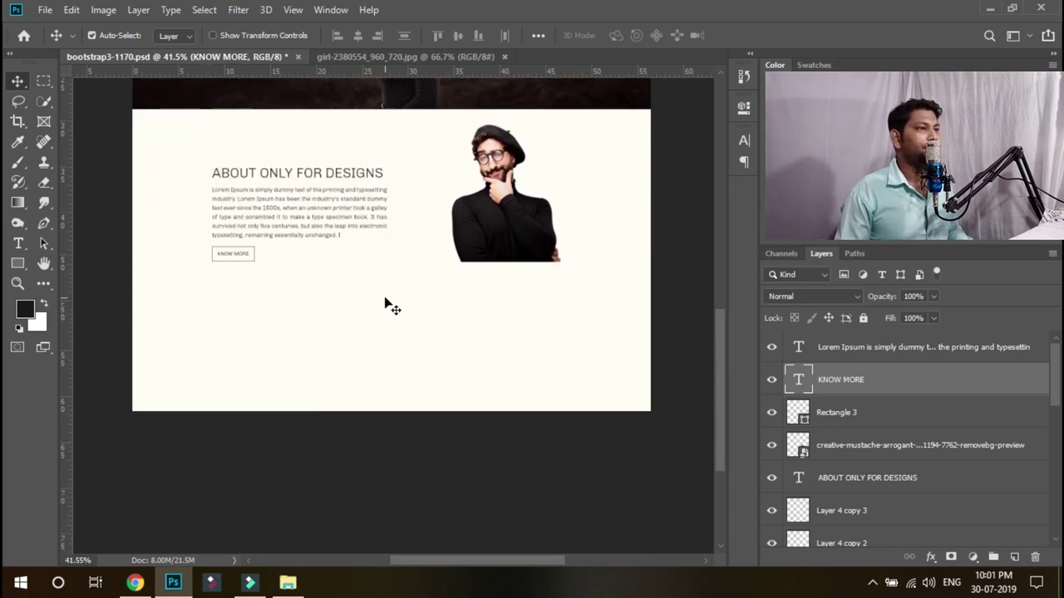
pyautogui.scroll(-1, 385, 300)
pyautogui.scroll(1, 330, 311)
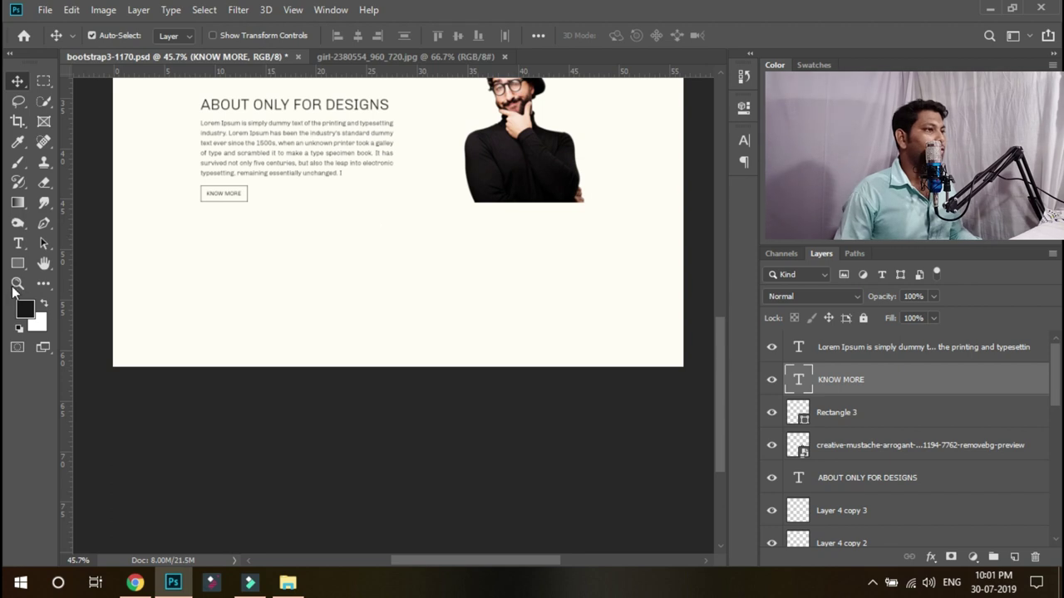
# - Crop the canvas larger at the bottom, adding a tall blank cream area below the About section
pyautogui.click(20, 122)
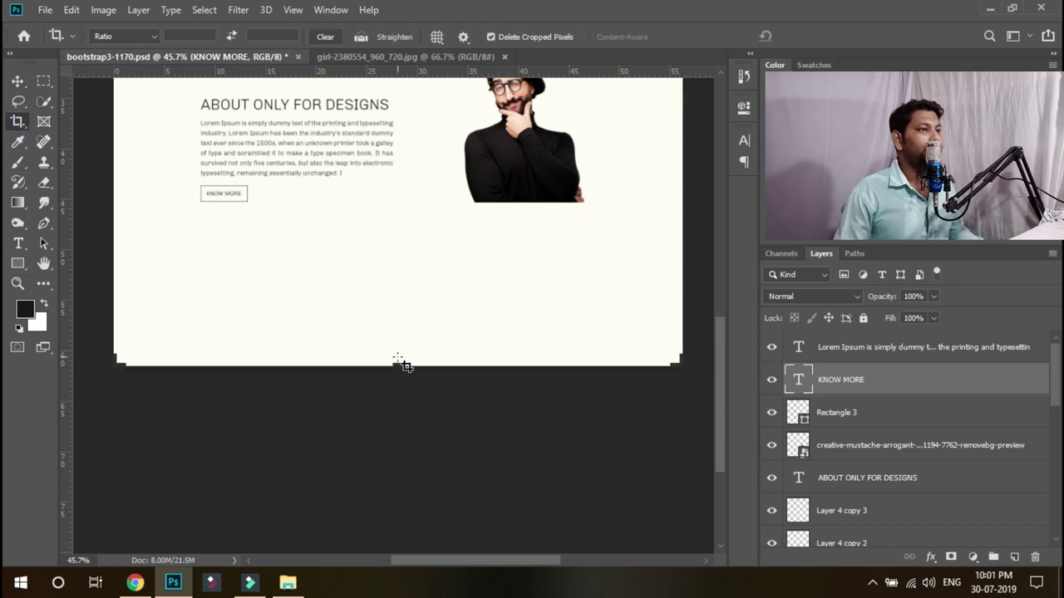
pyautogui.moveTo(399, 363); pyautogui.dragTo(398, 459)
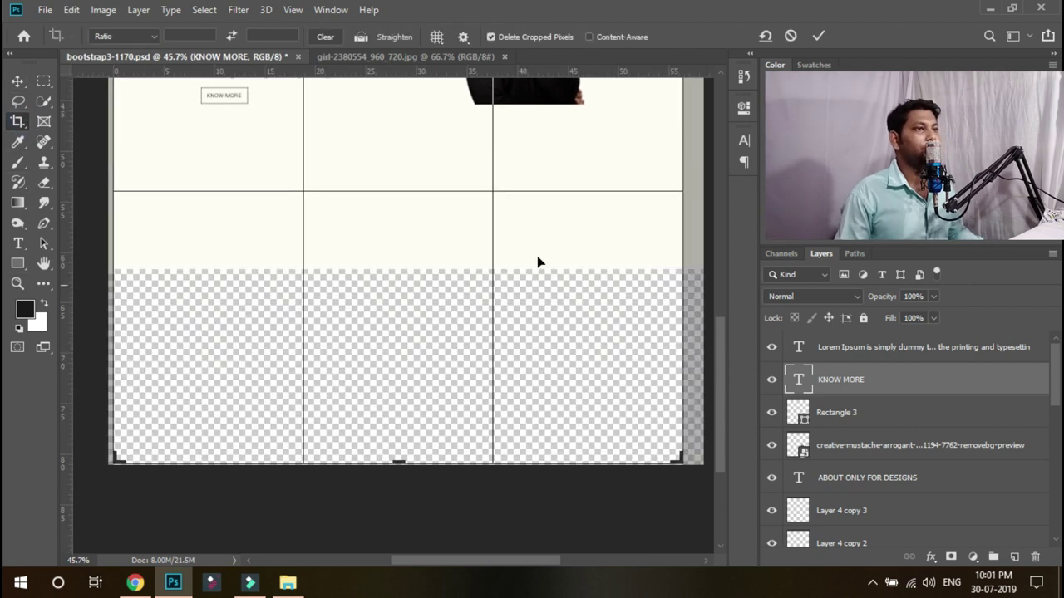
pyautogui.click(819, 35)
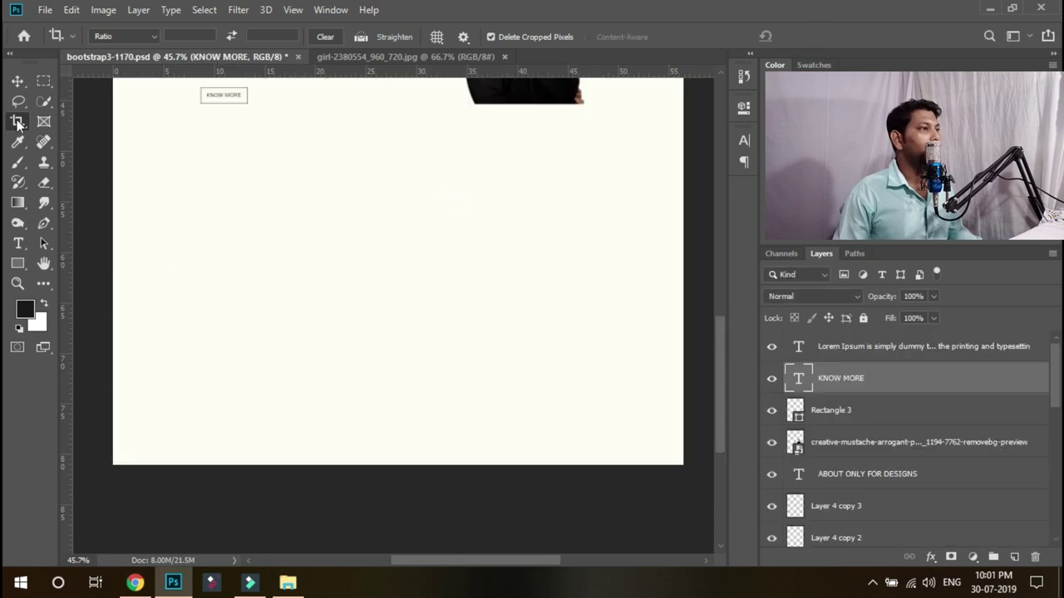
pyautogui.click(18, 81)
pyautogui.scroll(-1, 398, 288)
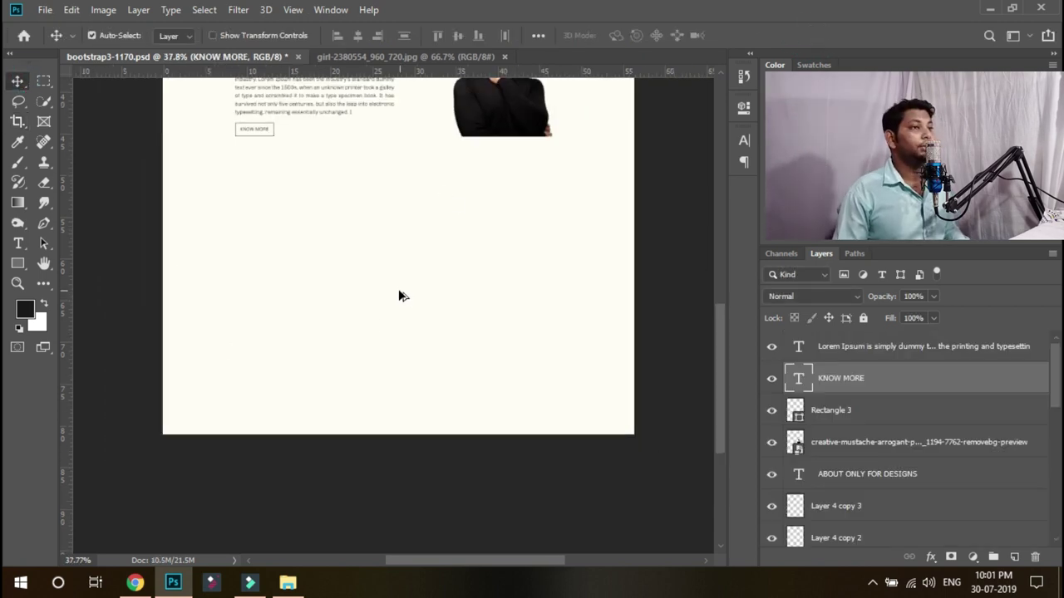
pyautogui.scroll(3, 400, 287)
pyautogui.scroll(2, 391, 312)
pyautogui.scroll(2, 379, 378)
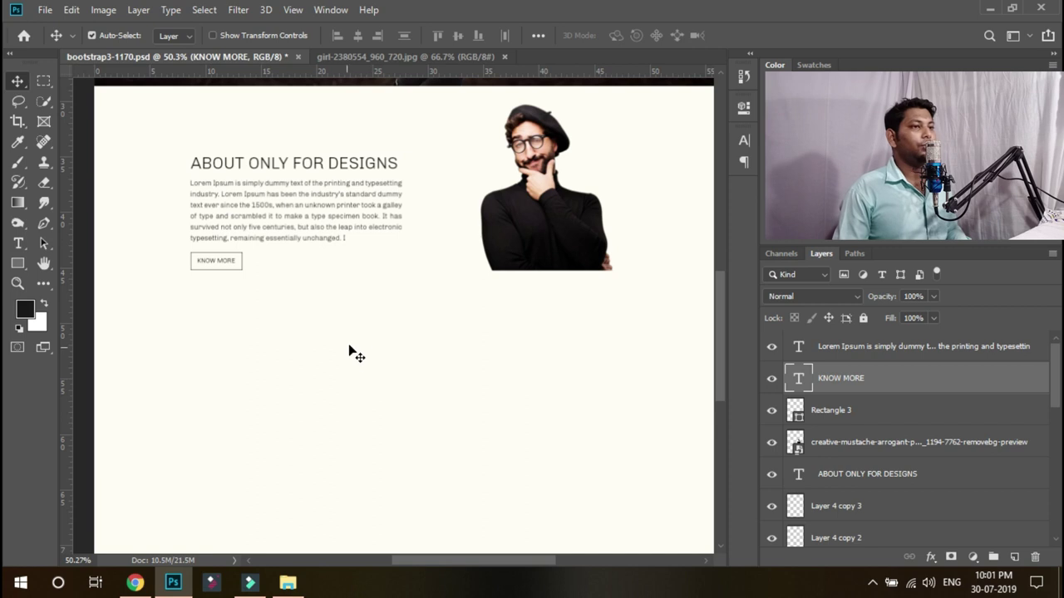
pyautogui.scroll(-1, 356, 333)
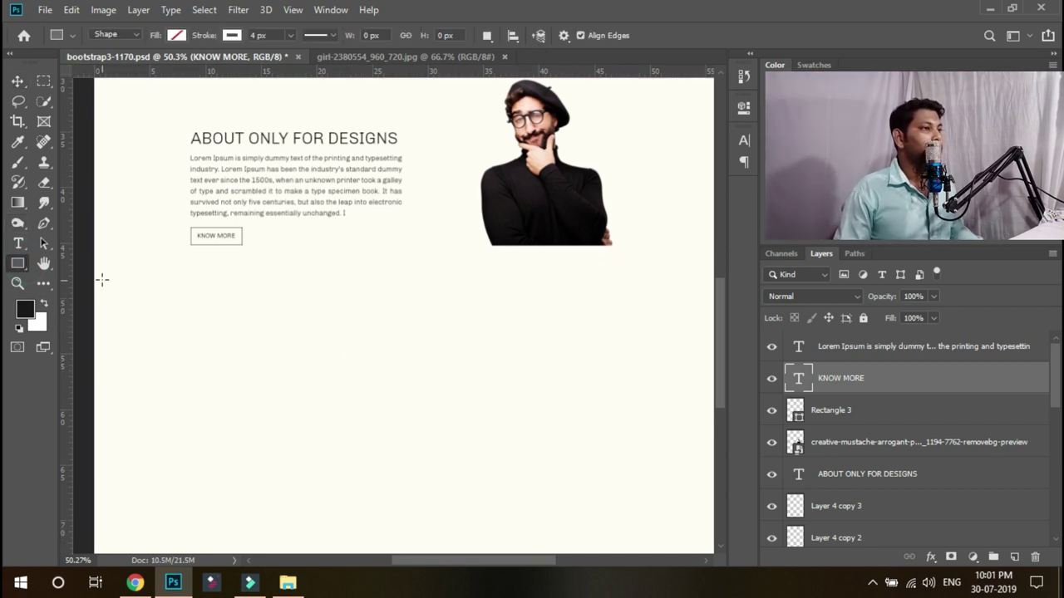
# - Draw a trial wide rectangle, delete it, and select the Lorem Ipsum paragraph layer
pyautogui.moveTo(101, 265)
pyautogui.mouseDown()
pyautogui.moveTo(708, 432)
pyautogui.moveTo(690, 470)
pyautogui.mouseUp()
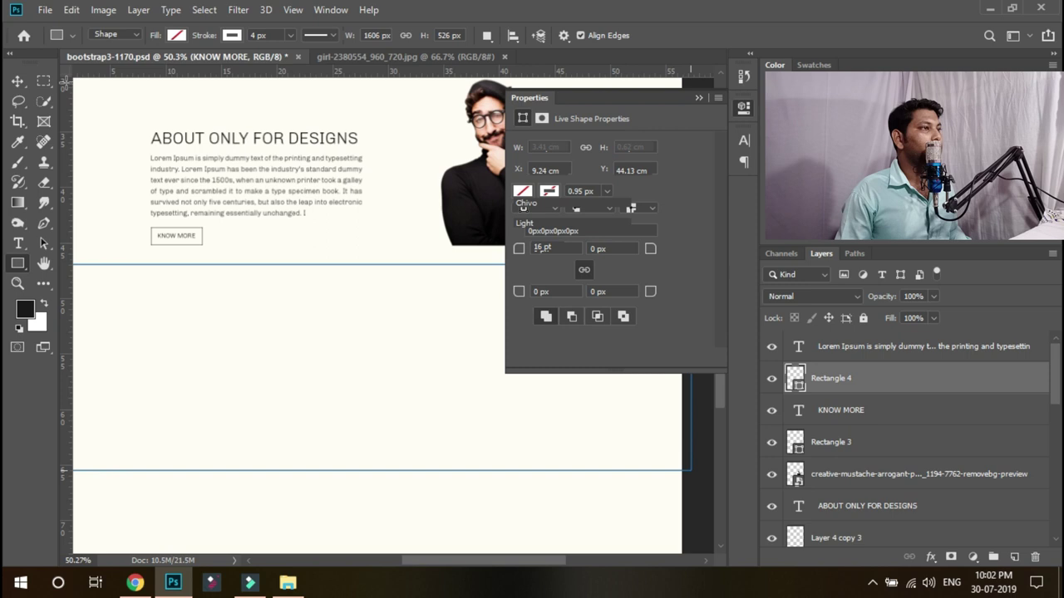
pyautogui.click(17, 81)
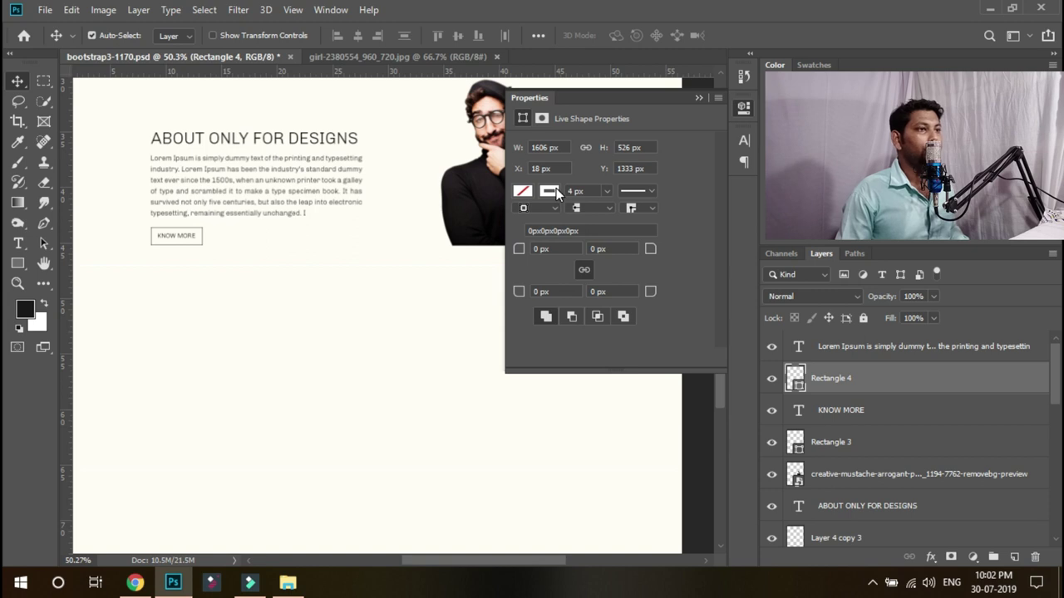
pyautogui.press('Delete')
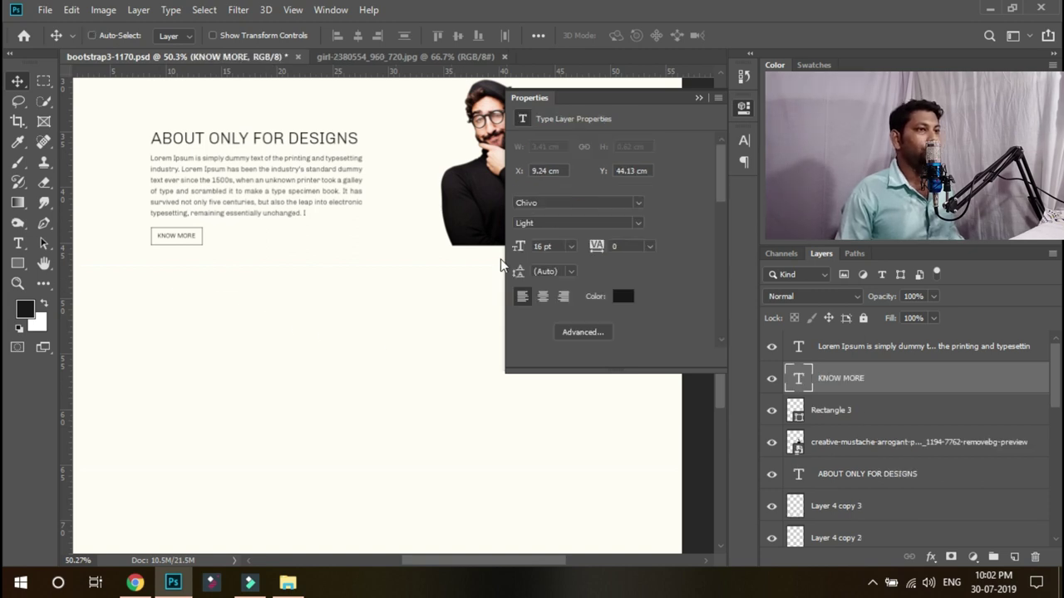
pyautogui.click(744, 107)
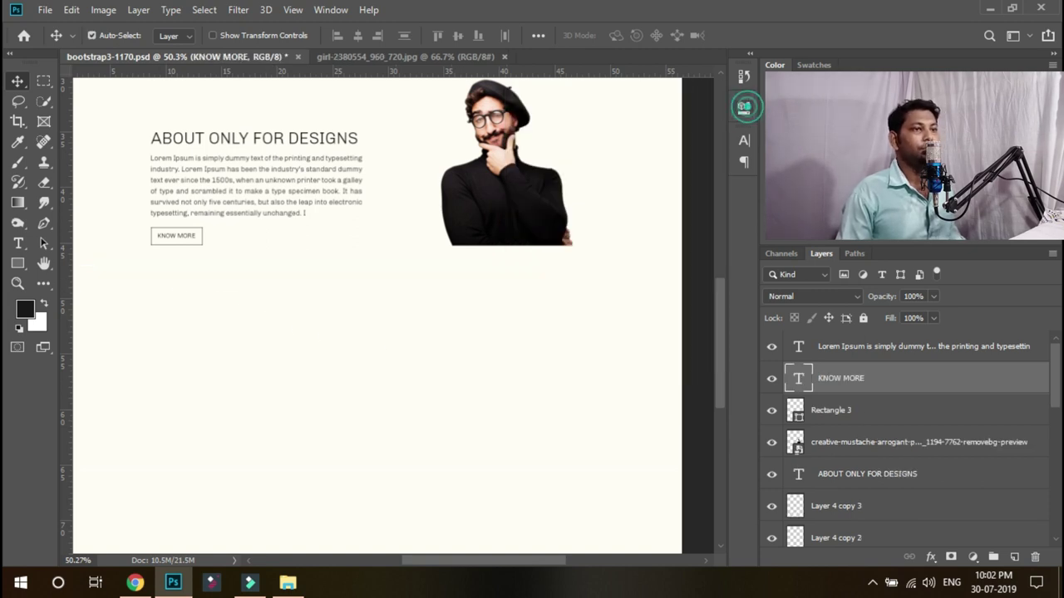
pyautogui.click(979, 345)
pyautogui.scroll(-2, 148, 316)
pyautogui.moveTo(173, 311); pyautogui.dragTo(261, 266)
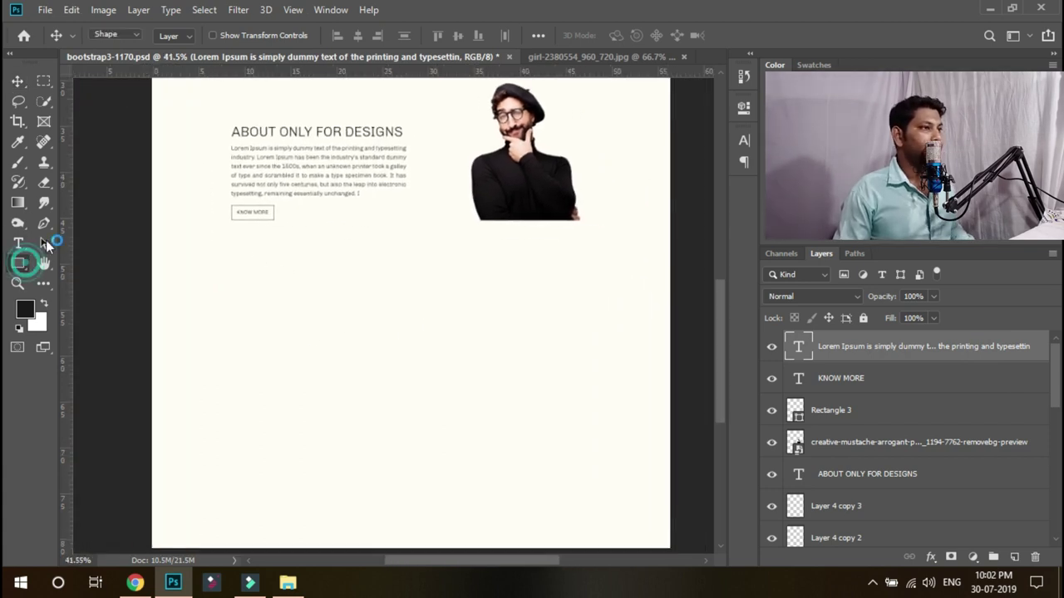
# - Draw a full-width Rectangle 4 band below the About section, filled black with no stroke
pyautogui.moveTo(152, 252)
pyautogui.mouseDown()
pyautogui.moveTo(671, 389)
pyautogui.moveTo(674, 427)
pyautogui.mouseUp()
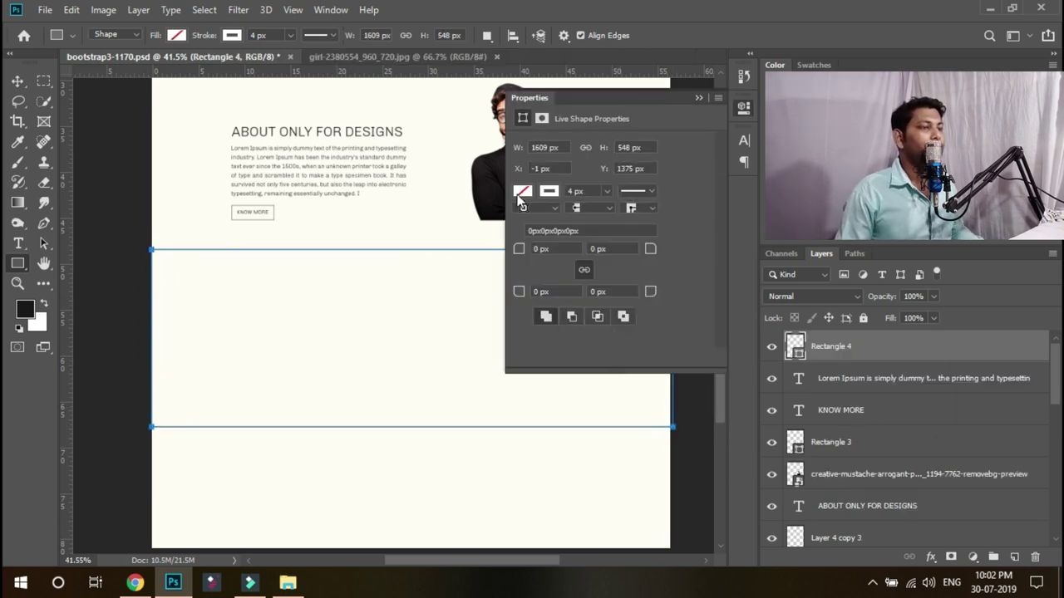
pyautogui.click(522, 193)
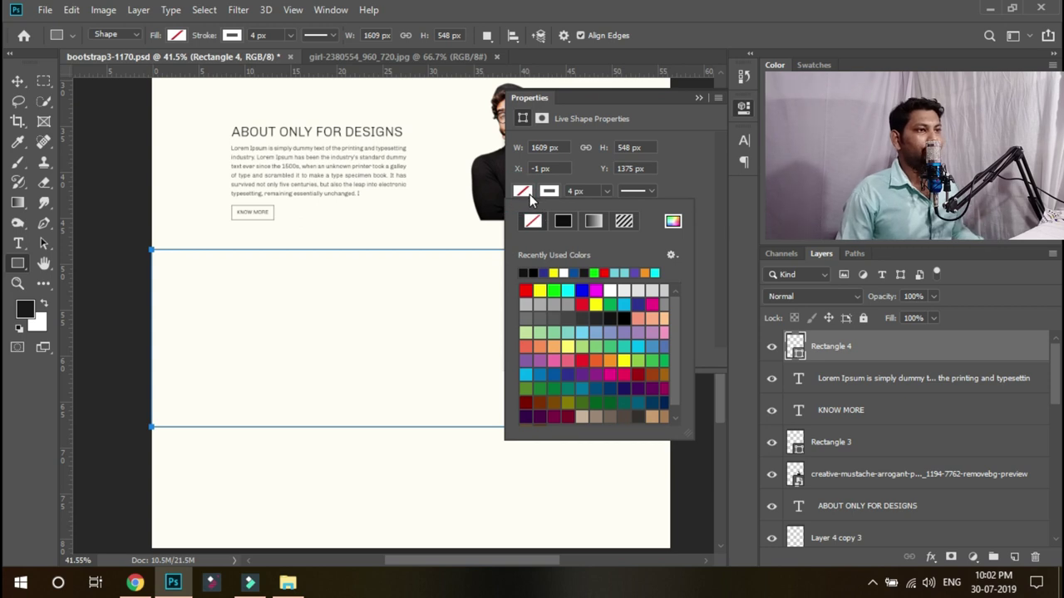
pyautogui.click(532, 273)
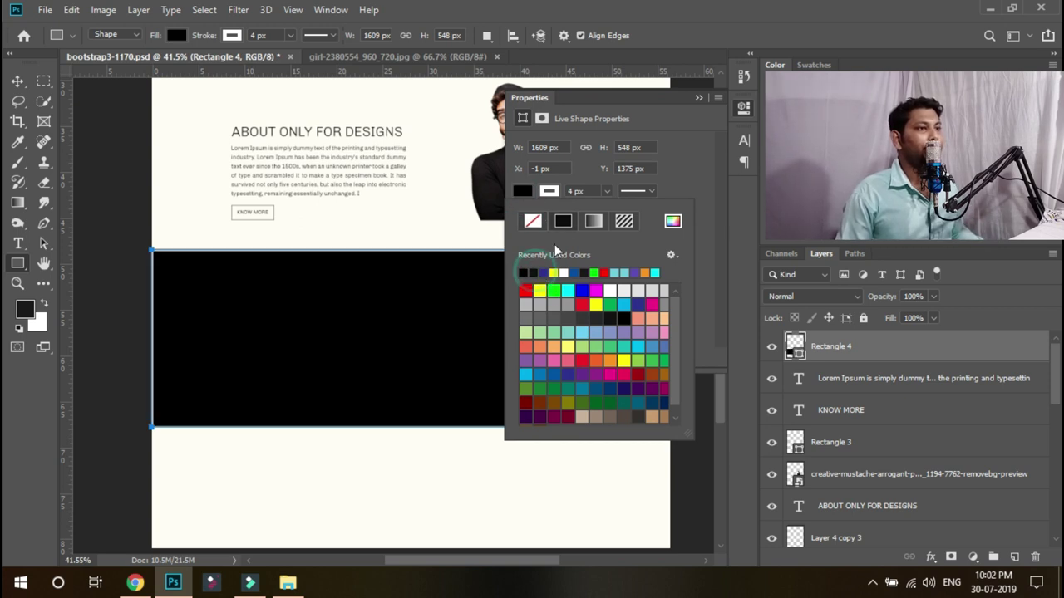
pyautogui.click(532, 223)
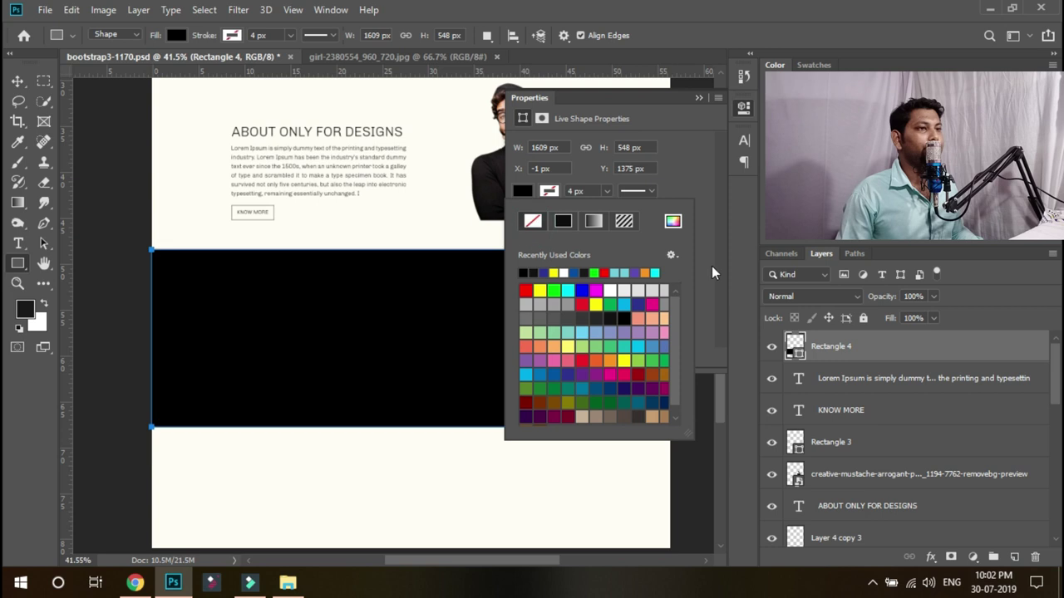
pyautogui.click(731, 265)
pyautogui.click(742, 110)
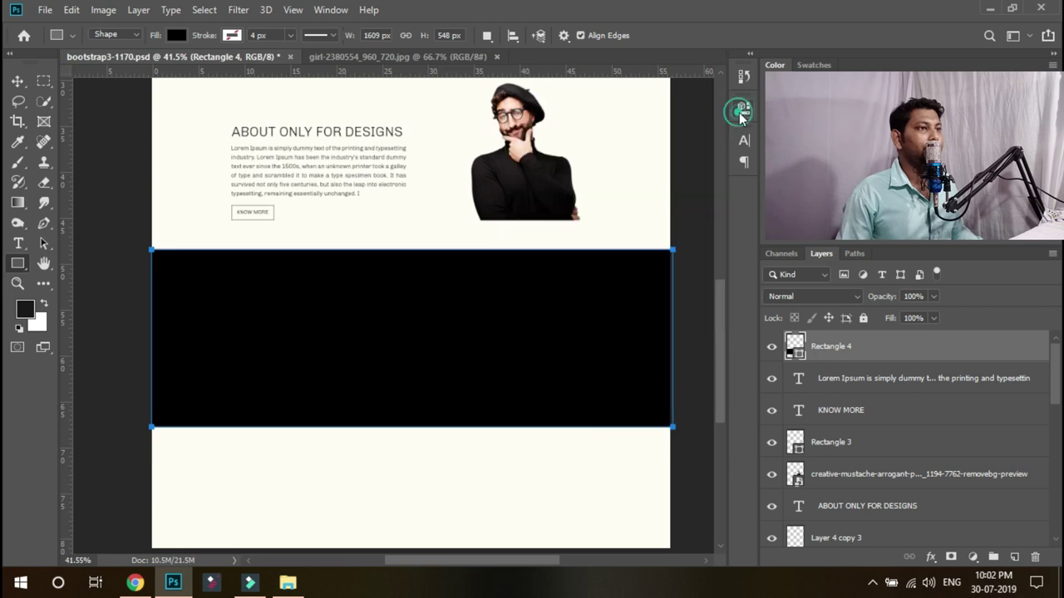
pyautogui.click(18, 80)
# - Enlarge the man's portrait with Free Transform to about 122% by 127%
pyautogui.scroll(-1, 533, 303)
pyautogui.scroll(1, 534, 301)
pyautogui.scroll(2, 540, 305)
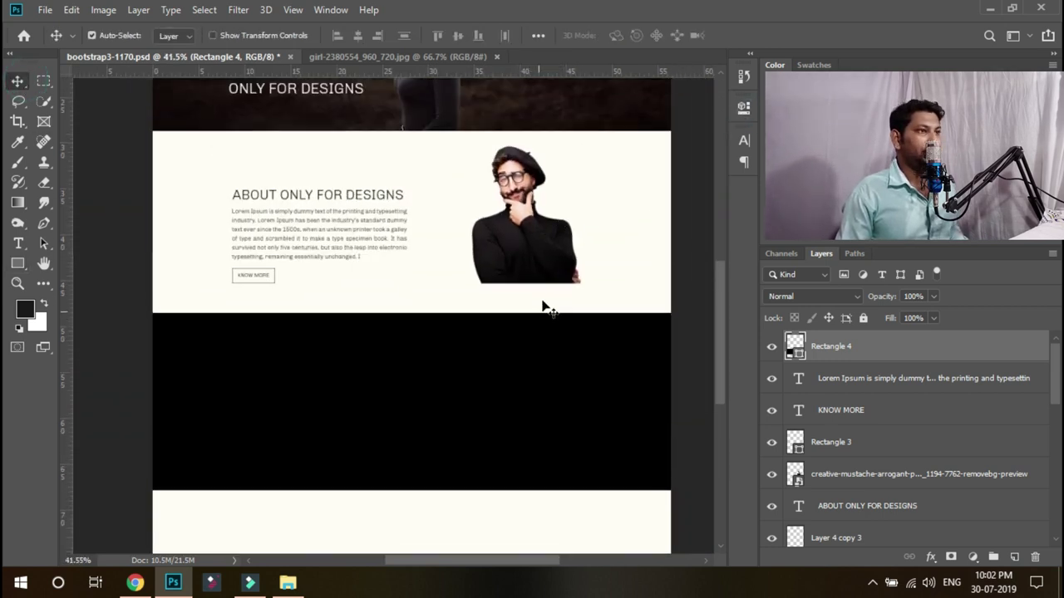
pyautogui.scroll(1, 542, 306)
pyautogui.moveTo(533, 297); pyautogui.dragTo(540, 332)
pyautogui.hotkey('ctrl', 't')
pyautogui.moveTo(631, 211); pyautogui.dragTo(660, 186)
pyautogui.hotkey('ctrl', 'z')
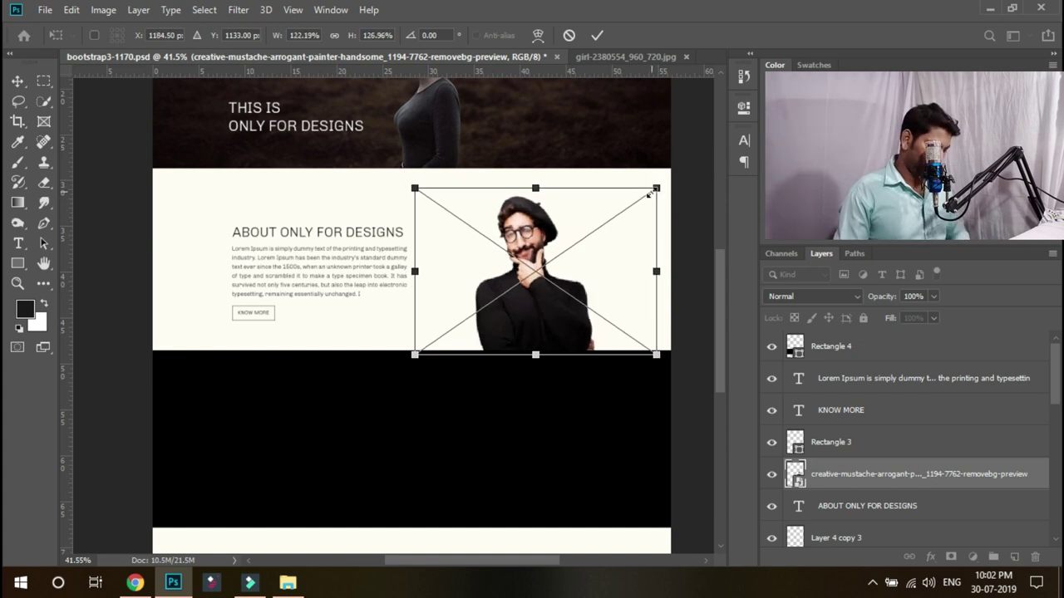
pyautogui.press('Return')
# - Align the enlarged portrait beside the heading and text using the layout guides
pyautogui.moveTo(526, 274); pyautogui.dragTo(509, 274)
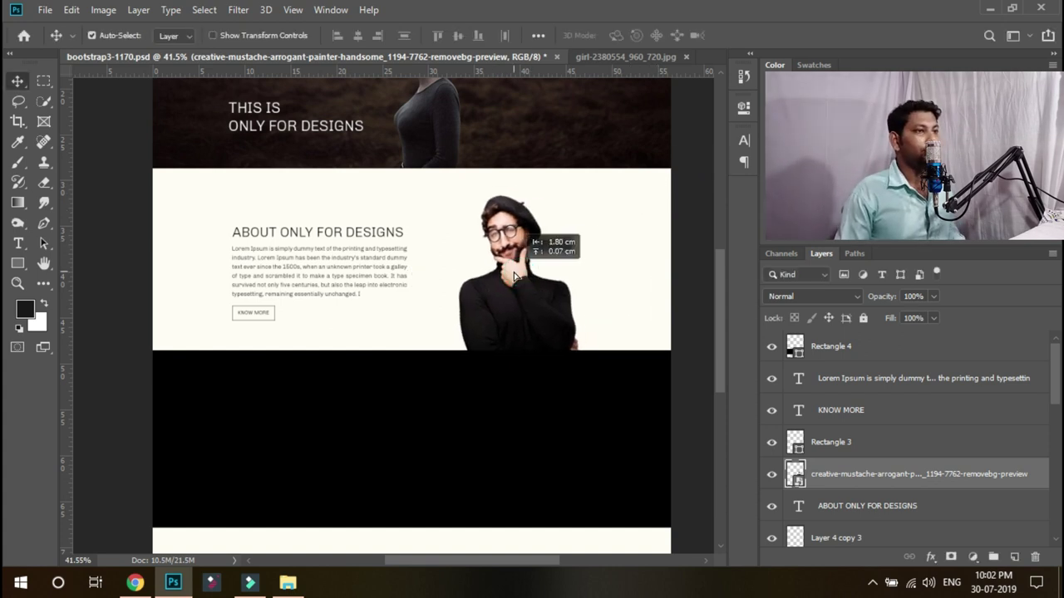
pyautogui.hotkey('ctrl', ';')
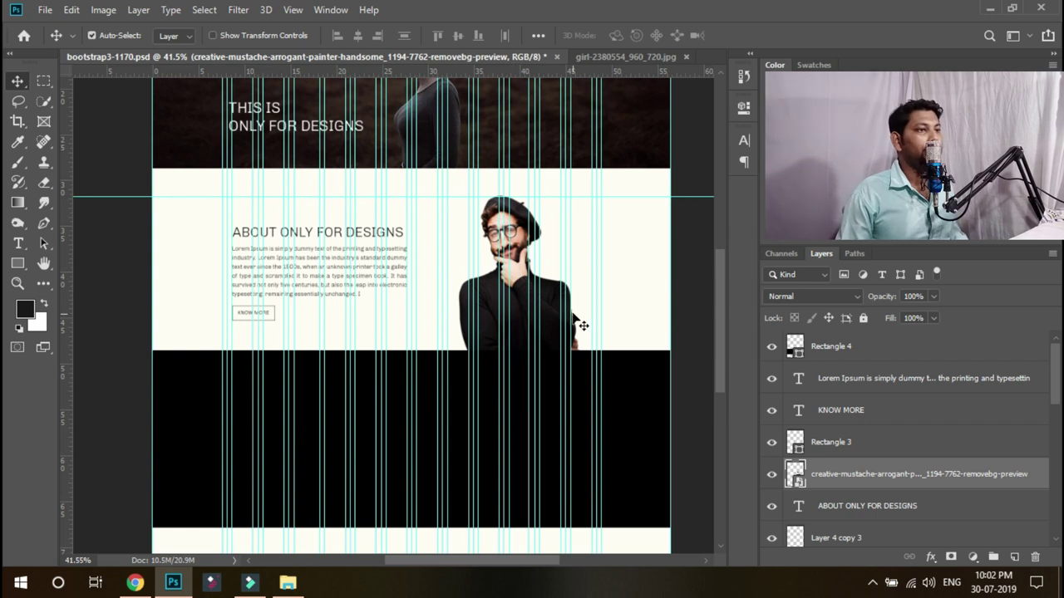
pyautogui.moveTo(518, 316); pyautogui.dragTo(531, 310)
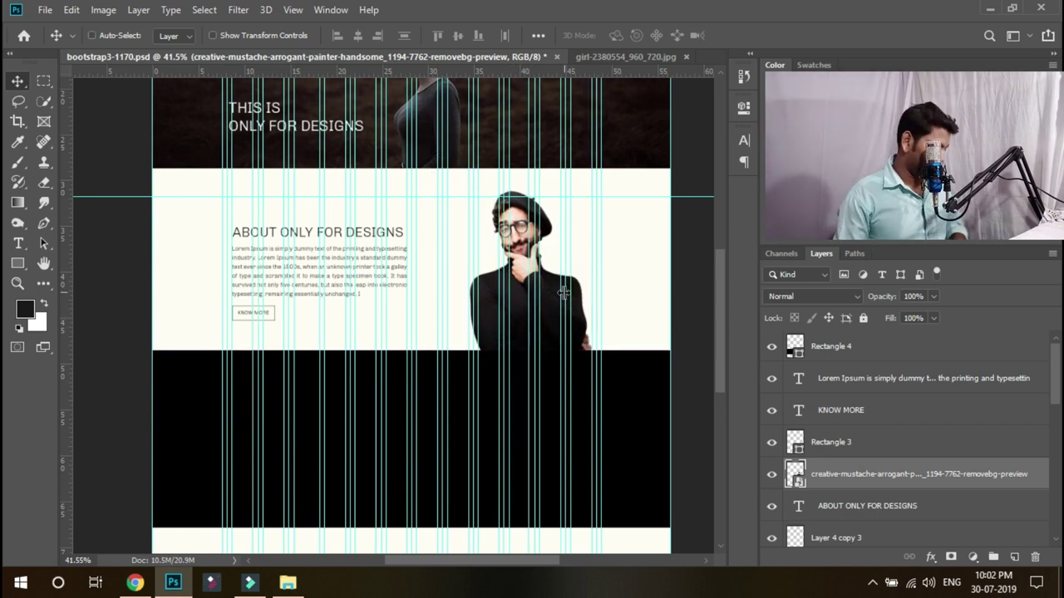
pyautogui.hotkey('ctrl', ';')
pyautogui.scroll(-1, 470, 270)
pyautogui.scroll(1, 400, 273)
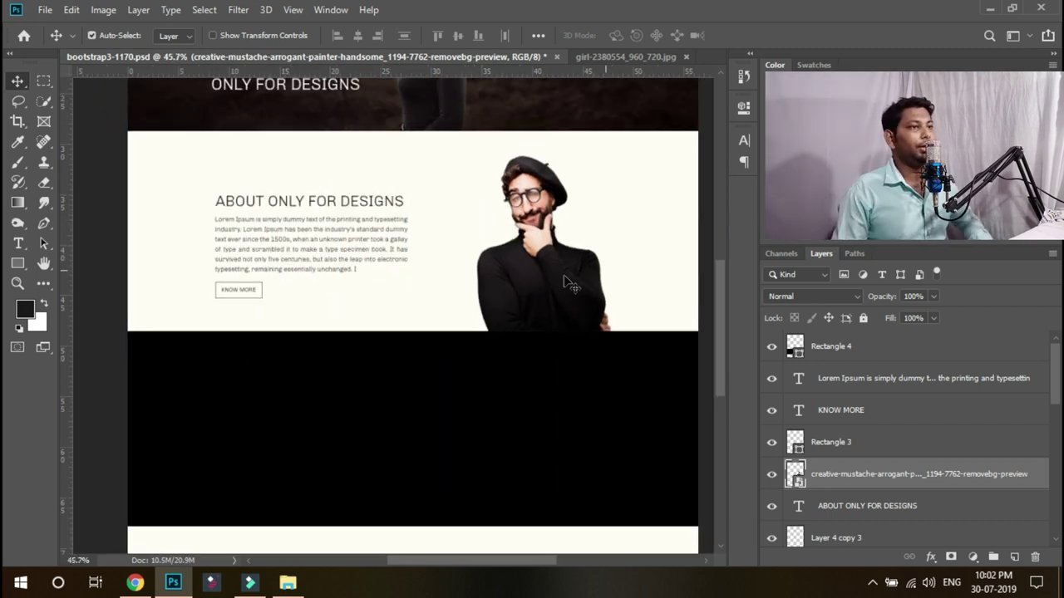
pyautogui.scroll(-2, 508, 336)
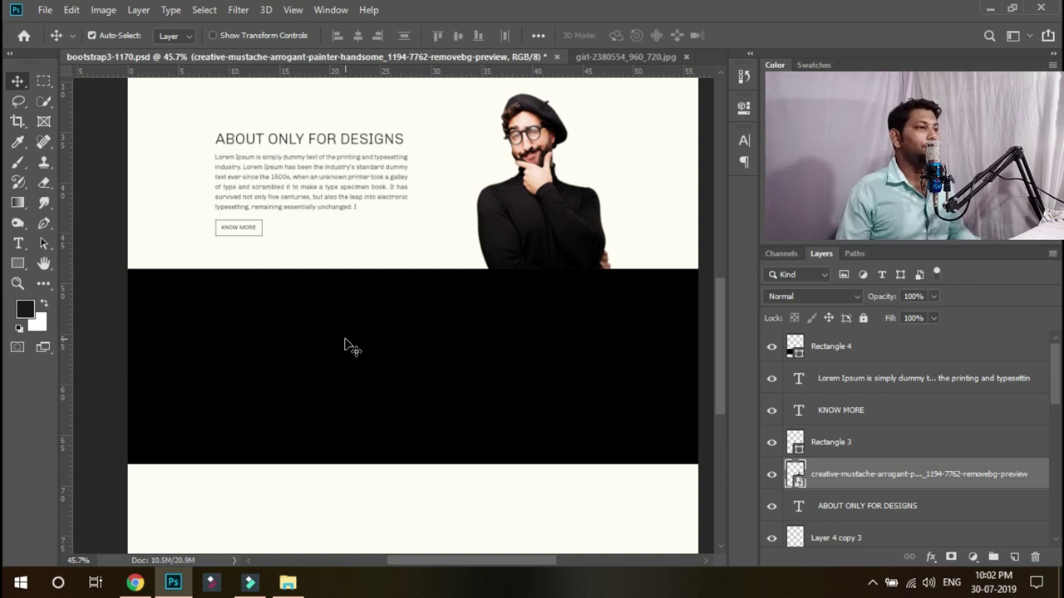
pyautogui.scroll(-1, 344, 339)
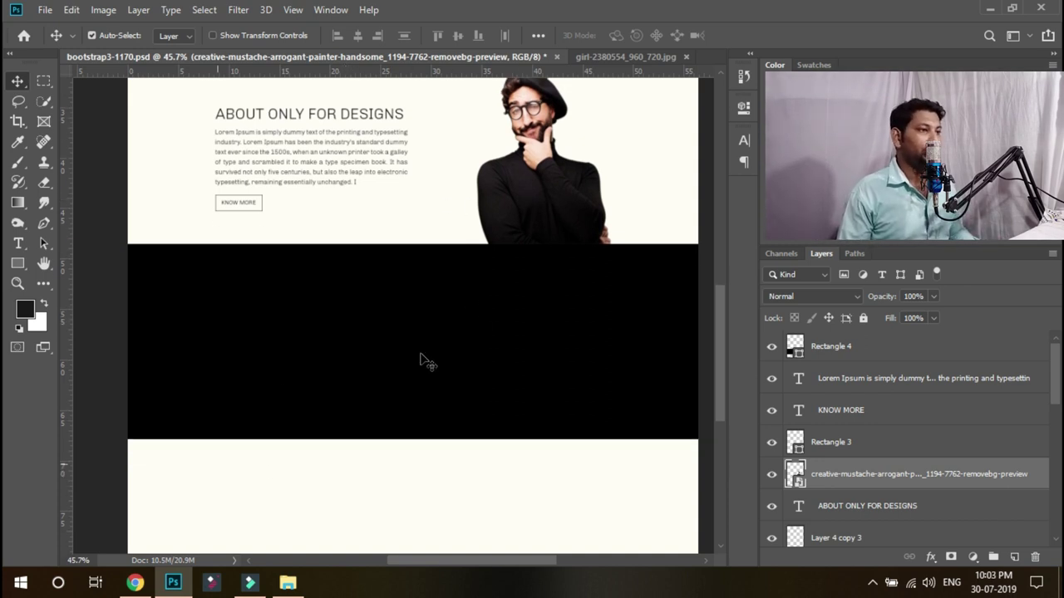
pyautogui.scroll(1, 385, 342)
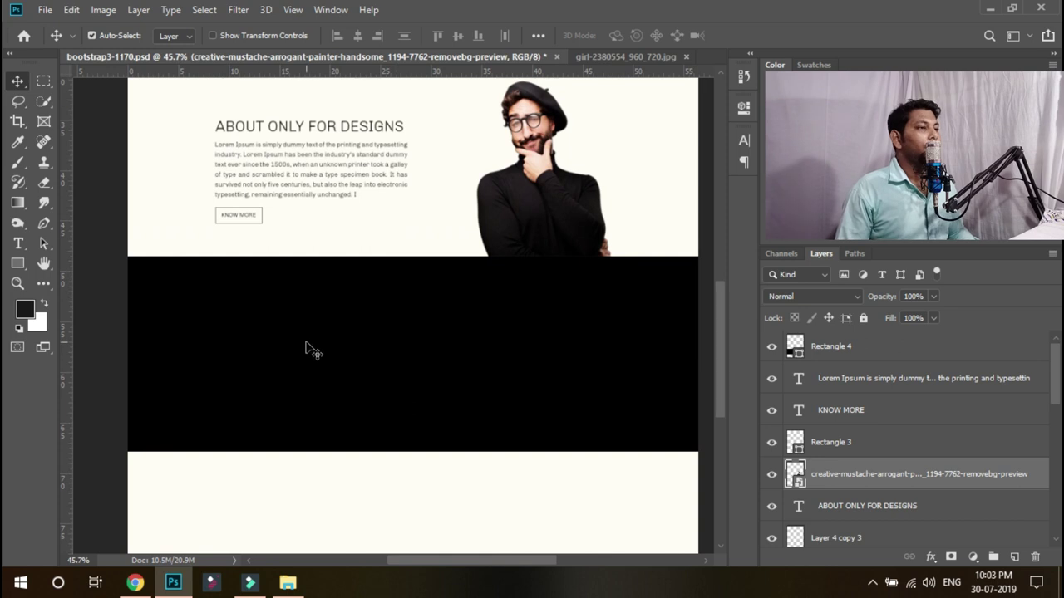
pyautogui.scroll(2, 266, 335)
pyautogui.scroll(1, 332, 325)
pyautogui.scroll(-2, 374, 382)
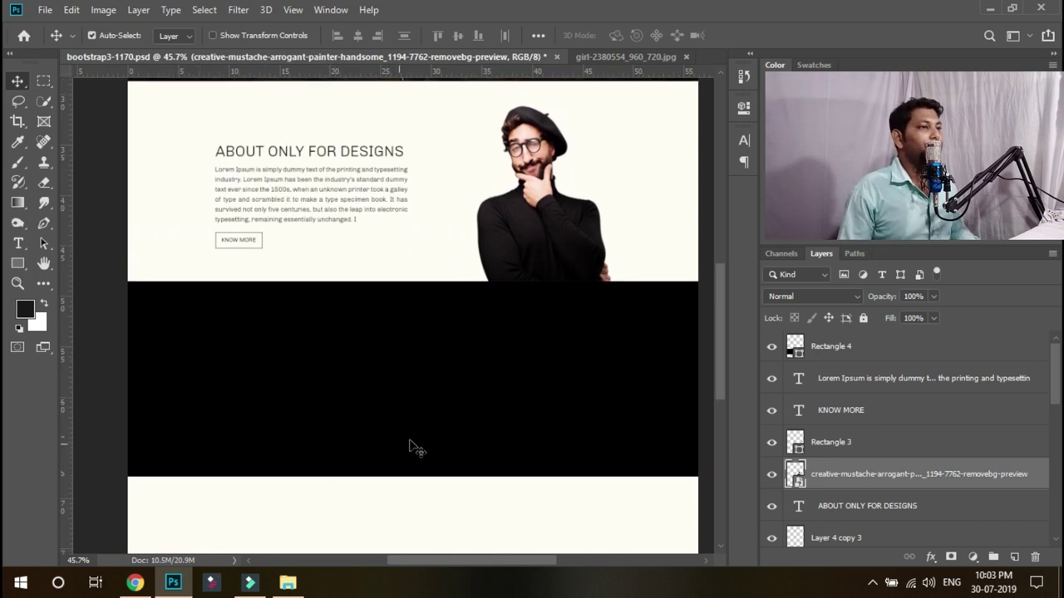
pyautogui.scroll(8, 413, 444)
pyautogui.scroll(-4, 456, 424)
# - Return to the Pixabay banner search results in Chrome and browse through them
pyautogui.click(134, 582)
pyautogui.click(443, 10)
pyautogui.scroll(-15, 544, 274)
pyautogui.scroll(1, 524, 250)
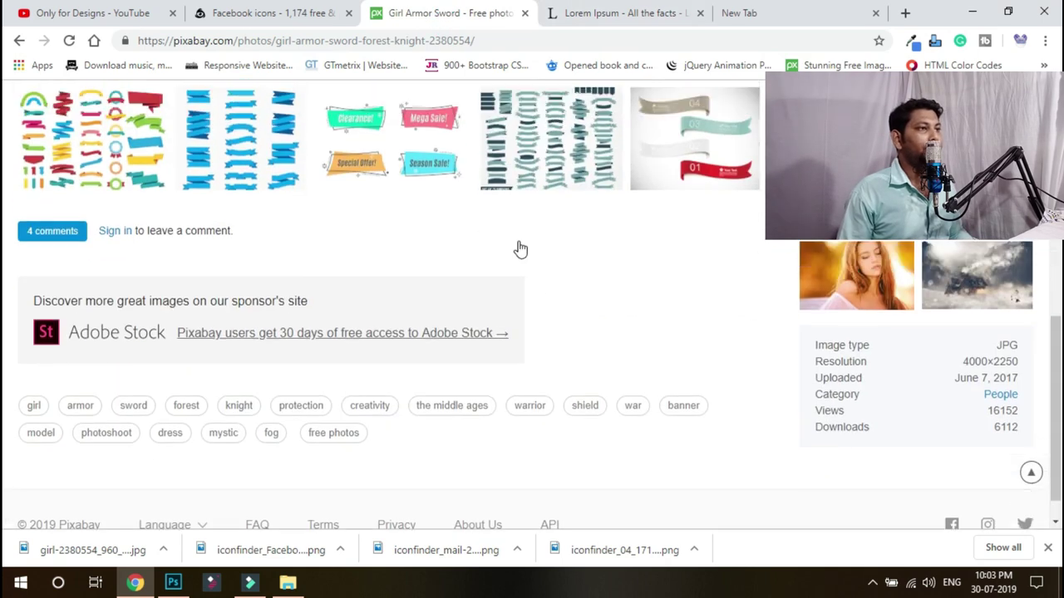
pyautogui.scroll(14, 517, 247)
pyautogui.click(21, 41)
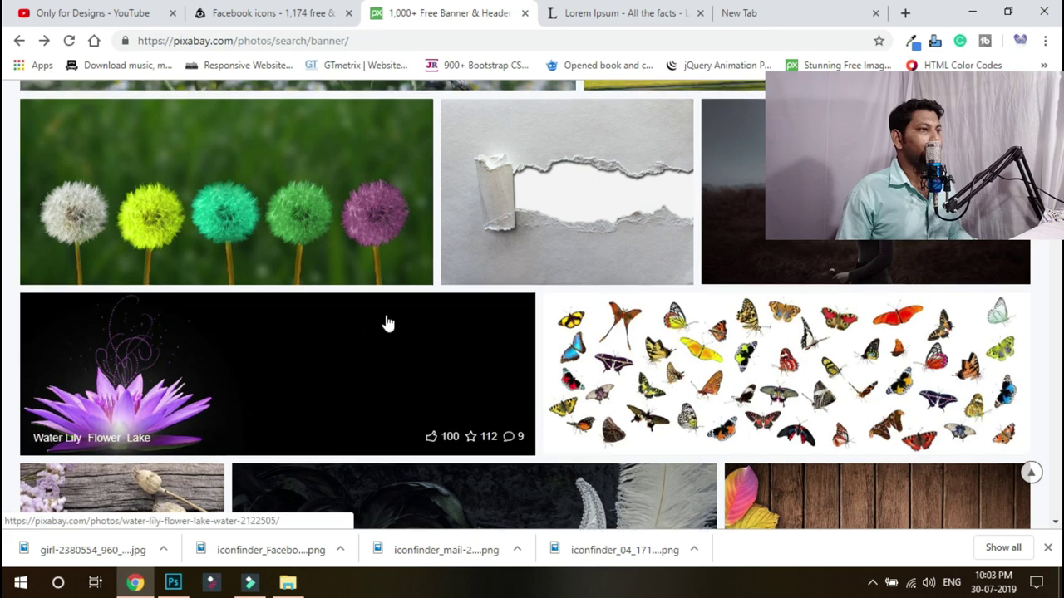
pyautogui.scroll(2, 391, 324)
pyautogui.scroll(-5, 464, 304)
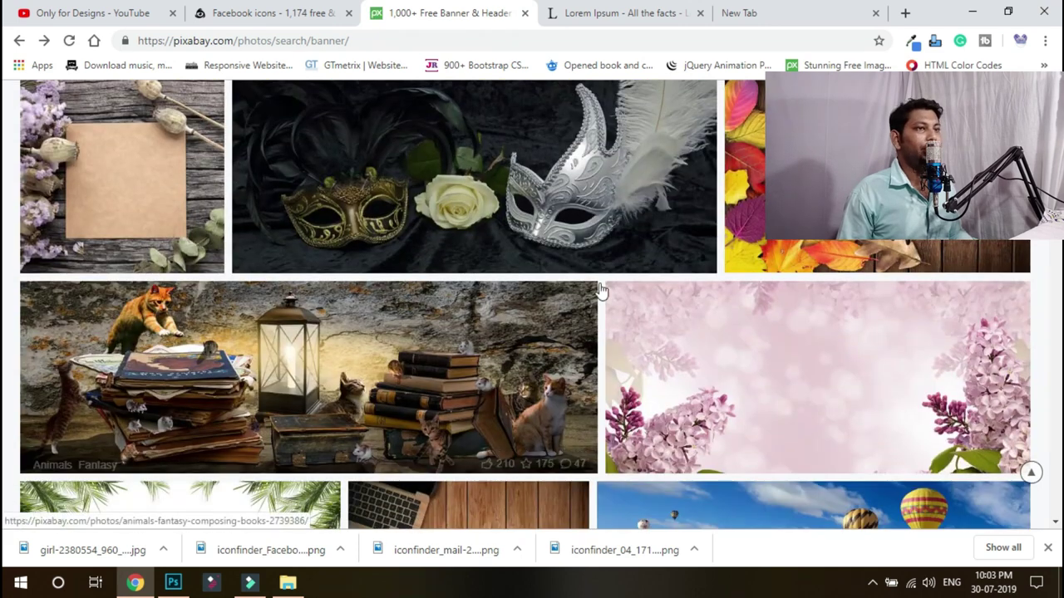
pyautogui.scroll(-3, 601, 290)
pyautogui.scroll(-2, 515, 281)
pyautogui.scroll(-2, 374, 324)
pyautogui.scroll(-1, 380, 314)
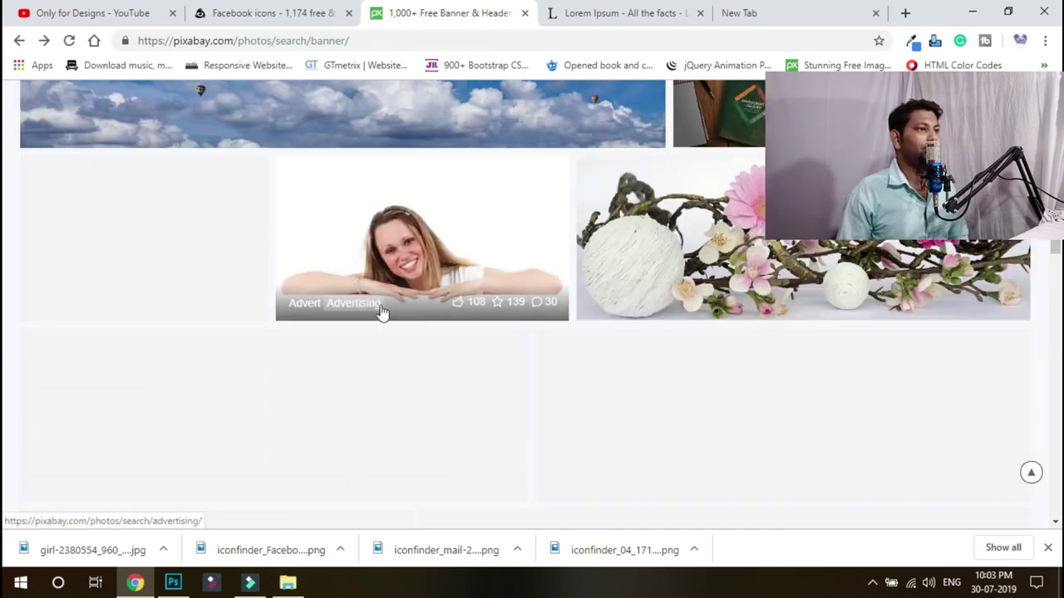
pyautogui.scroll(-2, 449, 314)
pyautogui.scroll(-3, 515, 313)
pyautogui.scroll(-2, 575, 304)
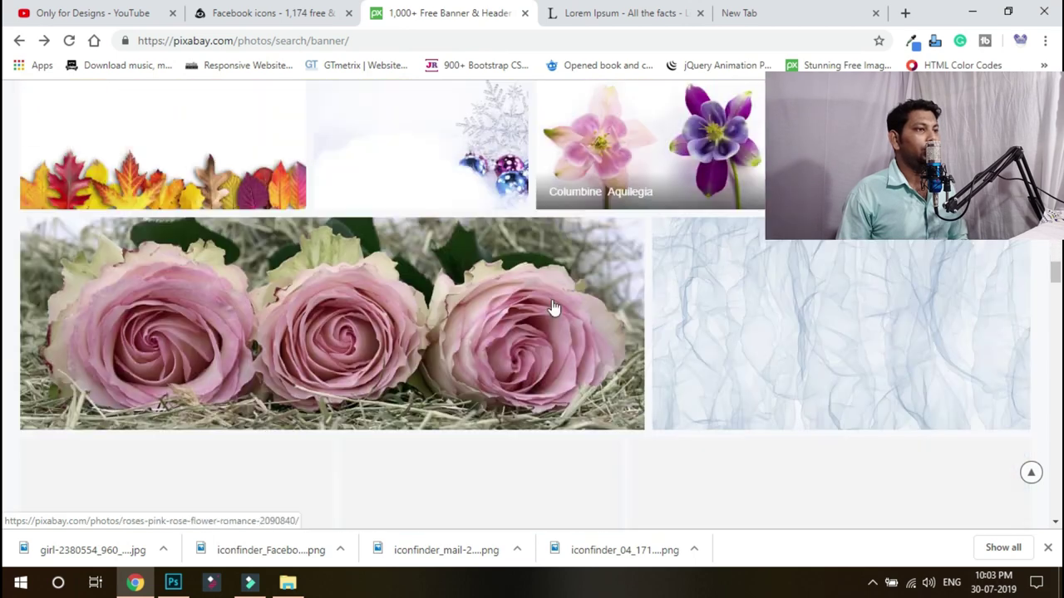
pyautogui.scroll(-2, 551, 304)
pyautogui.scroll(-3, 554, 300)
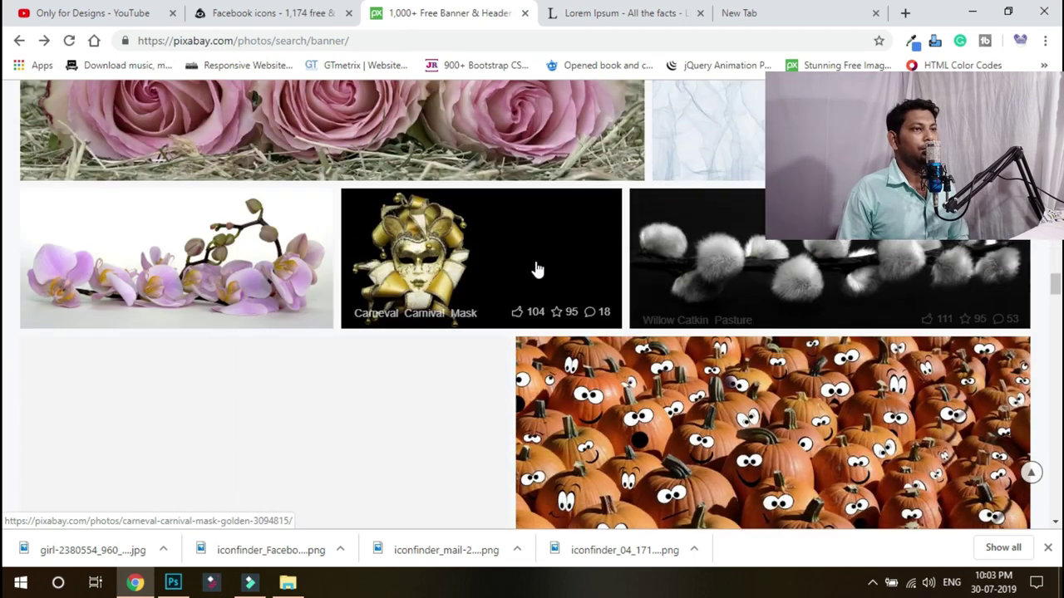
pyautogui.scroll(-3, 541, 261)
pyautogui.scroll(-3, 541, 268)
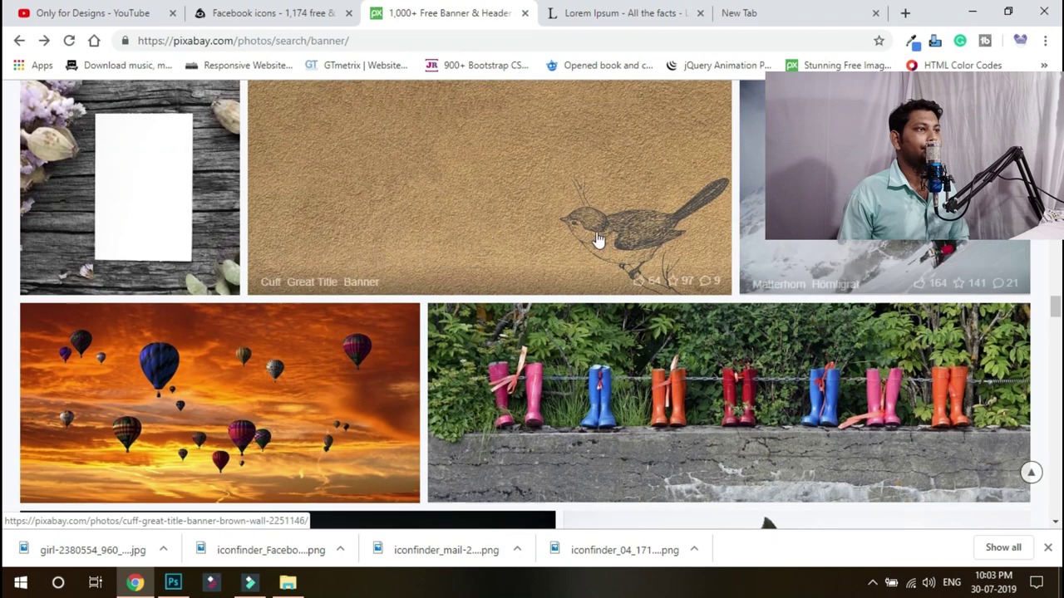
pyautogui.scroll(1, 738, 249)
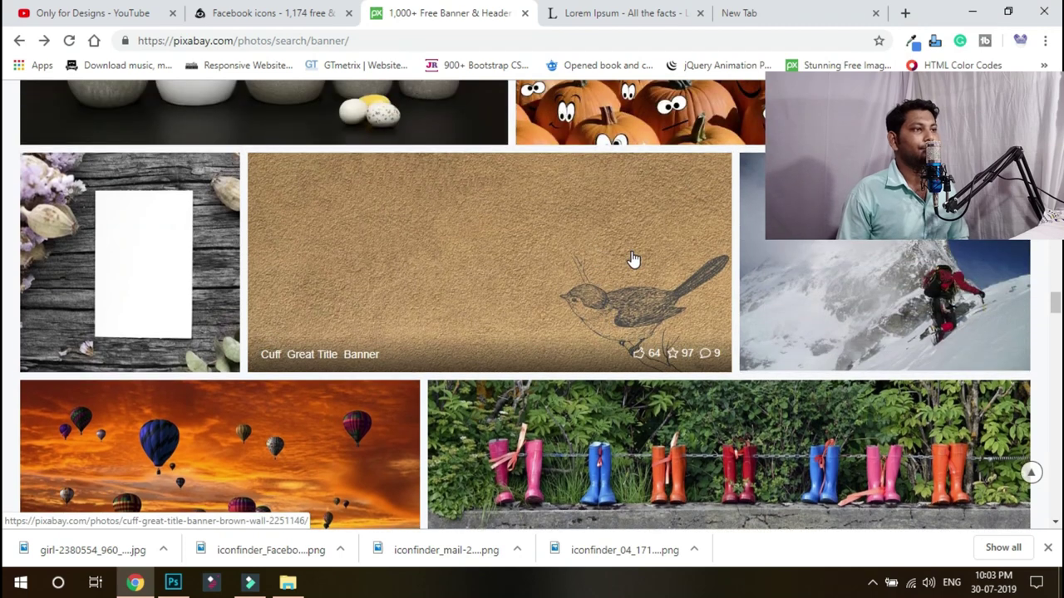
pyautogui.scroll(-6, 624, 260)
pyautogui.scroll(3, 572, 253)
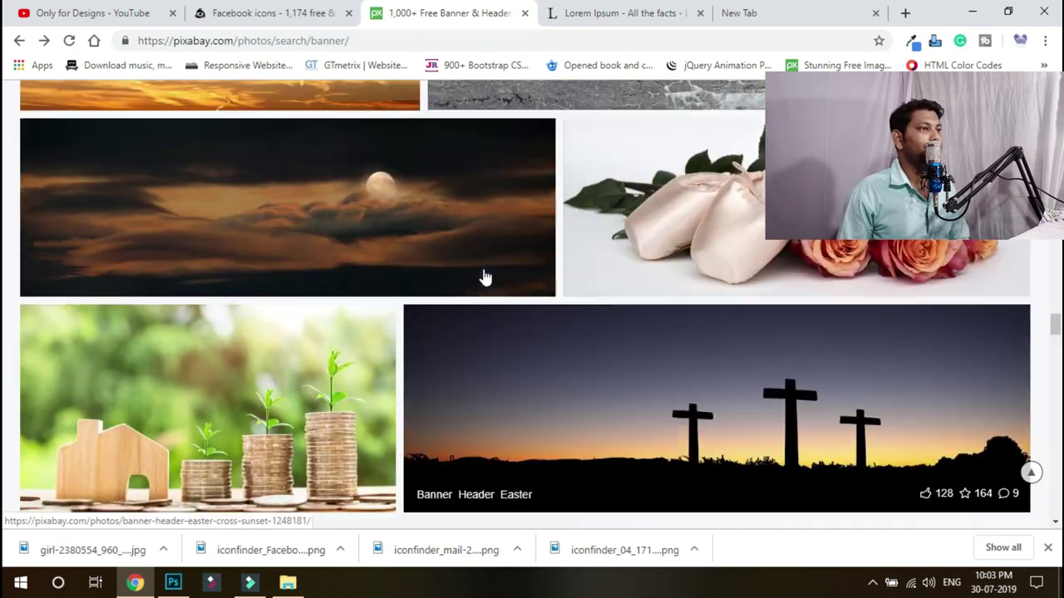
pyautogui.scroll(3, 517, 265)
pyautogui.scroll(1, 608, 238)
pyautogui.scroll(-1, 496, 280)
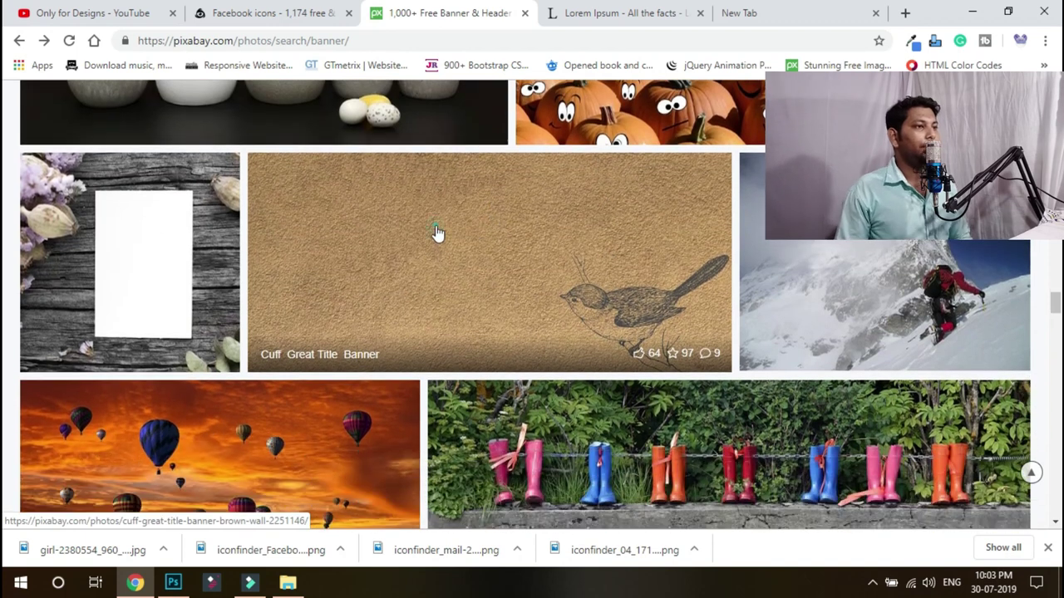
# - Save the bird image from the Cuff Great Title Banner photo page
pyautogui.click(440, 234)
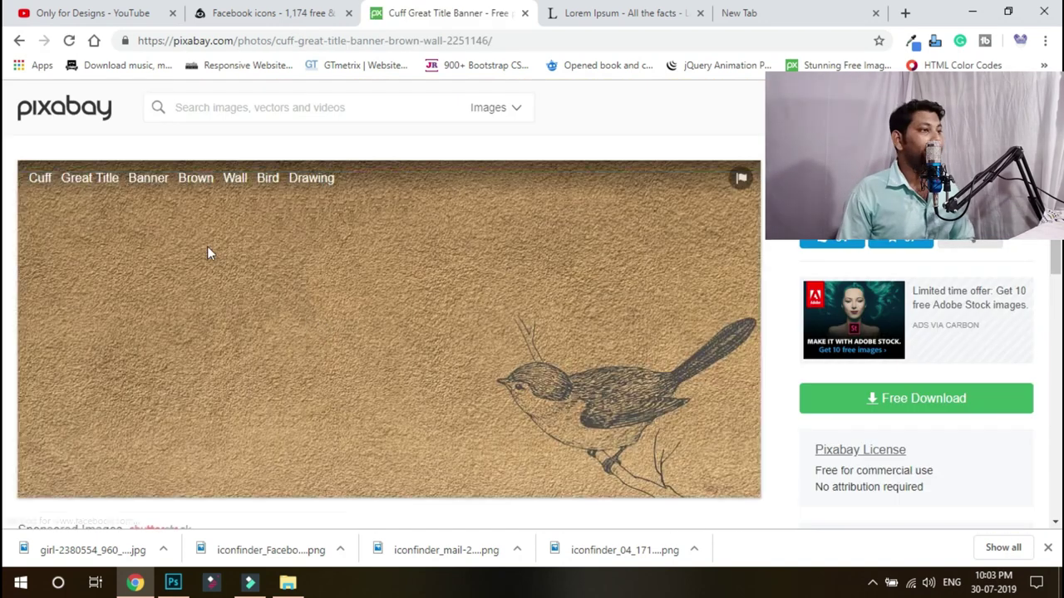
pyautogui.rightClick(208, 247)
pyautogui.click(255, 283)
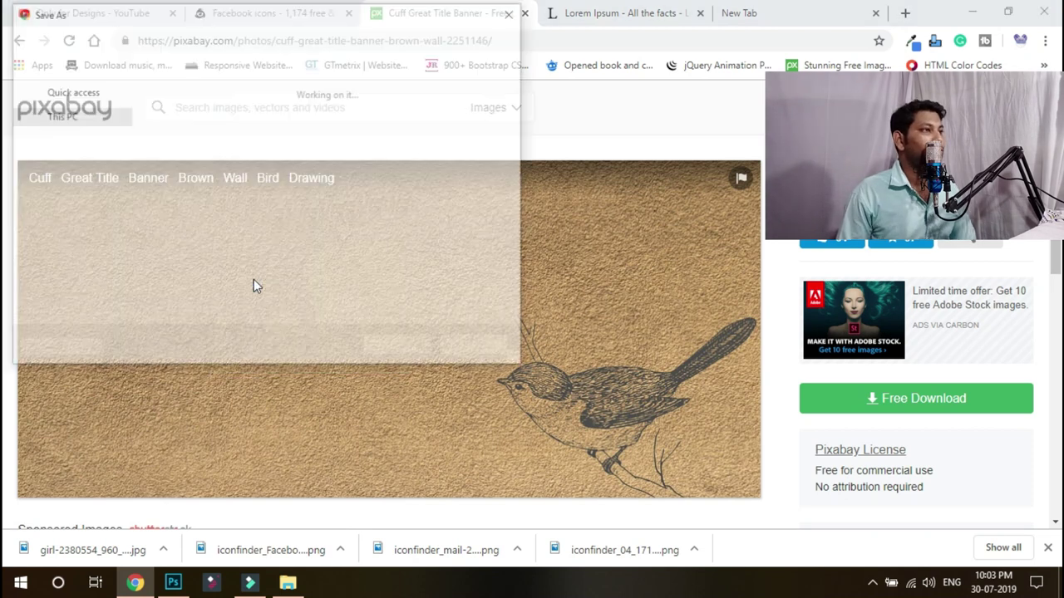
pyautogui.click(426, 349)
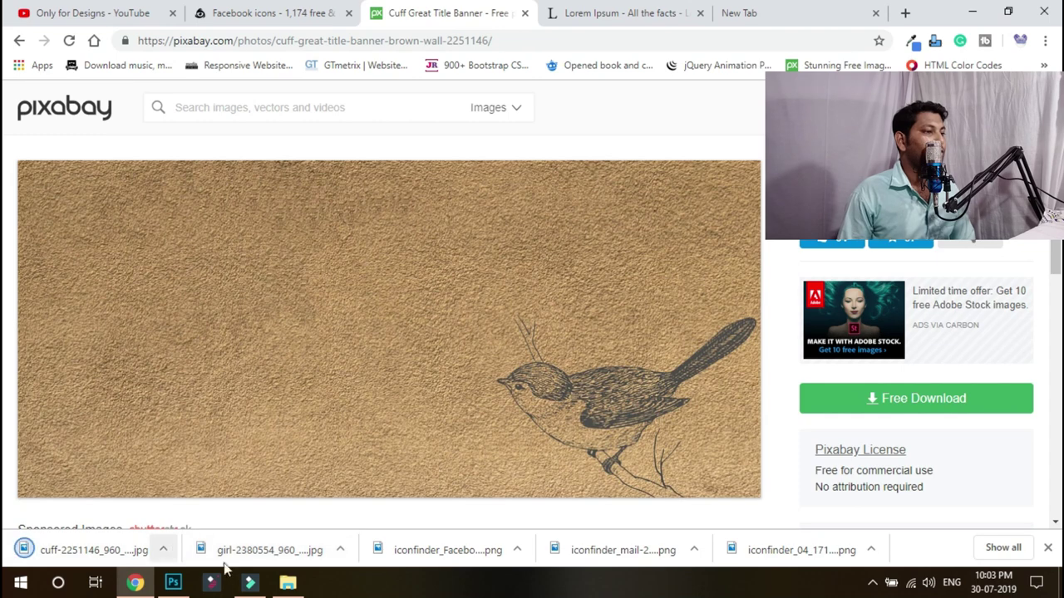
pyautogui.scroll(-1, 365, 174)
pyautogui.scroll(-4, 390, 195)
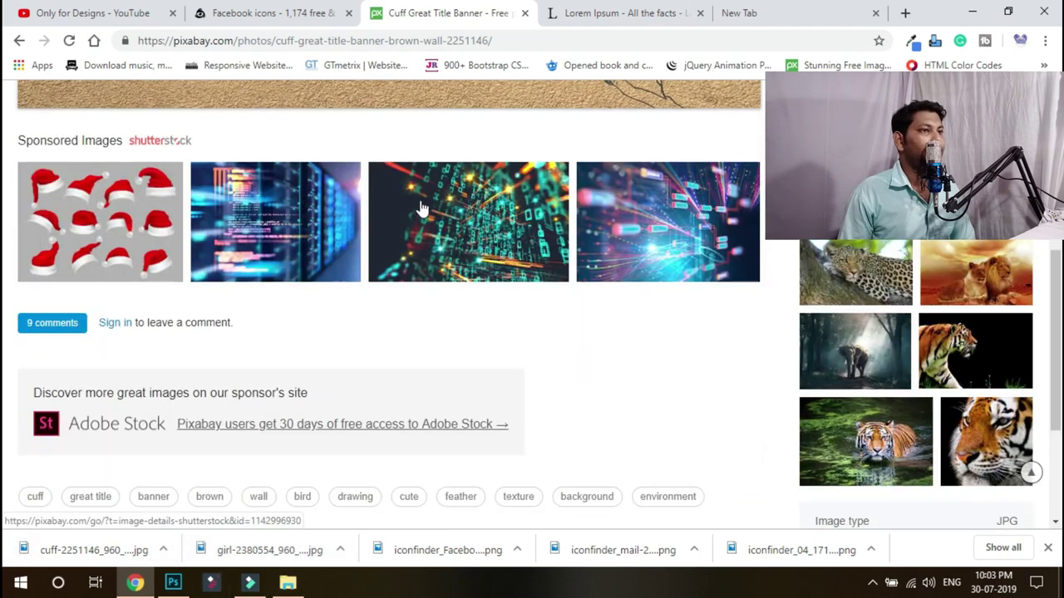
pyautogui.scroll(4, 199, 155)
# - Preview the crosses-at-sunset photo from the banner results, then go back
pyautogui.click(19, 40)
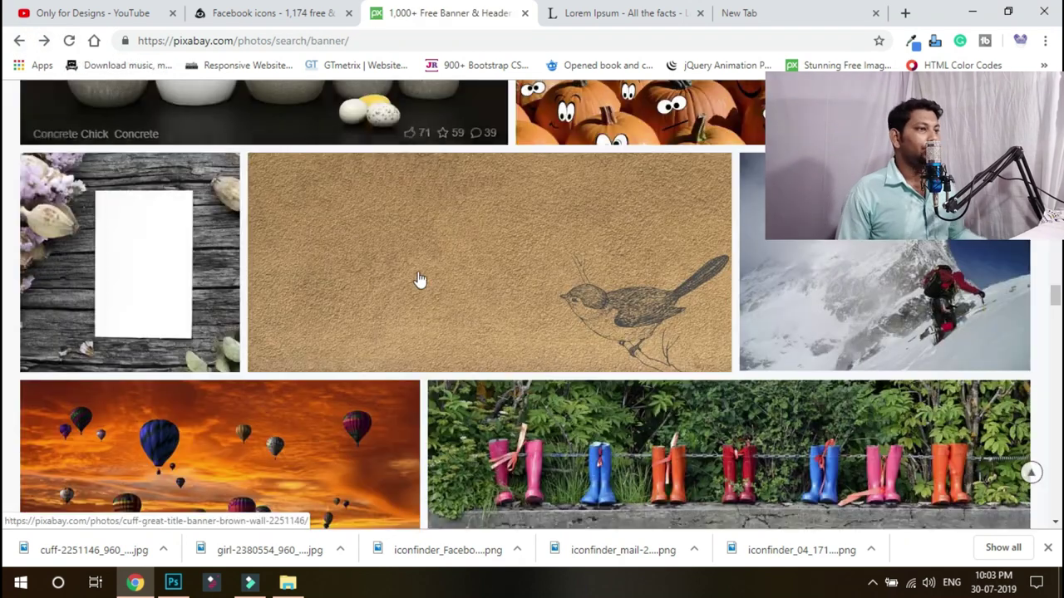
pyautogui.scroll(-3, 418, 280)
pyautogui.scroll(-1, 269, 302)
pyautogui.scroll(-1, 348, 287)
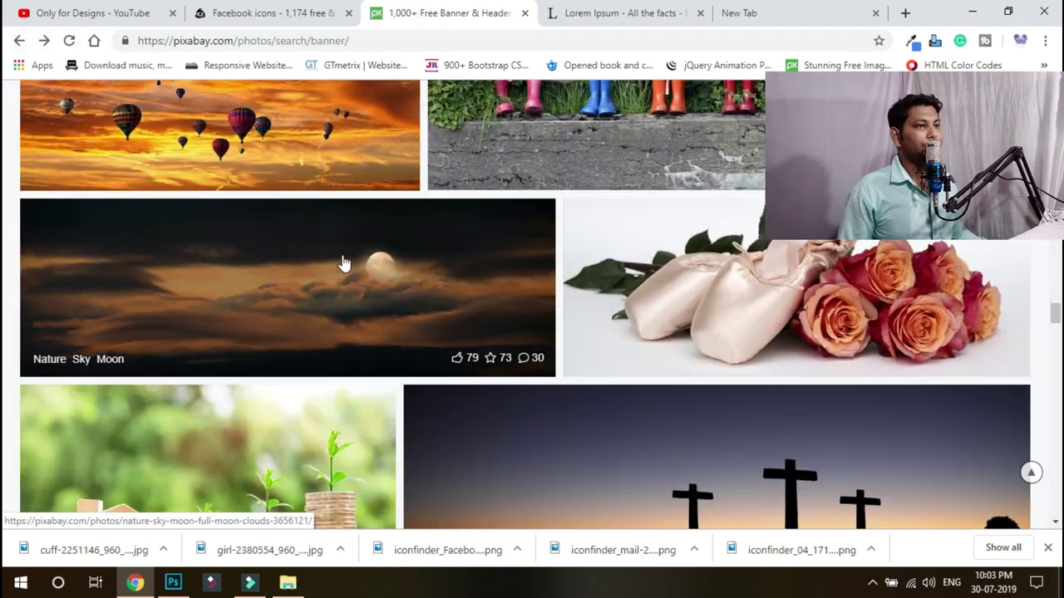
pyautogui.scroll(-2, 345, 264)
pyautogui.click(649, 276)
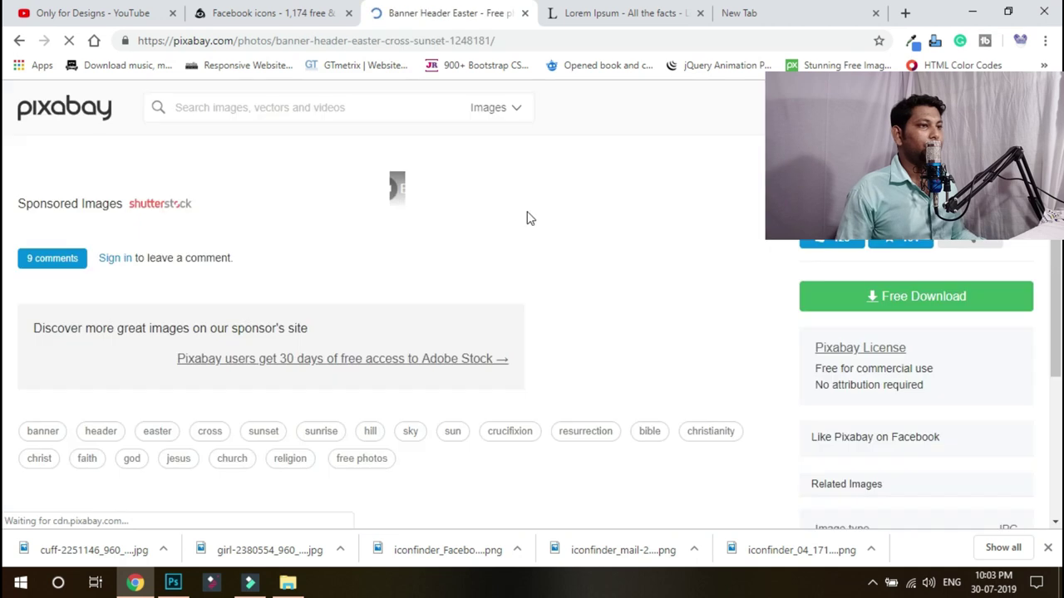
pyautogui.scroll(-2, 524, 248)
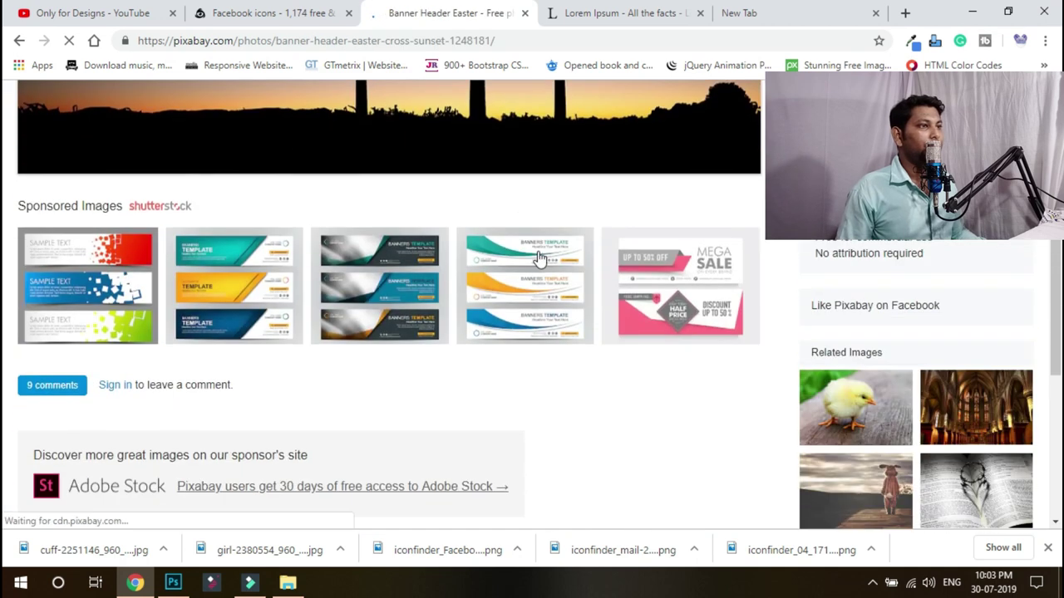
pyautogui.scroll(3, 542, 255)
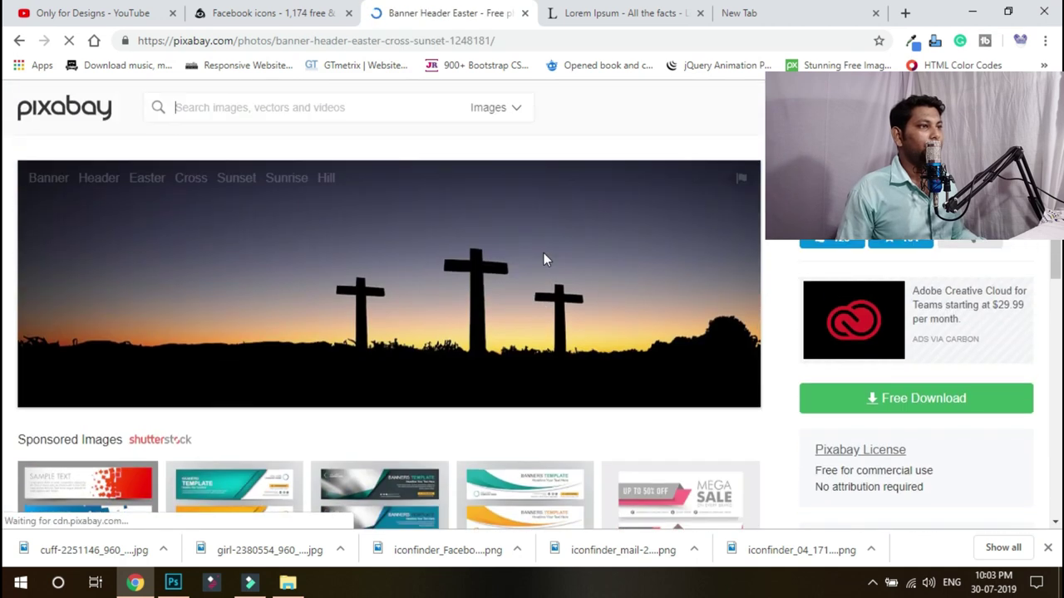
pyautogui.click(22, 41)
# - Save the Venice night photo as a JPEG and show it in its folder
pyautogui.scroll(-2, 441, 249)
pyautogui.scroll(-4, 468, 283)
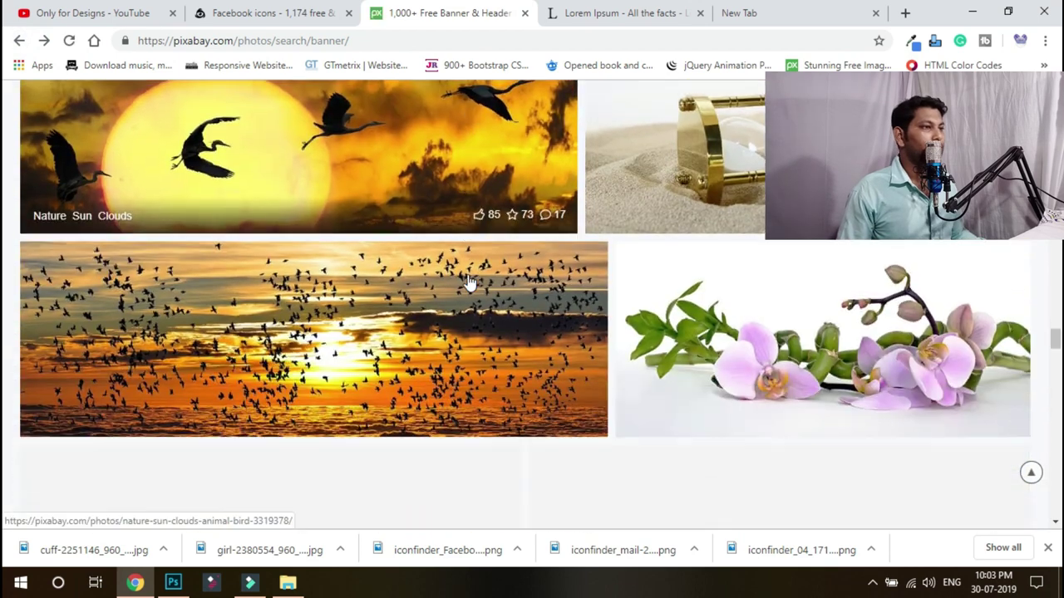
pyautogui.scroll(1, 468, 282)
pyautogui.scroll(-3, 349, 200)
pyautogui.scroll(-4, 446, 209)
pyautogui.scroll(-3, 549, 240)
pyautogui.scroll(-2, 679, 271)
pyautogui.click(298, 338)
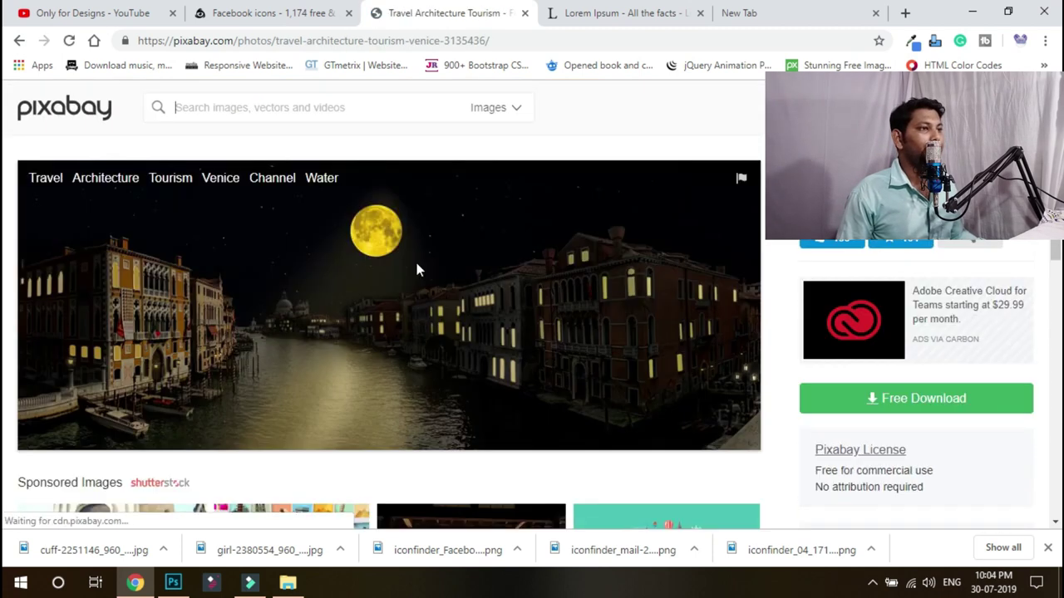
pyautogui.rightClick(416, 263)
pyautogui.click(453, 311)
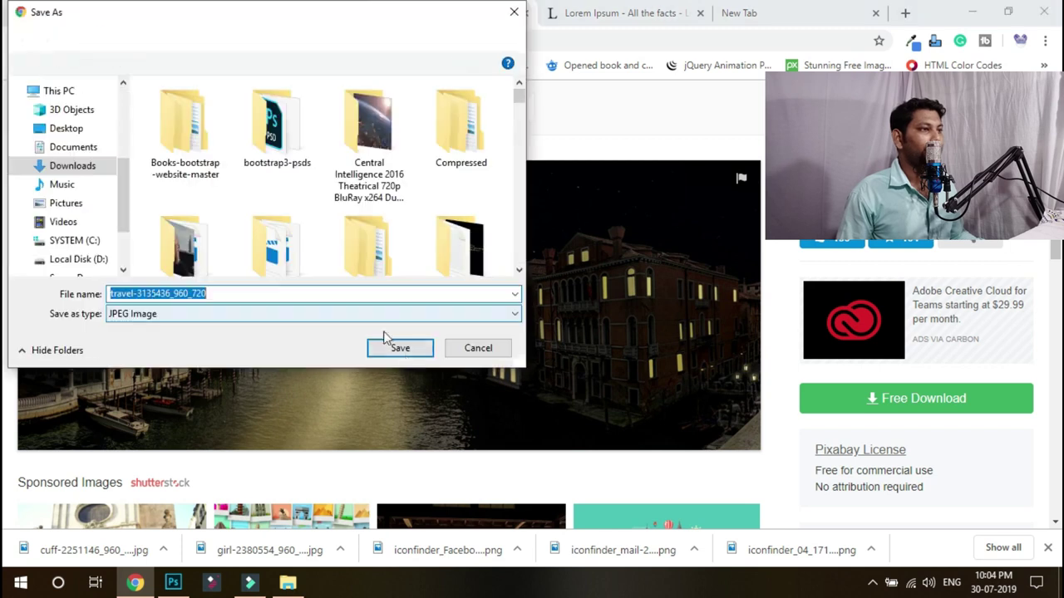
pyautogui.click(402, 346)
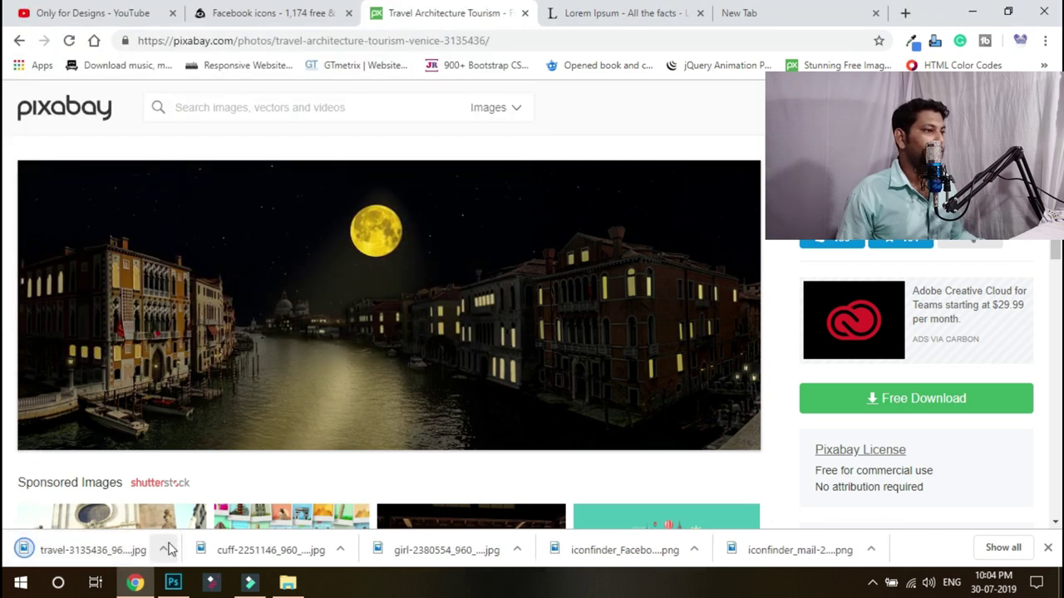
pyautogui.click(162, 550)
pyautogui.click(209, 494)
# - Place the downloaded Venice photo into the mockup and scale it to full page width
pyautogui.moveTo(462, 486)
pyautogui.mouseDown()
pyautogui.moveTo(187, 588)
pyautogui.moveTo(339, 407)
pyautogui.mouseUp()
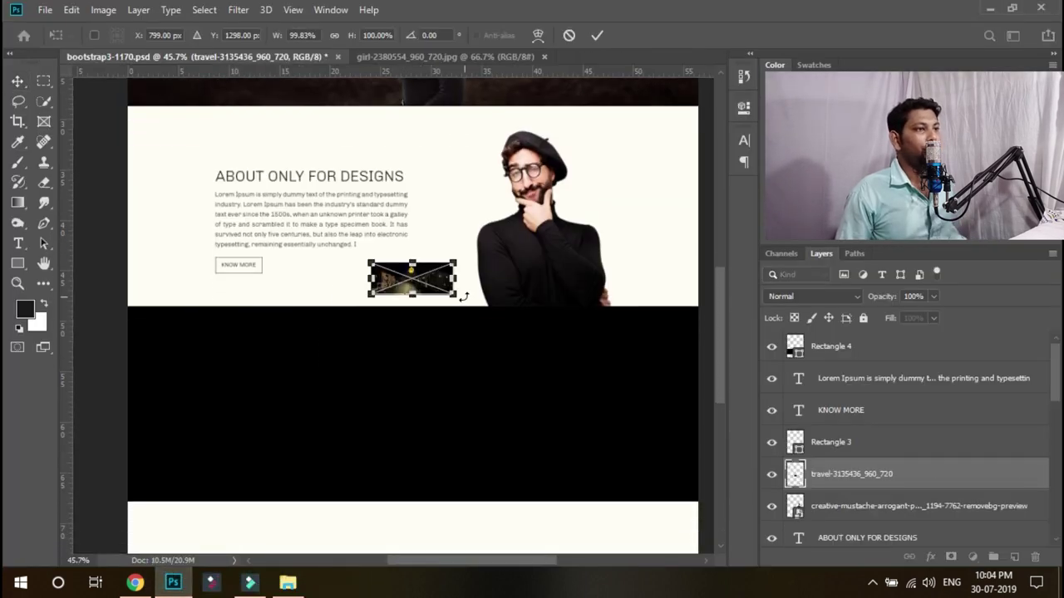
pyautogui.moveTo(453, 304)
pyautogui.mouseDown()
pyautogui.moveTo(705, 491)
pyautogui.moveTo(716, 423)
pyautogui.mouseUp()
pyautogui.moveTo(530, 340); pyautogui.dragTo(291, 304)
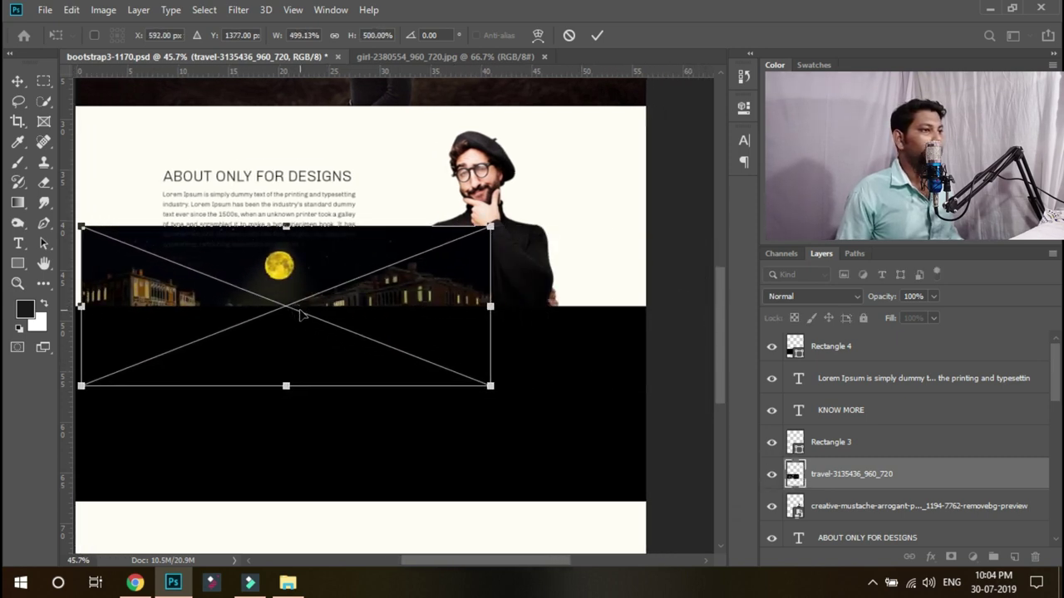
pyautogui.press('super')
pyautogui.press('super')
pyautogui.scroll(-1, 300, 310)
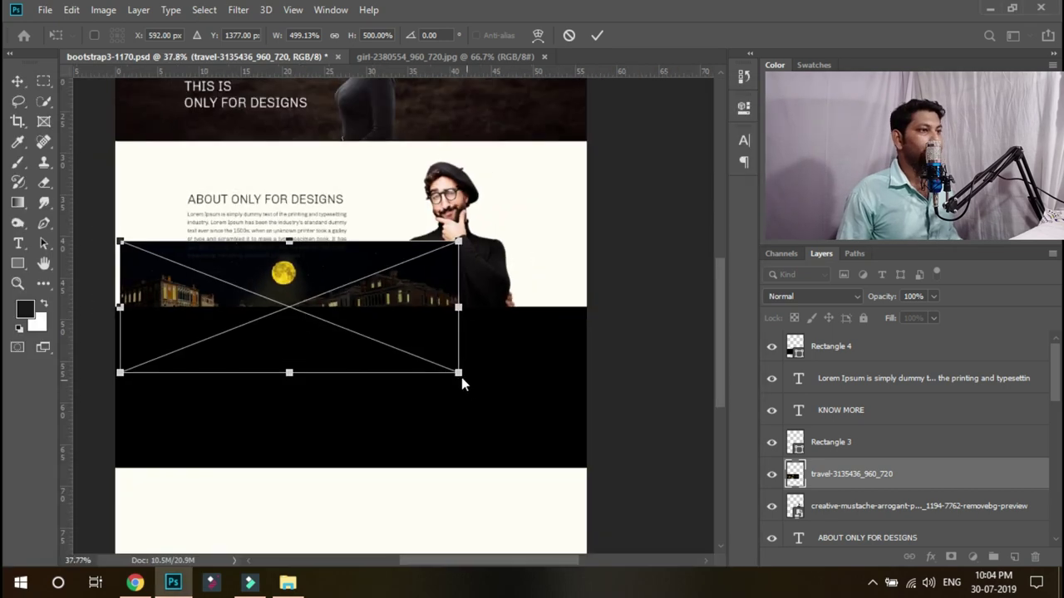
pyautogui.moveTo(458, 373); pyautogui.dragTo(599, 427)
pyautogui.moveTo(494, 330); pyautogui.dragTo(484, 327)
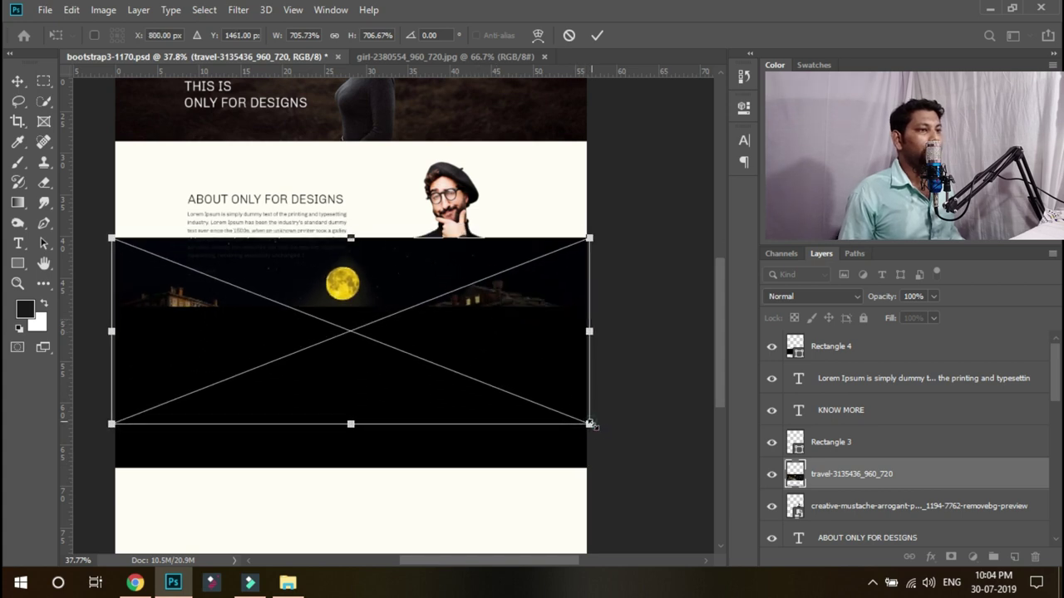
pyautogui.moveTo(589, 424); pyautogui.dragTo(593, 426)
pyautogui.press('Return')
# - Move the photo layer to the top, below the About section, clipped into the black band
pyautogui.moveTo(904, 485); pyautogui.dragTo(889, 351)
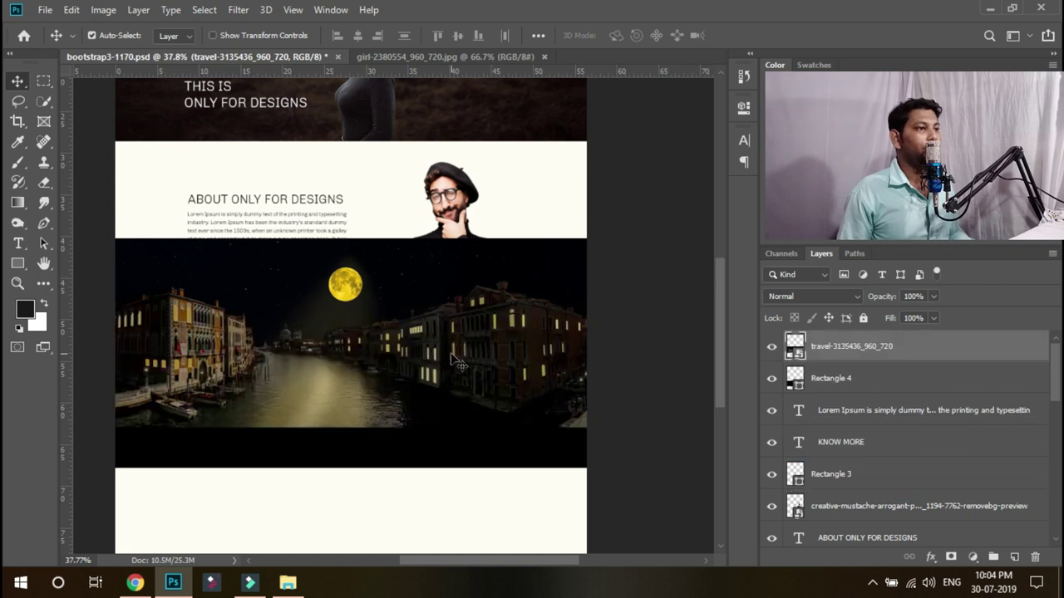
pyautogui.moveTo(457, 363); pyautogui.dragTo(459, 404)
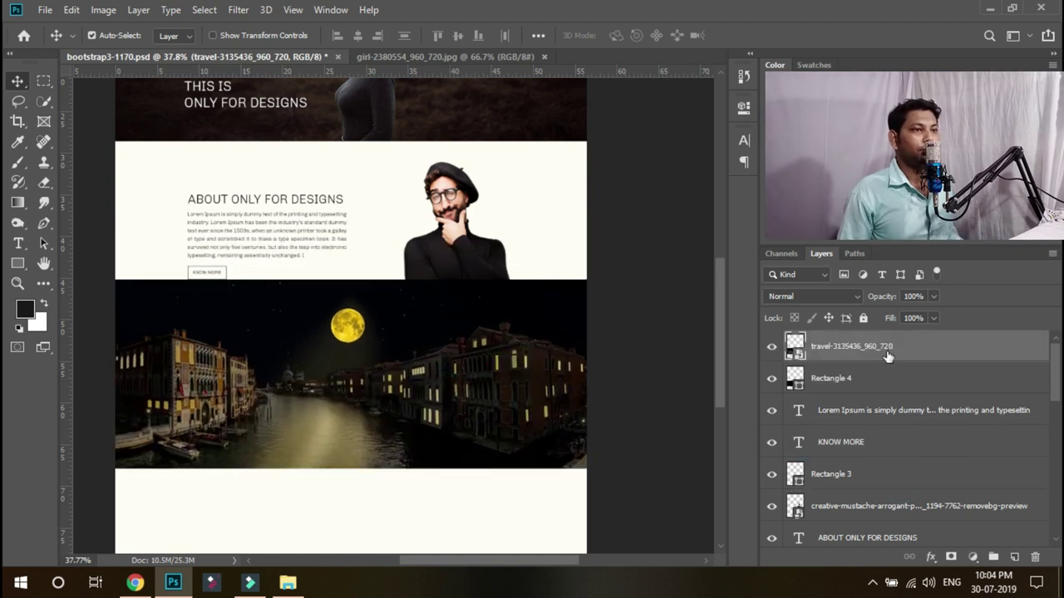
pyautogui.moveTo(890, 360); pyautogui.dragTo(890, 368)
# - Move the Venice night photo slightly lower within the banner band
pyautogui.moveTo(572, 374); pyautogui.dragTo(514, 436)
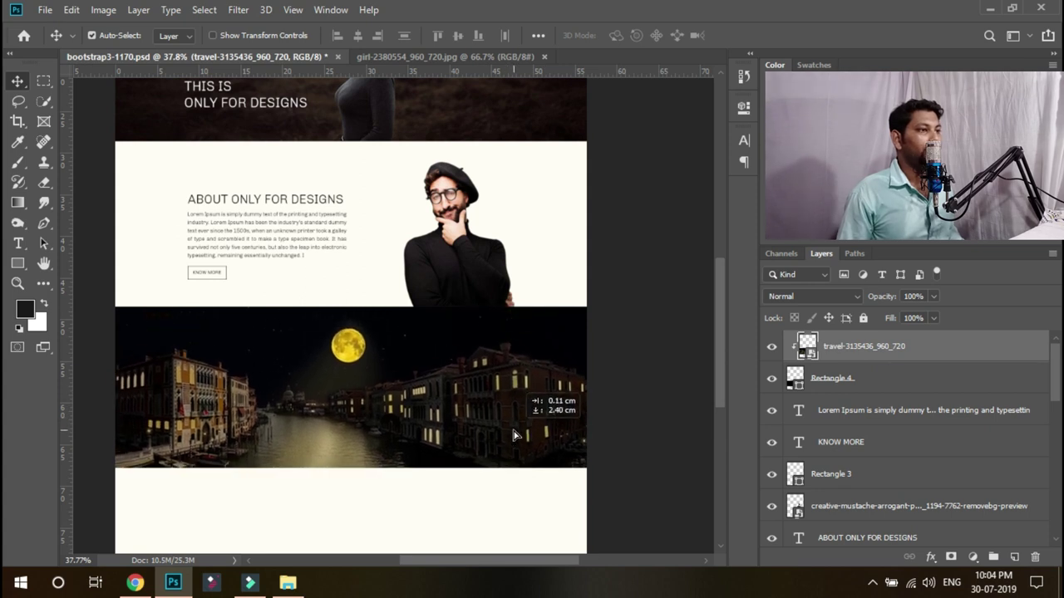
pyautogui.scroll(-2, 407, 363)
pyautogui.scroll(2, 407, 364)
pyautogui.moveTo(480, 468); pyautogui.dragTo(479, 482)
pyautogui.scroll(-1, 486, 445)
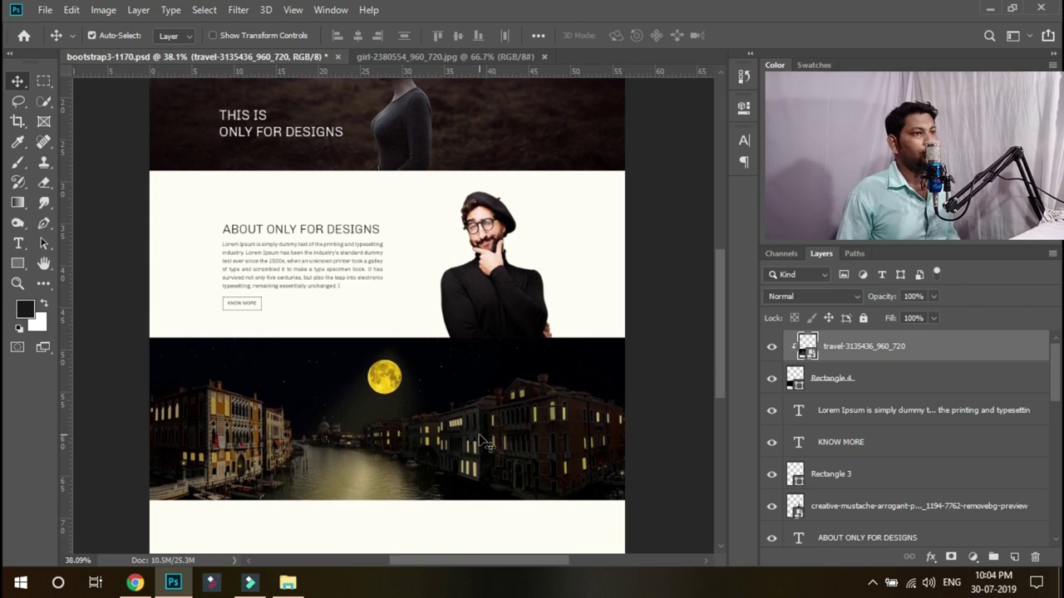
pyautogui.scroll(-2, 486, 436)
pyautogui.scroll(-2, 484, 427)
pyautogui.scroll(1, 430, 289)
pyautogui.scroll(-1, 430, 288)
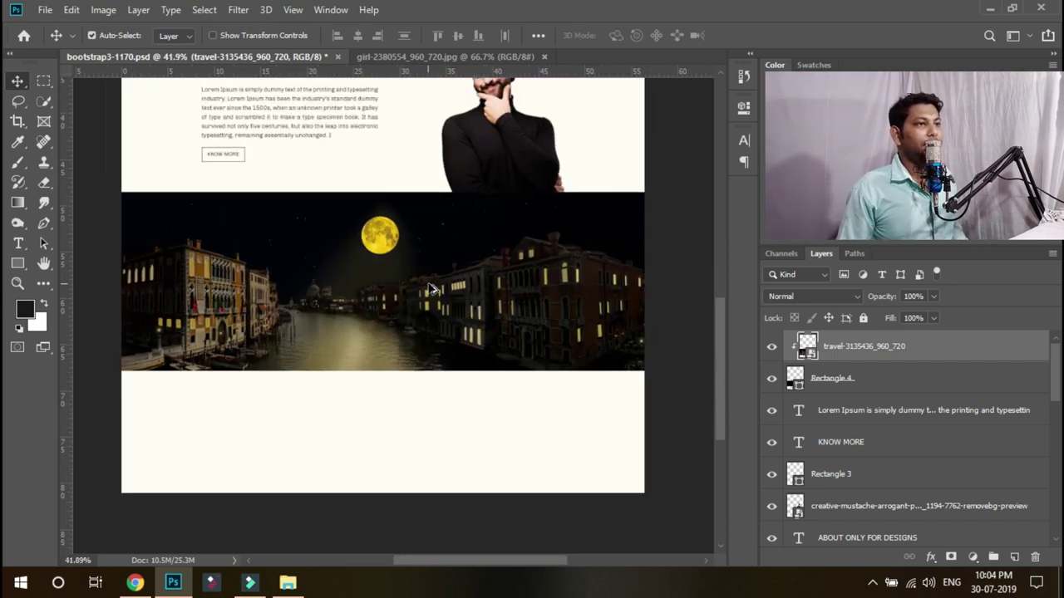
pyautogui.scroll(-1, 432, 289)
pyautogui.scroll(-1, 436, 287)
pyautogui.scroll(1, 440, 287)
pyautogui.scroll(1, 440, 287)
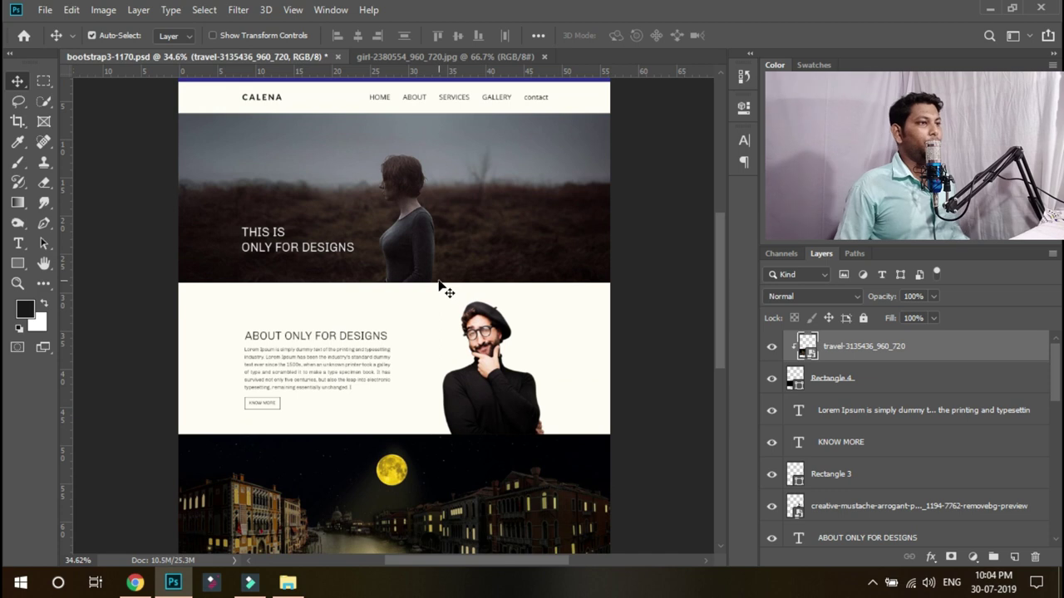
pyautogui.scroll(1, 441, 287)
pyautogui.scroll(-1, 442, 291)
pyautogui.scroll(-2, 445, 318)
pyautogui.scroll(1, 315, 337)
pyautogui.scroll(-1, 324, 336)
pyautogui.scroll(1, 520, 304)
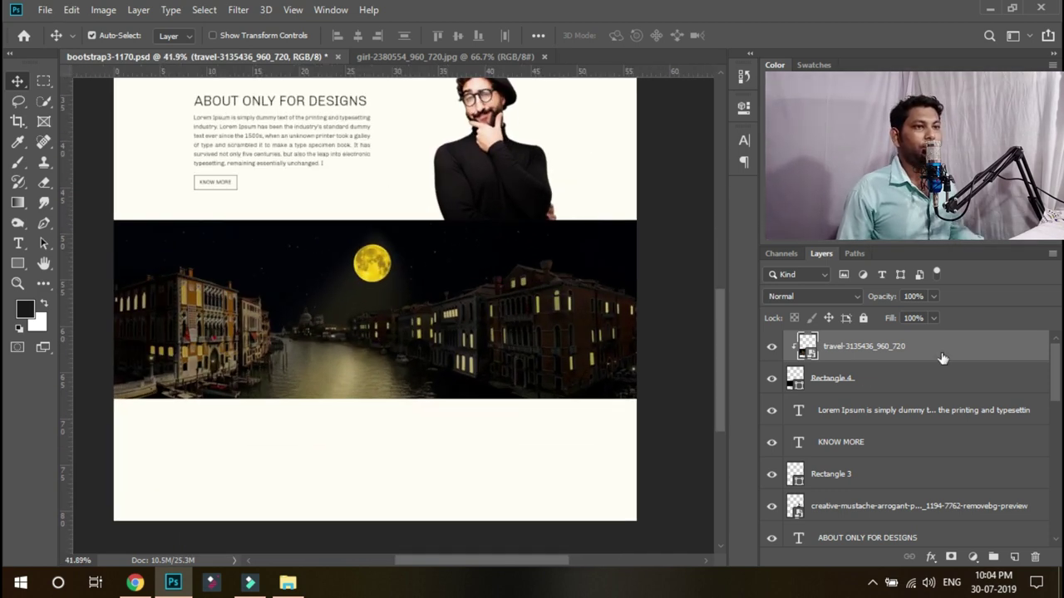
# - Lower the Venice photo layer's opacity to 60% to darken it
pyautogui.moveTo(871, 300); pyautogui.dragTo(873, 302)
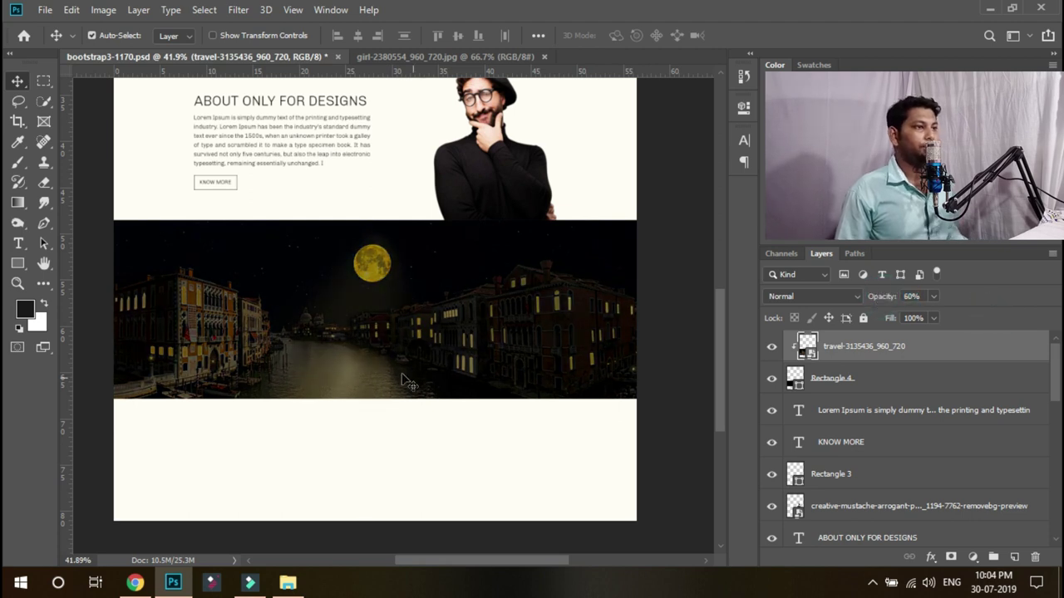
pyautogui.scroll(1, 355, 324)
pyautogui.scroll(-1, 357, 325)
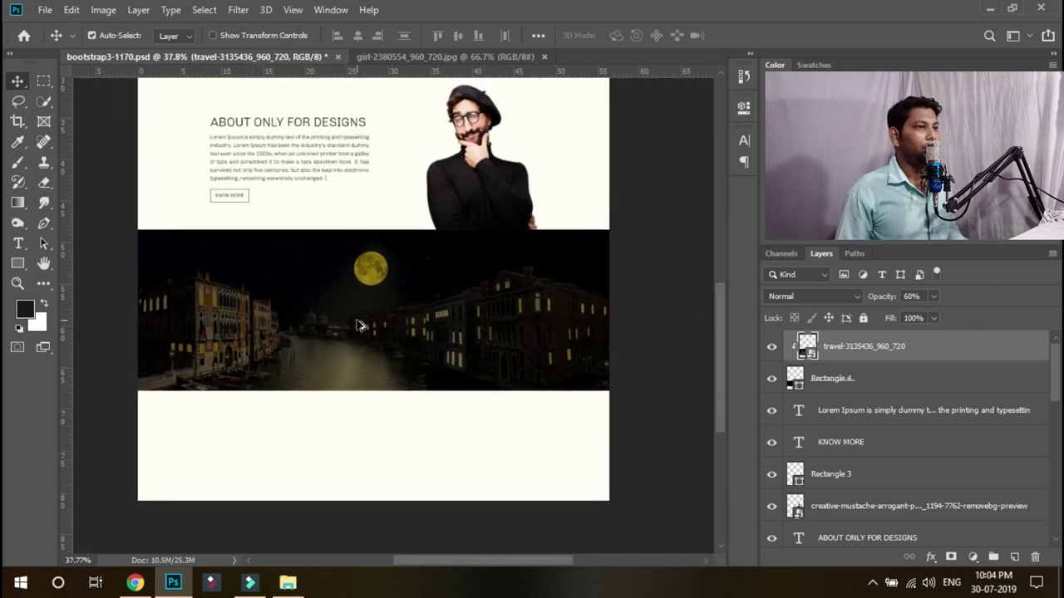
pyautogui.scroll(1, 390, 317)
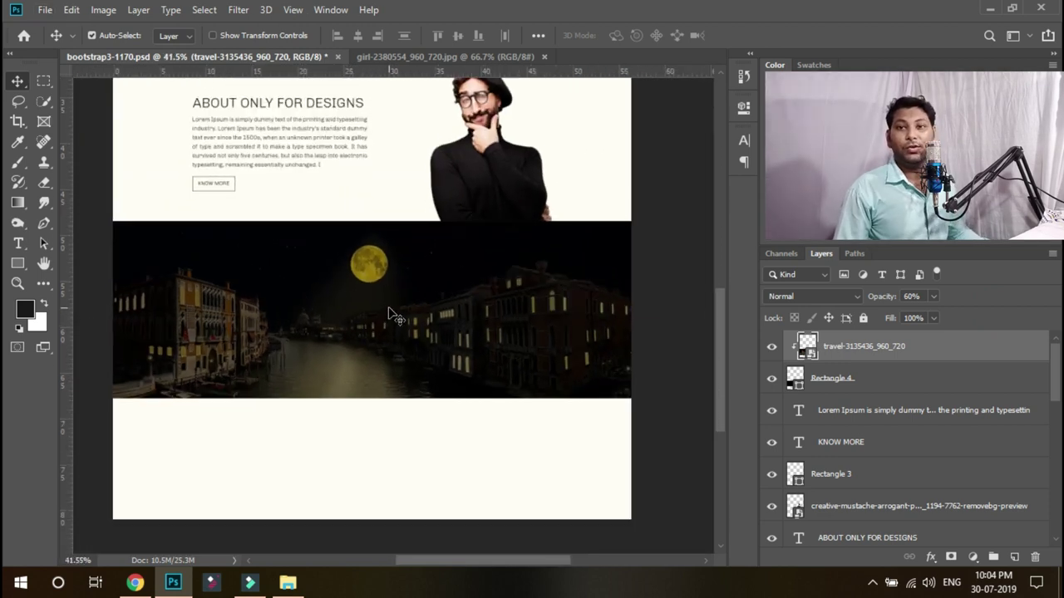
pyautogui.scroll(2, 308, 261)
pyautogui.scroll(2, 363, 266)
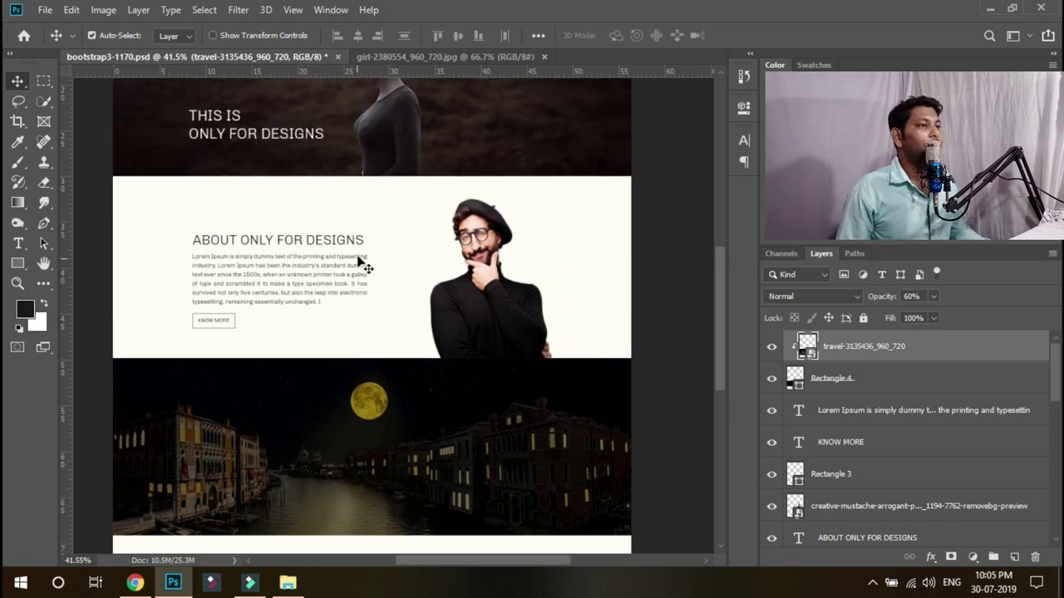
pyautogui.scroll(5, 359, 258)
pyautogui.scroll(2, 357, 249)
pyautogui.scroll(-3, 349, 323)
pyautogui.scroll(-2, 410, 283)
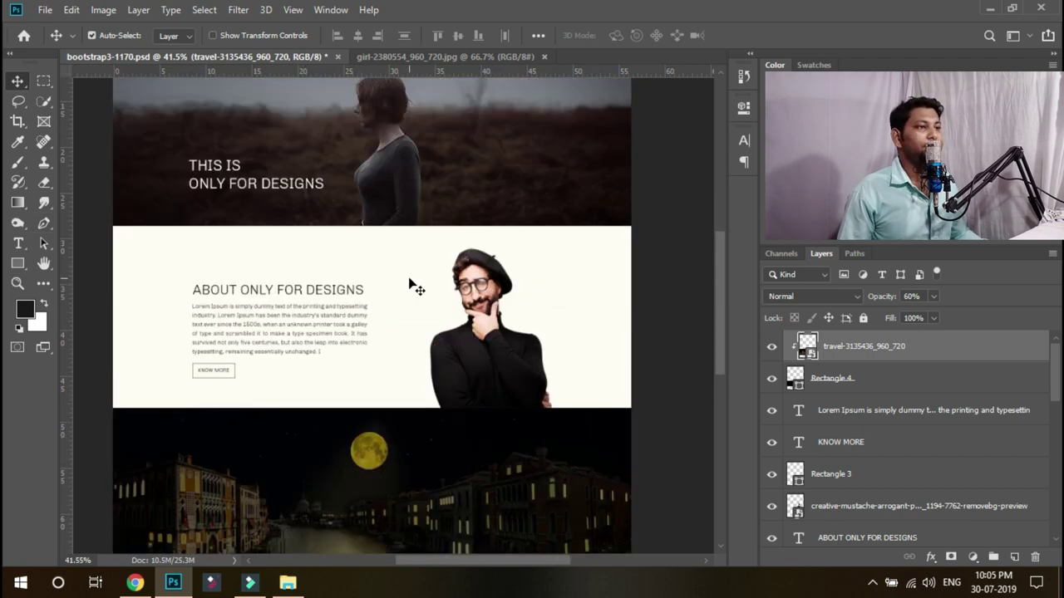
pyautogui.scroll(-2, 426, 301)
pyautogui.scroll(-1, 431, 297)
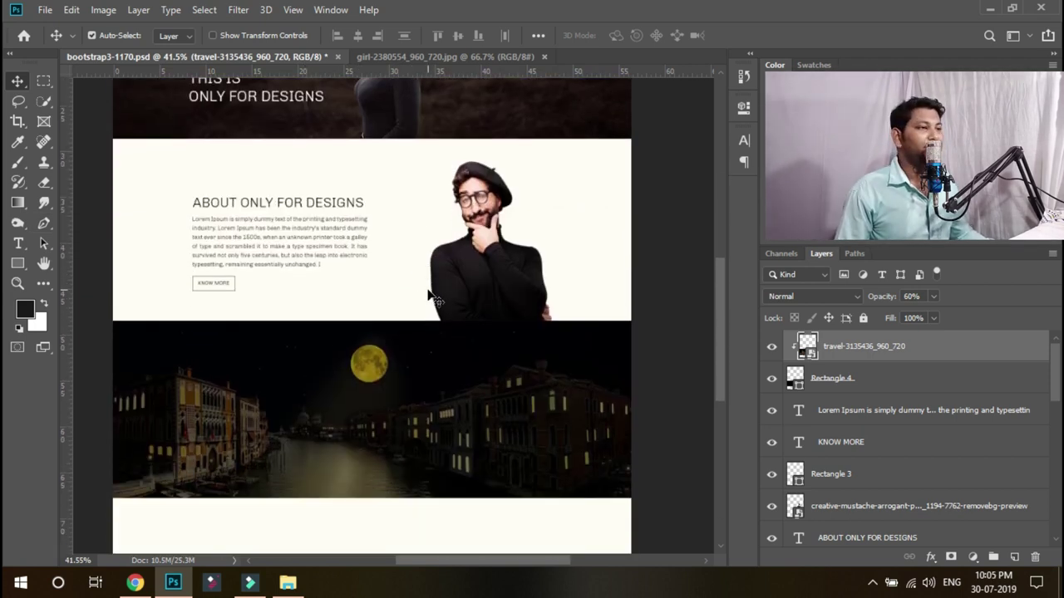
pyautogui.scroll(-3, 399, 331)
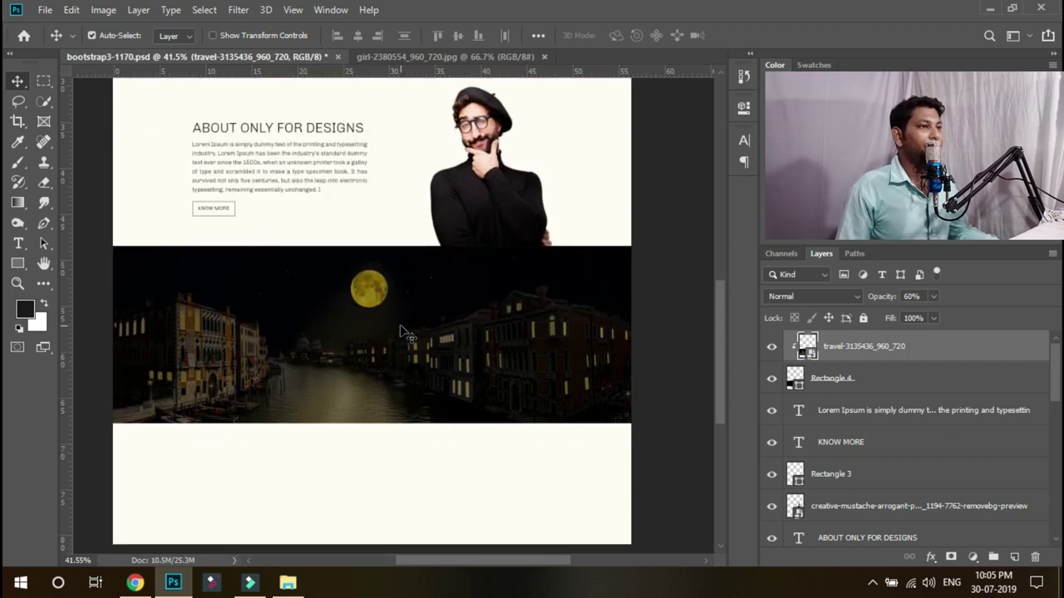
pyautogui.scroll(-2, 83, 297)
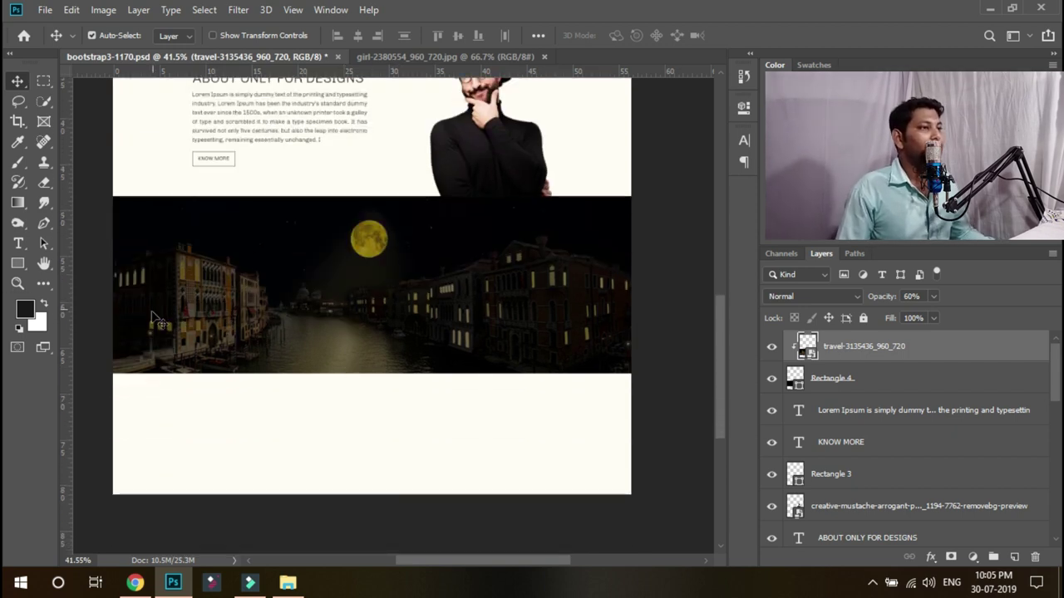
# - Show the column guides and start a Chivo Light 18 pt text layer at the banner's top left
pyautogui.hotkey('ctrl', ';')
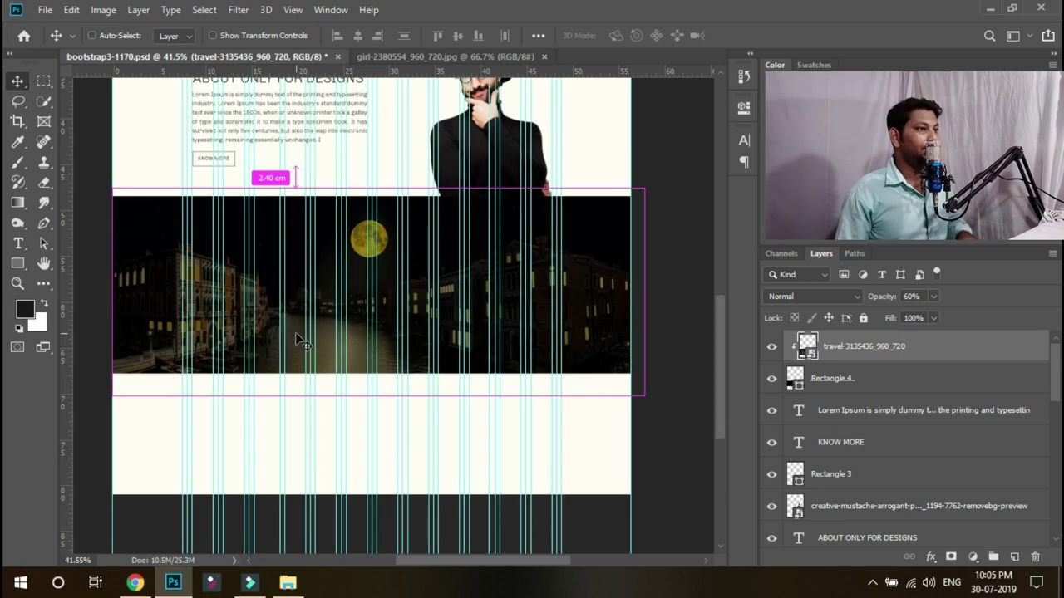
pyautogui.scroll(2, 286, 291)
pyautogui.scroll(-1, 285, 292)
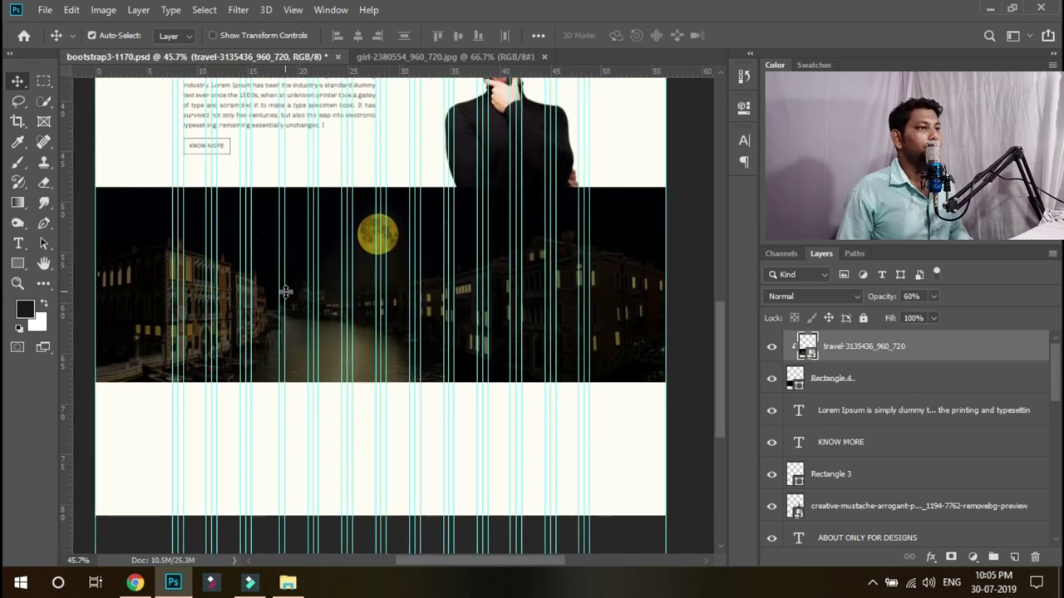
pyautogui.click(18, 242)
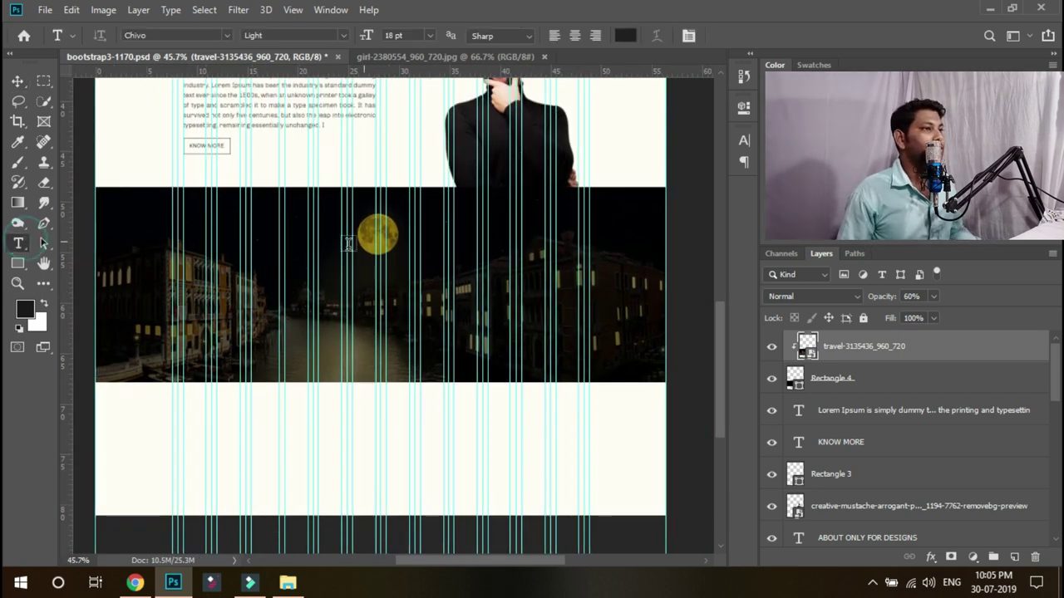
pyautogui.click(193, 238)
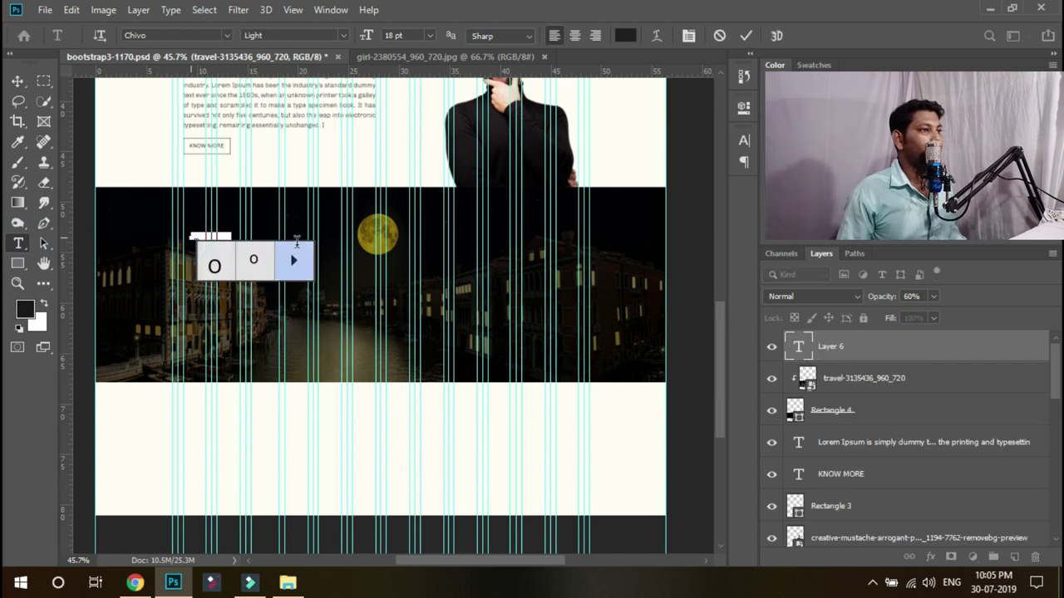
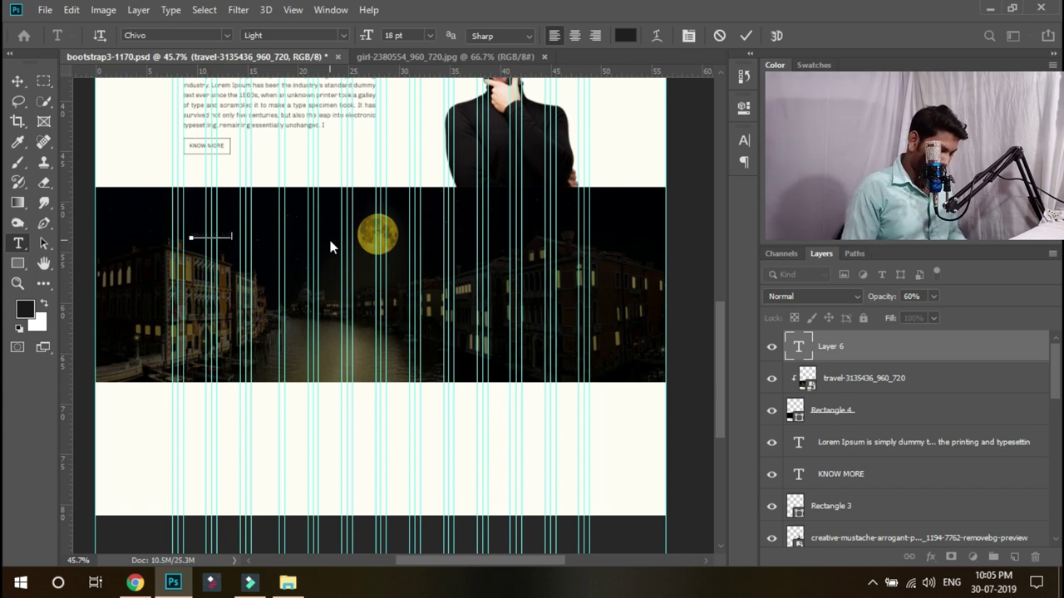
# - Make the WHAT WE DO ? heading white and 30 pt, then commit it
pyautogui.write('Lorem Ipsum')
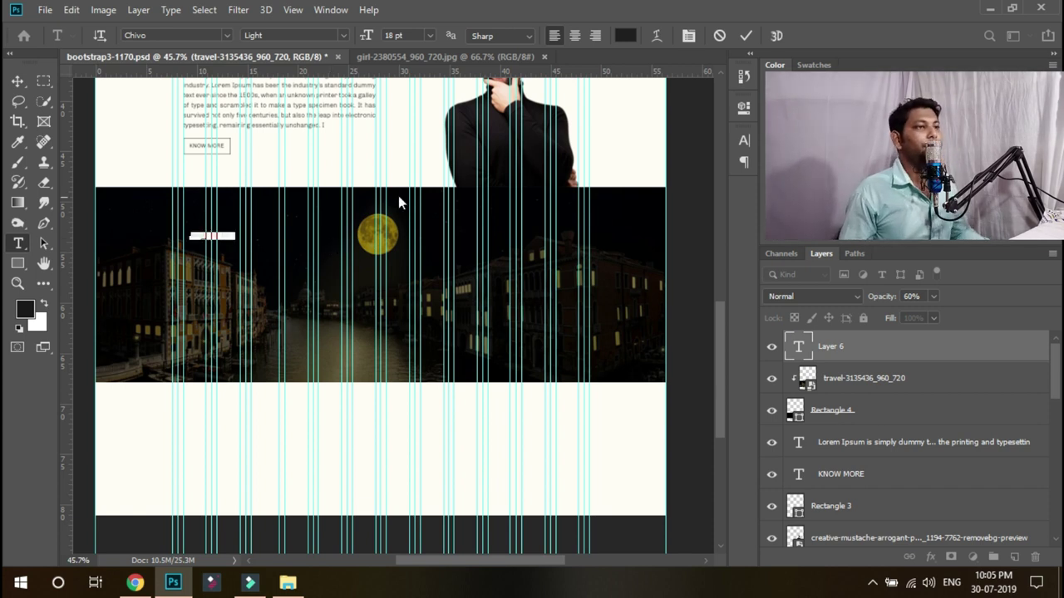
pyautogui.scroll(1, 398, 196)
pyautogui.click(632, 36)
pyautogui.click(650, 226)
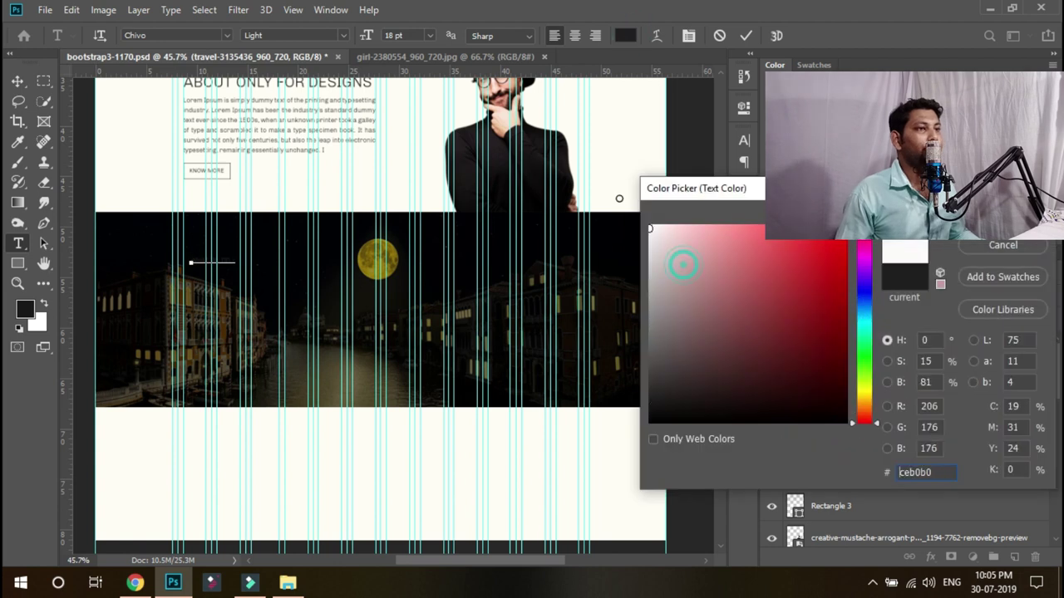
pyautogui.click(1003, 216)
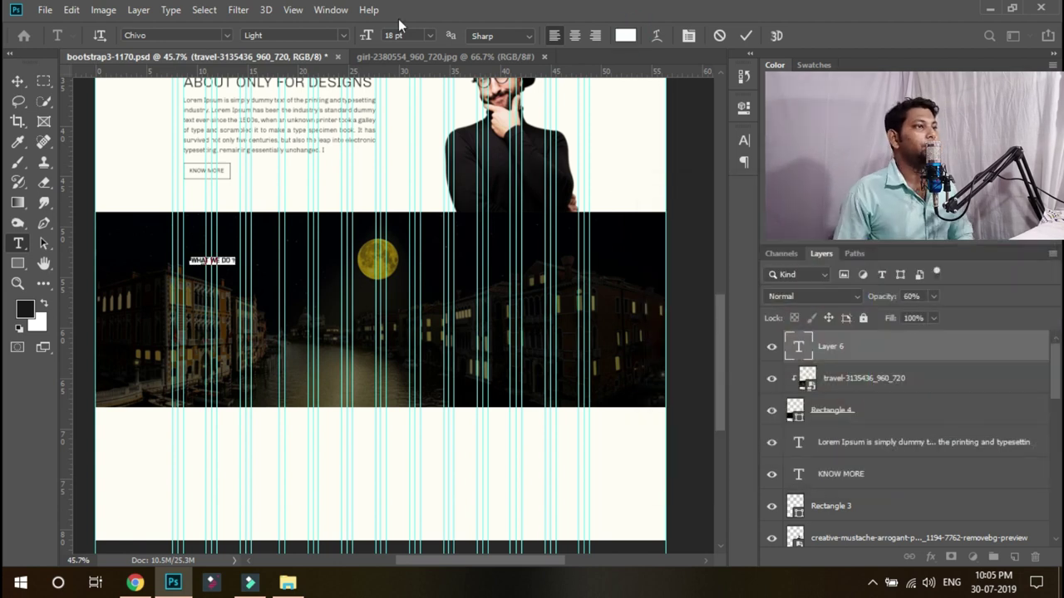
pyautogui.click(397, 32)
pyautogui.press('Up')
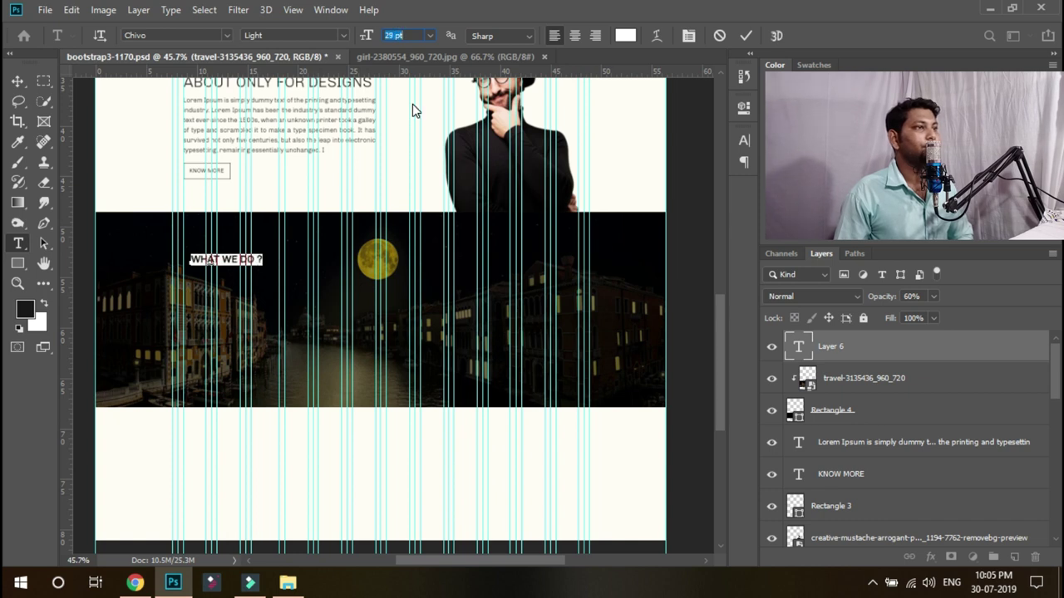
pyautogui.click(746, 35)
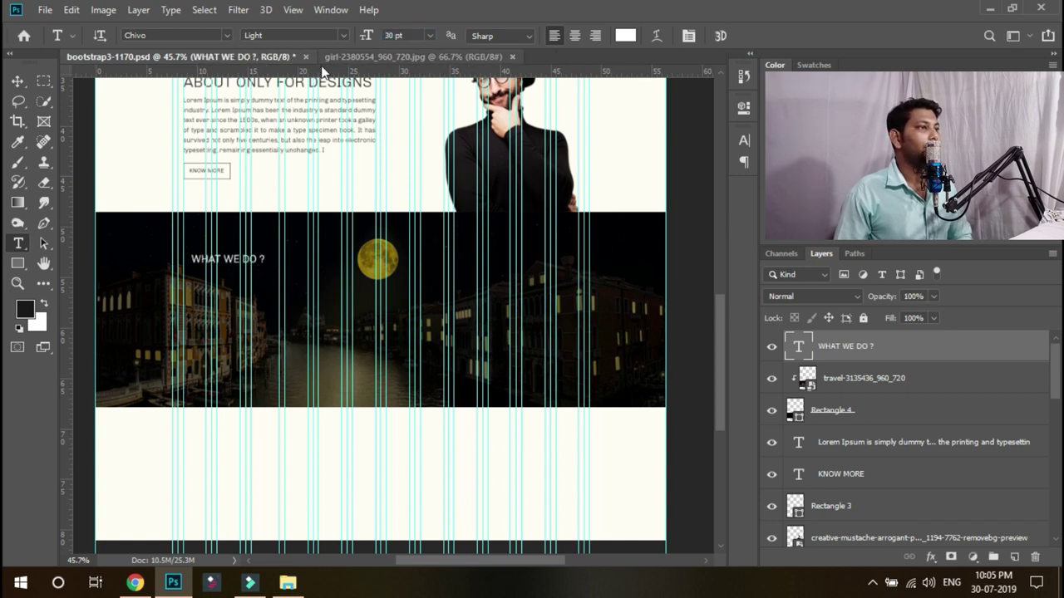
pyautogui.click(17, 80)
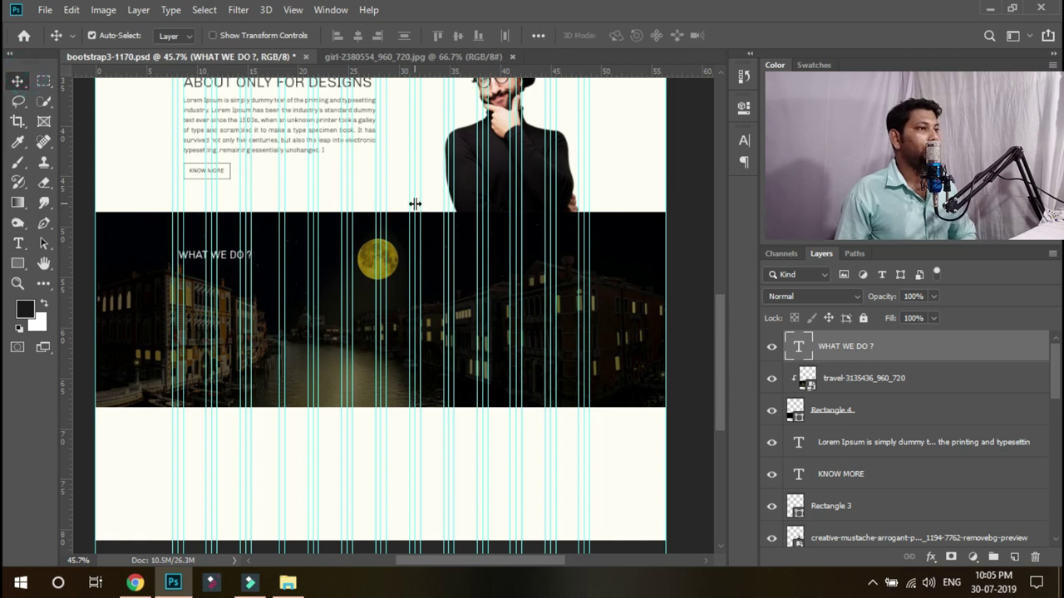
# - Copy the Lorem Ipsum paragraph beneath the WHAT WE DO ? heading, above the travel image layer
pyautogui.scroll(1, 258, 150)
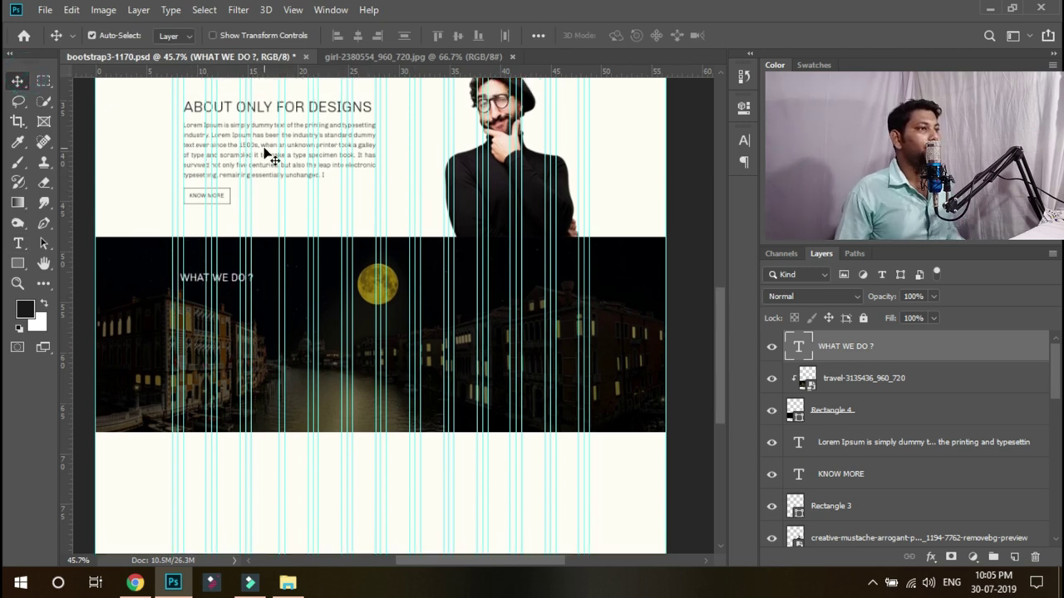
pyautogui.click(266, 154)
pyautogui.moveTo(266, 154); pyautogui.dragTo(265, 325)
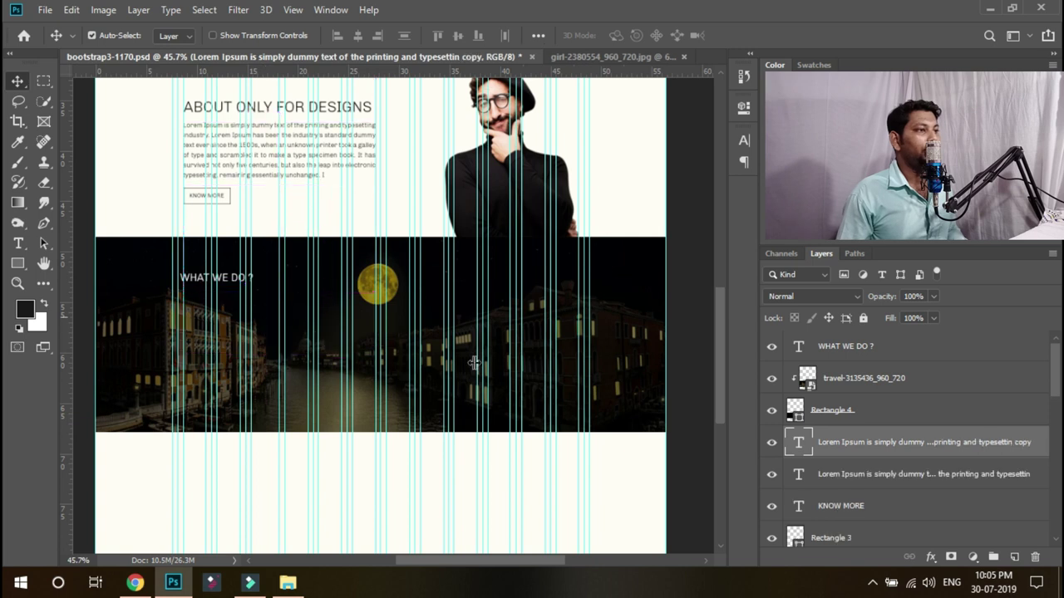
pyautogui.moveTo(896, 438)
pyautogui.mouseDown()
pyautogui.moveTo(897, 349)
pyautogui.moveTo(898, 364)
pyautogui.mouseUp()
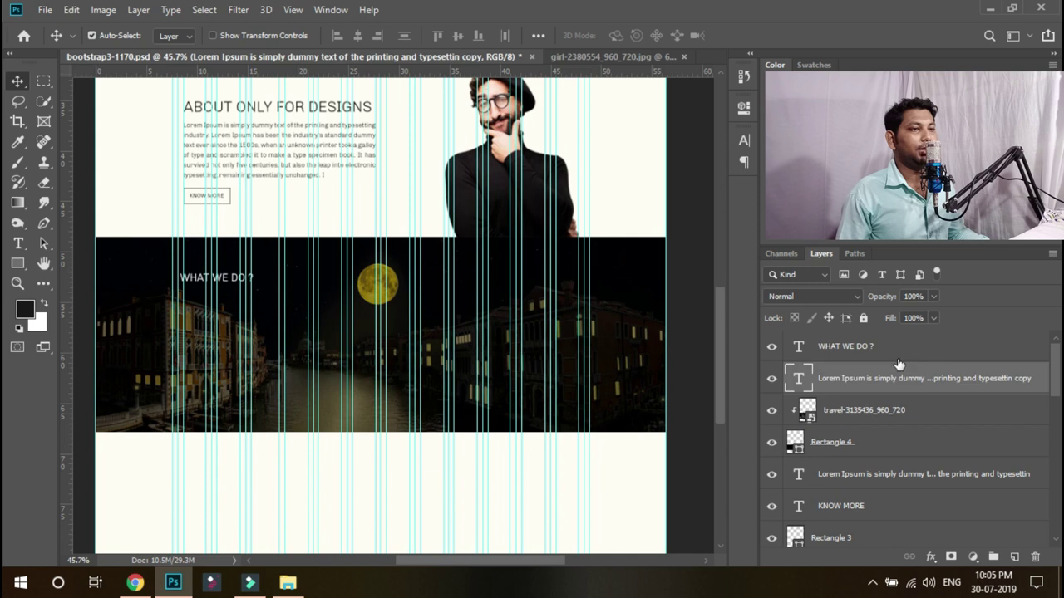
pyautogui.doubleClick(292, 312)
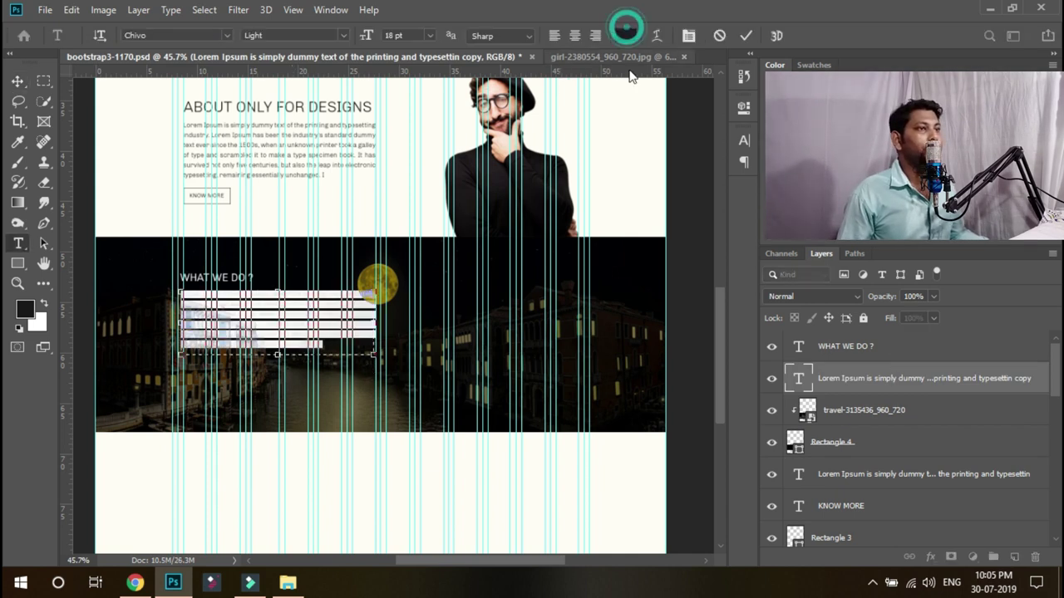
pyautogui.click(747, 34)
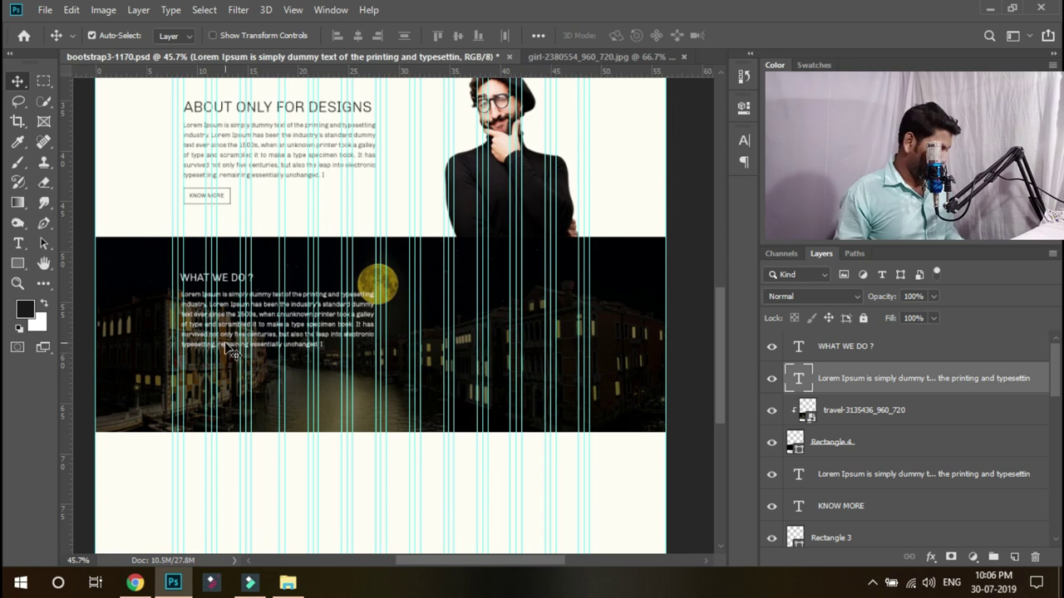
pyautogui.scroll(2, 237, 351)
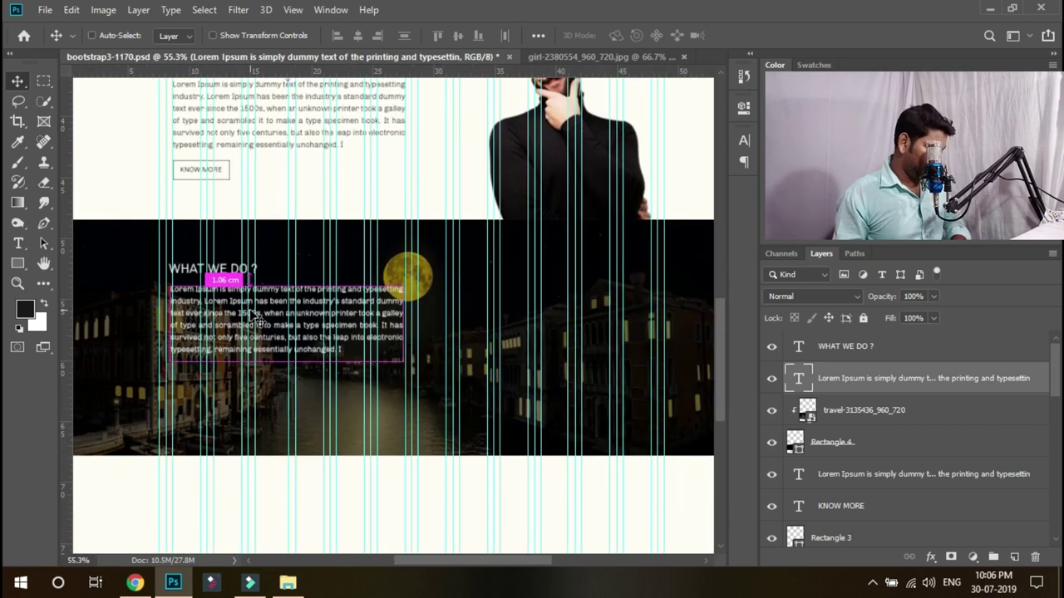
# - Hide the guides and move the Lorem Ipsum paragraph further below the heading
pyautogui.hotkey('ctrl', ';')
pyautogui.scroll(1, 253, 324)
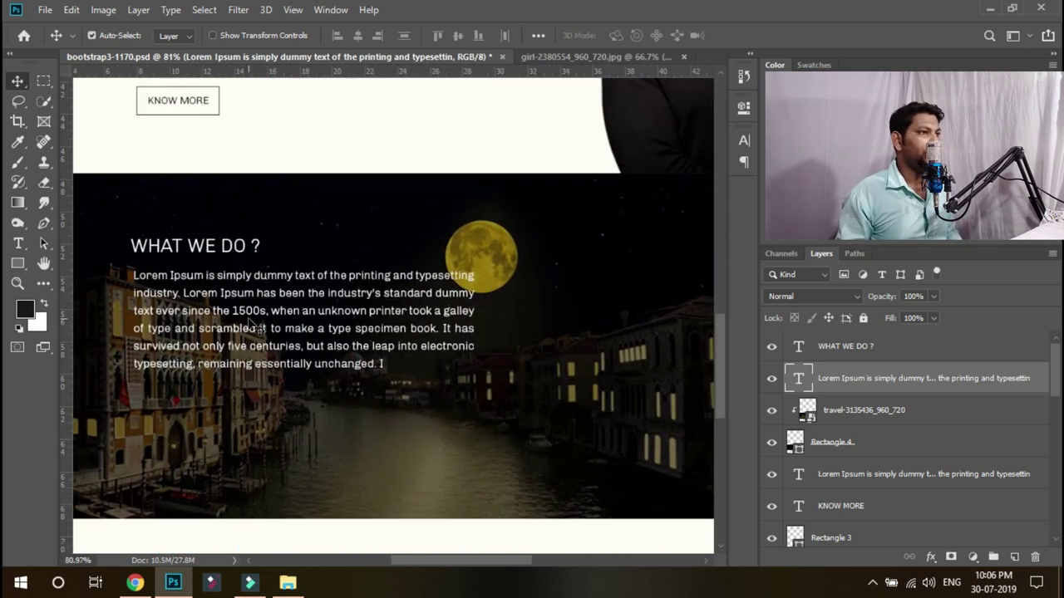
pyautogui.scroll(1, 258, 323)
pyautogui.scroll(2, 264, 319)
pyautogui.scroll(-3, 293, 325)
pyautogui.scroll(-2, 295, 324)
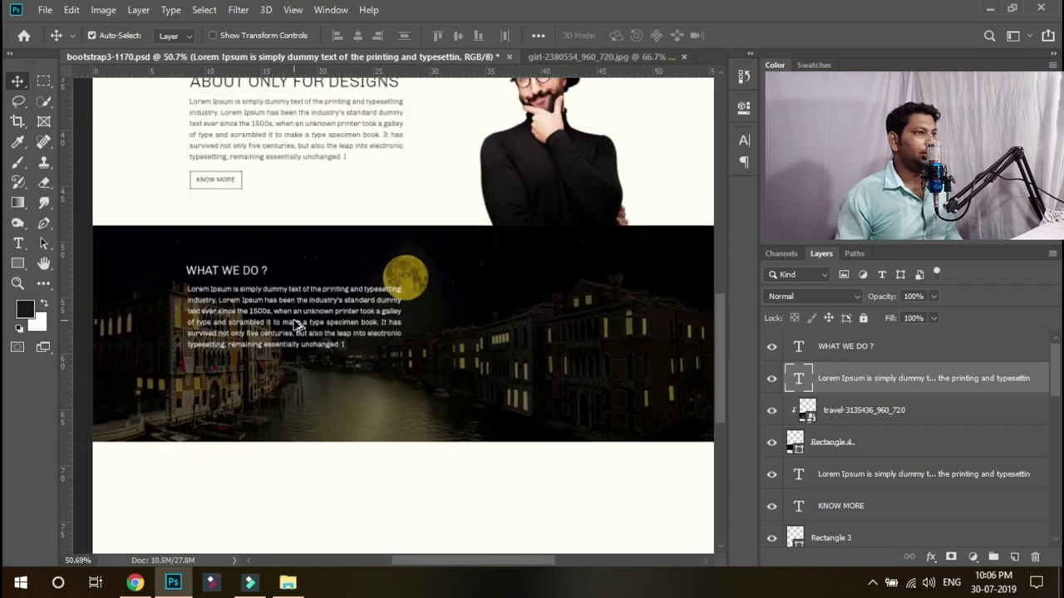
pyautogui.scroll(1, 296, 328)
pyautogui.press('Down')
pyautogui.press('Down')
pyautogui.click(232, 268)
pyautogui.press('Down')
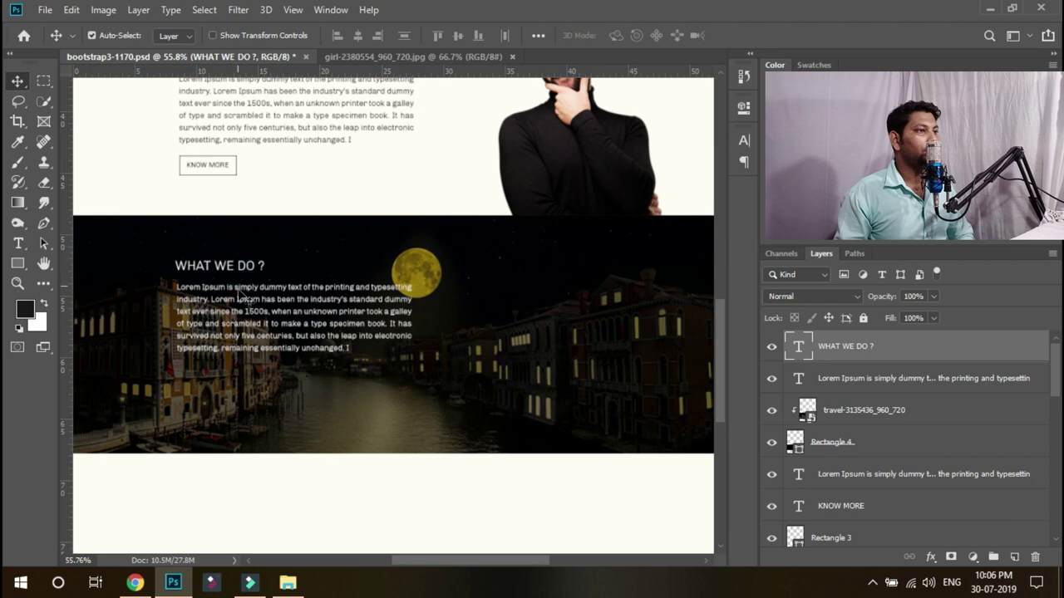
pyautogui.press('Down')
pyautogui.moveTo(251, 312); pyautogui.dragTo(267, 325)
# - Left-align the WHAT WE DO ? heading with its paragraph and show the guides again
pyautogui.click(237, 273)
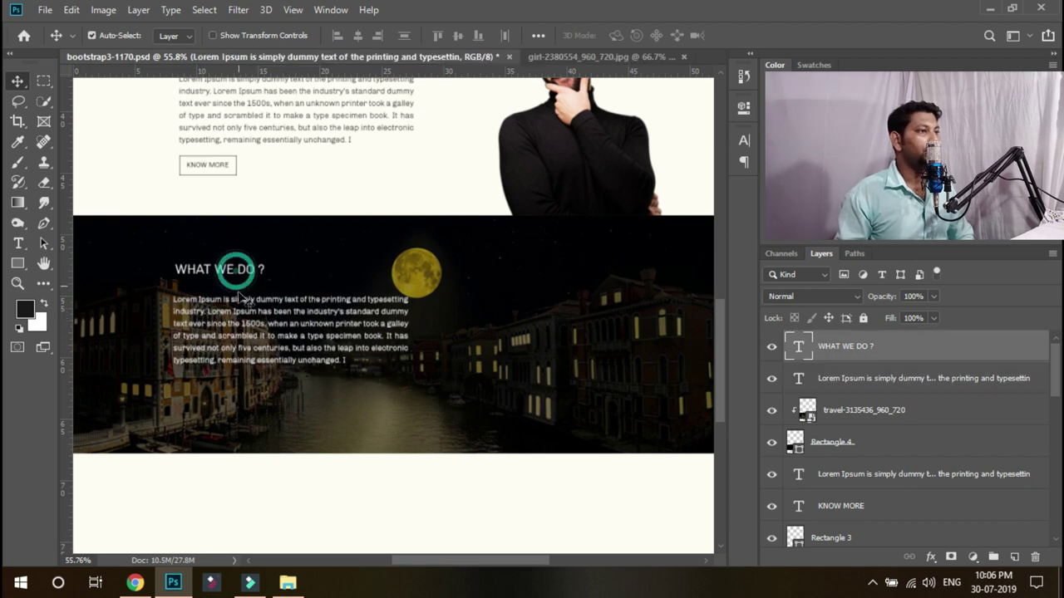
pyautogui.press('Down')
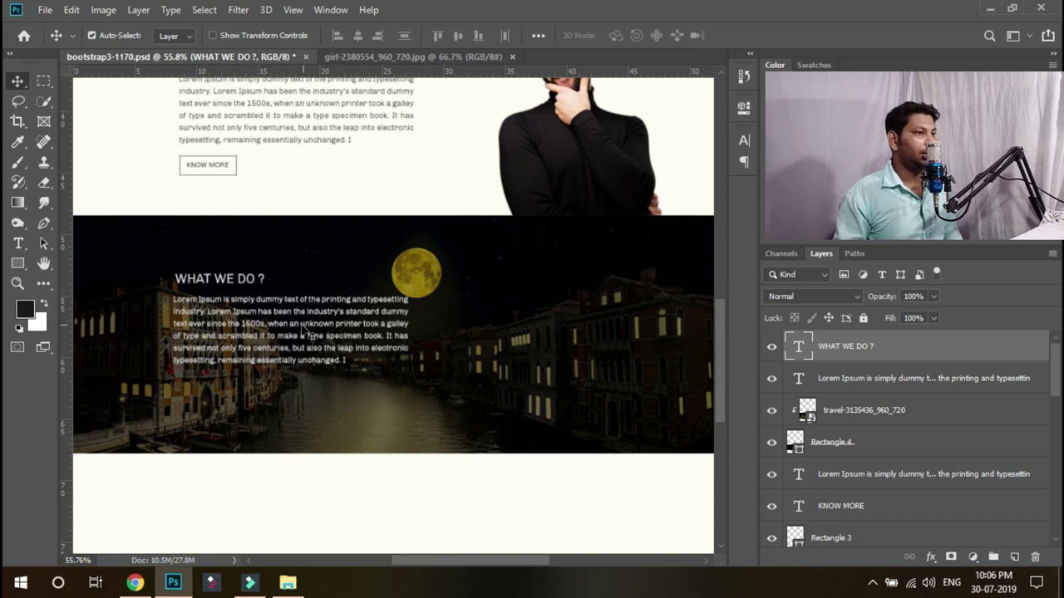
pyautogui.moveTo(307, 331); pyautogui.dragTo(305, 348)
pyautogui.click(249, 286)
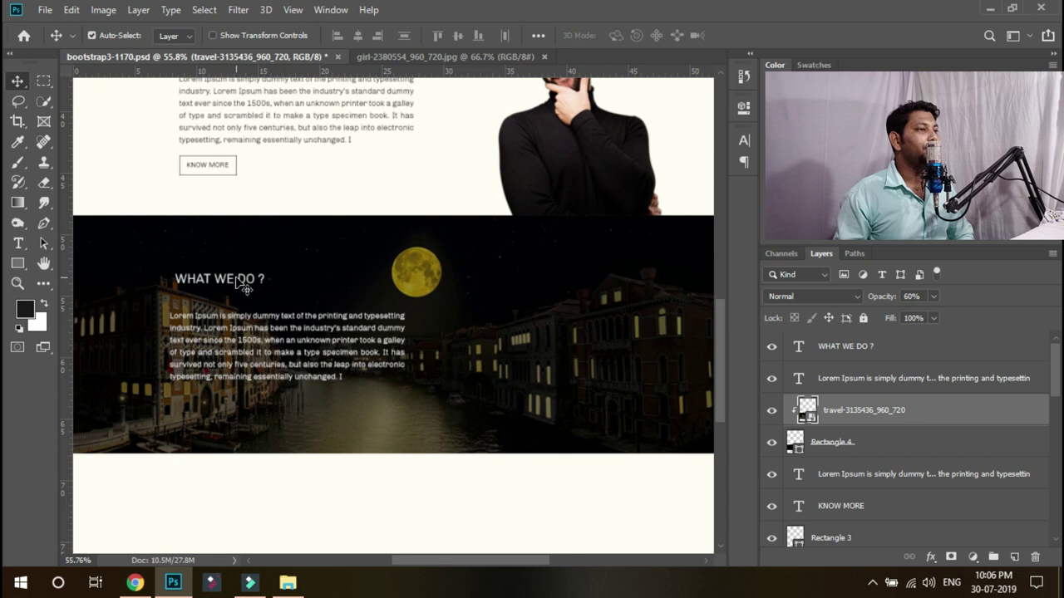
pyautogui.click(237, 279)
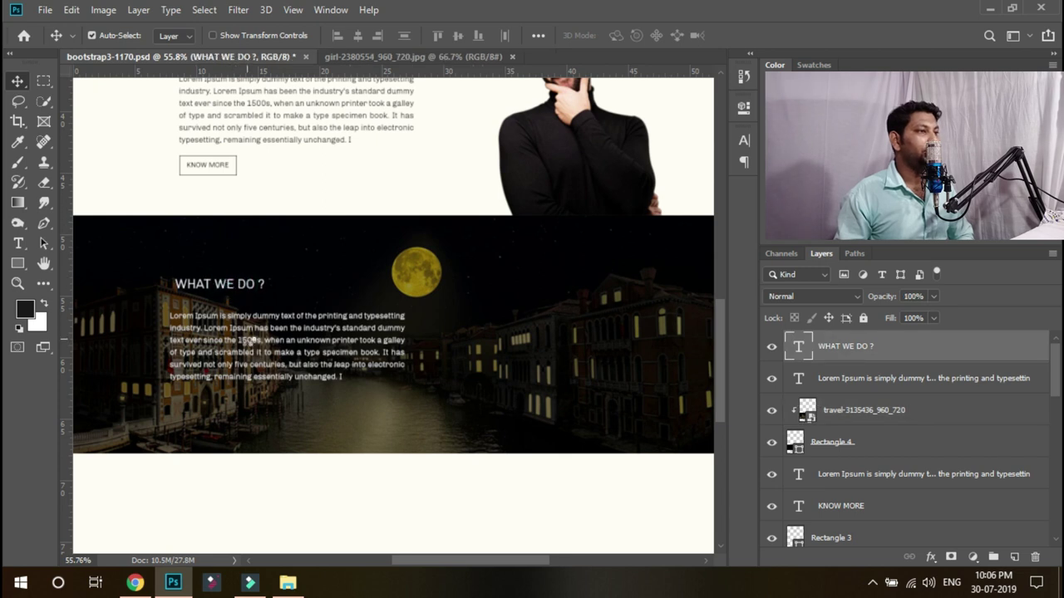
pyautogui.press('Left')
pyautogui.press('Left')
pyautogui.press('Left')
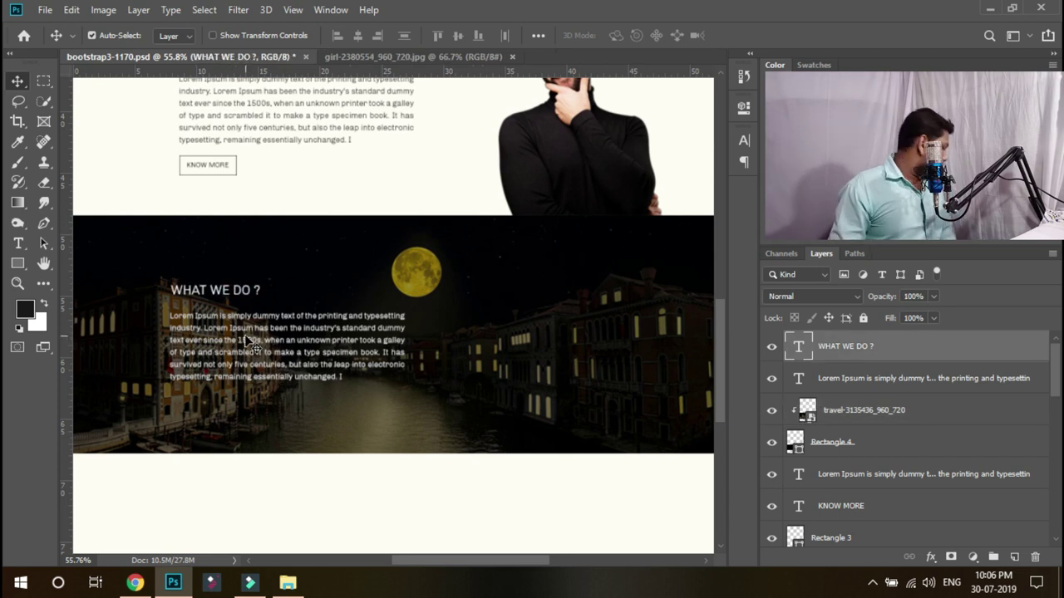
pyautogui.scroll(-3, 249, 329)
pyautogui.scroll(1, 333, 341)
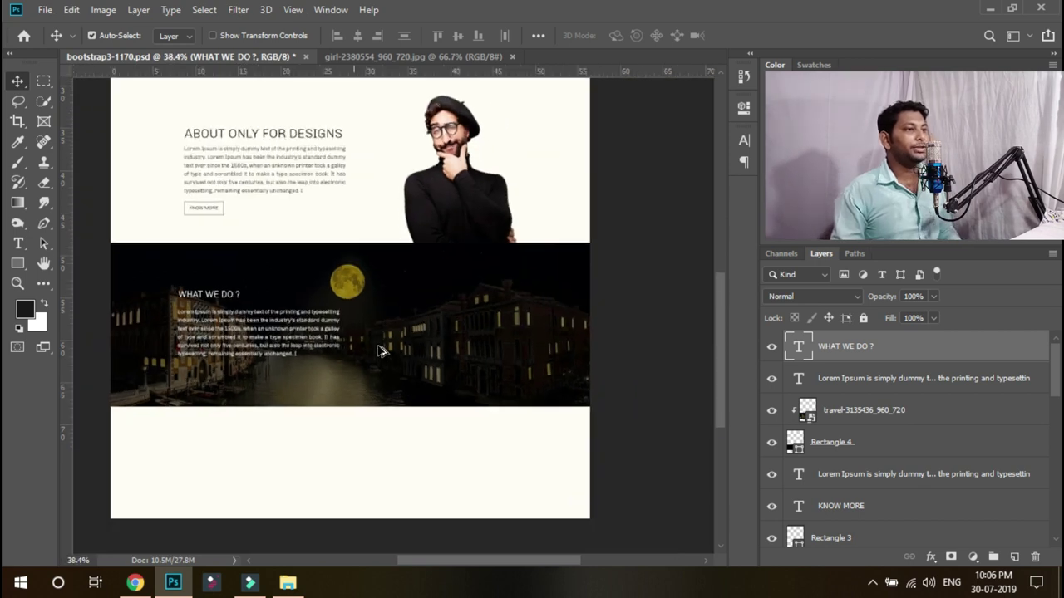
pyautogui.scroll(2, 357, 349)
pyautogui.scroll(1, 371, 355)
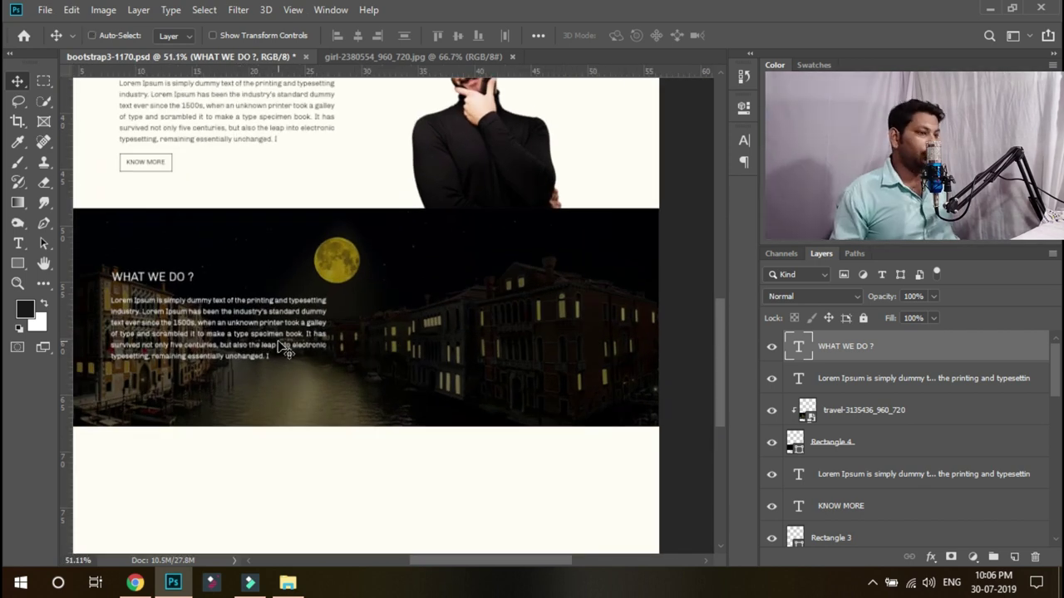
pyautogui.hotkey('ctrl', ';')
pyautogui.scroll(-1, 287, 340)
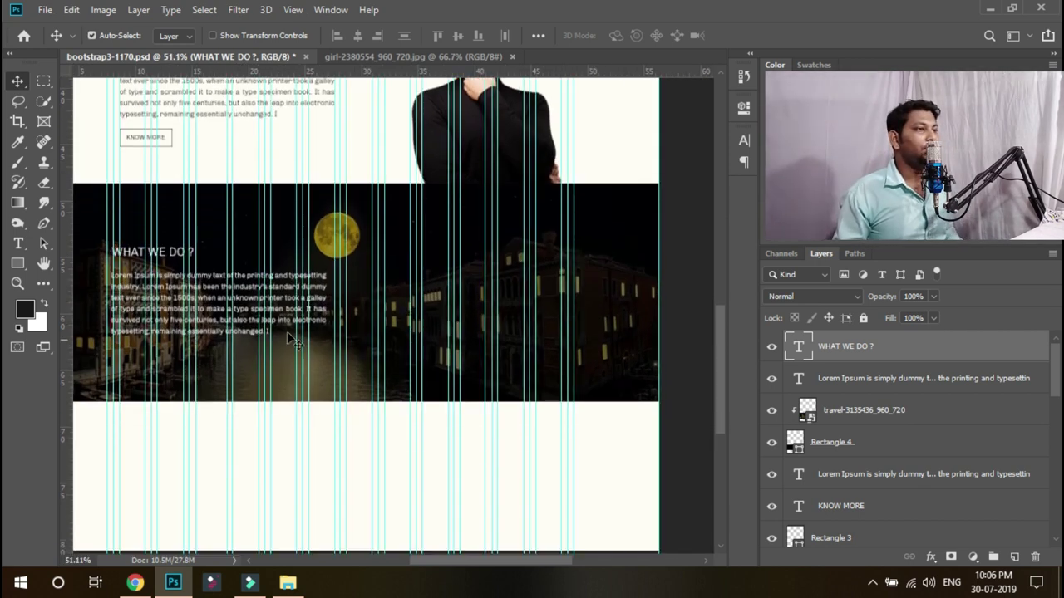
# - Duplicate the heading and paragraph into a right-hand column and shift the originals left
pyautogui.keyDown('ctrl'); pyautogui.click(918, 381); pyautogui.keyUp('ctrl')
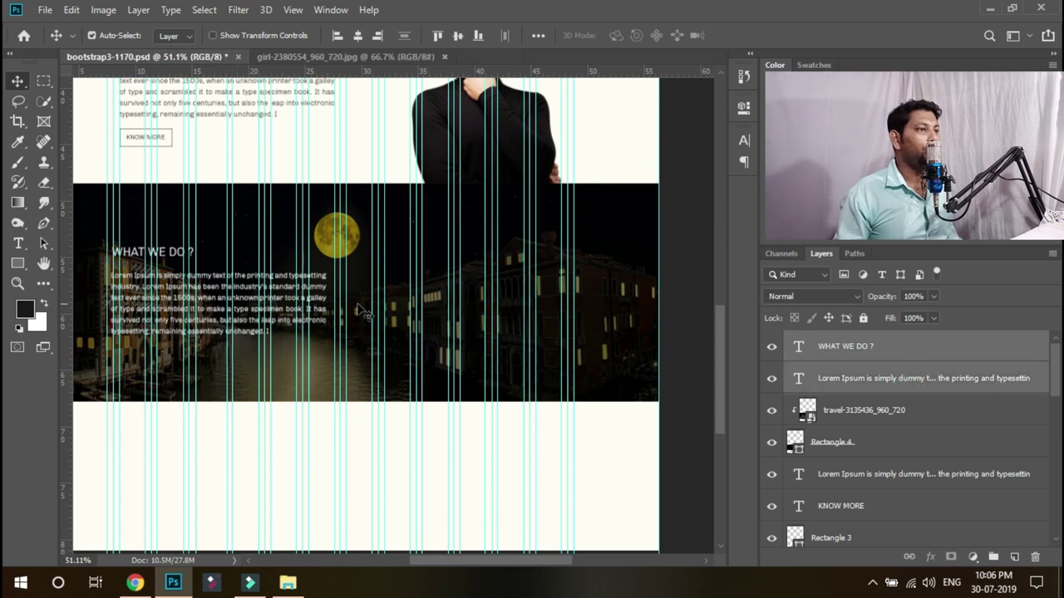
pyautogui.moveTo(250, 304); pyautogui.dragTo(479, 291)
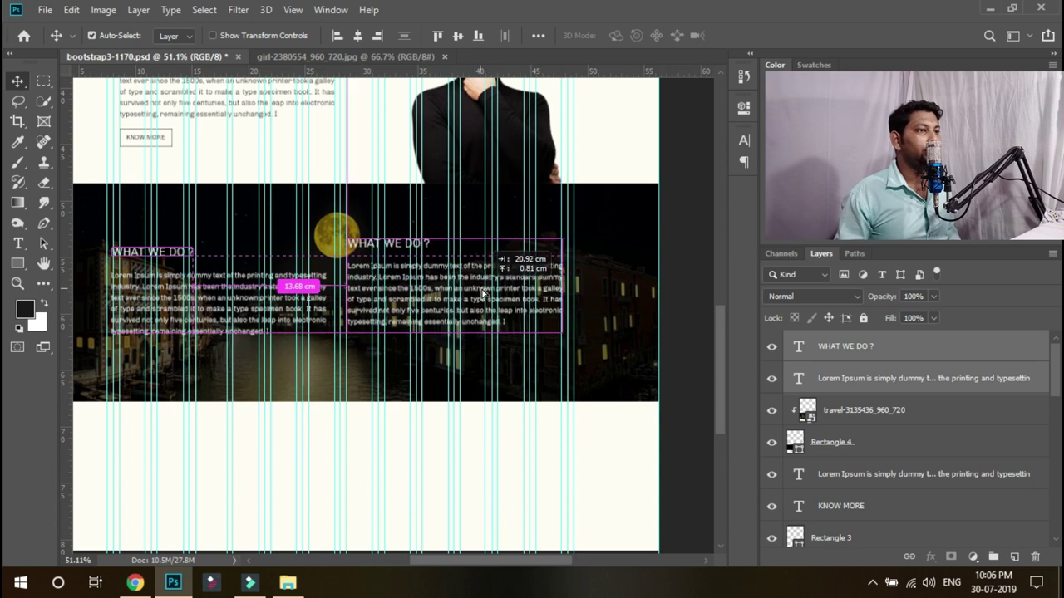
pyautogui.moveTo(480, 291); pyautogui.dragTo(491, 304)
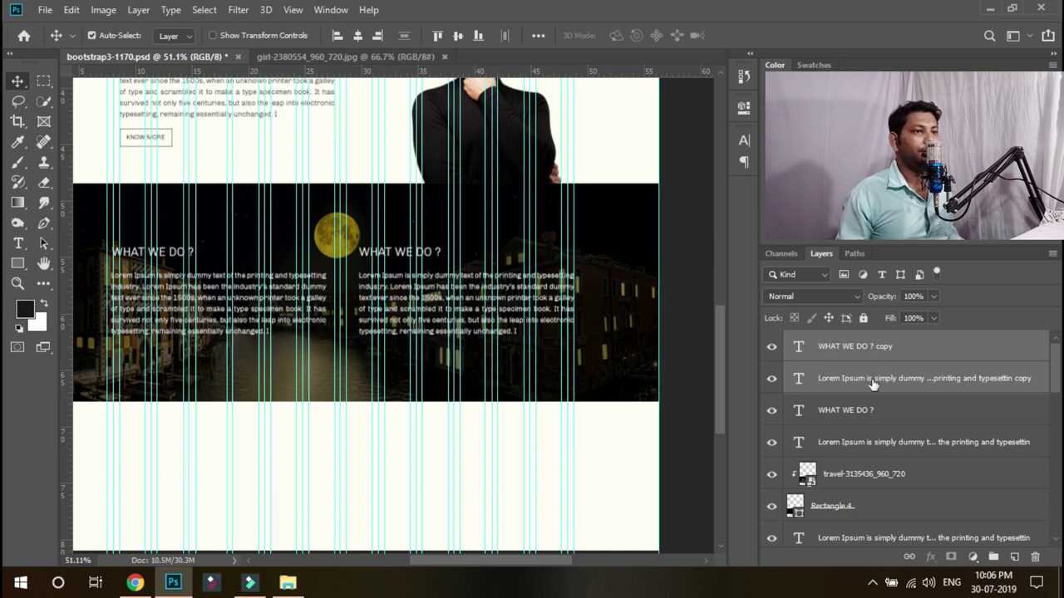
pyautogui.click(903, 422)
pyautogui.keyDown('shift'); pyautogui.click(915, 445); pyautogui.keyUp('shift')
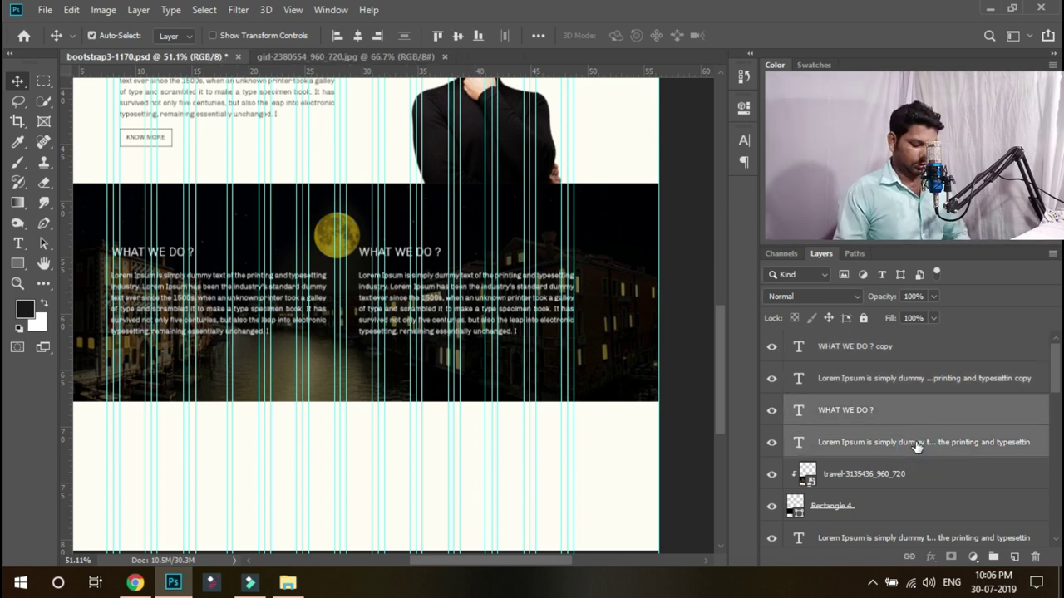
pyautogui.hotkey('shift', 'Left')
pyautogui.hotkey('shift', 'Left')
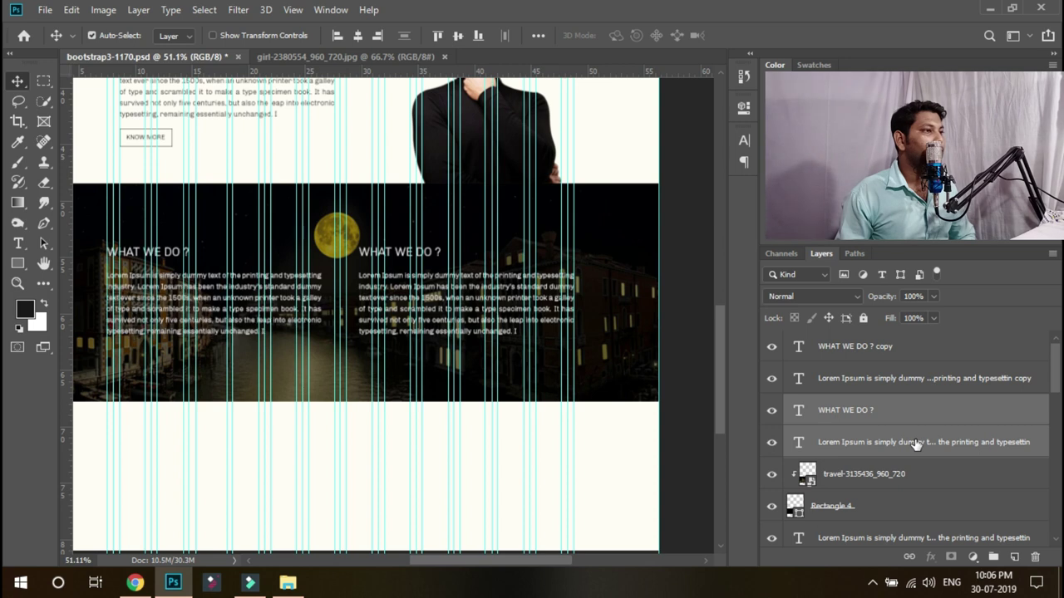
pyautogui.doubleClick(413, 251)
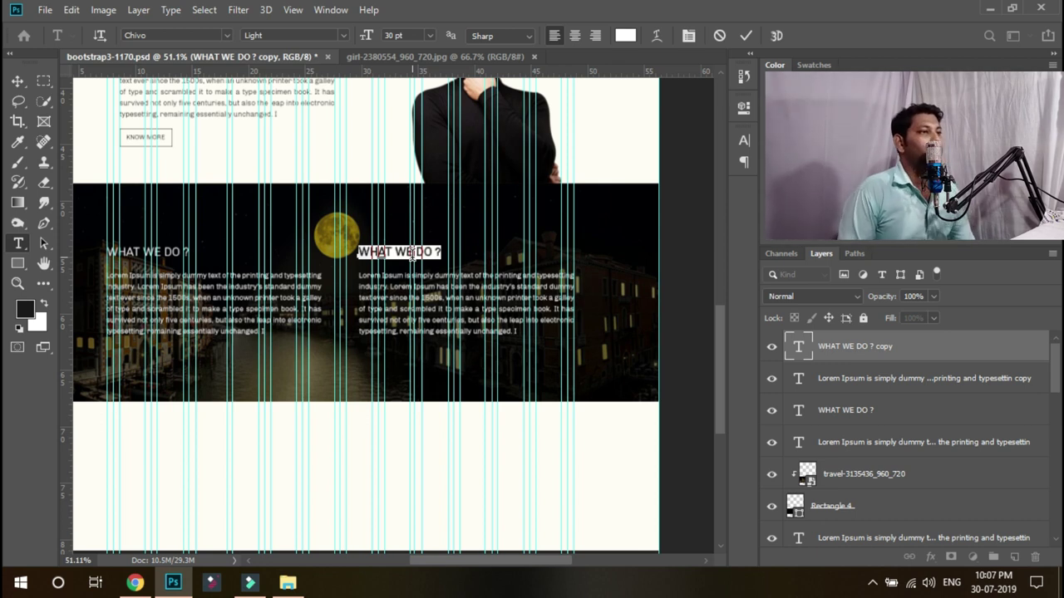
# - Retitle the right-hand heading 'WHO WE ARE ?' and hide the guides
pyautogui.write('WHO ')
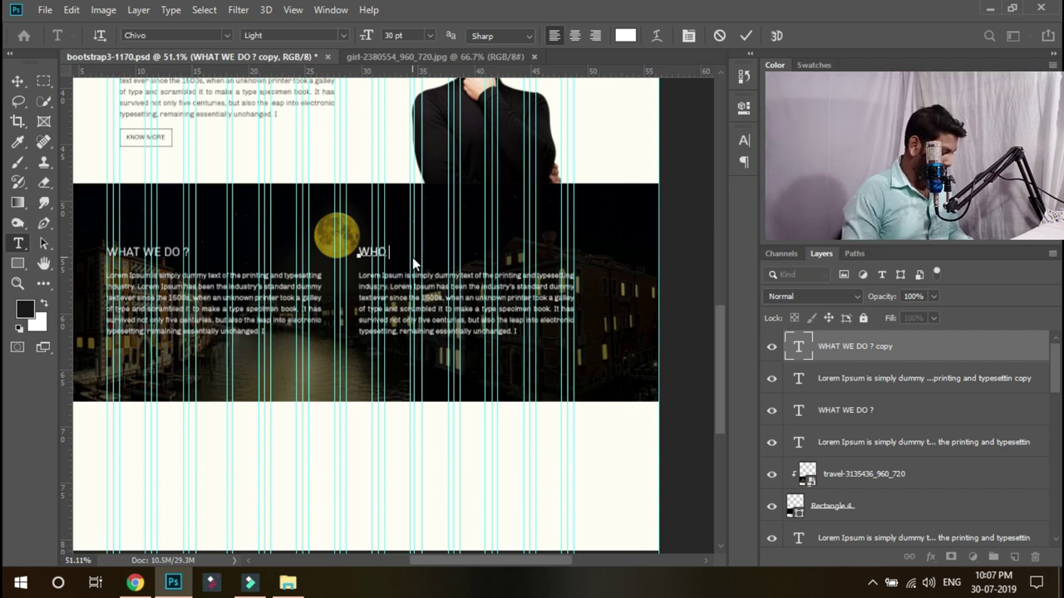
pyautogui.write('WE')
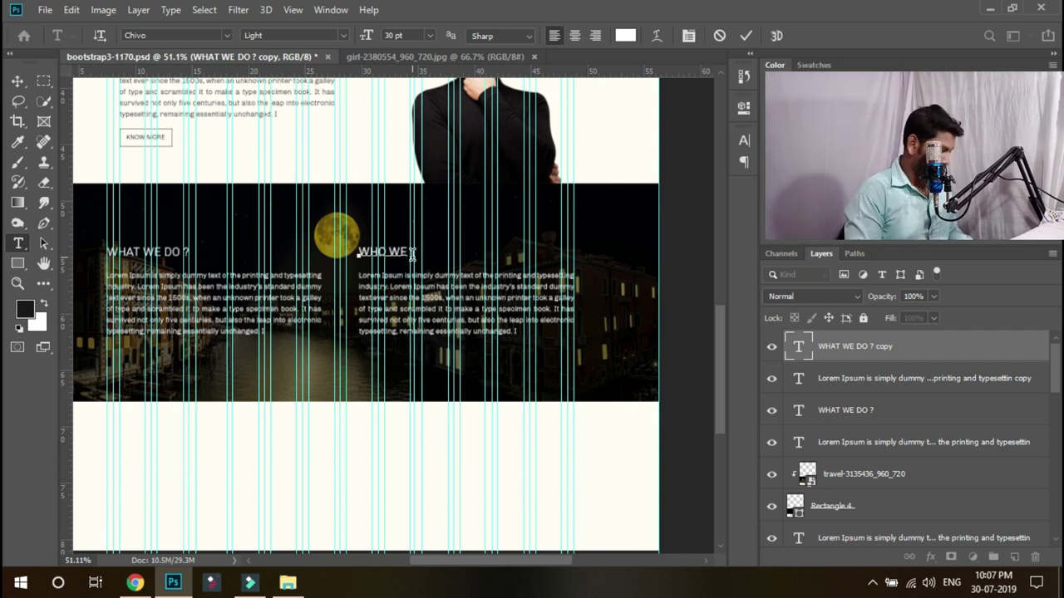
pyautogui.write(' ARE ')
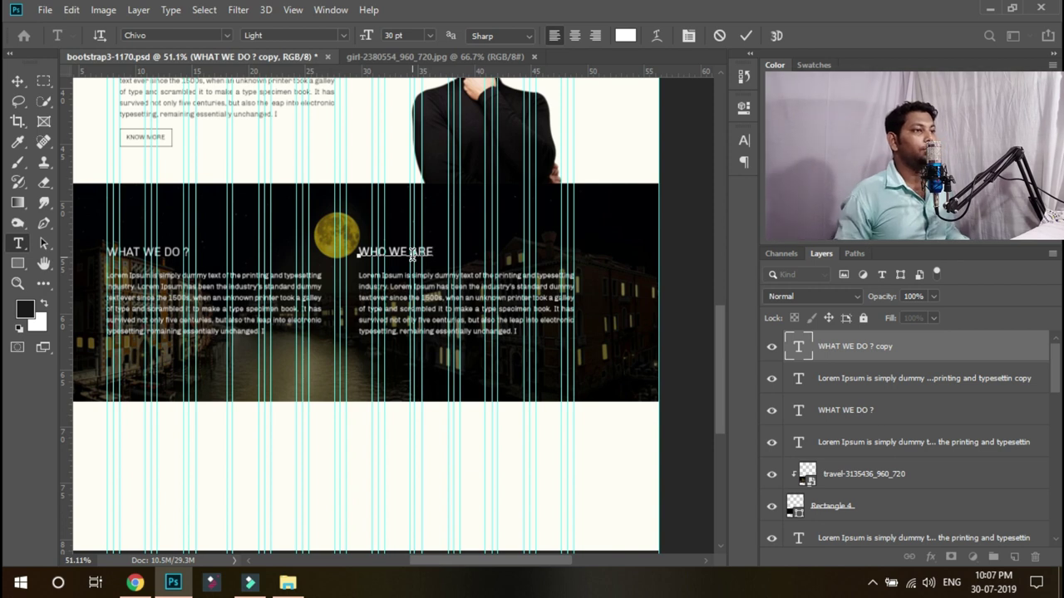
pyautogui.write('?')
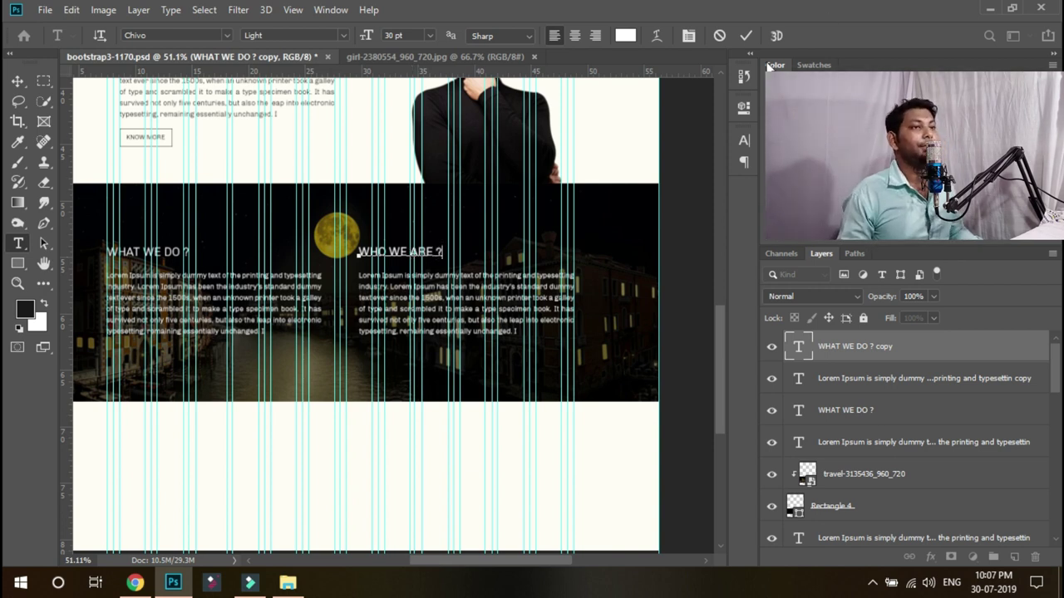
pyautogui.click(17, 81)
pyautogui.scroll(-3, 438, 337)
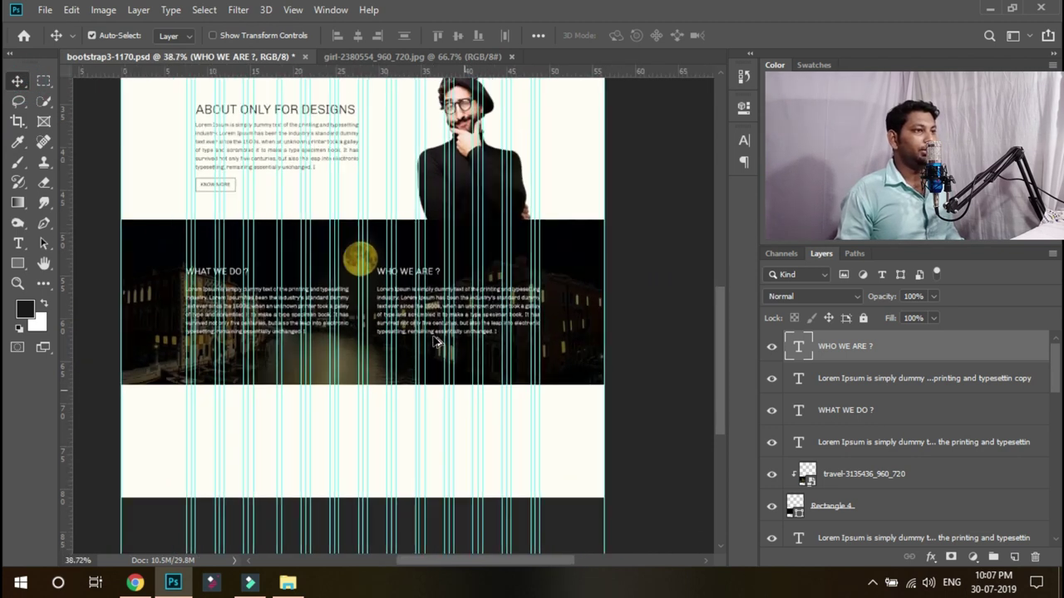
pyautogui.hotkey('ctrl', ';')
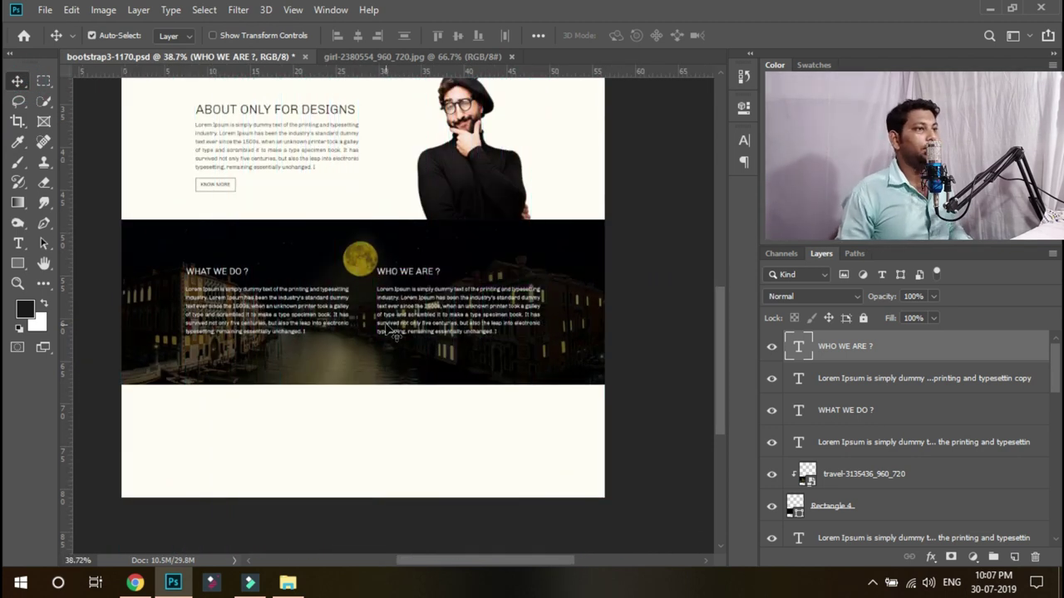
# - Set the travel-3135436_960_720 Venice night photo layer to about 49% opacity
pyautogui.scroll(2, 393, 317)
pyautogui.scroll(1, 393, 316)
pyautogui.scroll(1, 407, 313)
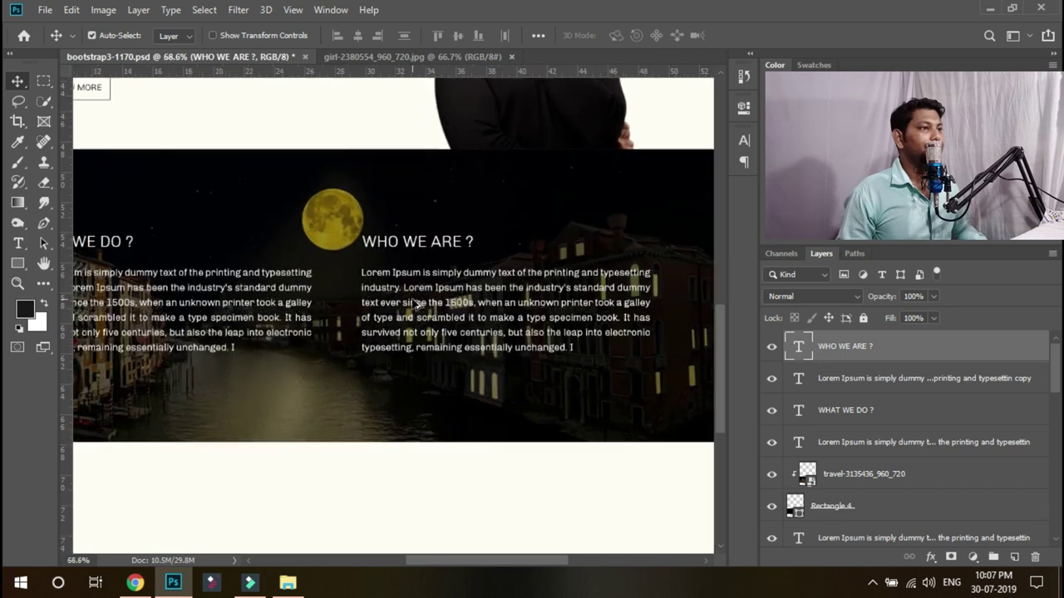
pyautogui.scroll(-1, 424, 309)
pyautogui.scroll(1, 287, 359)
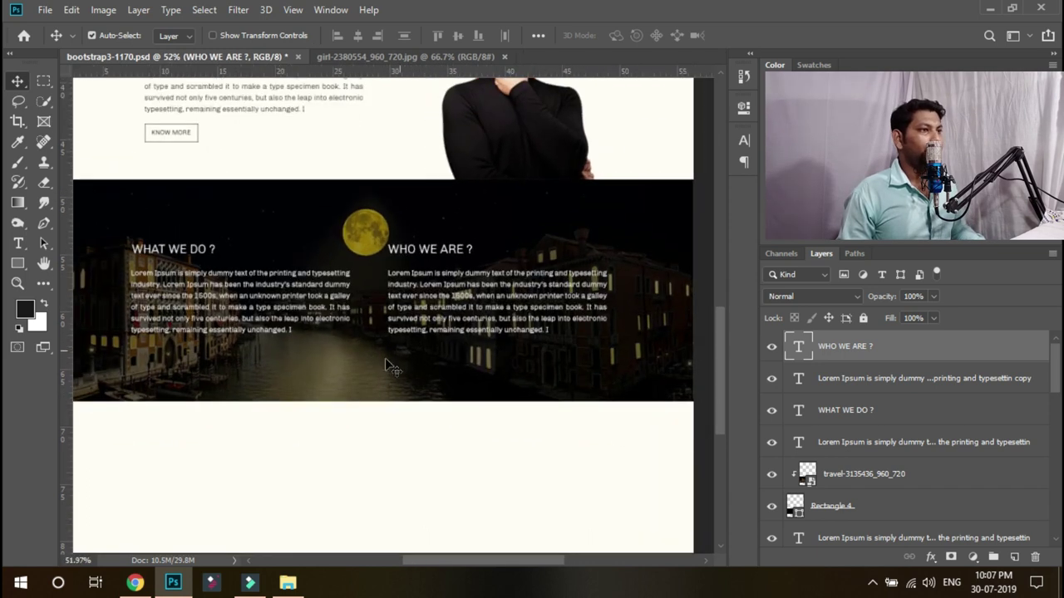
pyautogui.click(439, 366)
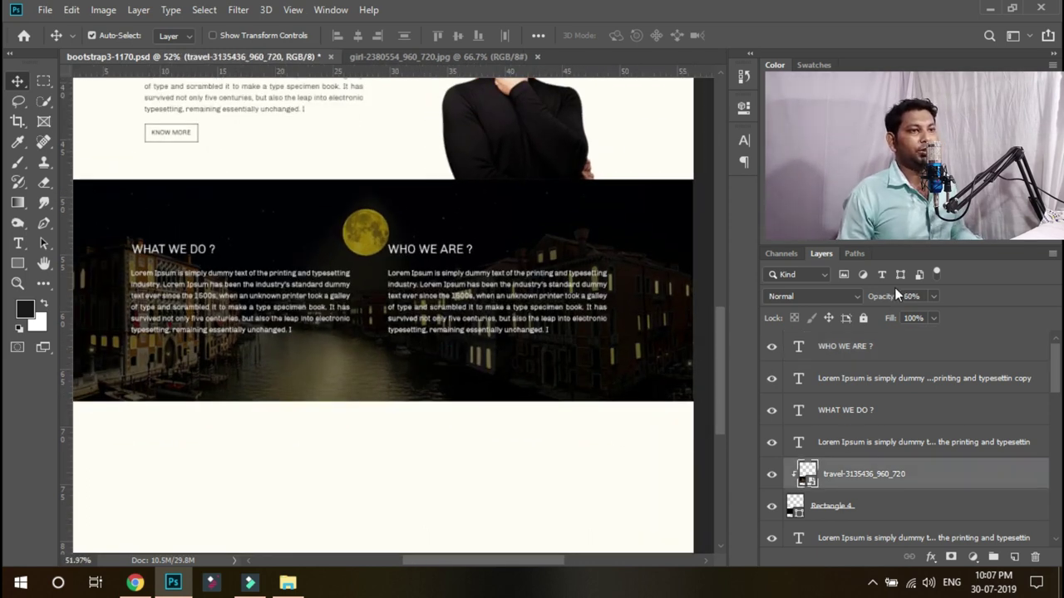
pyautogui.moveTo(889, 301); pyautogui.dragTo(879, 297)
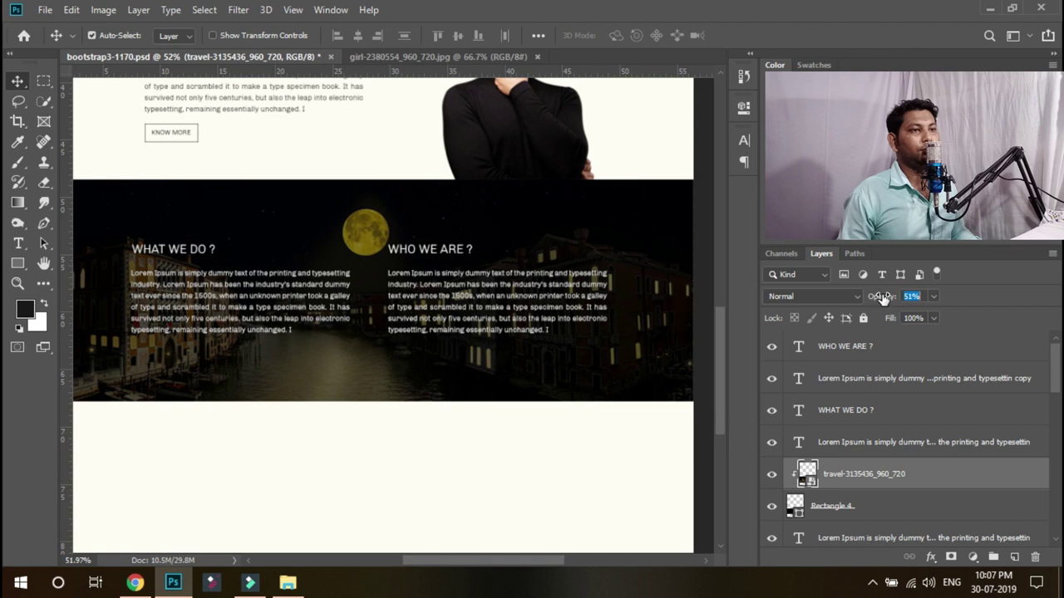
pyautogui.moveTo(884, 300); pyautogui.dragTo(882, 299)
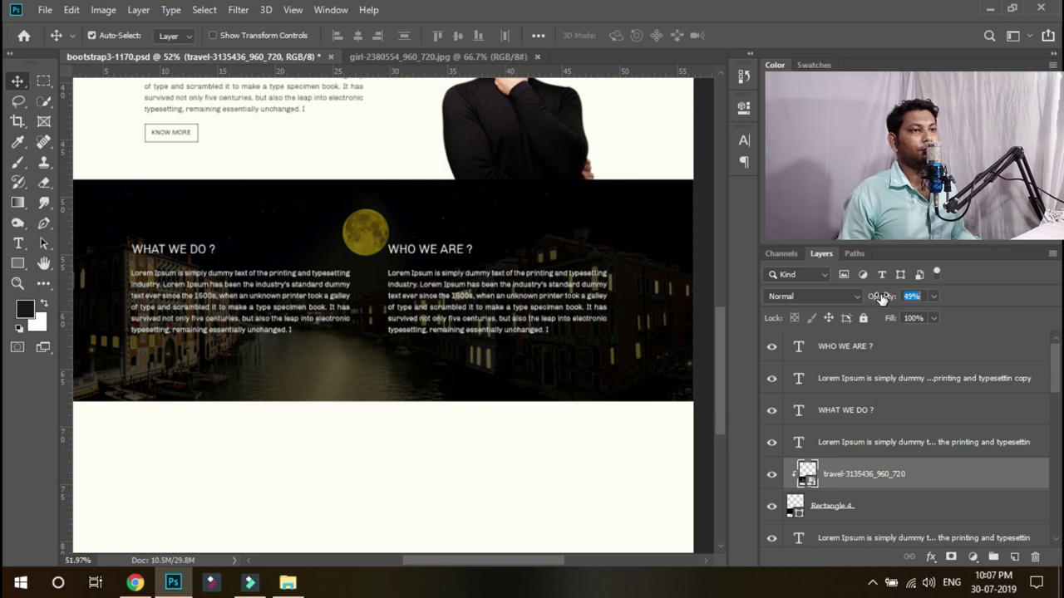
pyautogui.click(595, 445)
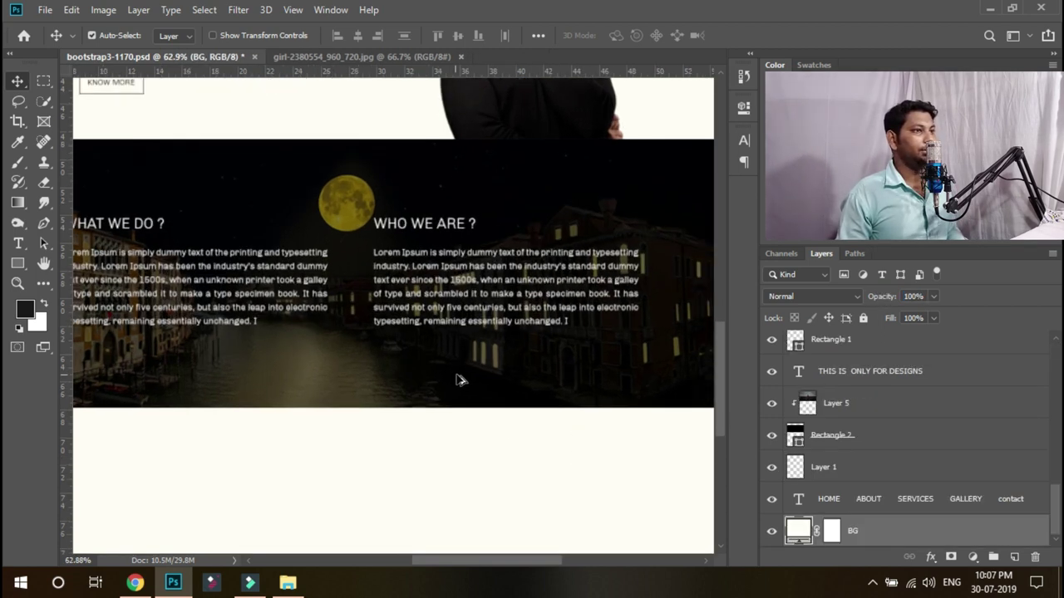
pyautogui.scroll(-2, 465, 374)
pyautogui.moveTo(479, 357)
pyautogui.mouseDown()
pyautogui.moveTo(497, 461)
pyautogui.moveTo(516, 471)
pyautogui.mouseUp()
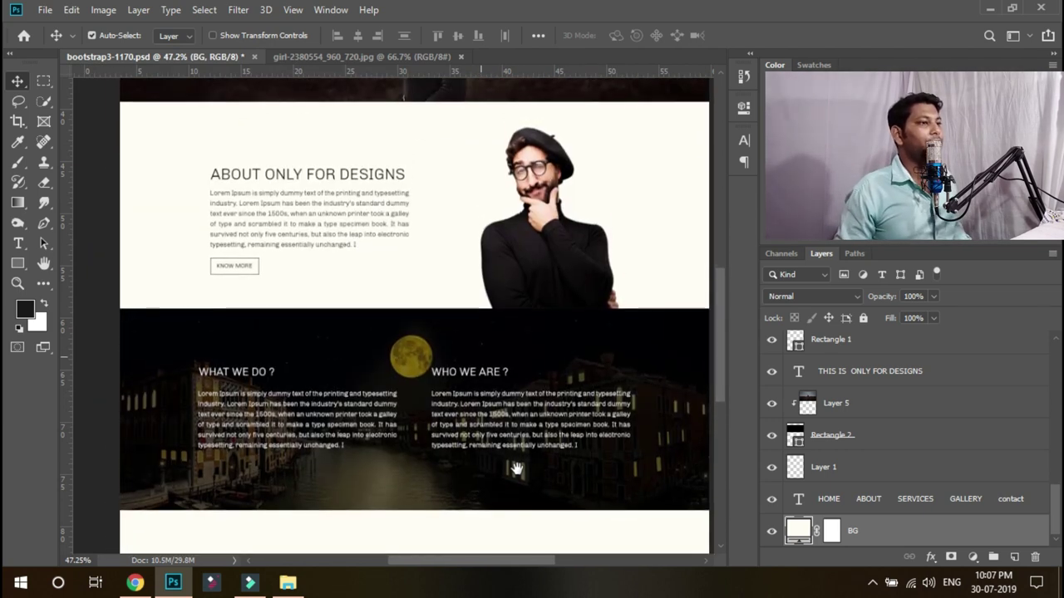
# - Crop-extend the canvas downward to add blank space below the night-city section
pyautogui.scroll(-3, 474, 457)
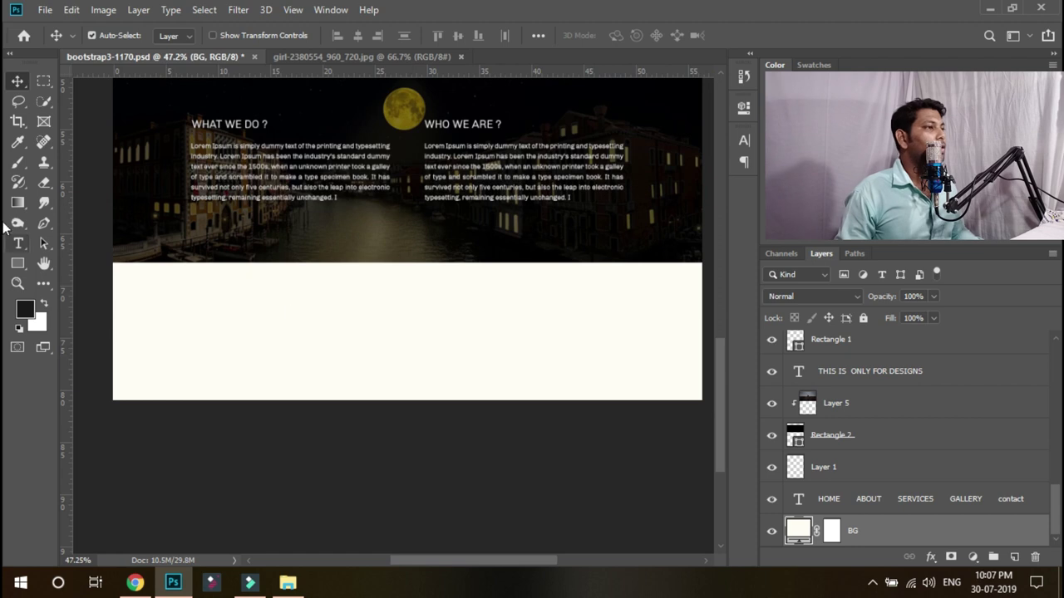
pyautogui.click(24, 123)
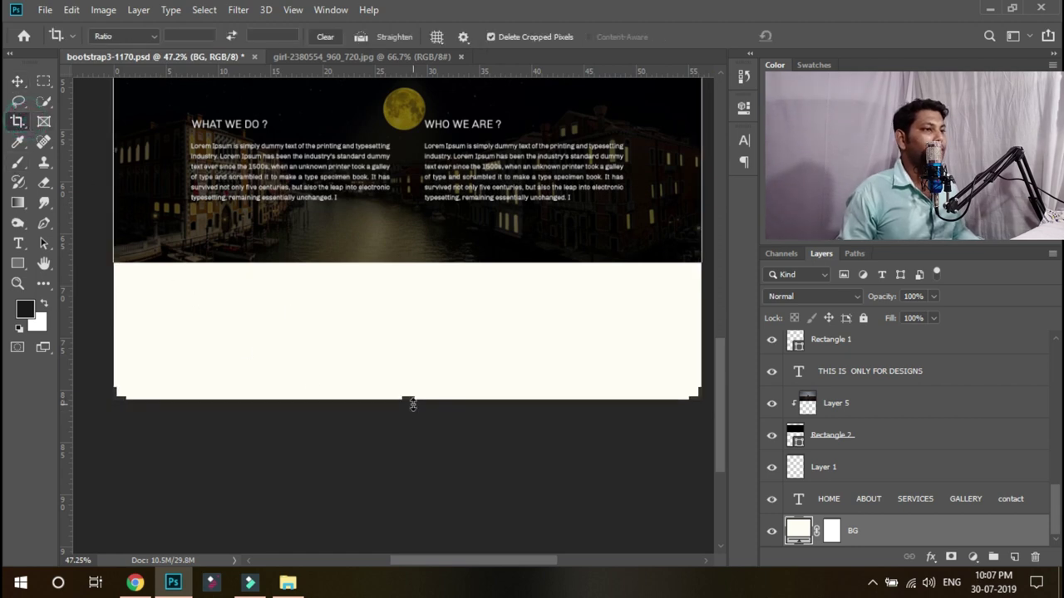
pyautogui.moveTo(413, 401); pyautogui.dragTo(404, 454)
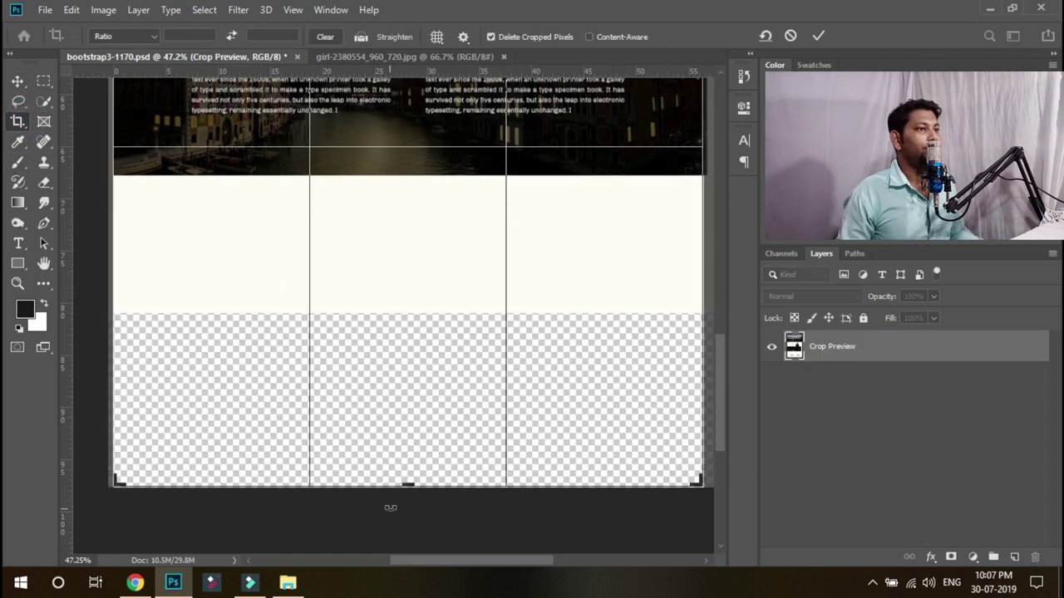
pyautogui.moveTo(410, 495); pyautogui.dragTo(406, 499)
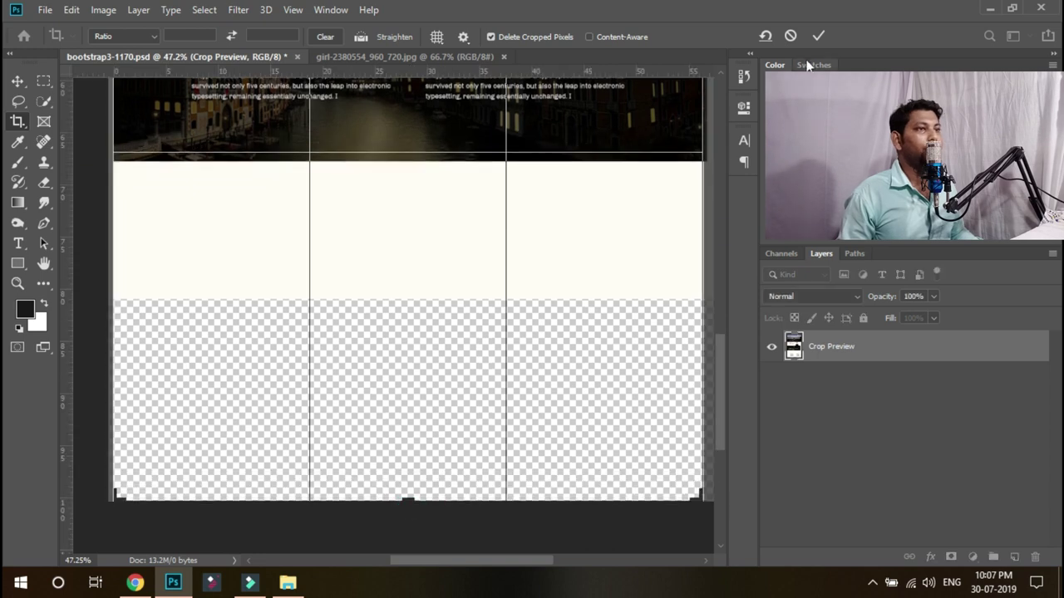
pyautogui.scroll(2, 487, 214)
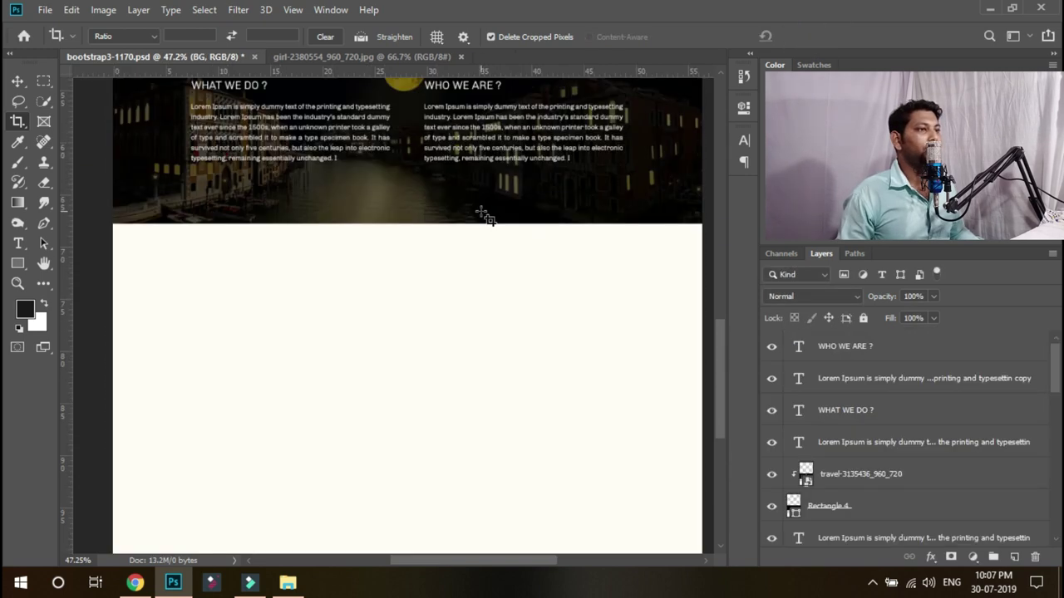
pyautogui.scroll(3, 90, 89)
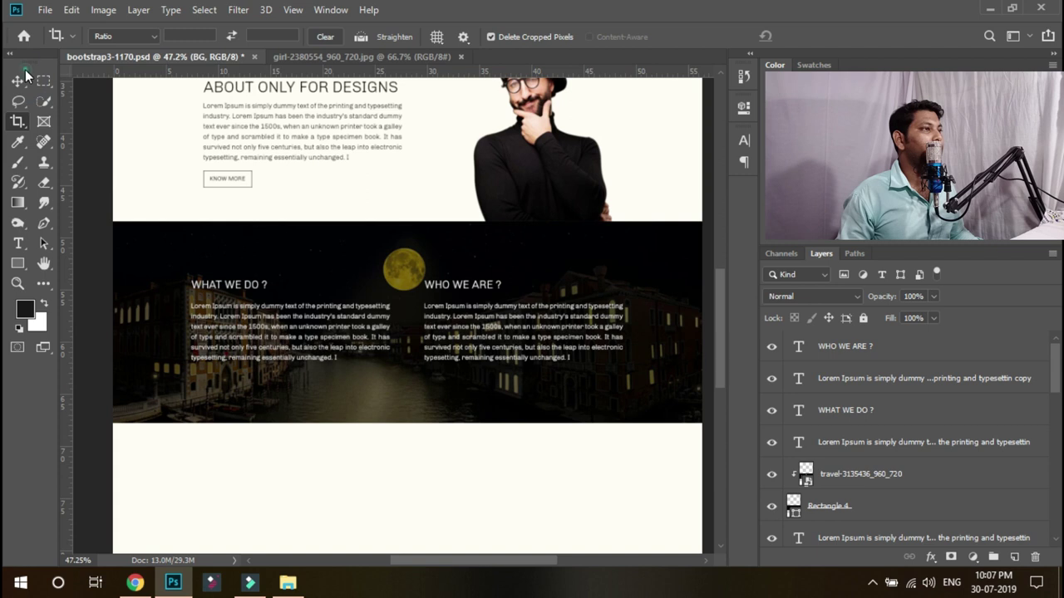
pyautogui.scroll(4, 329, 196)
pyautogui.scroll(2, 594, 131)
pyautogui.scroll(3, 541, 209)
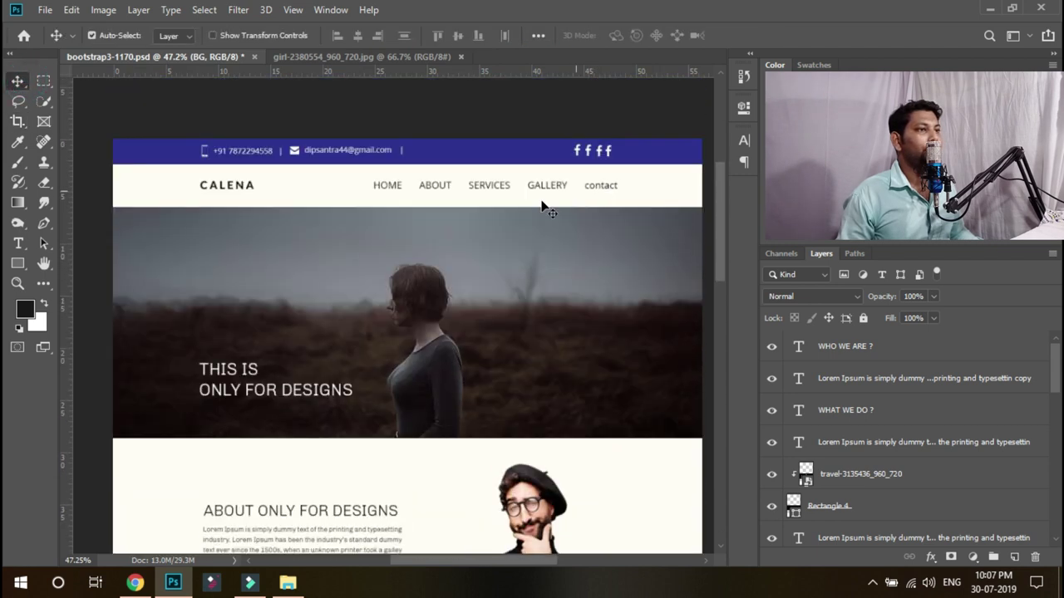
pyautogui.scroll(-4, 562, 240)
pyautogui.scroll(-4, 562, 241)
pyautogui.scroll(-4, 566, 249)
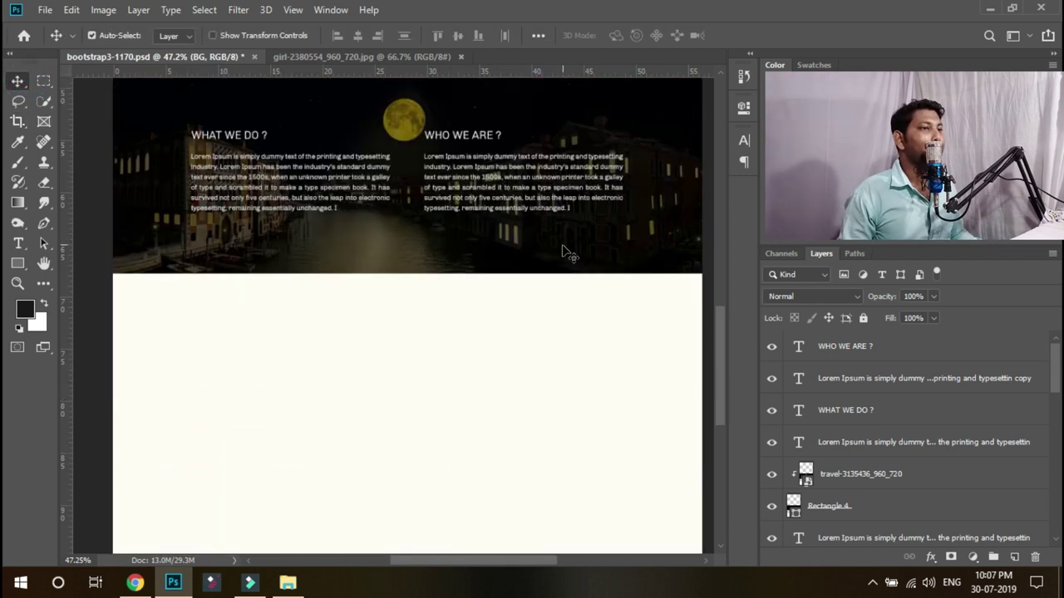
pyautogui.scroll(-4, 479, 327)
pyautogui.click(135, 583)
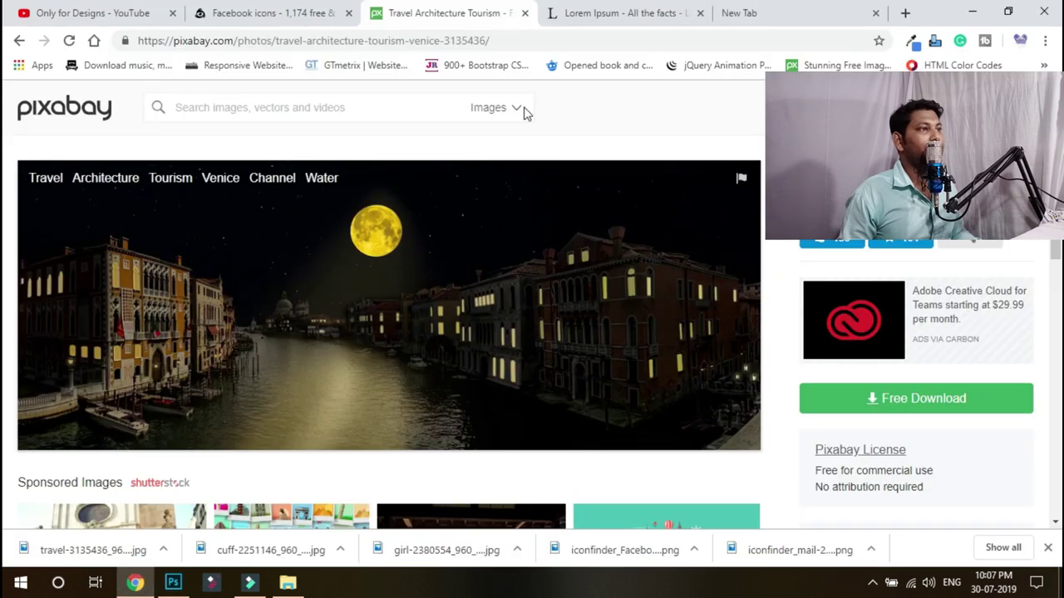
# - Load freepik.com in the empty new Chrome tab
pyautogui.click(570, 10)
pyautogui.click(842, 11)
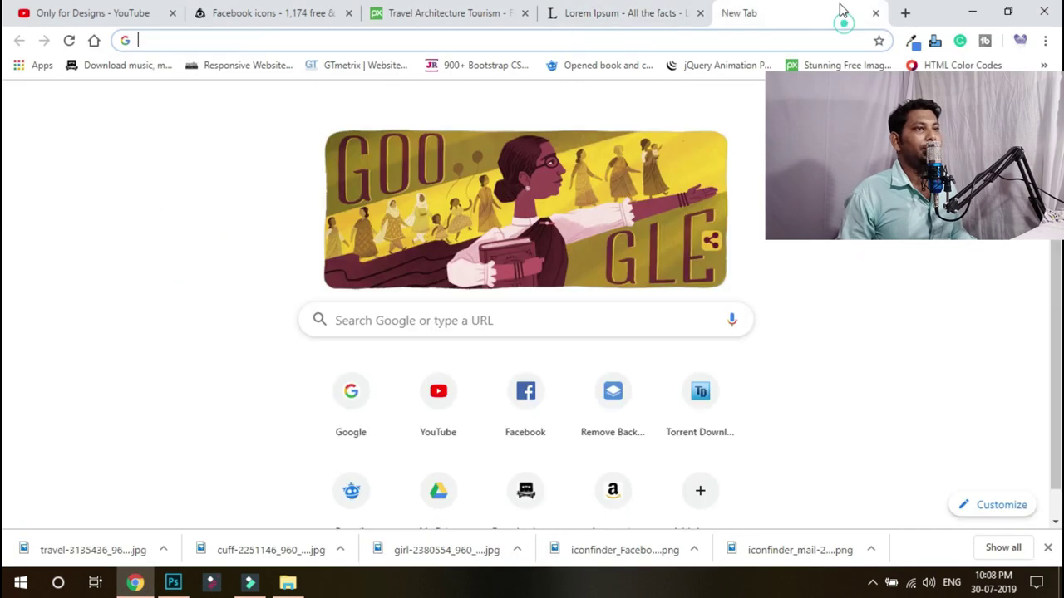
pyautogui.write('freepik.com')
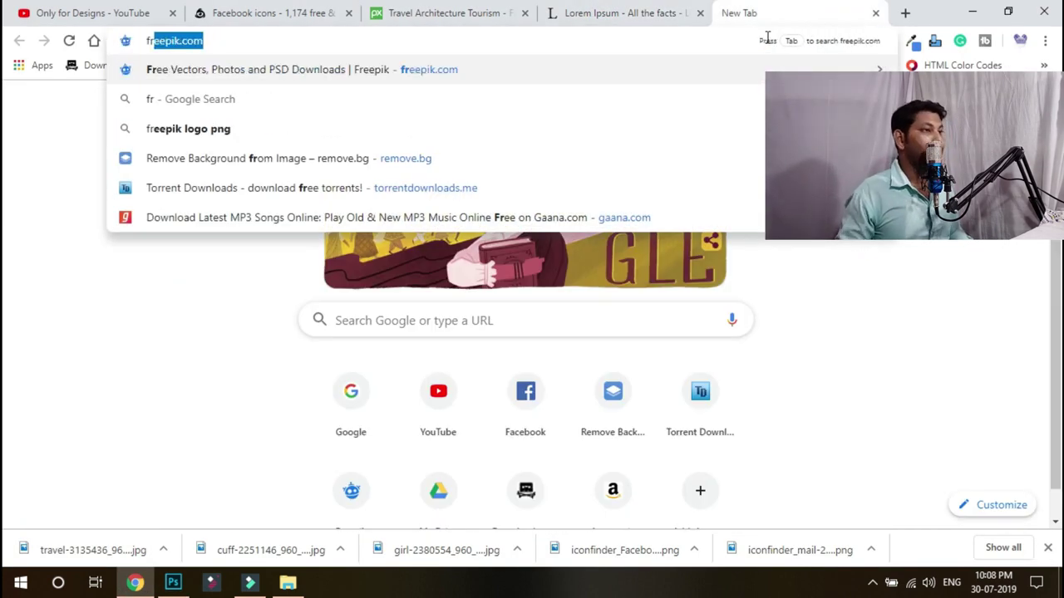
pyautogui.press('Return')
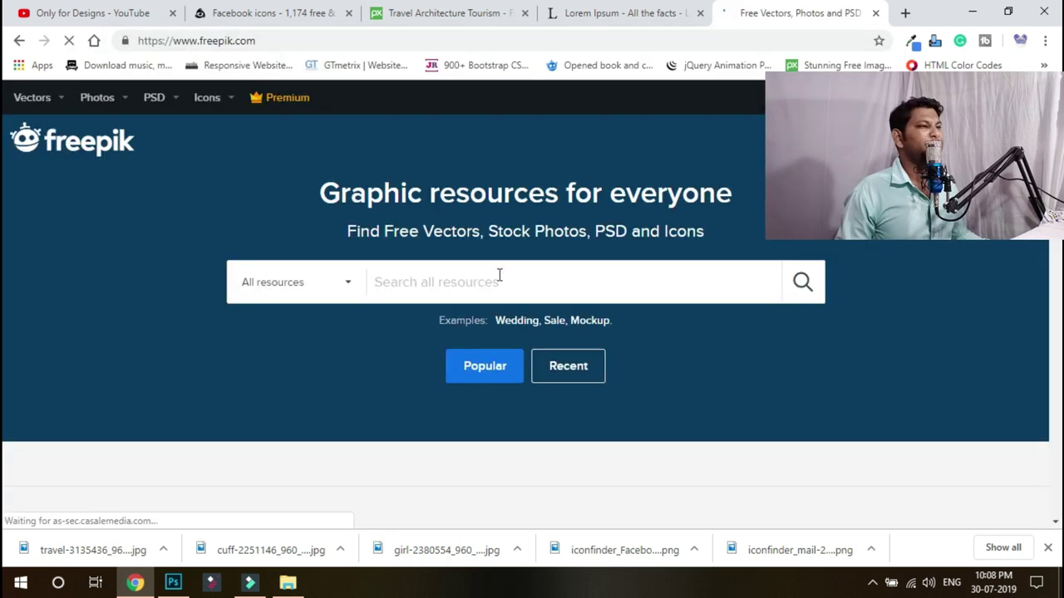
# - Search Freepik for 'service elements'
pyautogui.click(457, 288)
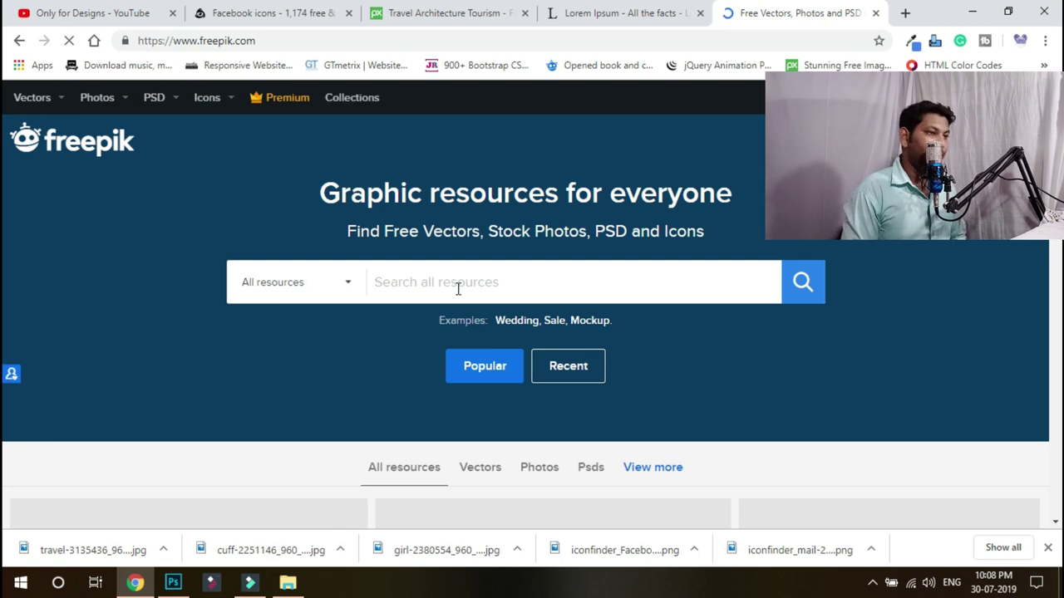
pyautogui.write('service ele')
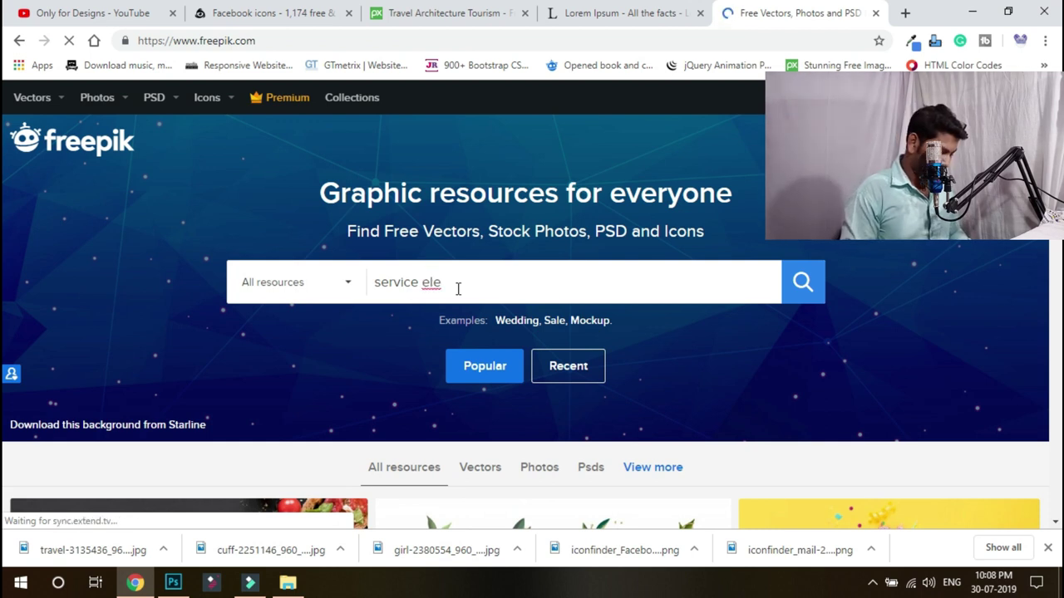
pyautogui.write('nts')
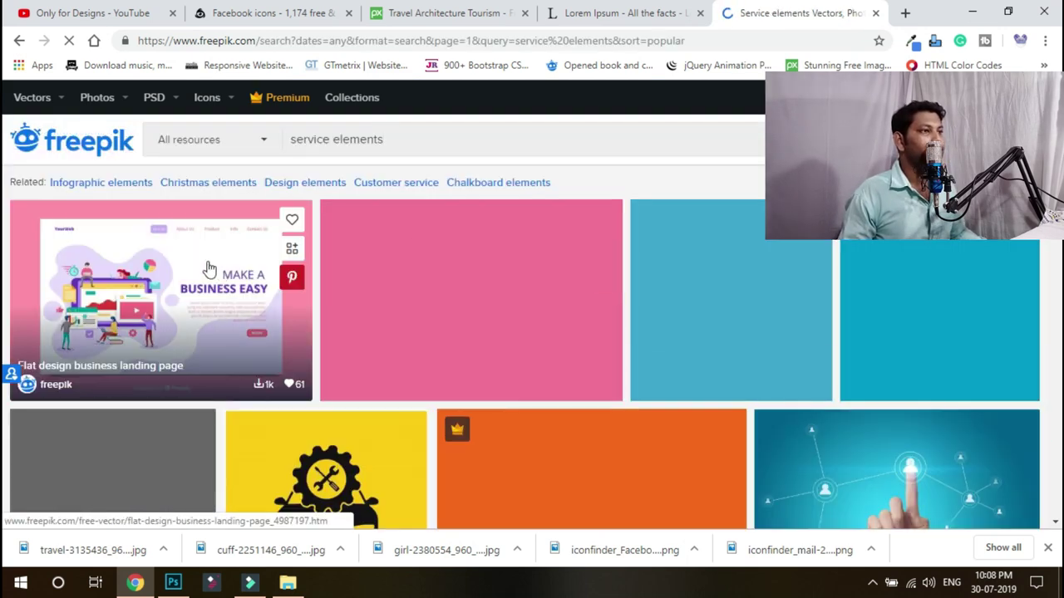
# - Change the Freepik search from 'service elements' to 'web elements'
pyautogui.scroll(-3, 399, 316)
pyautogui.scroll(-3, 506, 305)
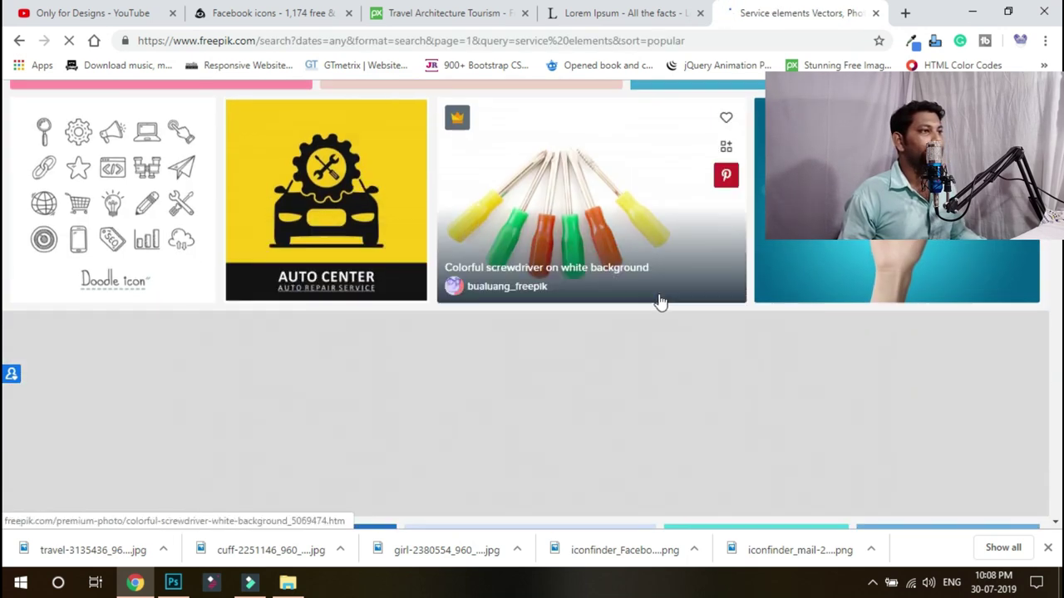
pyautogui.scroll(-5, 665, 308)
pyautogui.scroll(-3, 665, 308)
pyautogui.scroll(3, 375, 233)
pyautogui.scroll(10, 358, 216)
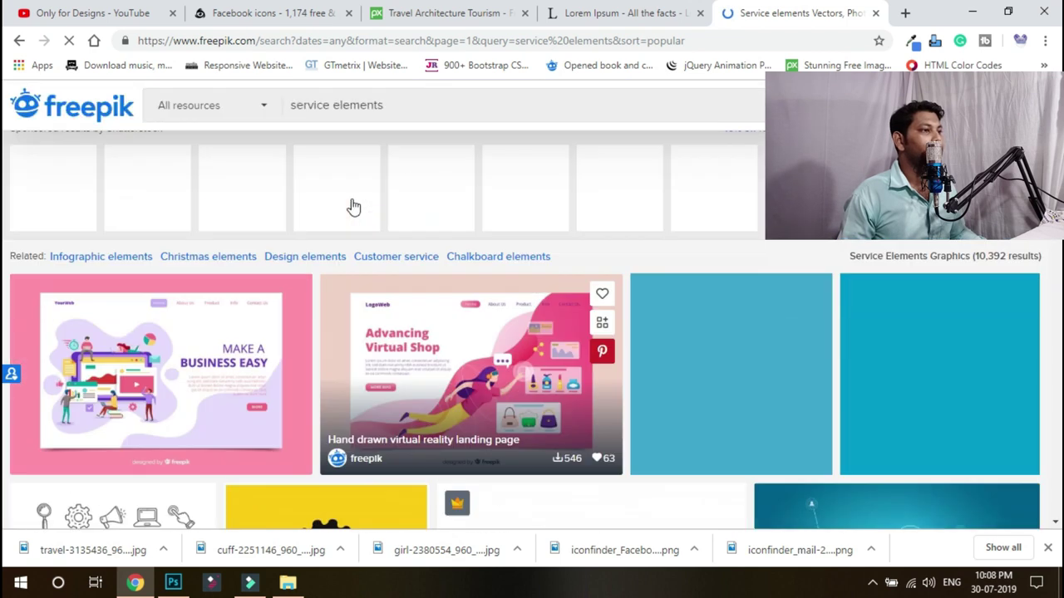
pyautogui.tripleClick(397, 134)
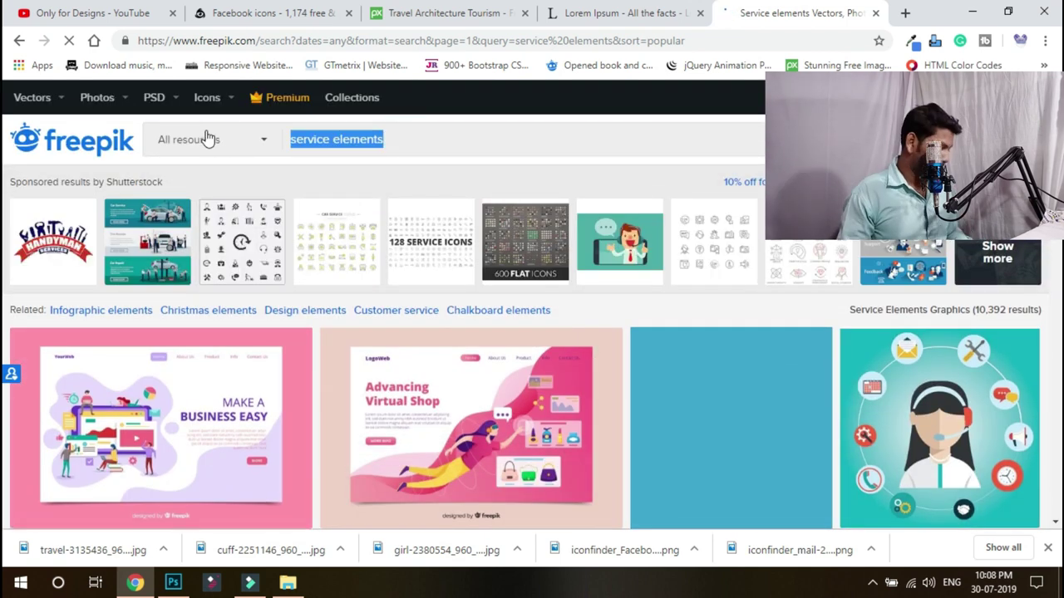
pyautogui.write('web ele')
pyautogui.click(316, 183)
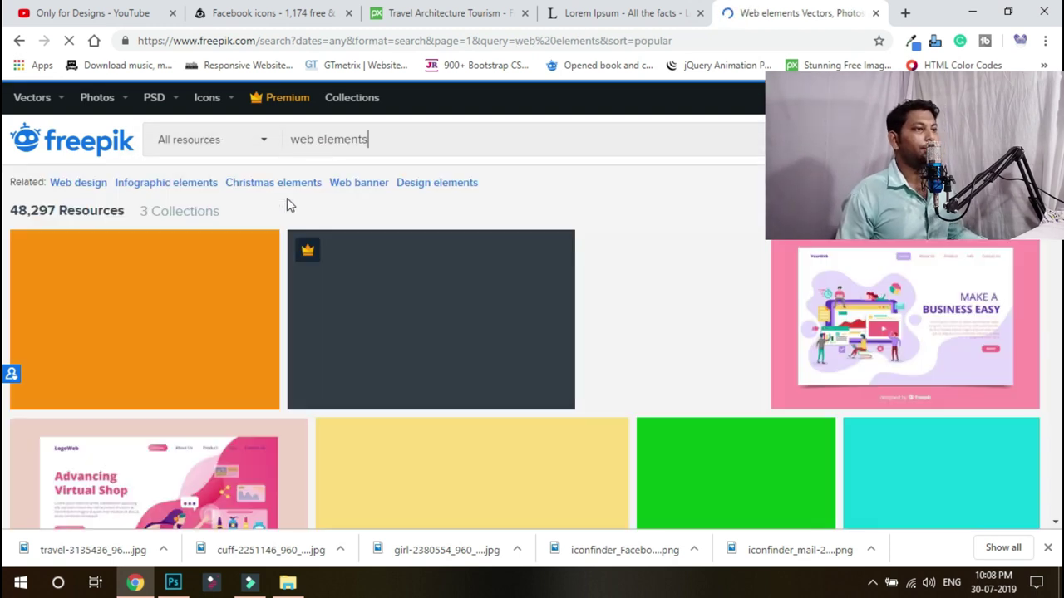
# - Scroll through page 1 of the web elements results and go to the next page
pyautogui.scroll(-3, 447, 295)
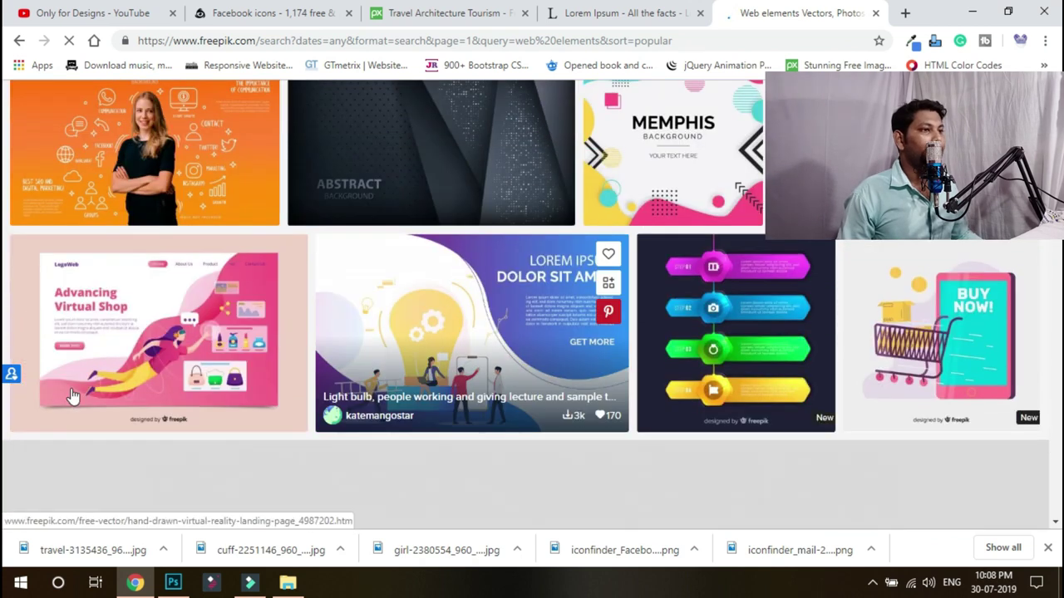
pyautogui.scroll(-3, 479, 423)
pyautogui.scroll(-3, 435, 411)
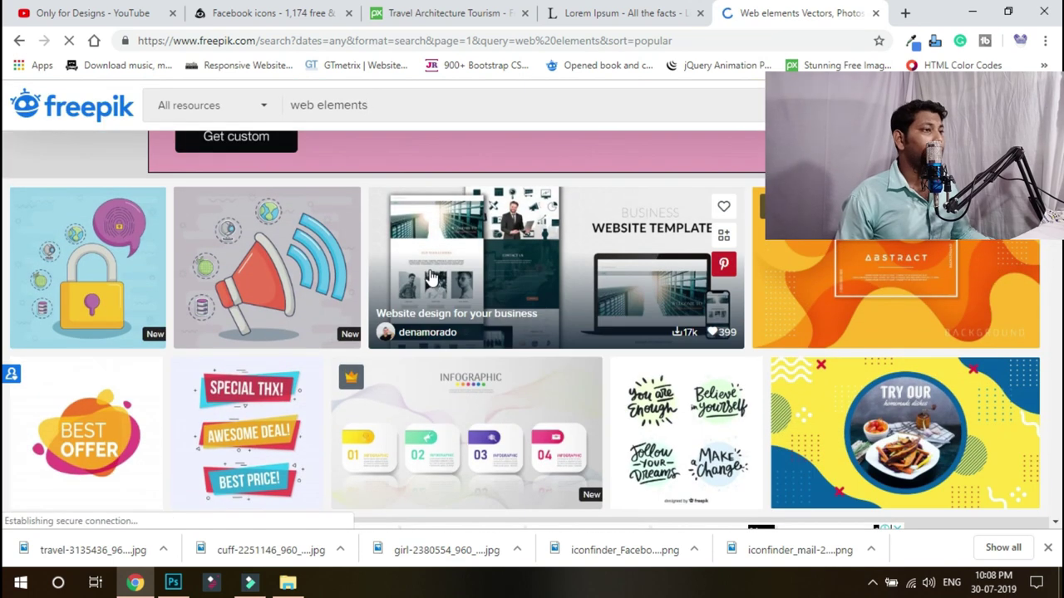
pyautogui.scroll(-3, 442, 293)
pyautogui.scroll(-3, 442, 293)
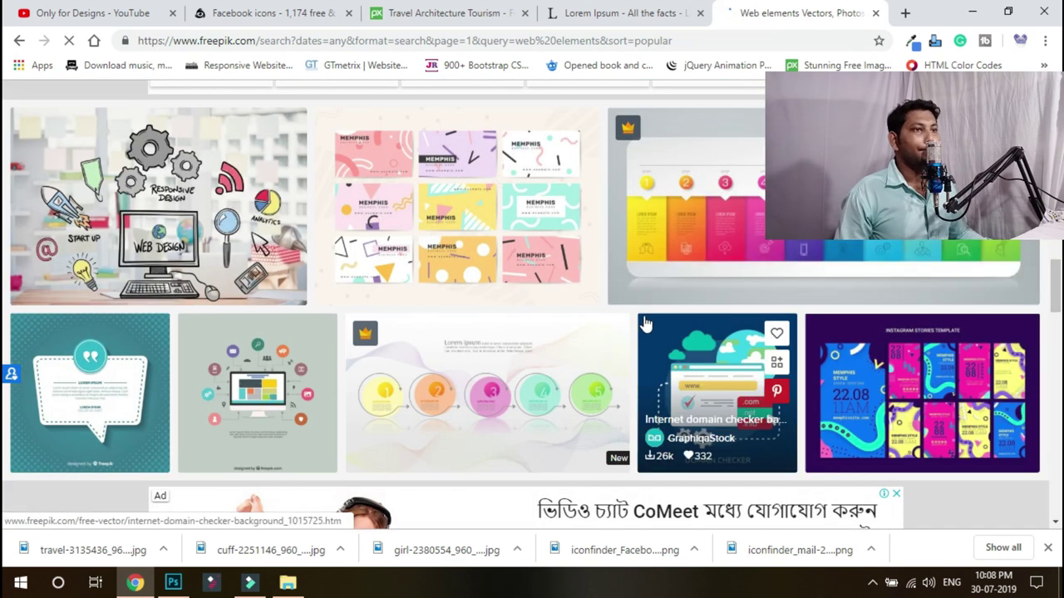
pyautogui.scroll(-2, 773, 251)
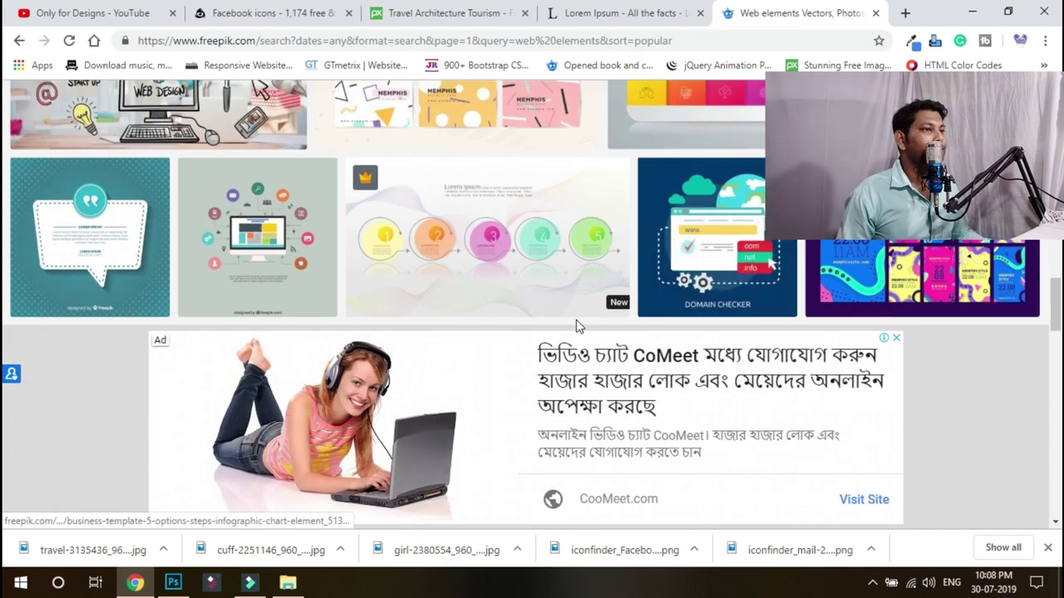
pyautogui.scroll(-2, 763, 359)
pyautogui.scroll(-3, 763, 359)
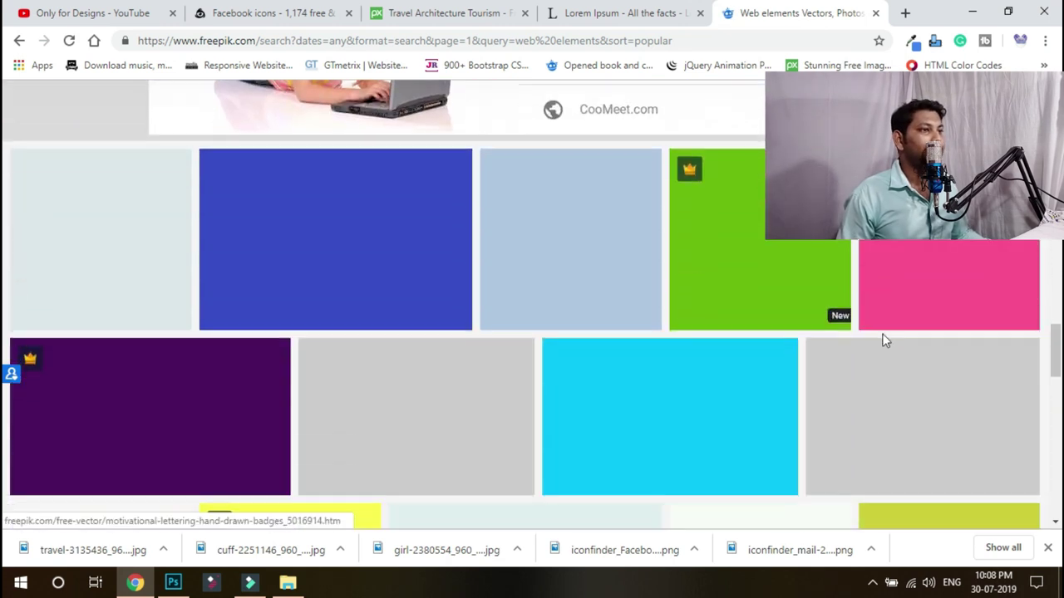
pyautogui.scroll(-2, 1054, 370)
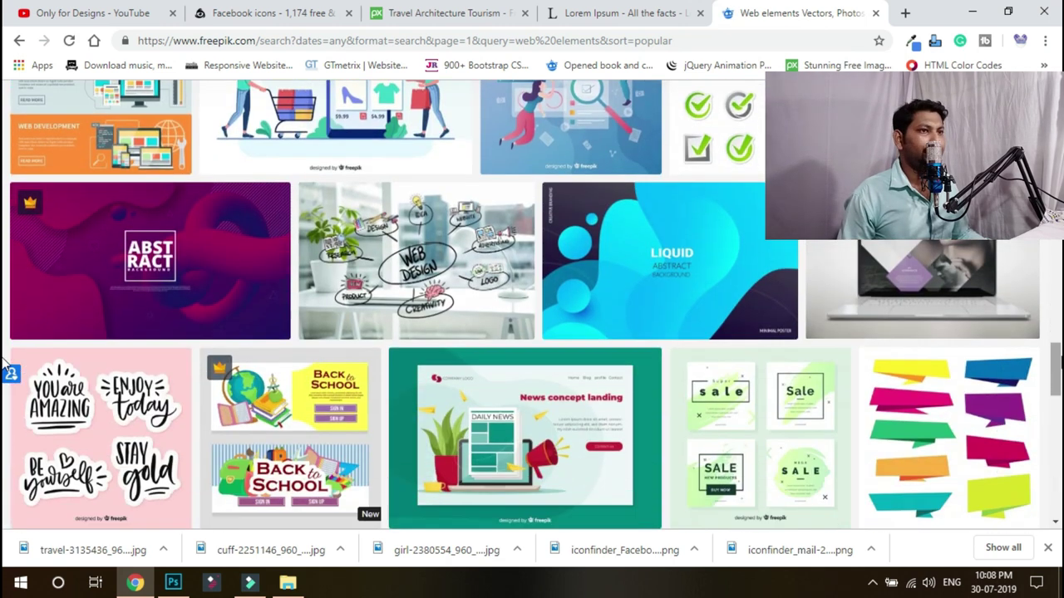
pyautogui.scroll(-2, 1054, 370)
pyautogui.scroll(-3, 1054, 370)
pyautogui.scroll(-2, 1054, 370)
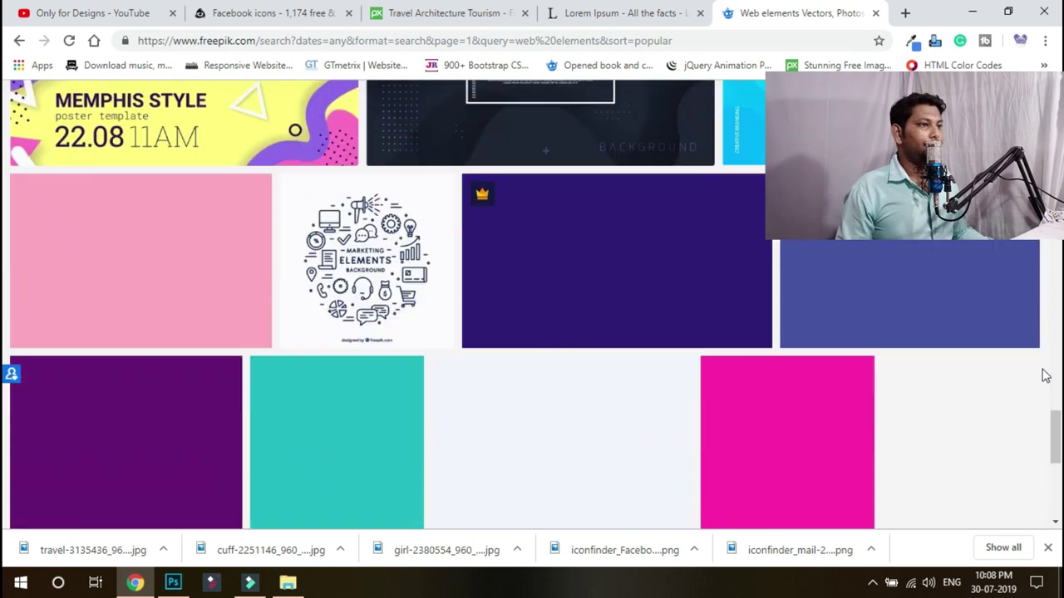
pyautogui.scroll(-3, 1039, 375)
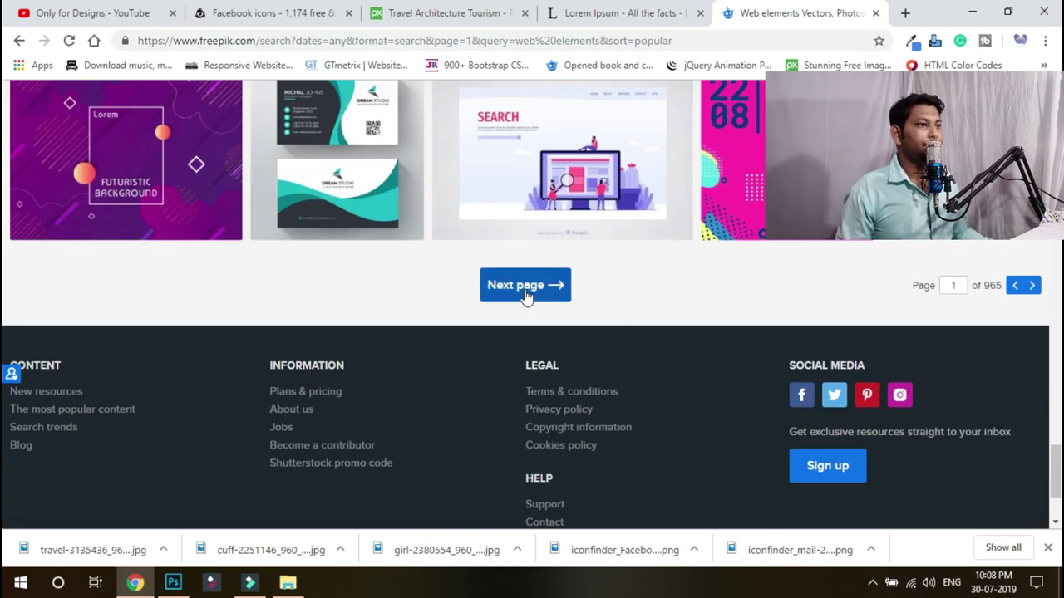
pyautogui.click(525, 287)
# - Close the promotional popup and browse page 2 of the web elements results
pyautogui.click(904, 15)
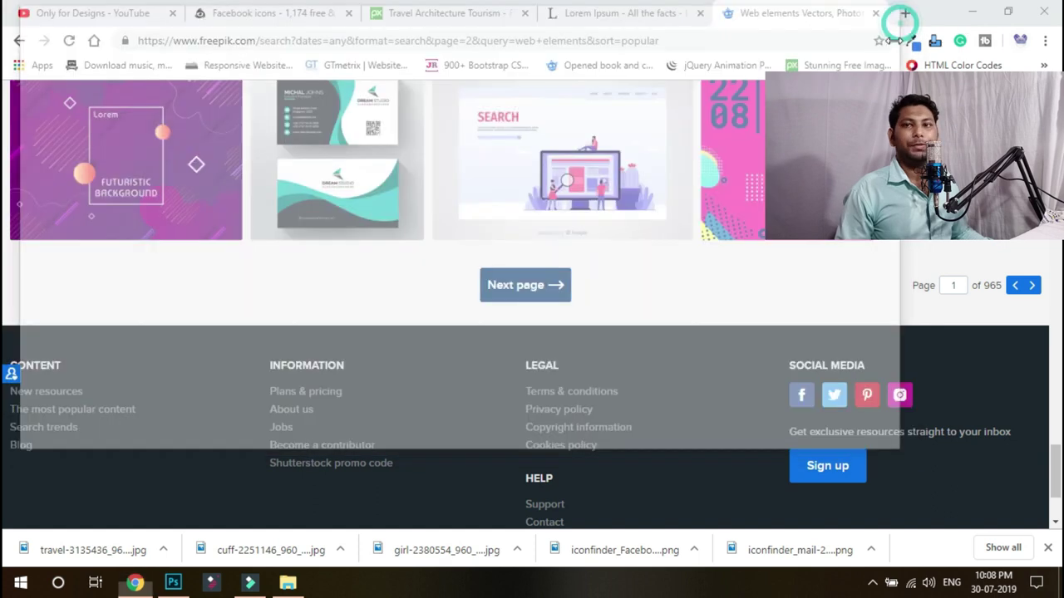
pyautogui.scroll(-1, 475, 238)
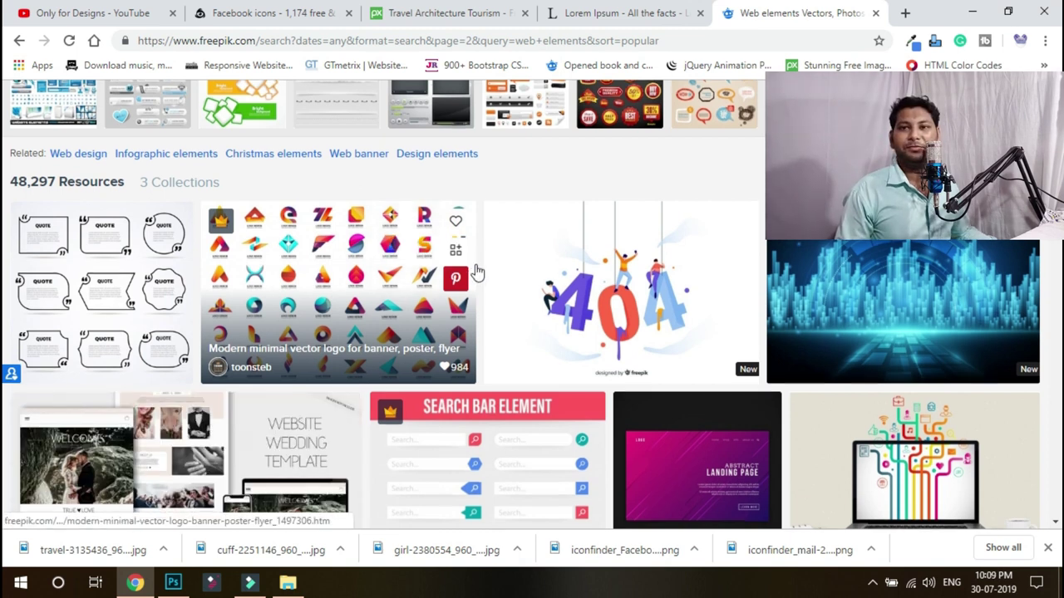
pyautogui.scroll(-2, 472, 270)
pyautogui.scroll(-2, 504, 302)
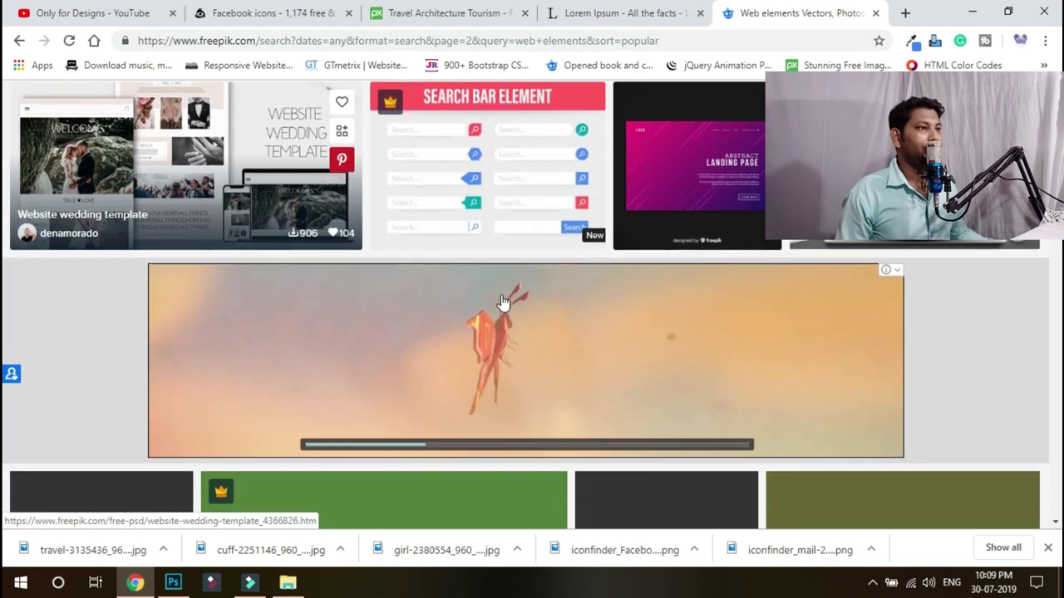
pyautogui.scroll(-2, 797, 281)
pyautogui.scroll(4, 781, 274)
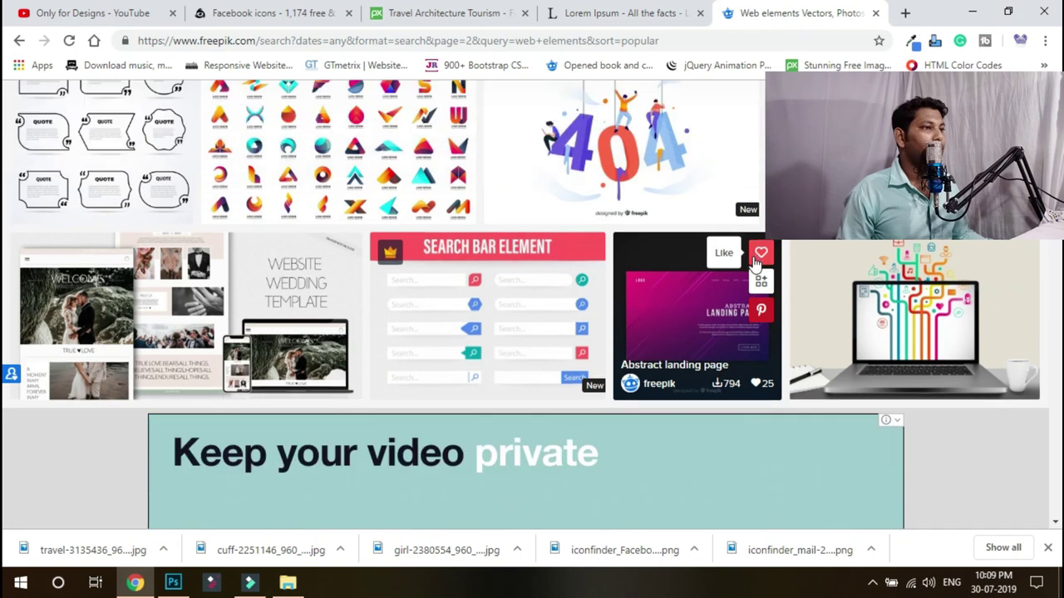
pyautogui.scroll(-5, 757, 266)
pyautogui.scroll(-3, 731, 250)
pyautogui.scroll(-1, 608, 298)
pyautogui.scroll(-1, 999, 304)
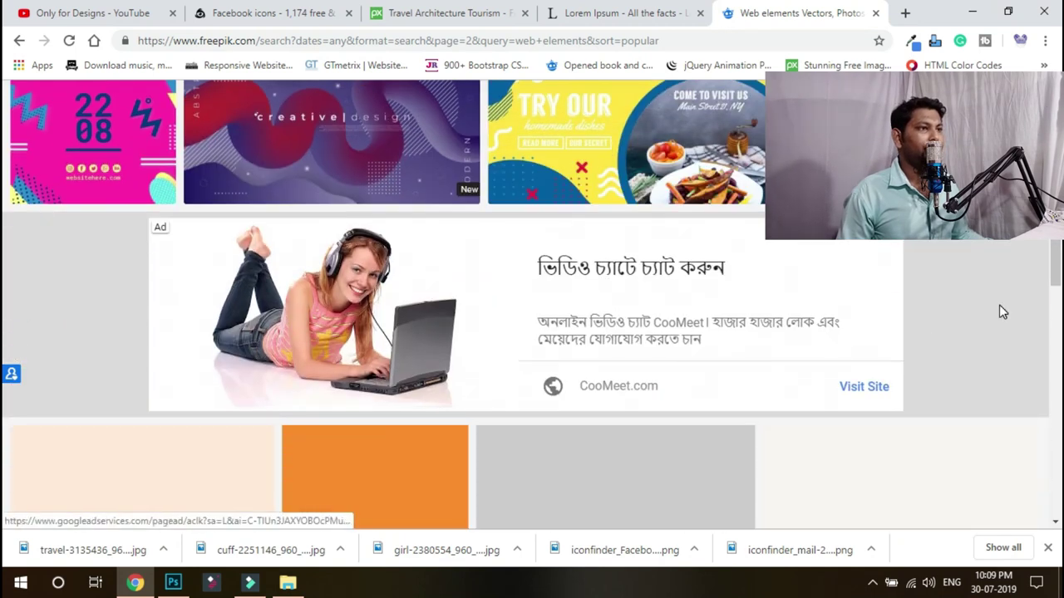
pyautogui.scroll(-4, 999, 304)
pyautogui.scroll(1, 1014, 285)
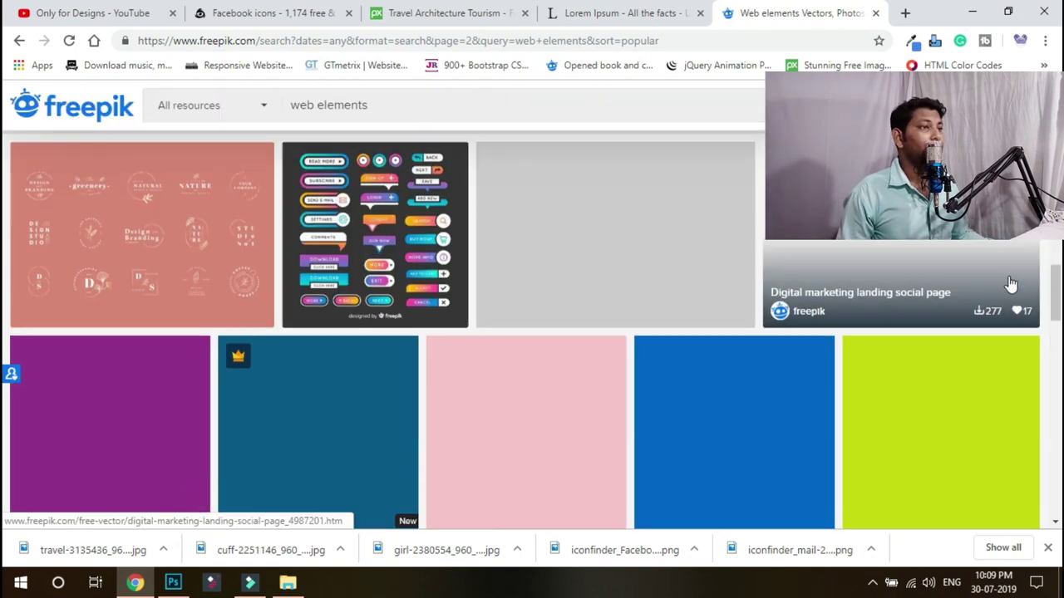
pyautogui.scroll(-2, 1047, 283)
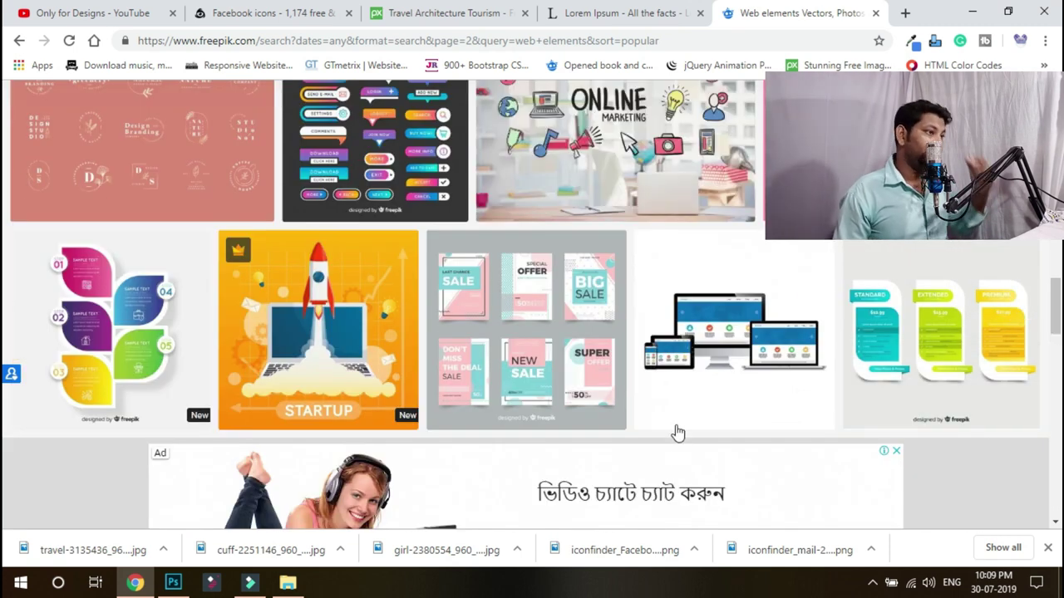
pyautogui.scroll(-4, 690, 399)
pyautogui.scroll(-2, 671, 375)
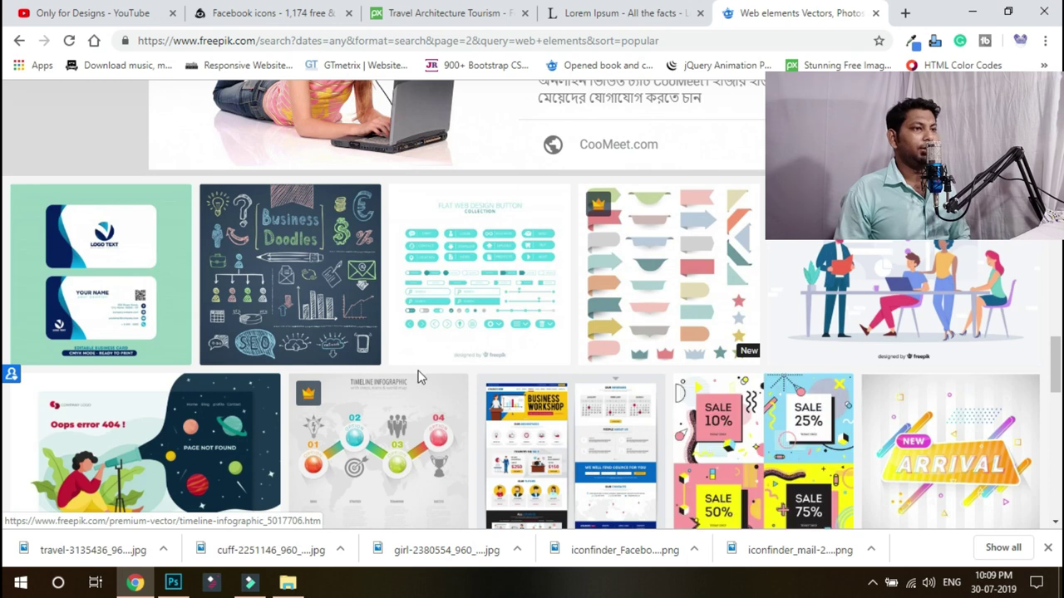
pyautogui.scroll(-2, 419, 376)
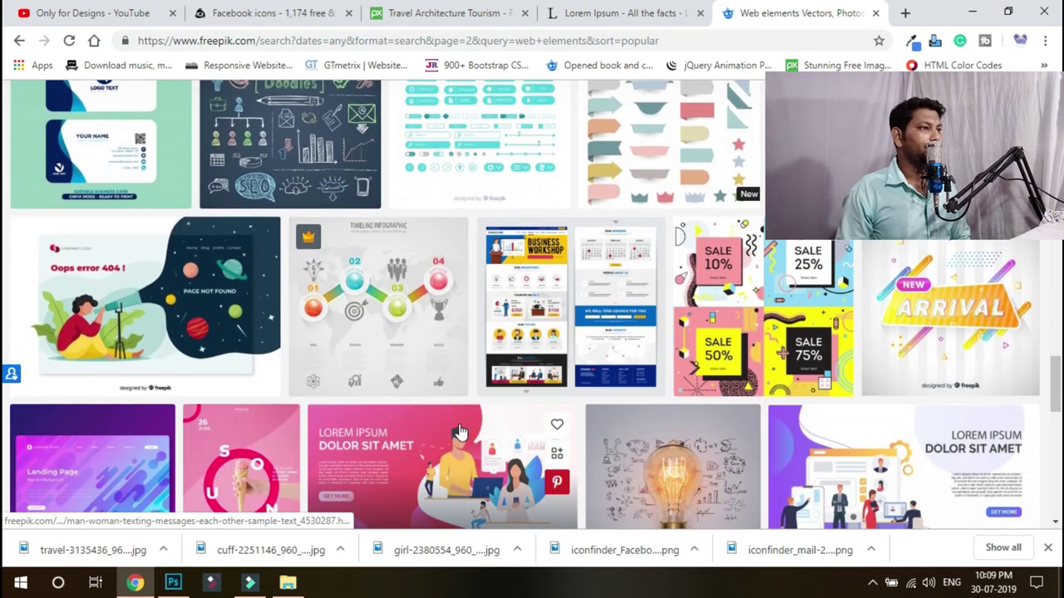
pyautogui.scroll(-2, 457, 448)
pyautogui.scroll(-2, 515, 415)
pyautogui.scroll(-3, 532, 399)
pyautogui.scroll(2, 498, 428)
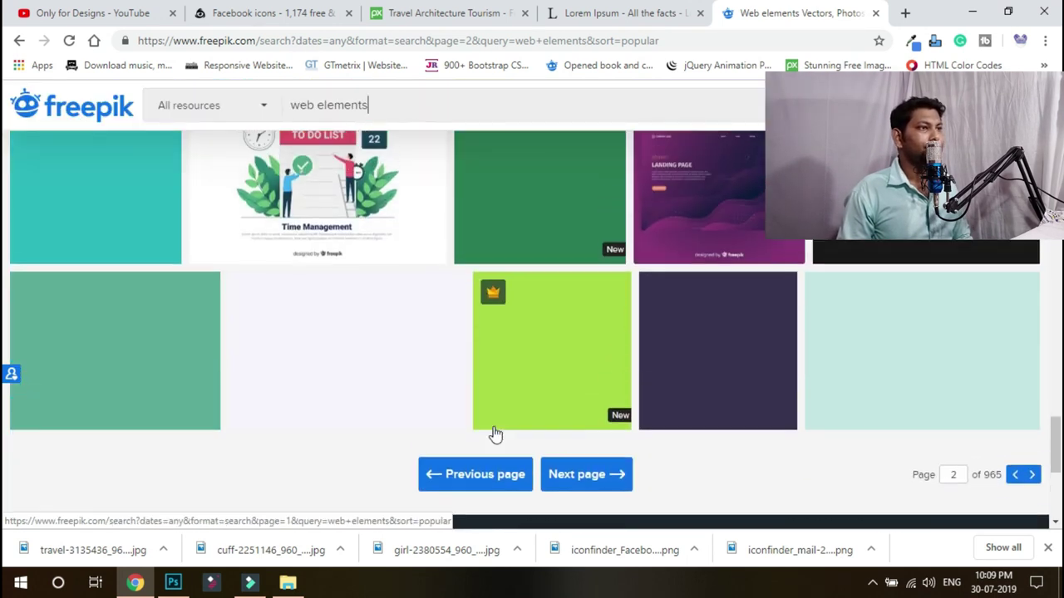
pyautogui.scroll(-1, 682, 361)
pyautogui.scroll(-1, 823, 353)
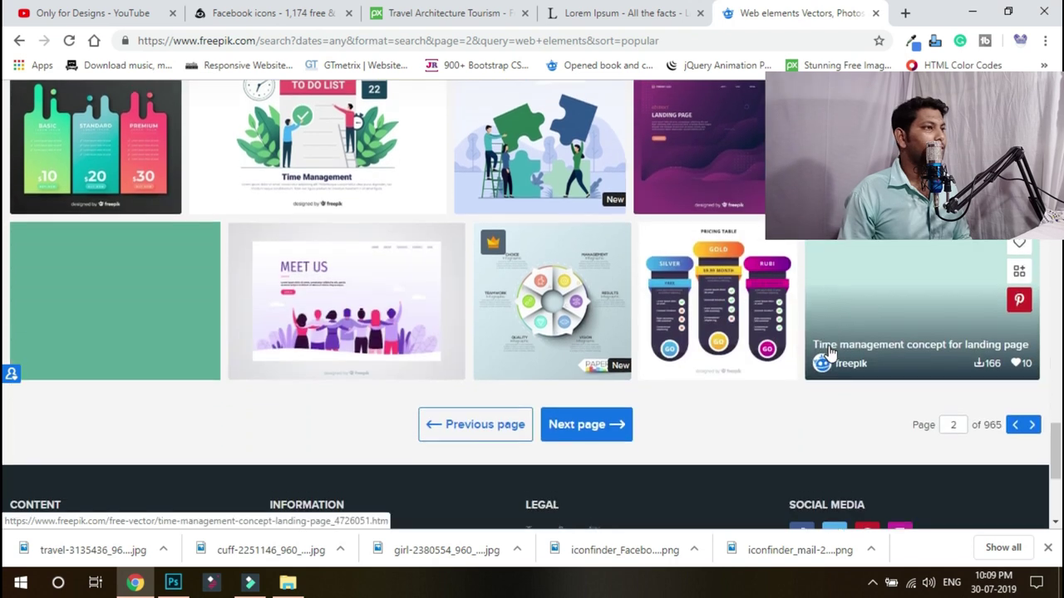
pyautogui.scroll(2, 798, 355)
pyautogui.scroll(-2, 773, 358)
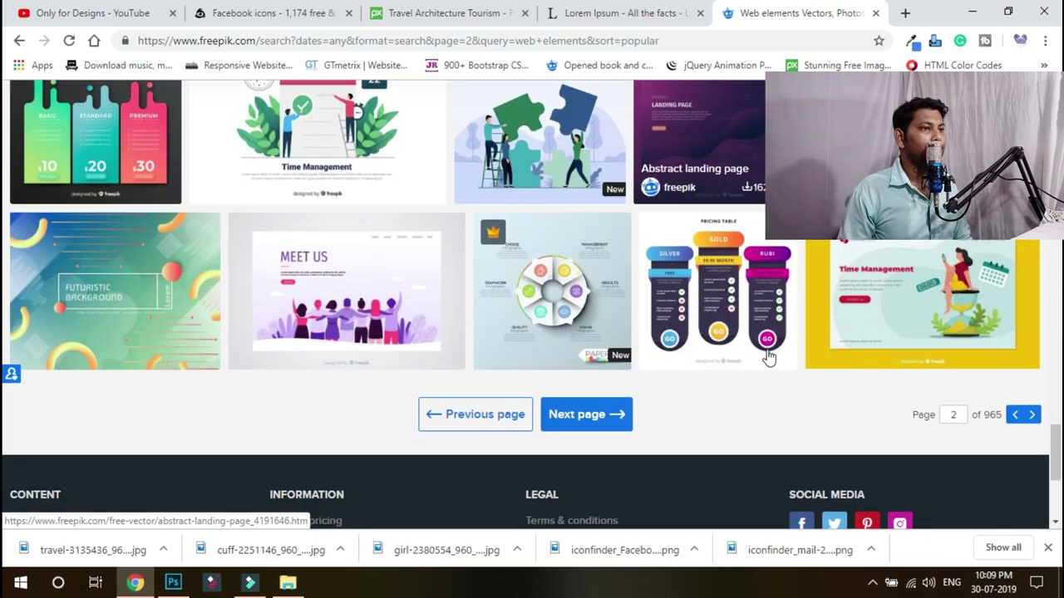
# - Go to page 3 and browse its infographic, 404 page and landing-page vectors
pyautogui.click(643, 399)
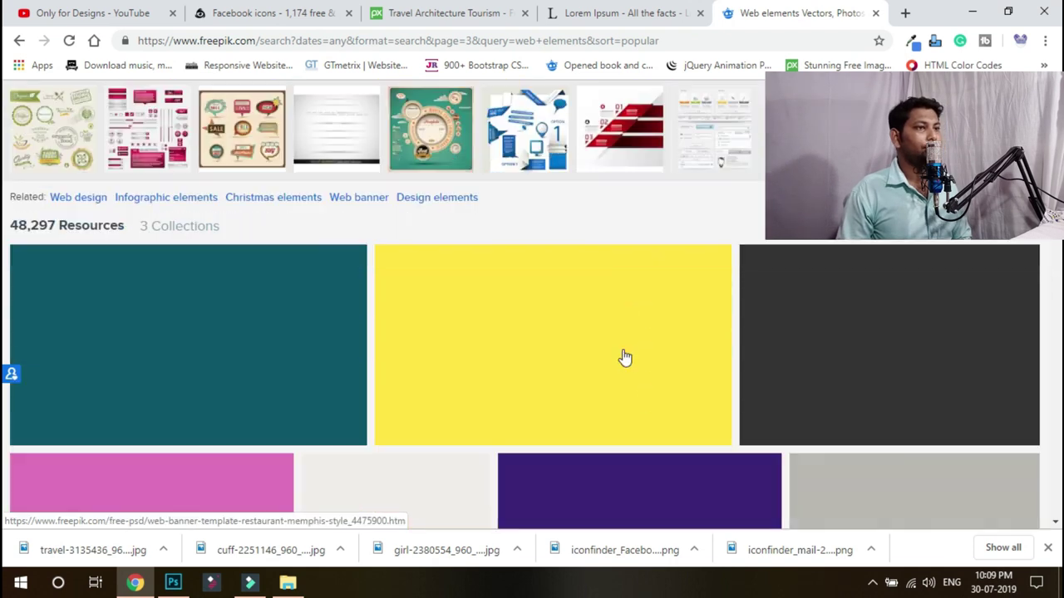
pyautogui.scroll(-3, 407, 374)
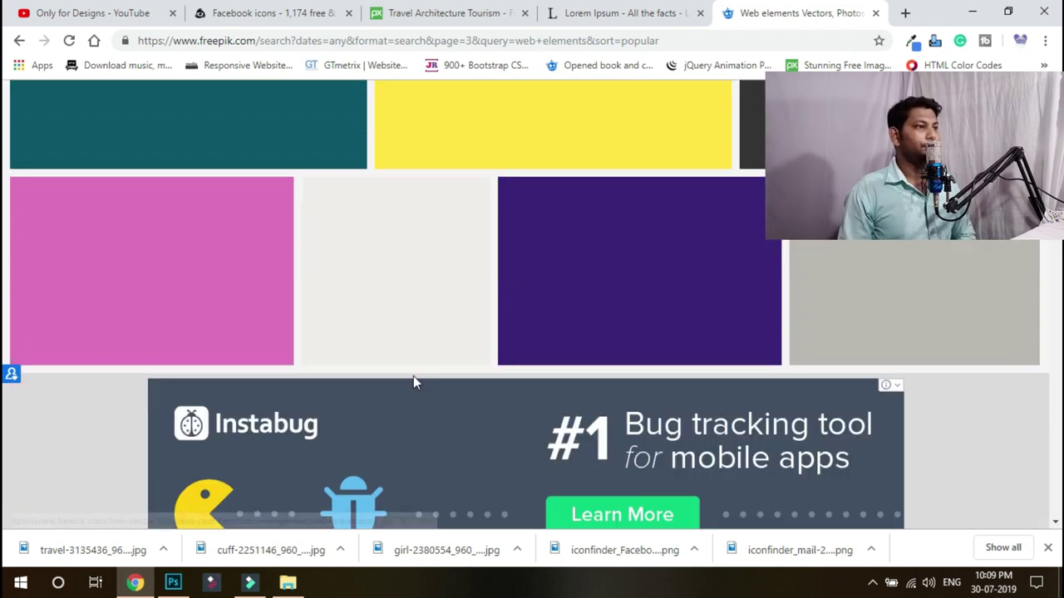
pyautogui.scroll(2, 499, 353)
pyautogui.scroll(3, 516, 366)
pyautogui.scroll(-3, 391, 308)
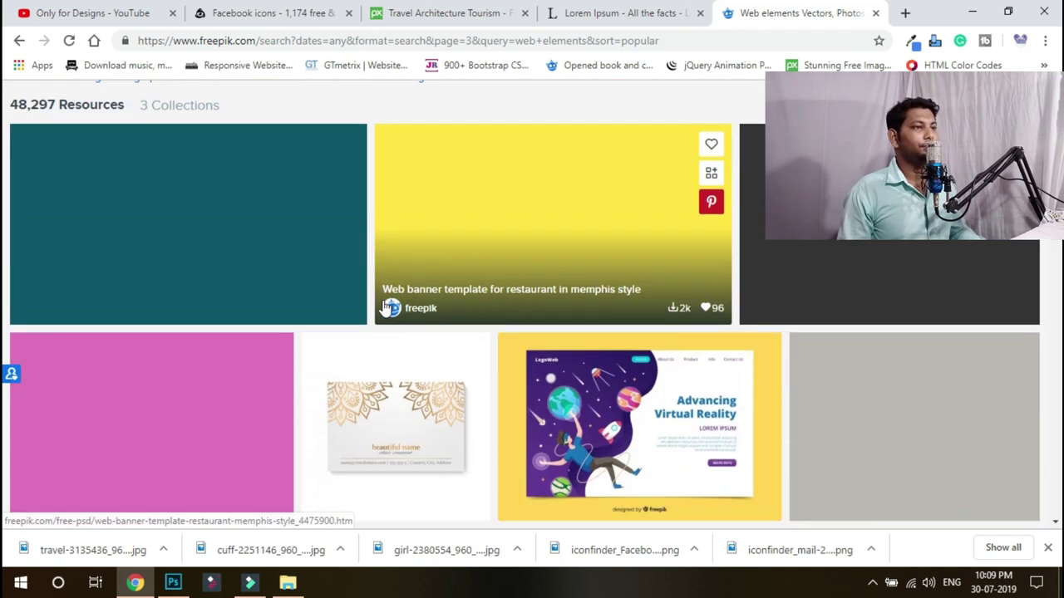
pyautogui.scroll(-3, 399, 306)
pyautogui.scroll(-4, 415, 312)
pyautogui.scroll(-3, 422, 313)
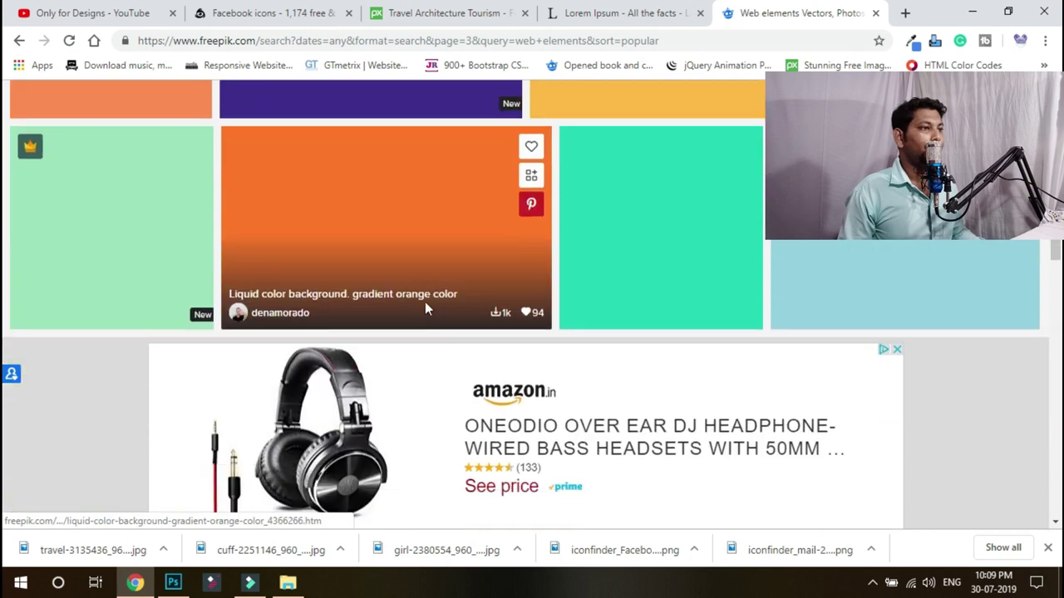
pyautogui.scroll(-3, 427, 306)
pyautogui.scroll(-1, 519, 365)
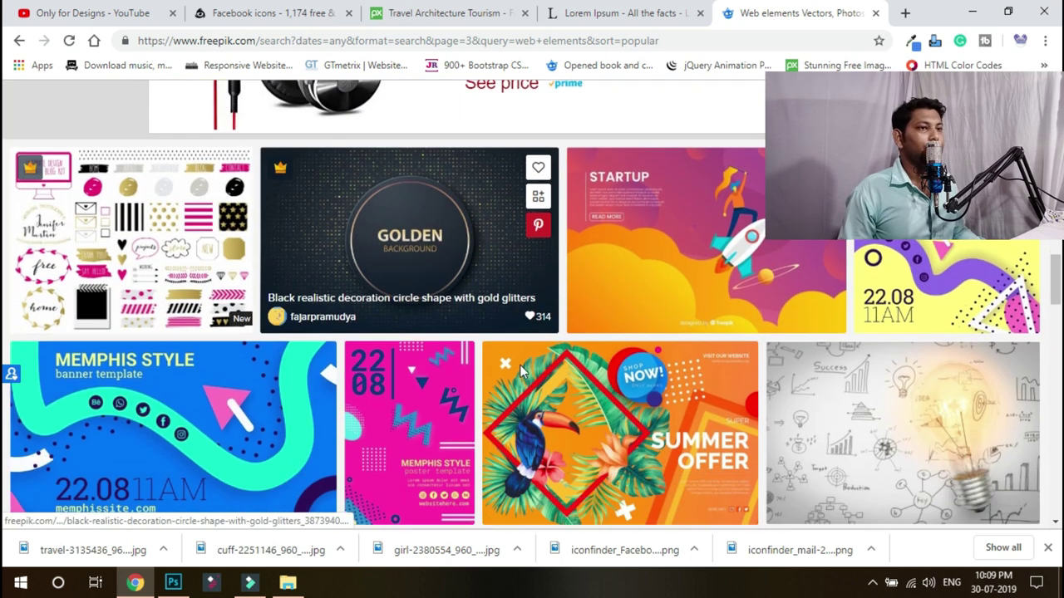
pyautogui.scroll(-2, 498, 370)
pyautogui.scroll(-2, 433, 386)
pyautogui.scroll(-2, 431, 386)
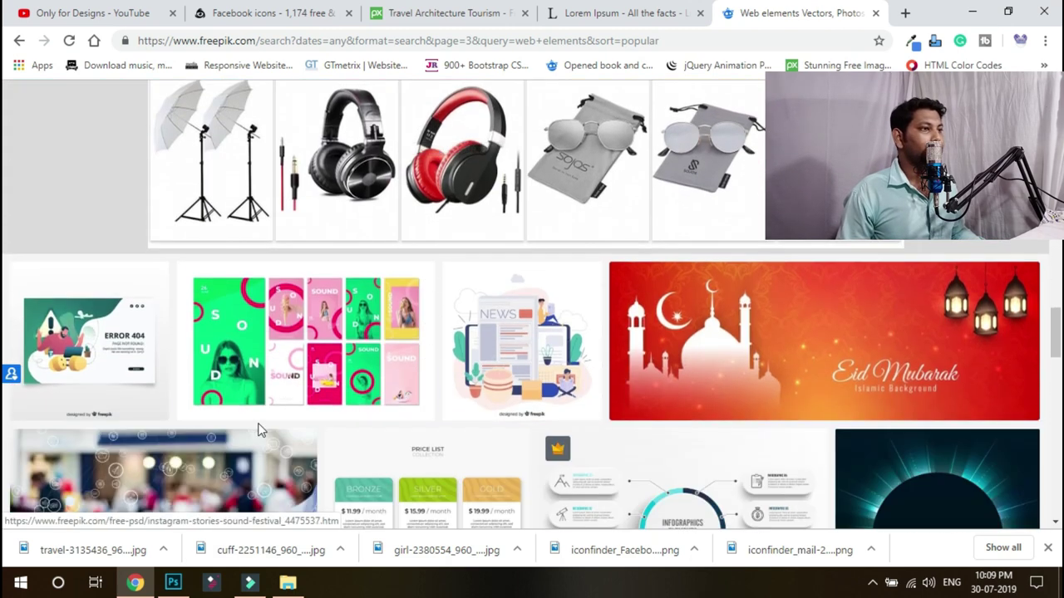
pyautogui.scroll(-2, 250, 441)
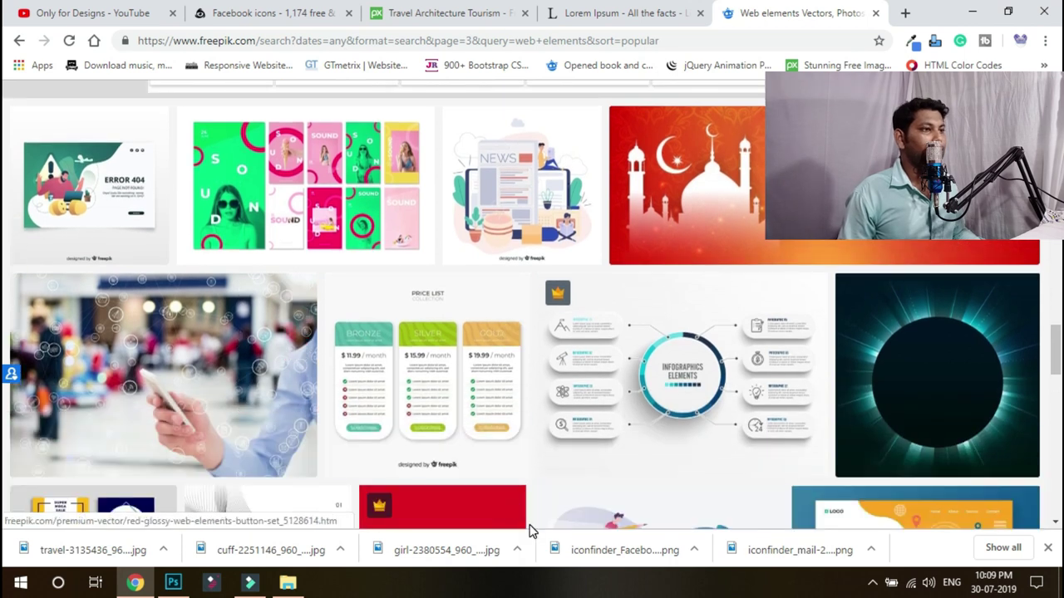
pyautogui.scroll(-2, 527, 523)
pyautogui.scroll(-3, 531, 525)
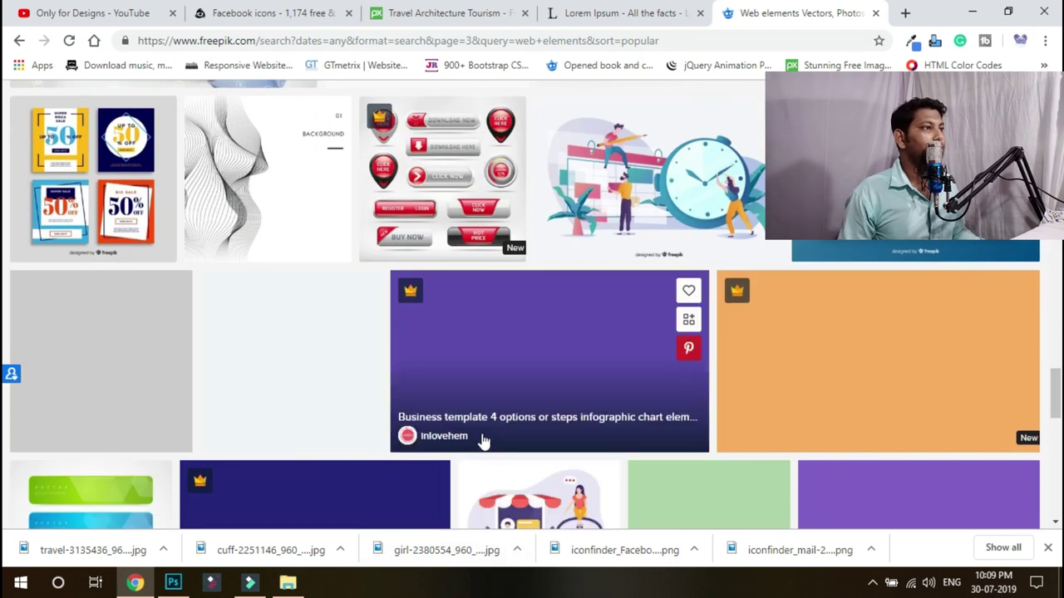
pyautogui.scroll(-3, 582, 440)
pyautogui.scroll(-3, 586, 429)
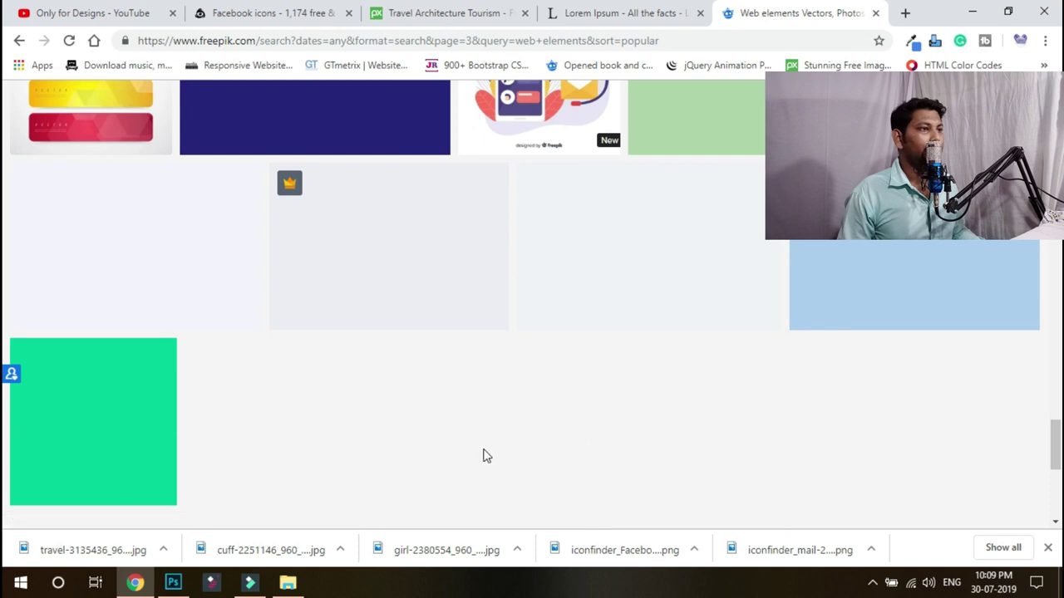
pyautogui.scroll(1, 399, 465)
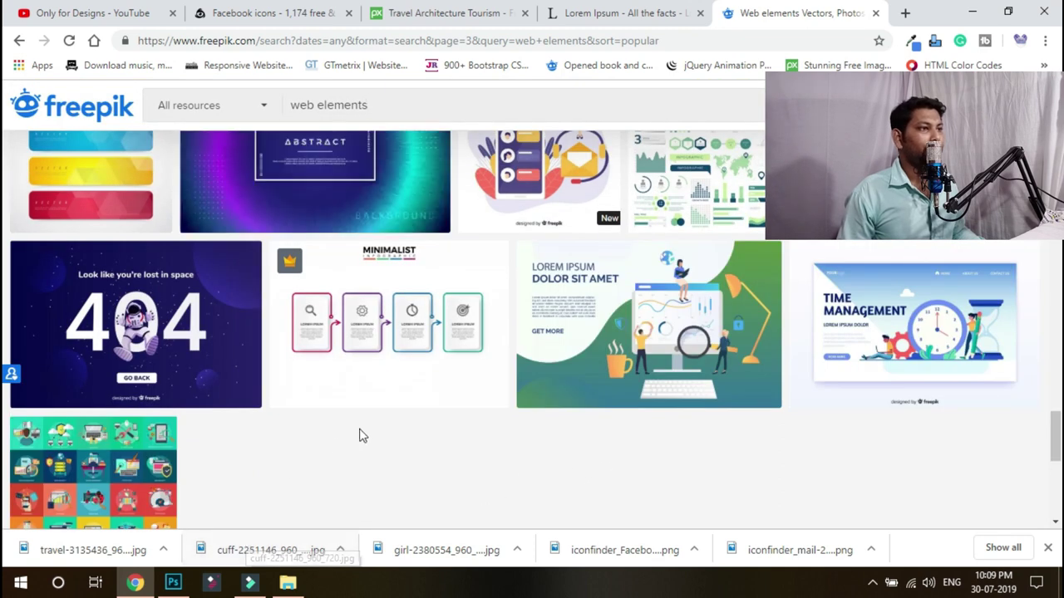
pyautogui.scroll(-1, 582, 499)
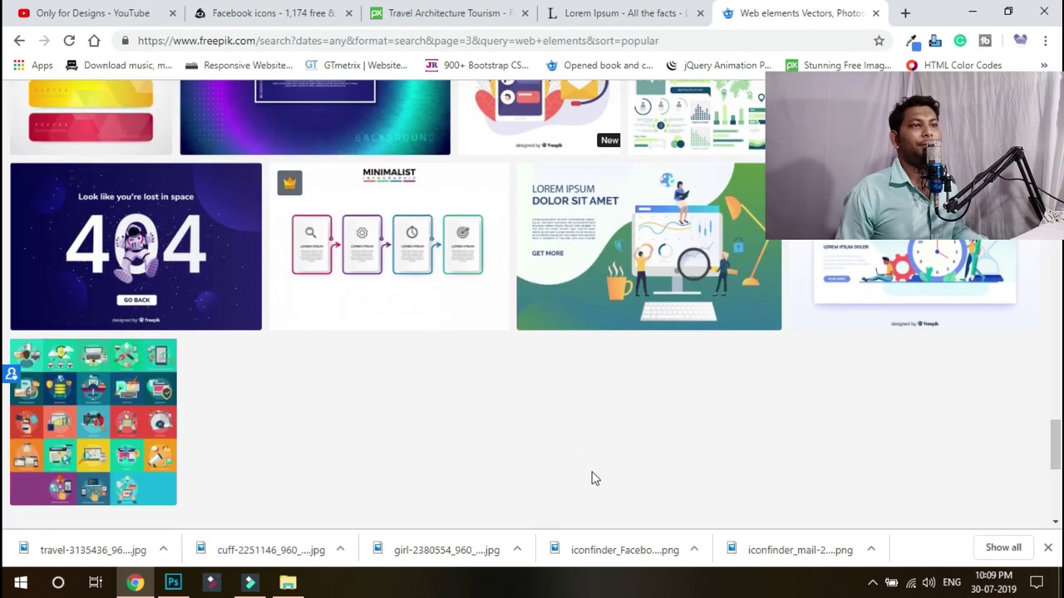
pyautogui.scroll(3, 595, 476)
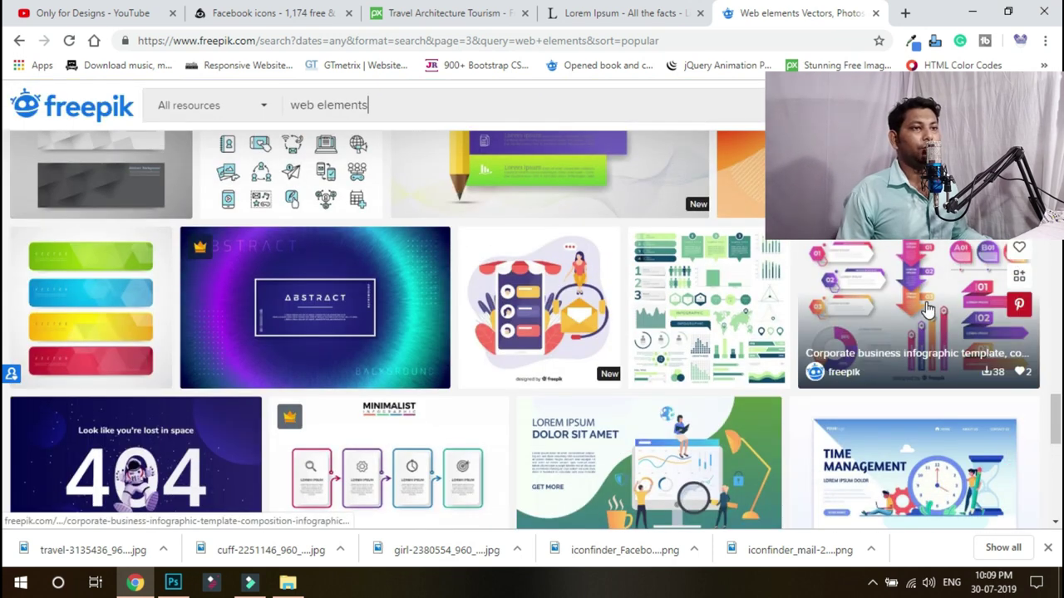
# - Free-download the corporate business infographic template
pyautogui.click(884, 314)
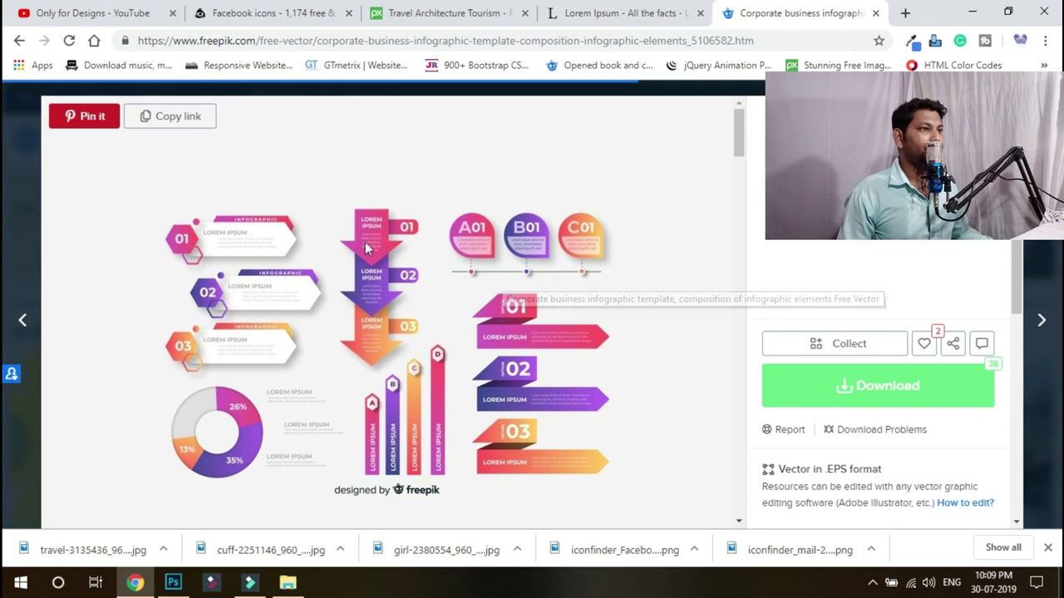
pyautogui.click(883, 398)
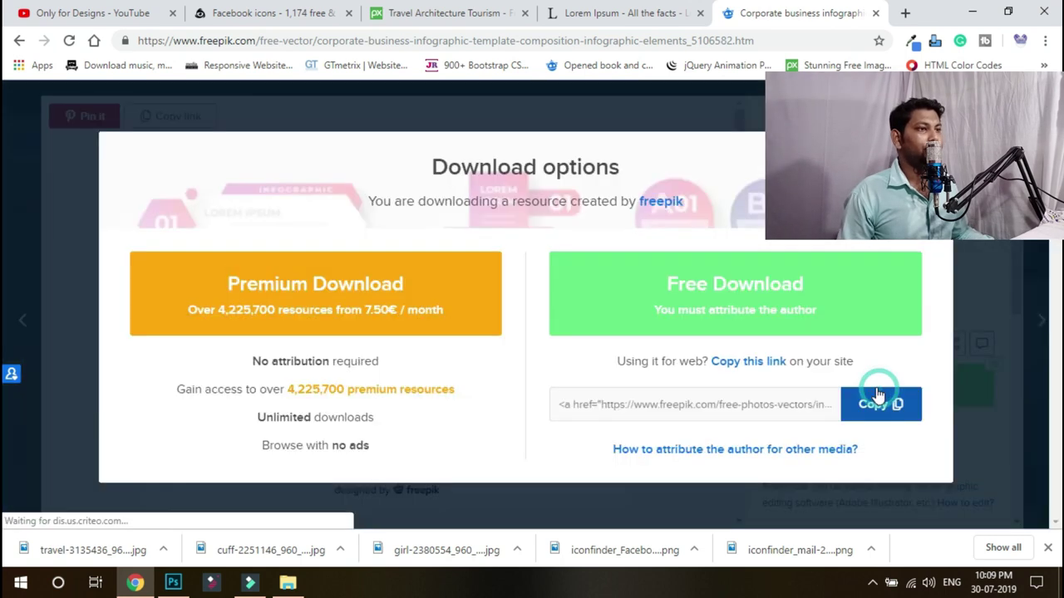
pyautogui.click(629, 276)
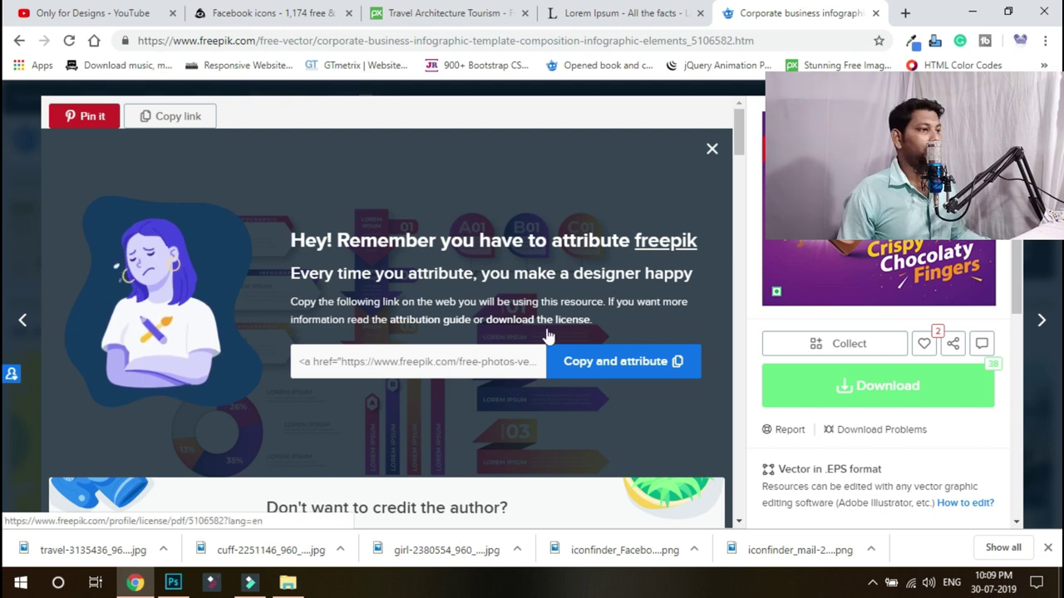
pyautogui.scroll(-3, 316, 420)
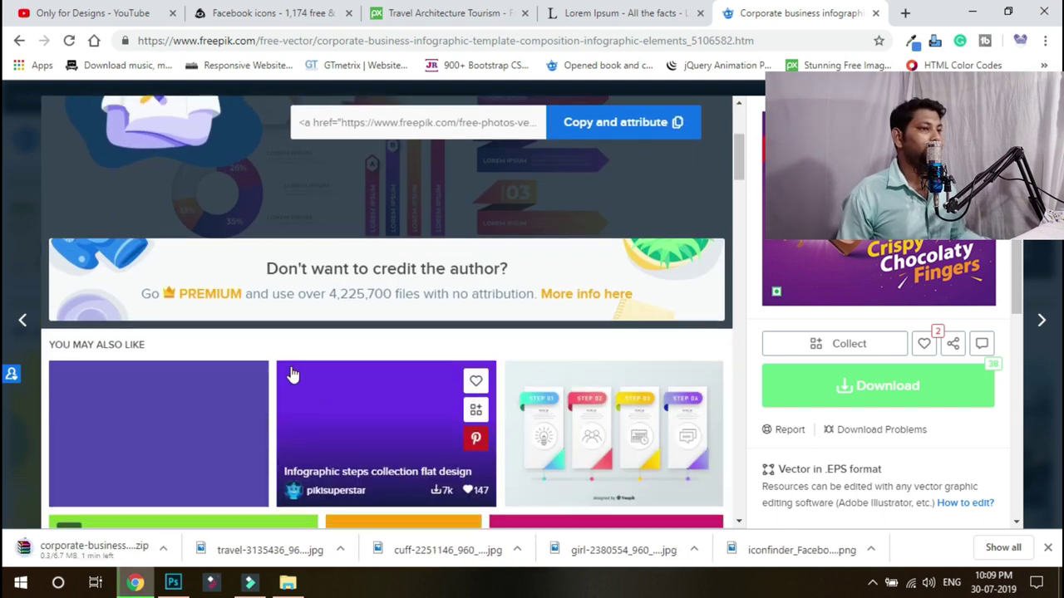
pyautogui.scroll(-2, 291, 375)
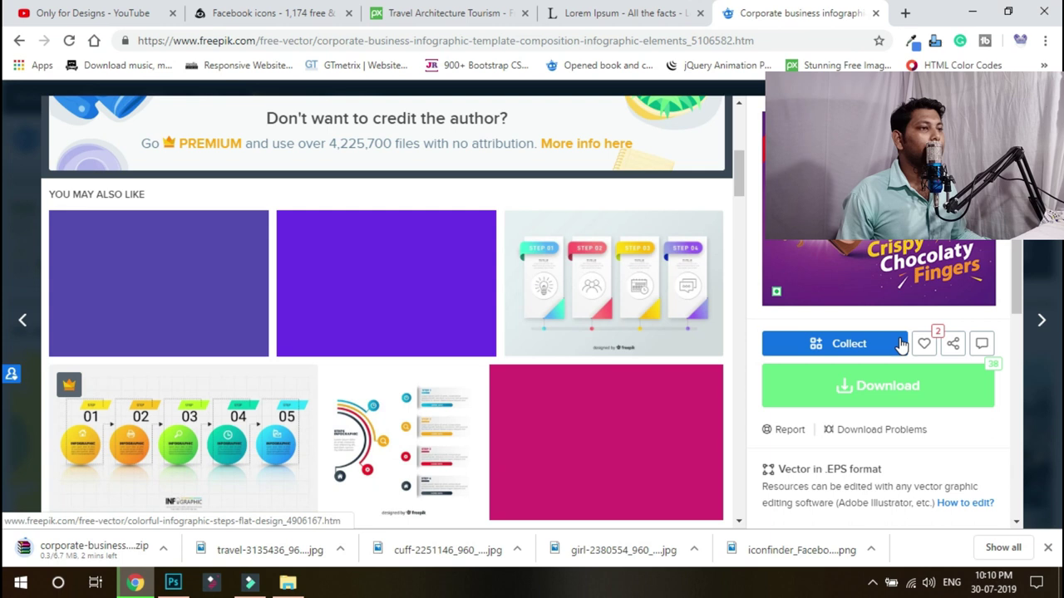
pyautogui.scroll(-1, 631, 249)
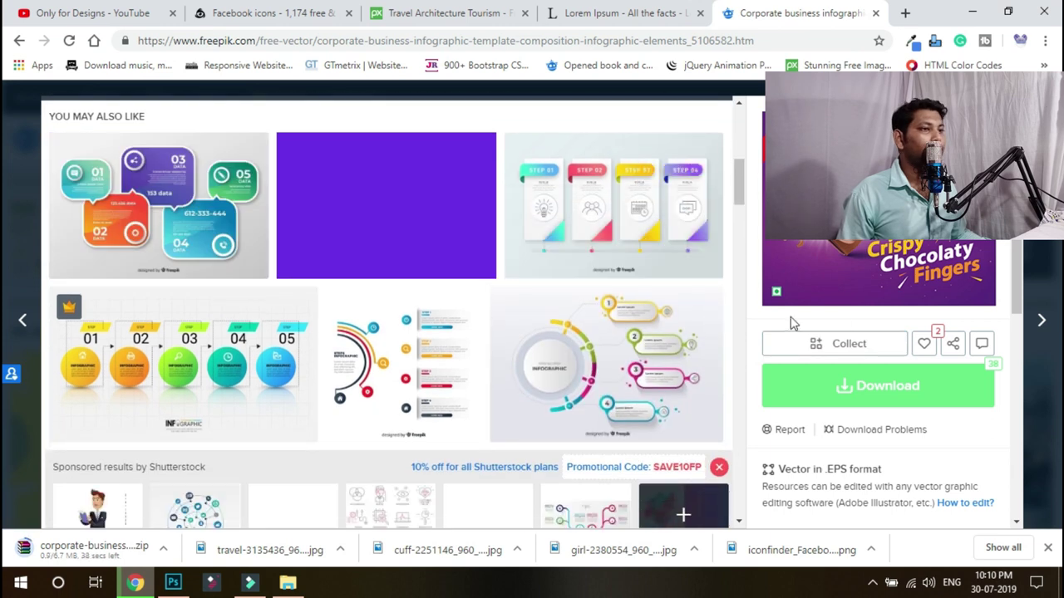
# - Free-download the Colorful infographic steps flat design vector as a zip
pyautogui.click(634, 216)
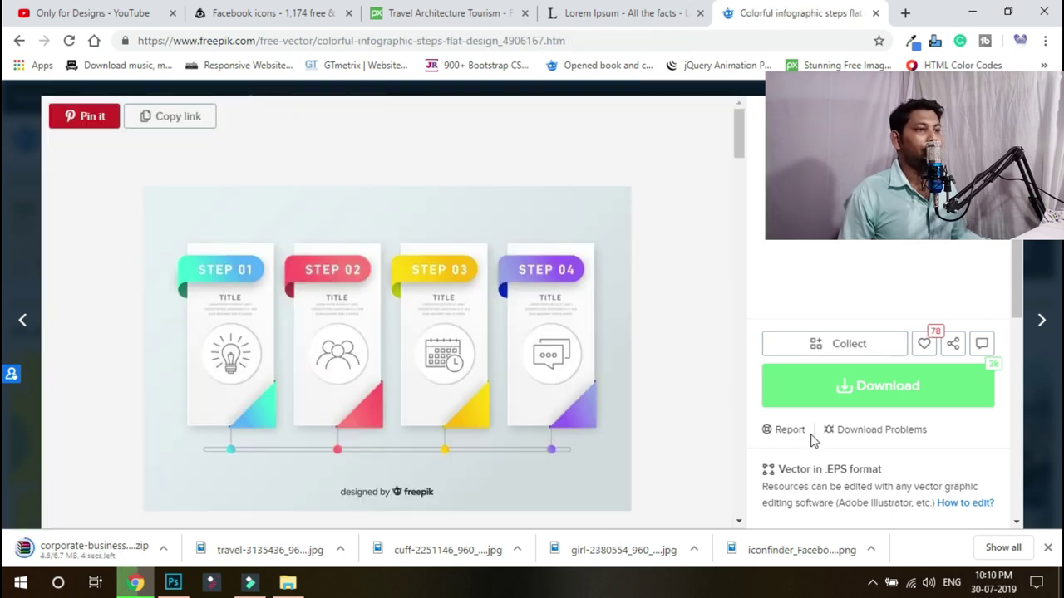
pyautogui.click(932, 386)
pyautogui.click(727, 271)
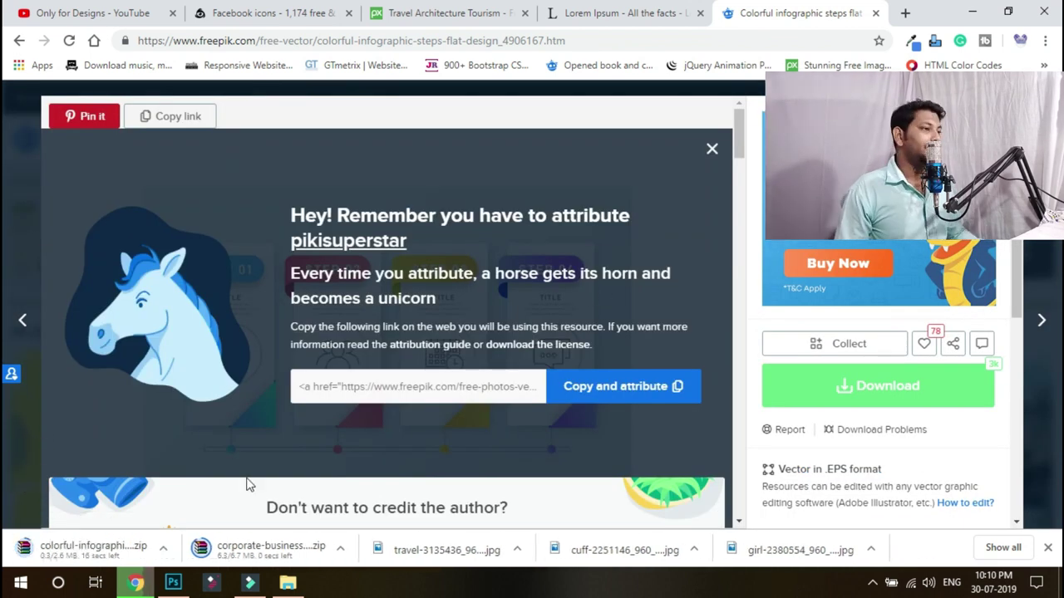
pyautogui.scroll(-4, 312, 378)
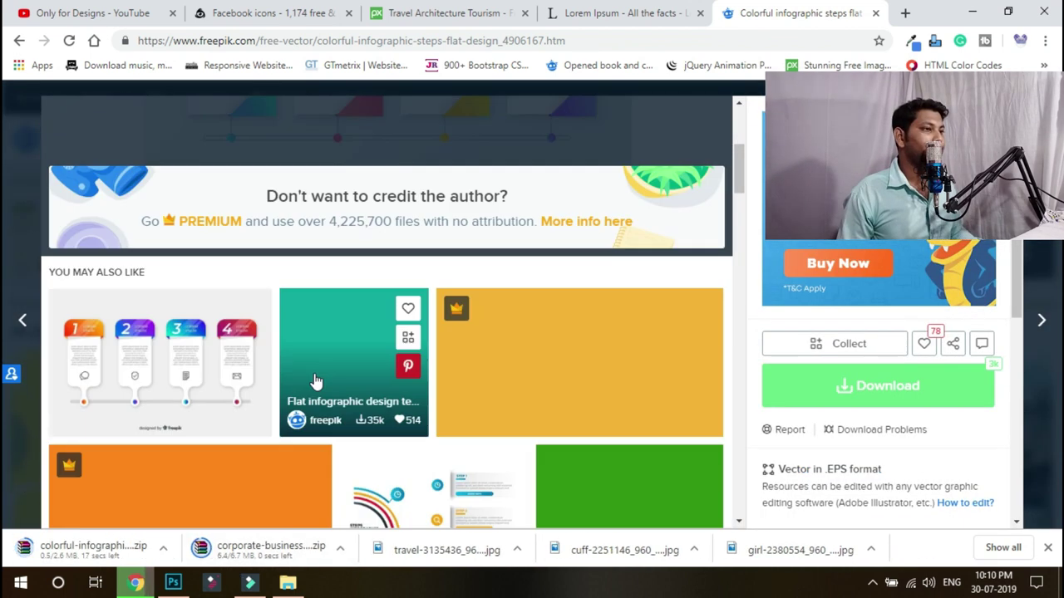
pyautogui.scroll(-2, 313, 378)
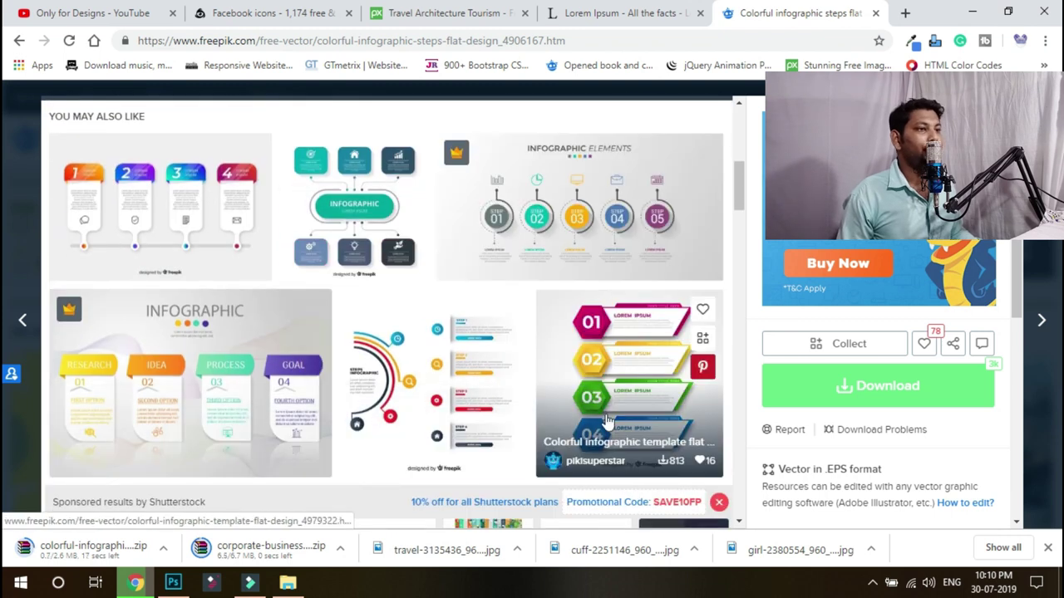
pyautogui.scroll(-1, 607, 423)
pyautogui.scroll(-2, 606, 416)
pyautogui.scroll(-1, 607, 391)
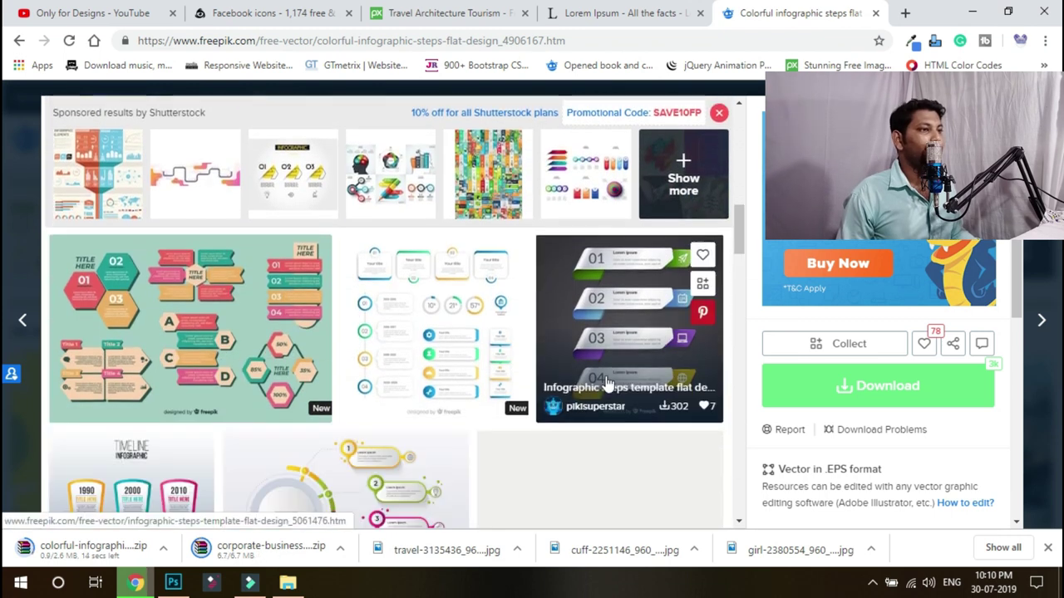
pyautogui.scroll(-1, 161, 373)
pyautogui.scroll(-2, 451, 347)
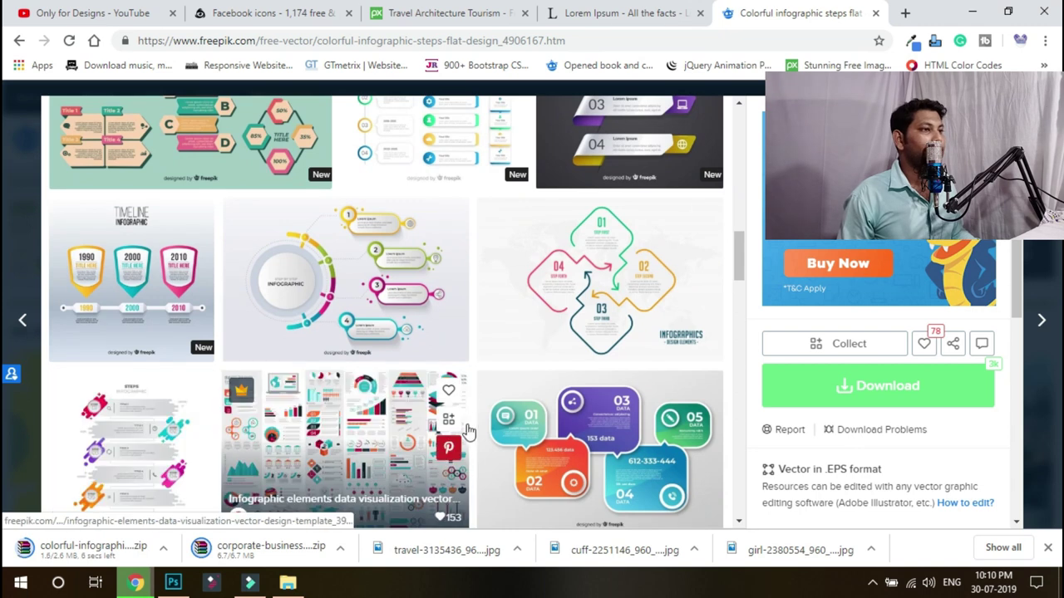
pyautogui.scroll(-1, 582, 382)
pyautogui.scroll(-2, 518, 410)
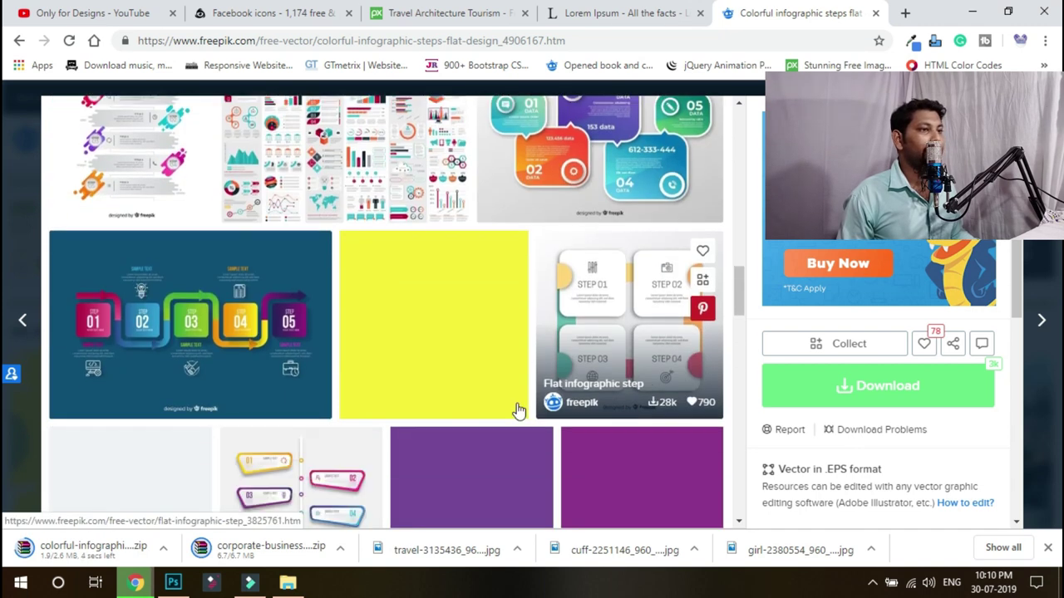
pyautogui.scroll(-1, 387, 399)
pyautogui.scroll(-1, 388, 397)
pyautogui.scroll(-2, 387, 399)
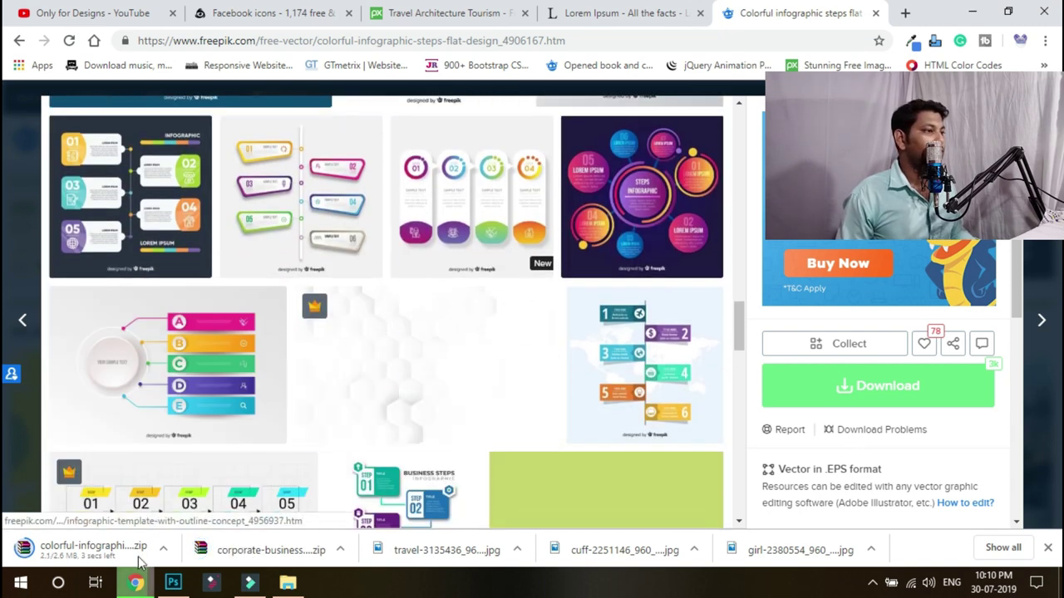
pyautogui.scroll(-2, 207, 499)
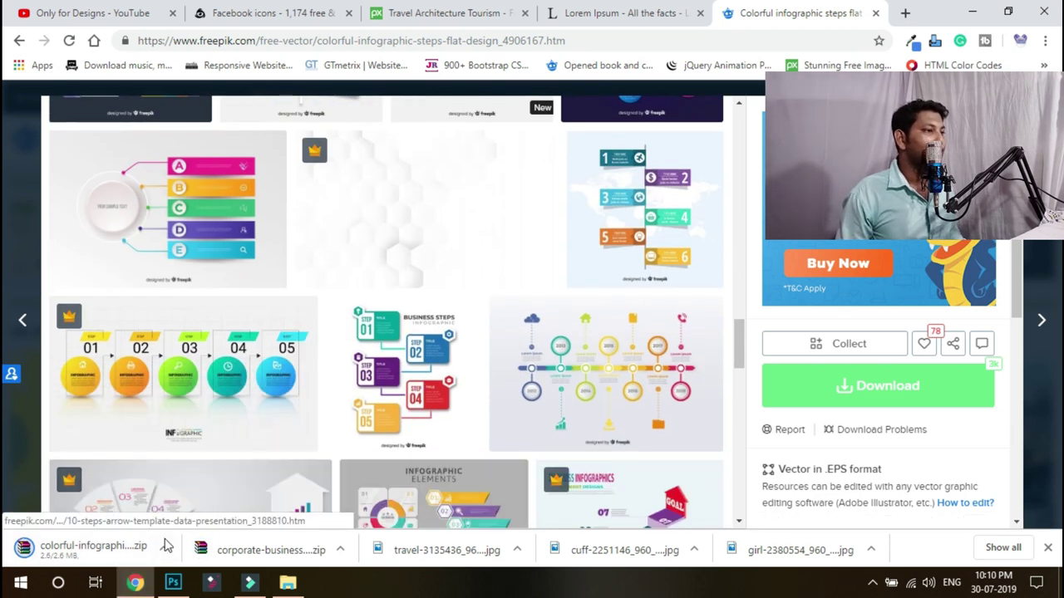
# - Show the downloaded zip in its folder and paste it into bootstrap3-psds
pyautogui.click(164, 551)
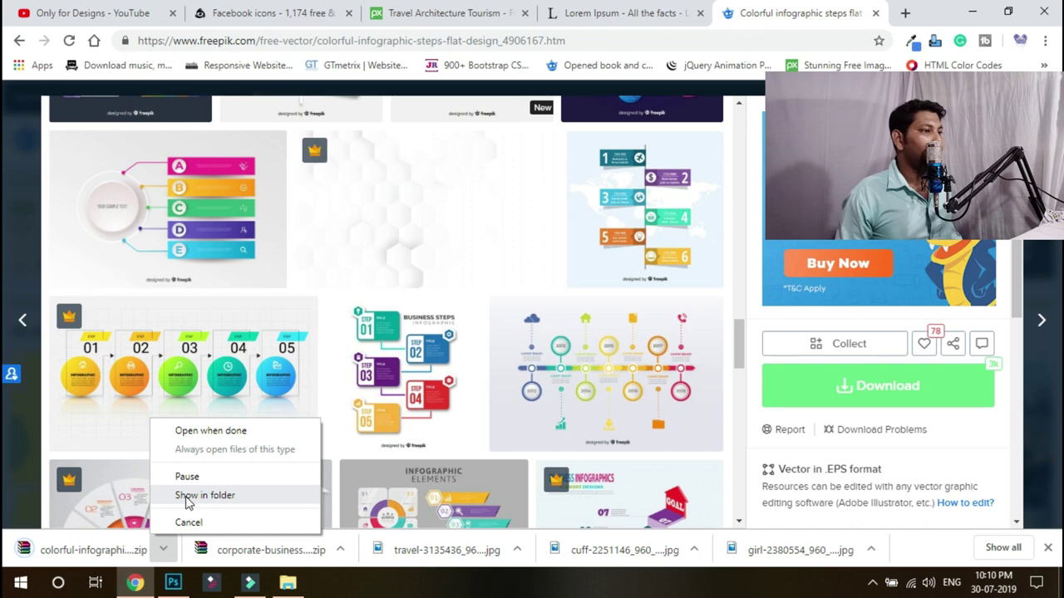
pyautogui.click(204, 495)
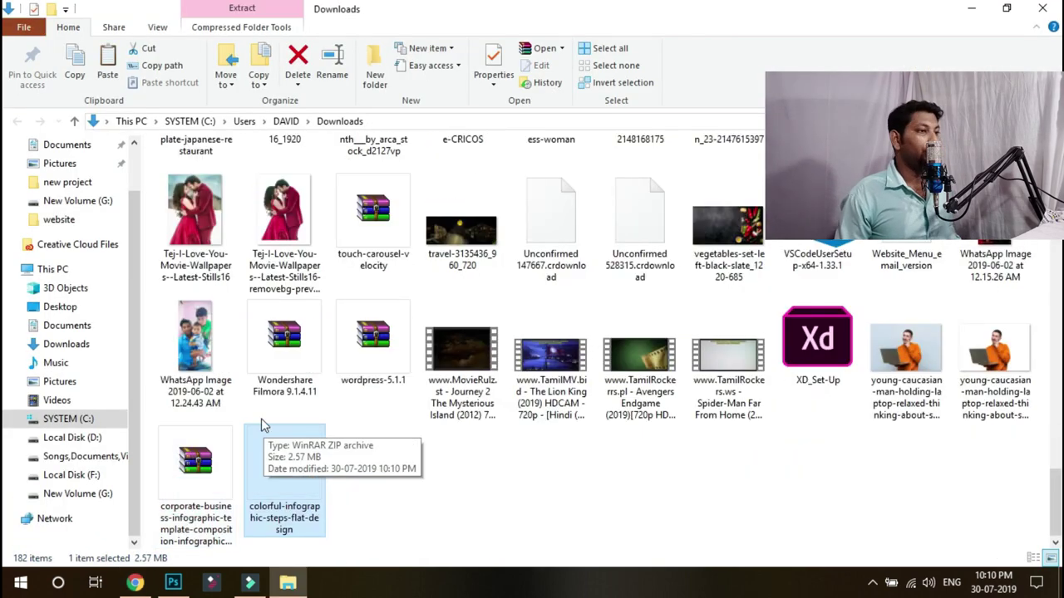
pyautogui.scroll(5, 262, 425)
pyautogui.scroll(5, 262, 426)
pyautogui.scroll(2, 262, 425)
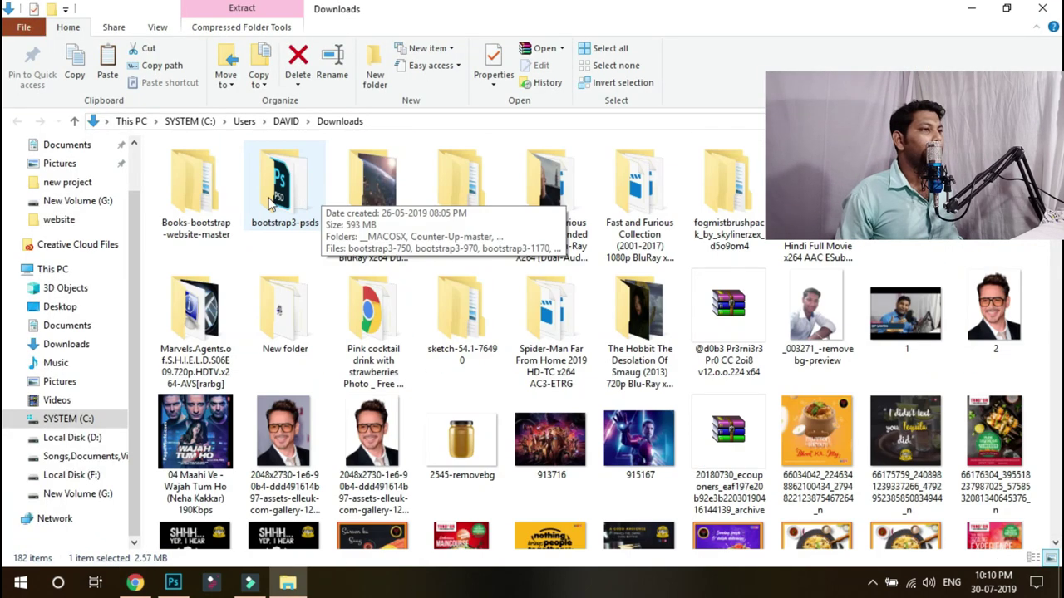
pyautogui.doubleClick(270, 203)
pyautogui.rightClick(421, 292)
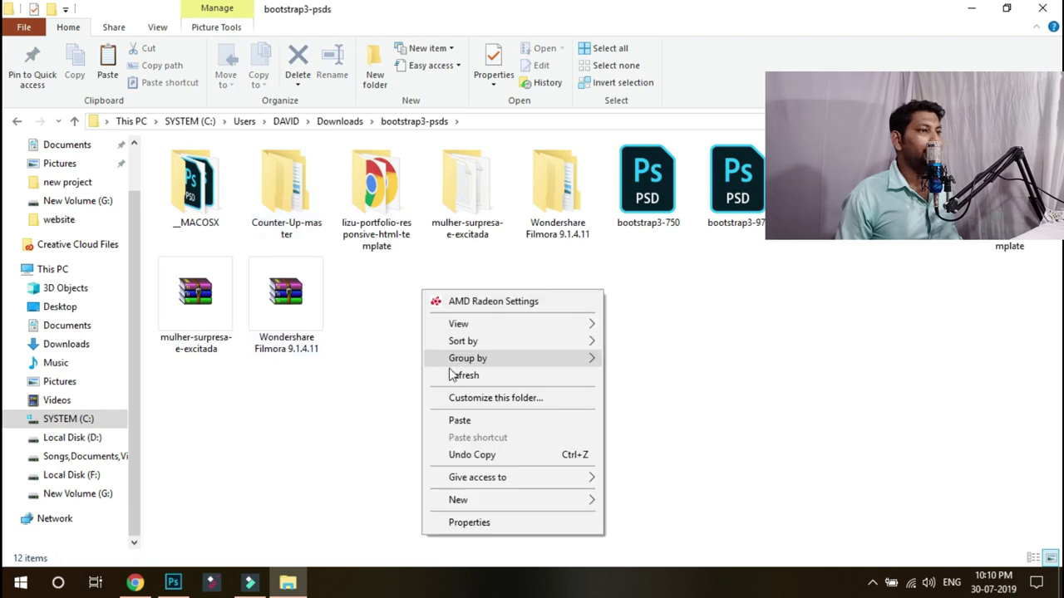
pyautogui.click(465, 422)
# - Extract the zip to colorful-infographic-steps-flat-design and open the 2547371 design
pyautogui.rightClick(363, 311)
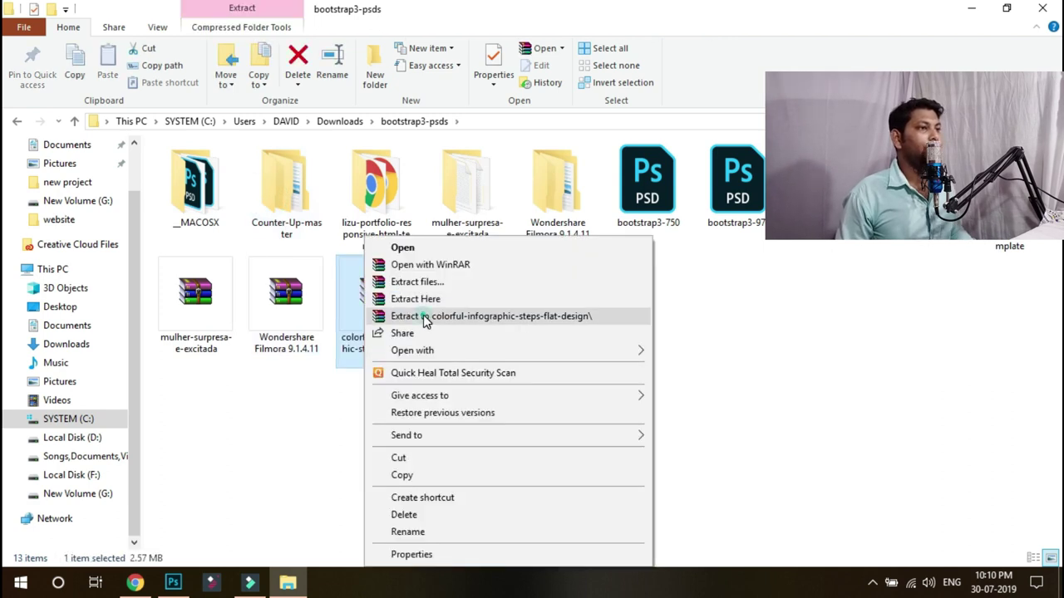
pyautogui.click(423, 317)
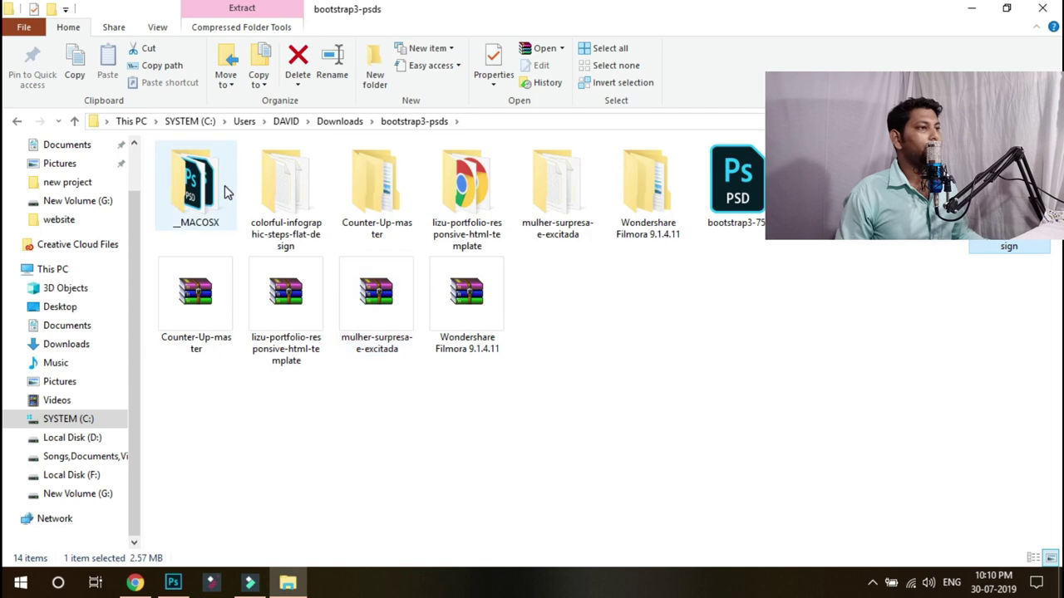
pyautogui.doubleClick(249, 179)
pyautogui.click(249, 171)
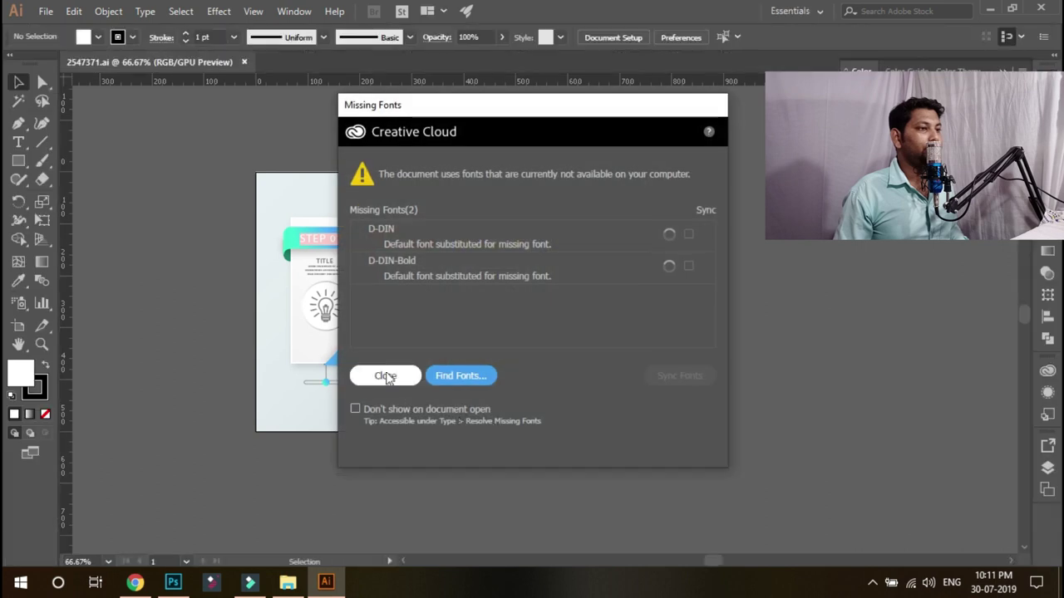
# - Dismiss the missing fonts warning and delete the 'designed by freepik' credit text
pyautogui.click(384, 373)
pyautogui.scroll(3, 409, 380)
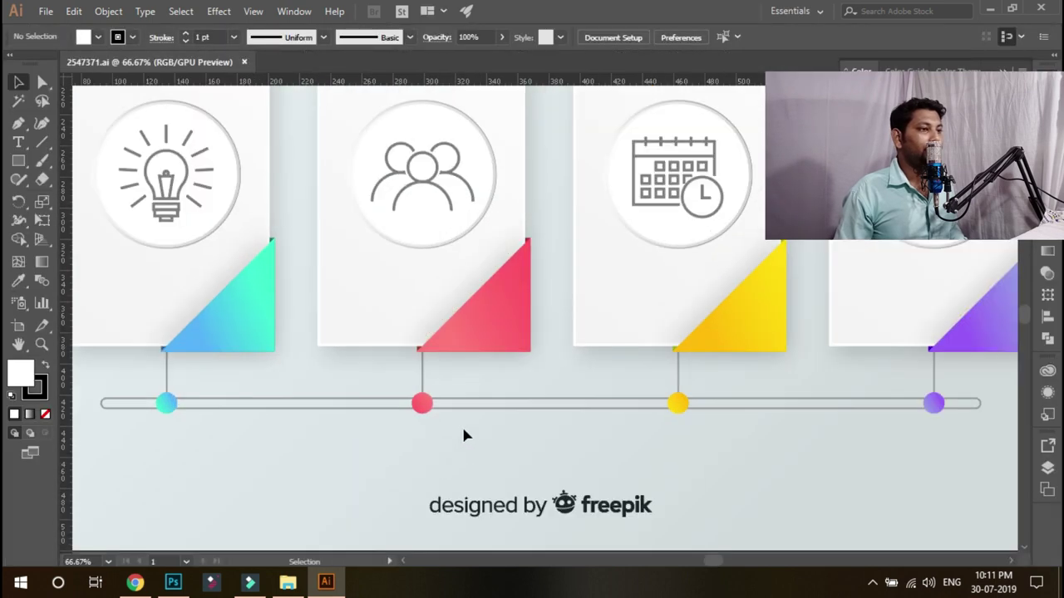
pyautogui.click(507, 506)
pyautogui.press('Delete')
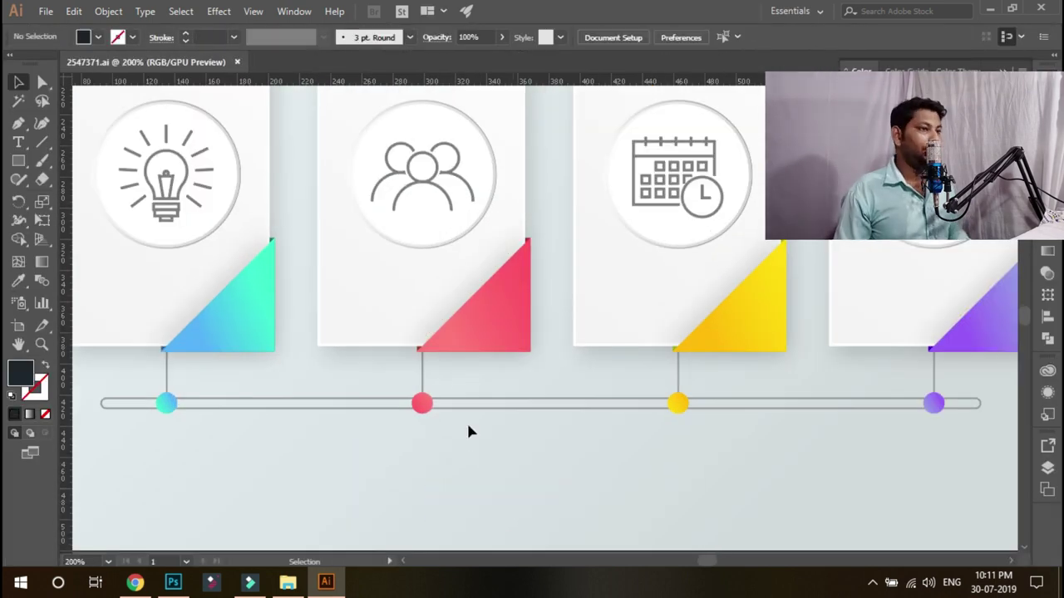
pyautogui.scroll(-4, 449, 367)
pyautogui.scroll(2, 498, 362)
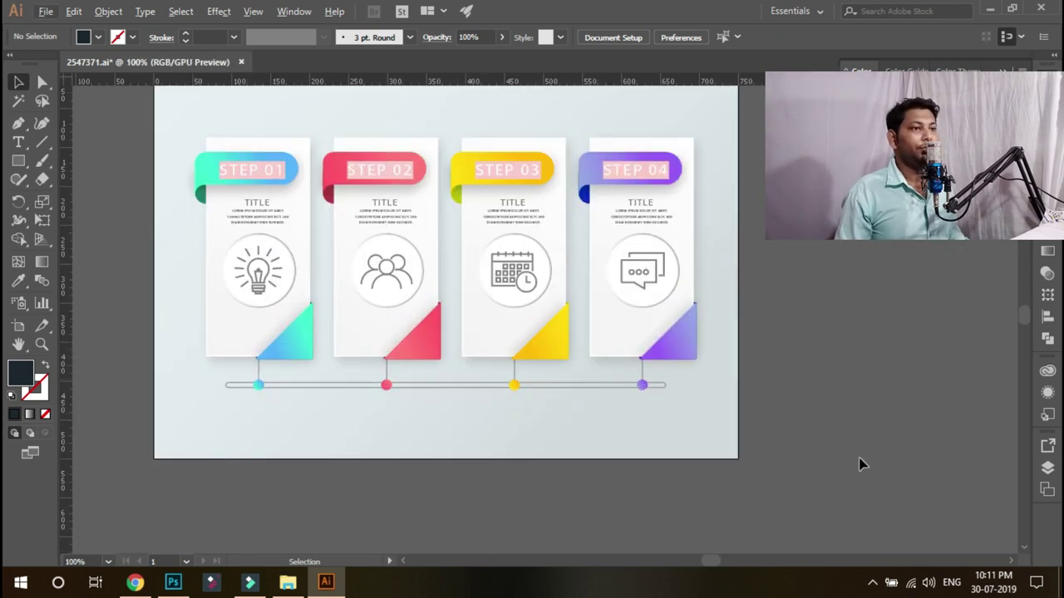
# - Delete the grey gradient background rectangle using the Layers panel
pyautogui.click(1046, 468)
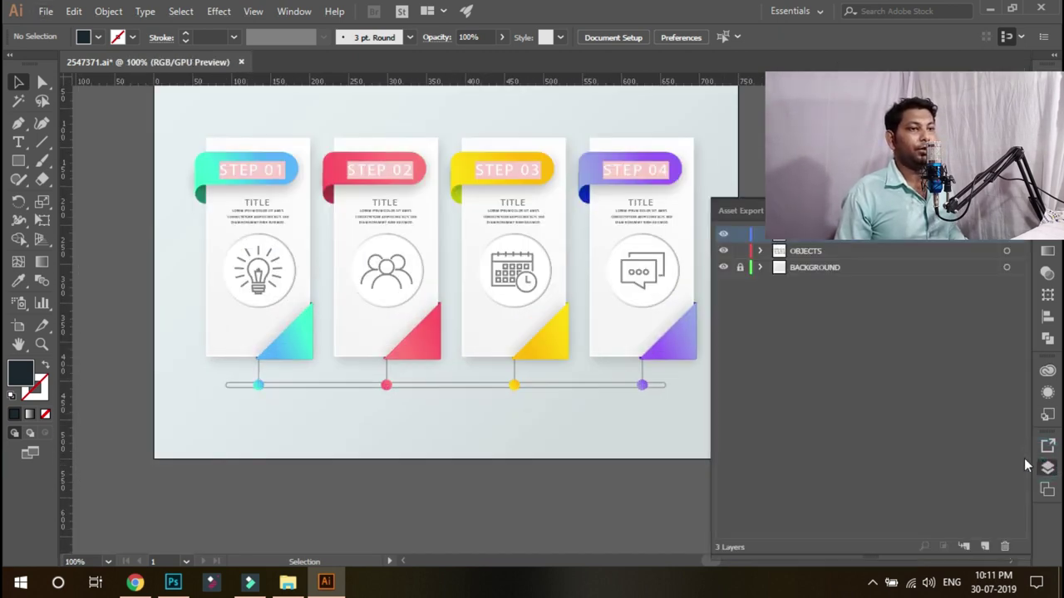
pyautogui.click(686, 399)
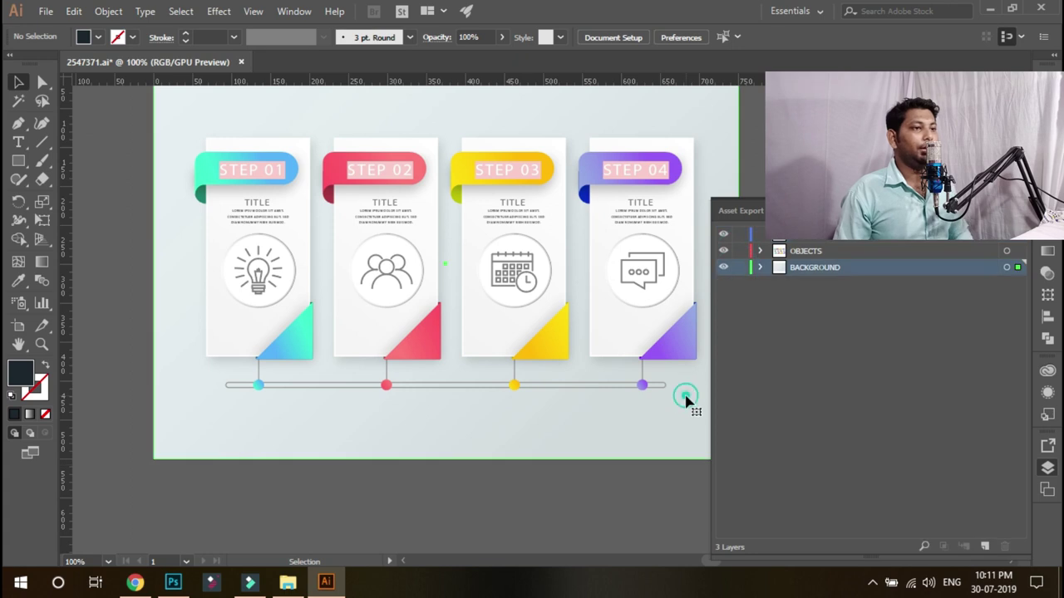
pyautogui.press('Delete')
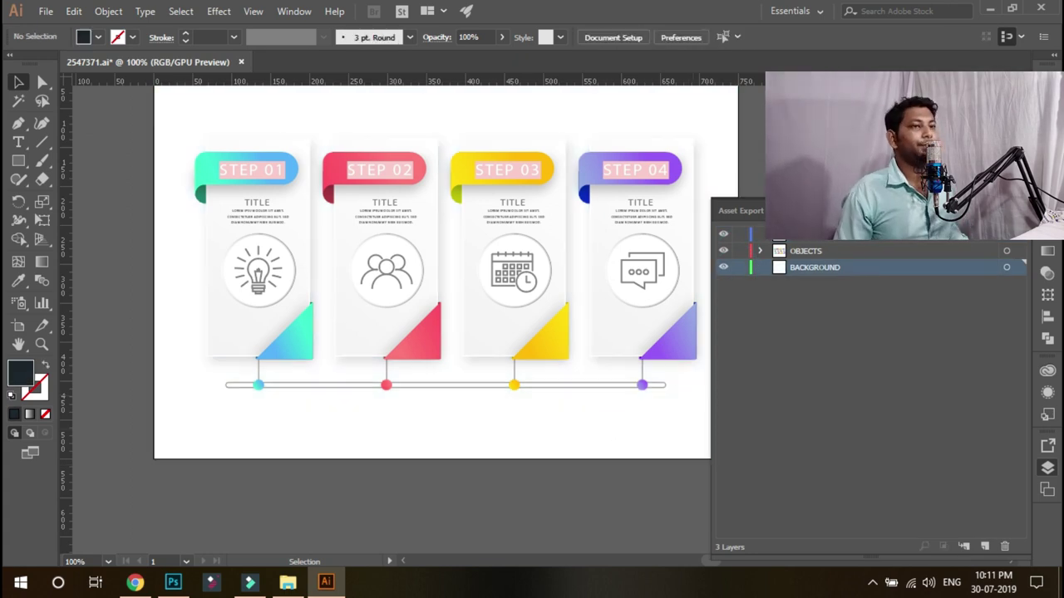
pyautogui.click(1047, 467)
pyautogui.scroll(-1, 581, 247)
# - Export the artwork as a PNG file saved to the Desktop
pyautogui.click(46, 10)
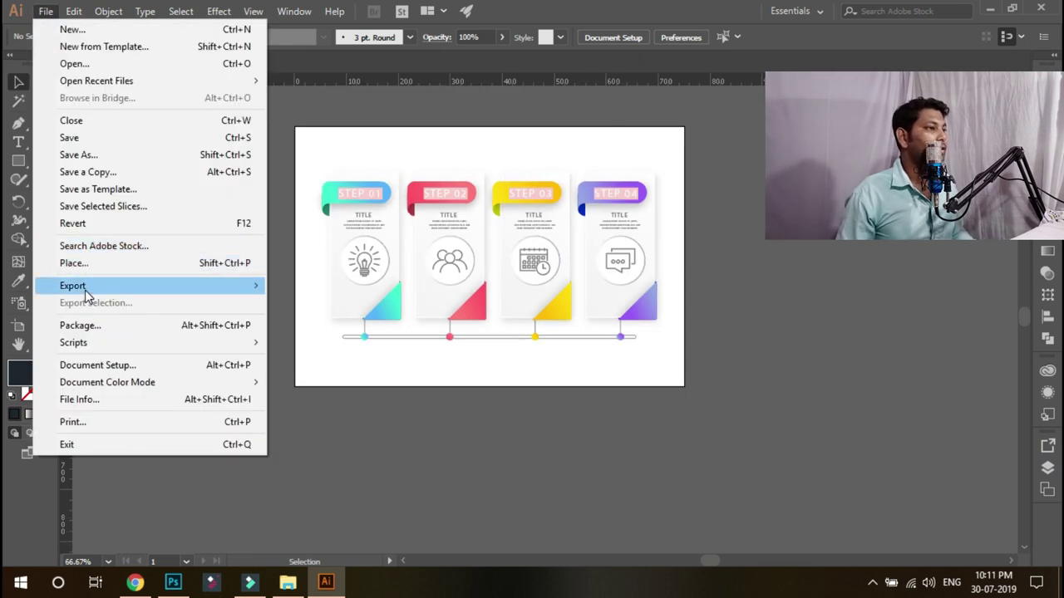
pyautogui.click(86, 289)
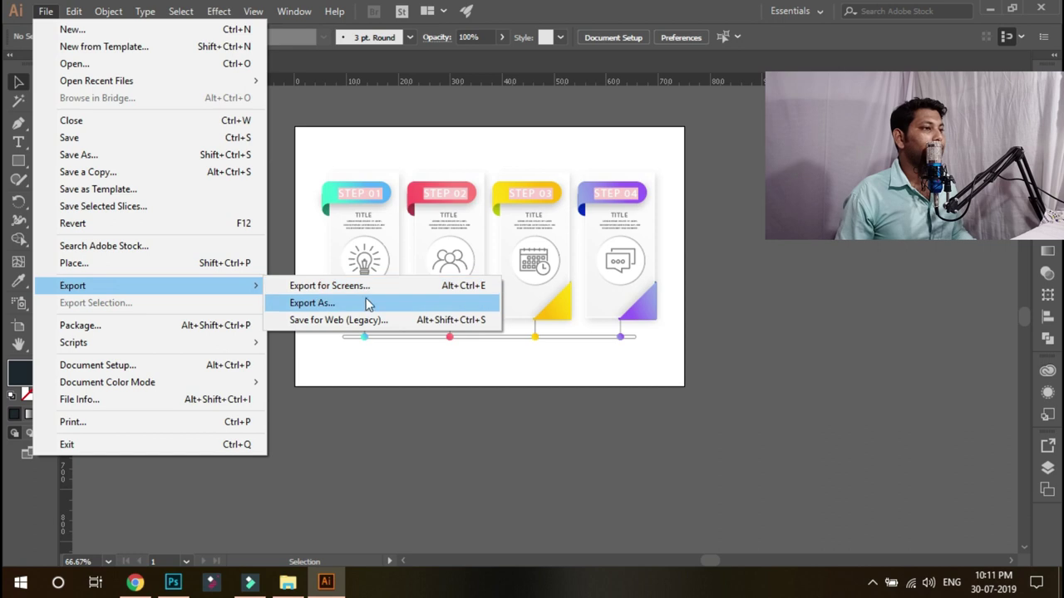
pyautogui.click(344, 304)
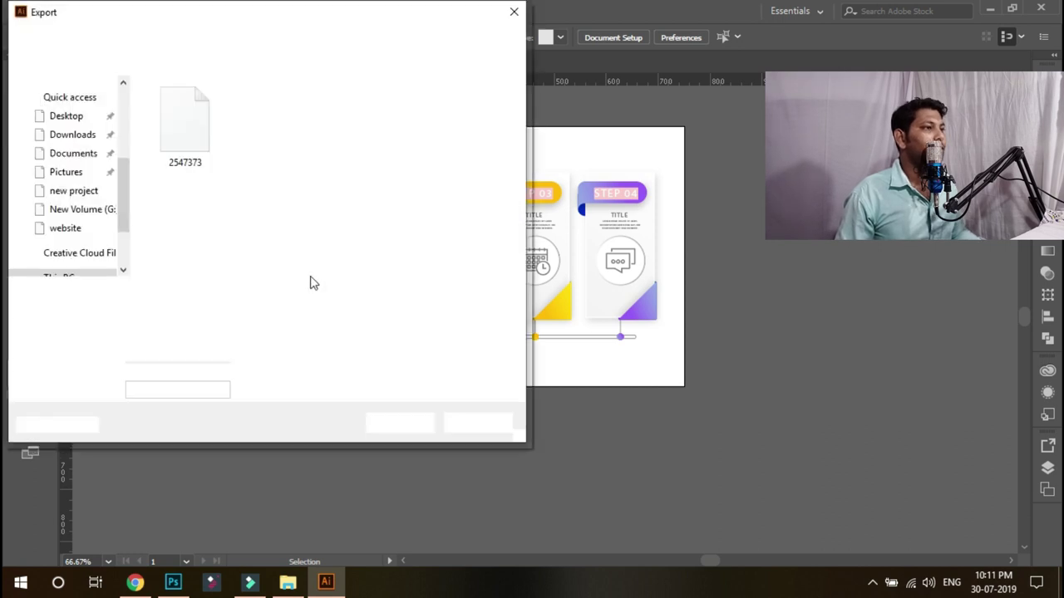
pyautogui.click(135, 315)
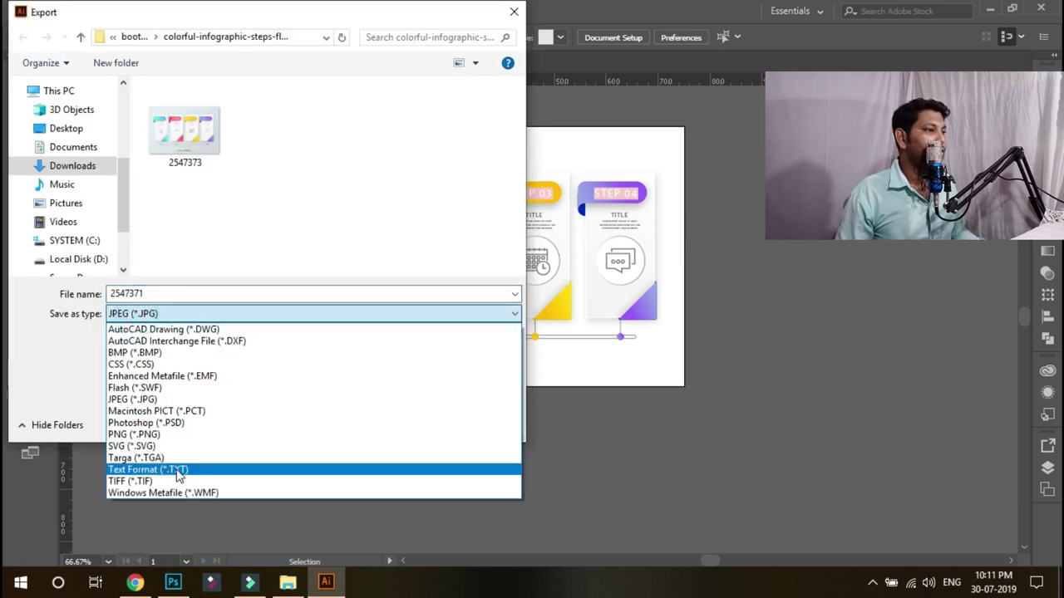
pyautogui.click(154, 449)
pyautogui.click(191, 316)
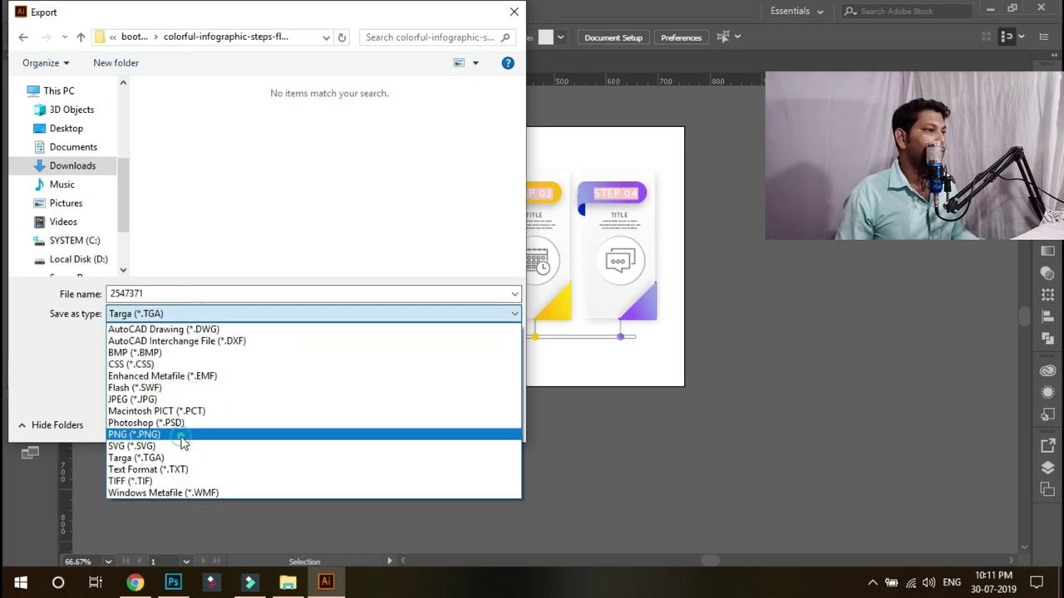
pyautogui.click(183, 433)
pyautogui.scroll(1, 66, 178)
pyautogui.scroll(2, 66, 167)
pyautogui.scroll(2, 71, 133)
pyautogui.click(70, 118)
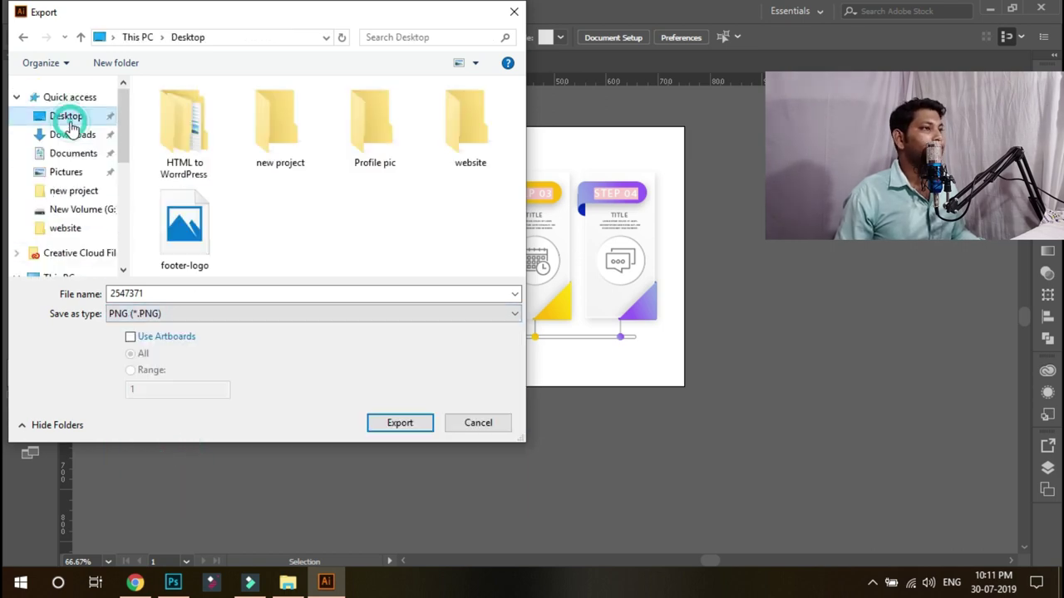
# - Set the PNG resolution to High (300 ppi) and confirm the export
pyautogui.click(400, 424)
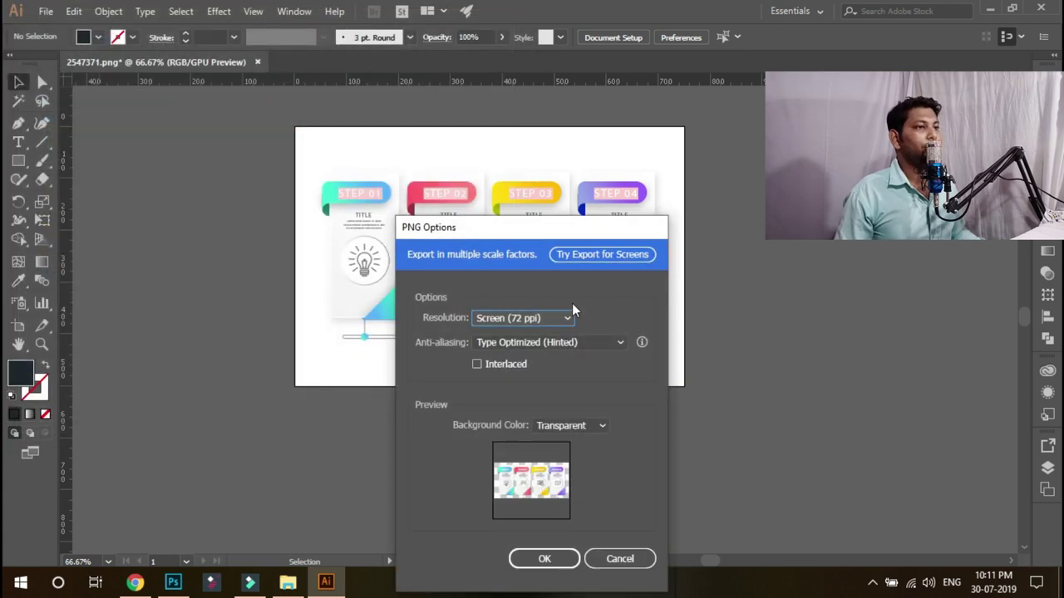
pyautogui.click(541, 324)
pyautogui.click(540, 370)
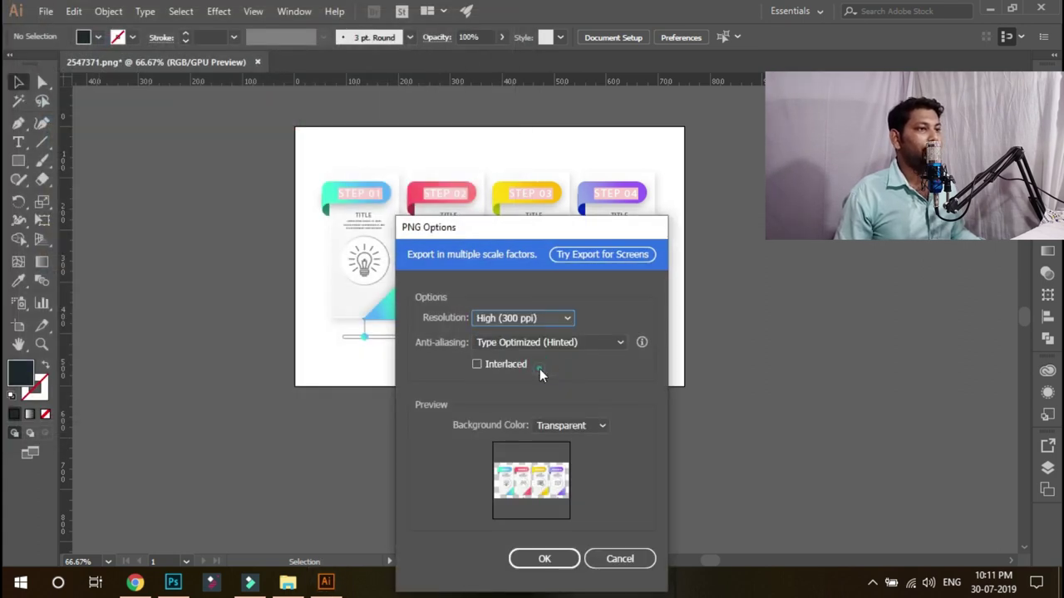
pyautogui.click(544, 559)
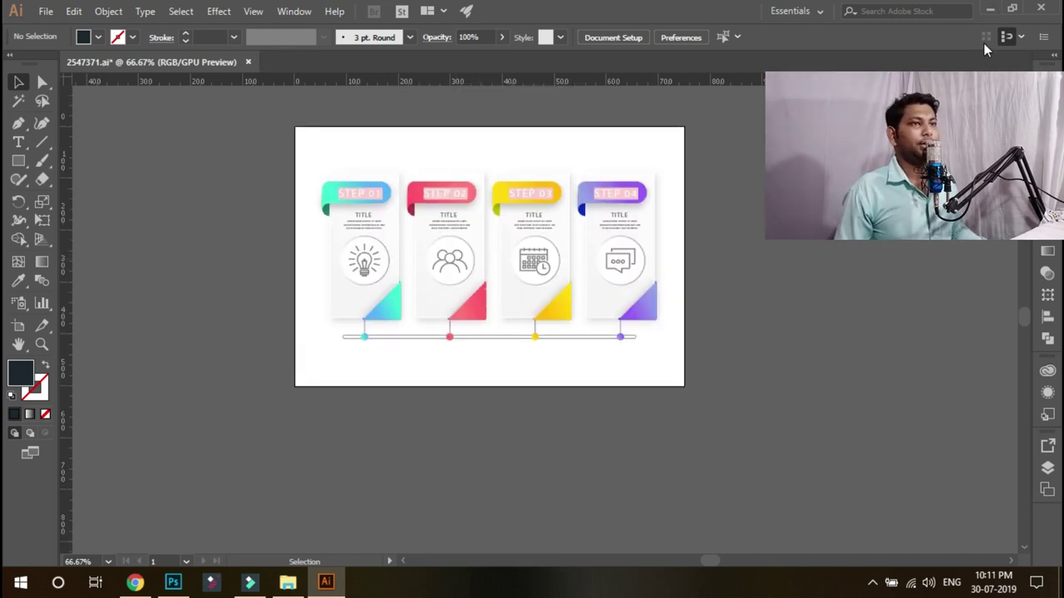
# - Drag the 2547371 image from the desktop onto the Photoshop canvas
pyautogui.click(991, 8)
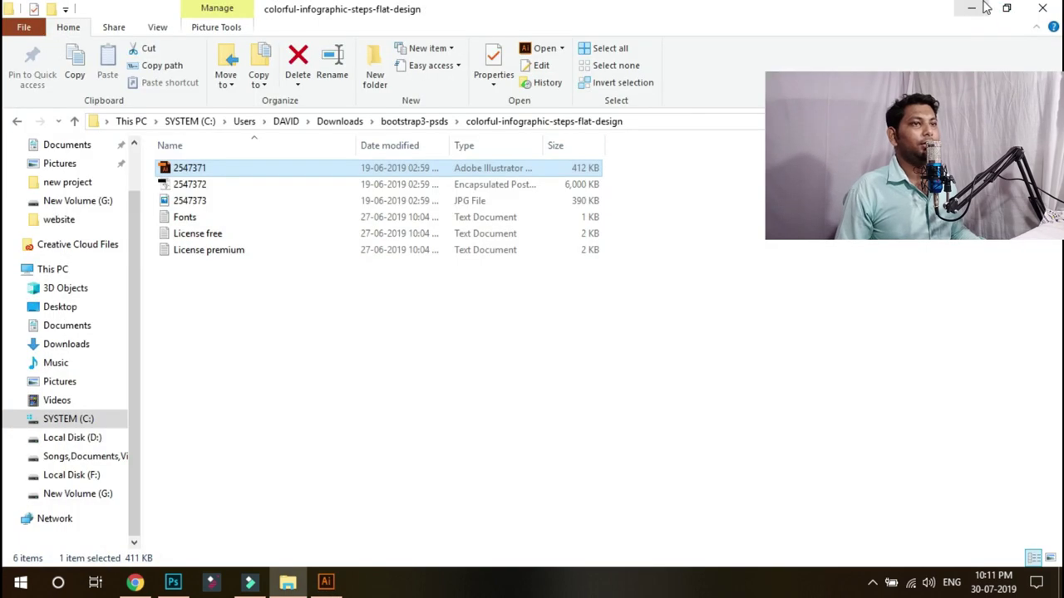
pyautogui.click(980, 8)
pyautogui.click(990, 8)
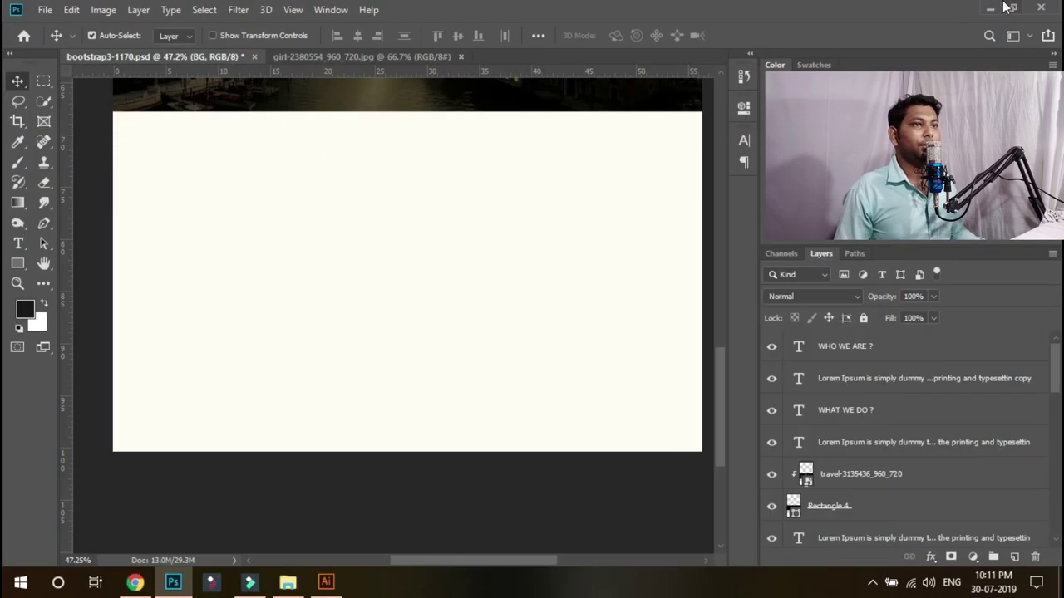
pyautogui.click(990, 9)
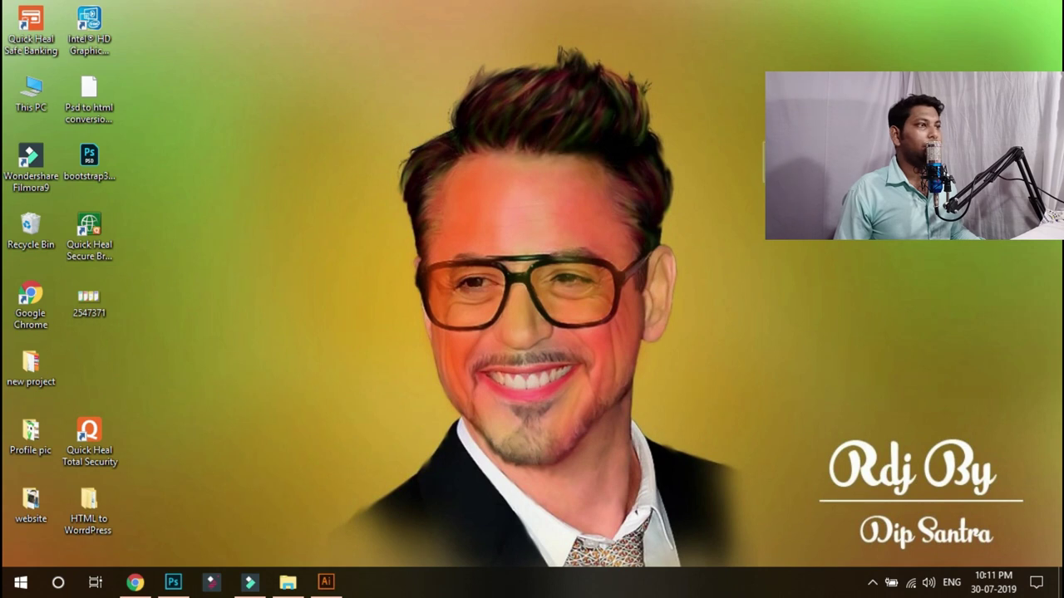
pyautogui.moveTo(105, 306); pyautogui.dragTo(207, 425)
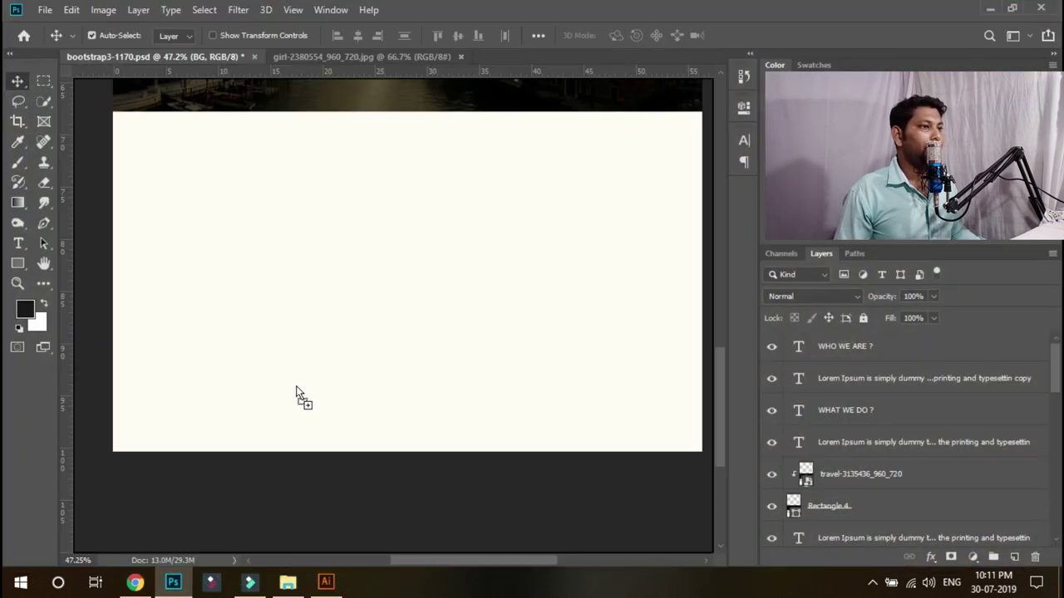
pyautogui.moveTo(213, 584); pyautogui.dragTo(410, 332)
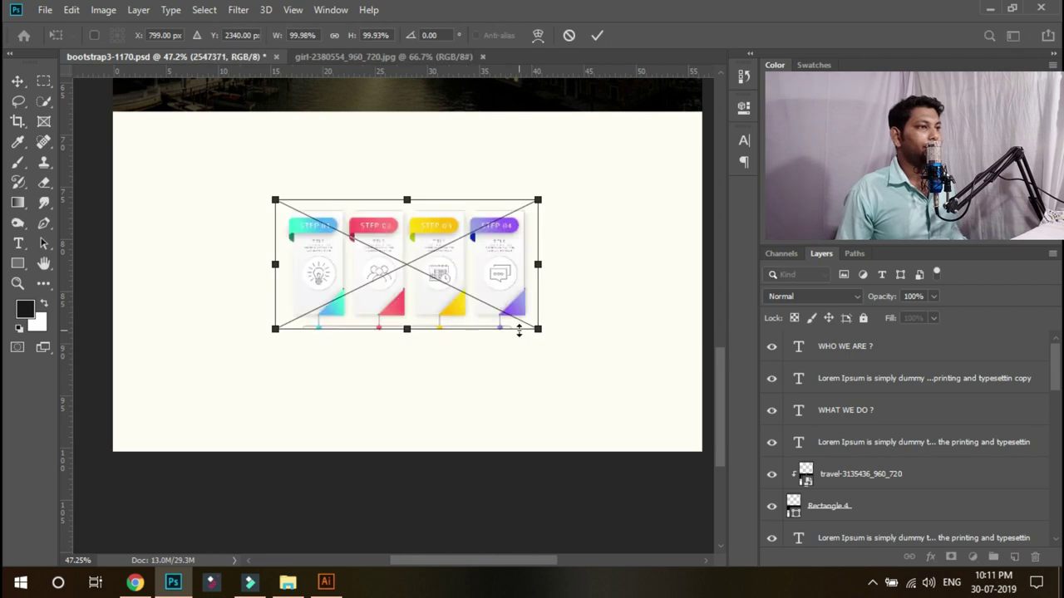
# - Enlarge the infographic to about 182% and align it on the layout guides
pyautogui.scroll(-2, 519, 330)
pyautogui.moveTo(534, 329); pyautogui.dragTo(645, 413)
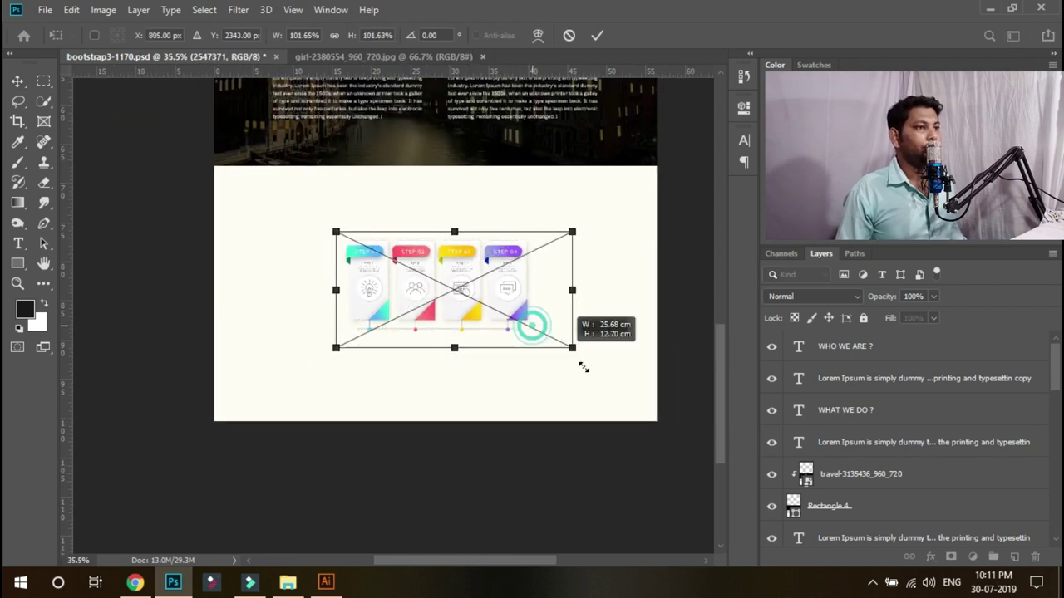
pyautogui.moveTo(582, 351); pyautogui.dragTo(517, 310)
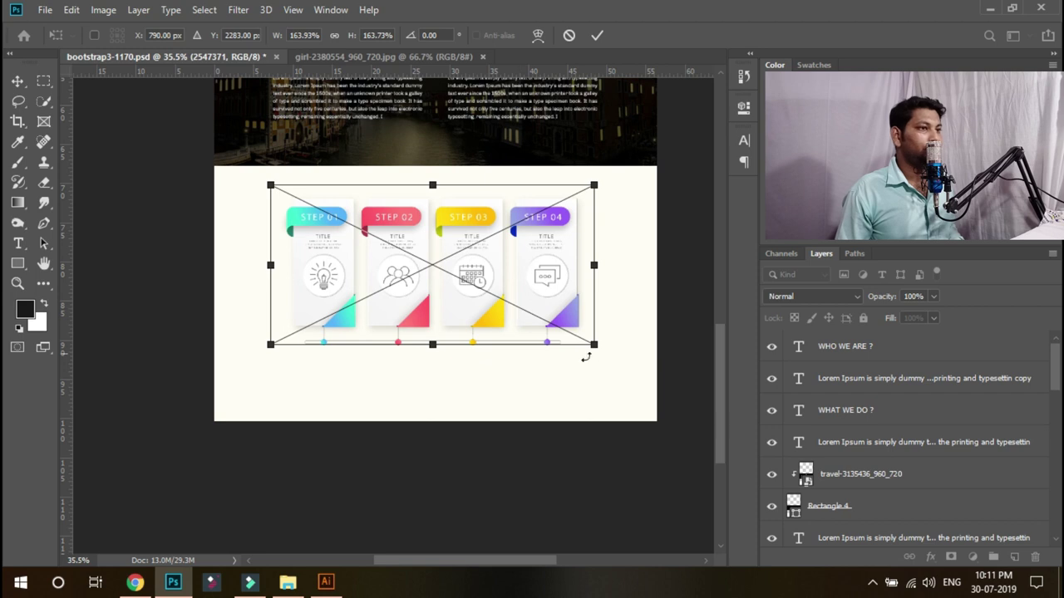
pyautogui.moveTo(595, 346); pyautogui.dragTo(625, 365)
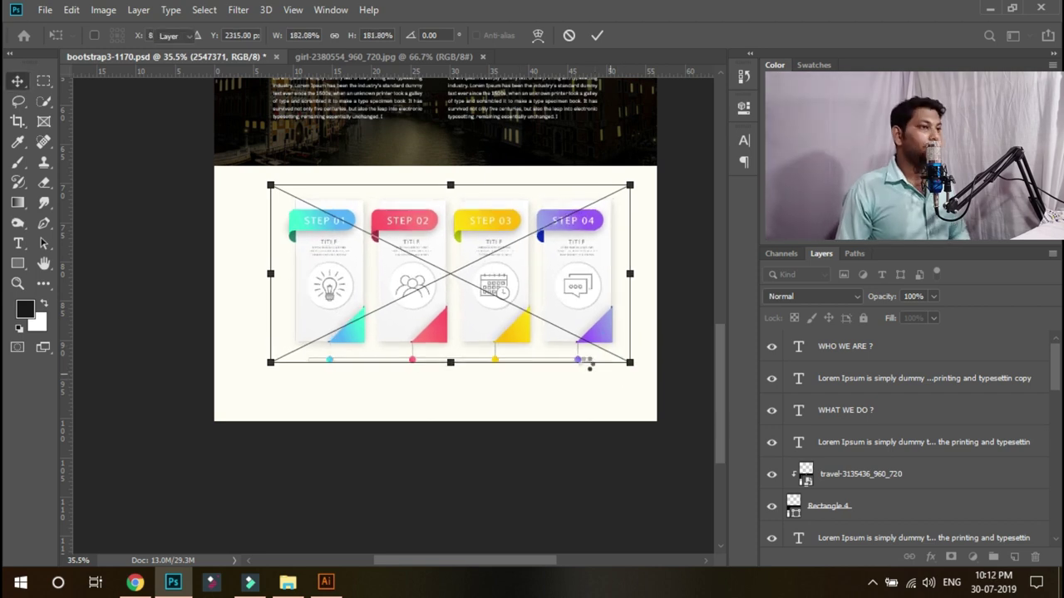
pyautogui.press('Return')
pyautogui.moveTo(498, 322); pyautogui.dragTo(484, 313)
pyautogui.hotkey('ctrl', ';')
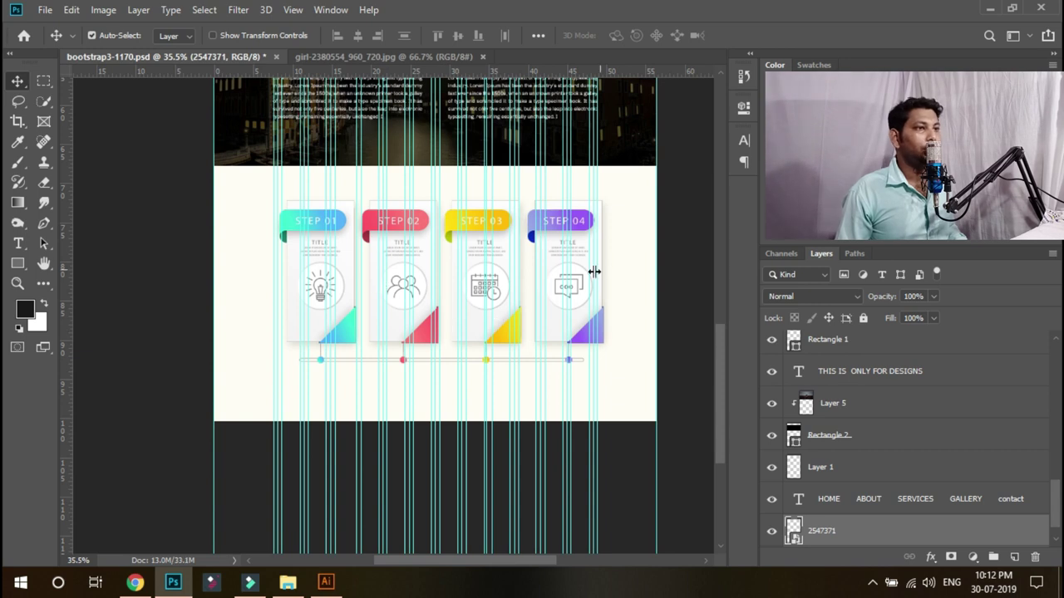
pyautogui.moveTo(594, 278); pyautogui.dragTo(580, 270)
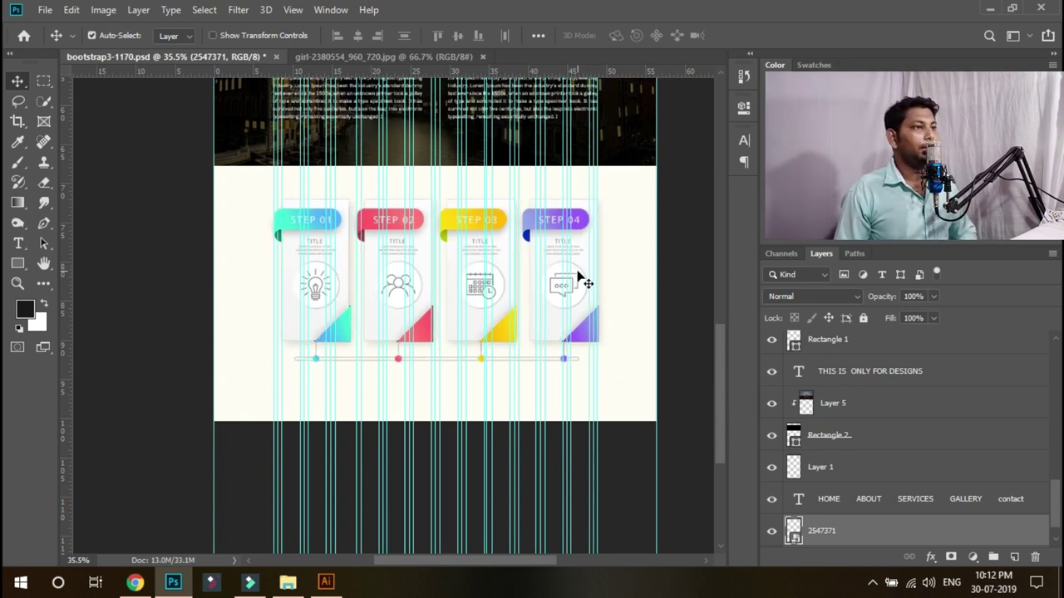
pyautogui.click(636, 287)
# - Hide the layout guides, review the page, and select the 'WHO WE ARE ?' layer
pyautogui.hotkey('ctrl', ';')
pyautogui.scroll(-1, 467, 273)
pyautogui.scroll(1, 465, 273)
pyautogui.scroll(1, 478, 281)
pyautogui.scroll(1, 478, 282)
pyautogui.scroll(-1, 480, 285)
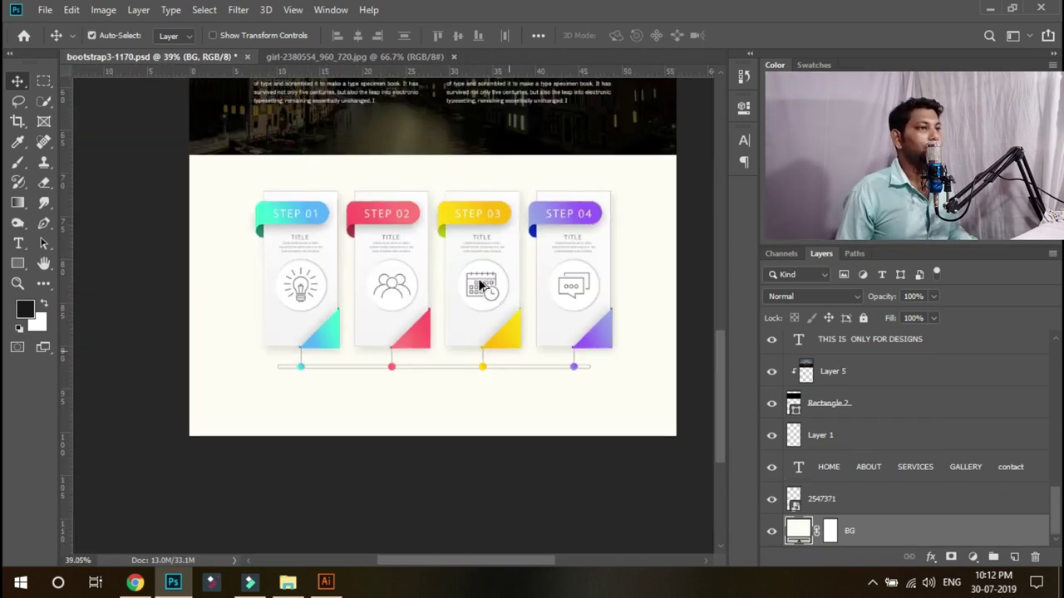
pyautogui.scroll(1, 484, 289)
pyautogui.scroll(3, 489, 293)
pyautogui.scroll(3, 489, 293)
pyautogui.scroll(1, 491, 294)
pyautogui.scroll(-1, 492, 294)
pyautogui.scroll(-3, 494, 296)
pyautogui.scroll(-4, 493, 295)
pyautogui.scroll(-1, 490, 291)
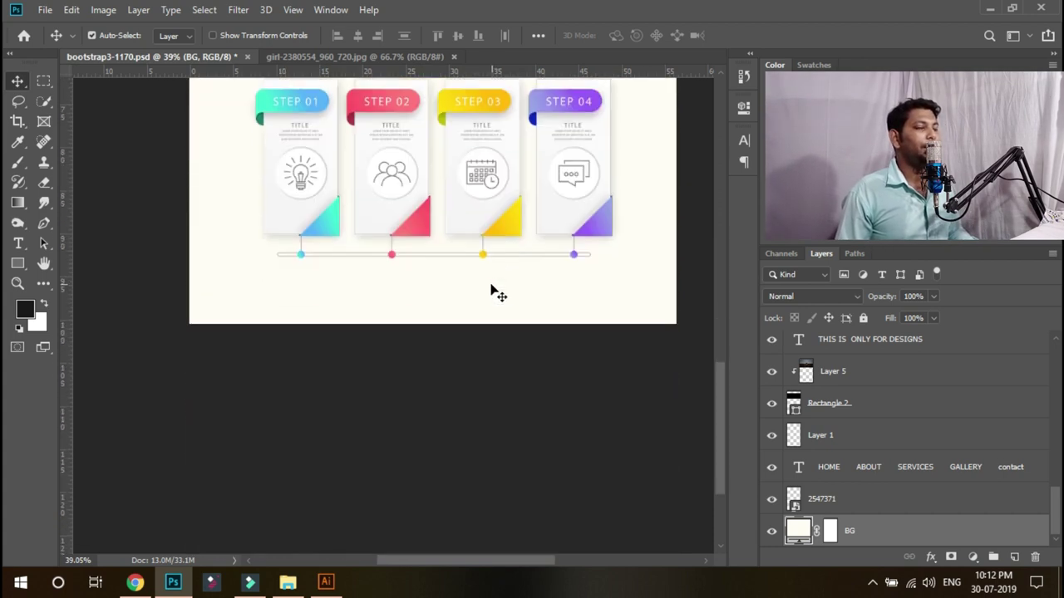
pyautogui.scroll(5, 855, 391)
pyautogui.scroll(5, 881, 387)
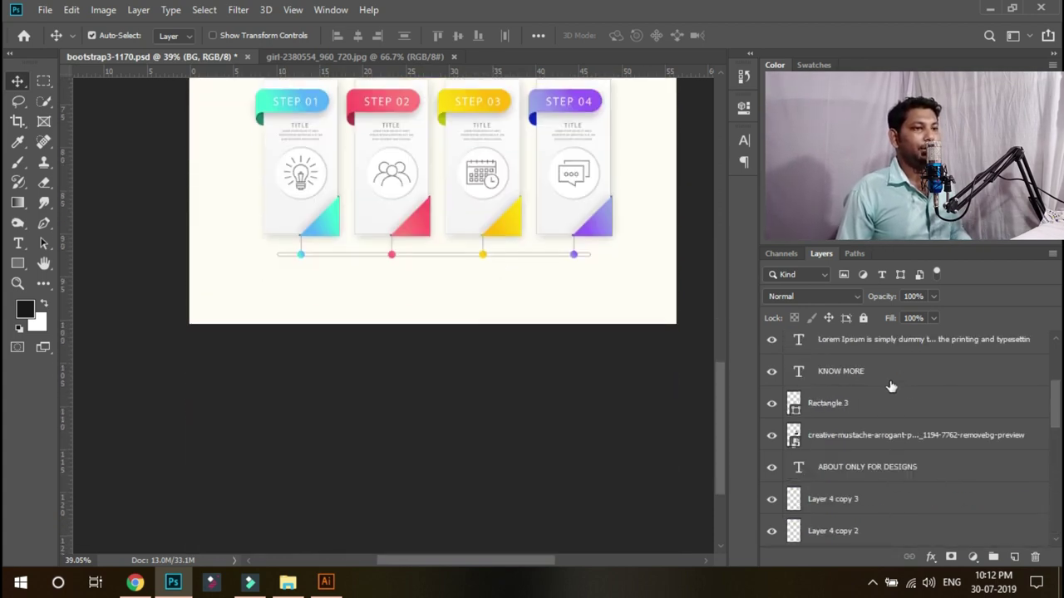
pyautogui.scroll(5, 899, 384)
pyautogui.click(906, 359)
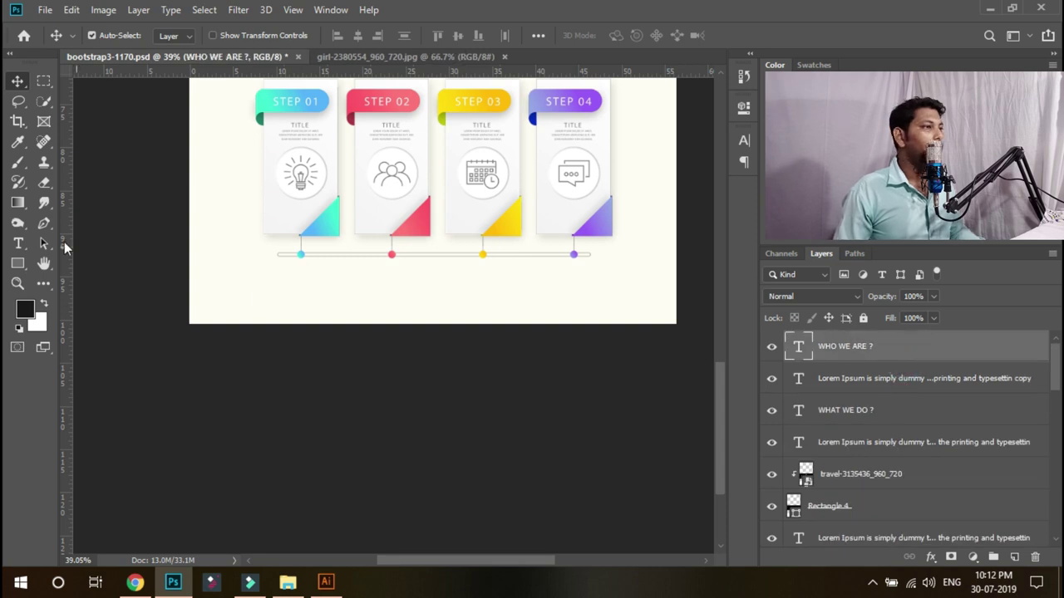
# - Crop-extend the canvas downward below the step cards, commit it, and return to the Move tool
pyautogui.click(18, 120)
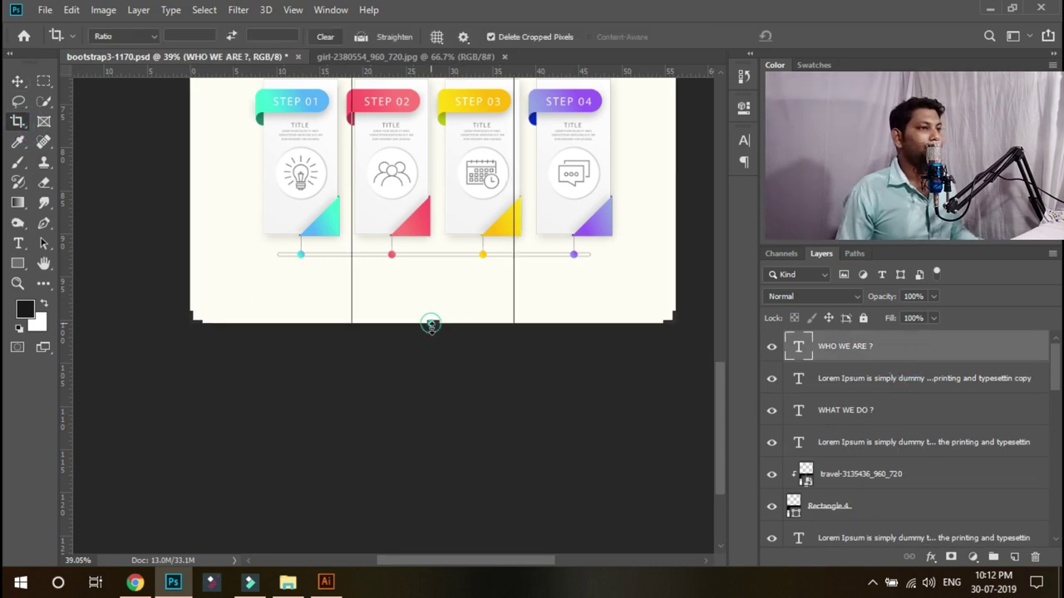
pyautogui.moveTo(431, 323); pyautogui.dragTo(428, 432)
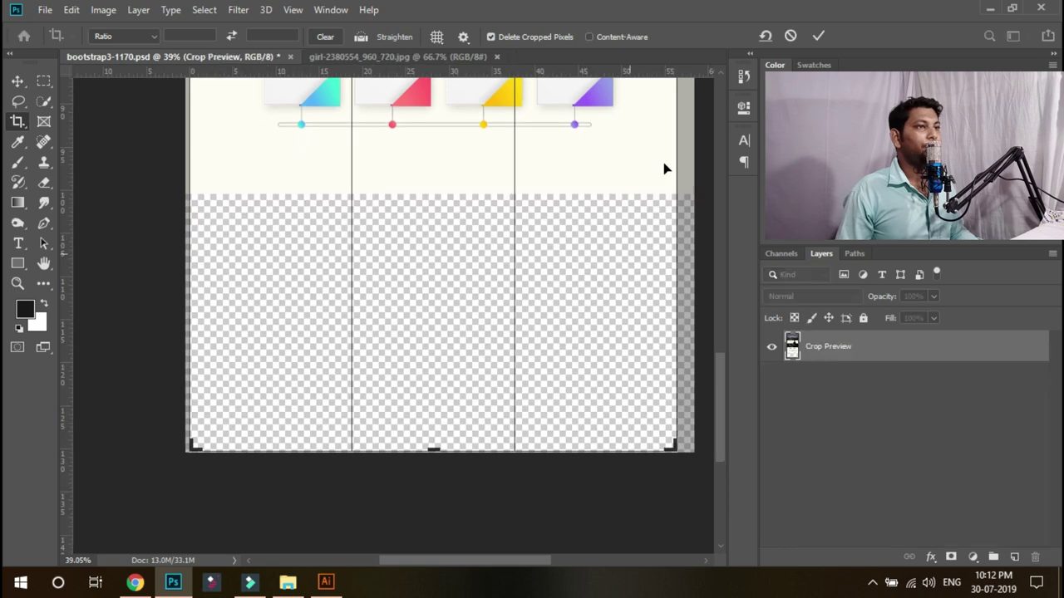
pyautogui.click(817, 35)
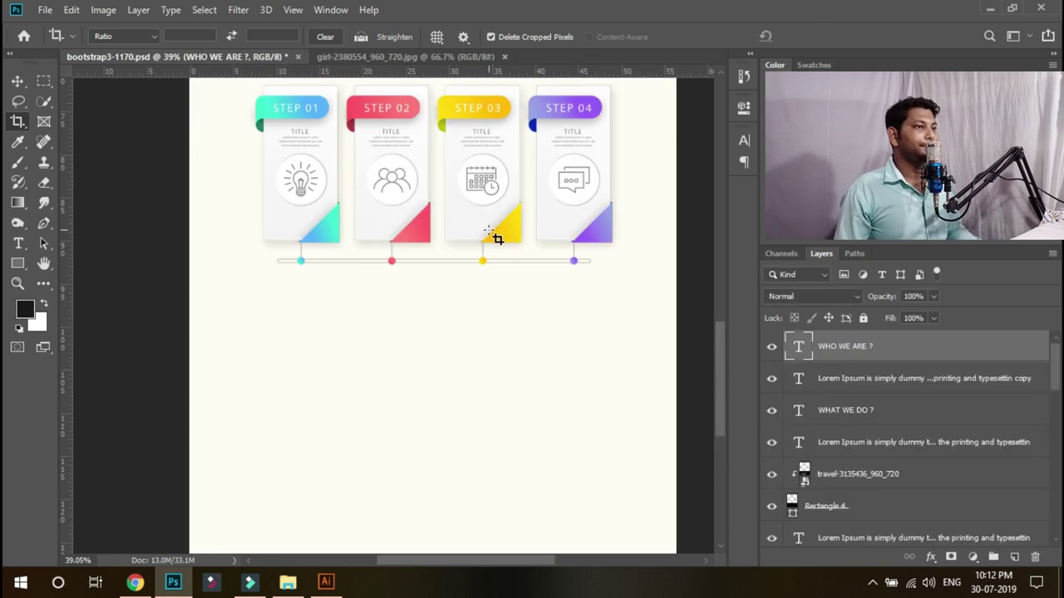
pyautogui.scroll(1, 490, 233)
pyautogui.scroll(2, 483, 249)
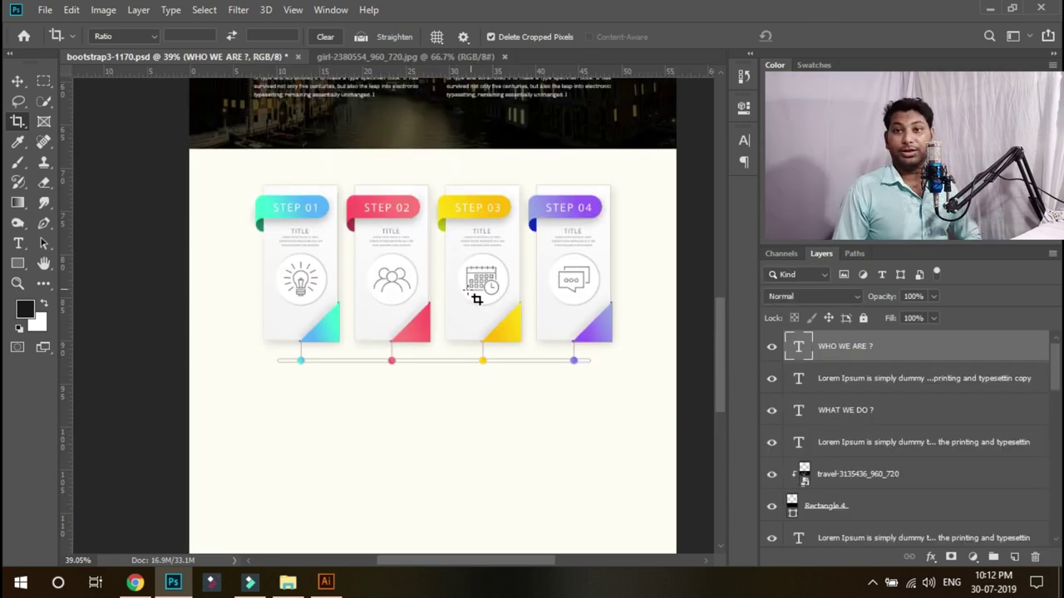
pyautogui.scroll(2, 468, 290)
pyautogui.scroll(-3, 364, 304)
pyautogui.scroll(-5, 407, 280)
pyautogui.scroll(-1, 418, 290)
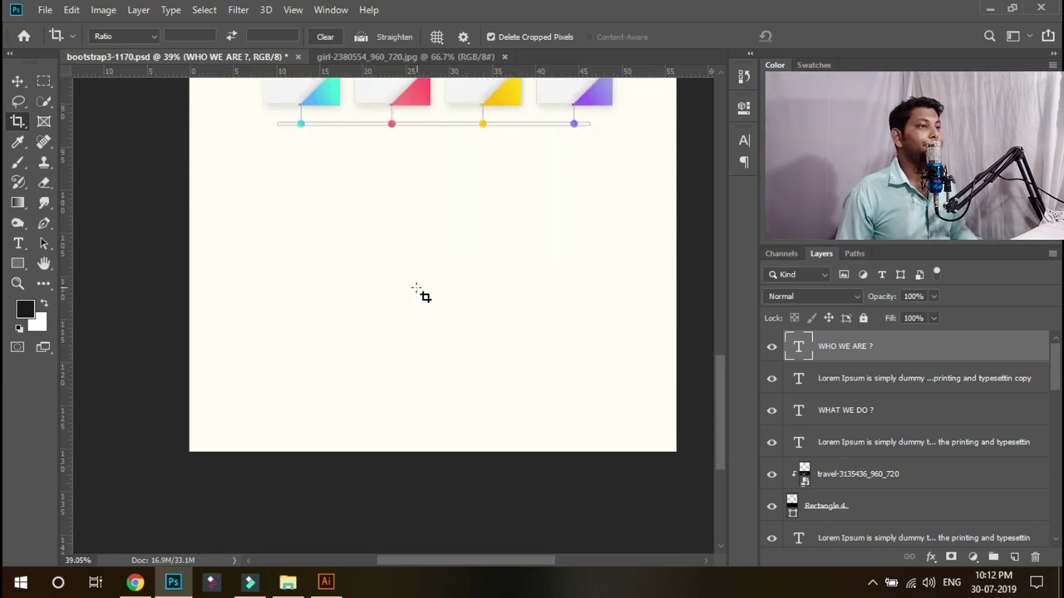
pyautogui.click(19, 79)
pyautogui.scroll(3, 494, 277)
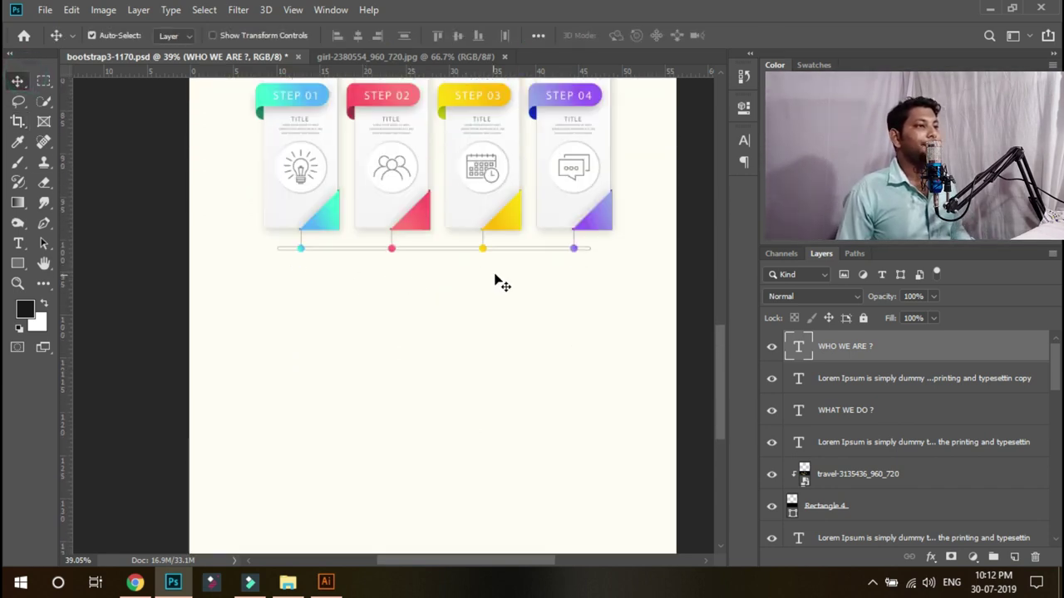
pyautogui.scroll(5, 494, 278)
pyautogui.scroll(3, 499, 282)
pyautogui.scroll(2, 502, 288)
pyautogui.scroll(3, 504, 288)
pyautogui.scroll(-3, 507, 287)
pyautogui.scroll(-6, 515, 287)
pyautogui.scroll(-5, 515, 287)
pyautogui.scroll(-3, 515, 287)
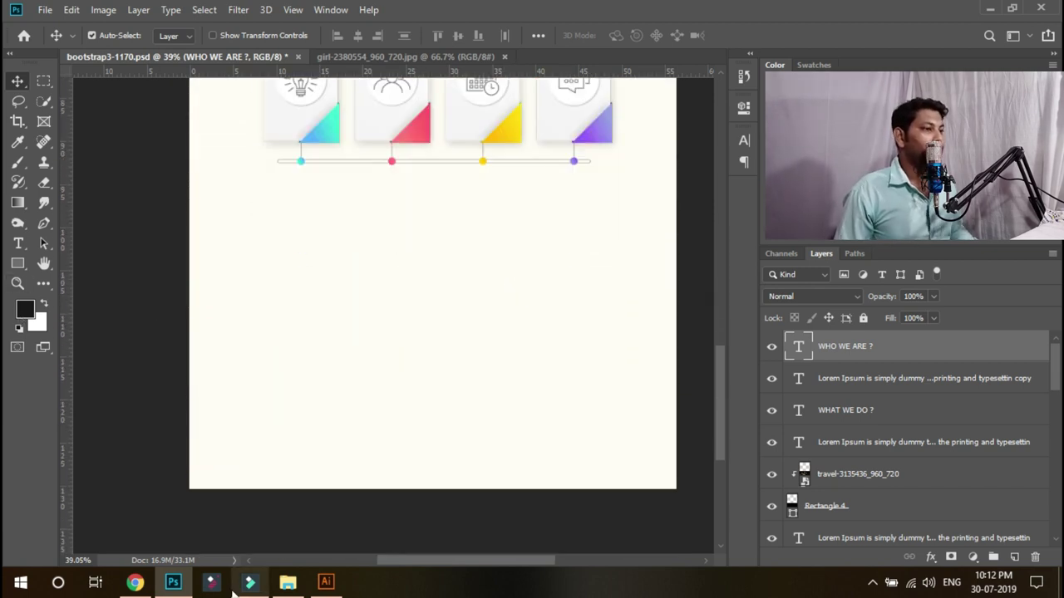
# - Bring Chrome's Freepik infographic page back in front and scroll up it
pyautogui.click(145, 586)
pyautogui.scroll(3, 541, 204)
pyautogui.scroll(3, 582, 166)
pyautogui.scroll(3, 664, 114)
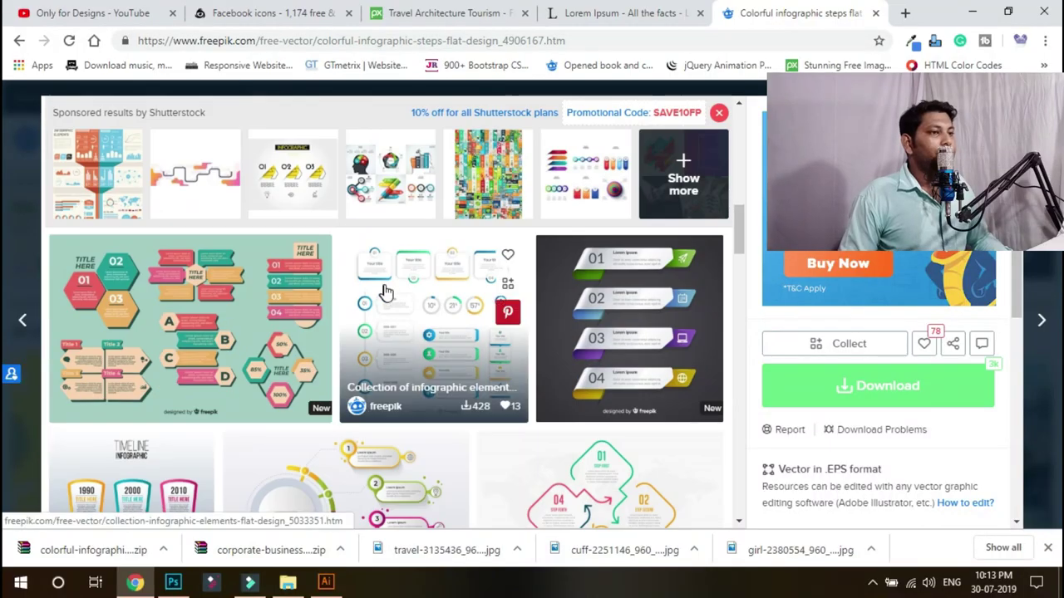
# - Scroll the Freepik page, then switch to the Pixabay Venice travel-architecture photo tab
pyautogui.scroll(-5, 428, 287)
pyautogui.scroll(-5, 428, 287)
pyautogui.scroll(3, 428, 287)
pyautogui.scroll(5, 428, 287)
pyautogui.scroll(1, 438, 184)
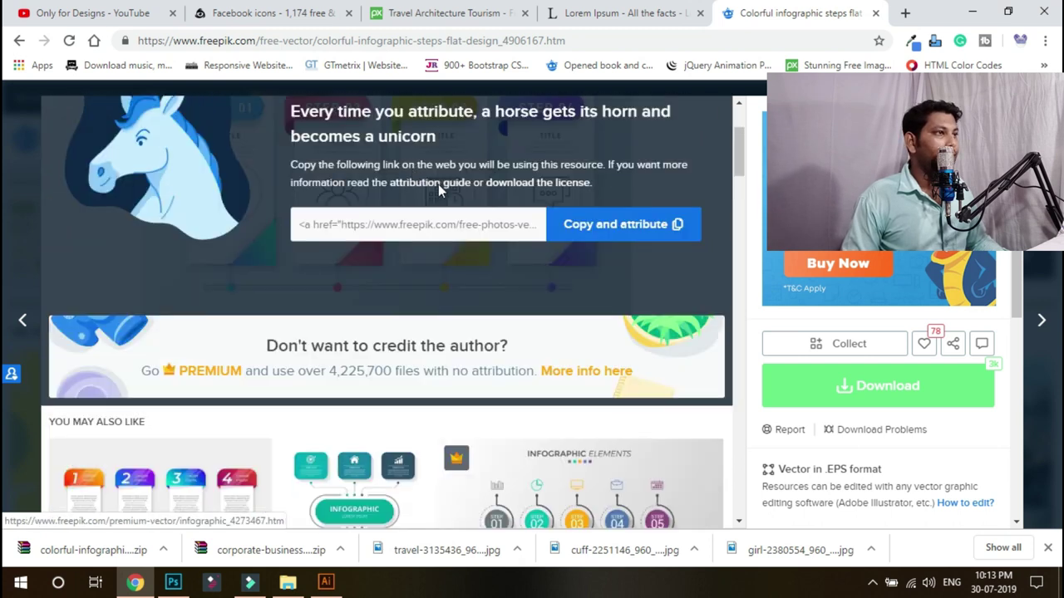
pyautogui.scroll(2, 438, 184)
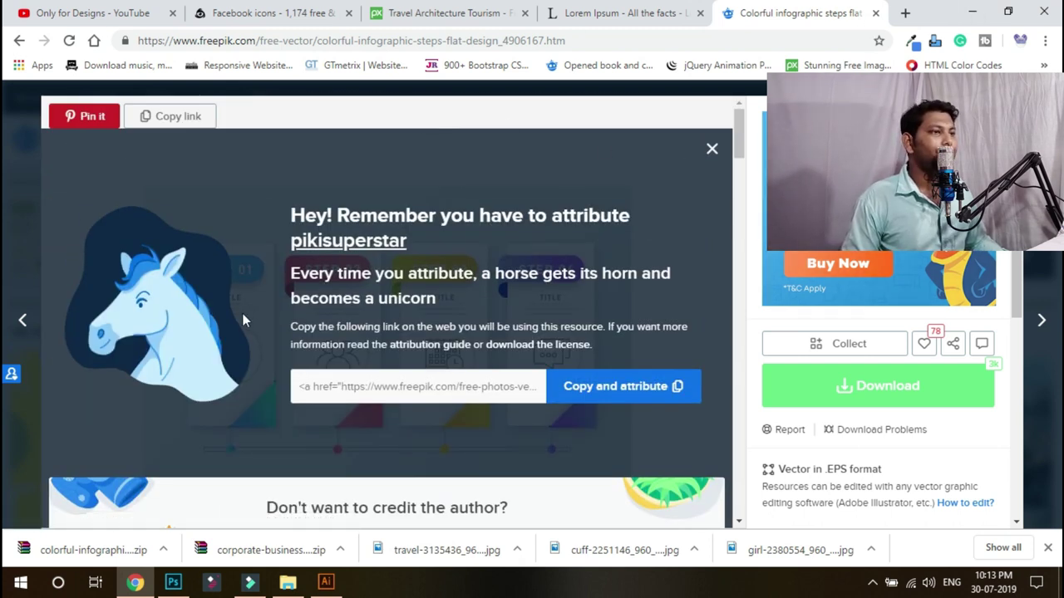
pyautogui.scroll(-2, 184, 168)
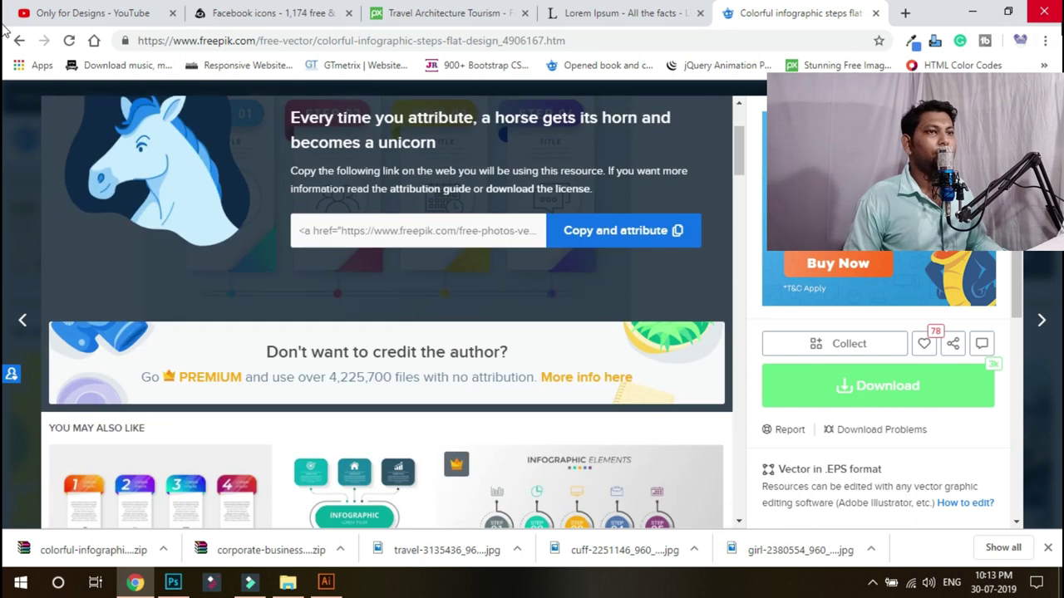
pyautogui.scroll(-1, 151, 156)
pyautogui.scroll(-1, 200, 149)
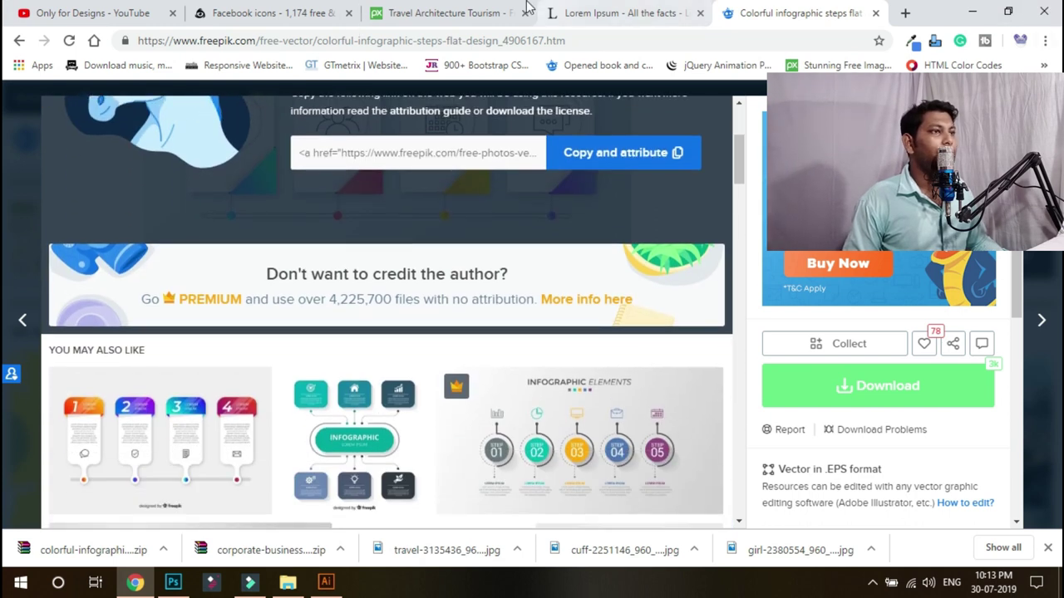
pyautogui.click(453, 13)
pyautogui.scroll(-4, 307, 382)
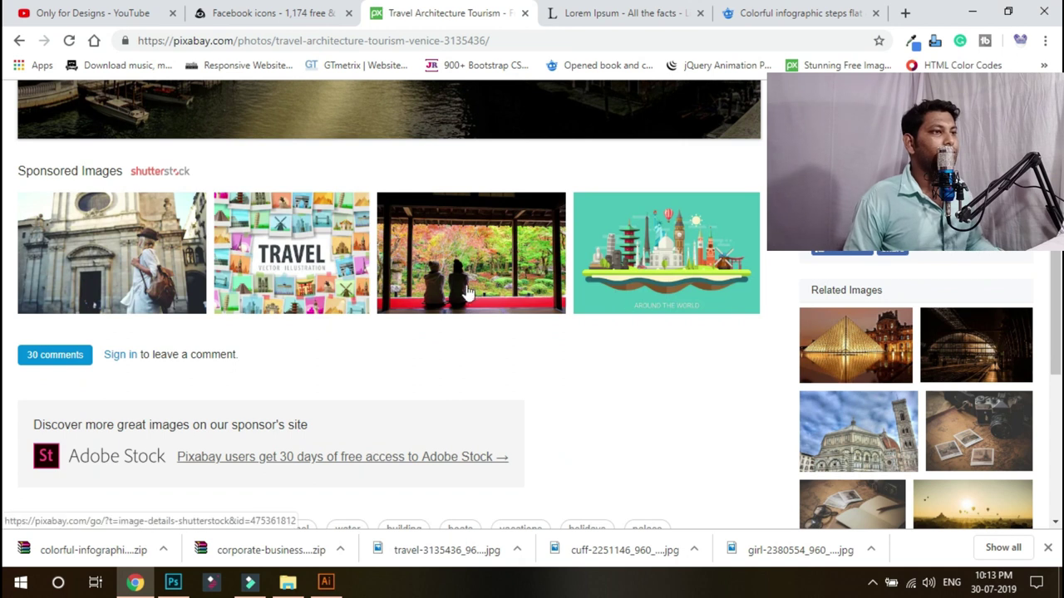
# - Open a sponsored stock image, close its tab, and return to the Pixabay banner results
pyautogui.scroll(-1, 618, 321)
pyautogui.click(496, 190)
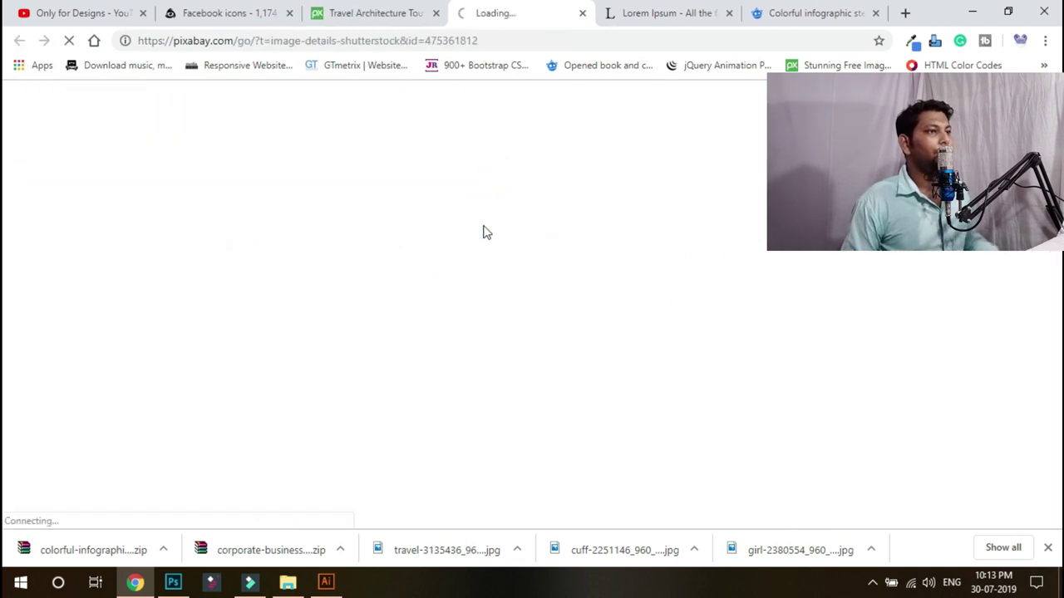
pyautogui.click(583, 17)
pyautogui.scroll(5, 80, 216)
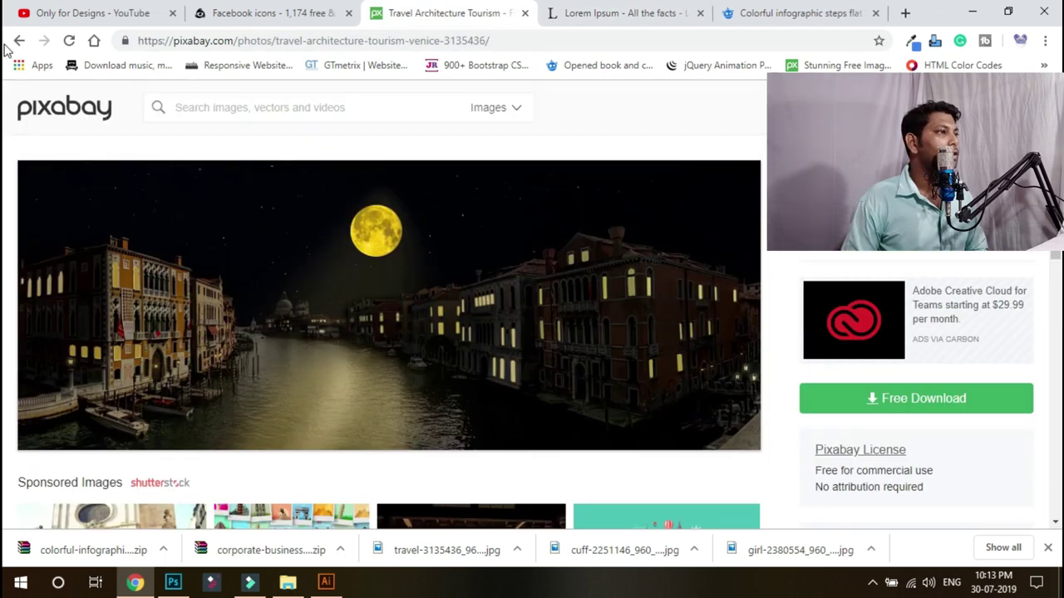
pyautogui.click(20, 40)
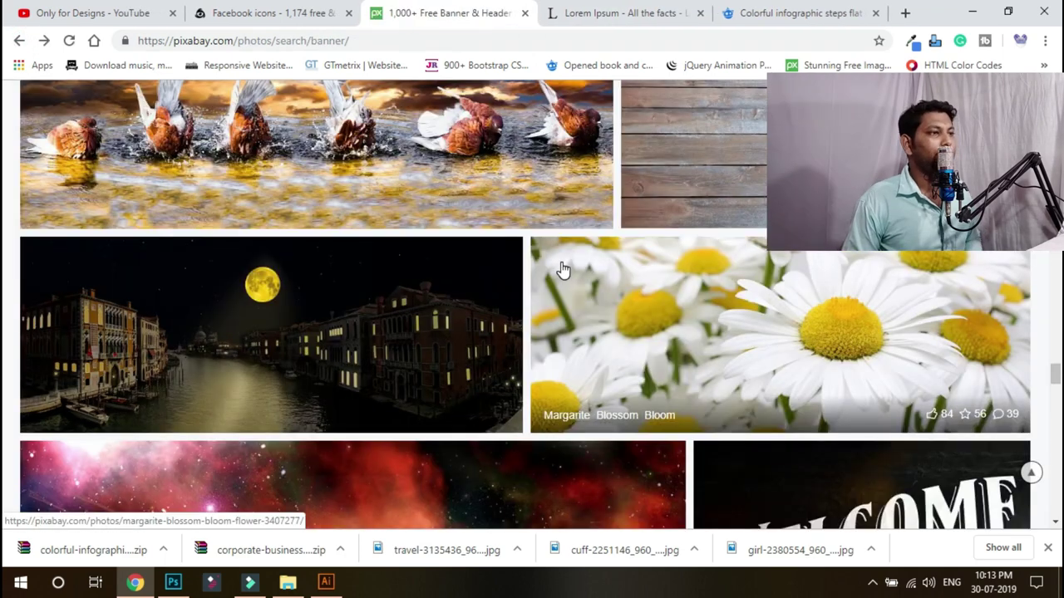
# - Browse the banner results and save the orange-sky hot-air-balloons photo to disk
pyautogui.scroll(-3, 563, 278)
pyautogui.scroll(-4, 565, 276)
pyautogui.scroll(-1, 570, 278)
pyautogui.scroll(1, 370, 202)
pyautogui.scroll(-4, 382, 212)
pyautogui.scroll(2, 540, 221)
pyautogui.scroll(-4, 599, 230)
pyautogui.scroll(-1, 748, 246)
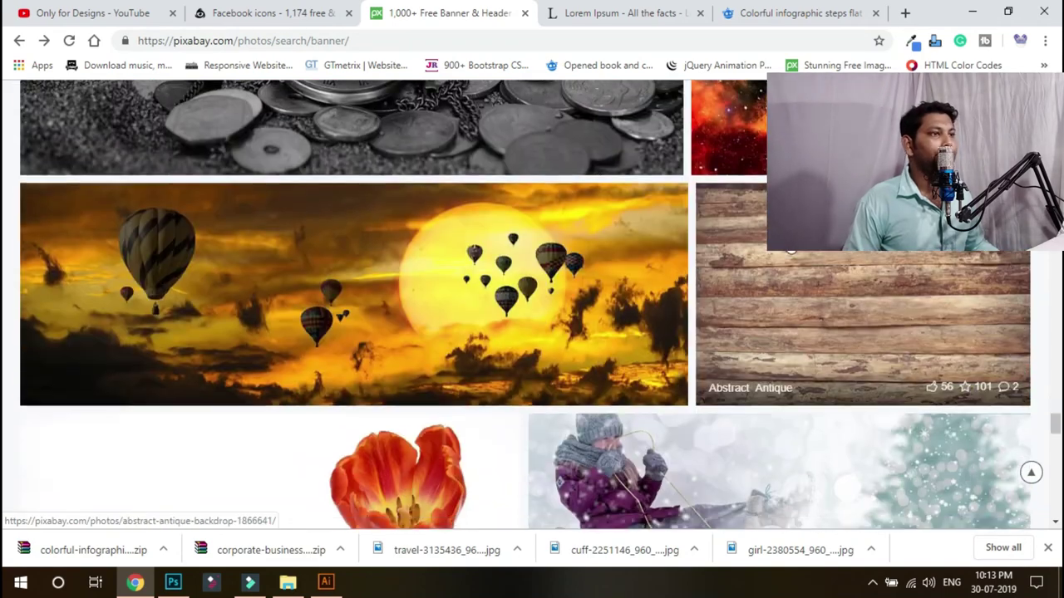
pyautogui.scroll(-4, 482, 249)
pyautogui.scroll(-2, 502, 248)
pyautogui.scroll(2, 505, 246)
pyautogui.scroll(-3, 582, 246)
pyautogui.scroll(-5, 672, 244)
pyautogui.scroll(-3, 571, 252)
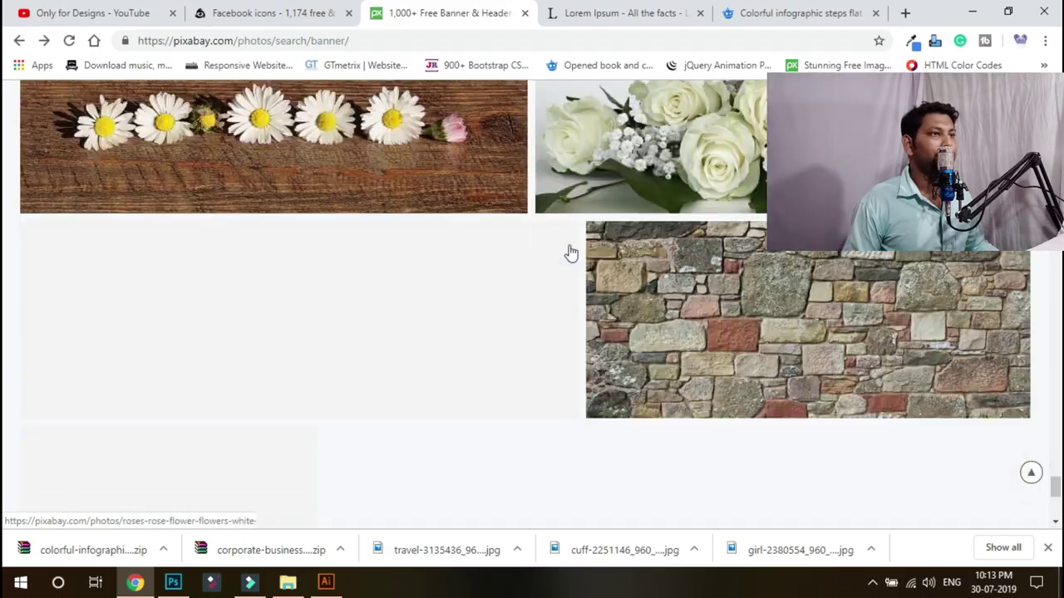
pyautogui.scroll(5, 398, 183)
pyautogui.scroll(5, 261, 190)
pyautogui.scroll(4, 332, 204)
pyautogui.scroll(3, 400, 214)
pyautogui.scroll(8, 416, 215)
pyautogui.scroll(-5, 444, 214)
pyautogui.scroll(-3, 449, 250)
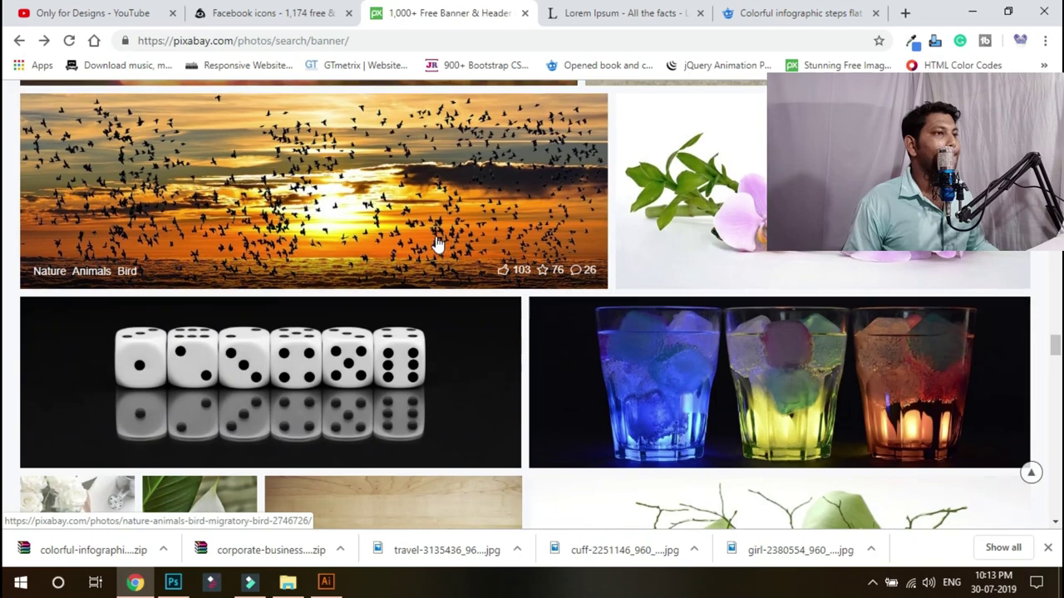
pyautogui.scroll(4, 438, 244)
pyautogui.scroll(3, 665, 211)
pyautogui.scroll(3, 672, 213)
pyautogui.scroll(2, 672, 214)
pyautogui.scroll(-5, 415, 241)
pyautogui.scroll(3, 363, 237)
pyautogui.scroll(-1, 332, 266)
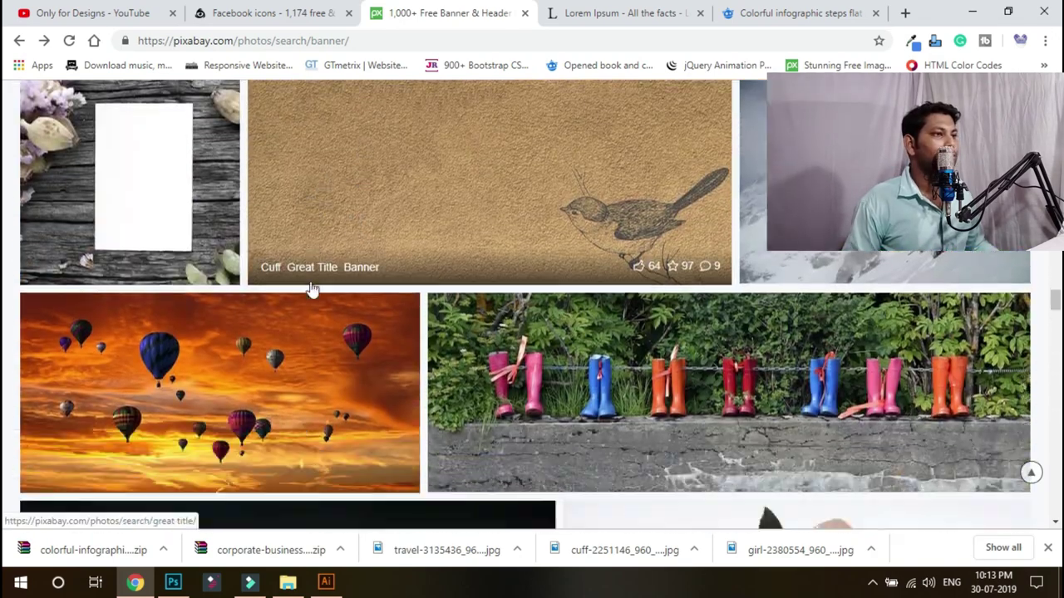
pyautogui.scroll(-1, 311, 287)
pyautogui.click(162, 324)
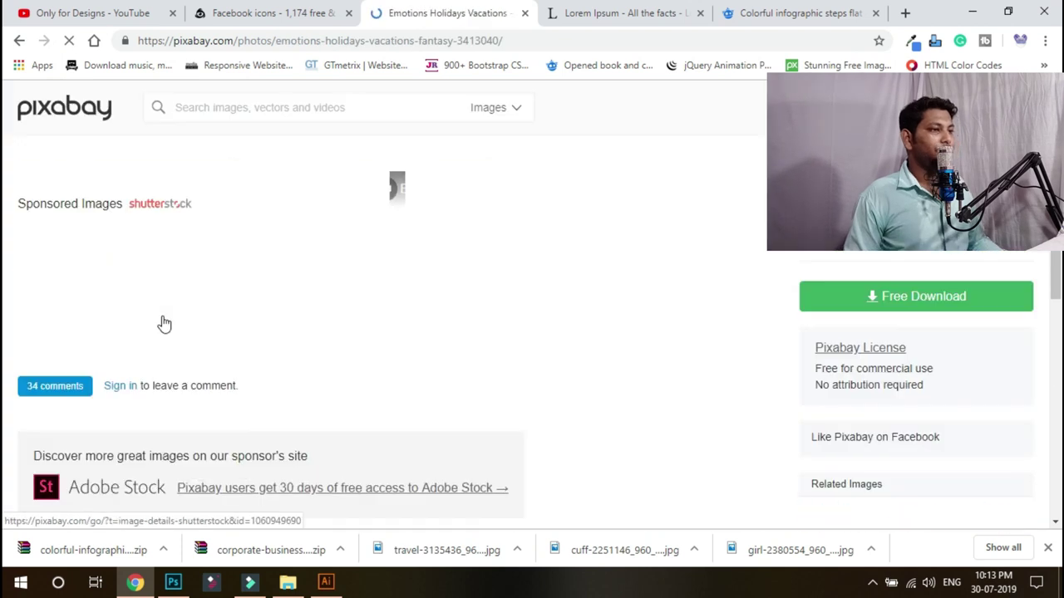
pyautogui.rightClick(351, 264)
pyautogui.click(385, 294)
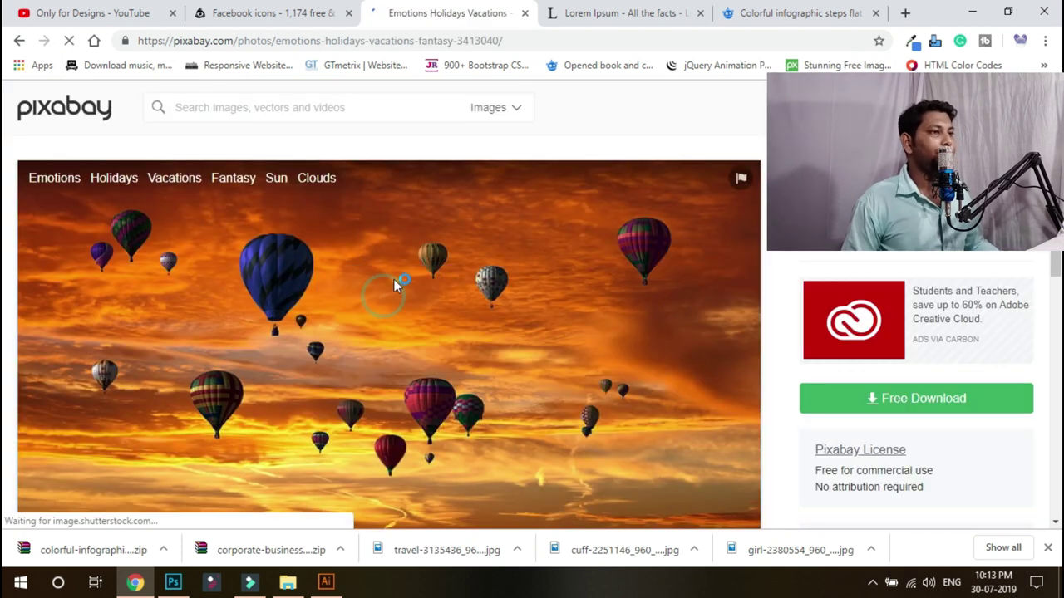
pyautogui.click(418, 346)
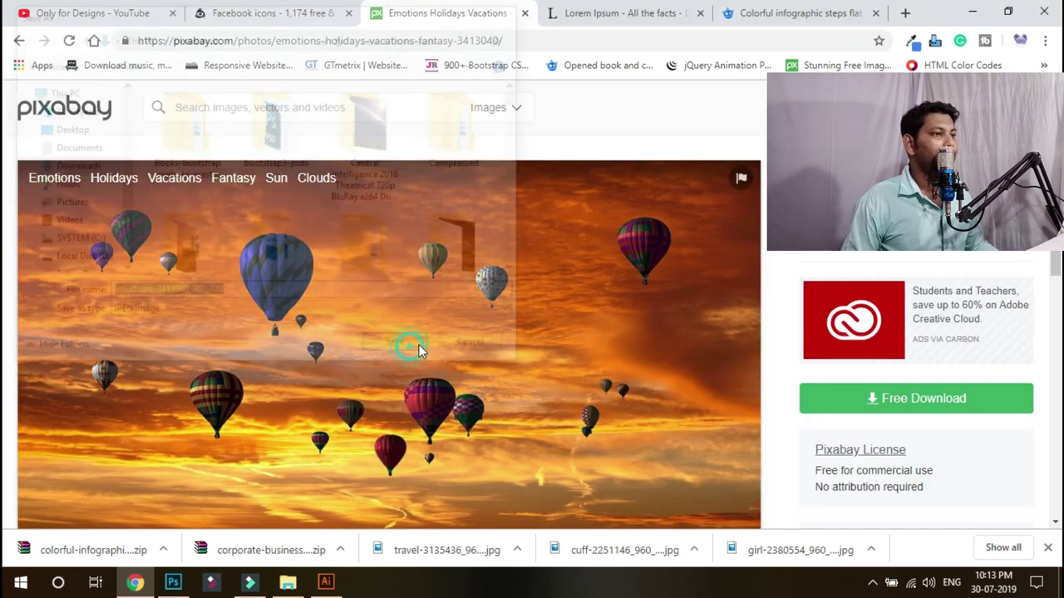
# - Draw a rectangle across the lower page area in Photoshop and fill it yellow
pyautogui.click(172, 582)
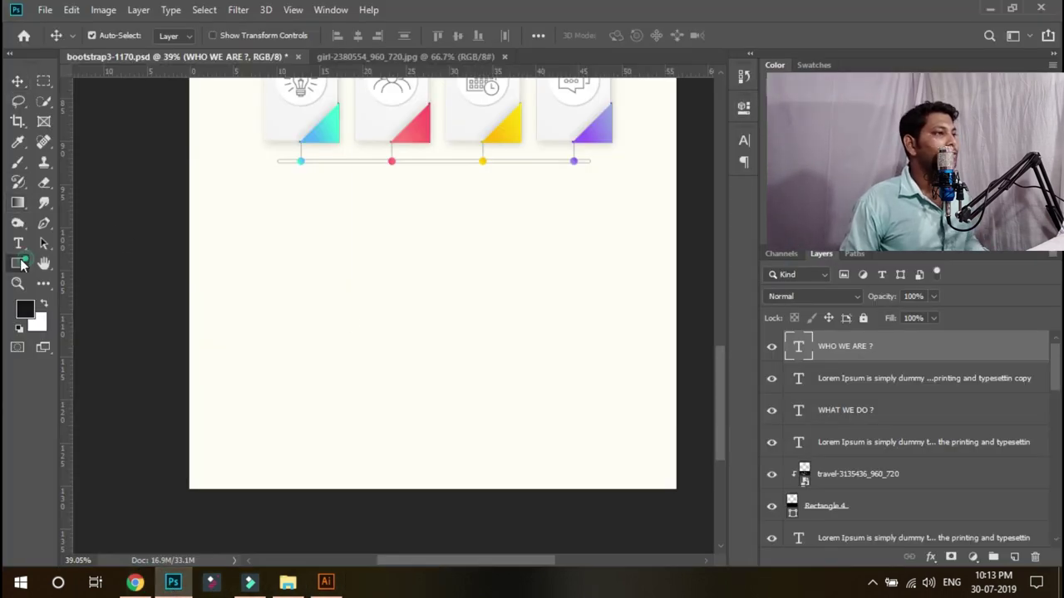
pyautogui.click(21, 264)
pyautogui.moveTo(190, 231)
pyautogui.mouseDown()
pyautogui.moveTo(692, 502)
pyautogui.moveTo(675, 464)
pyautogui.mouseUp()
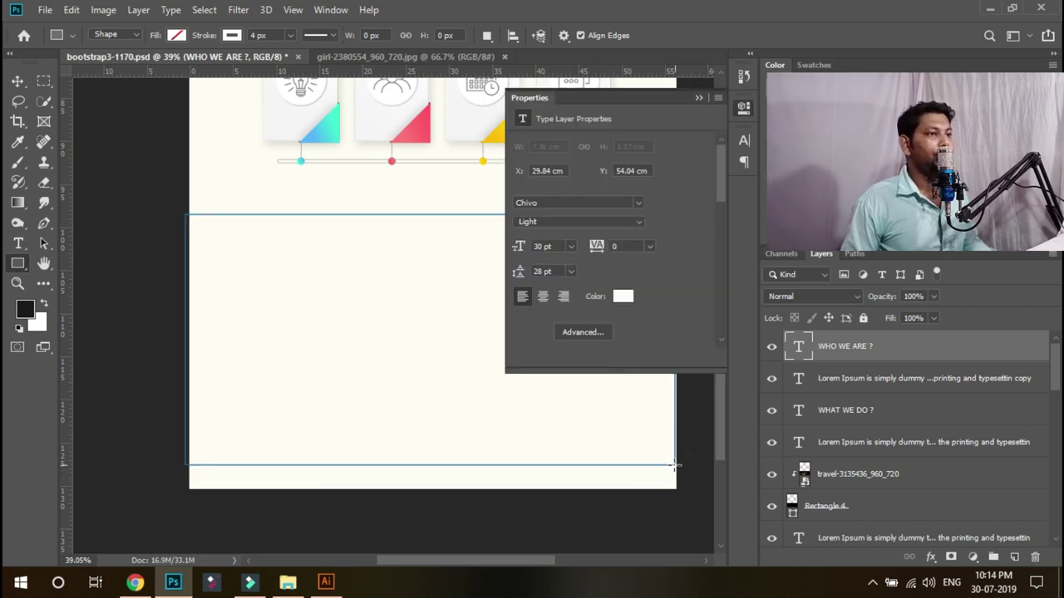
pyautogui.click(522, 193)
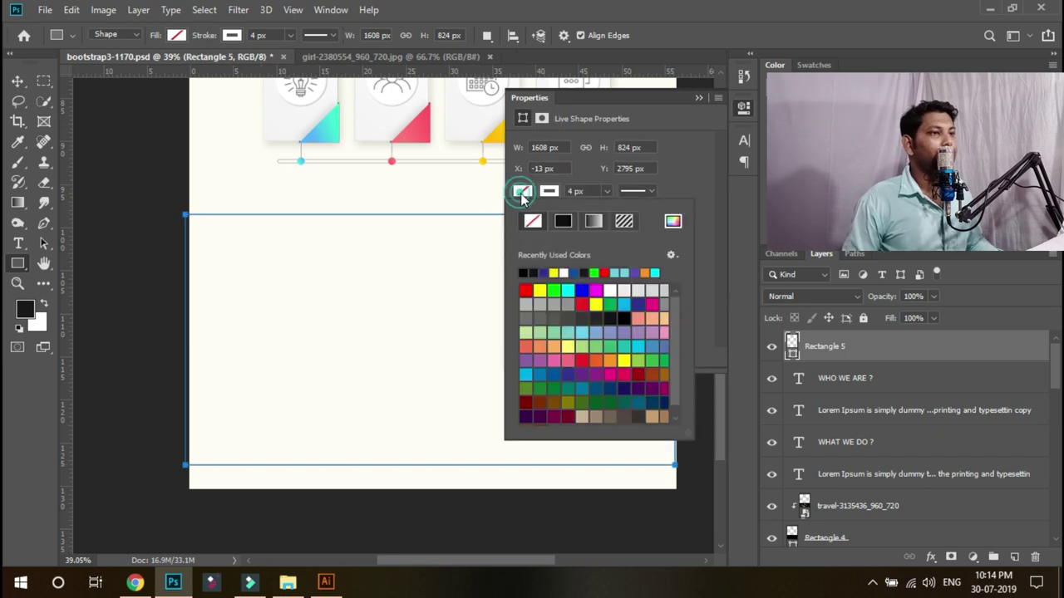
pyautogui.click(542, 291)
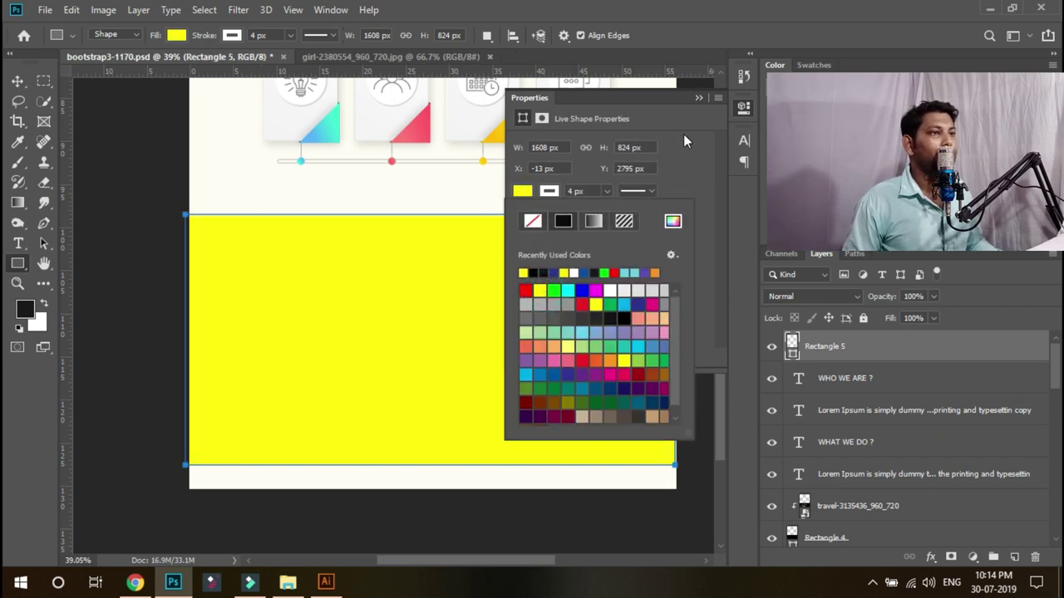
pyautogui.click(743, 109)
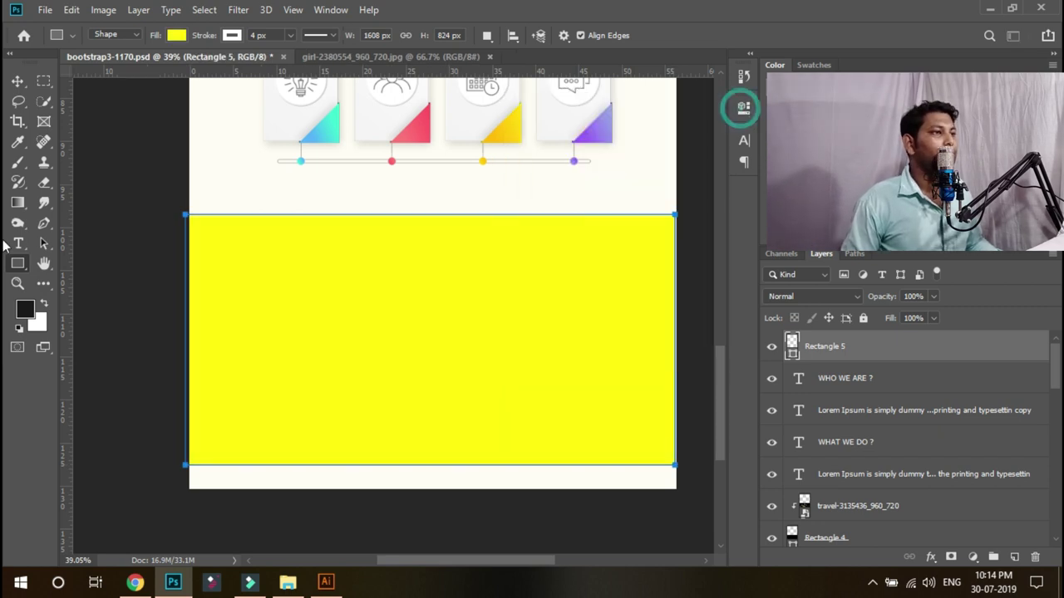
# - Nudge the yellow rectangle slightly right and commit its 1608 × 824 px transform
pyautogui.click(16, 80)
pyautogui.click(314, 267)
pyautogui.click(421, 323)
pyautogui.moveTo(423, 327); pyautogui.dragTo(424, 327)
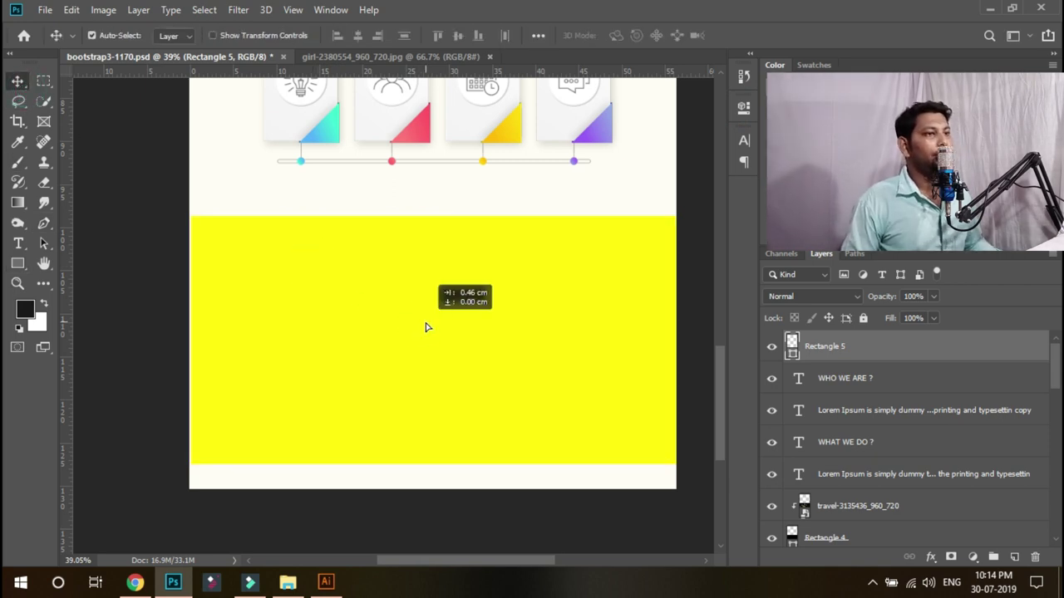
pyautogui.hotkey('ctrl', 't')
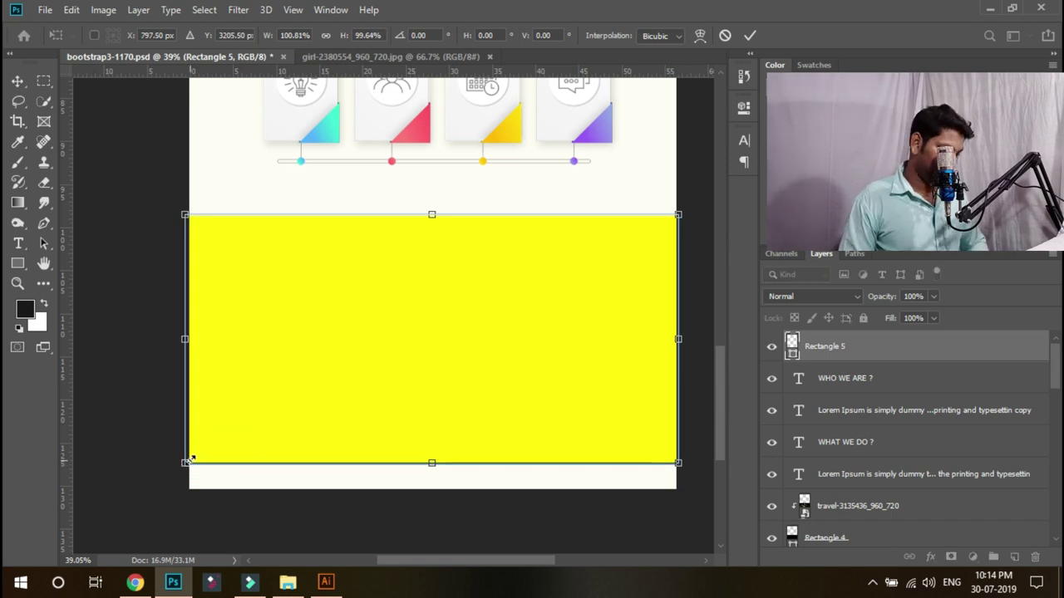
pyautogui.press('Return')
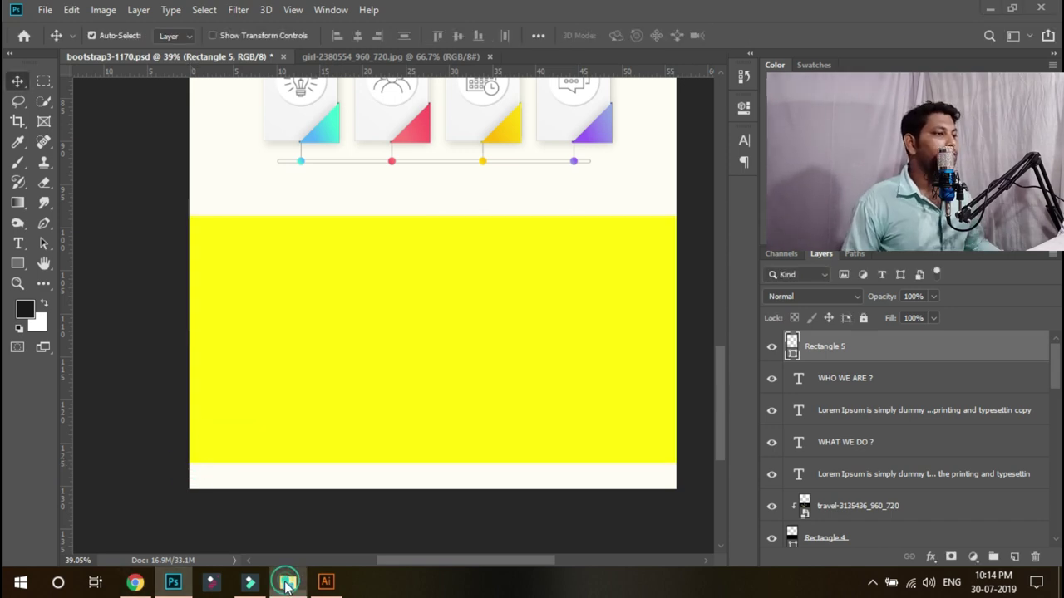
pyautogui.click(288, 582)
# - Reveal the downloaded emotions-3413040 balloons photo in Downloads and drag it toward Photoshop
pyautogui.click(136, 581)
pyautogui.click(164, 550)
pyautogui.click(199, 497)
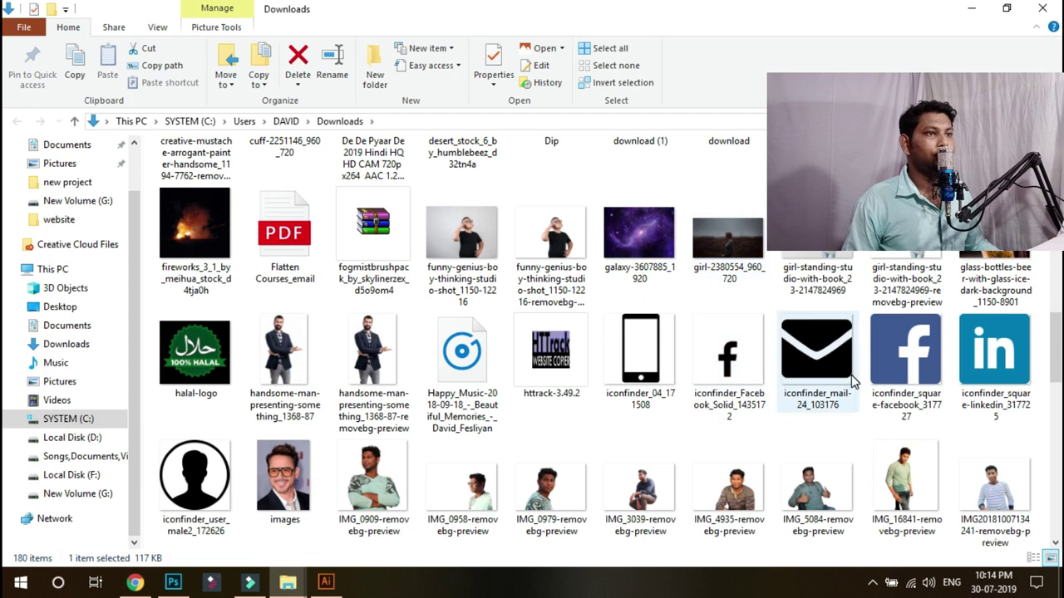
pyautogui.moveTo(727, 239); pyautogui.dragTo(237, 586)
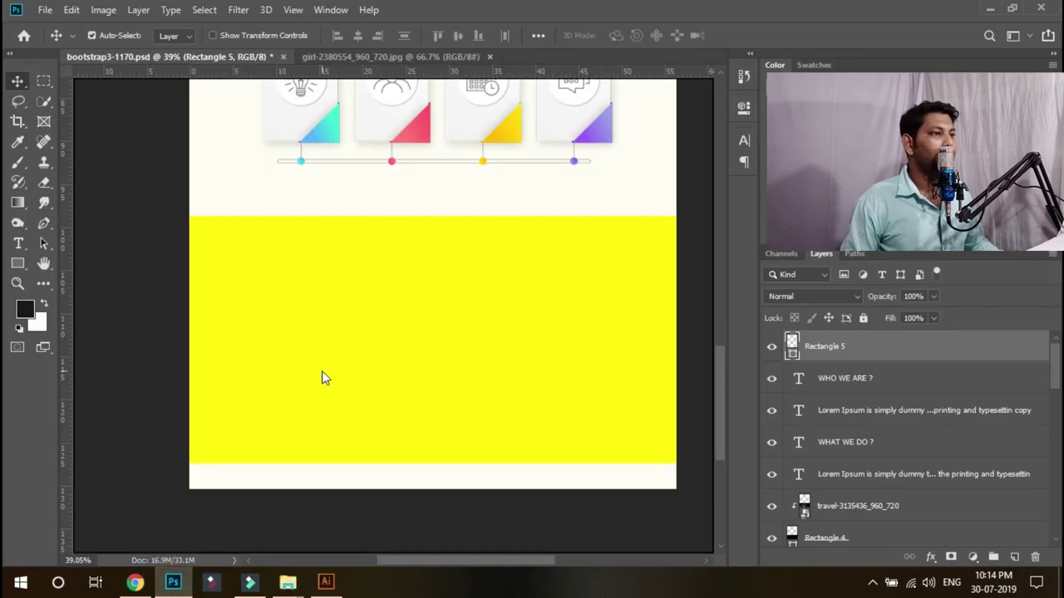
# - Place the balloons photo and enlarge it to cover the yellow band
pyautogui.moveTo(237, 586); pyautogui.dragTo(323, 370)
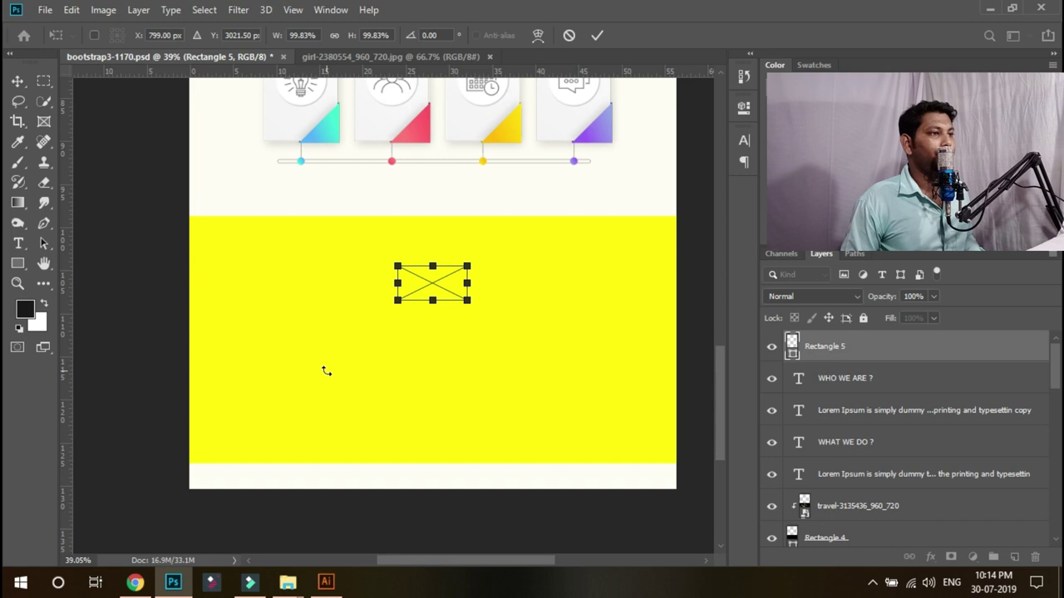
pyautogui.moveTo(467, 302)
pyautogui.mouseDown()
pyautogui.moveTo(577, 379)
pyautogui.moveTo(689, 412)
pyautogui.mouseUp()
pyautogui.moveTo(487, 311); pyautogui.dragTo(291, 224)
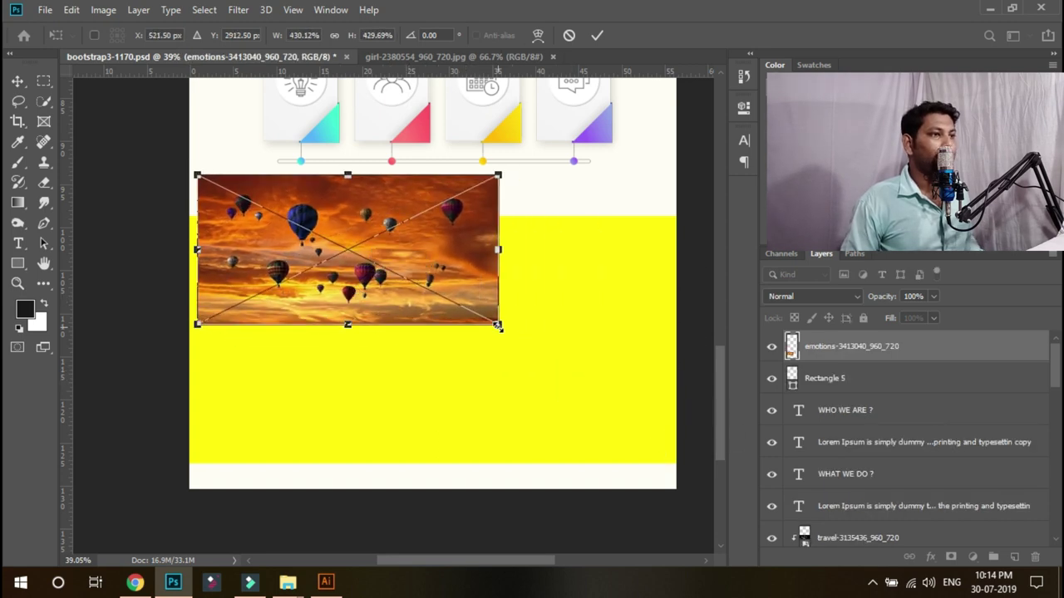
pyautogui.moveTo(497, 326); pyautogui.dragTo(703, 426)
pyautogui.moveTo(615, 395); pyautogui.dragTo(603, 423)
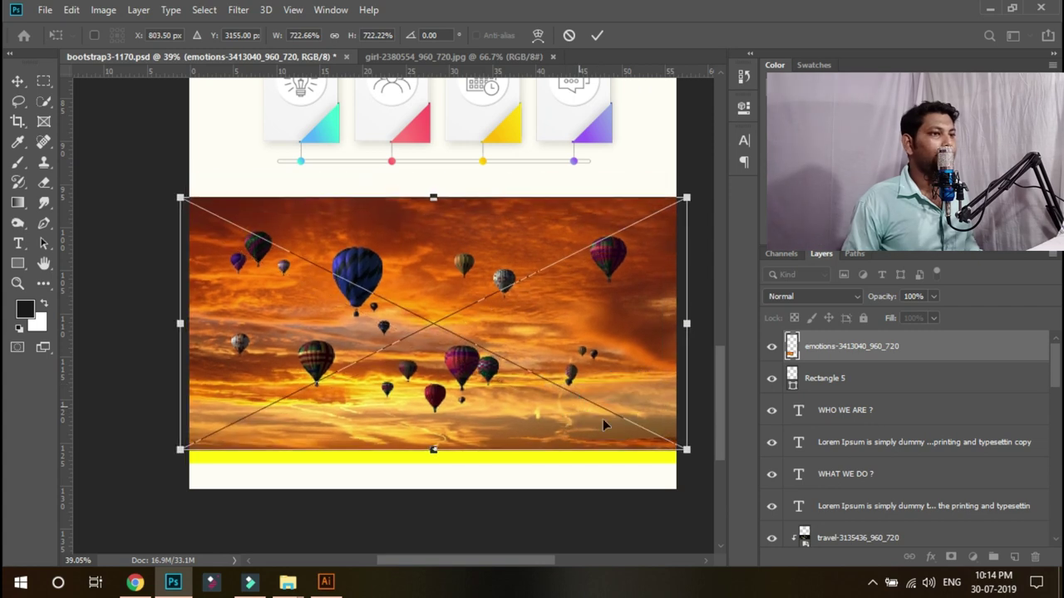
pyautogui.moveTo(685, 449); pyautogui.dragTo(688, 488)
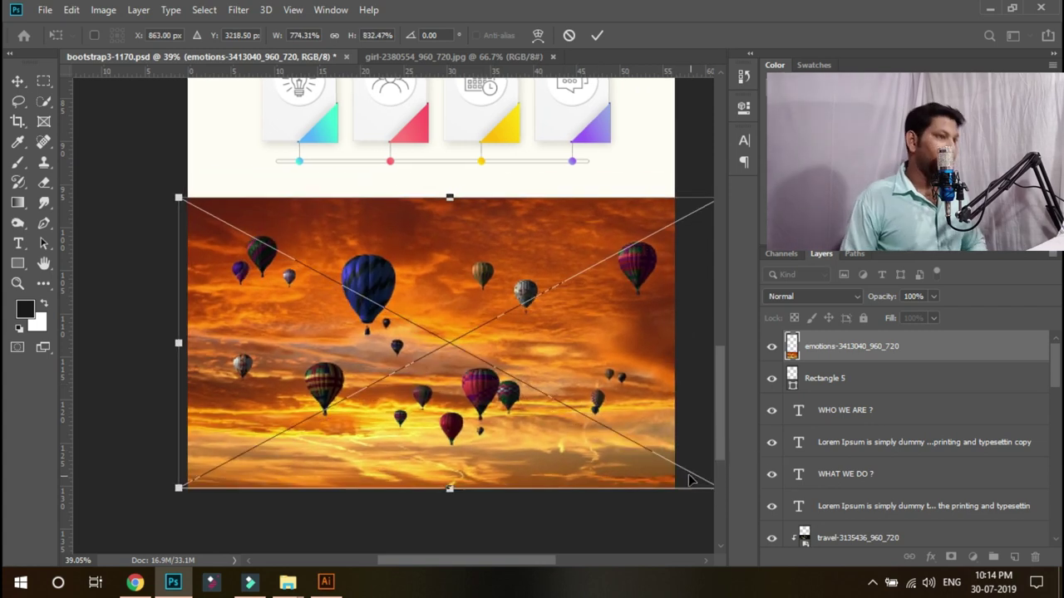
pyautogui.press('Return')
# - Clip the balloons photo to the yellow rectangle, adjust its position, and set opacity to 27%
pyautogui.moveTo(537, 342); pyautogui.dragTo(519, 339)
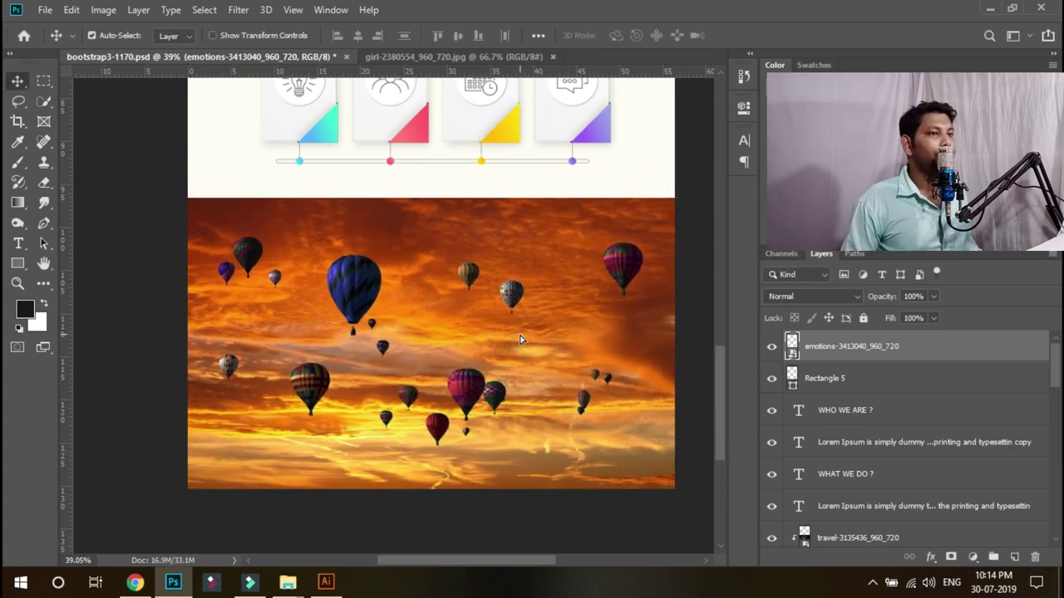
pyautogui.keyDown('alt'); pyautogui.click(918, 357); pyautogui.keyUp('alt')
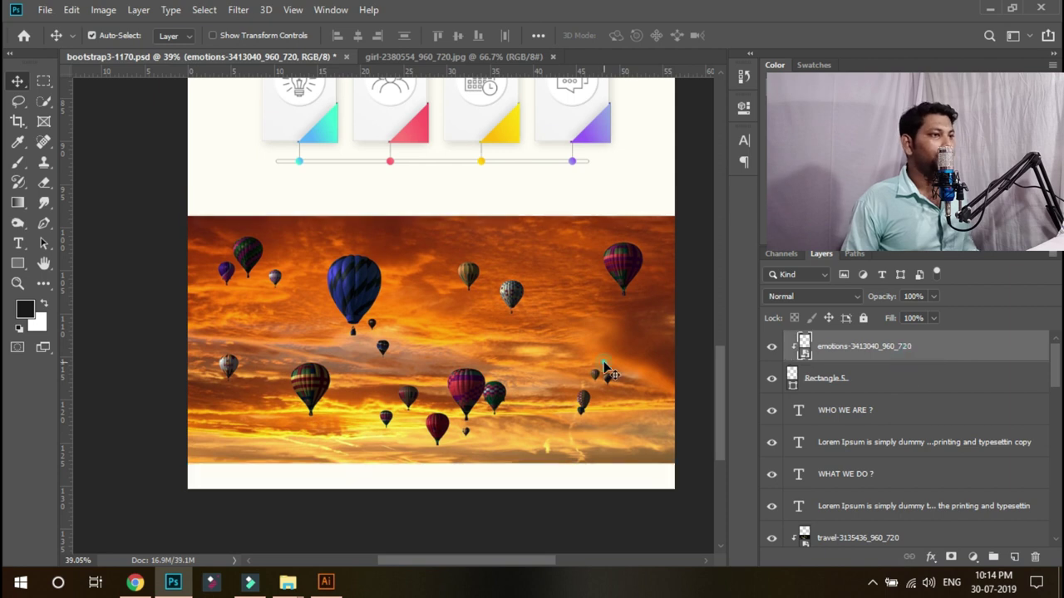
pyautogui.moveTo(606, 367); pyautogui.dragTo(602, 381)
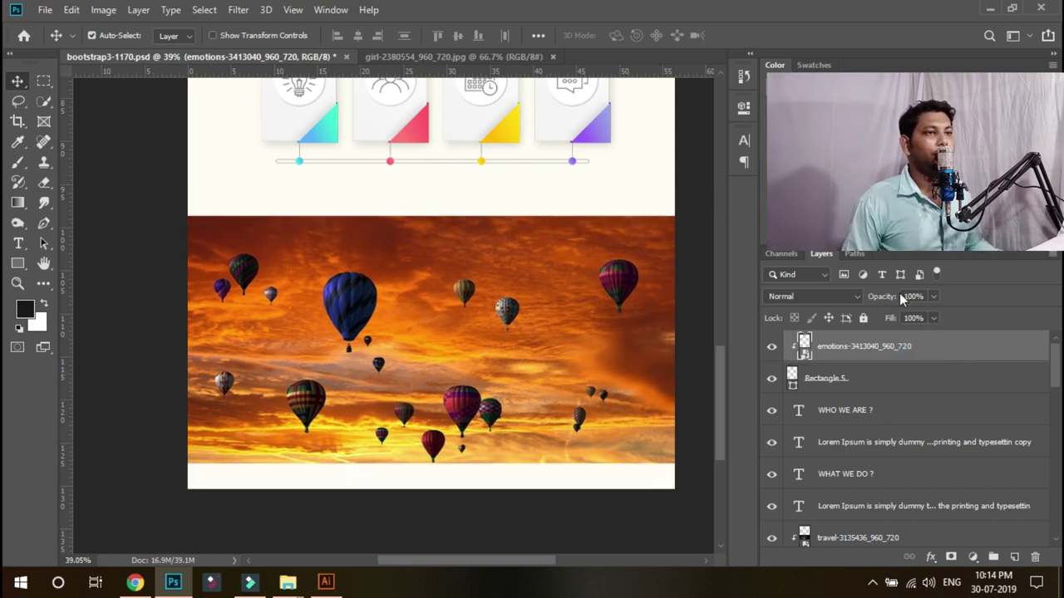
pyautogui.press('3')
pyautogui.moveTo(887, 298); pyautogui.dragTo(878, 304)
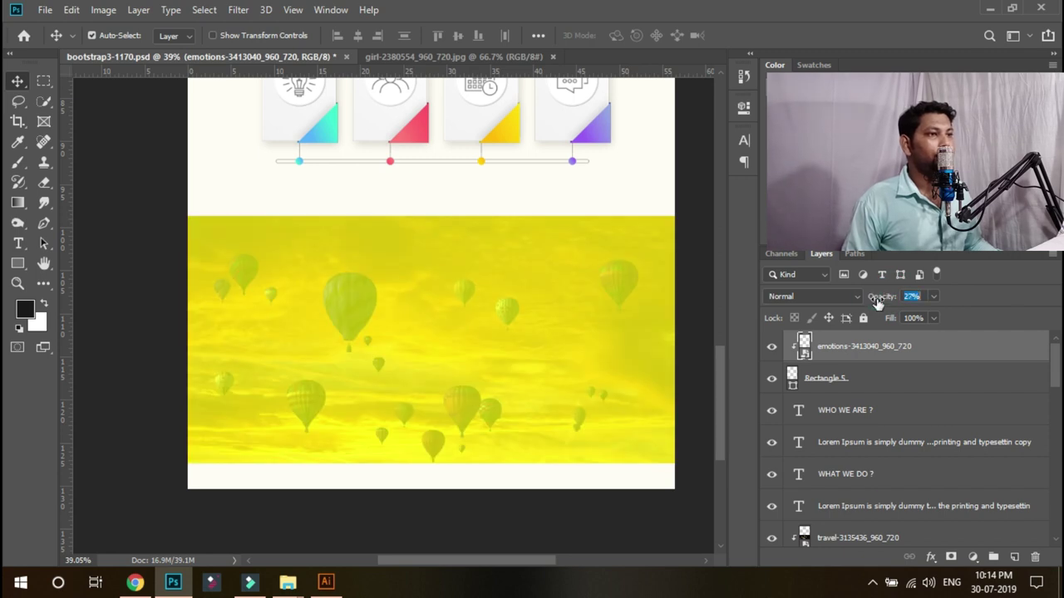
pyautogui.doubleClick(792, 381)
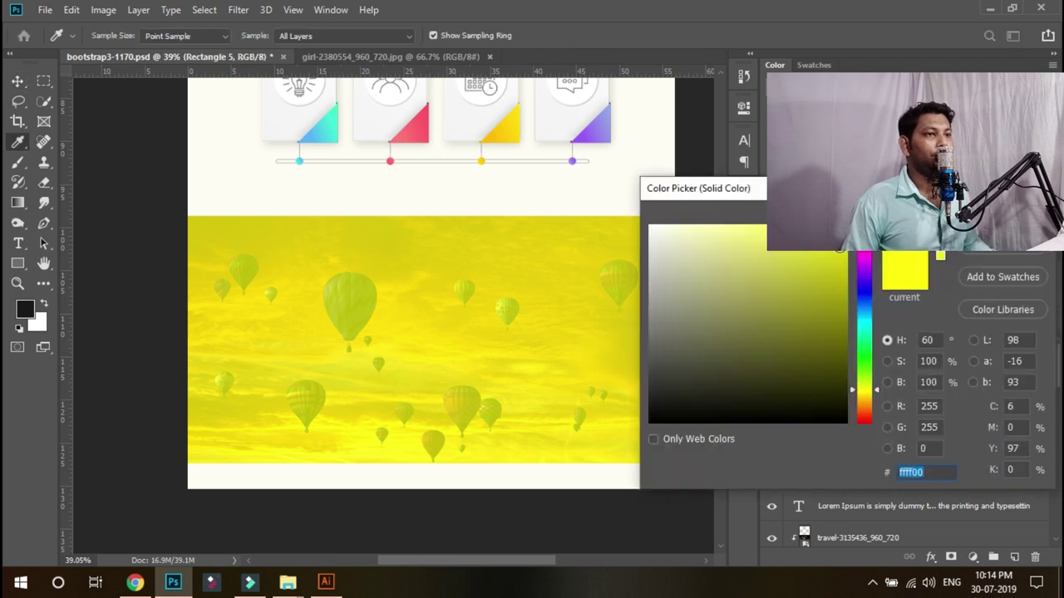
pyautogui.click(843, 253)
pyautogui.moveTo(843, 252)
pyautogui.mouseDown()
pyautogui.moveTo(811, 274)
pyautogui.moveTo(824, 269)
pyautogui.mouseUp()
pyautogui.press('Return')
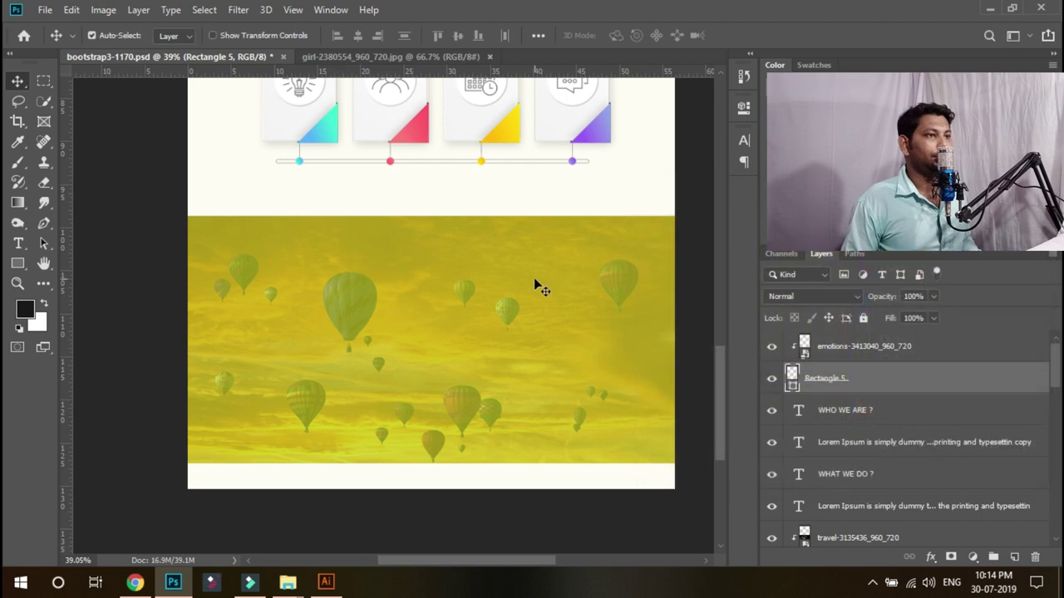
pyautogui.scroll(-2, 534, 278)
pyautogui.scroll(2, 550, 347)
pyautogui.scroll(-1, 544, 347)
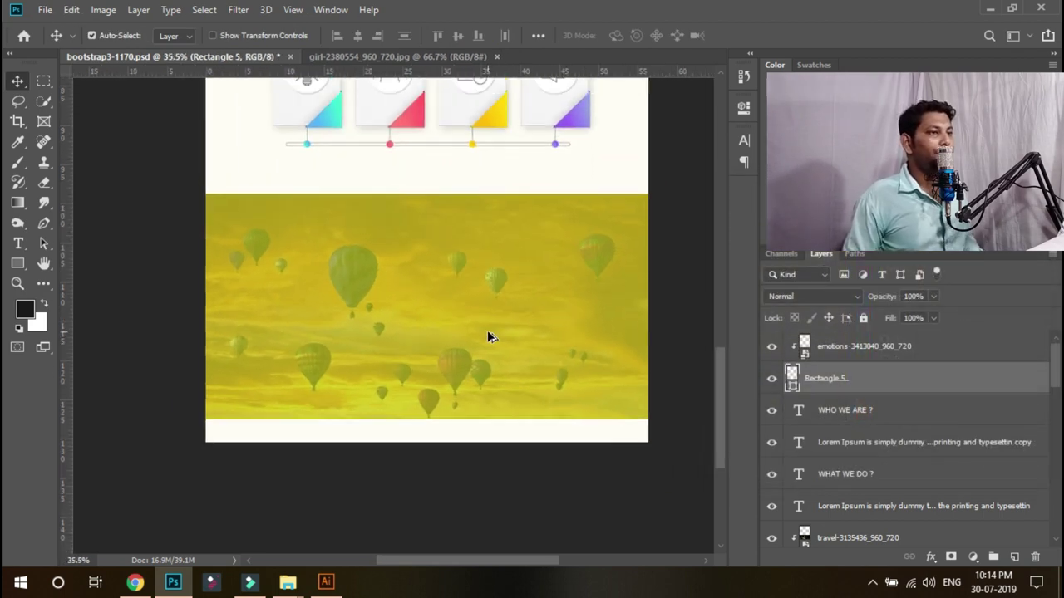
pyautogui.scroll(2, 488, 330)
pyautogui.hotkey('ctrl', ';')
pyautogui.scroll(-1, 397, 289)
pyautogui.scroll(1, 366, 301)
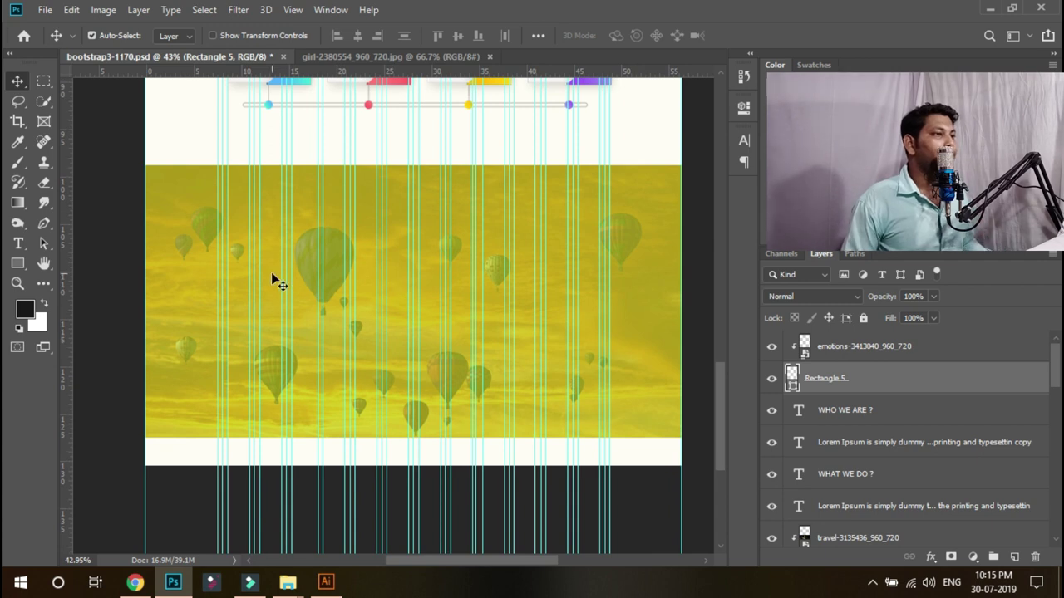
pyautogui.scroll(-2, 443, 457)
pyautogui.scroll(1, 441, 456)
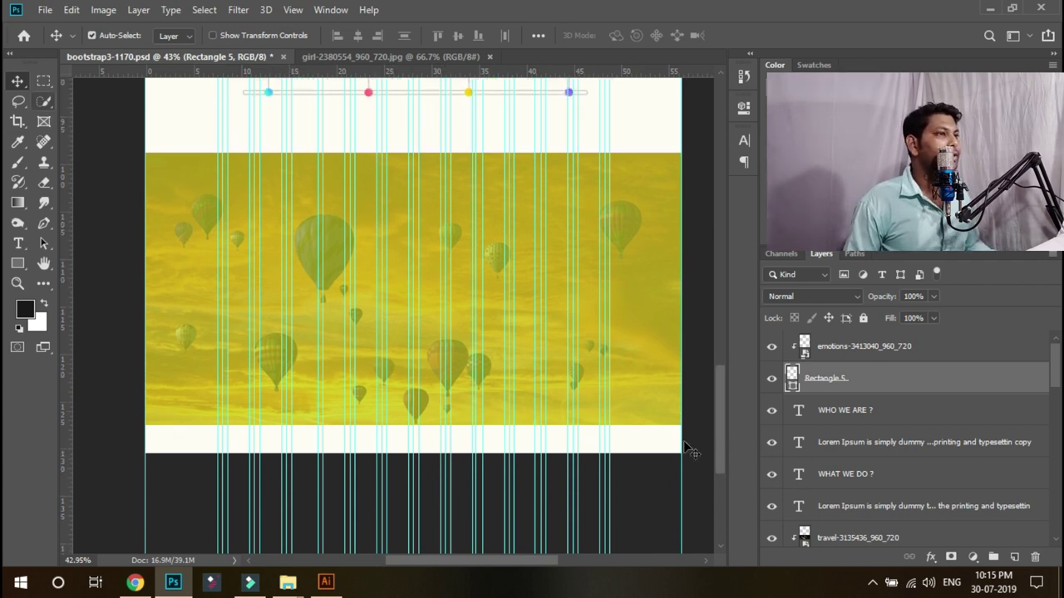
pyautogui.scroll(1, 496, 332)
pyautogui.scroll(2, 521, 368)
pyautogui.scroll(1, 527, 368)
pyautogui.scroll(-1, 527, 375)
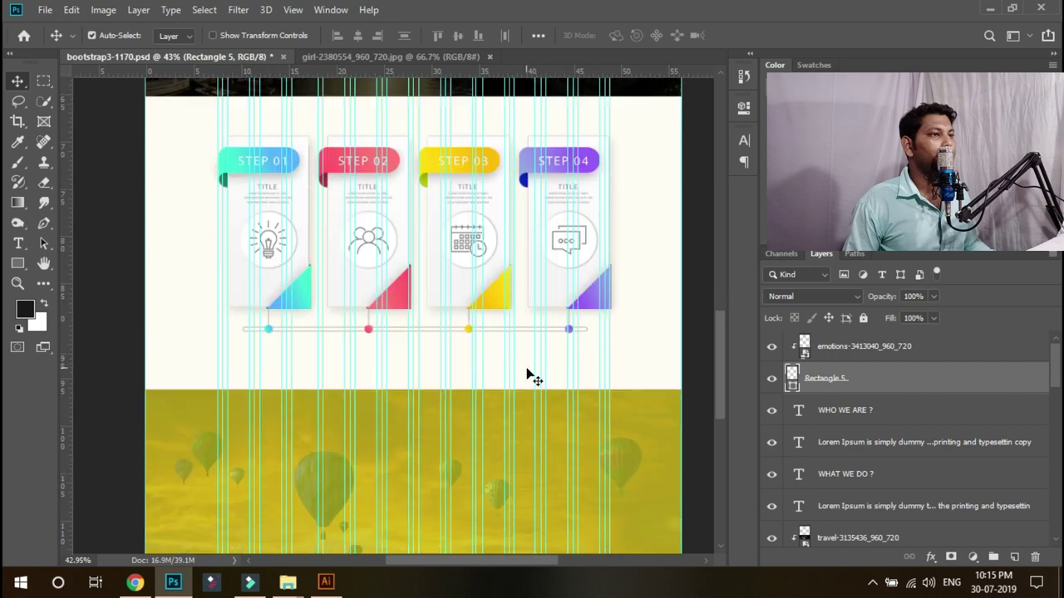
pyautogui.scroll(-1, 527, 375)
pyautogui.scroll(-2, 526, 372)
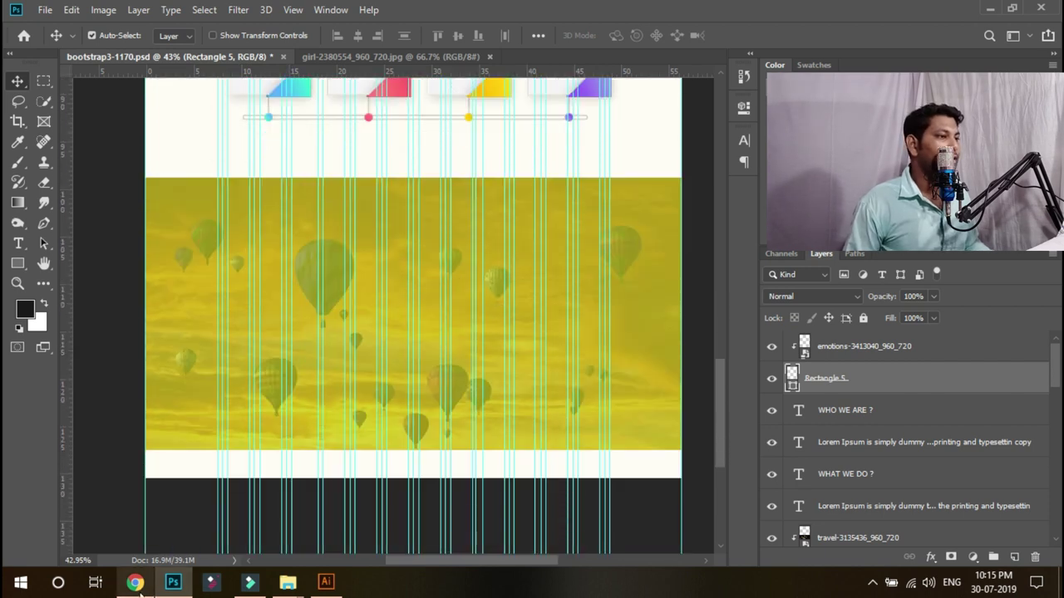
pyautogui.click(135, 583)
pyautogui.click(174, 586)
pyautogui.moveTo(288, 583)
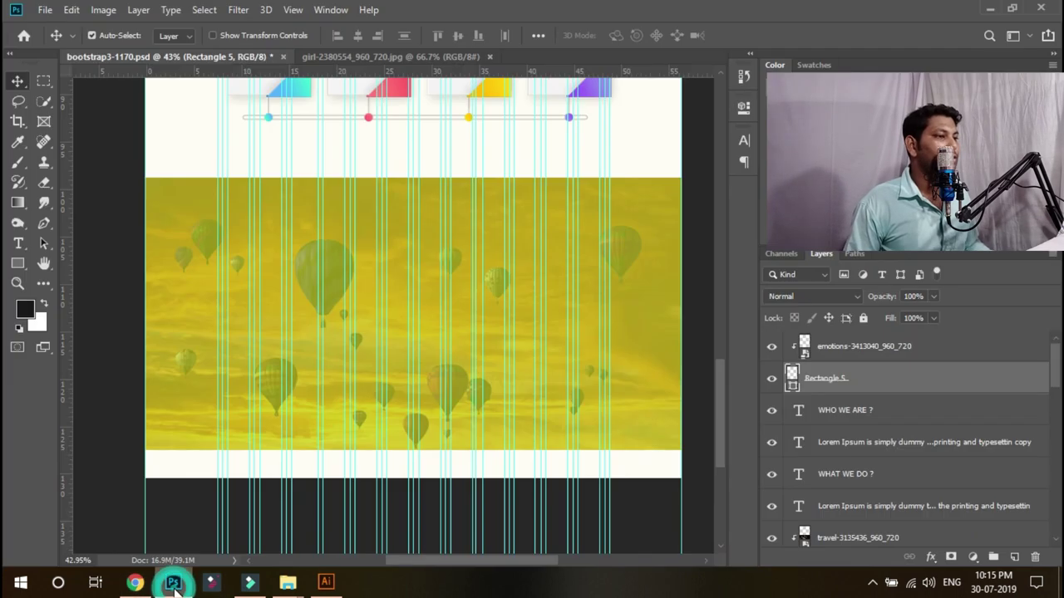
pyautogui.click(297, 513)
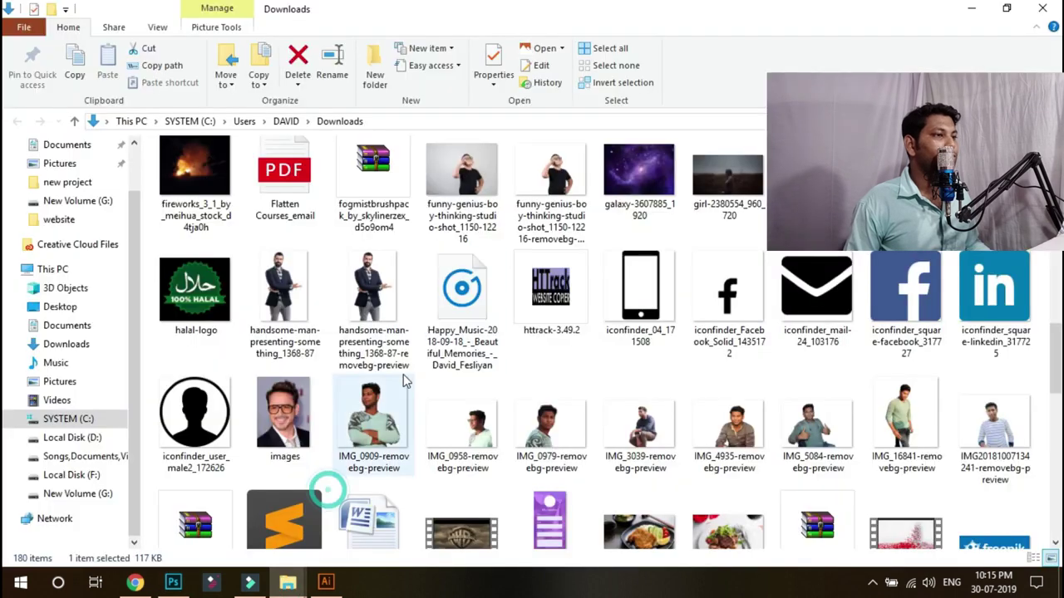
pyautogui.scroll(3, 478, 379)
pyautogui.scroll(-1, 484, 385)
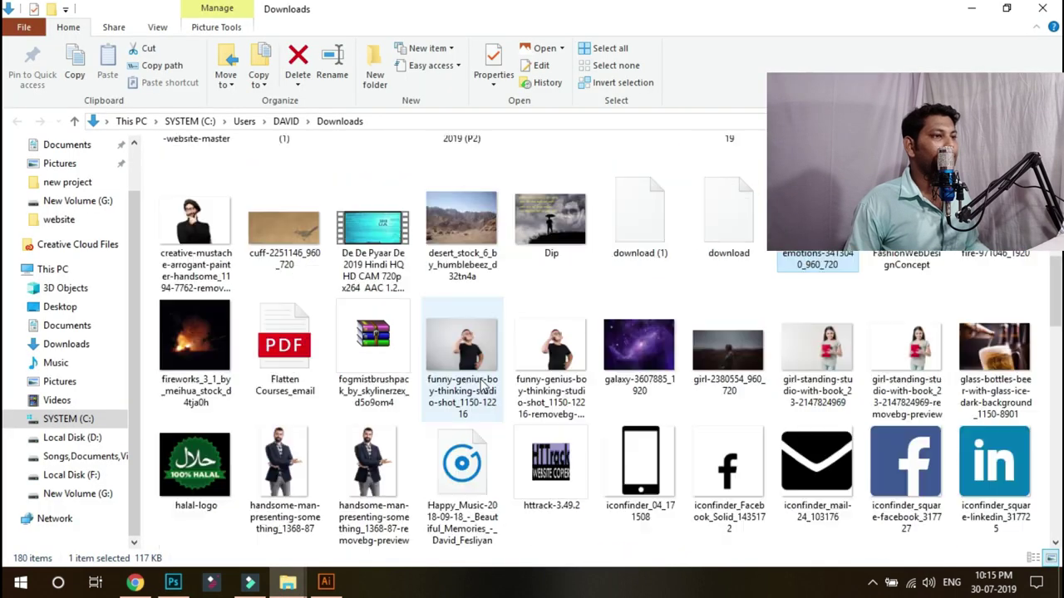
pyautogui.click(461, 265)
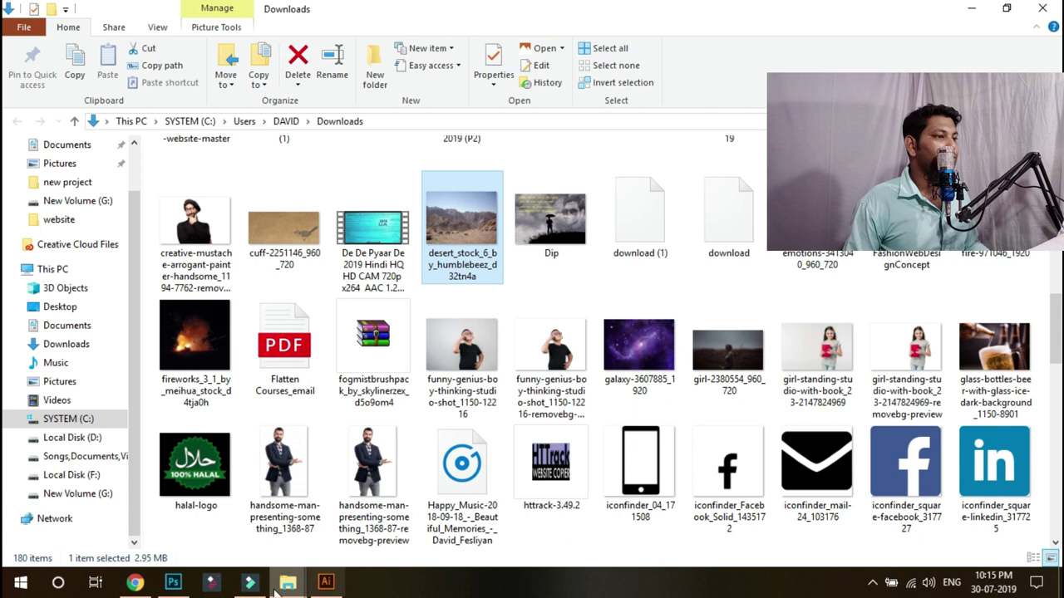
pyautogui.click(173, 583)
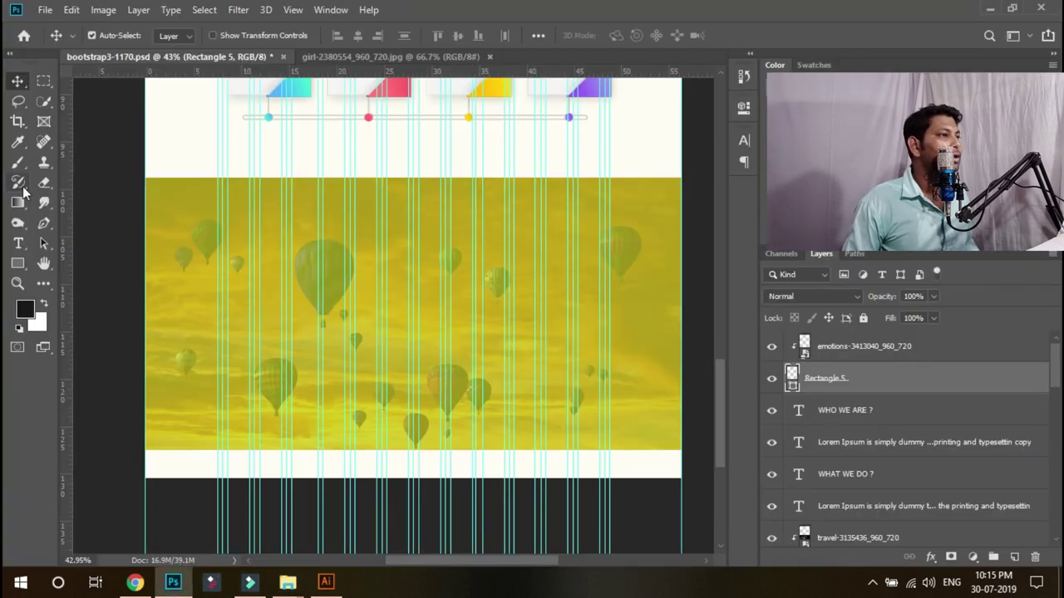
# - Draw a 600 × 515 px black, strokeless rectangle and move its layer above emotions-3413040
pyautogui.scroll(2, 361, 300)
pyautogui.scroll(1, 484, 285)
pyautogui.moveTo(485, 285)
pyautogui.mouseDown()
pyautogui.moveTo(396, 294)
pyautogui.moveTo(439, 276)
pyautogui.mouseUp()
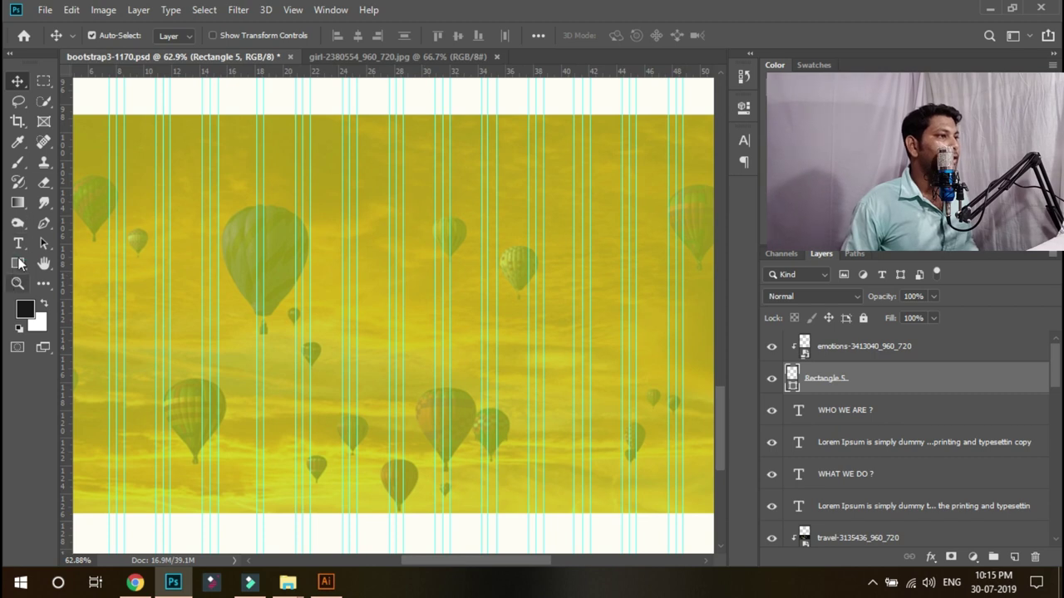
pyautogui.click(19, 263)
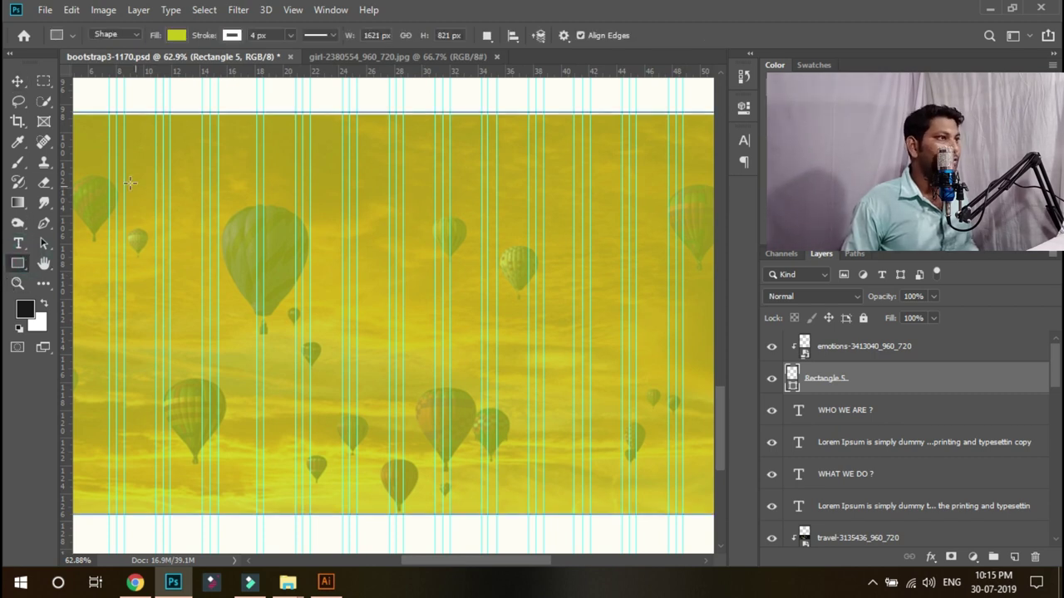
pyautogui.moveTo(127, 177)
pyautogui.mouseDown()
pyautogui.moveTo(296, 304)
pyautogui.moveTo(384, 420)
pyautogui.moveTo(403, 425)
pyautogui.mouseUp()
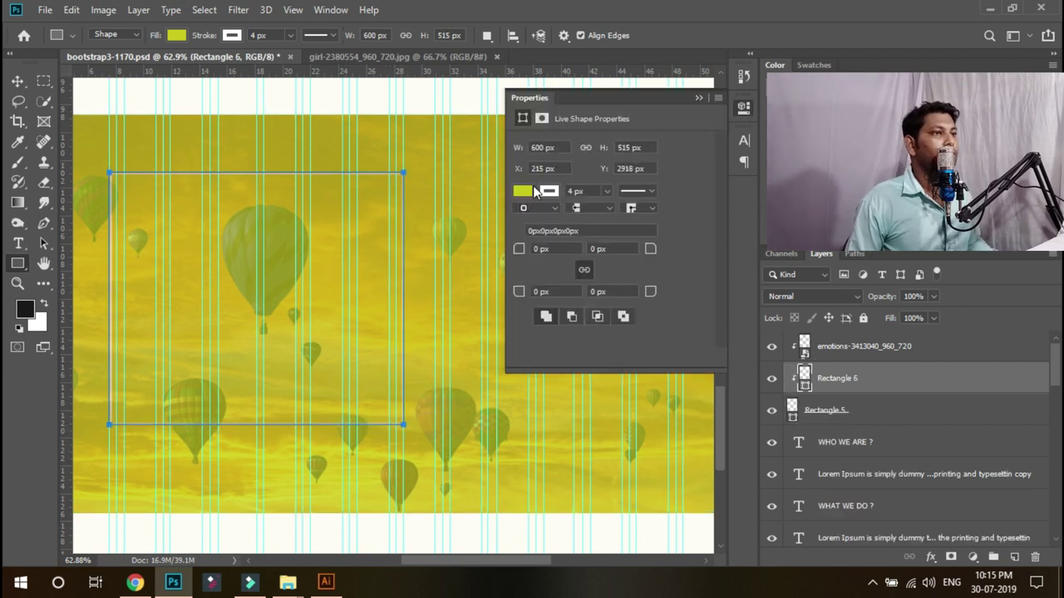
pyautogui.click(522, 191)
pyautogui.click(535, 271)
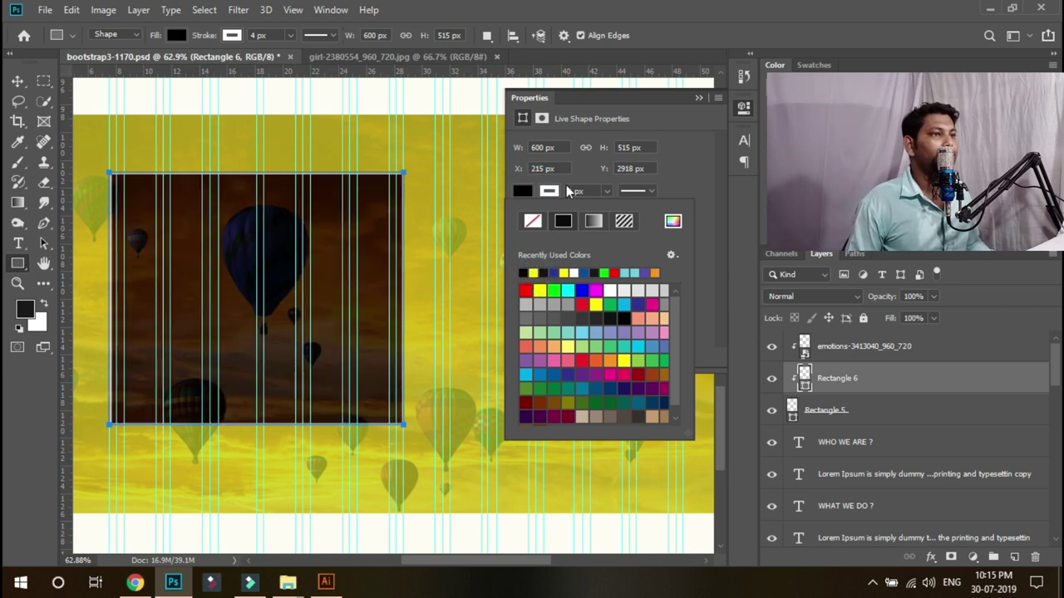
pyautogui.click(534, 222)
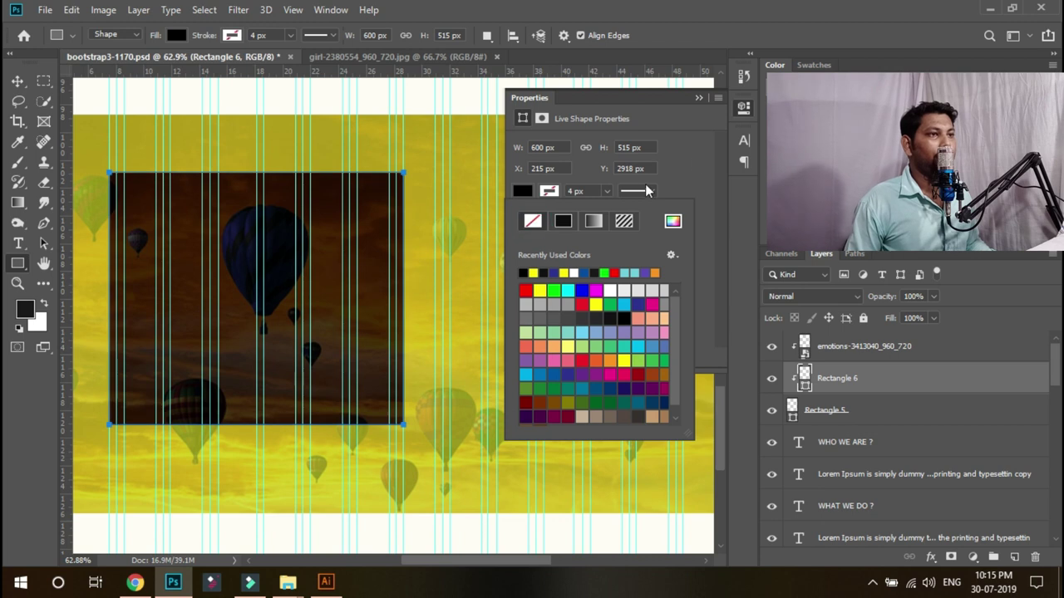
pyautogui.click(743, 106)
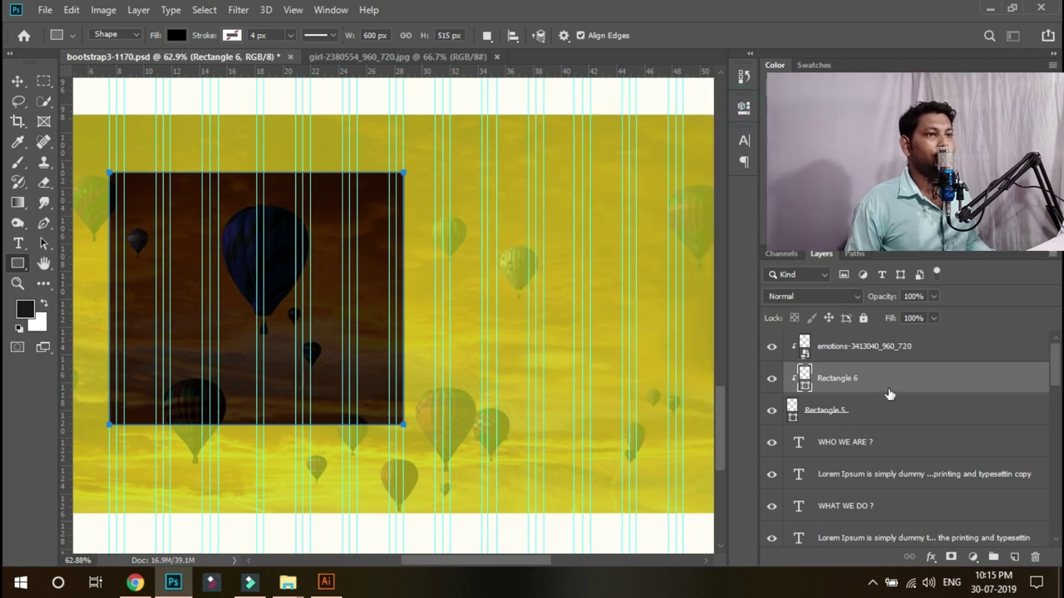
pyautogui.moveTo(888, 380); pyautogui.dragTo(881, 359)
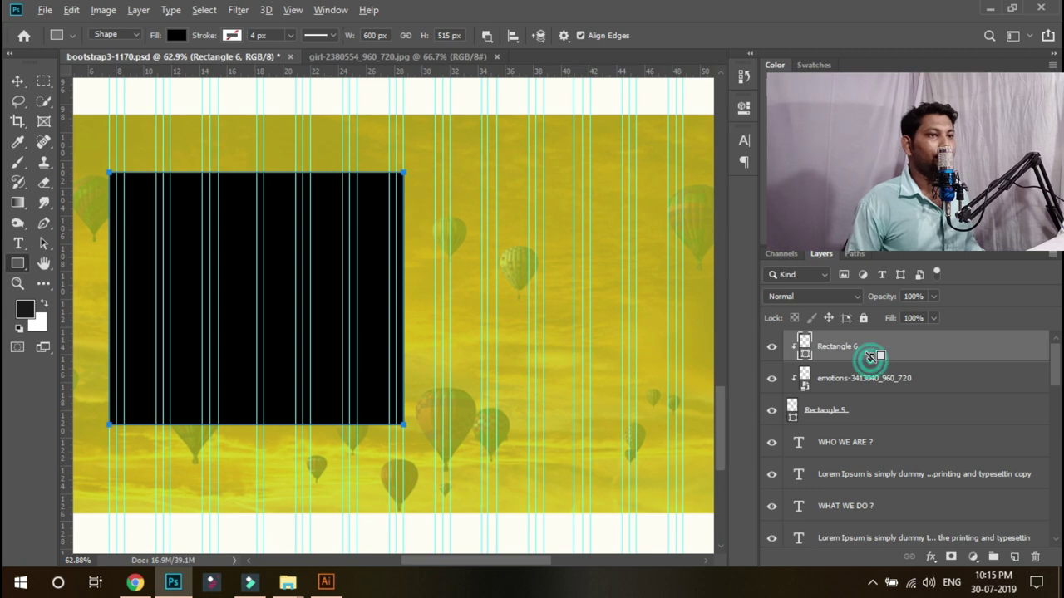
pyautogui.scroll(1, 324, 303)
# - Duplicate the black rectangle to the right and shrink the copy to about 11.8 × 6.5 cm
pyautogui.click(18, 81)
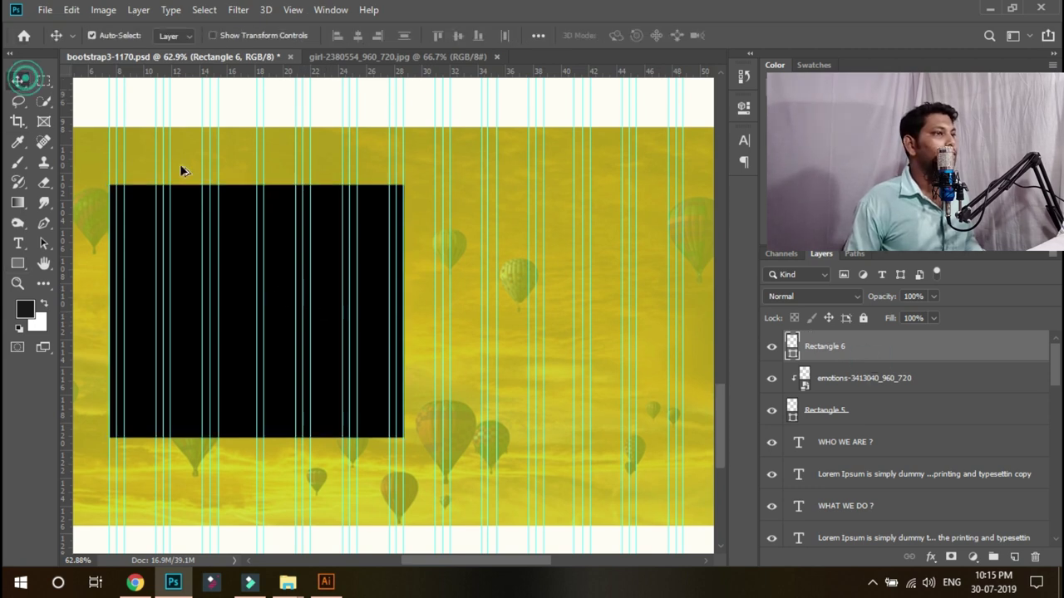
pyautogui.scroll(-2, 426, 257)
pyautogui.scroll(1, 426, 258)
pyautogui.moveTo(392, 270); pyautogui.dragTo(619, 277)
pyautogui.hotkey('ctrl', 't')
pyautogui.moveTo(637, 388); pyautogui.dragTo(536, 264)
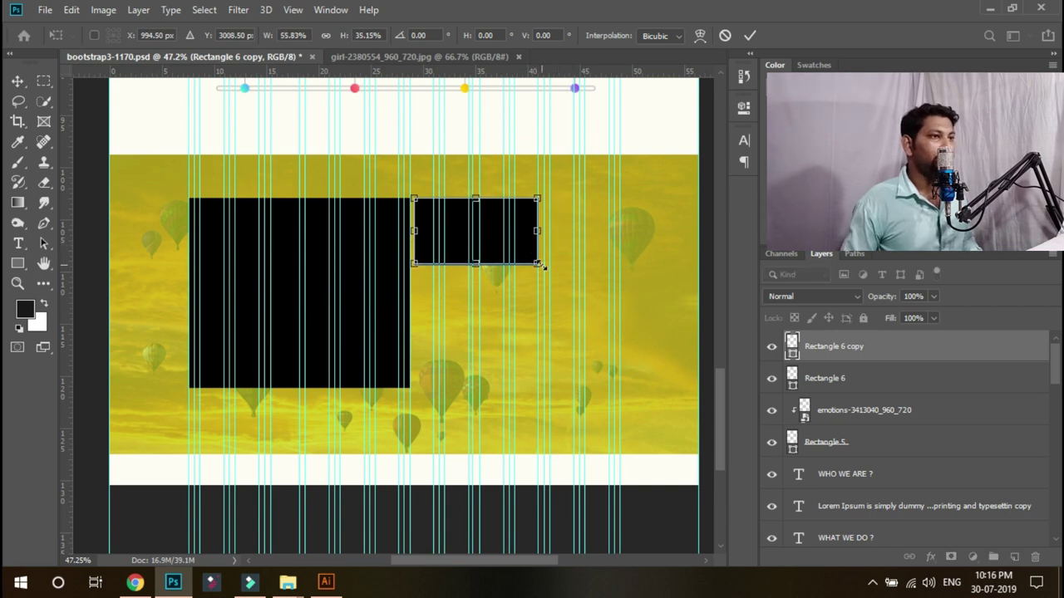
pyautogui.press('Return')
# - Narrow the large left rectangle to 17.82 cm wide and shorten its height
pyautogui.click(299, 260)
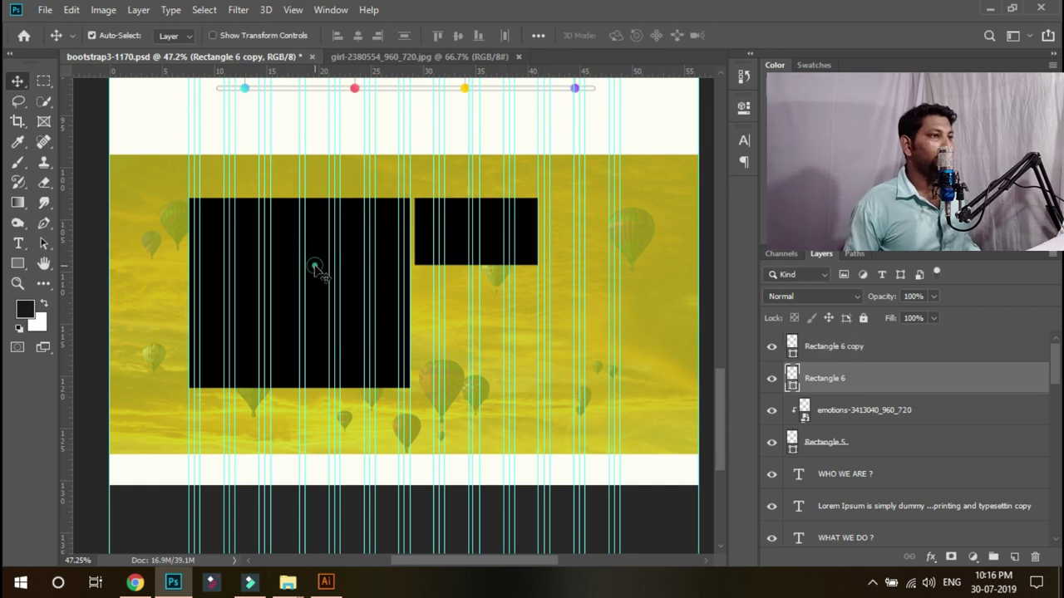
pyautogui.hotkey('ctrl', 't')
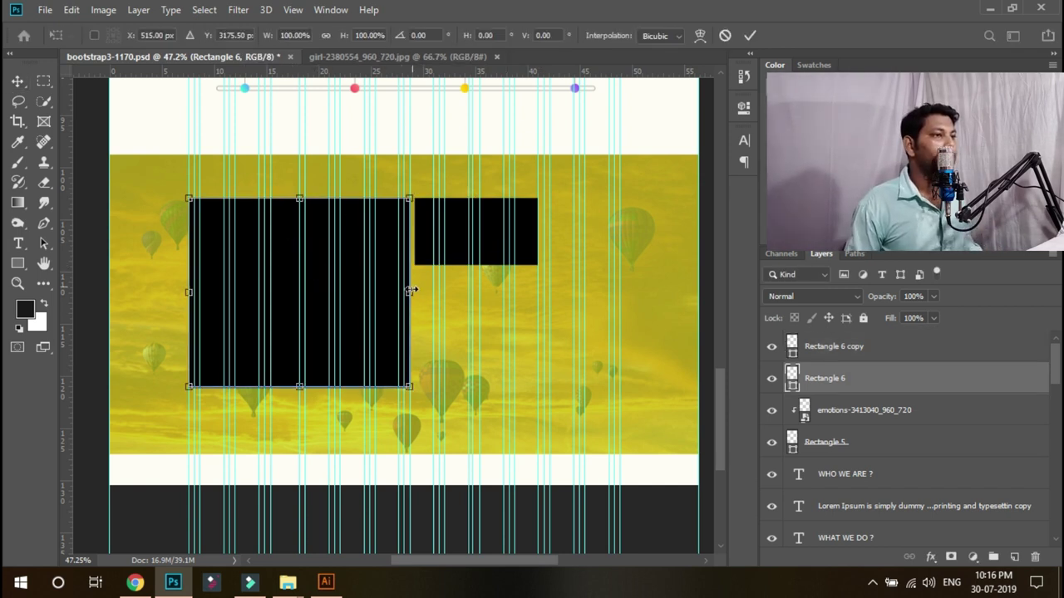
pyautogui.moveTo(409, 292); pyautogui.dragTo(376, 299)
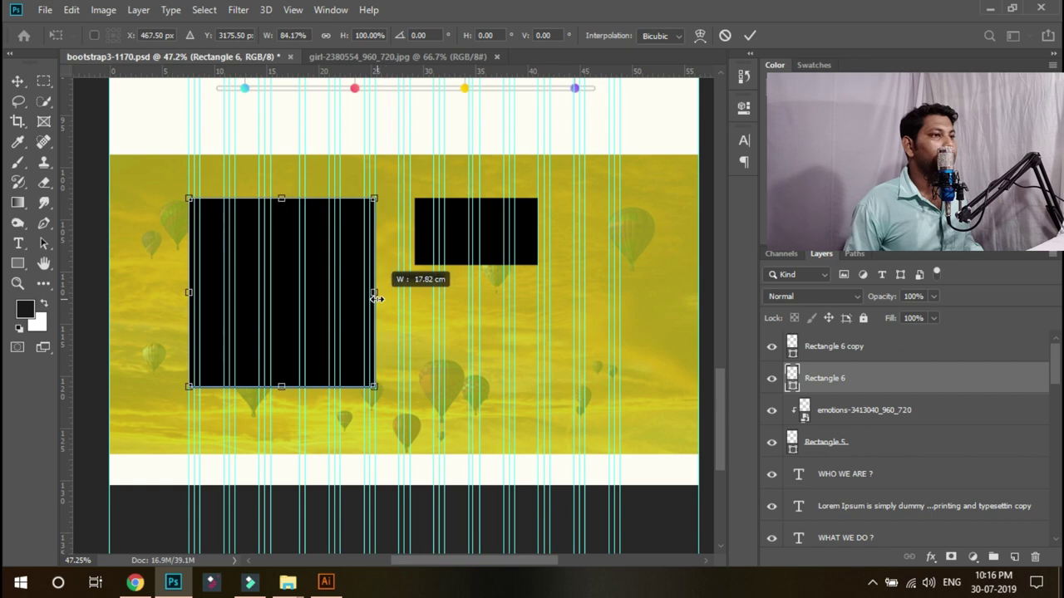
pyautogui.moveTo(374, 386); pyautogui.dragTo(376, 351)
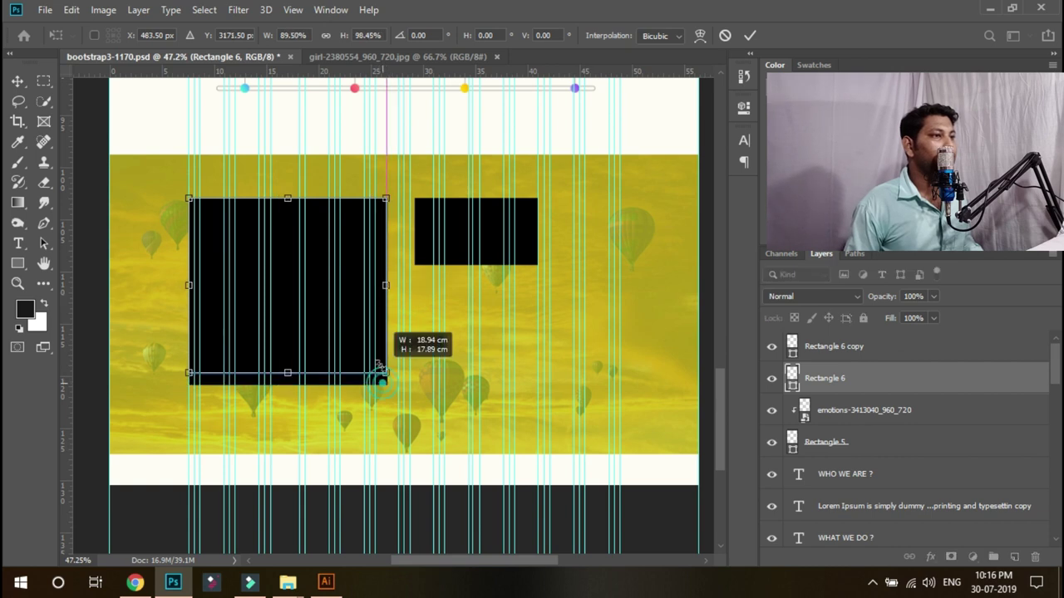
pyautogui.press('Return')
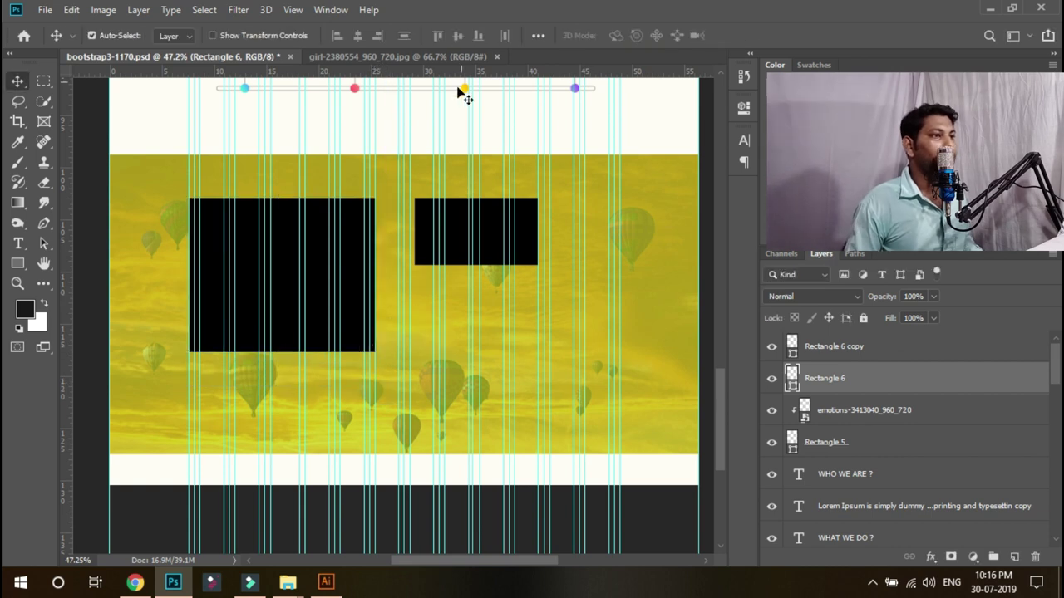
# - Move the small copy beside the large box and make it slightly taller
pyautogui.moveTo(470, 220); pyautogui.dragTo(431, 220)
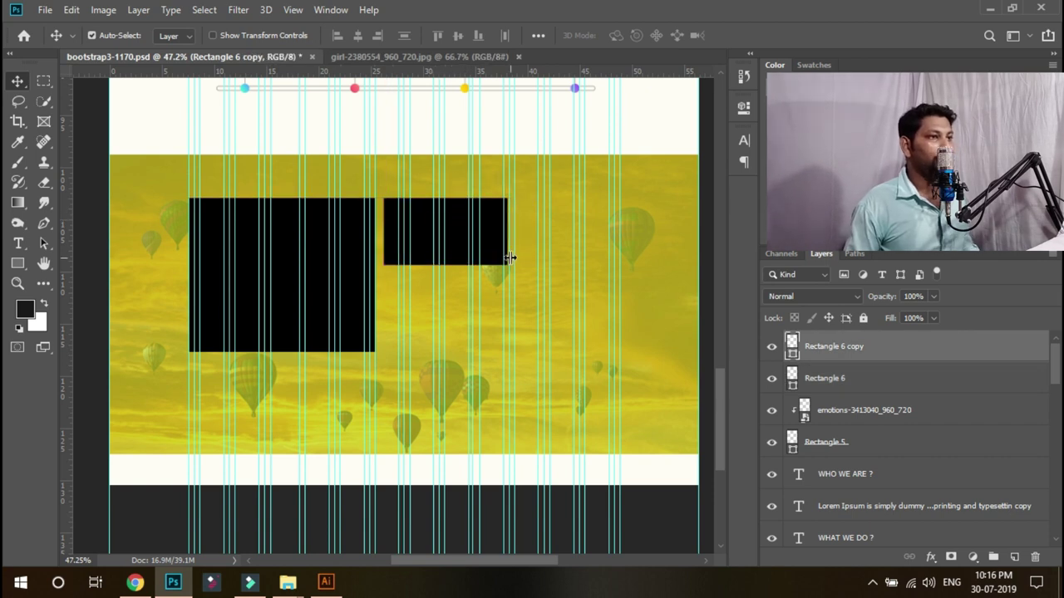
pyautogui.hotkey('ctrl', 't')
pyautogui.moveTo(447, 262)
pyautogui.mouseDown()
pyautogui.moveTo(445, 275)
pyautogui.moveTo(560, 247)
pyautogui.mouseUp()
pyautogui.press('Return')
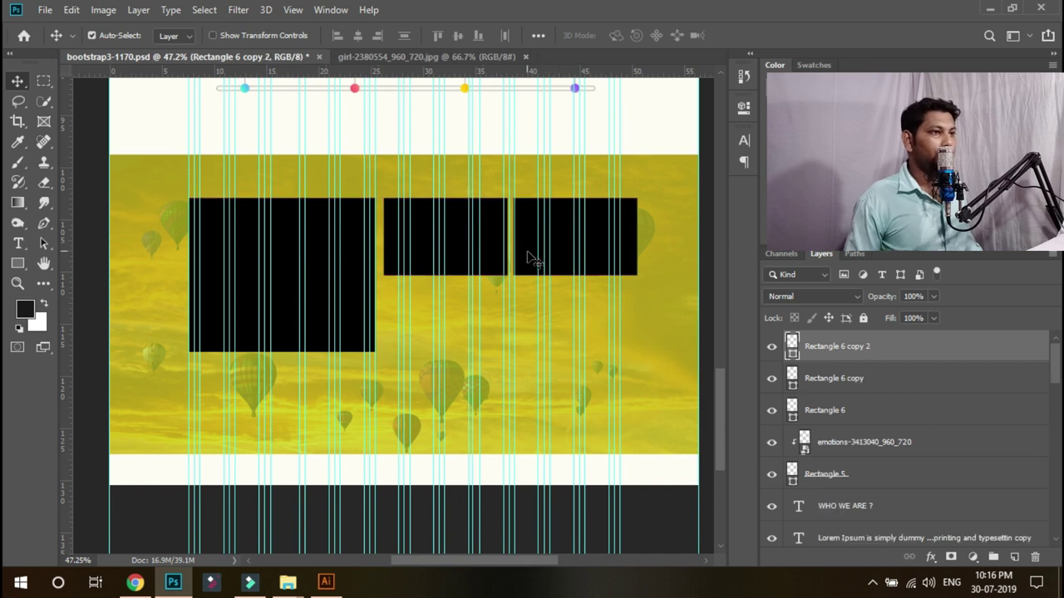
# - Copy the small box below and to the bottom right, completing the 2×2 grid
pyautogui.click(536, 259)
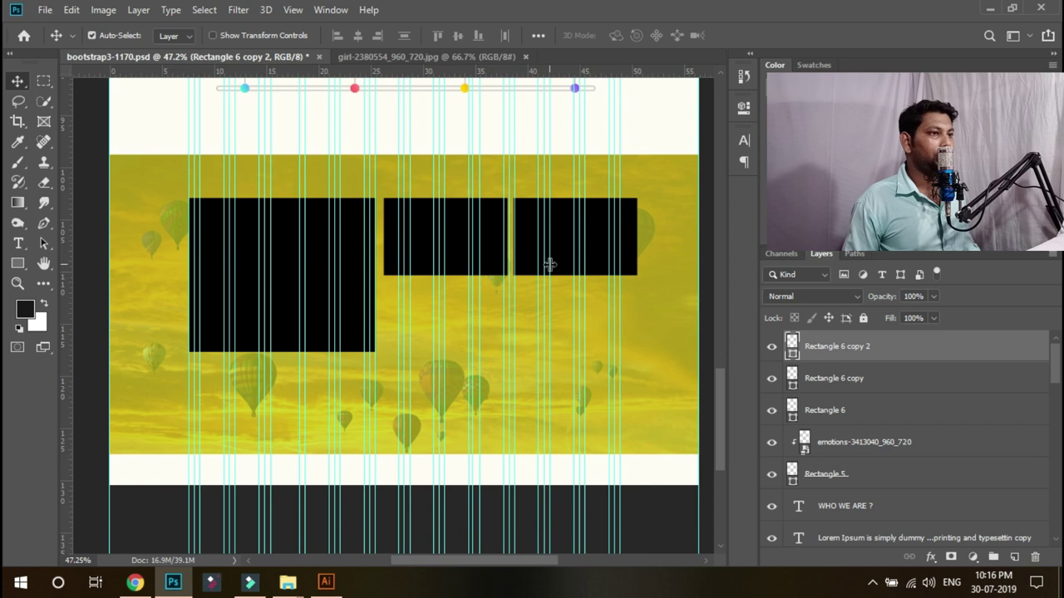
pyautogui.moveTo(532, 263); pyautogui.dragTo(398, 347)
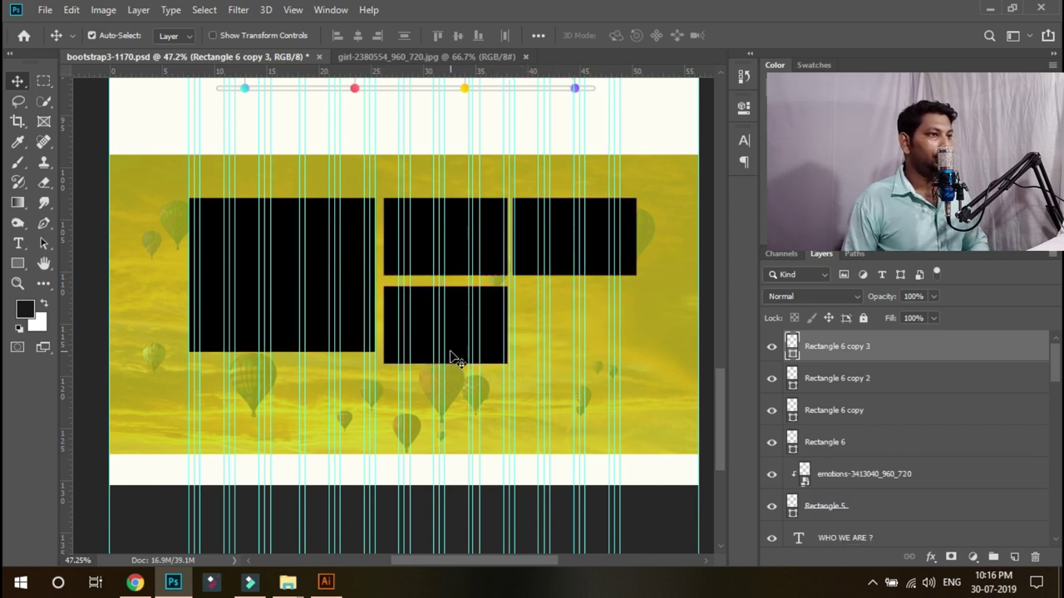
pyautogui.hotkey('shift', 'Up')
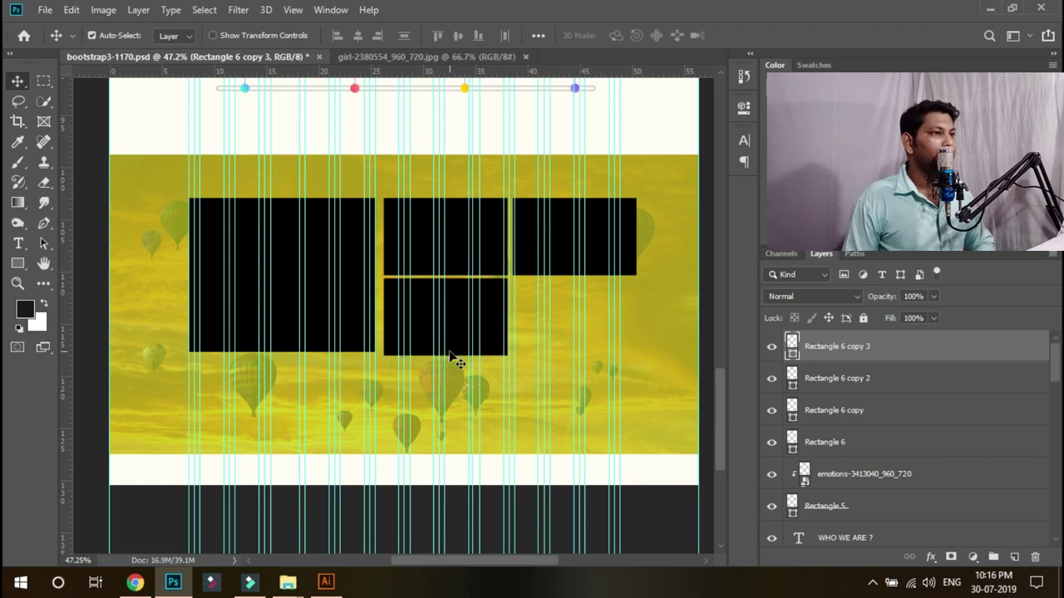
pyautogui.click(422, 230)
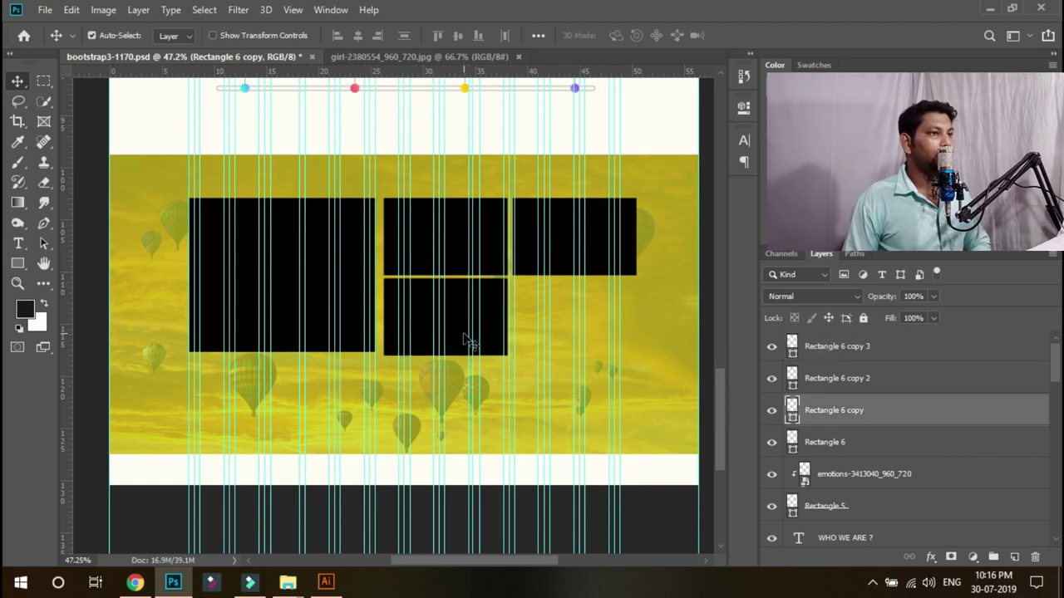
pyautogui.click(494, 333)
pyautogui.moveTo(489, 331); pyautogui.dragTo(615, 333)
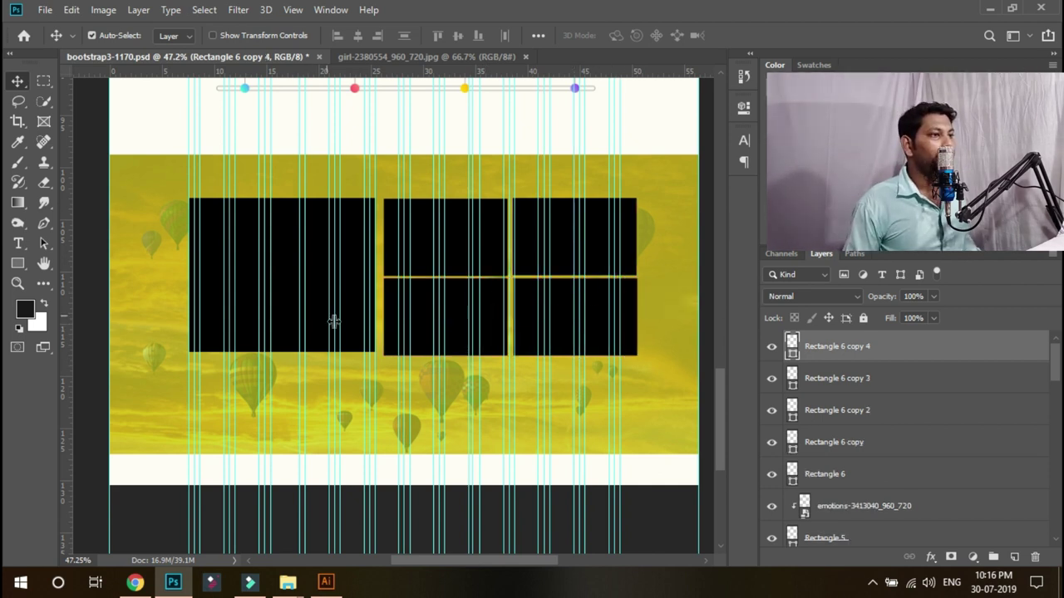
pyautogui.click(352, 342)
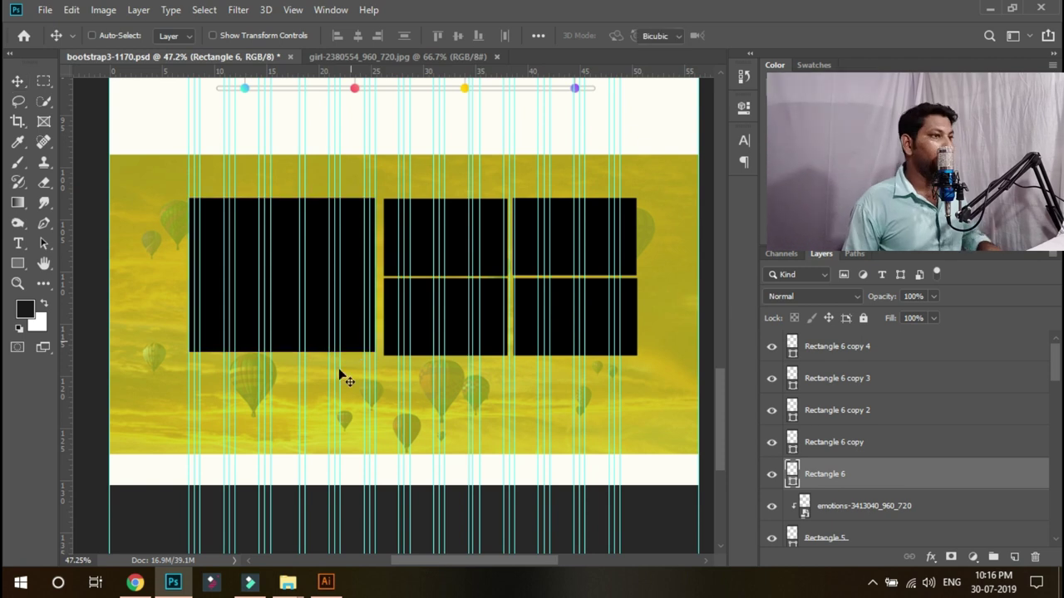
pyautogui.hotkey('ctrl', 't')
# - Make the large box 15.06 cm tall and narrow all four small boxes together
pyautogui.moveTo(282, 353); pyautogui.dragTo(283, 360)
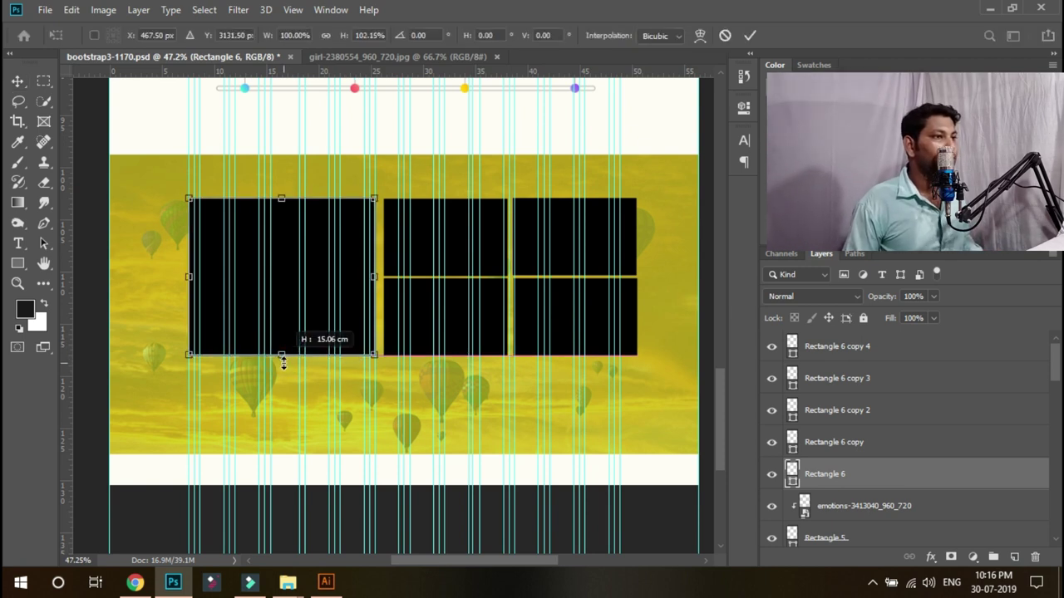
pyautogui.press('Return')
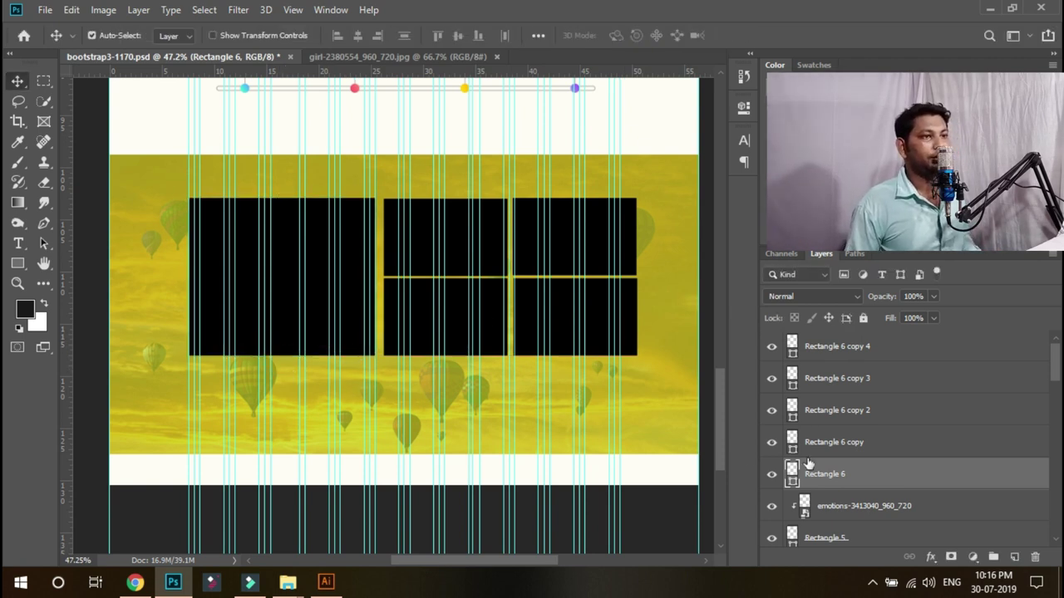
pyautogui.click(875, 440)
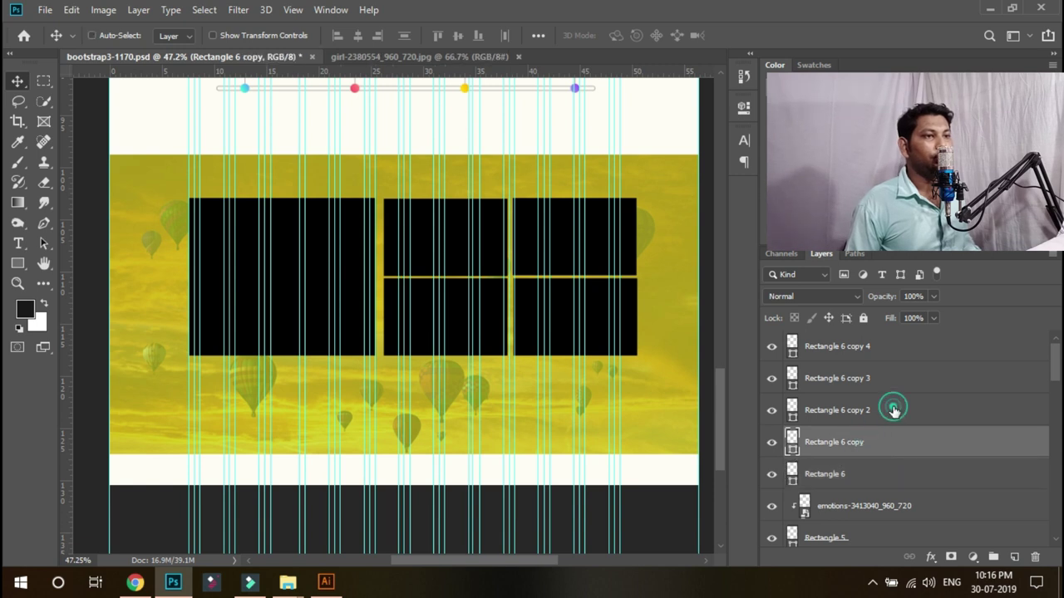
pyautogui.keyDown('ctrl'); pyautogui.click(894, 409); pyautogui.keyUp('ctrl')
pyautogui.keyDown('ctrl'); pyautogui.click(892, 378); pyautogui.keyUp('ctrl')
pyautogui.keyDown('ctrl'); pyautogui.click(892, 346); pyautogui.keyUp('ctrl')
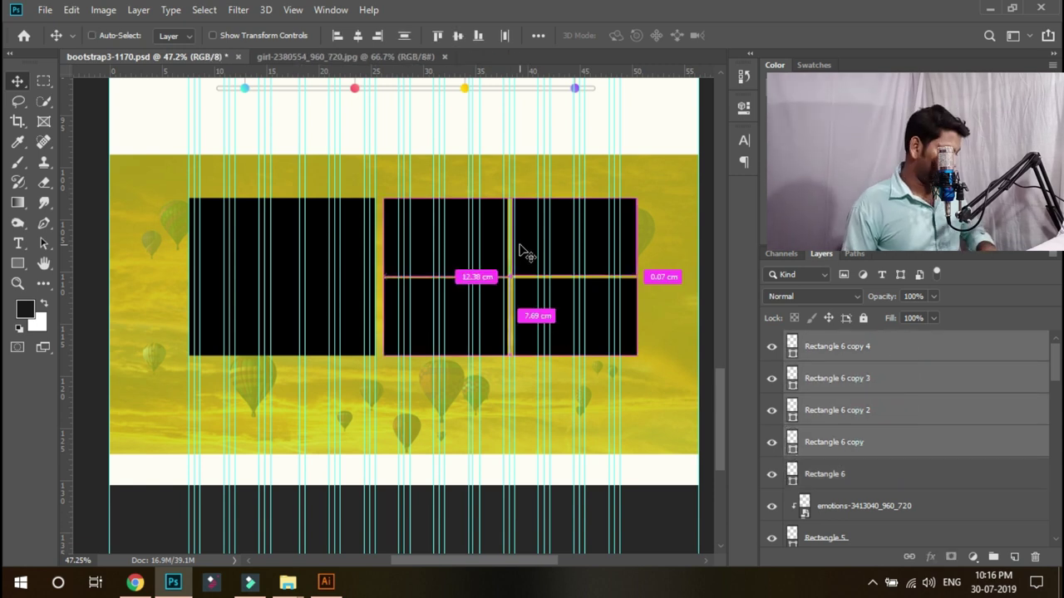
pyautogui.hotkey('ctrl', 't')
pyautogui.moveTo(639, 357); pyautogui.dragTo(619, 359)
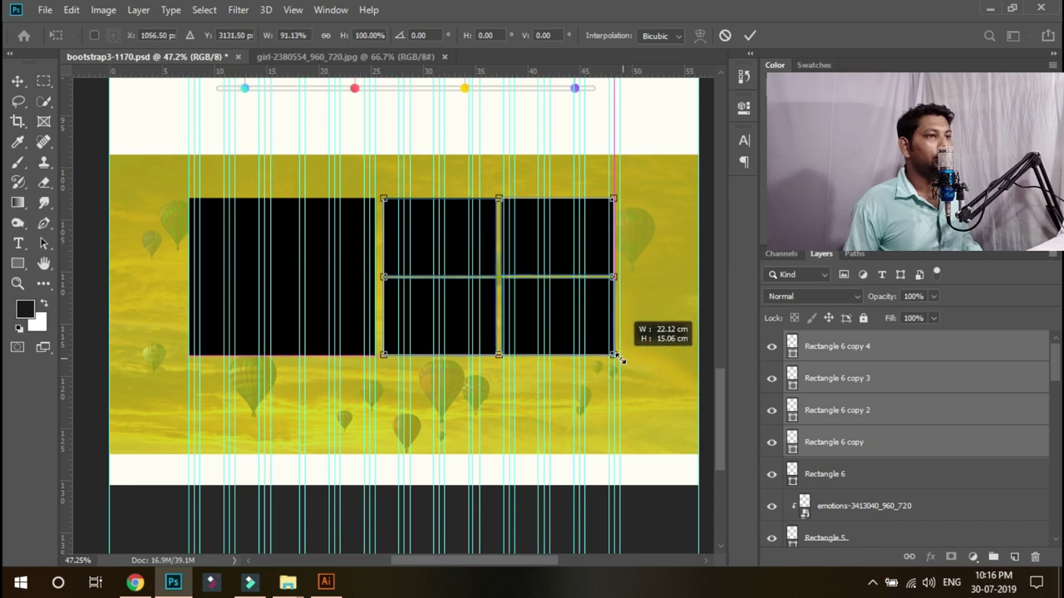
pyautogui.press('Return')
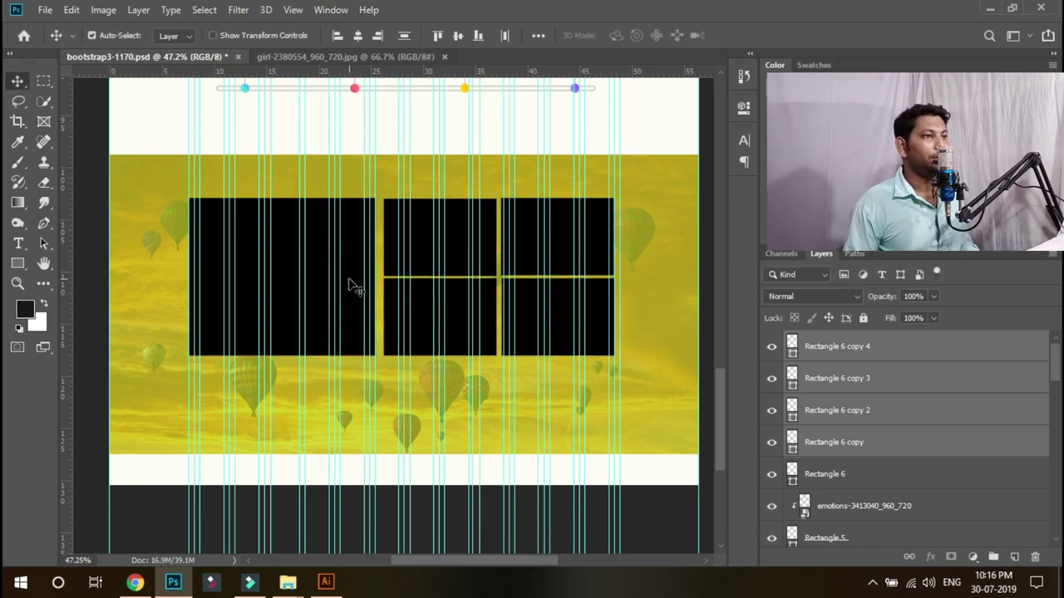
# - Hide the guides and select only the Rectangle 6 copy layer
pyautogui.hotkey('ctrl', 'h')
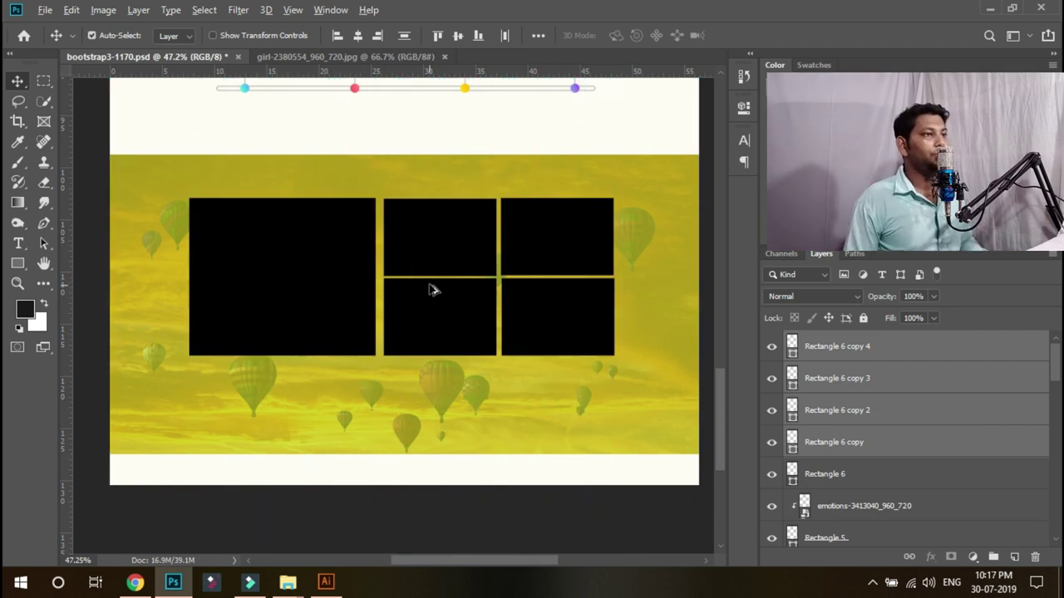
pyautogui.keyDown('alt'); pyautogui.scroll(2, 433, 289); pyautogui.keyUp('alt')
pyautogui.keyDown('alt'); pyautogui.scroll(-3, 447, 285); pyautogui.keyUp('alt')
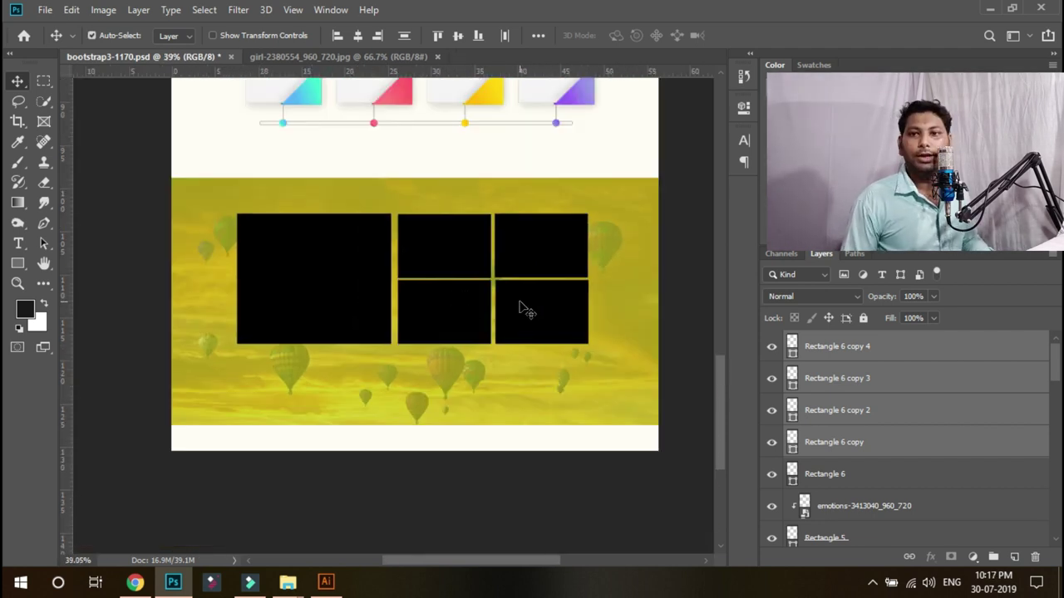
pyautogui.keyDown('alt'); pyautogui.scroll(1, 491, 320); pyautogui.keyUp('alt')
pyautogui.keyDown('alt'); pyautogui.scroll(-2, 490, 319); pyautogui.keyUp('alt')
pyautogui.keyDown('alt'); pyautogui.scroll(2, 490, 319); pyautogui.keyUp('alt')
pyautogui.keyDown('alt'); pyautogui.scroll(-2, 491, 318); pyautogui.keyUp('alt')
pyautogui.keyDown('alt'); pyautogui.scroll(1, 316, 328); pyautogui.keyUp('alt')
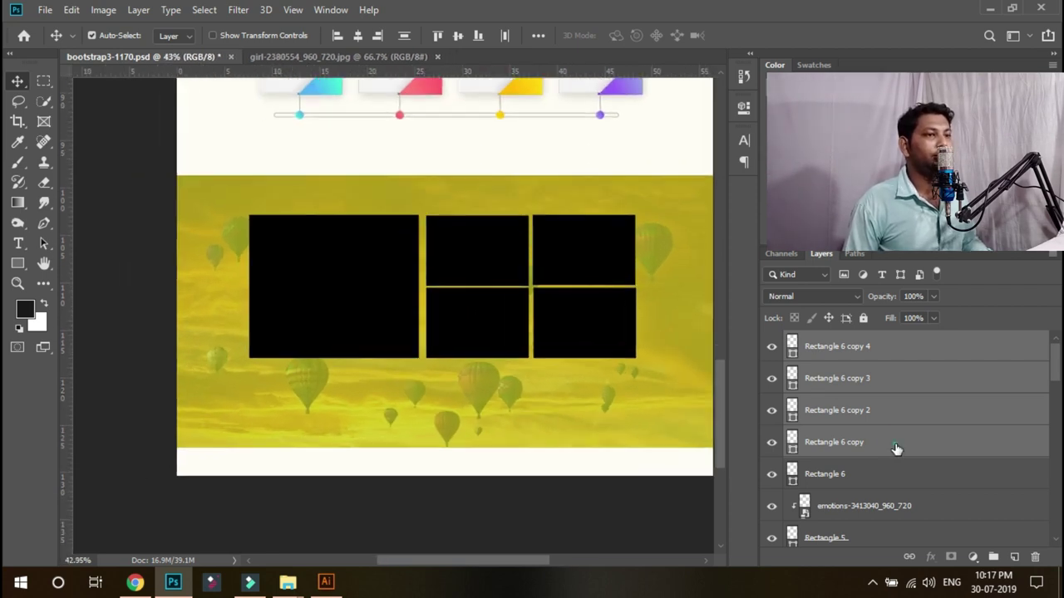
pyautogui.click(896, 446)
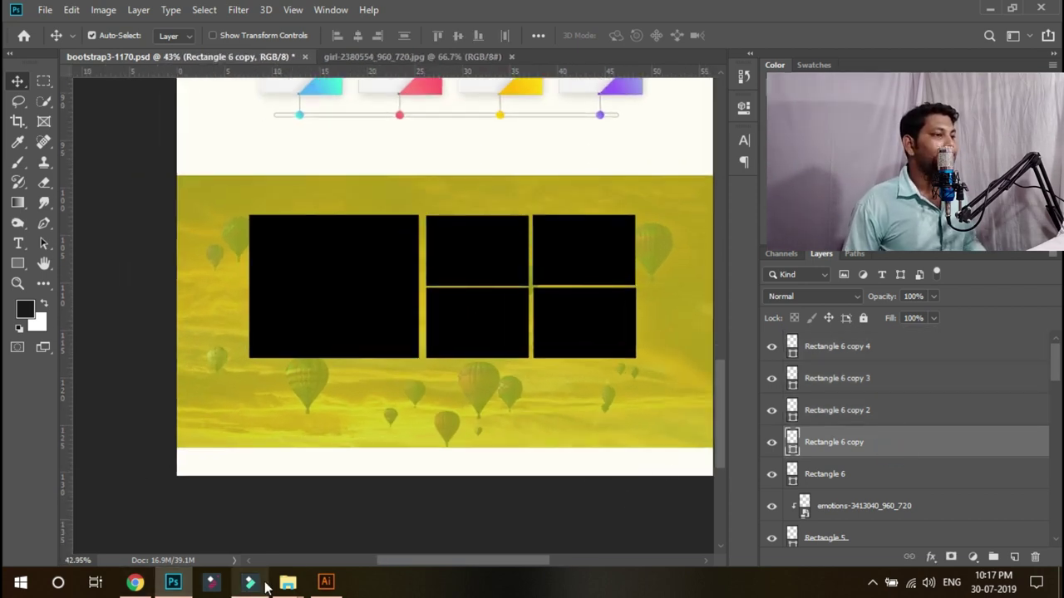
# - Place the desert photo at about 18%, stack it above Rectangle 6, and clip it
pyautogui.moveTo(287, 583)
pyautogui.click(307, 484)
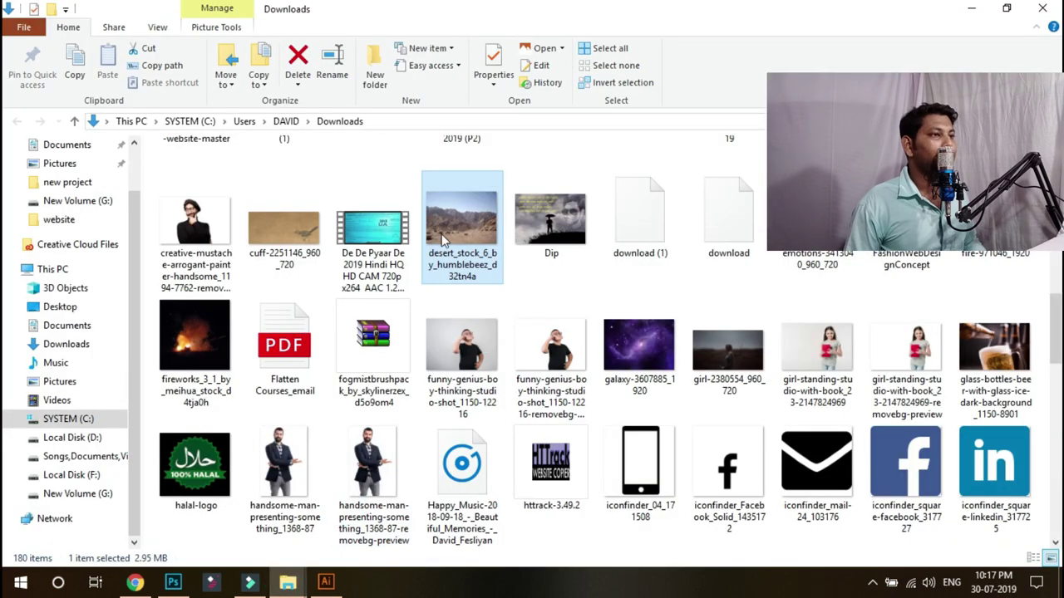
pyautogui.click(173, 581)
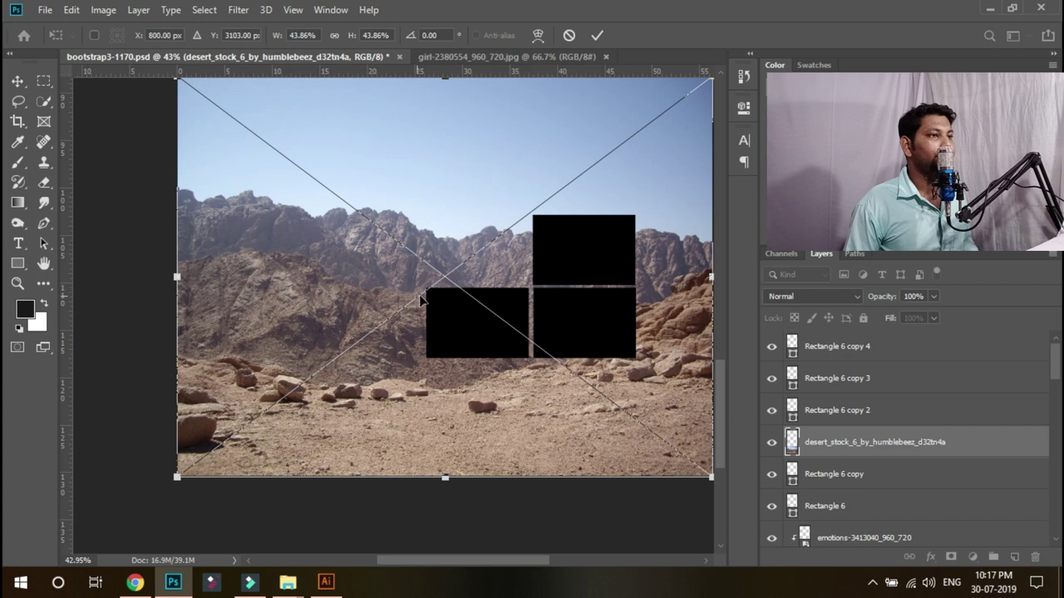
pyautogui.scroll(-2, 609, 149)
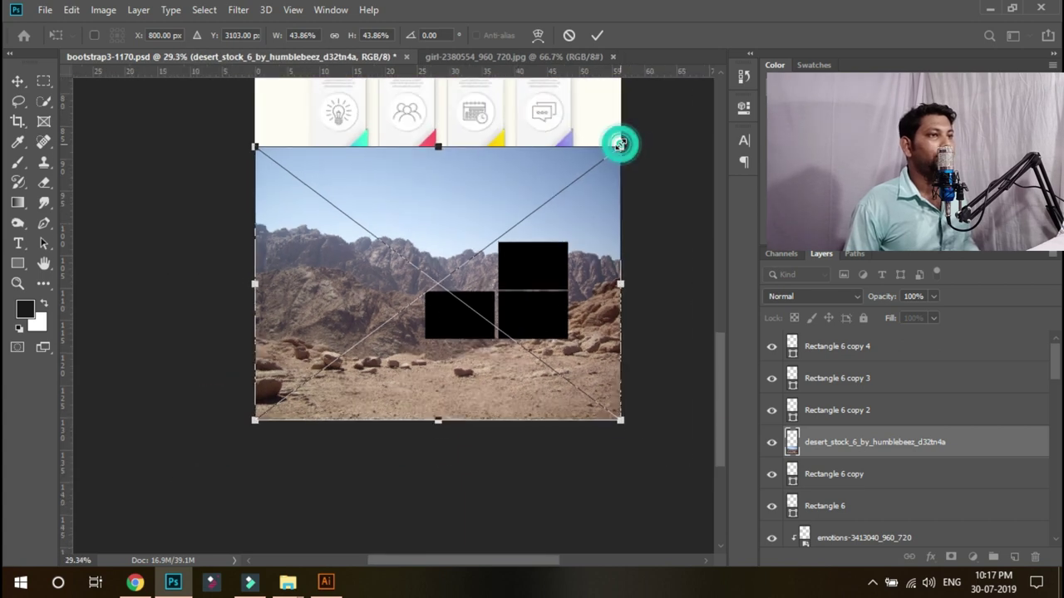
pyautogui.moveTo(620, 144); pyautogui.dragTo(416, 327)
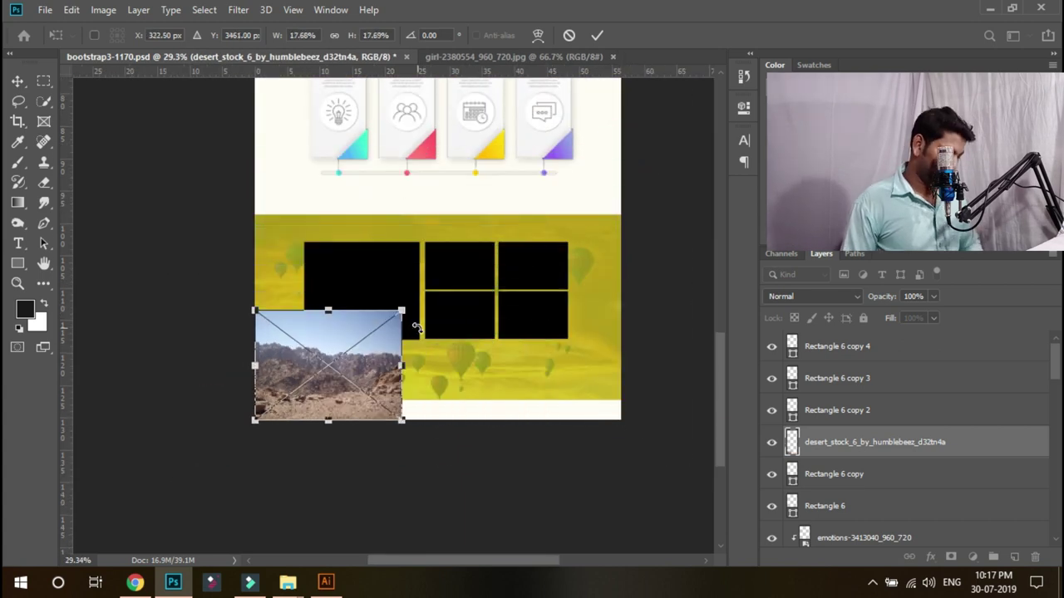
pyautogui.press('Return')
pyautogui.moveTo(358, 361); pyautogui.dragTo(385, 289)
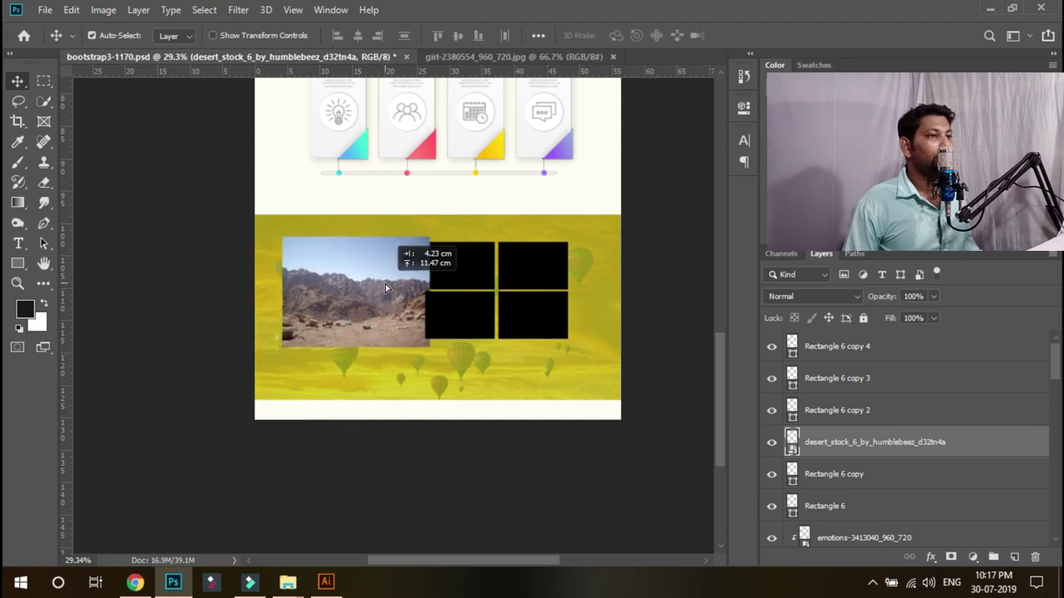
pyautogui.moveTo(903, 453); pyautogui.dragTo(903, 480)
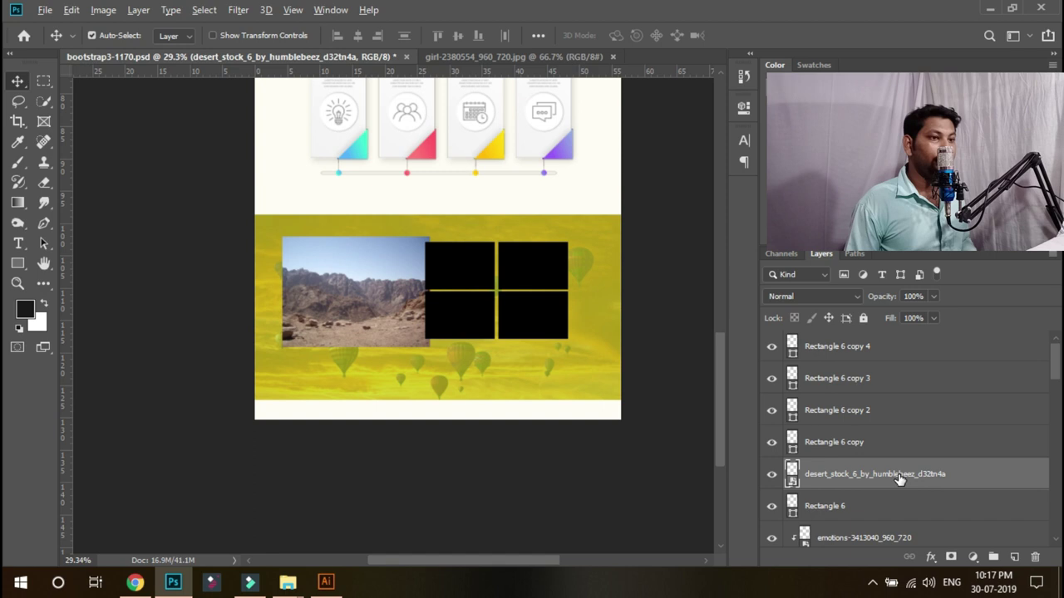
pyautogui.keyDown('alt'); pyautogui.click(901, 491); pyautogui.keyUp('alt')
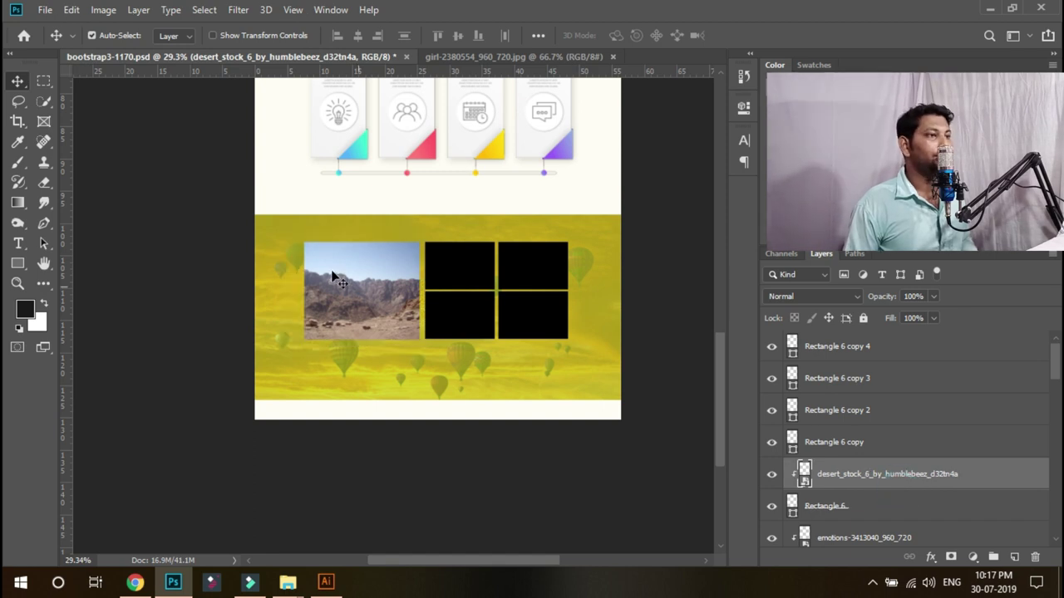
# - Resize and align the clipped desert photo to cover the large box
pyautogui.scroll(2, 416, 312)
pyautogui.click(355, 280)
pyautogui.hotkey('ctrl', 't')
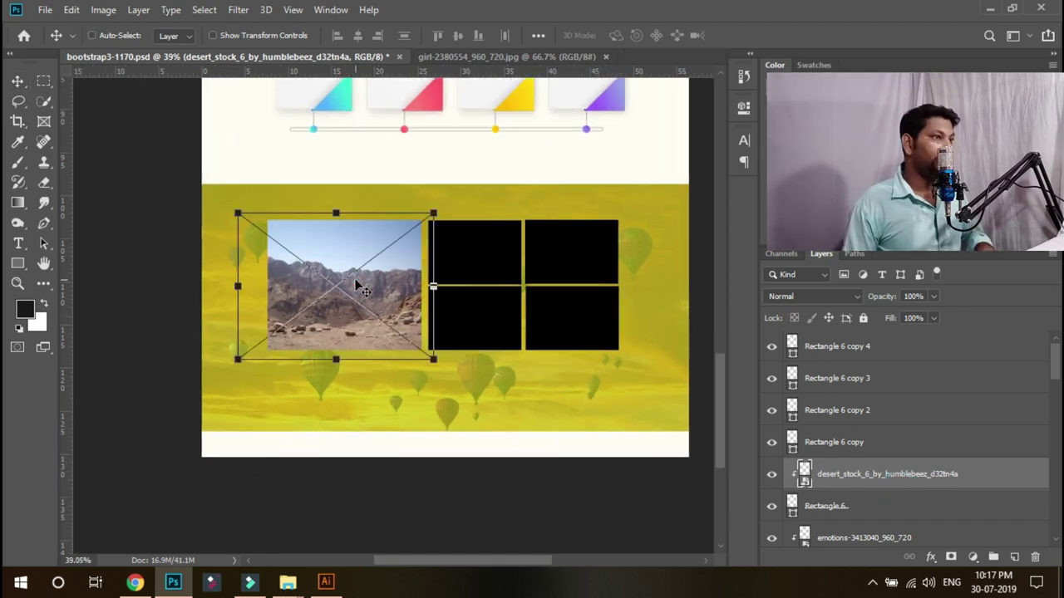
pyautogui.moveTo(237, 213); pyautogui.dragTo(266, 232)
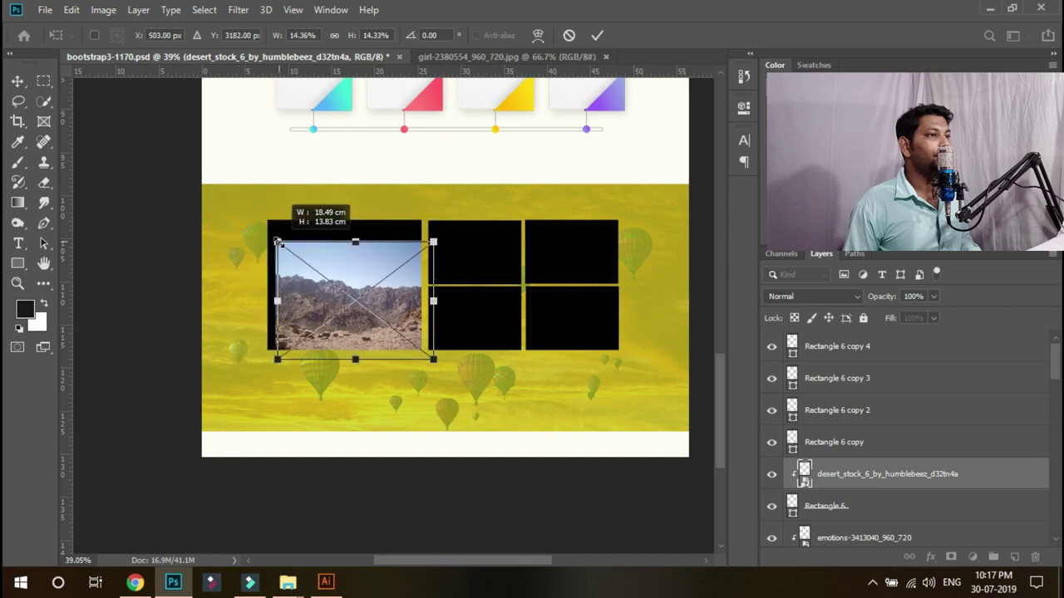
pyautogui.moveTo(317, 263); pyautogui.dragTo(321, 250)
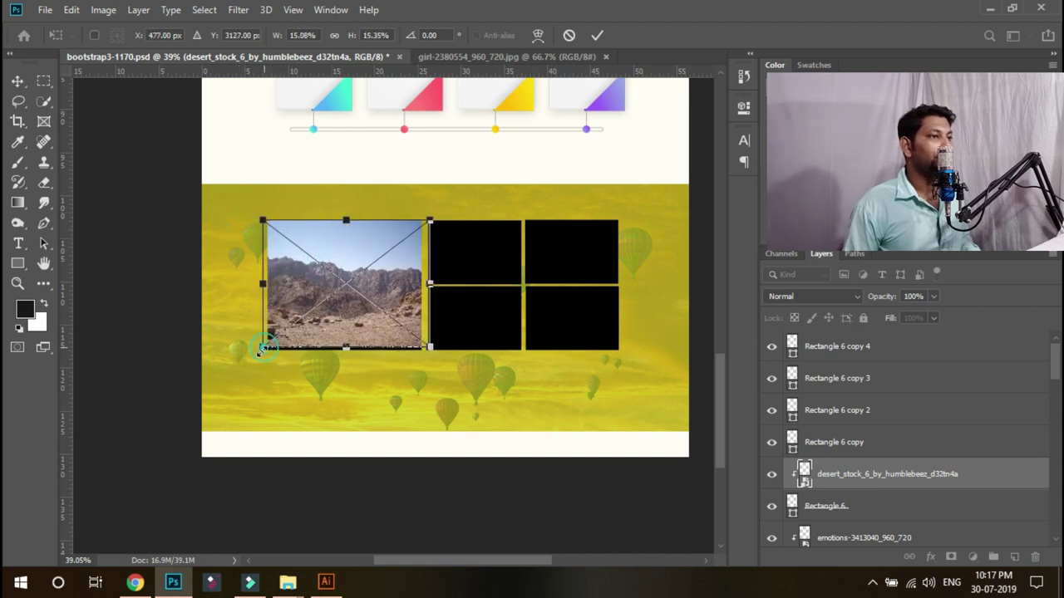
pyautogui.moveTo(262, 349); pyautogui.dragTo(267, 350)
pyautogui.press('Return')
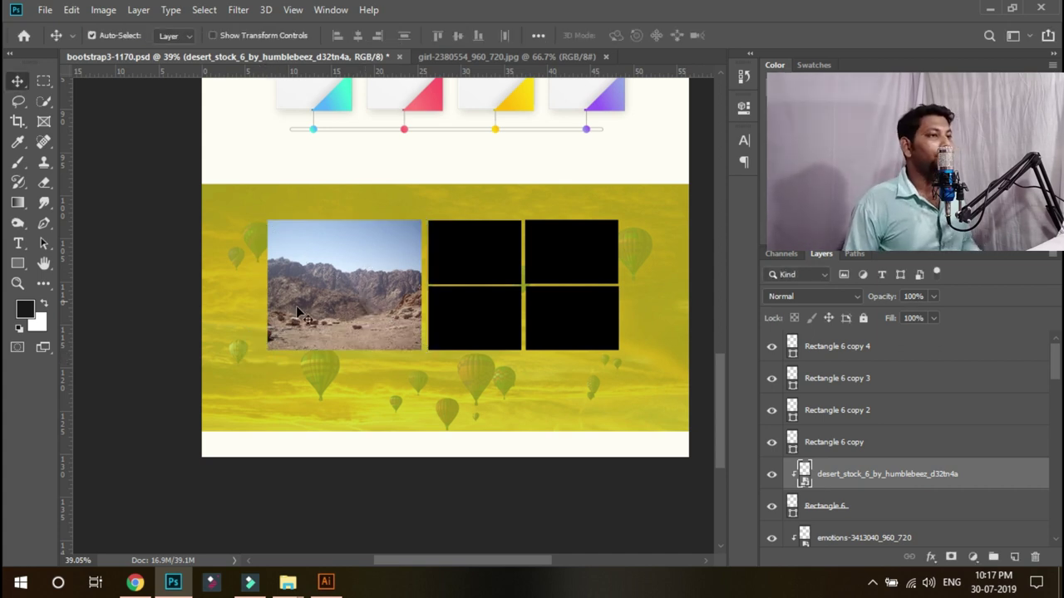
# - Drag blossom-839594_1920 from Downloads into the mockup and shrink it
pyautogui.moveTo(286, 582)
pyautogui.click(357, 510)
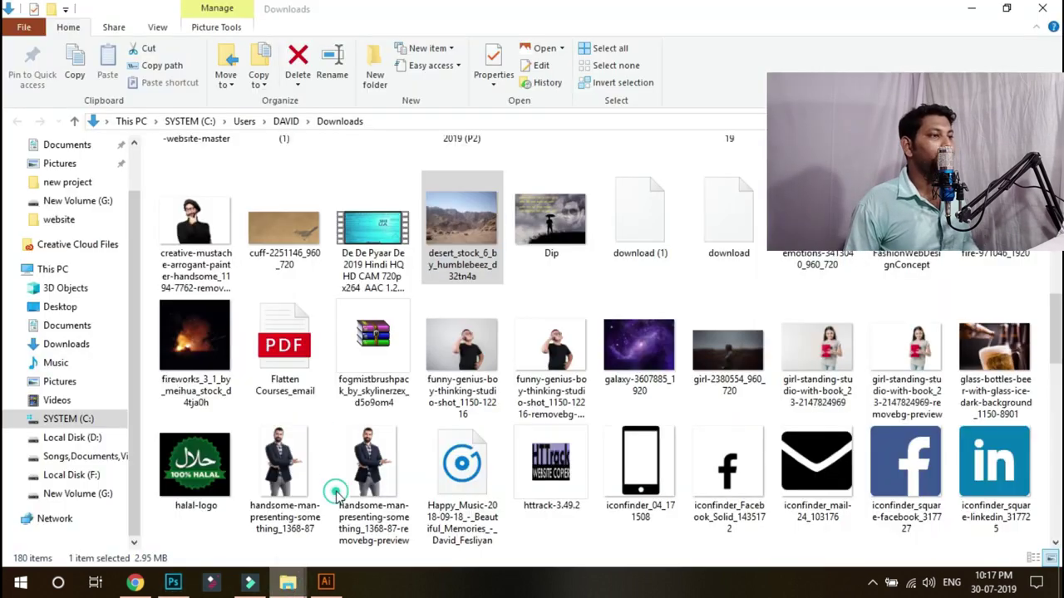
pyautogui.click(726, 353)
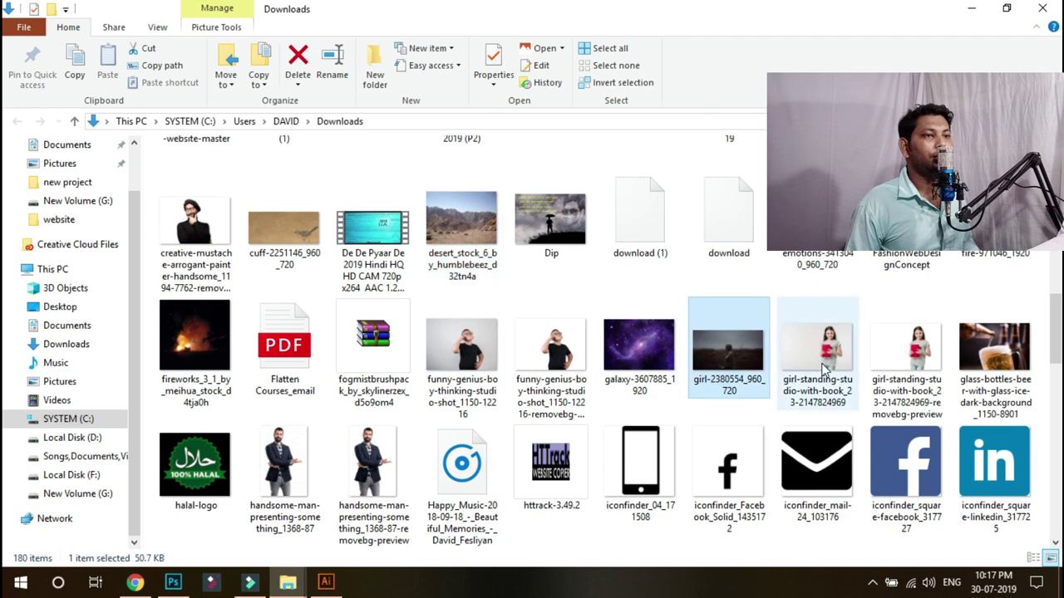
pyautogui.click(994, 241)
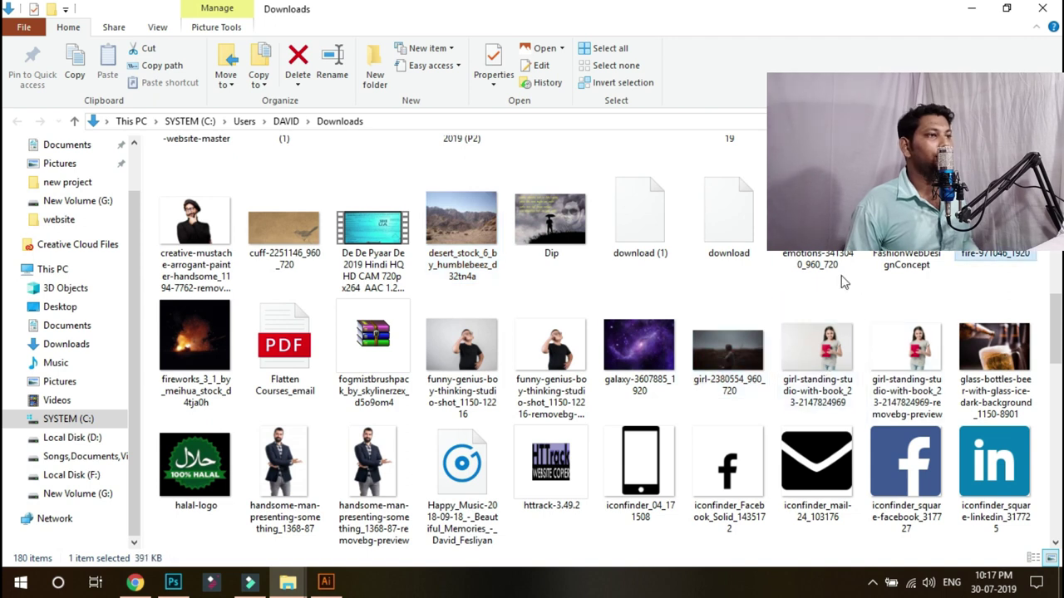
pyautogui.scroll(3, 465, 369)
pyautogui.scroll(3, 466, 369)
pyautogui.moveTo(905, 440)
pyautogui.mouseDown()
pyautogui.moveTo(306, 588)
pyautogui.moveTo(401, 313)
pyautogui.mouseUp()
pyautogui.moveTo(485, 264); pyautogui.dragTo(485, 265)
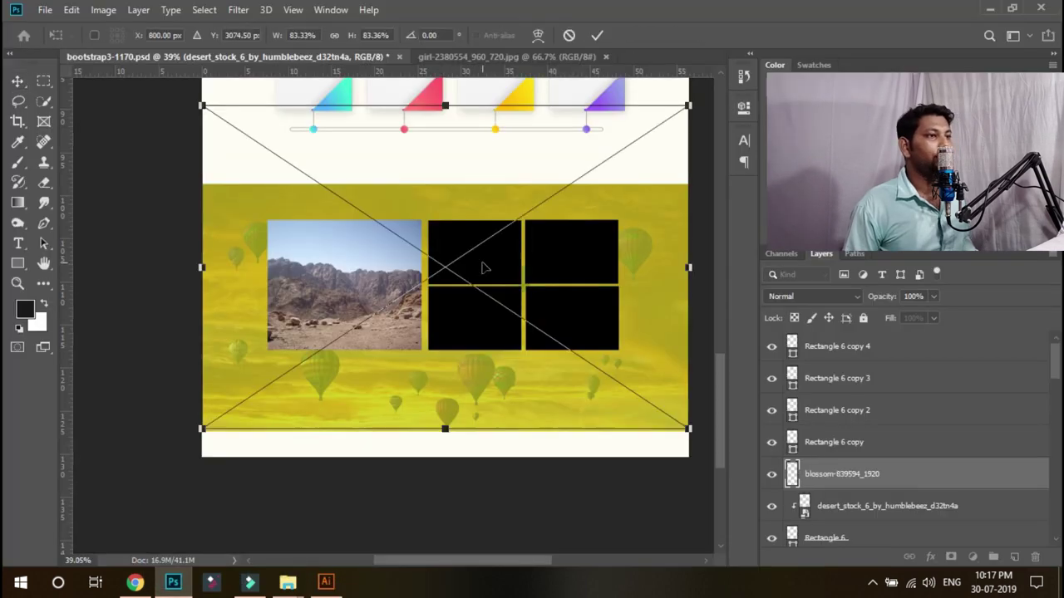
pyautogui.moveTo(201, 431)
pyautogui.mouseDown()
pyautogui.moveTo(404, 277)
pyautogui.moveTo(499, 238)
pyautogui.moveTo(548, 198)
pyautogui.mouseUp()
pyautogui.press('Return')
# - Move the blossom layer above Rectangle 6 copy and clip it to the top-middle box
pyautogui.moveTo(653, 167); pyautogui.dragTo(509, 276)
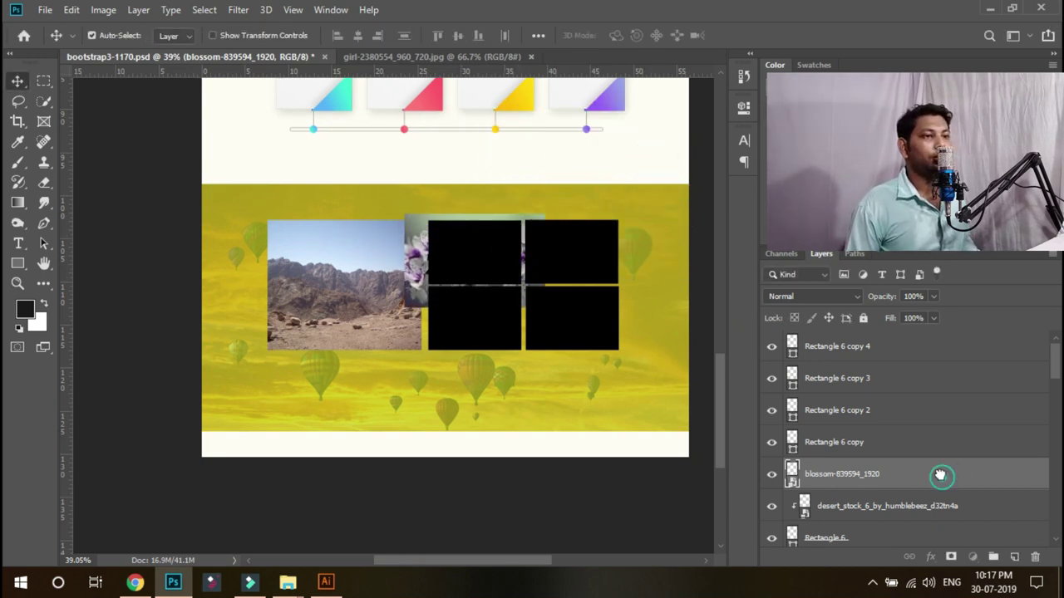
pyautogui.moveTo(940, 476); pyautogui.dragTo(935, 439)
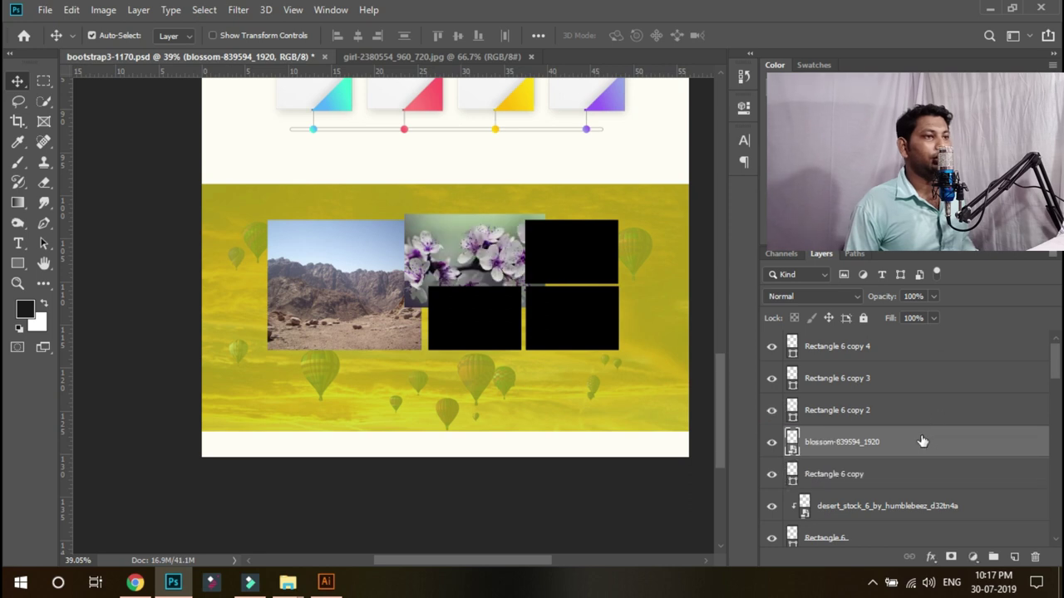
pyautogui.keyDown('alt'); pyautogui.click(904, 460); pyautogui.keyUp('alt')
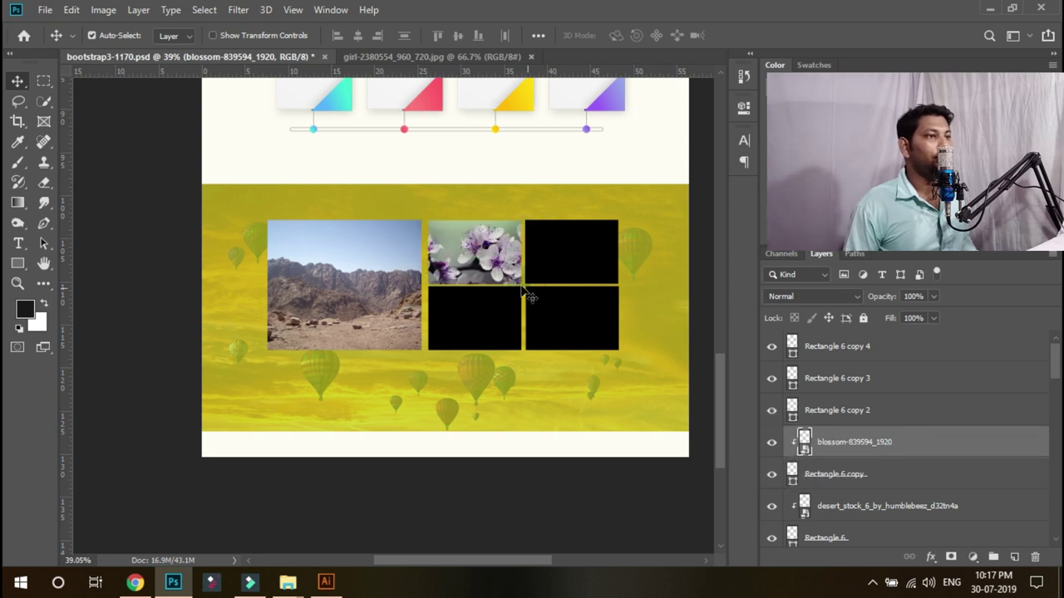
pyautogui.hotkey('ctrl', 't')
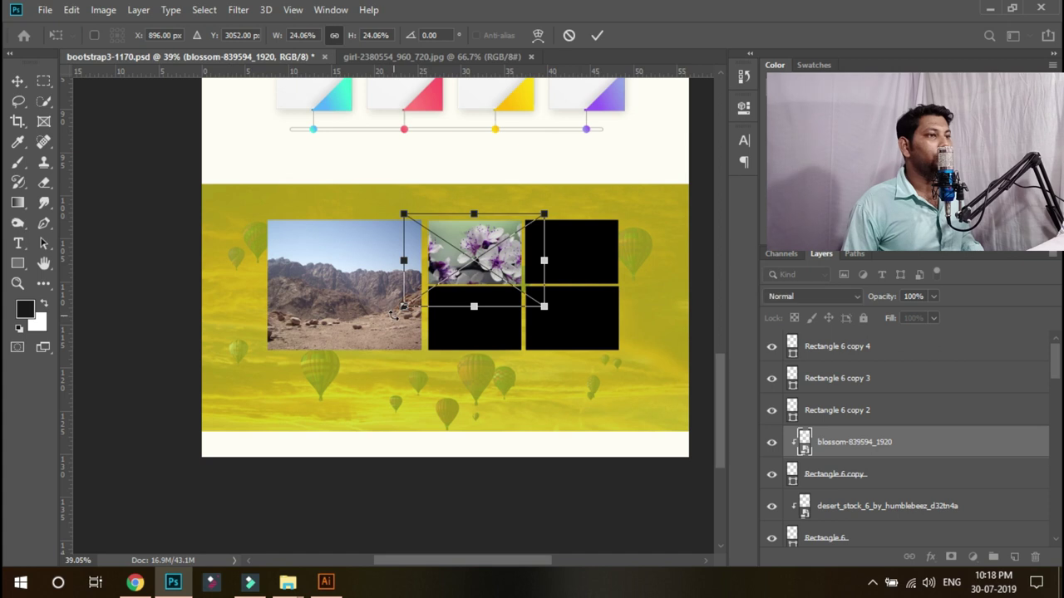
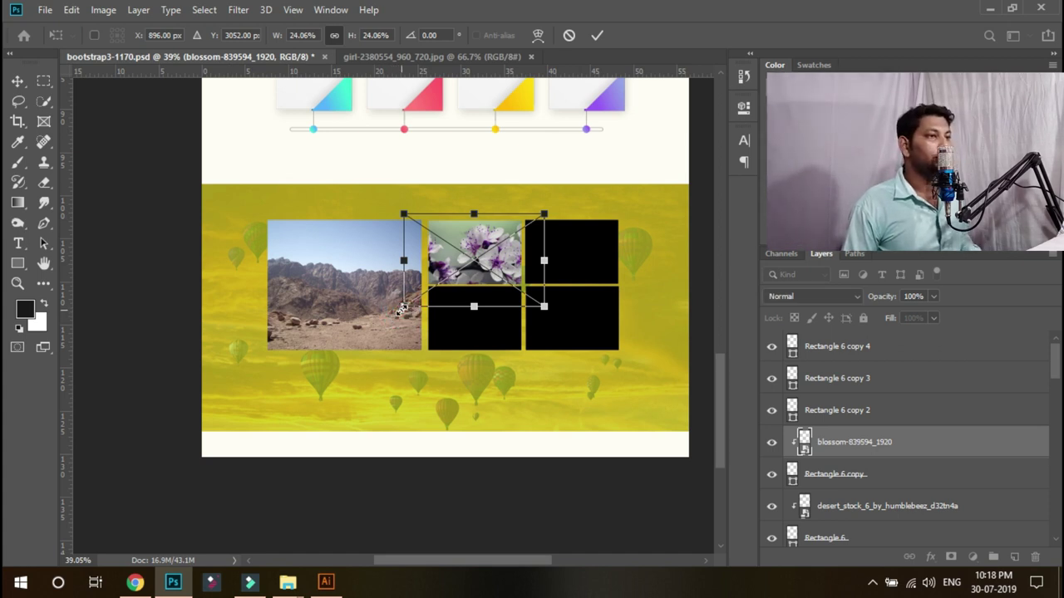
# - Scale the blossom photo down and fit it into the top-middle grid frame beside the desert image
pyautogui.moveTo(403, 306); pyautogui.dragTo(417, 300)
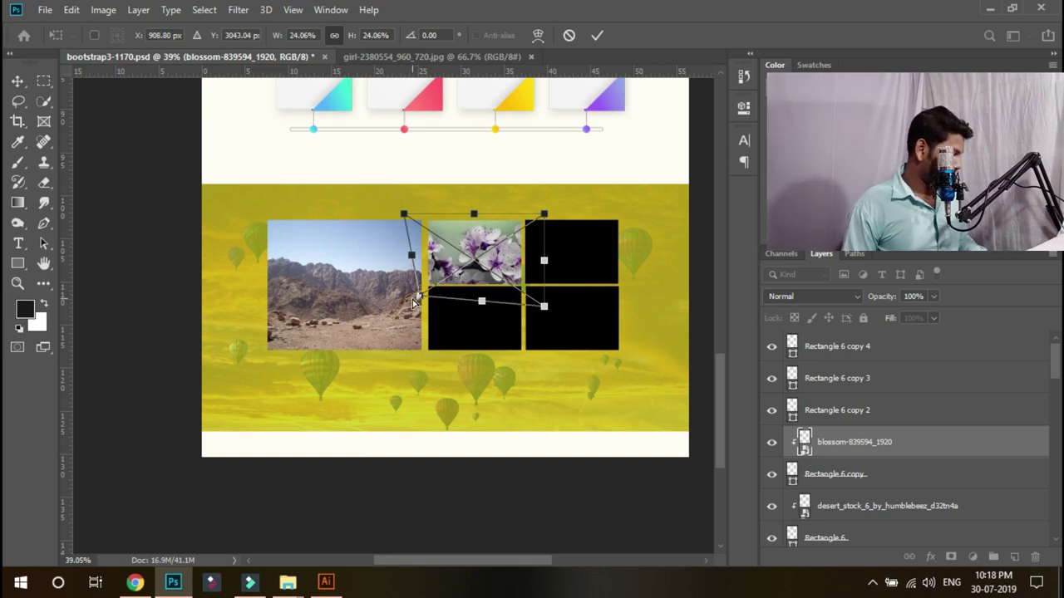
pyautogui.moveTo(413, 303); pyautogui.dragTo(405, 306)
pyautogui.click(403, 307)
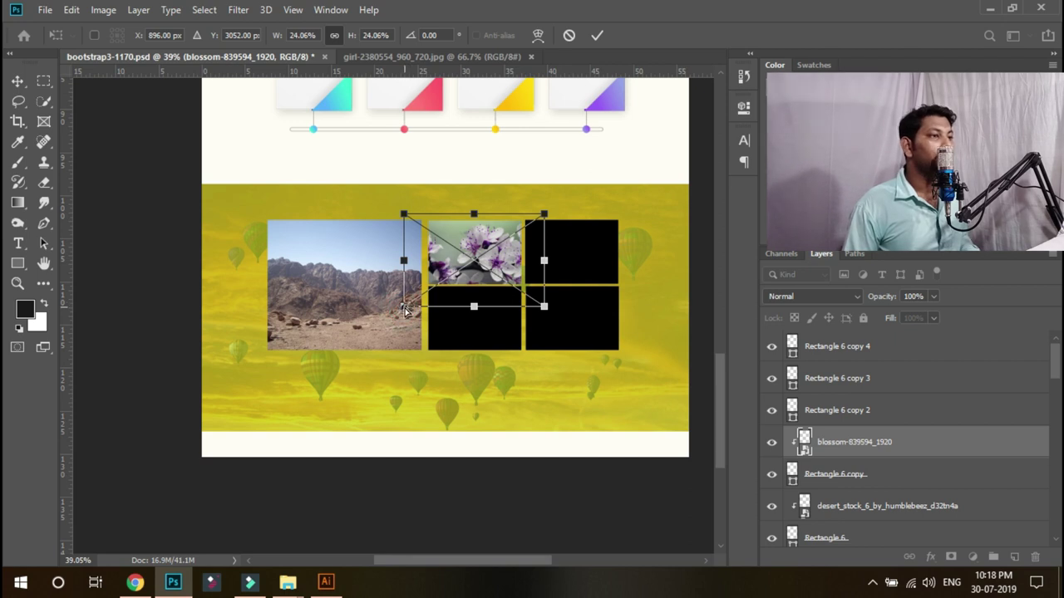
pyautogui.moveTo(404, 307); pyautogui.dragTo(437, 285)
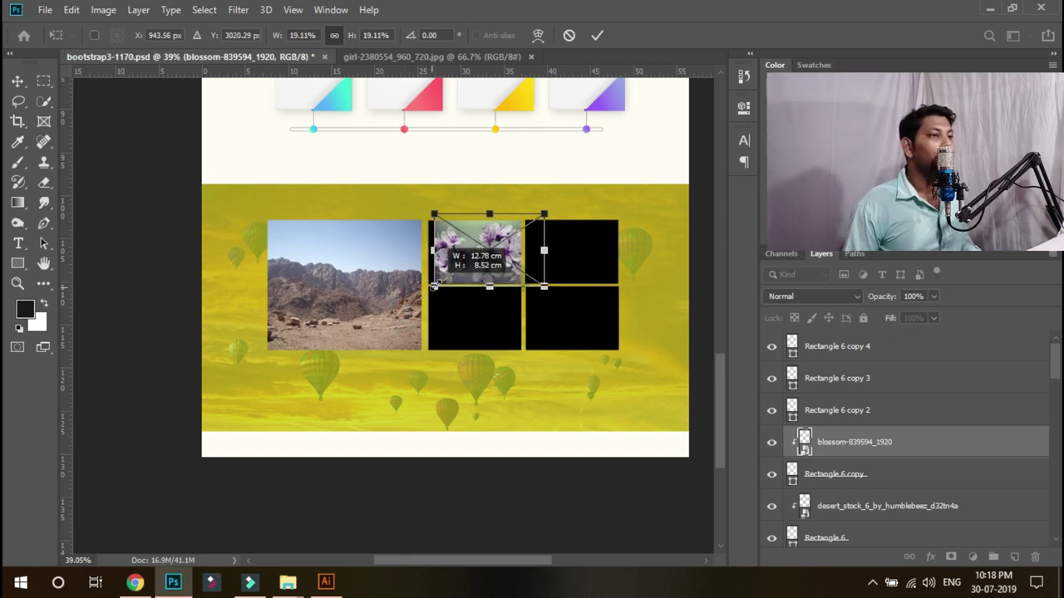
pyautogui.moveTo(508, 267); pyautogui.dragTo(494, 270)
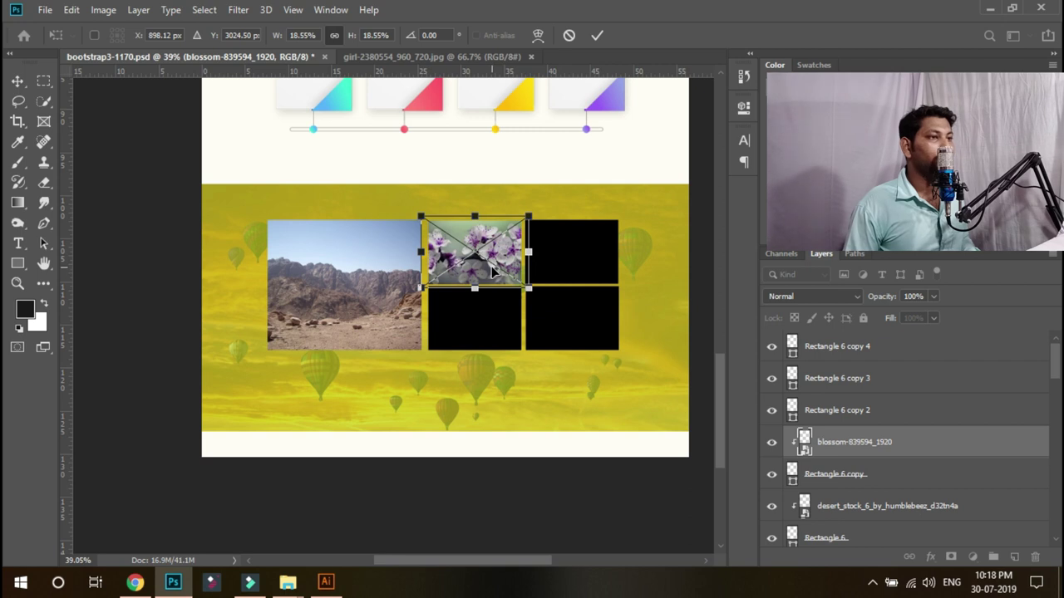
pyautogui.press('Return')
pyautogui.keyDown('alt'); pyautogui.scroll(-1, 574, 275); pyautogui.keyUp('alt')
pyautogui.keyDown('alt'); pyautogui.scroll(2, 576, 277); pyautogui.keyUp('alt')
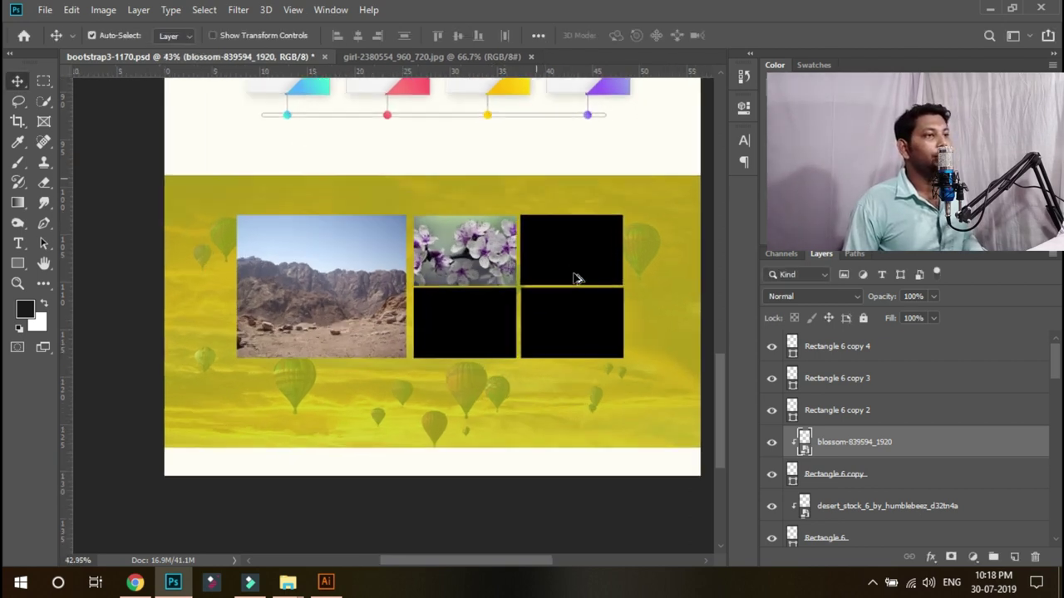
pyautogui.moveTo(287, 583)
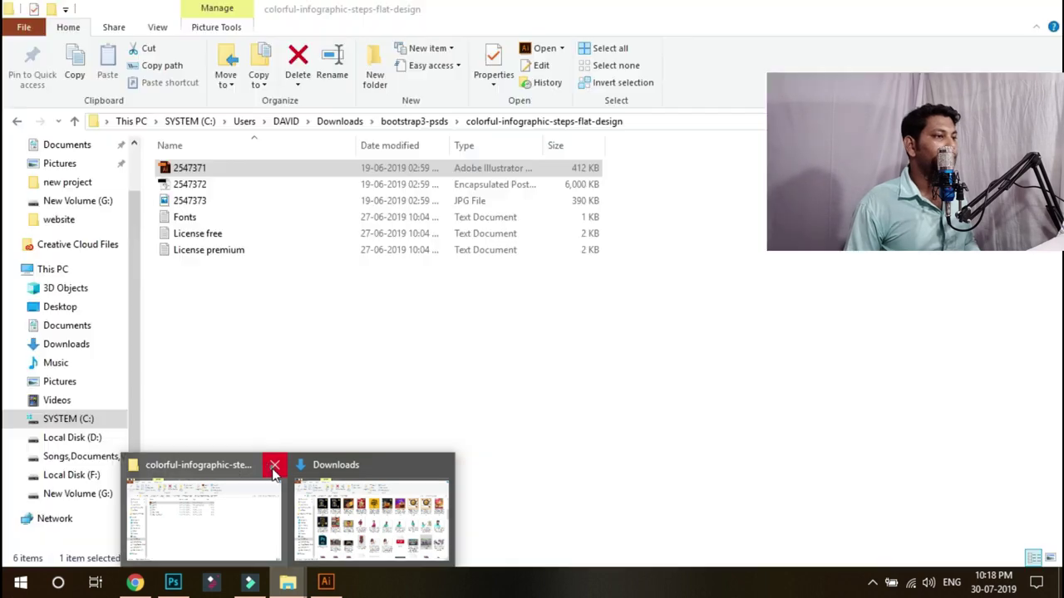
# - Drag the anonymous-students-walking-up-stairs photo from Downloads onto the Photoshop canvas
pyautogui.click(274, 465)
pyautogui.click(306, 517)
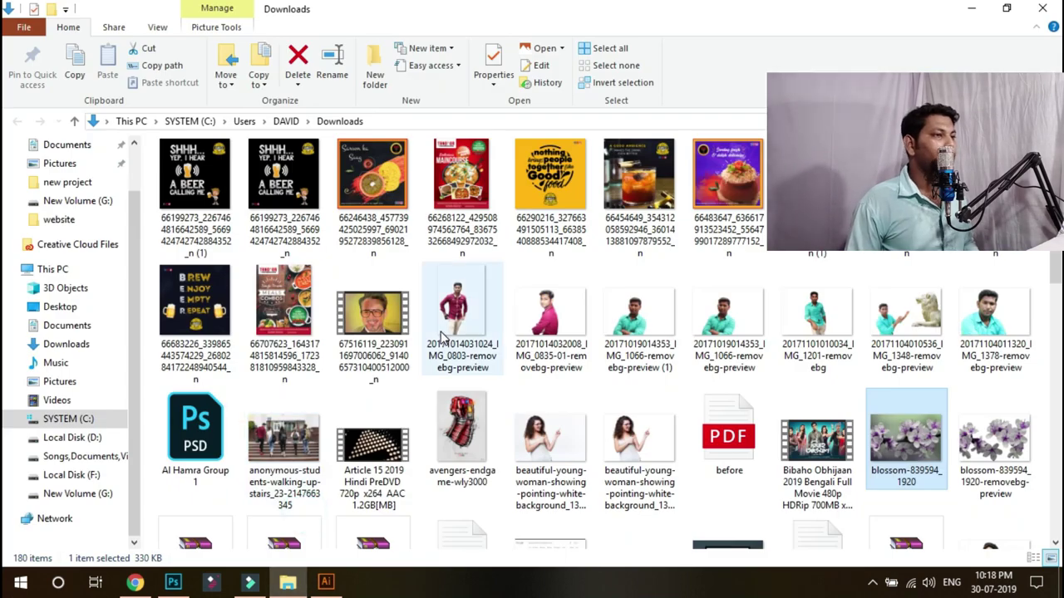
pyautogui.scroll(-3, 333, 333)
pyautogui.moveTo(285, 232)
pyautogui.mouseDown()
pyautogui.moveTo(332, 522)
pyautogui.moveTo(490, 328)
pyautogui.moveTo(474, 332)
pyautogui.mouseUp()
# - Shrink the placed students photo and clip it to Rectangle 6 copy 2
pyautogui.moveTo(321, 204); pyautogui.dragTo(363, 236)
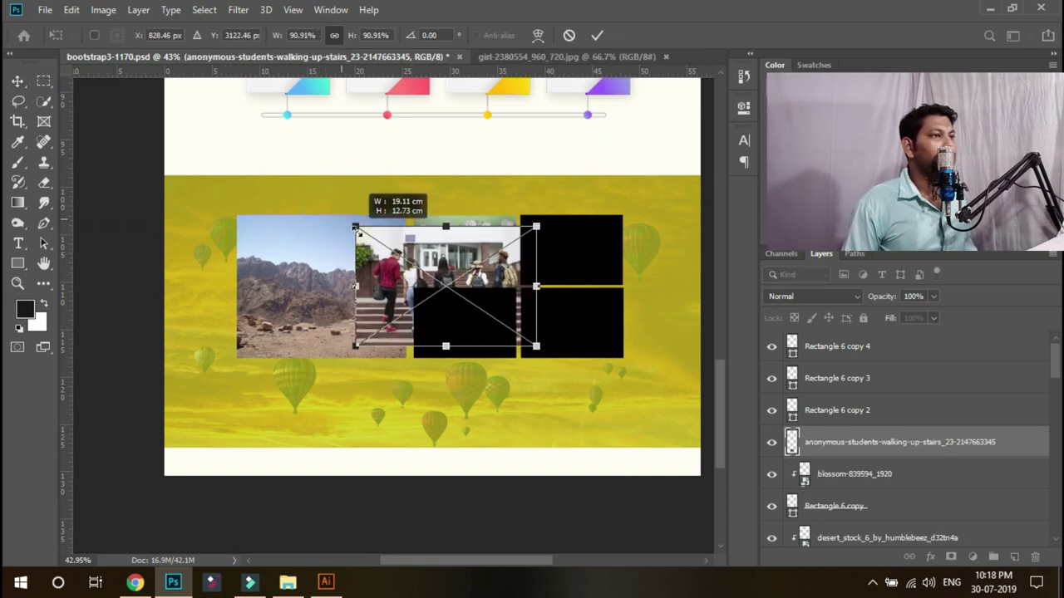
pyautogui.press('Return')
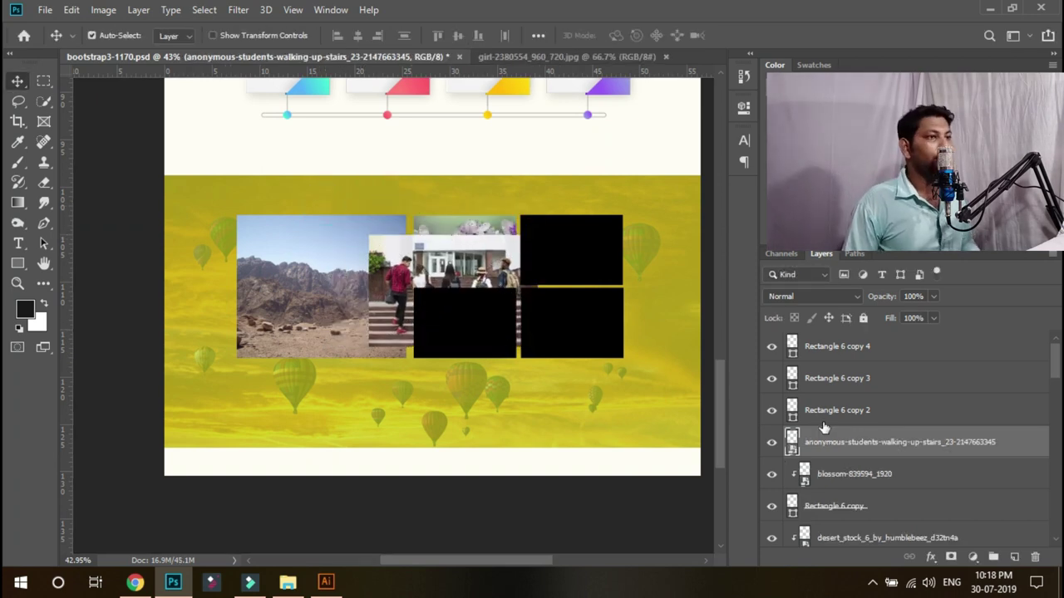
pyautogui.moveTo(848, 442); pyautogui.dragTo(867, 406)
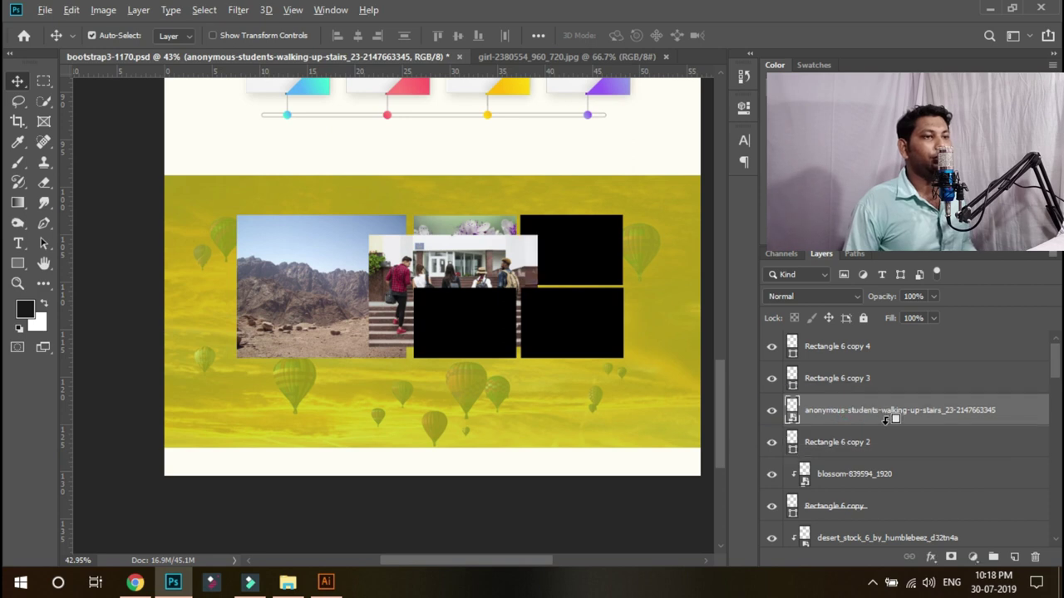
pyautogui.keyDown('alt'); pyautogui.click(886, 422); pyautogui.keyUp('alt')
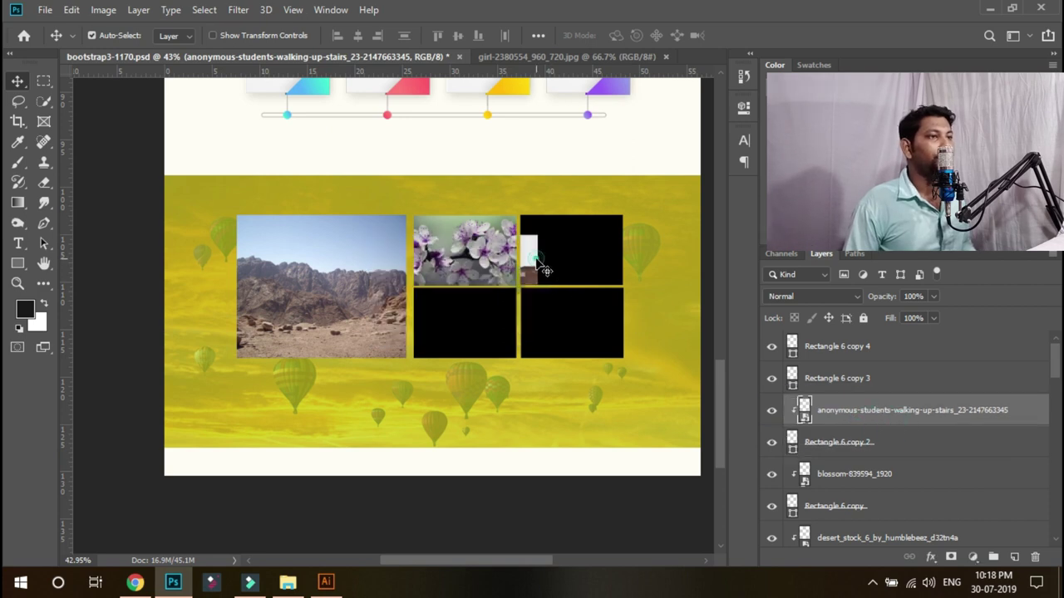
# - Move the students photo into the top-right frame and resize it to fill the frame
pyautogui.moveTo(546, 270); pyautogui.dragTo(638, 240)
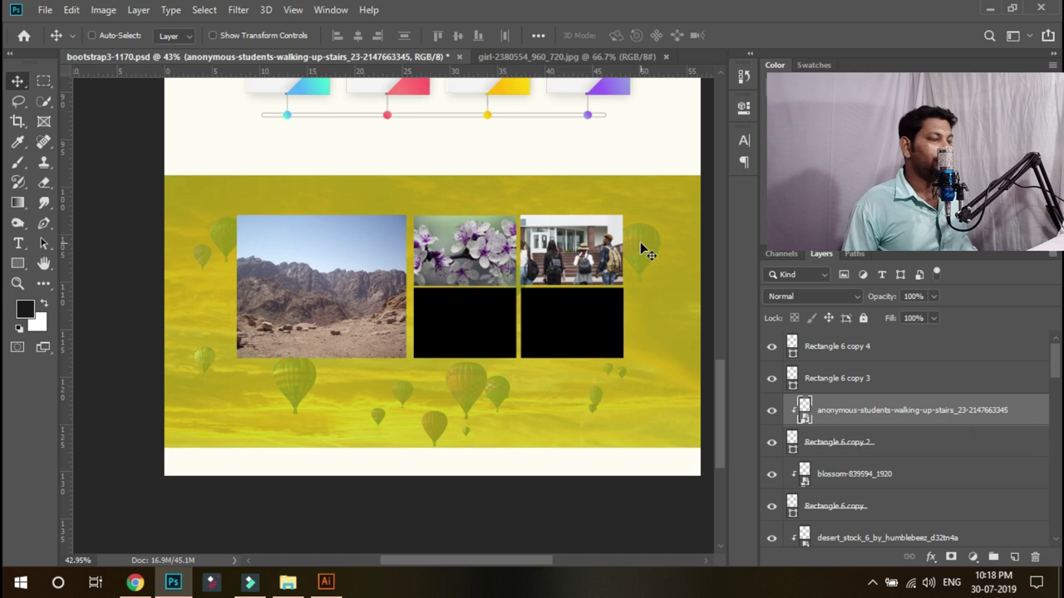
pyautogui.hotkey('ctrl', 't')
pyautogui.moveTo(468, 325); pyautogui.dragTo(516, 277)
pyautogui.moveTo(642, 275); pyautogui.dragTo(633, 280)
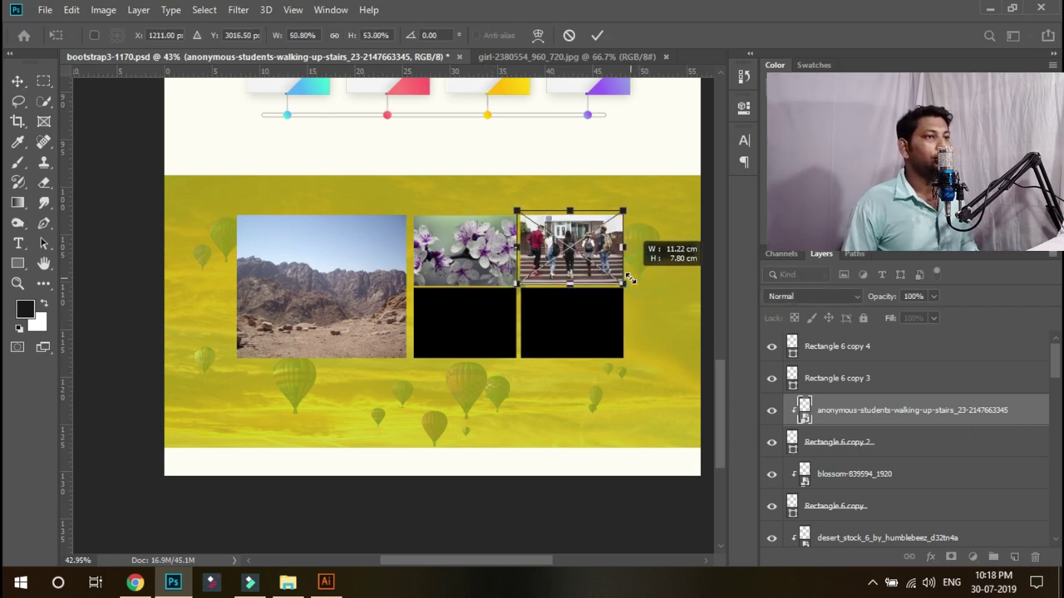
pyautogui.press('Return')
pyautogui.scroll(1, 579, 280)
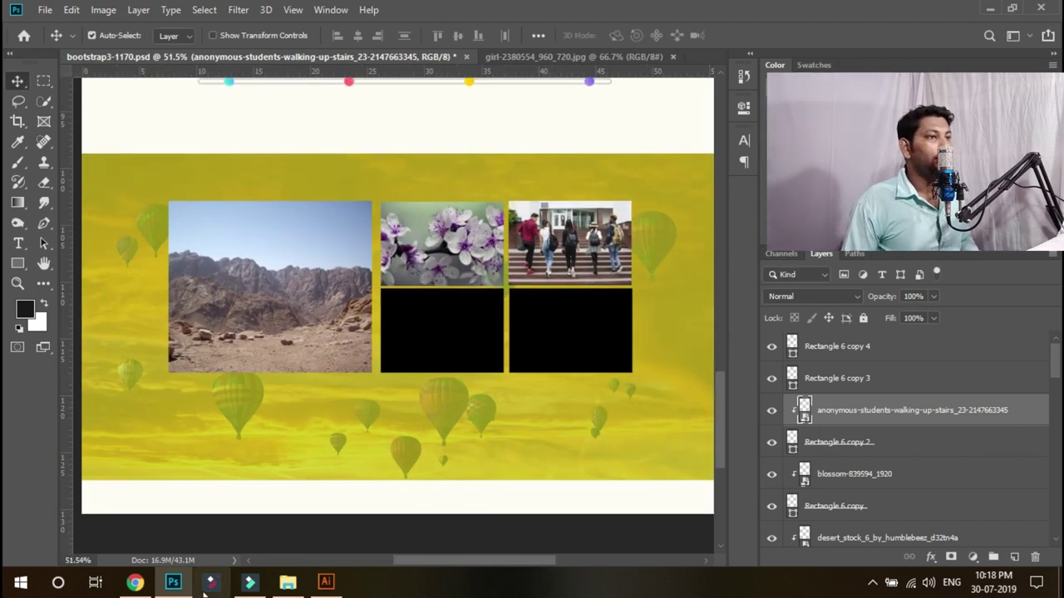
# - Place the oven-roasted-chicken-wings photo from Downloads into the mockup, enlarged
pyautogui.click(282, 586)
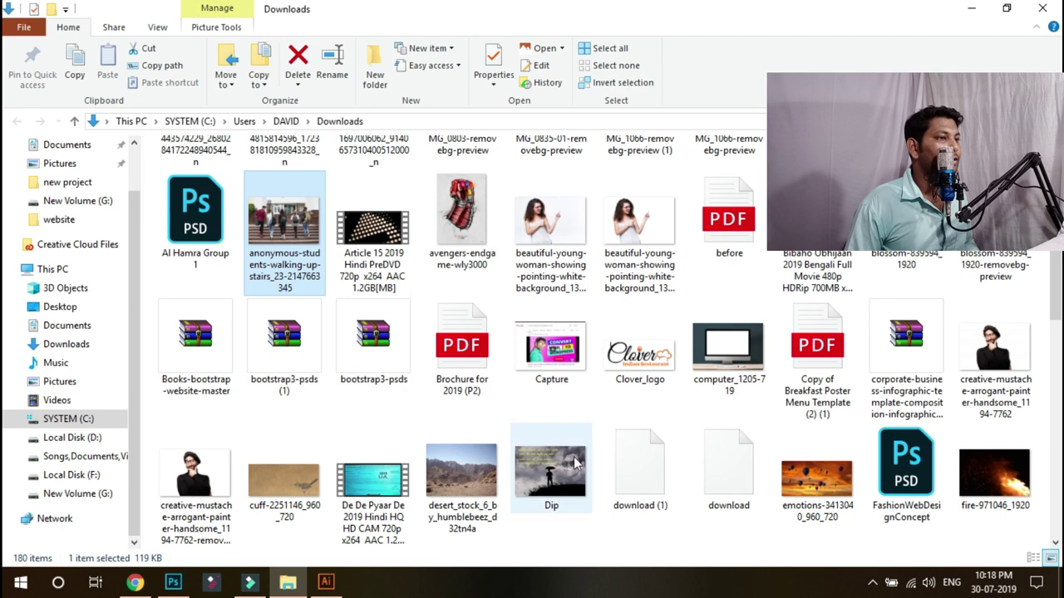
pyautogui.scroll(-3, 669, 481)
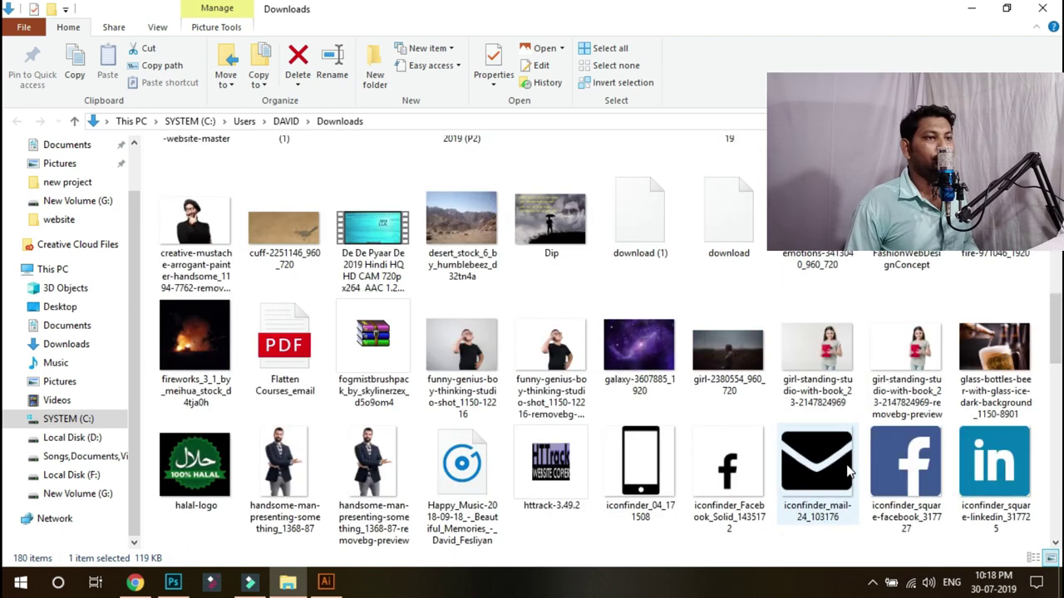
pyautogui.scroll(-3, 657, 499)
pyautogui.scroll(-2, 465, 482)
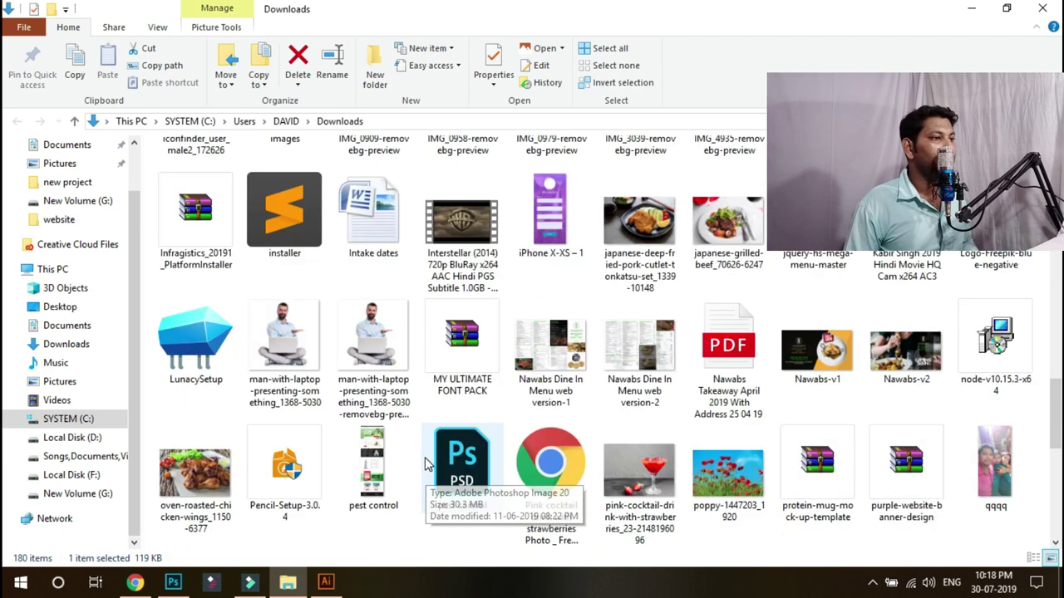
pyautogui.click(191, 487)
pyautogui.moveTo(191, 486); pyautogui.dragTo(446, 344)
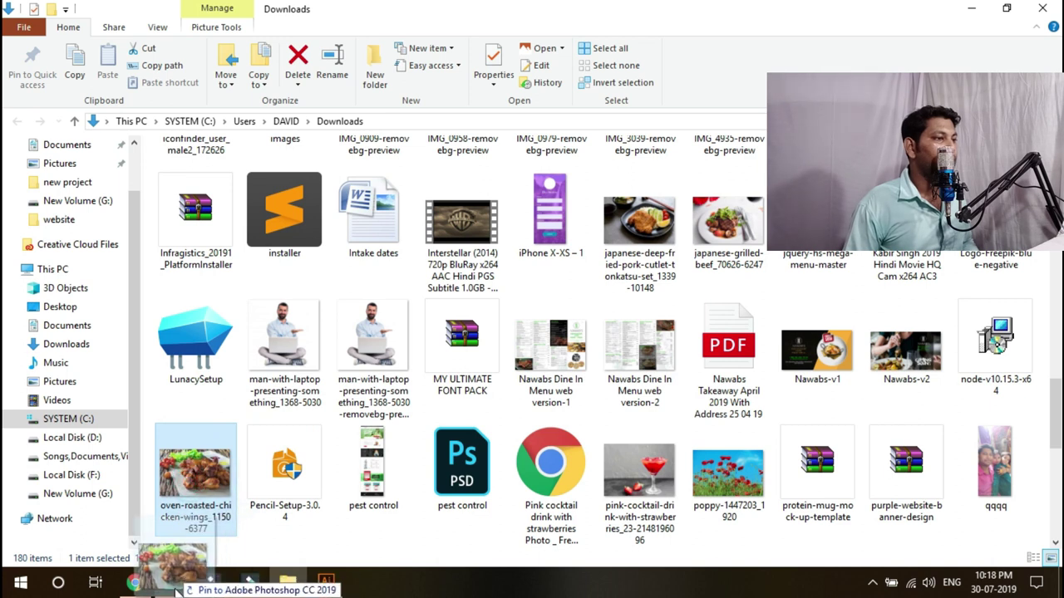
pyautogui.moveTo(437, 321)
pyautogui.mouseDown()
pyautogui.moveTo(504, 394)
pyautogui.moveTo(491, 385)
pyautogui.mouseUp()
pyautogui.press('Return')
# - Clip the chicken wings photo to Rectangle 6 copy 3 and shift it down within its frame
pyautogui.moveTo(906, 408); pyautogui.dragTo(899, 381)
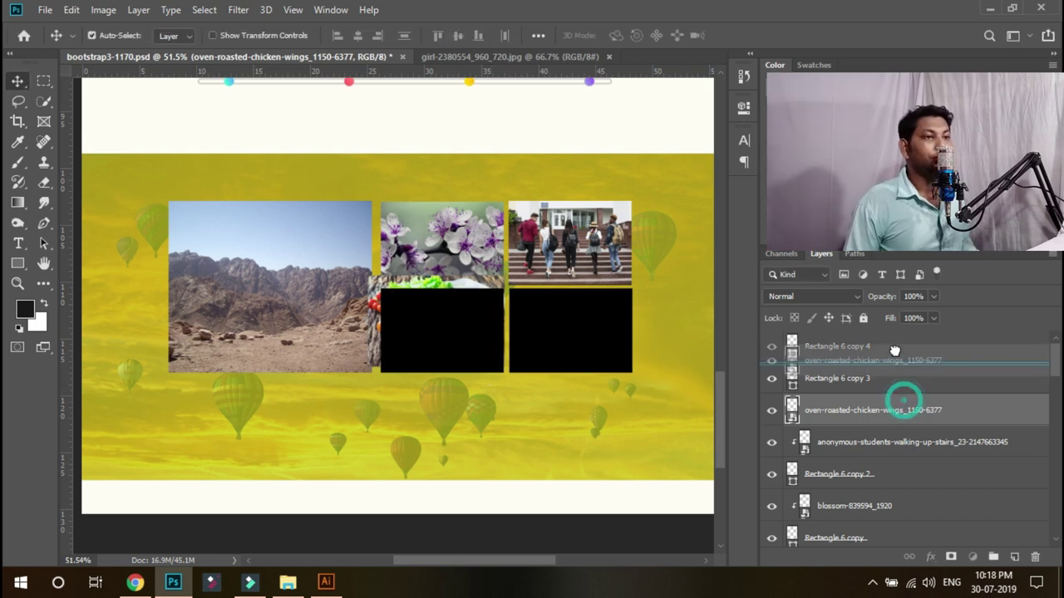
pyautogui.keyDown('alt'); pyautogui.click(898, 392); pyautogui.keyUp('alt')
pyautogui.moveTo(449, 341); pyautogui.dragTo(467, 360)
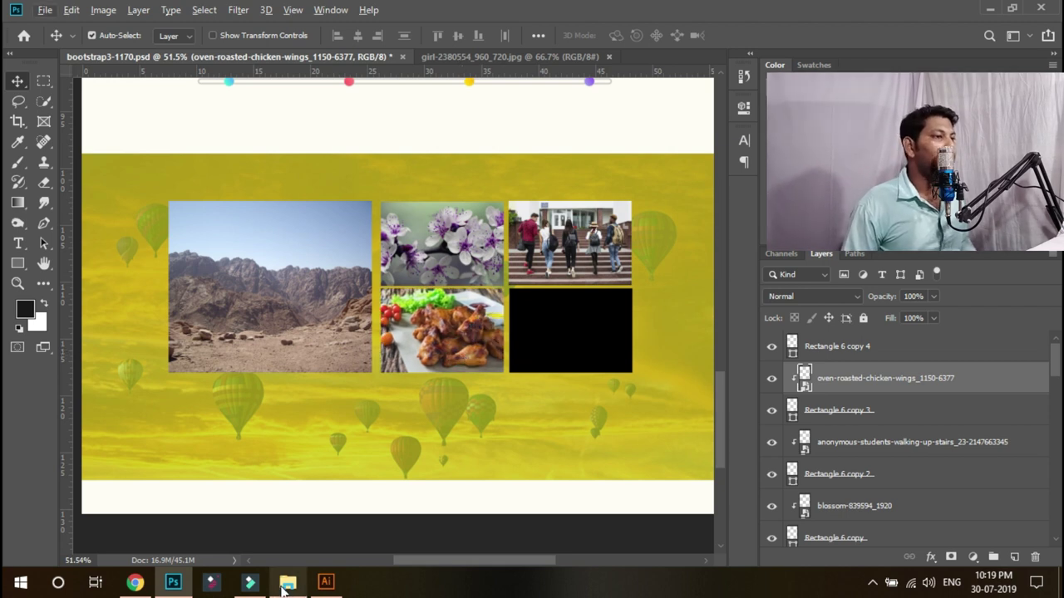
# - Place the poppy photo from Downloads over the lower-right frame, scaled to about 80%
pyautogui.click(287, 582)
pyautogui.click(729, 482)
pyautogui.moveTo(729, 484)
pyautogui.mouseDown()
pyautogui.moveTo(627, 307)
pyautogui.moveTo(594, 325)
pyautogui.mouseUp()
pyautogui.moveTo(524, 352); pyautogui.dragTo(615, 322)
pyautogui.moveTo(664, 257); pyautogui.dragTo(628, 284)
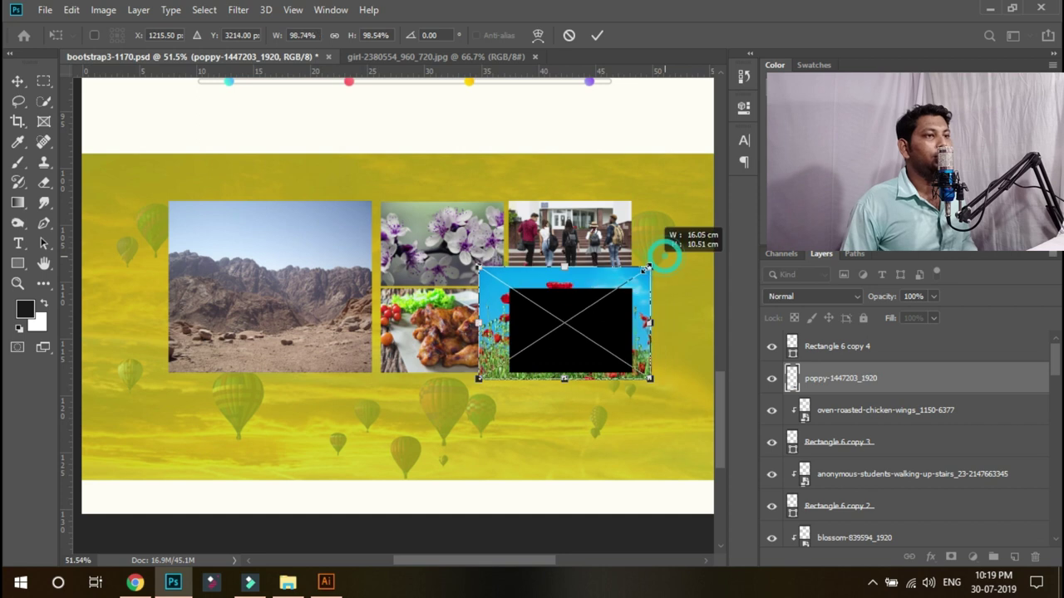
pyautogui.moveTo(501, 342); pyautogui.dragTo(524, 342)
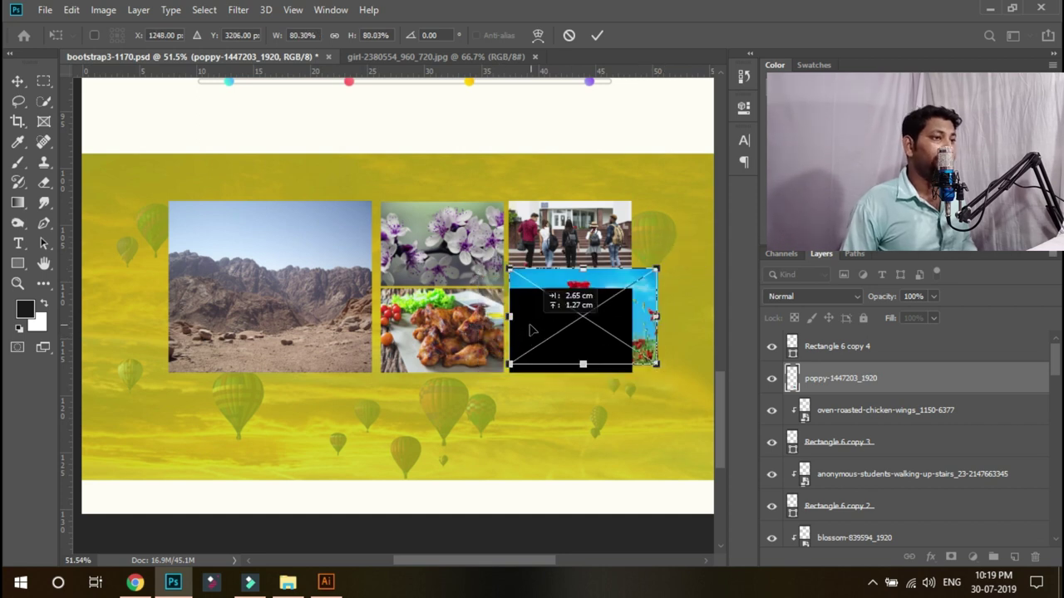
pyautogui.press('Return')
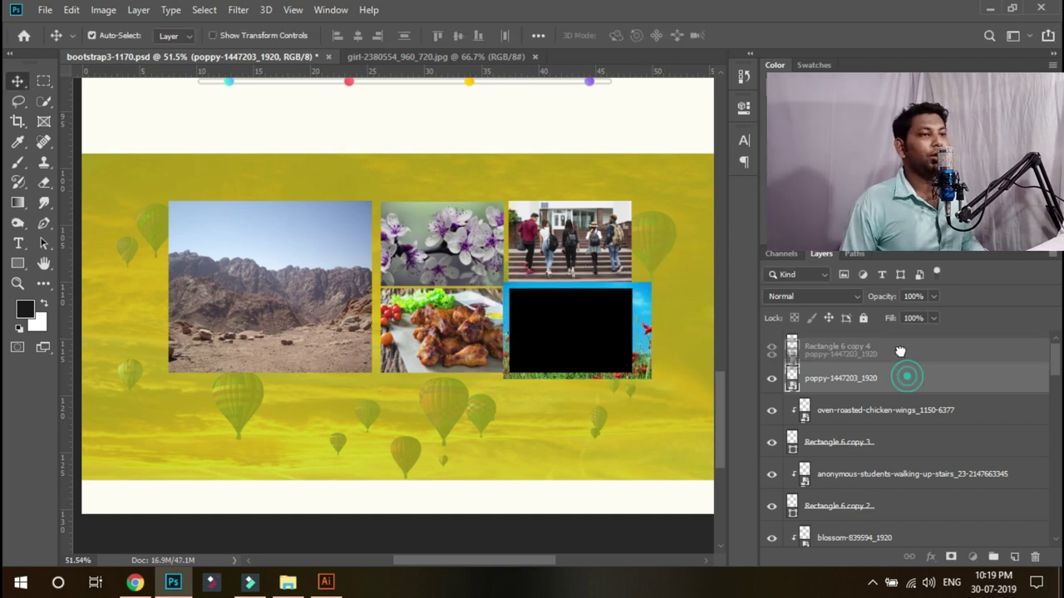
# - Clip the poppy-1447203_1920 layer to Rectangle 6 copy 4
pyautogui.moveTo(907, 378); pyautogui.dragTo(907, 341)
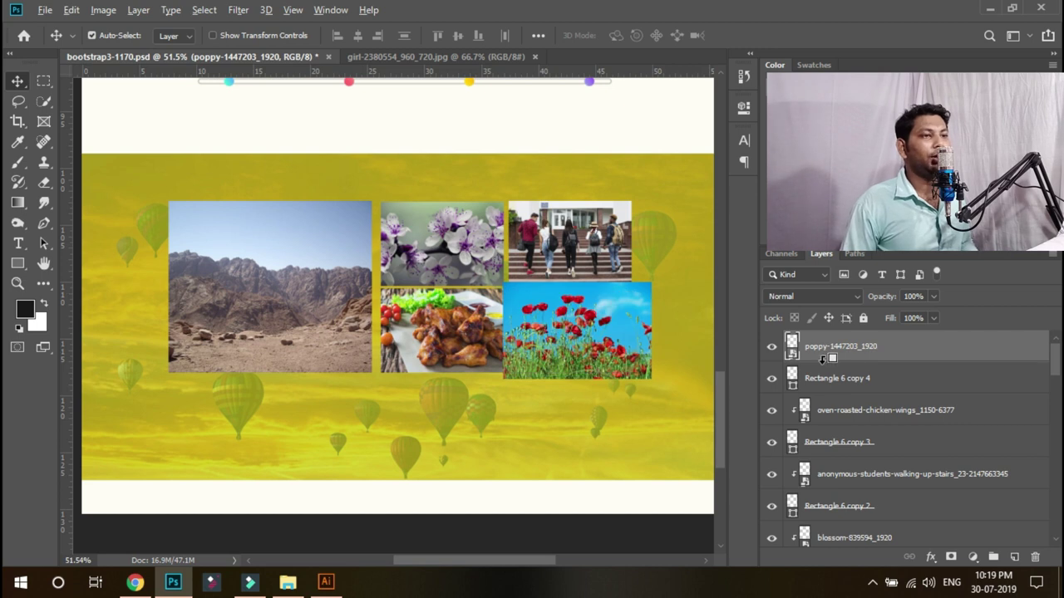
pyautogui.click(819, 372)
pyautogui.click(902, 349)
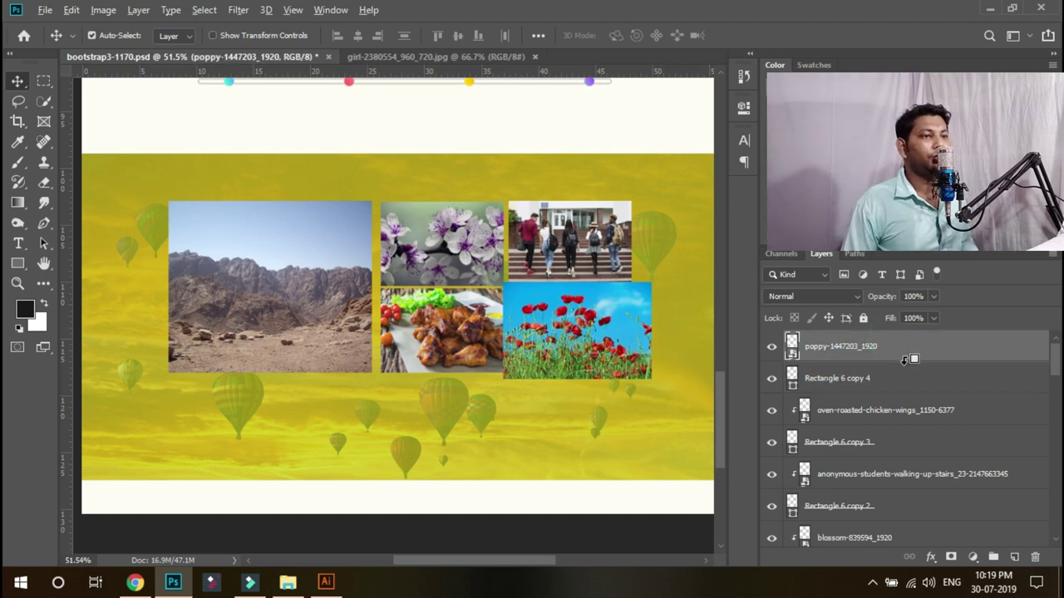
pyautogui.keyDown('alt'); pyautogui.click(906, 361); pyautogui.keyUp('alt')
pyautogui.scroll(-2, 581, 360)
# - Shorten the yellow Rectangle 5 banner band by raising its bottom edge, then nudge it up
pyautogui.scroll(-2, 581, 360)
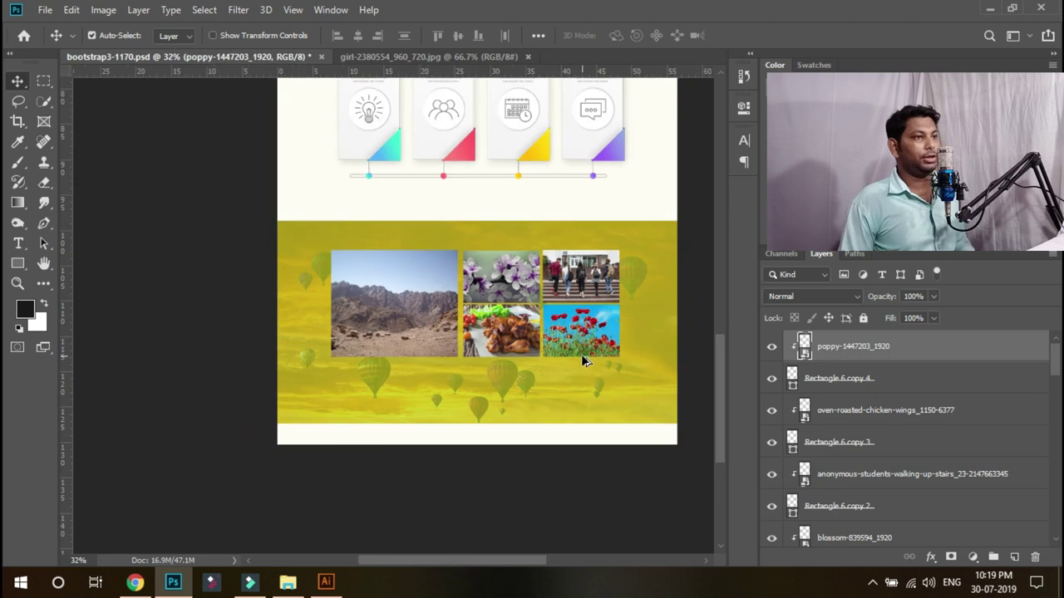
pyautogui.scroll(3, 581, 354)
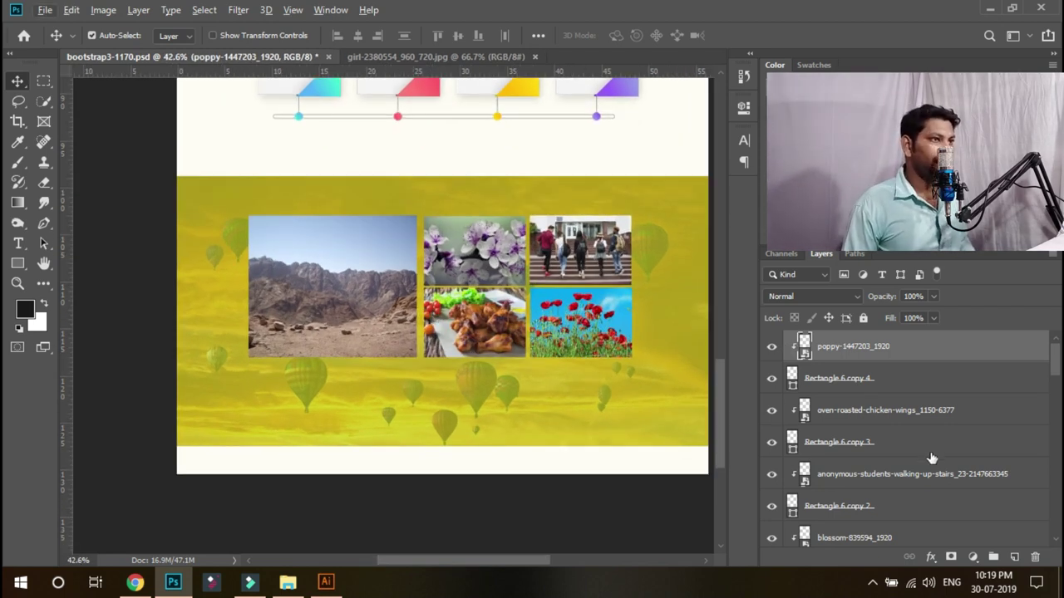
pyautogui.scroll(-2, 872, 434)
pyautogui.scroll(-2, 872, 435)
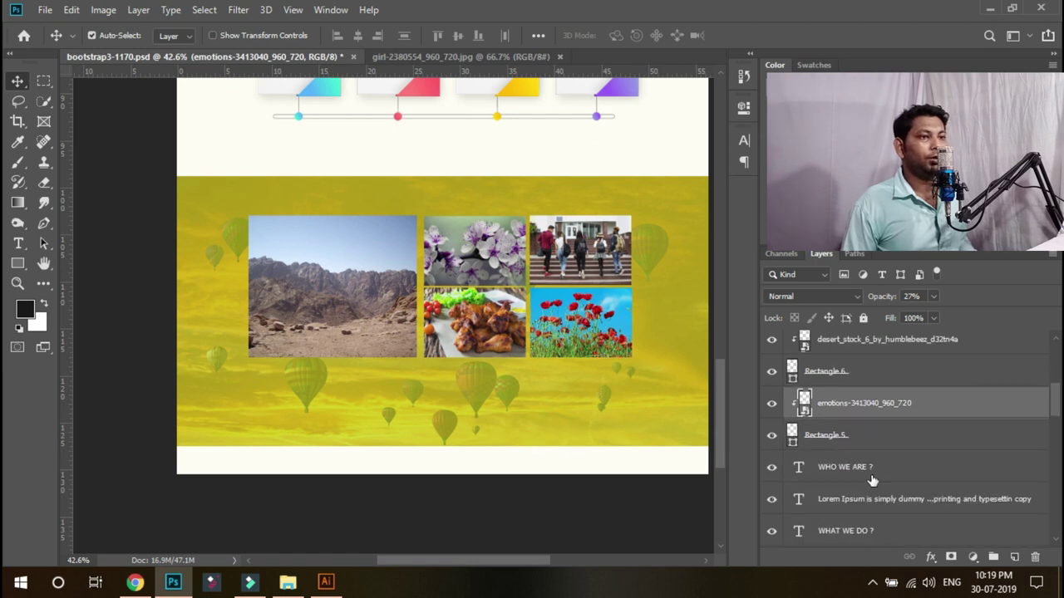
pyautogui.click(879, 435)
pyautogui.hotkey('ctrl', 't')
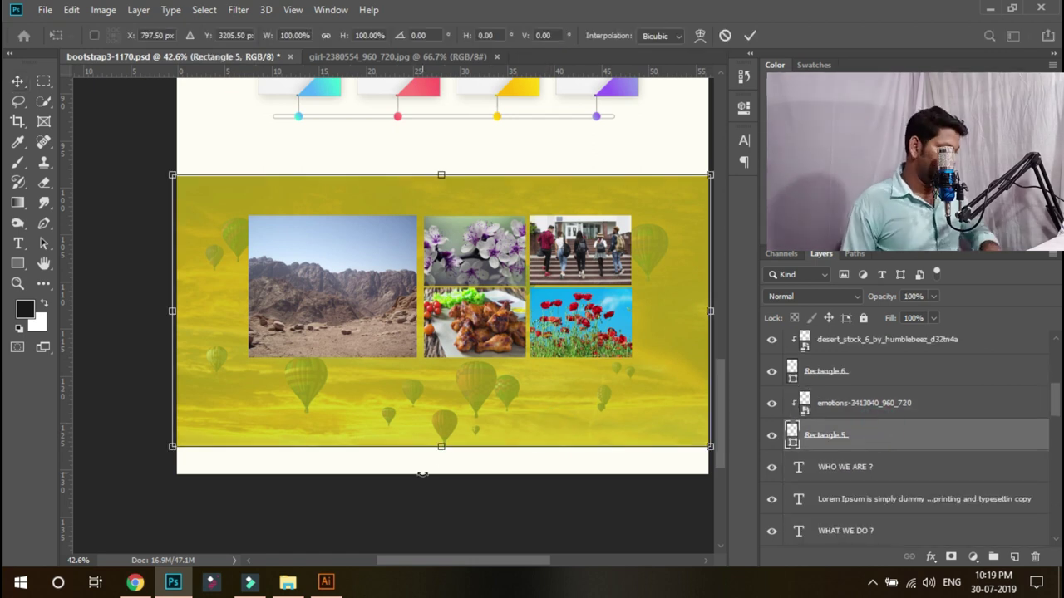
pyautogui.moveTo(441, 470); pyautogui.dragTo(443, 401)
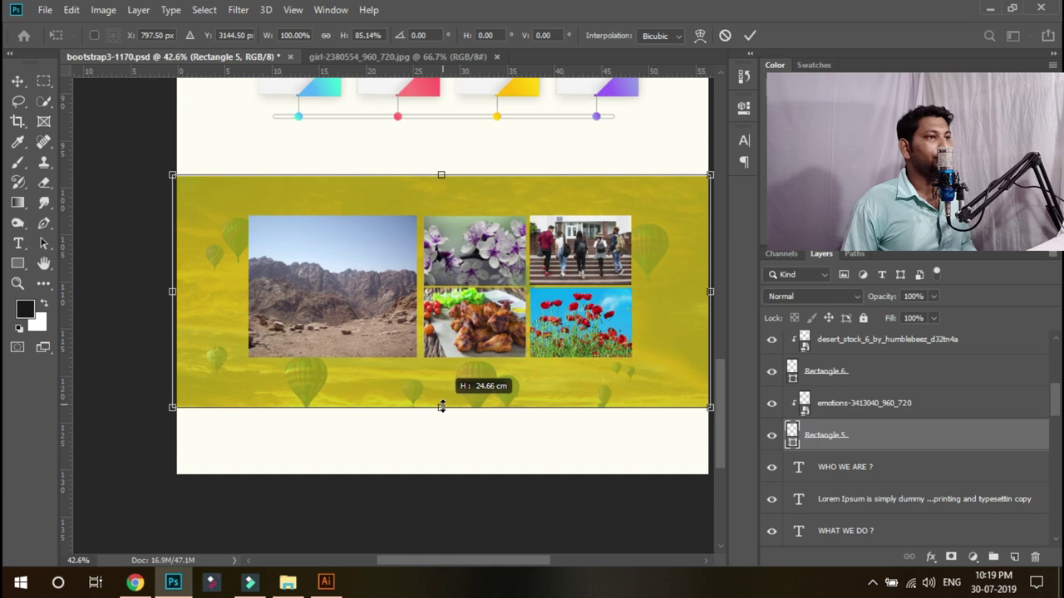
pyautogui.press('Return')
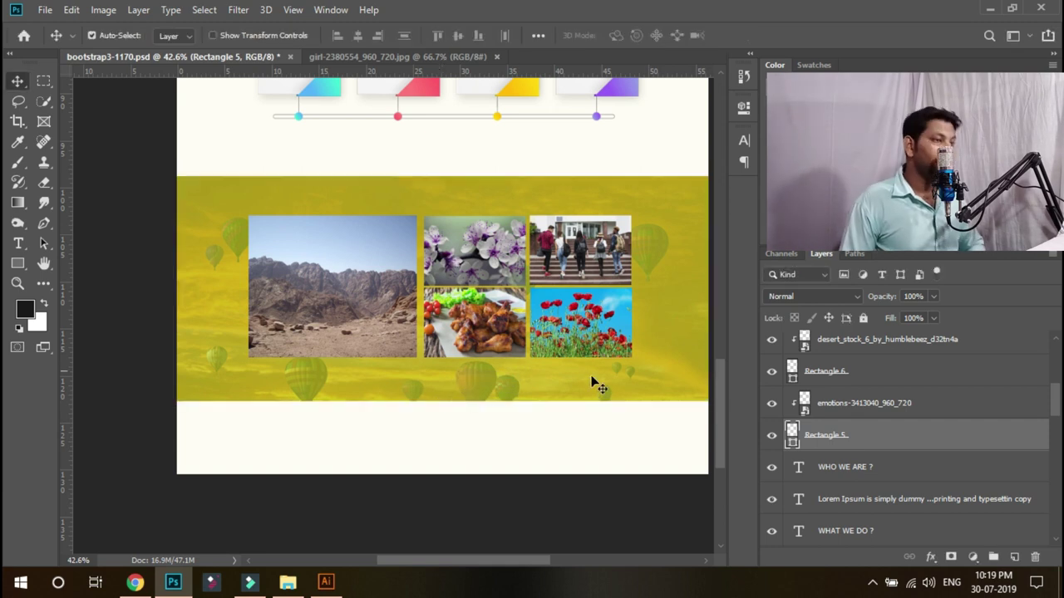
pyautogui.hotkey('shift', 'Up')
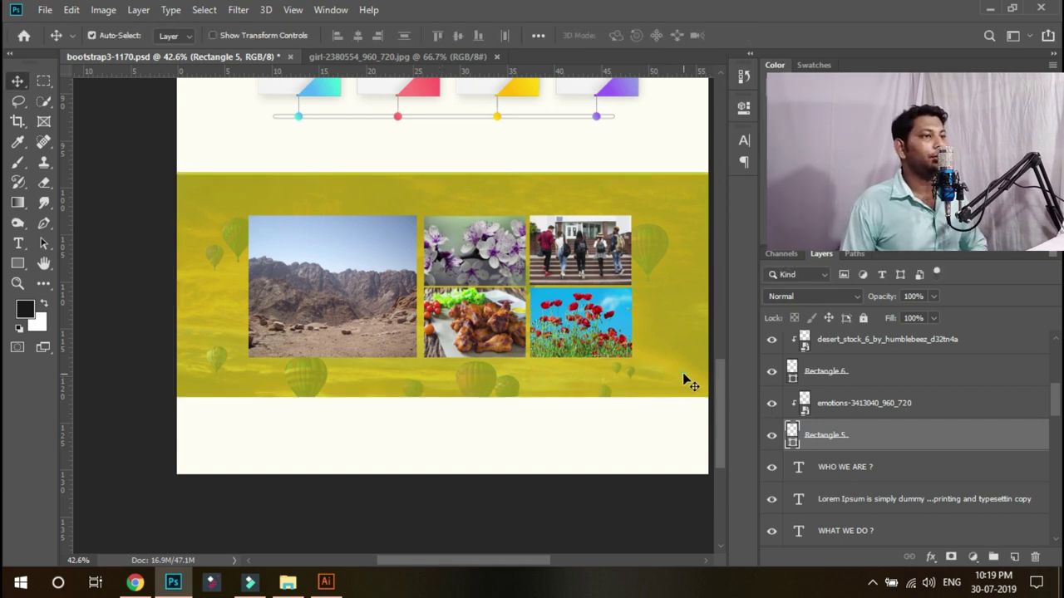
# - Raise the emotions-3413040_960_720 balloon layer's opacity to 60%
pyautogui.click(866, 416)
pyautogui.moveTo(889, 299)
pyautogui.mouseDown()
pyautogui.moveTo(900, 302)
pyautogui.moveTo(886, 305)
pyautogui.mouseUp()
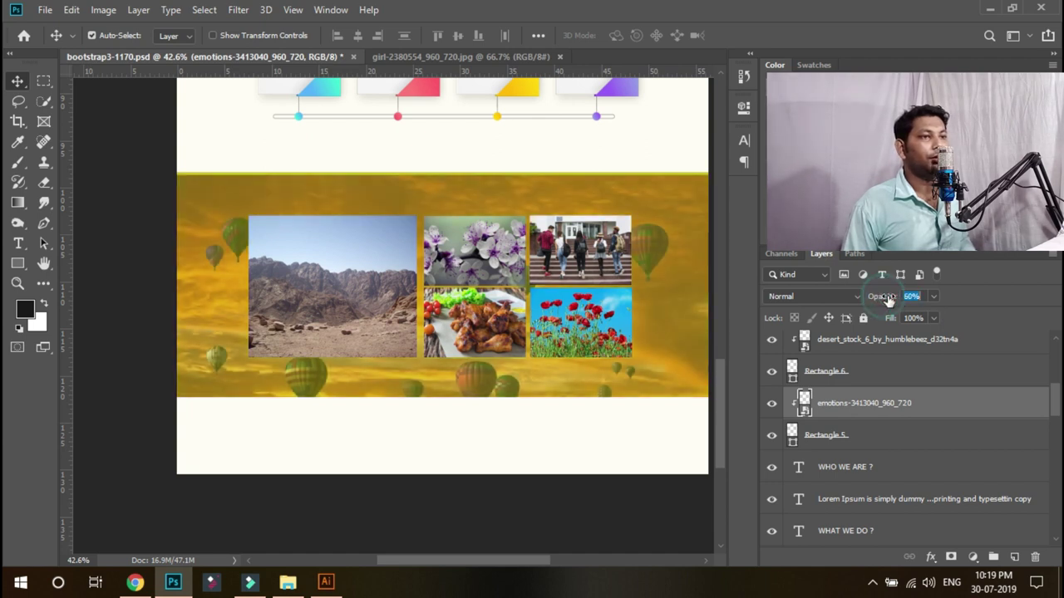
pyautogui.doubleClick(793, 443)
# - Change Rectangle 5's fill to a darker sampled grey
pyautogui.moveTo(790, 440)
pyautogui.mouseDown()
pyautogui.moveTo(705, 344)
pyautogui.moveTo(598, 381)
pyautogui.mouseUp()
pyautogui.click(597, 381)
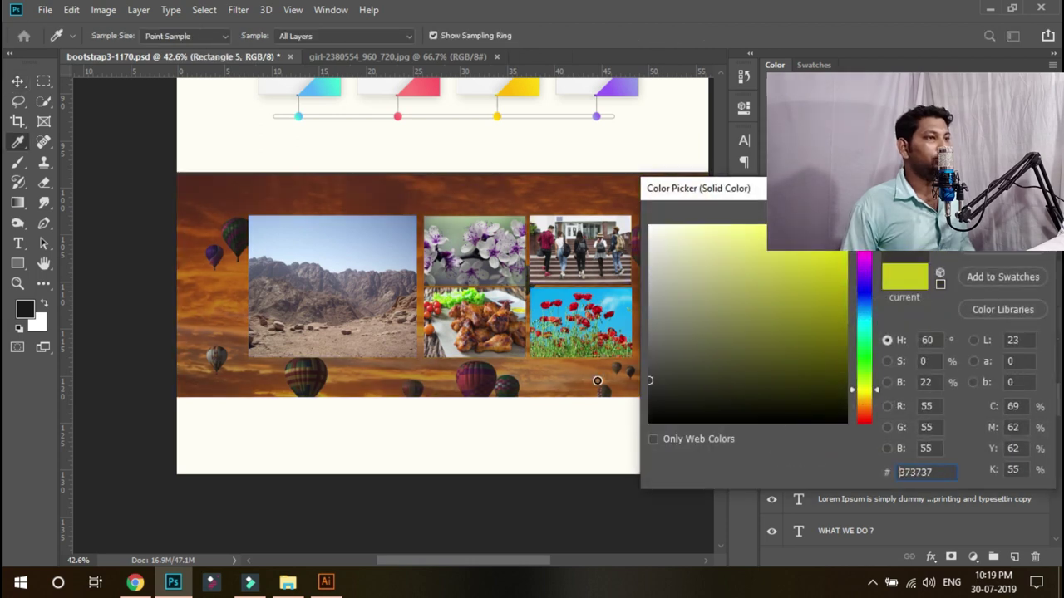
pyautogui.press('Return')
pyautogui.press('v')
# - Move the balloon image up, adjust its opacity, then undo back toward the yellow banner
pyautogui.moveTo(671, 320); pyautogui.dragTo(673, 272)
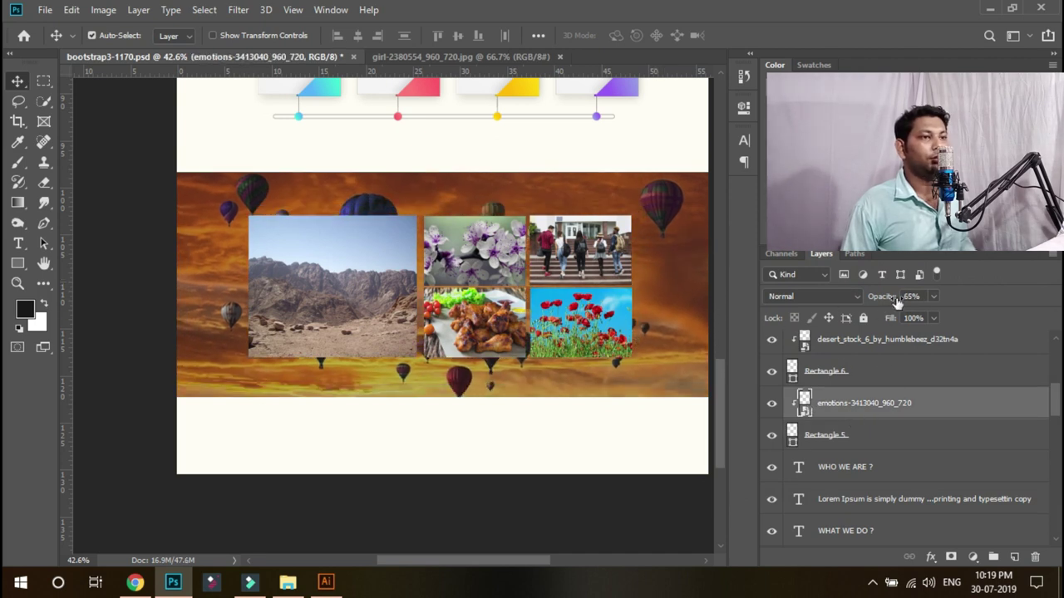
pyautogui.moveTo(878, 301); pyautogui.dragTo(877, 301)
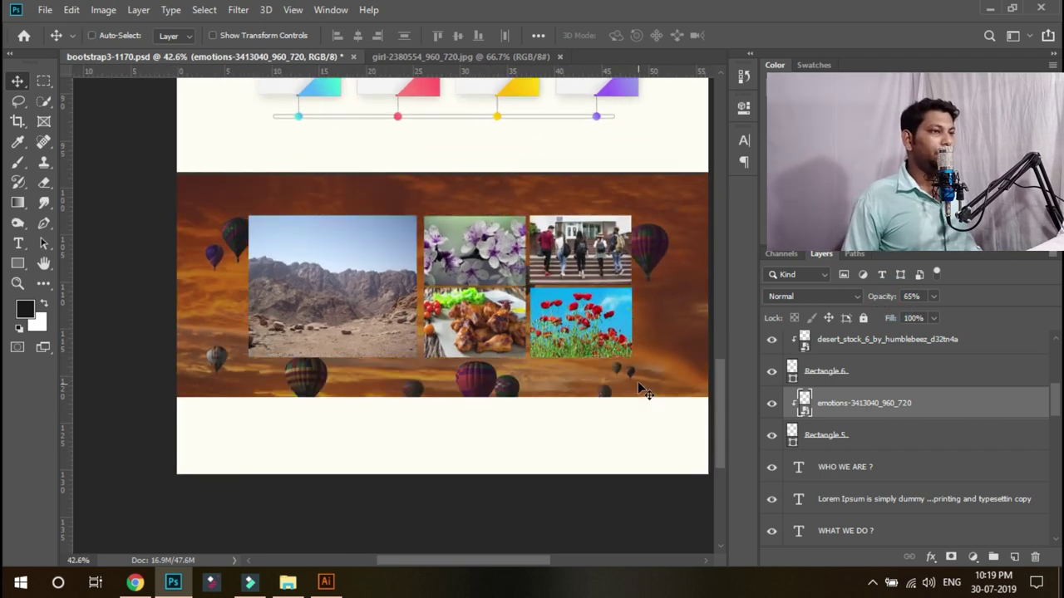
pyautogui.press('2')
pyautogui.press('7')
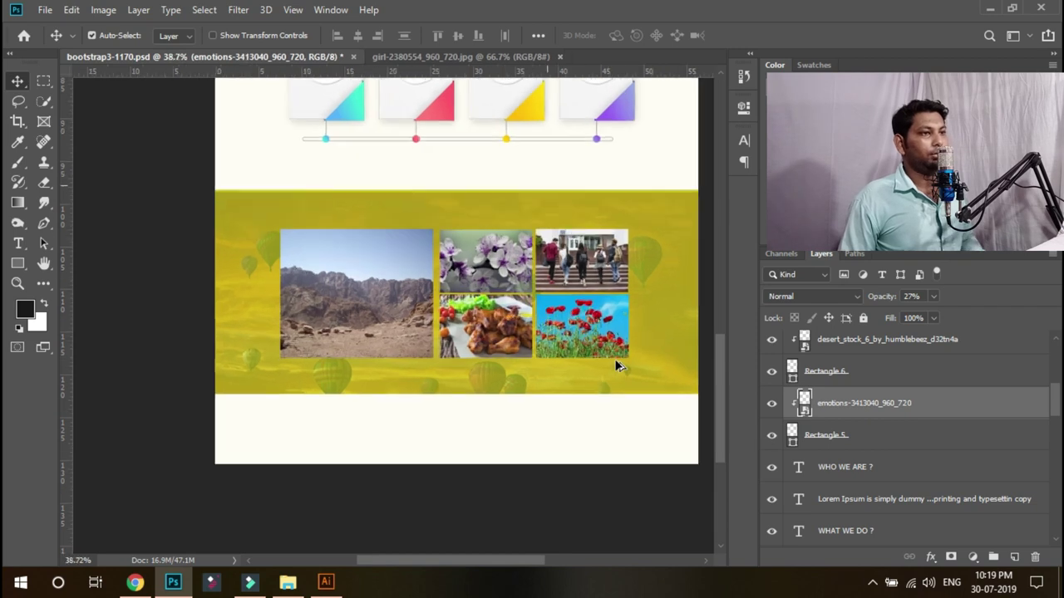
pyautogui.scroll(3, 628, 440)
pyautogui.scroll(3, 628, 440)
pyautogui.scroll(-5, 627, 380)
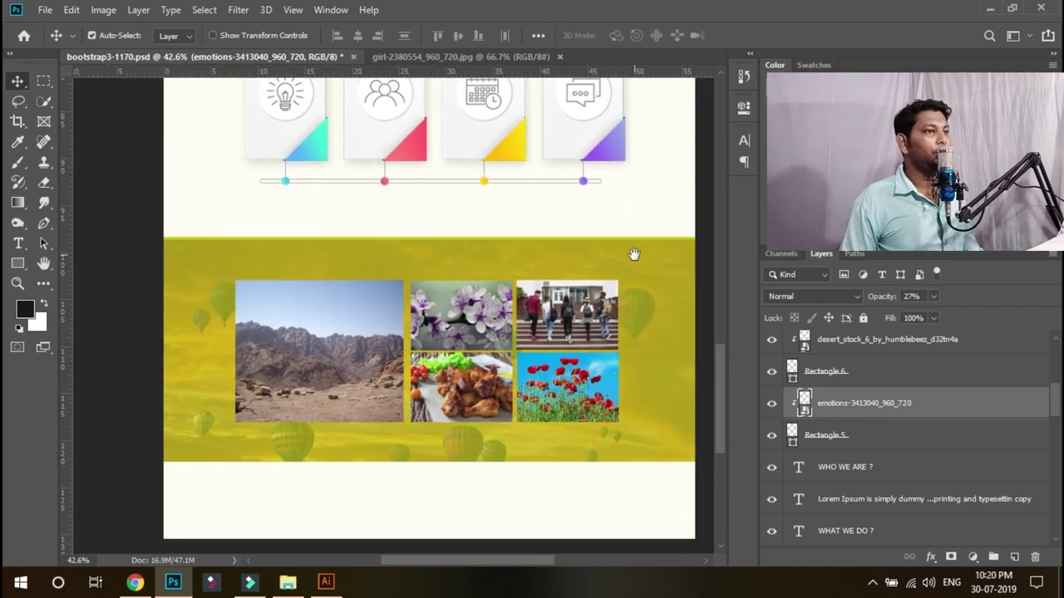
# - Set Rectangle 5's fill to a near-black grey, 242424
pyautogui.doubleClick(792, 435)
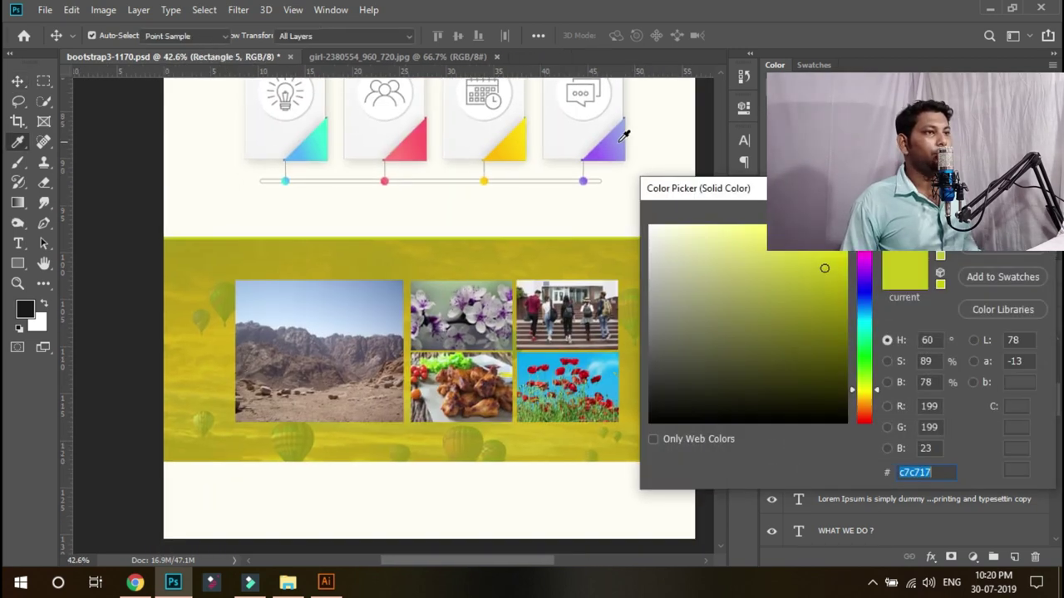
pyautogui.click(616, 140)
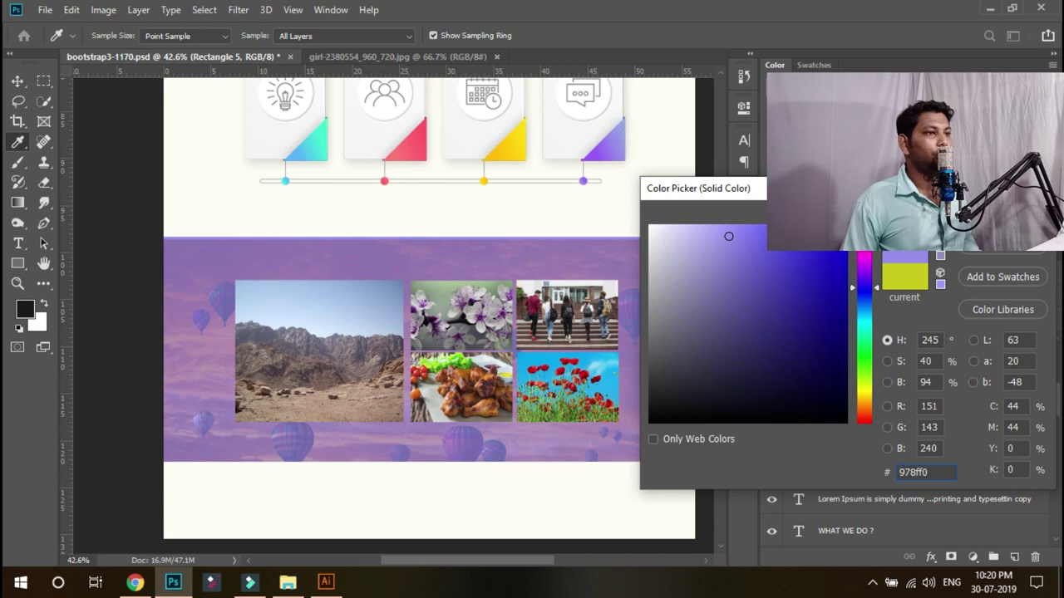
pyautogui.moveTo(678, 366); pyautogui.dragTo(648, 394)
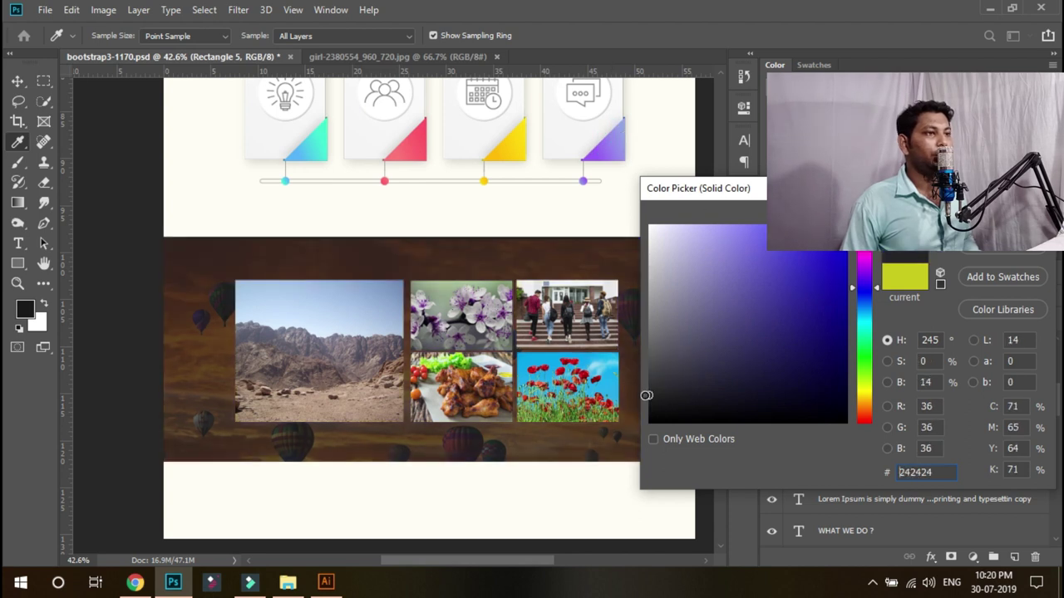
# - Confirm the 242424 banner fill for a dark brown look and save the mockup
pyautogui.press('Return')
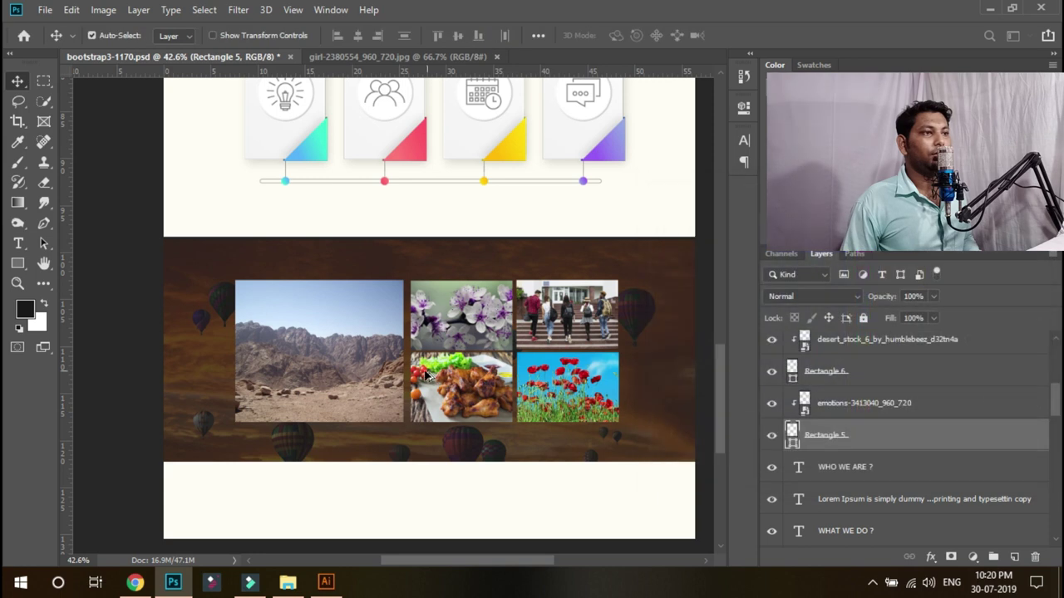
pyautogui.scroll(-2, 578, 333)
pyautogui.scroll(1, 578, 333)
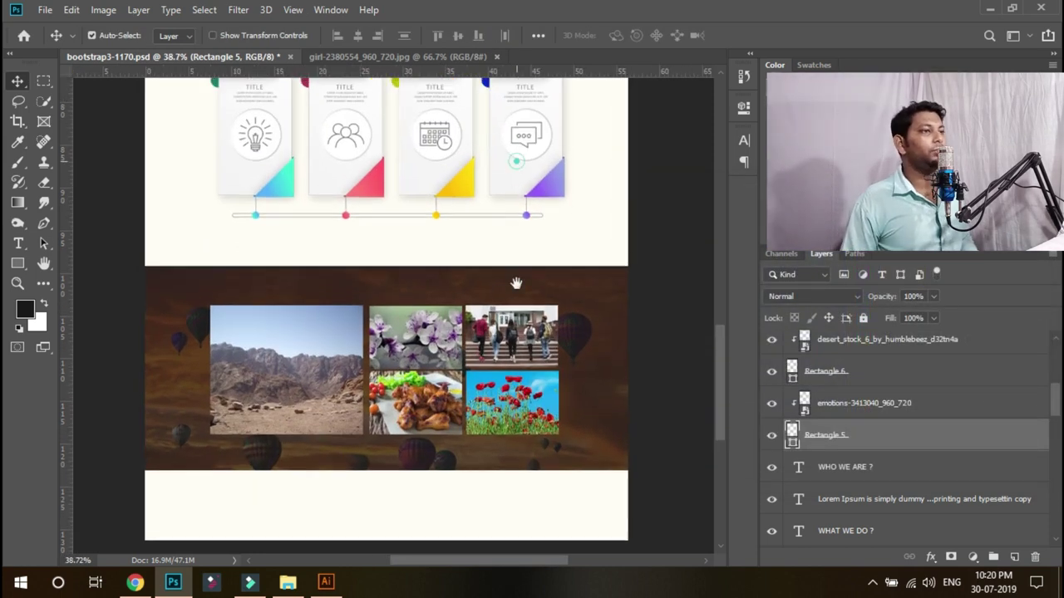
pyautogui.scroll(5, 515, 291)
pyautogui.scroll(5, 540, 399)
pyautogui.scroll(4, 544, 424)
pyautogui.scroll(-2, 540, 516)
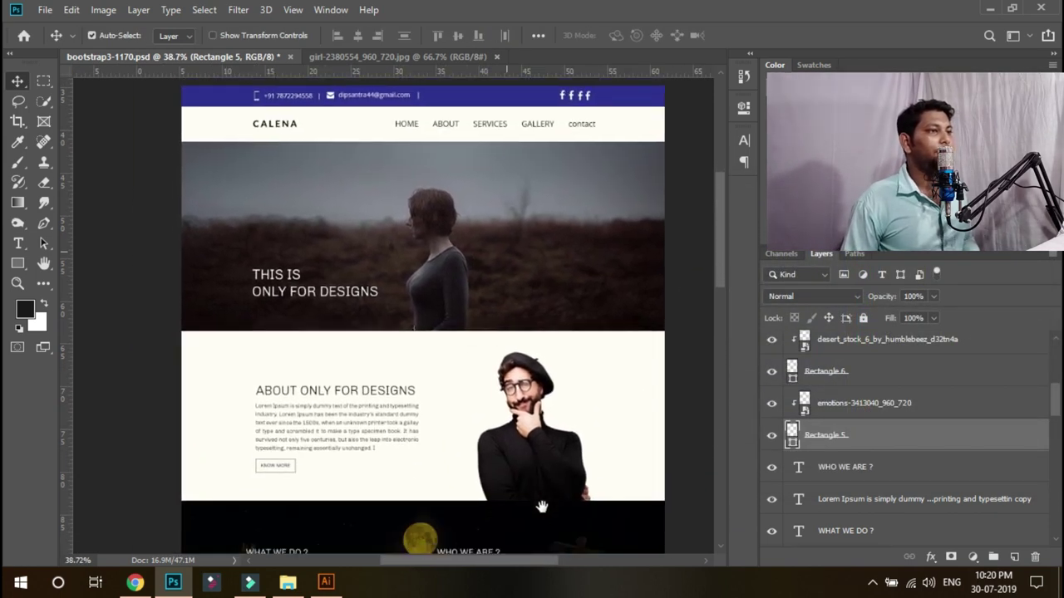
pyautogui.scroll(-3, 541, 399)
pyautogui.hotkey('ctrl', 's')
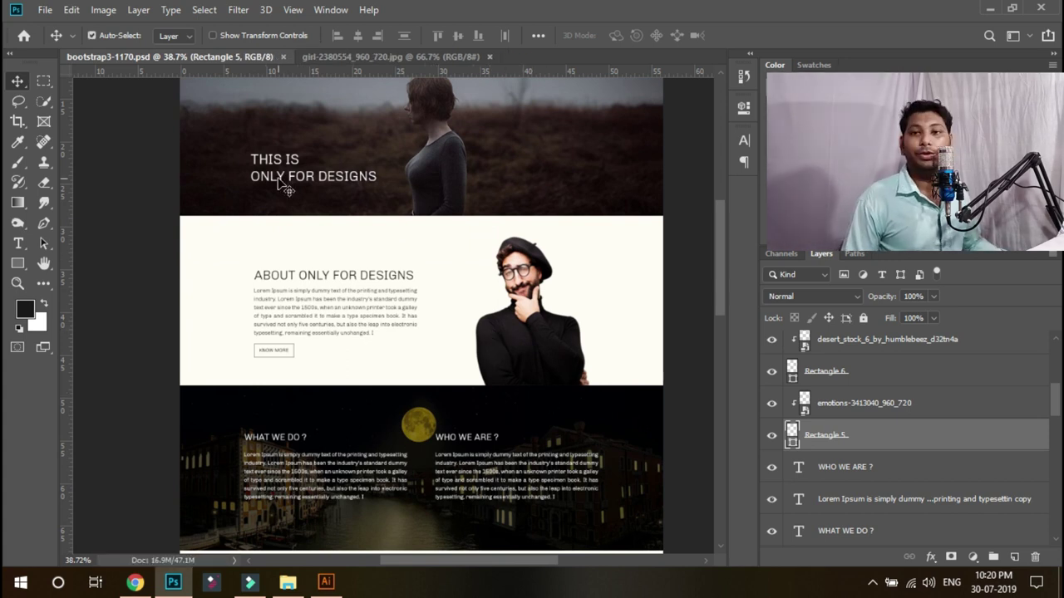
pyautogui.click(45, 9)
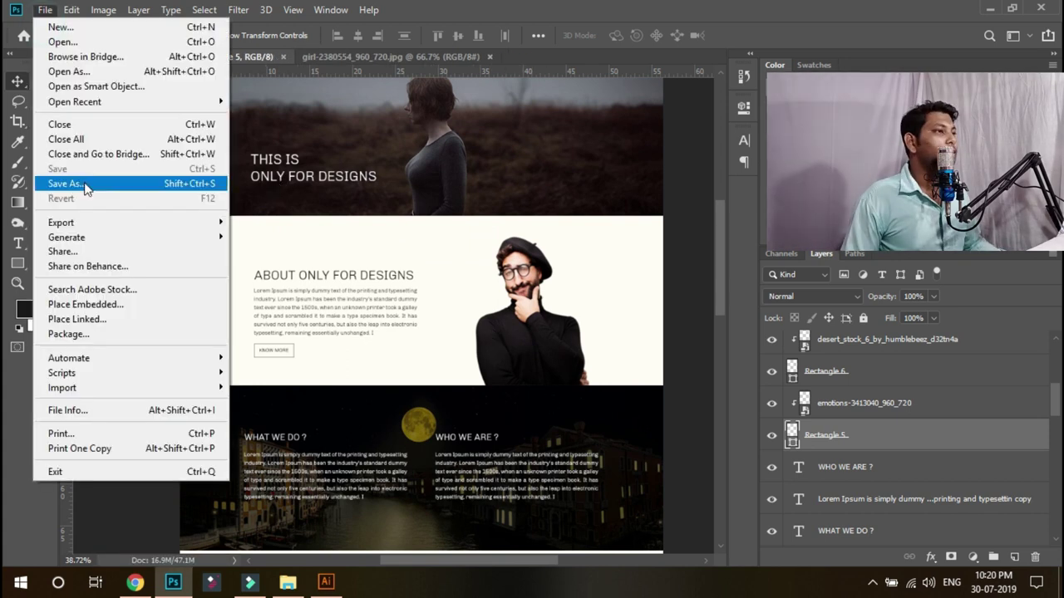
# - Save the mockup to the Desktop as JPEG bootstrap3-1170 at quality 12
pyautogui.click(82, 180)
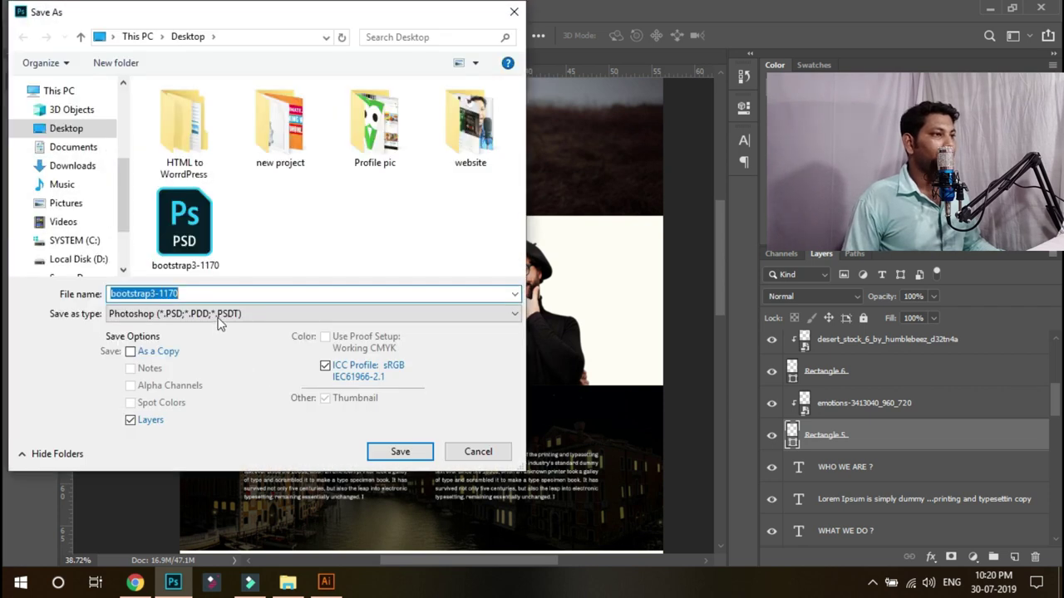
pyautogui.click(217, 313)
pyautogui.click(212, 434)
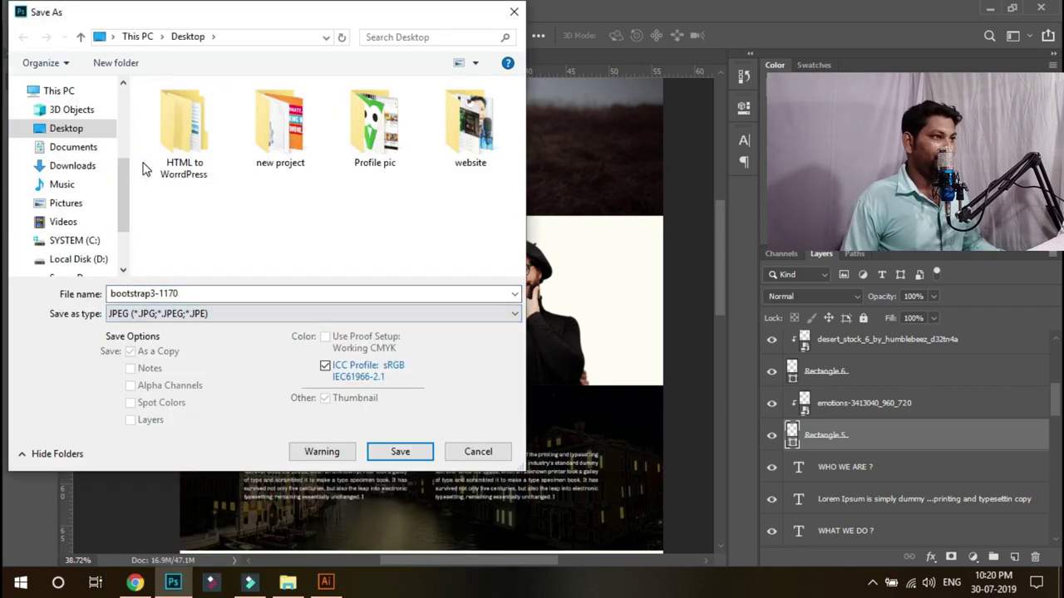
pyautogui.scroll(3, 71, 124)
pyautogui.scroll(2, 73, 125)
pyautogui.click(71, 122)
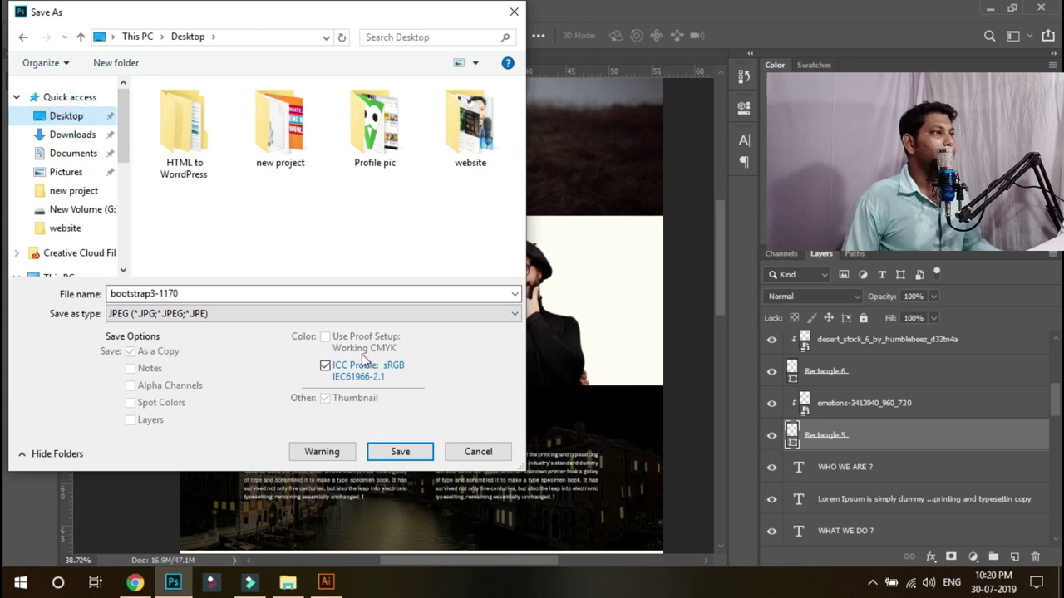
pyautogui.click(396, 451)
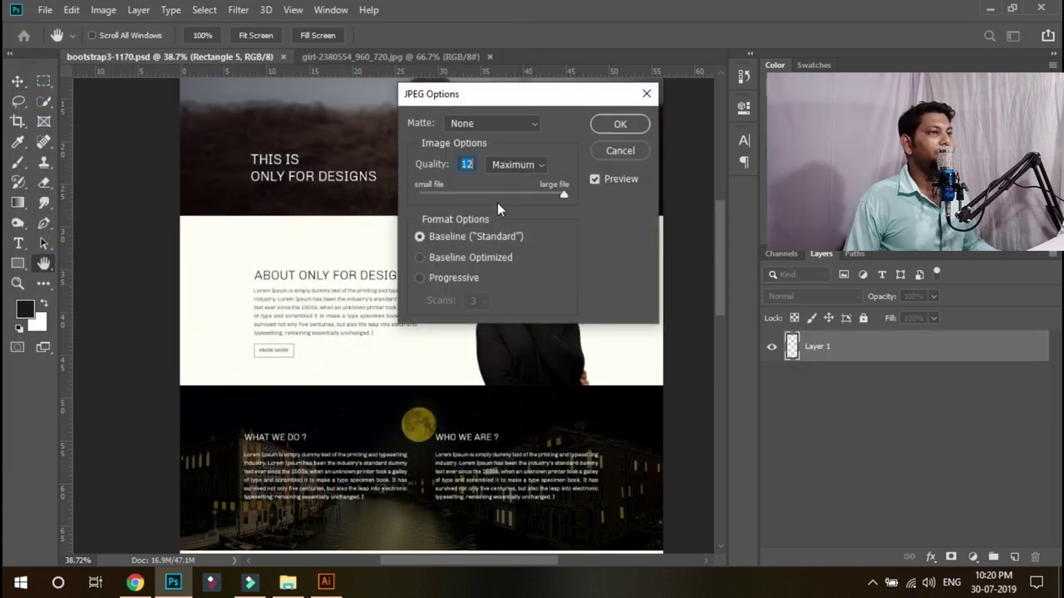
pyautogui.click(618, 126)
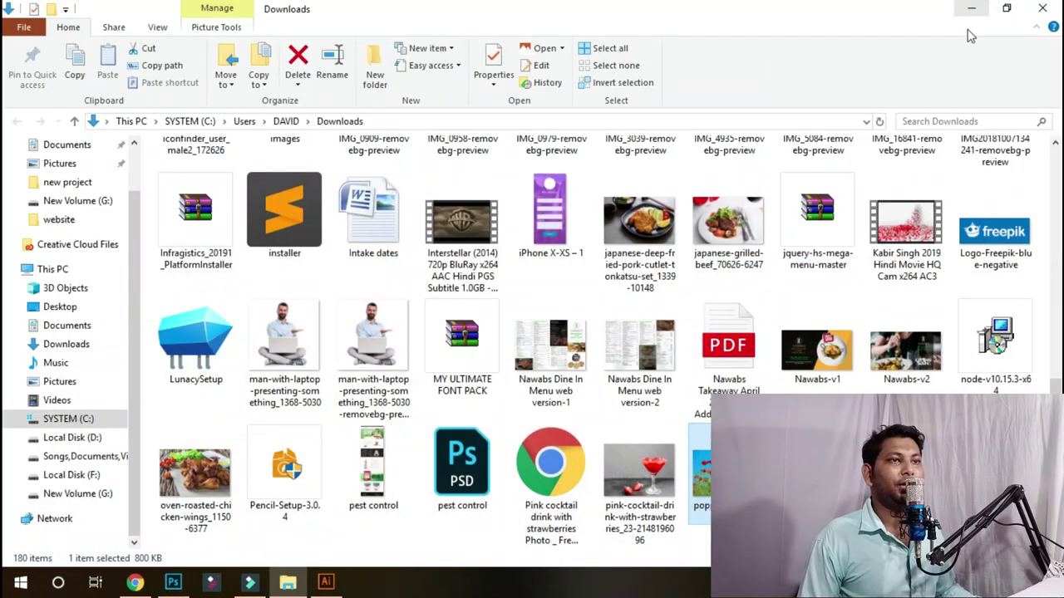
# - Clear the open windows and open bootstrap3-1170.jpg from the desktop in Photos
pyautogui.click(1042, 8)
pyautogui.click(971, 8)
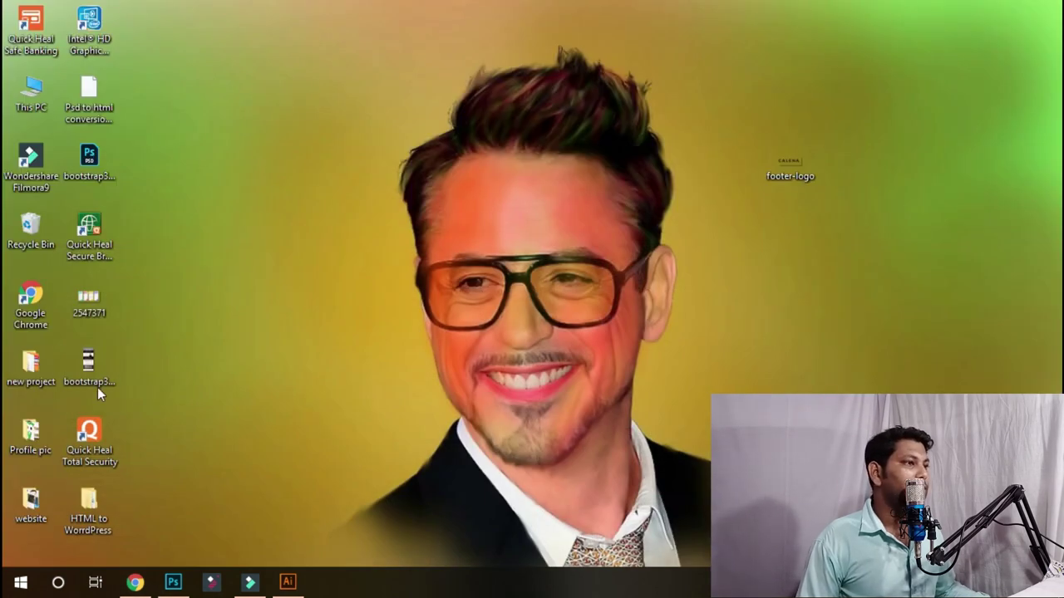
pyautogui.doubleClick(89, 359)
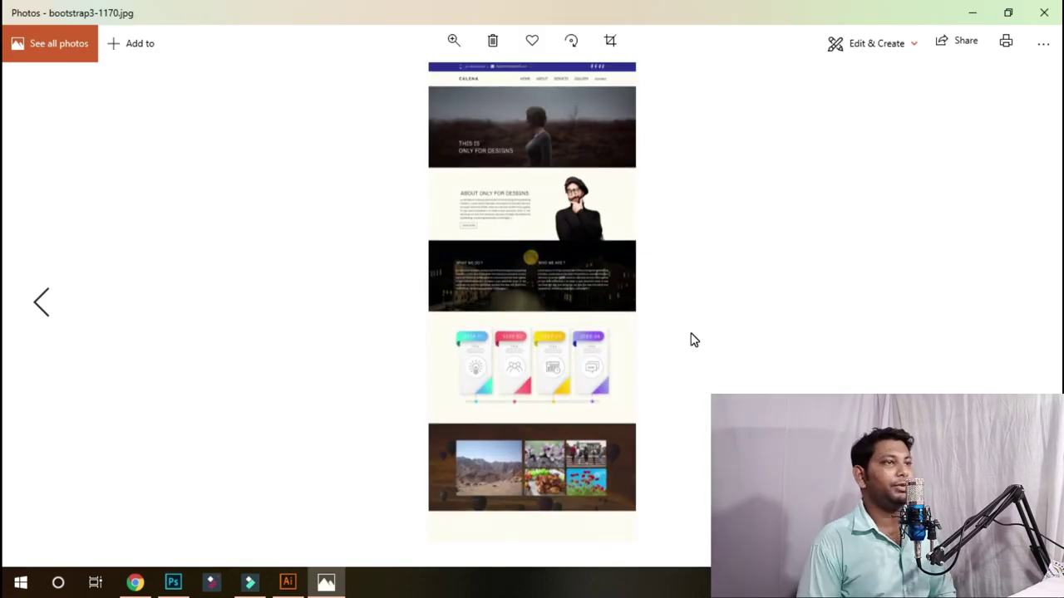
# - Zoom the exported mockup in Photos to a close-up view
pyautogui.scroll(2, 494, 174)
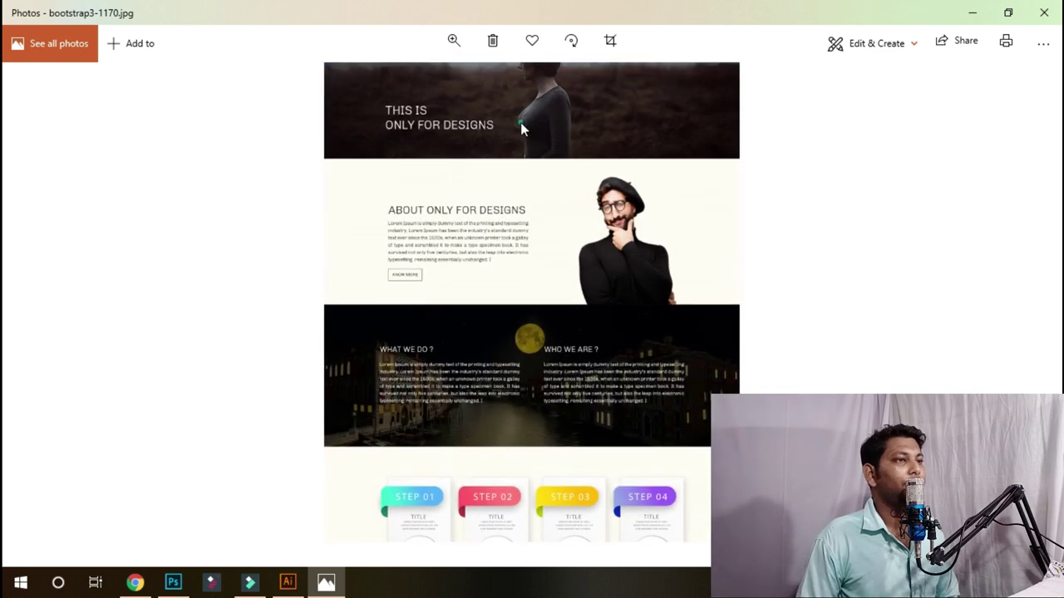
pyautogui.scroll(3, 520, 122)
pyautogui.click(452, 39)
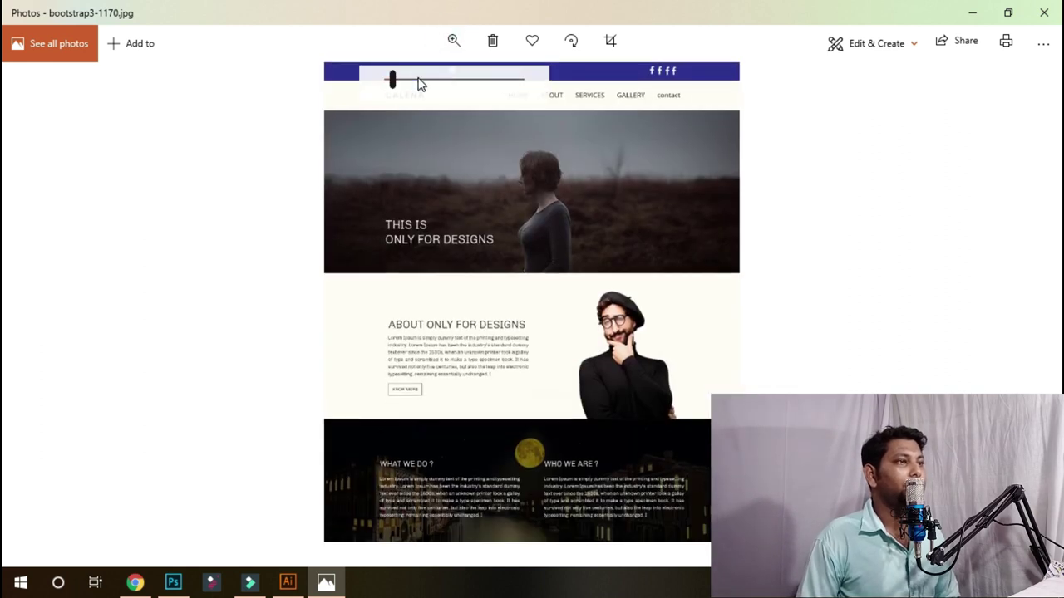
pyautogui.click(418, 79)
pyautogui.moveTo(418, 80); pyautogui.dragTo(408, 80)
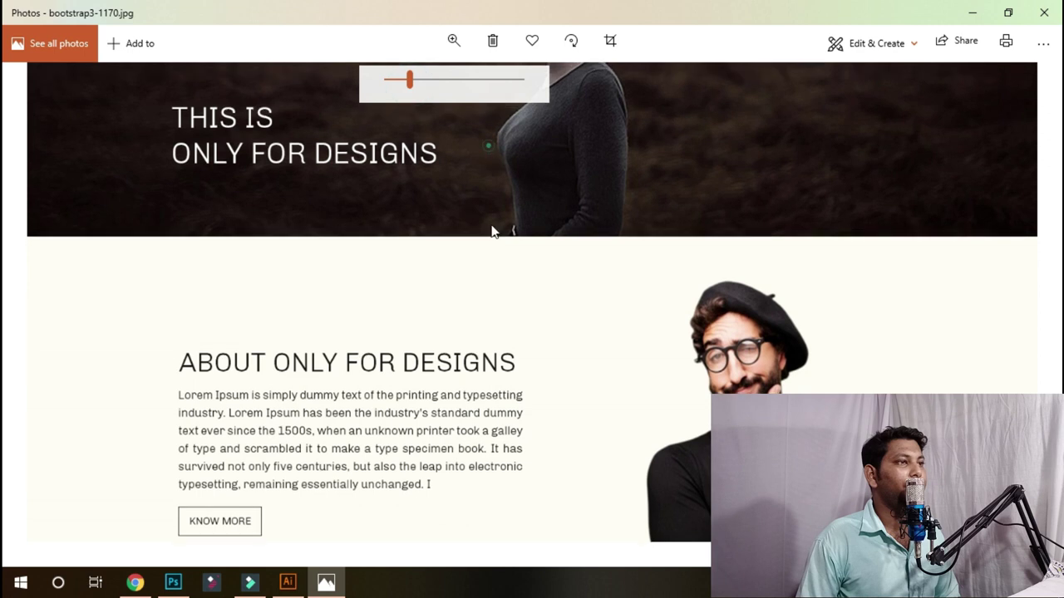
pyautogui.scroll(3, 523, 250)
pyautogui.click(590, 258)
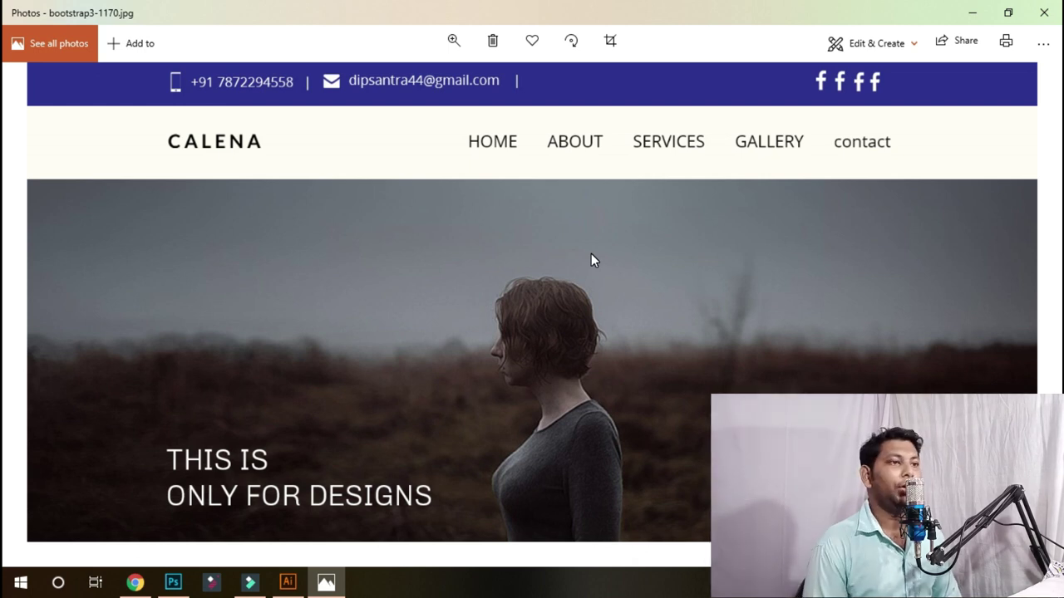
# - Pan down through About, What we do / Who we are, STEP timeline and balloon gallery
pyautogui.moveTo(618, 443); pyautogui.dragTo(596, 246)
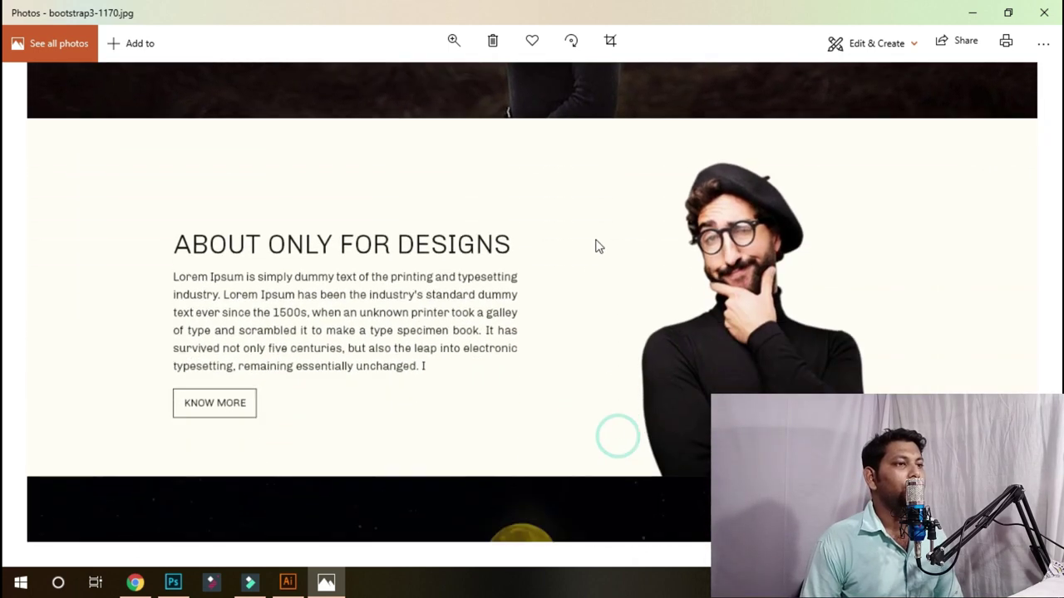
pyautogui.moveTo(629, 405); pyautogui.dragTo(617, 380)
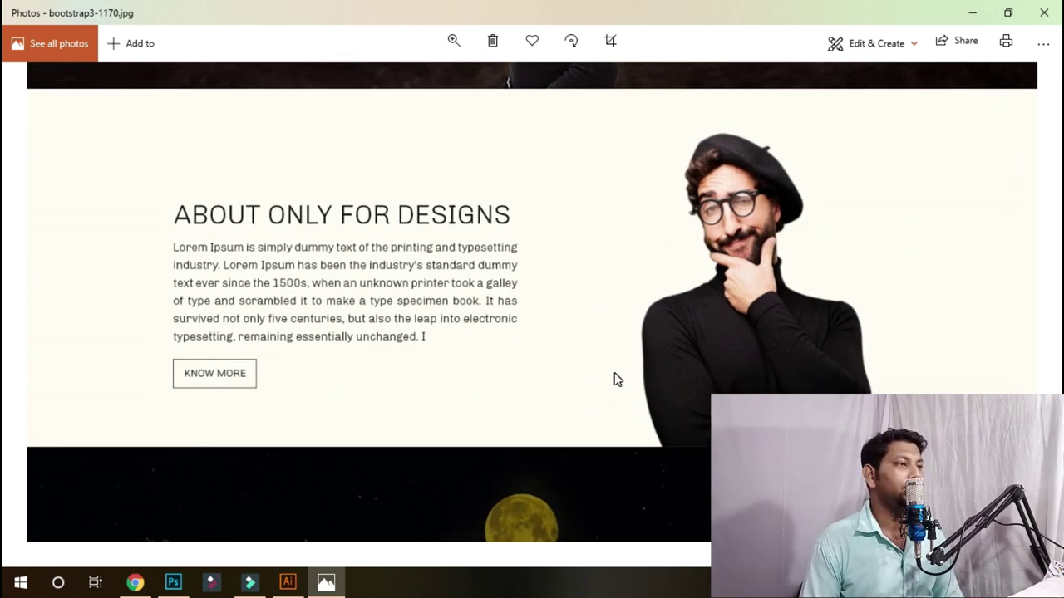
pyautogui.moveTo(615, 379); pyautogui.dragTo(587, 296)
pyautogui.scroll(-2, 610, 434)
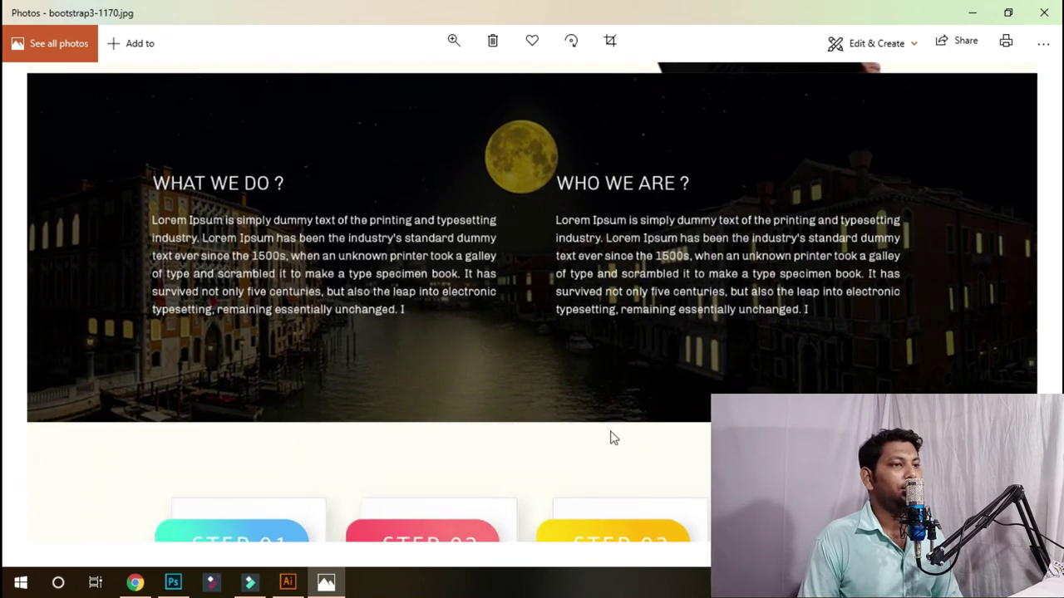
pyautogui.moveTo(611, 435); pyautogui.dragTo(591, 268)
pyautogui.scroll(-5, 566, 434)
pyautogui.moveTo(565, 434); pyautogui.dragTo(523, 240)
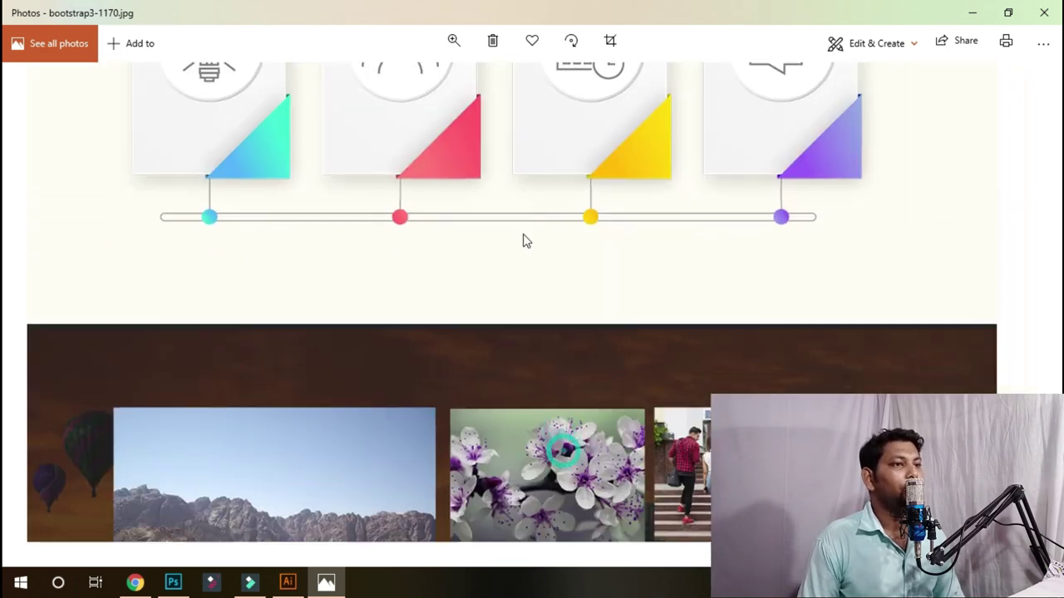
pyautogui.scroll(-3, 486, 390)
pyautogui.scroll(-3, 495, 438)
pyautogui.scroll(3, 499, 444)
# - Return to the header and hero banner, then scroll back down through the mockup
pyautogui.moveTo(503, 180); pyautogui.dragTo(499, 570)
pyautogui.scroll(3, 504, 499)
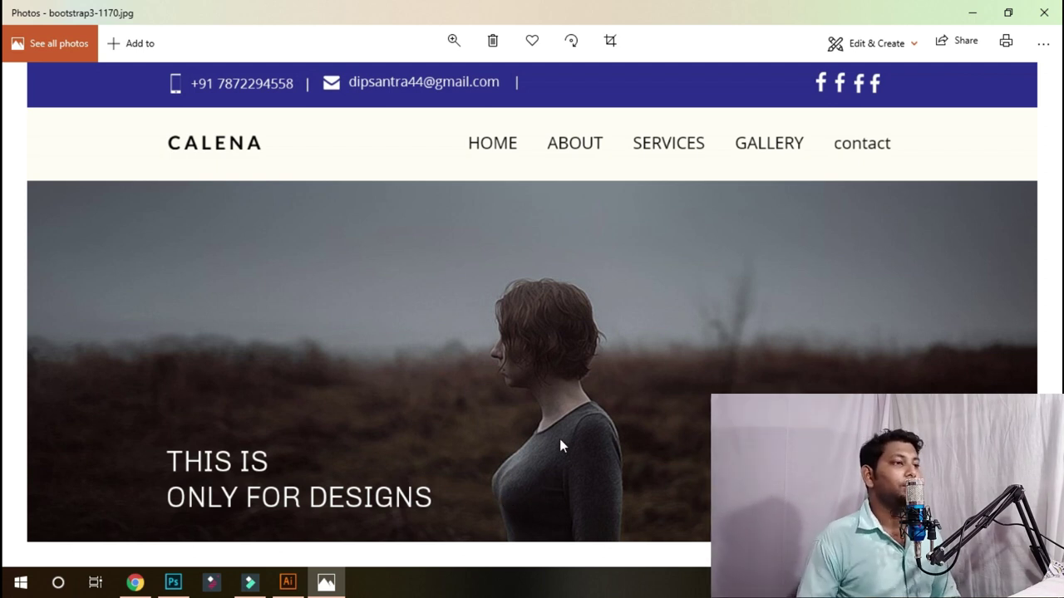
pyautogui.scroll(-3, 573, 415)
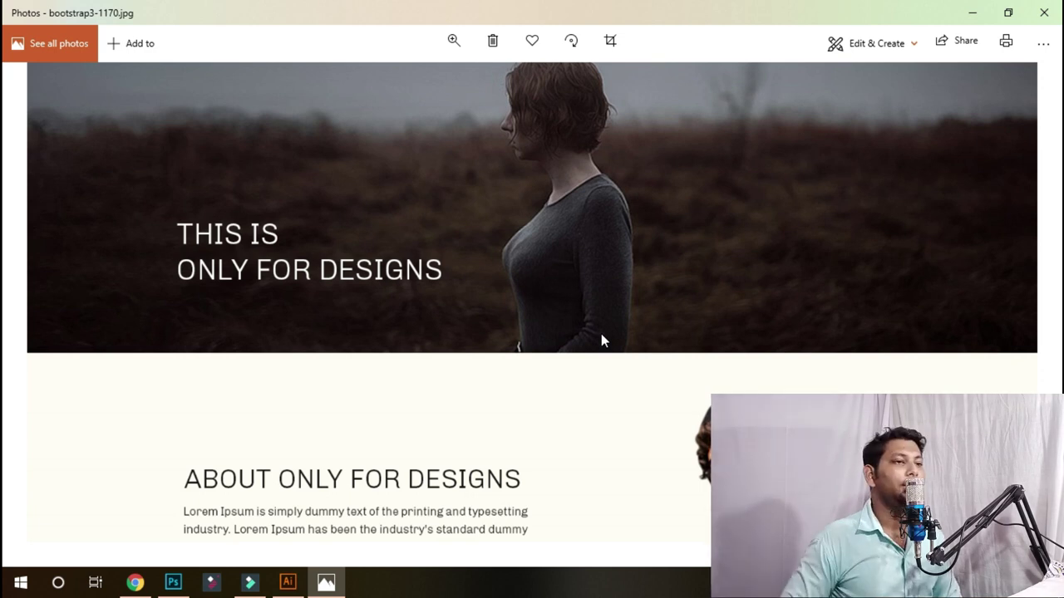
pyautogui.scroll(-5, 589, 535)
pyautogui.scroll(-2, 656, 257)
pyautogui.scroll(-3, 729, 195)
pyautogui.scroll(-5, 594, 130)
pyautogui.scroll(-1, 594, 396)
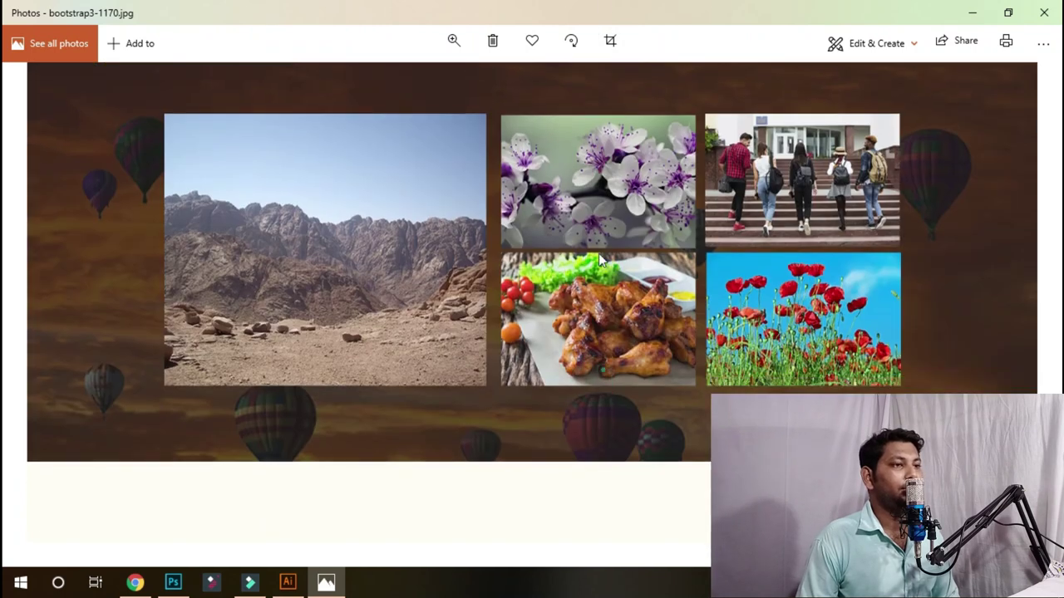
pyautogui.scroll(-1, 593, 332)
pyautogui.scroll(5, 570, 140)
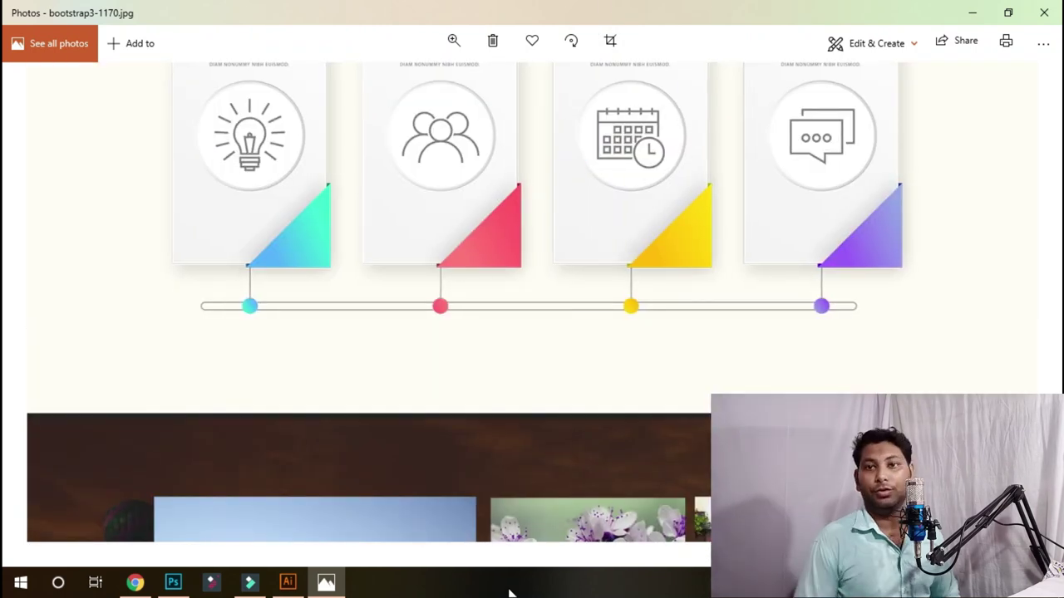